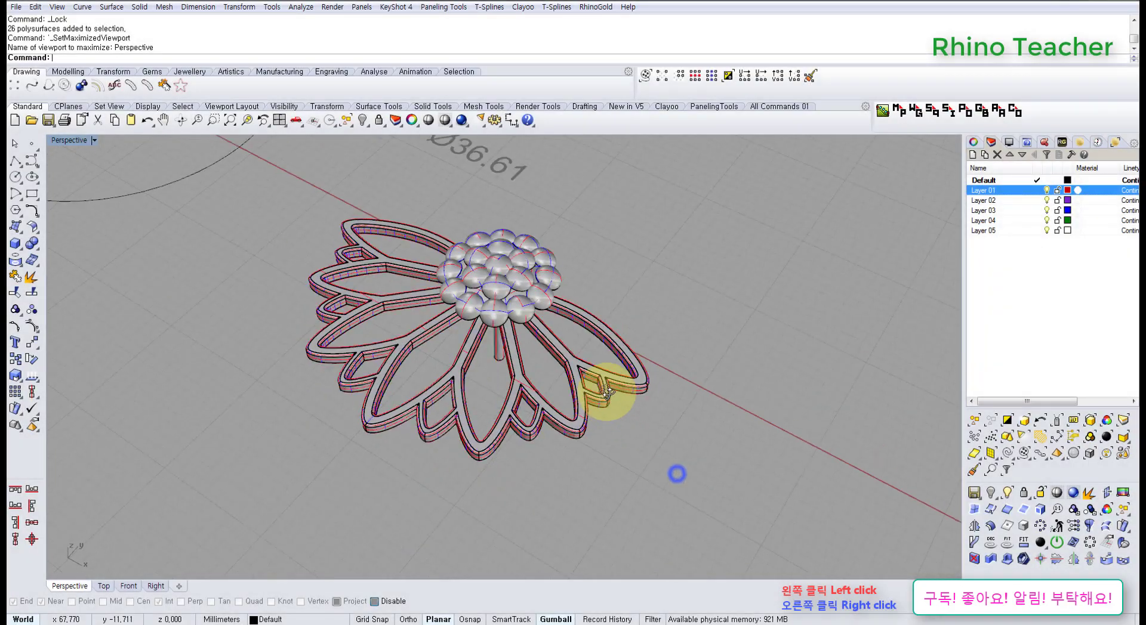
Step: Lift the beaded flower centre and its post above the petal base to inspect the parts, and undo the move
{"action": "mouse_move", "coordinate": [630, 404]}
{"action": "right_mouse_down"}
{"action": "mouse_move", "coordinate": [604, 358]}
{"action": "mouse_move", "coordinate": [591, 207]}
{"action": "mouse_move", "coordinate": [567, 319]}
{"action": "mouse_move", "coordinate": [532, 395]}
{"action": "right_mouse_up"}
{"action": "left_click", "coordinate": [543, 281]}
{"action": "right_click_drag", "start_coordinate": [561, 315], "coordinate": [617, 425]}
{"action": "left_click_drag", "start_coordinate": [501, 397], "coordinate": [506, 193]}
{"action": "left_click", "coordinate": [638, 227]}
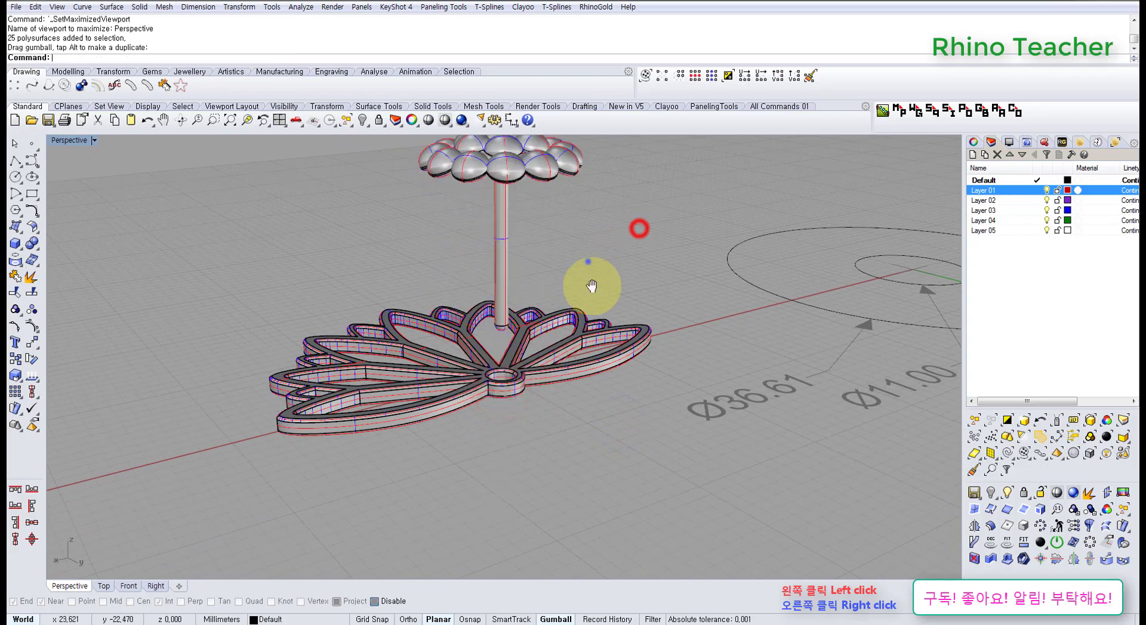
{"action": "right_click_drag", "start_coordinate": [621, 388], "coordinate": [634, 478]}
{"action": "key", "text": "ctrl+z"}
{"action": "left_click", "coordinate": [702, 306]}
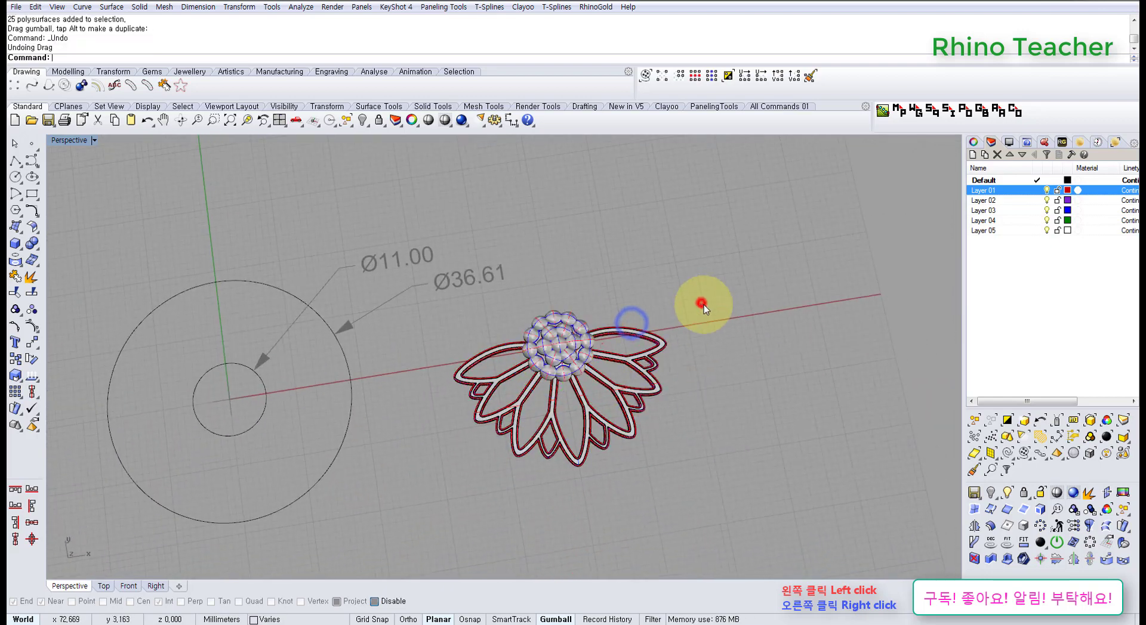
Step: In the Top view, draw a straight polyline from the origin along the X axis to the edge of the Ø11.00 circle
{"action": "key", "text": "ctrl+F1"}
{"action": "scroll", "coordinate": [573, 384], "scroll_direction": "down", "scroll_amount": 6}
{"action": "right_click_drag", "start_coordinate": [530, 411], "coordinate": [666, 434]}
{"action": "scroll", "coordinate": [496, 382], "scroll_direction": "up", "scroll_amount": 8}
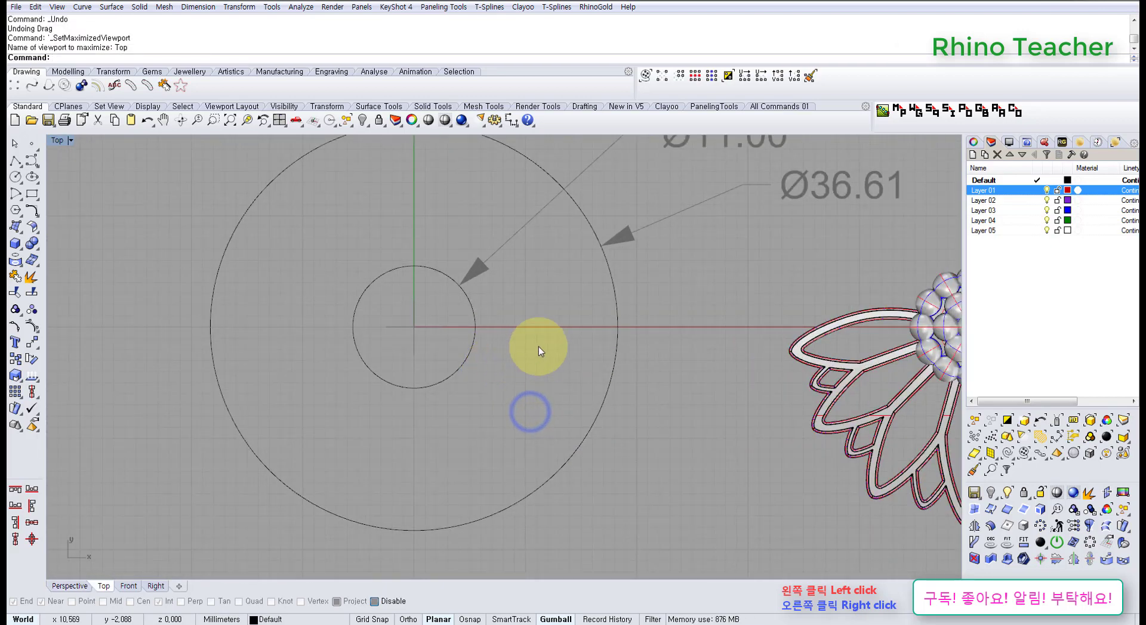
{"action": "scroll", "coordinate": [543, 343], "scroll_direction": "down", "scroll_amount": 6}
{"action": "mouse_move", "coordinate": [548, 341]}
{"action": "right_mouse_down"}
{"action": "mouse_move", "coordinate": [550, 373]}
{"action": "mouse_move", "coordinate": [512, 371]}
{"action": "mouse_move", "coordinate": [501, 388]}
{"action": "right_mouse_up"}
{"action": "scroll", "coordinate": [647, 268], "scroll_direction": "up", "scroll_amount": 2}
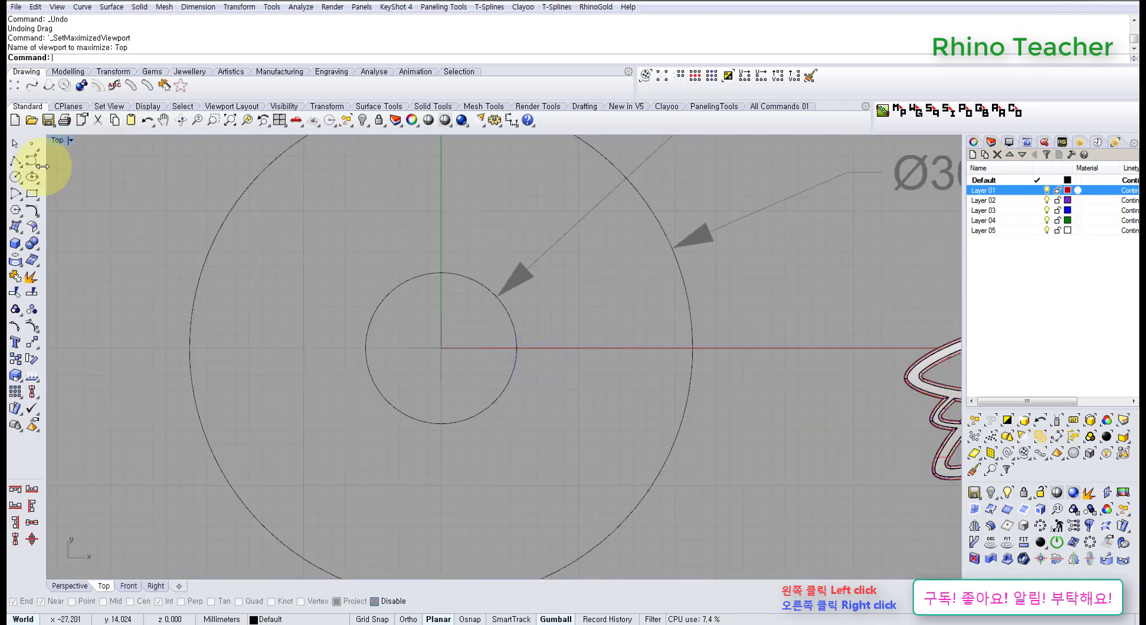
{"action": "left_click", "coordinate": [17, 160]}
{"action": "type", "text": "0"}
{"action": "key", "text": "Return"}
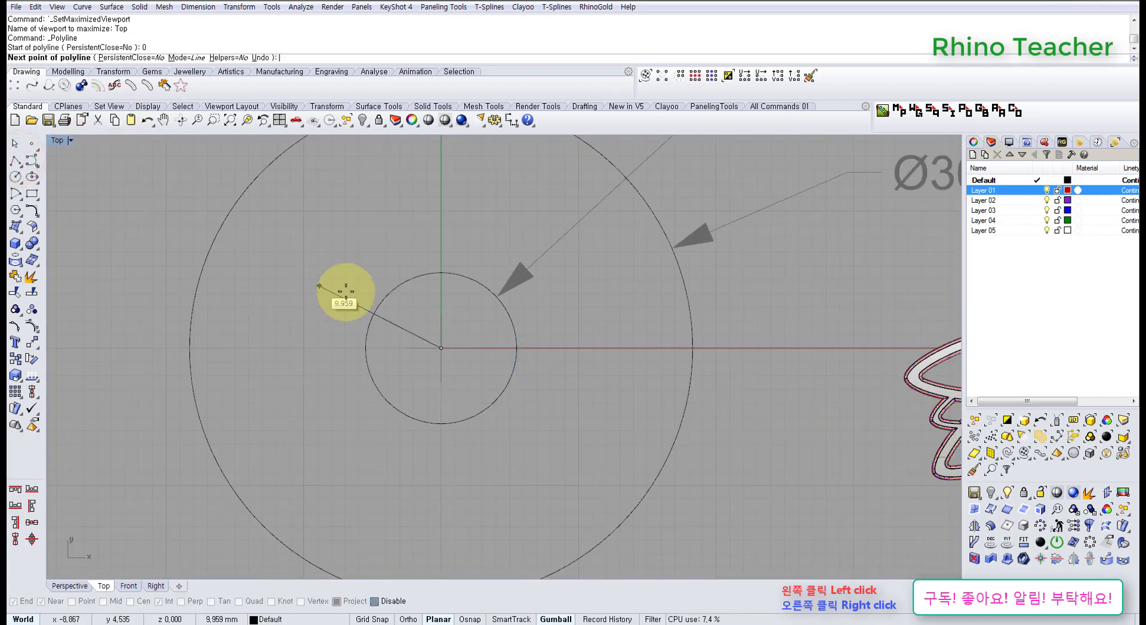
{"action": "left_click", "coordinate": [516, 347]}
{"action": "right_click", "coordinate": [485, 350]}
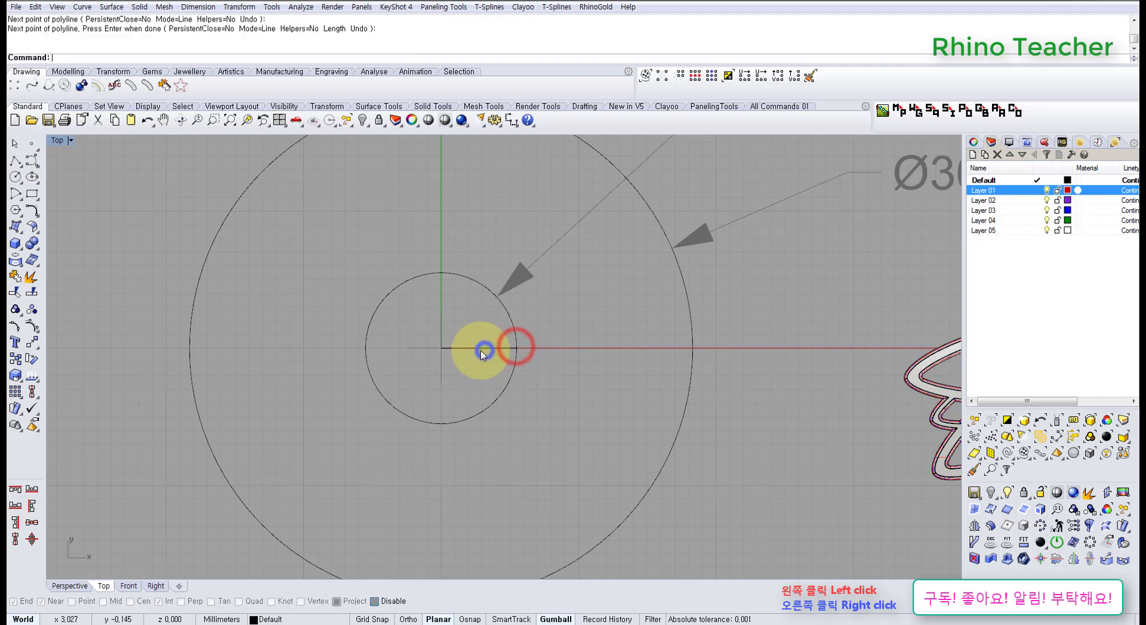
Step: Change the degree of the radius line inside the Ø11.00 circle to 3
{"action": "scroll", "coordinate": [478, 350], "scroll_direction": "up", "scroll_amount": 6}
{"action": "left_click_drag", "start_coordinate": [474, 362], "coordinate": [432, 295]}
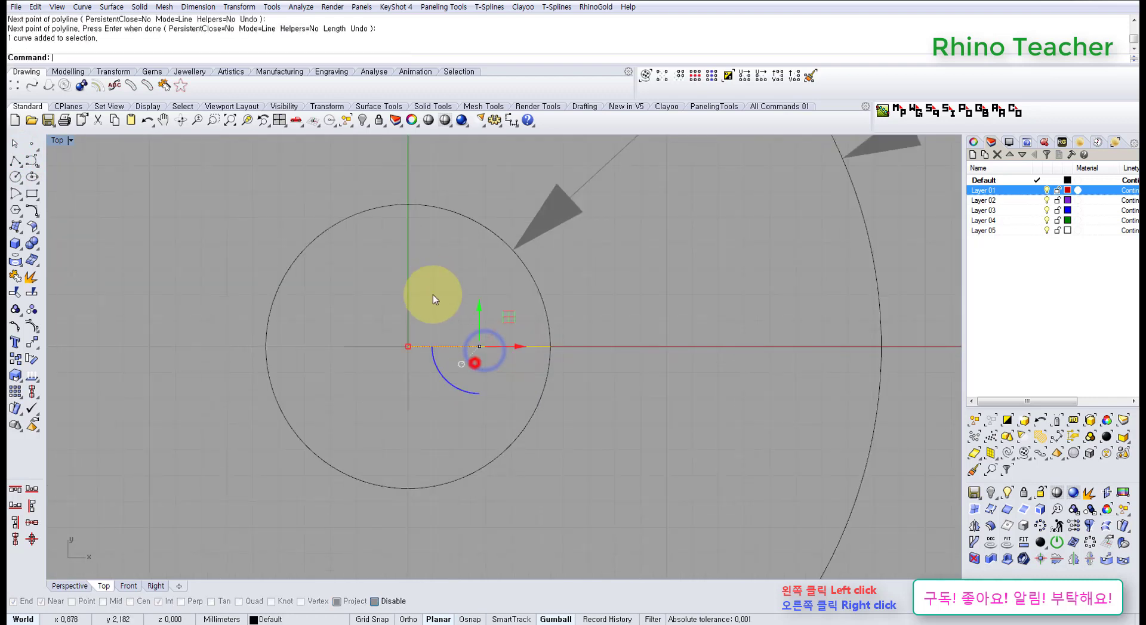
{"action": "left_click", "coordinate": [40, 214]}
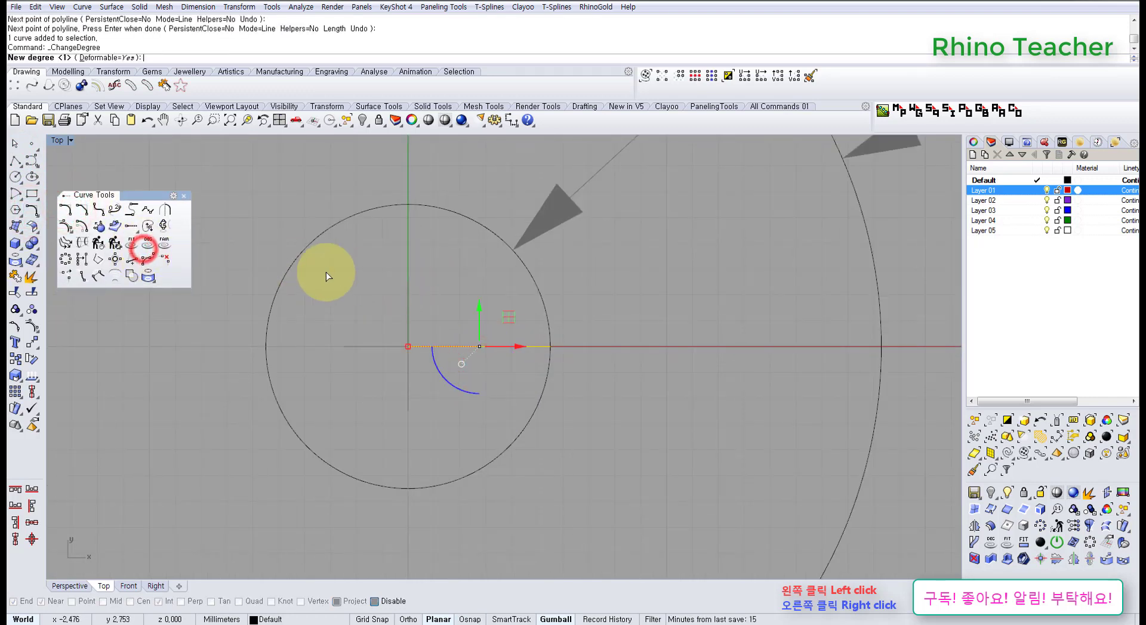
{"action": "type", "text": "3"}
{"action": "key", "text": "Return"}
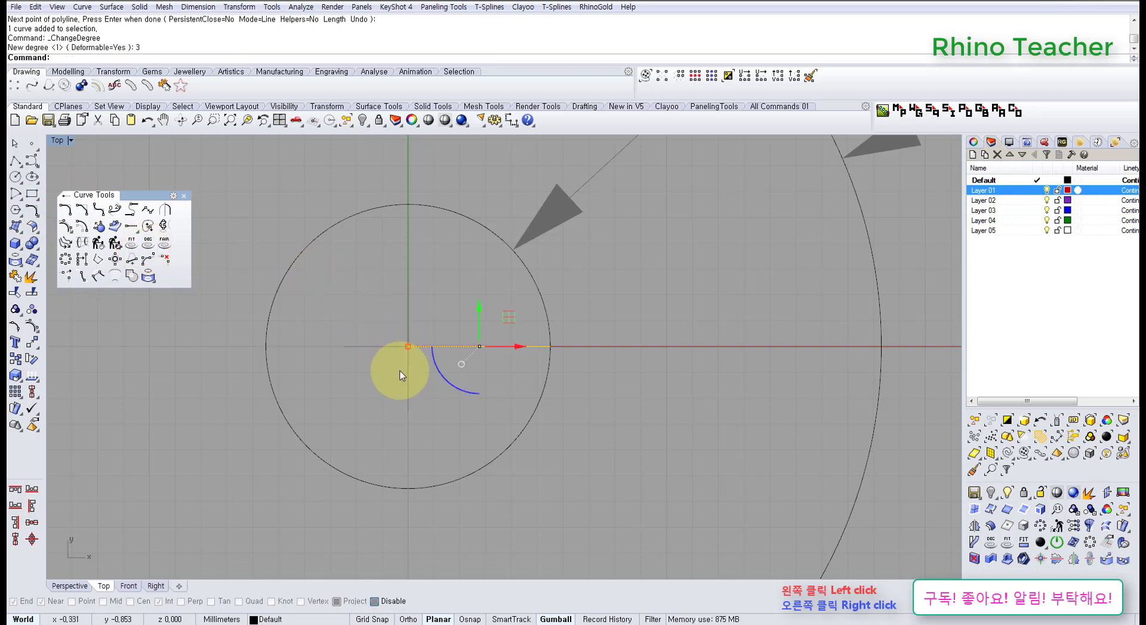
Step: Revolve the line 360° about a vertical axis through the origin in the Front view, with history recording on
{"action": "key", "text": "ctrl+F4"}
{"action": "right_click_drag", "start_coordinate": [349, 411], "coordinate": [255, 128]}
{"action": "left_click", "coordinate": [278, 121]}
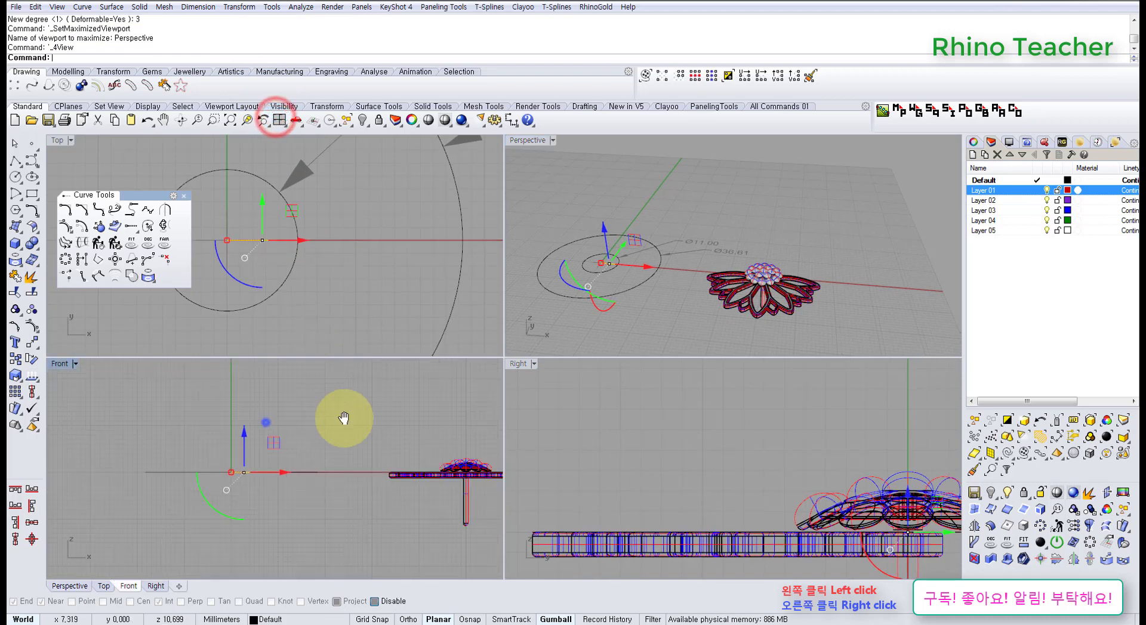
{"action": "right_click_drag", "start_coordinate": [345, 417], "coordinate": [263, 421]}
{"action": "left_click", "coordinate": [33, 344]}
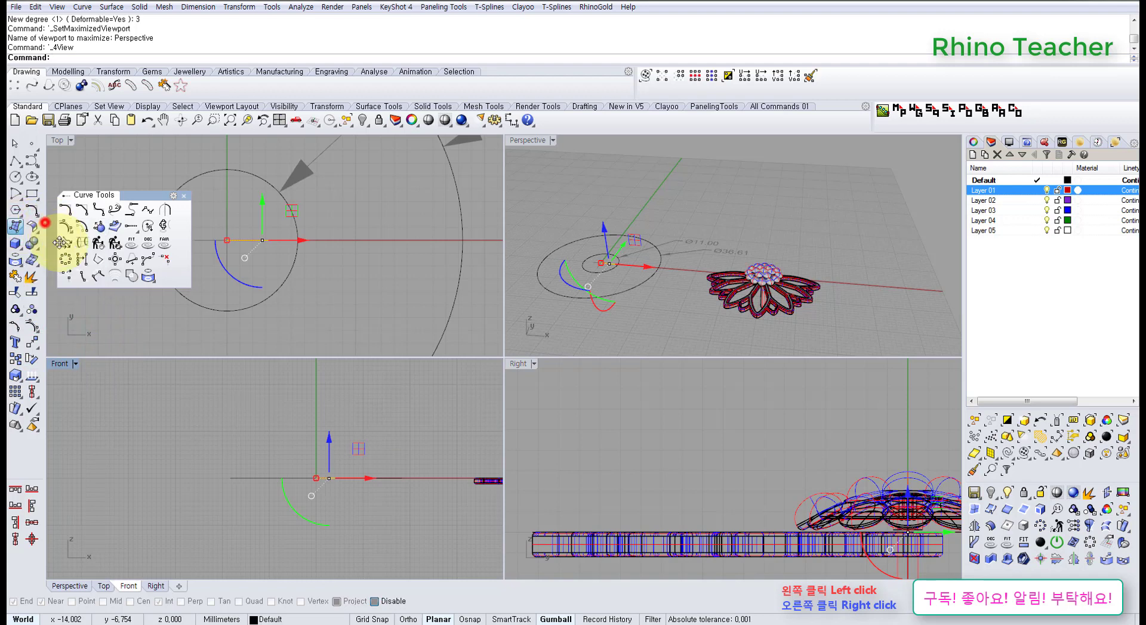
{"action": "left_click", "coordinate": [36, 226]}
{"action": "left_click", "coordinate": [66, 355]}
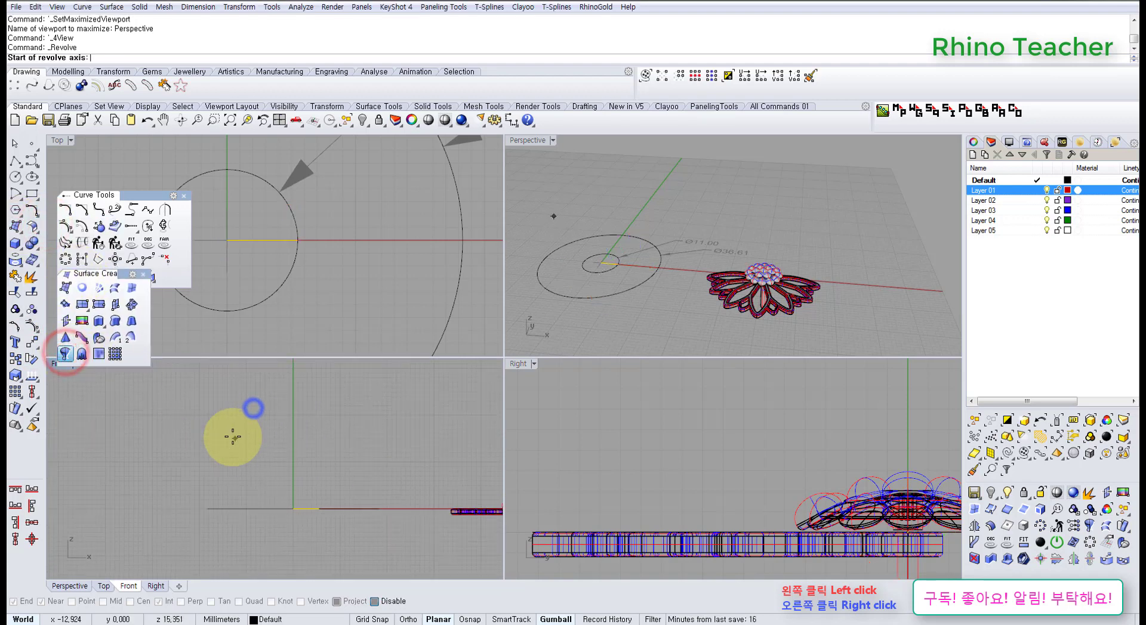
{"action": "left_click", "coordinate": [282, 421]}
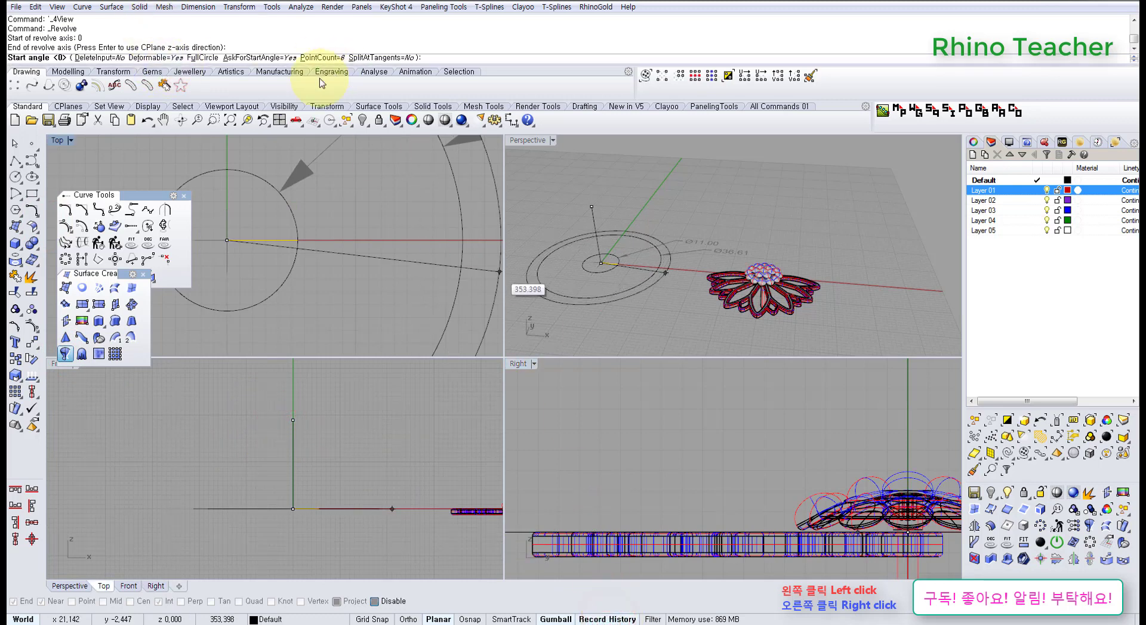
{"action": "right_click", "coordinate": [338, 410]}
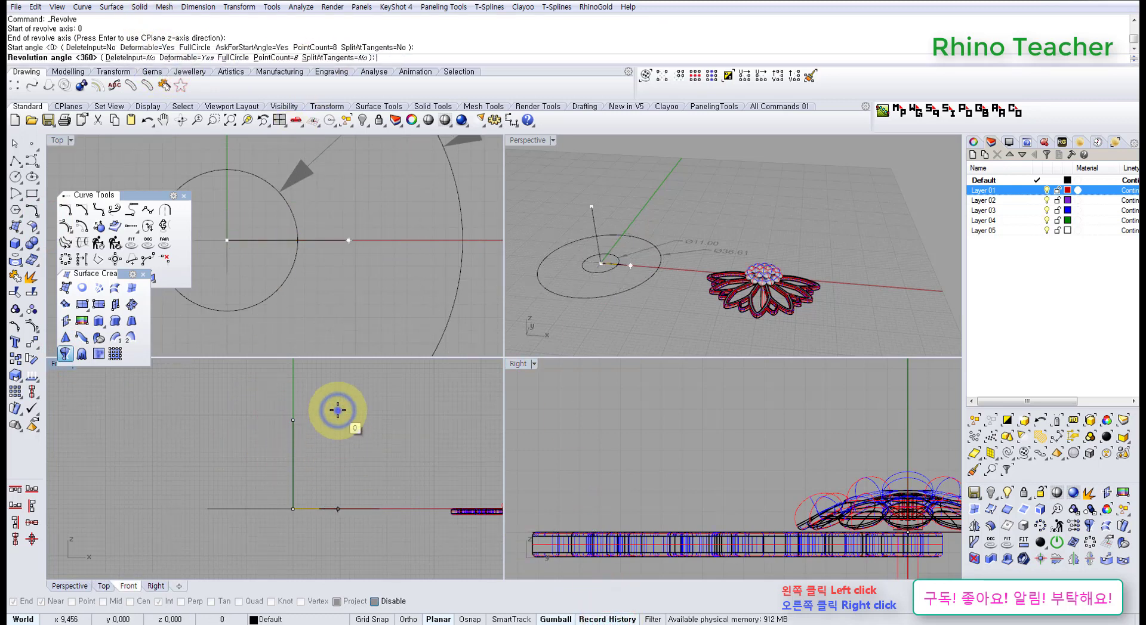
{"action": "right_click", "coordinate": [338, 410]}
Step: Show the line's control points and raise the inner ones into a domed profile, with the two nearest the axis highest
{"action": "right_click_drag", "start_coordinate": [398, 429], "coordinate": [370, 443]}
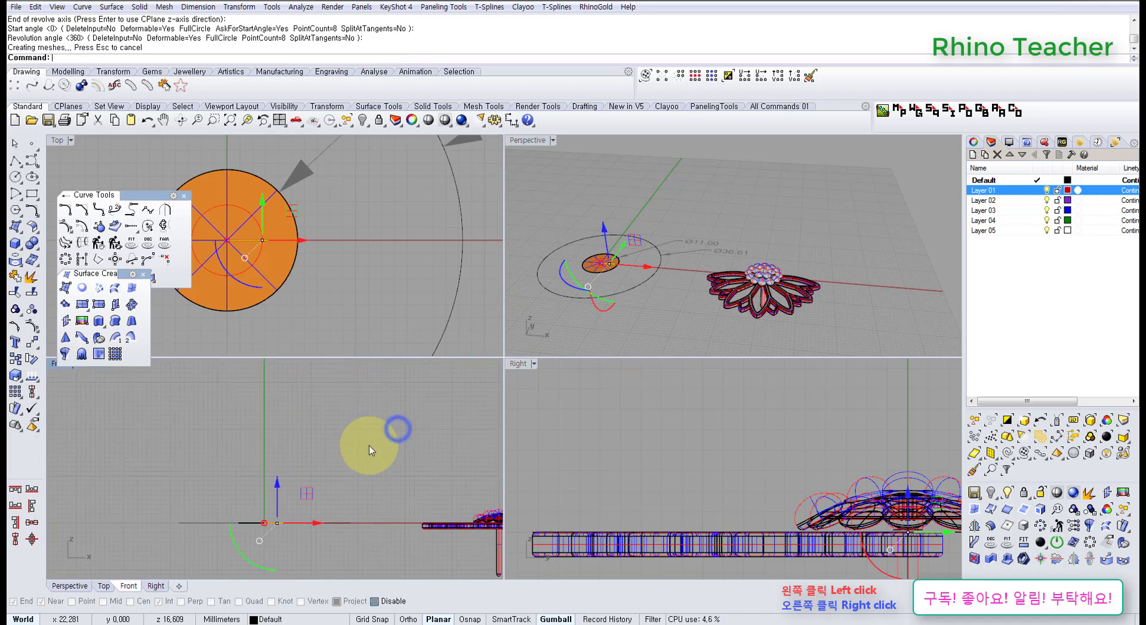
{"action": "key", "text": "F10"}
{"action": "scroll", "coordinate": [257, 526], "scroll_direction": "up", "scroll_amount": 5}
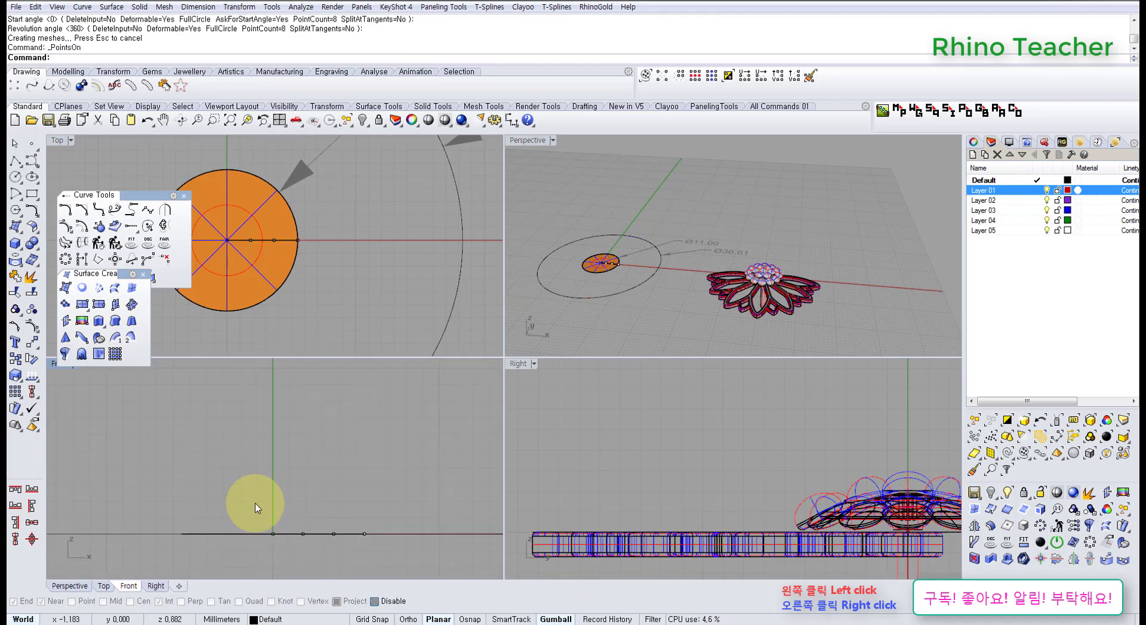
{"action": "left_click_drag", "start_coordinate": [258, 492], "coordinate": [327, 549]}
{"action": "left_click_drag", "start_coordinate": [298, 504], "coordinate": [301, 467]}
{"action": "left_click_drag", "start_coordinate": [383, 464], "coordinate": [338, 517], "text": "ctrl"}
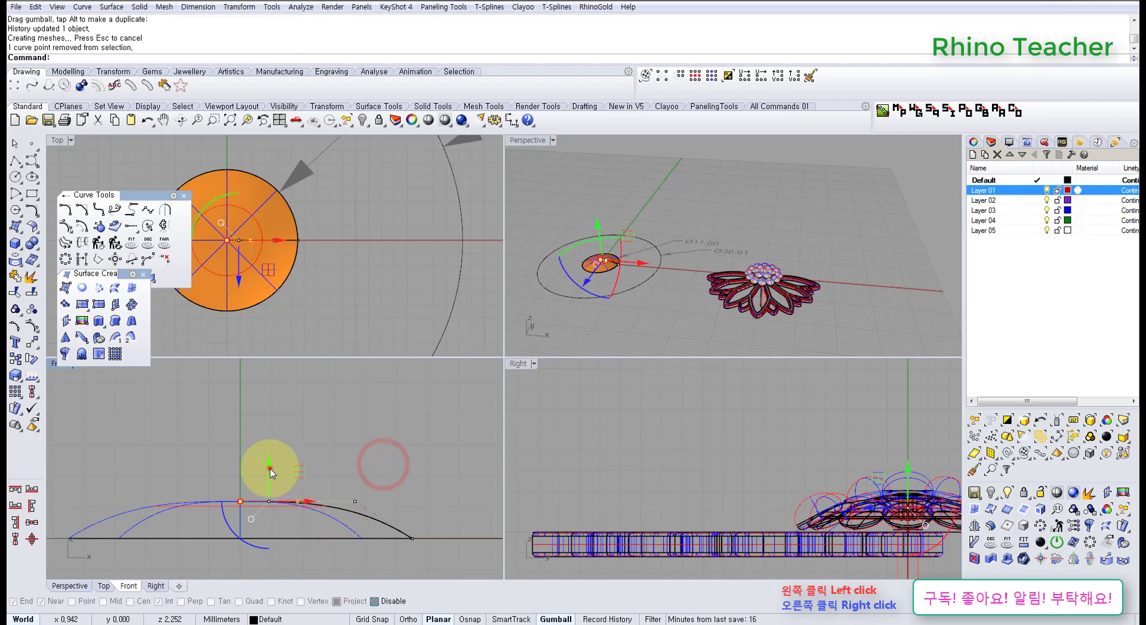
{"action": "left_click_drag", "start_coordinate": [270, 448], "coordinate": [269, 448]}
{"action": "right_click_drag", "start_coordinate": [240, 466], "coordinate": [297, 405]}
{"action": "left_click_drag", "start_coordinate": [302, 413], "coordinate": [301, 413]}
{"action": "left_click", "coordinate": [423, 434]}
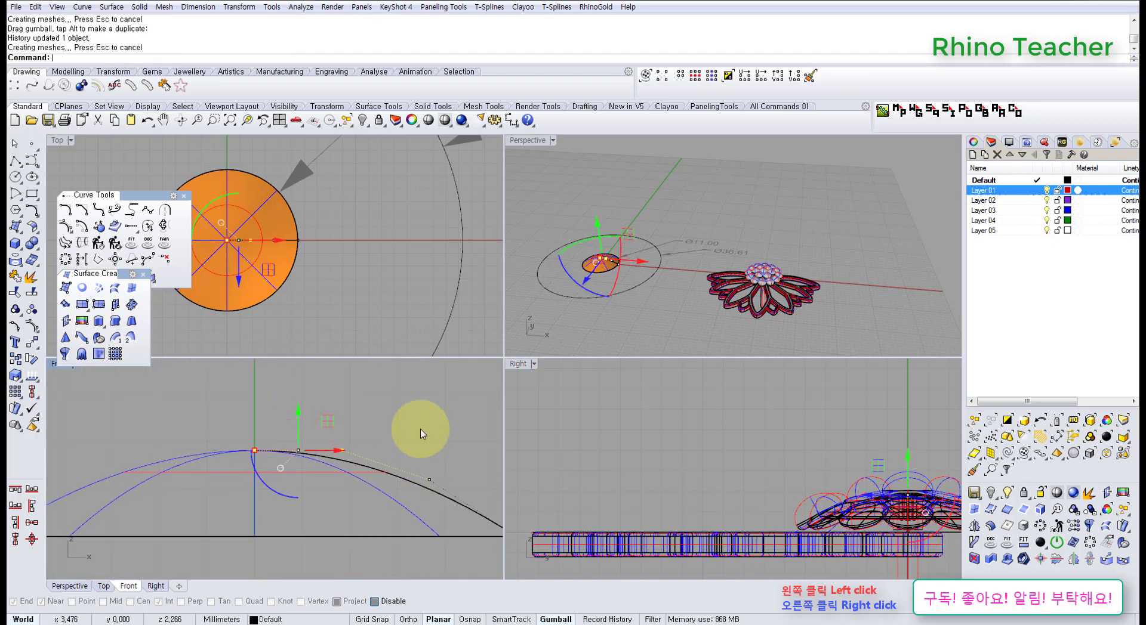
{"action": "right_click_drag", "start_coordinate": [386, 438], "coordinate": [362, 424]}
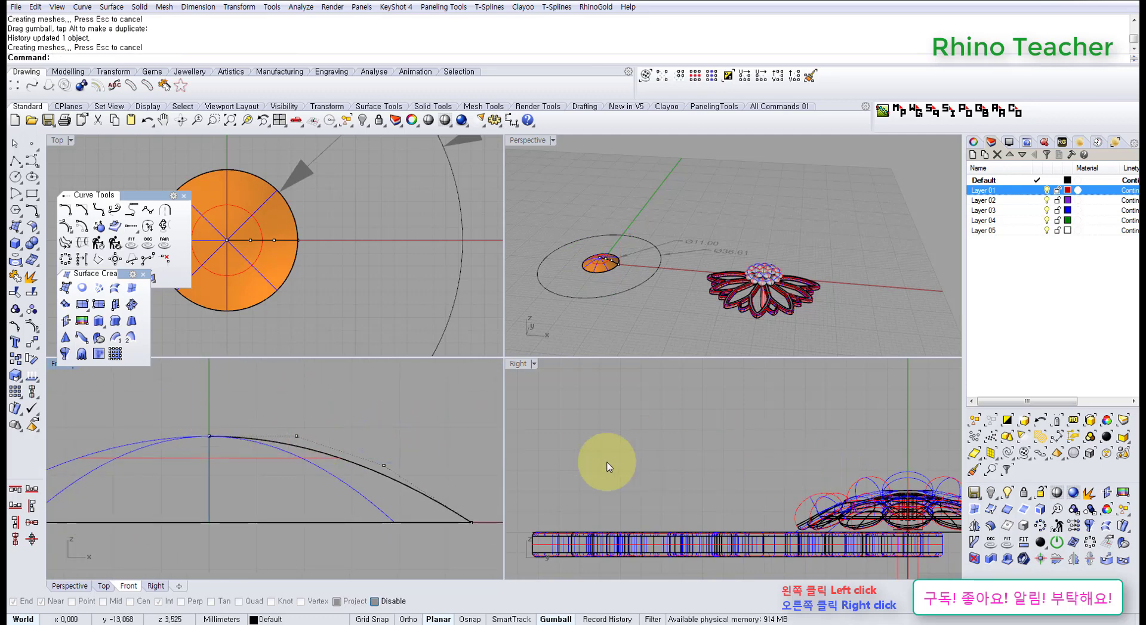
Step: Compare the dome with the finished reference flower in the side view and hide all of the flower's polysurfaces
{"action": "right_click_drag", "start_coordinate": [909, 509], "coordinate": [721, 456]}
{"action": "scroll", "coordinate": [778, 462], "scroll_direction": "up", "scroll_amount": 4}
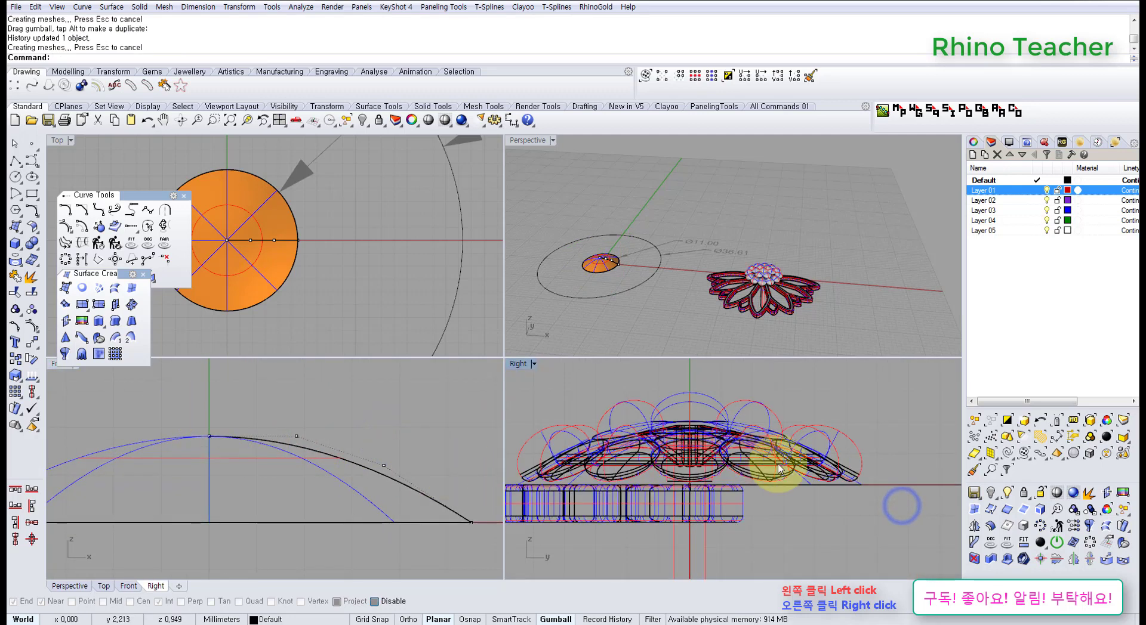
{"action": "scroll", "coordinate": [780, 451], "scroll_direction": "down", "scroll_amount": 3}
{"action": "left_click_drag", "start_coordinate": [755, 245], "coordinate": [755, 244]}
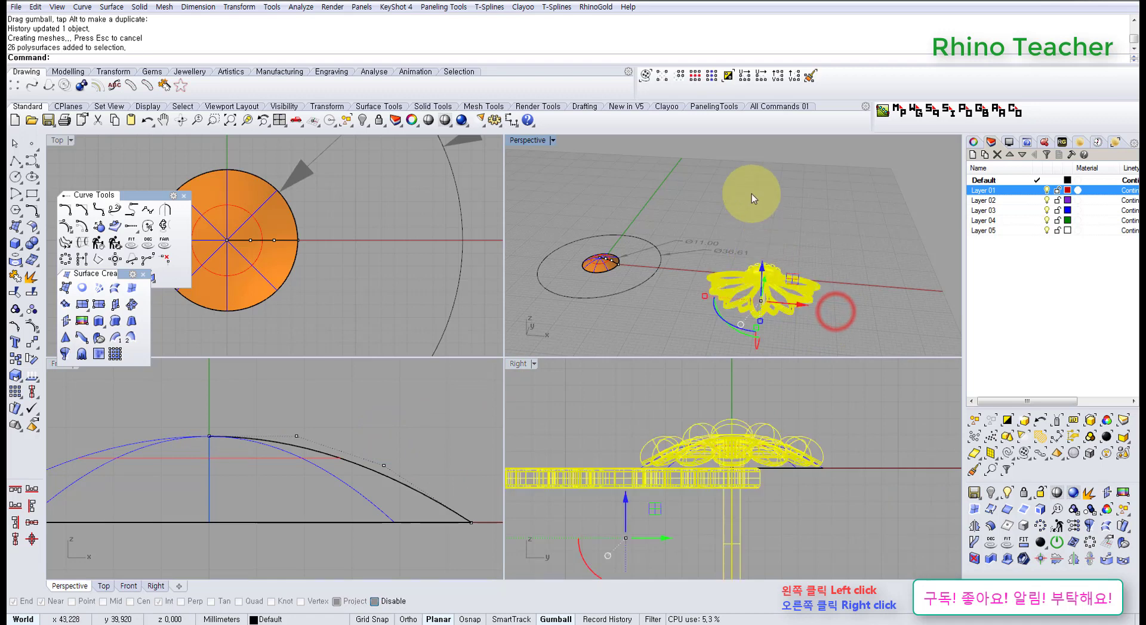
{"action": "left_click", "coordinate": [364, 121]}
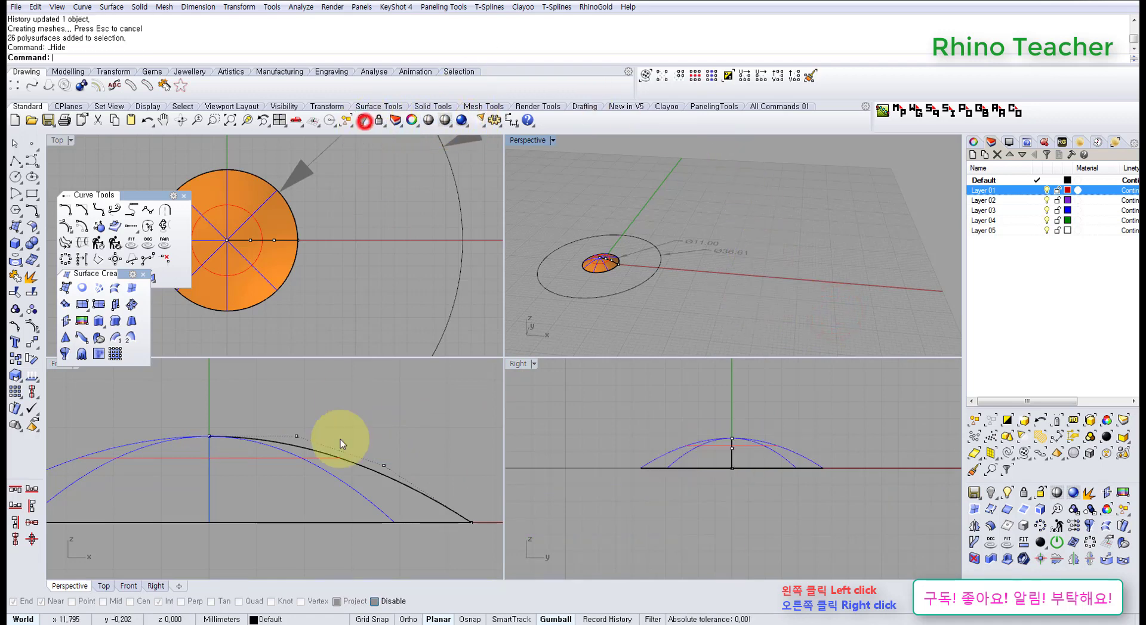
Step: Refine the dome profile by raising the third control point slightly and lowering the two points nearest the axis a little
{"action": "right_click_drag", "start_coordinate": [271, 493], "coordinate": [407, 486]}
{"action": "scroll", "coordinate": [399, 452], "scroll_direction": "up", "scroll_amount": 4}
{"action": "right_click_drag", "start_coordinate": [376, 450], "coordinate": [293, 453]}
{"action": "scroll", "coordinate": [292, 454], "scroll_direction": "down", "scroll_amount": 3}
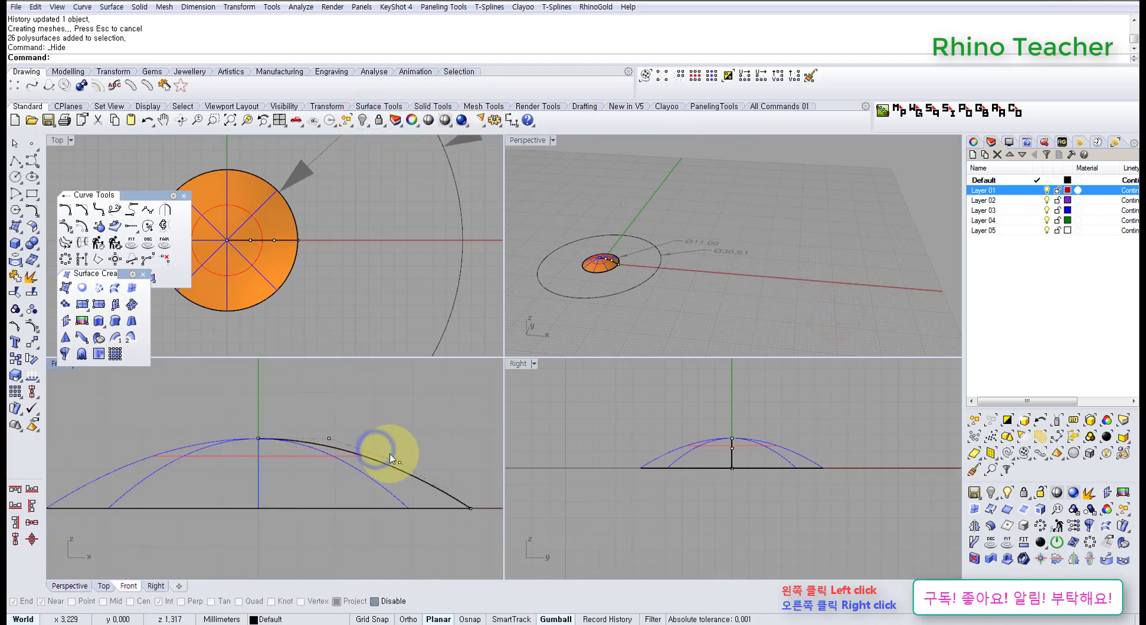
{"action": "left_click_drag", "start_coordinate": [416, 476], "coordinate": [400, 433]}
{"action": "mouse_move", "coordinate": [442, 467]}
{"action": "right_mouse_down"}
{"action": "mouse_move", "coordinate": [461, 437]}
{"action": "mouse_move", "coordinate": [435, 460]}
{"action": "right_mouse_up"}
{"action": "scroll", "coordinate": [251, 425], "scroll_direction": "up", "scroll_amount": 4}
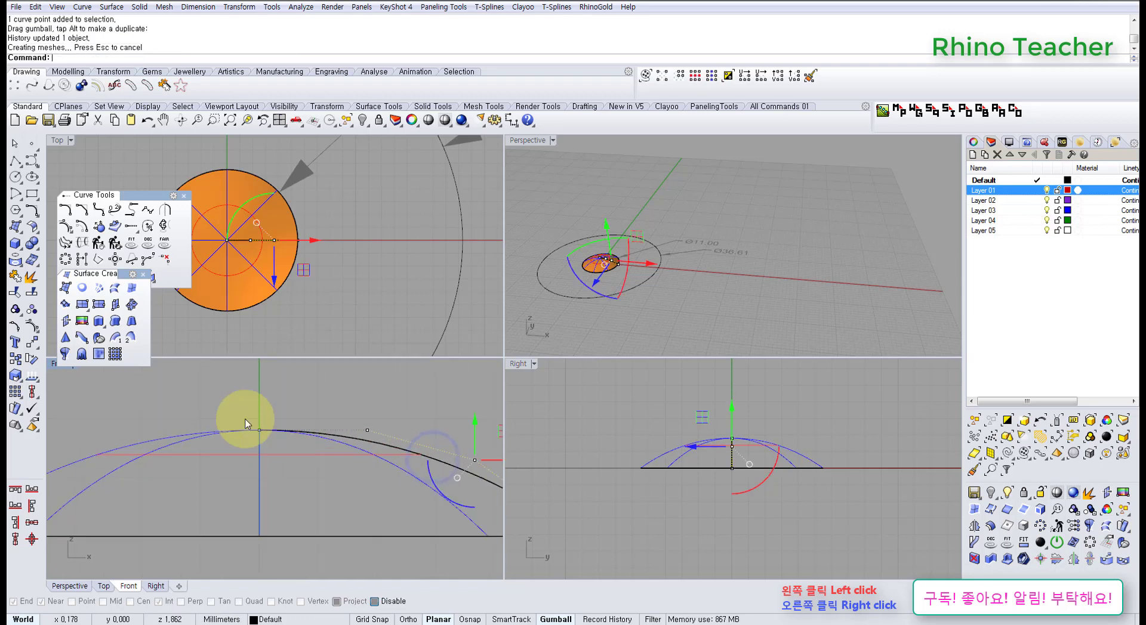
{"action": "left_click_drag", "start_coordinate": [209, 392], "coordinate": [410, 465]}
{"action": "left_click_drag", "start_coordinate": [317, 408], "coordinate": [317, 408]}
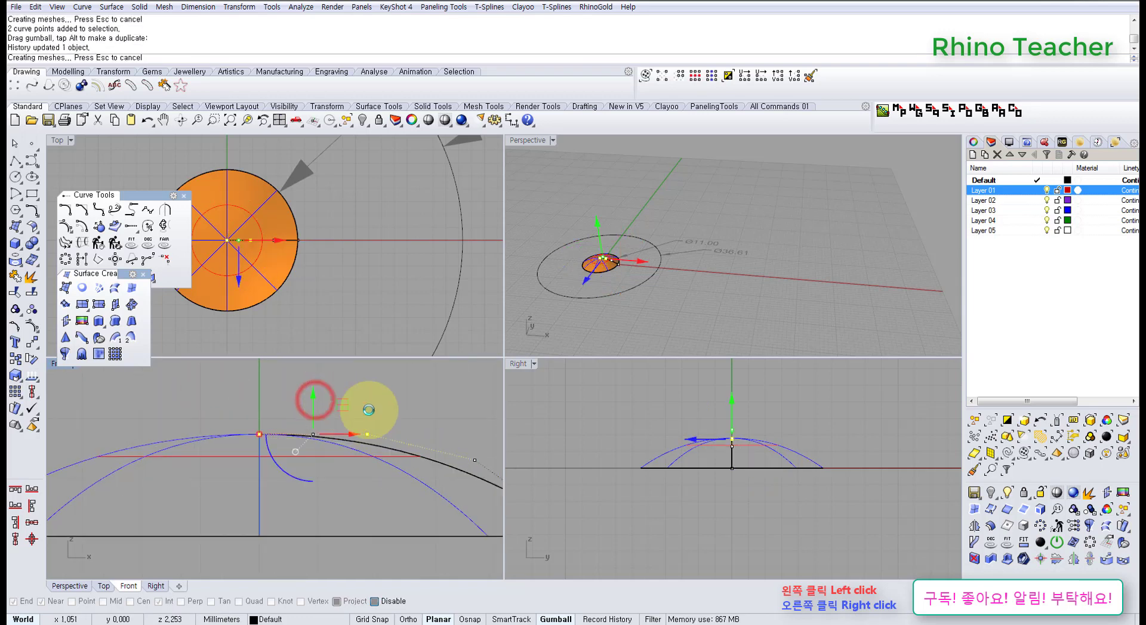
{"action": "left_click", "coordinate": [402, 408]}
{"action": "key", "text": "Escape"}
{"action": "scroll", "coordinate": [401, 409], "scroll_direction": "down", "scroll_amount": 8}
{"action": "right_click_drag", "start_coordinate": [384, 440], "coordinate": [366, 461]}
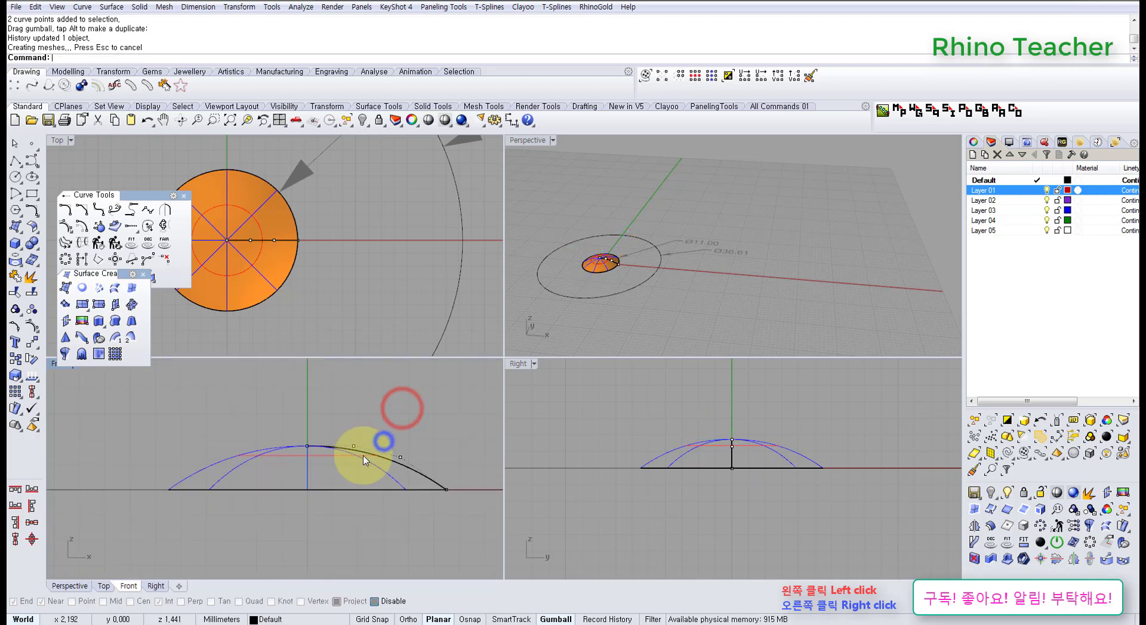
Step: Create a sphere centred on the origin in the Top view, about 2.2 mm in radius
{"action": "left_click", "coordinate": [254, 275]}
{"action": "right_click_drag", "start_coordinate": [312, 402], "coordinate": [341, 426]}
{"action": "key", "text": "ctrl+F1"}
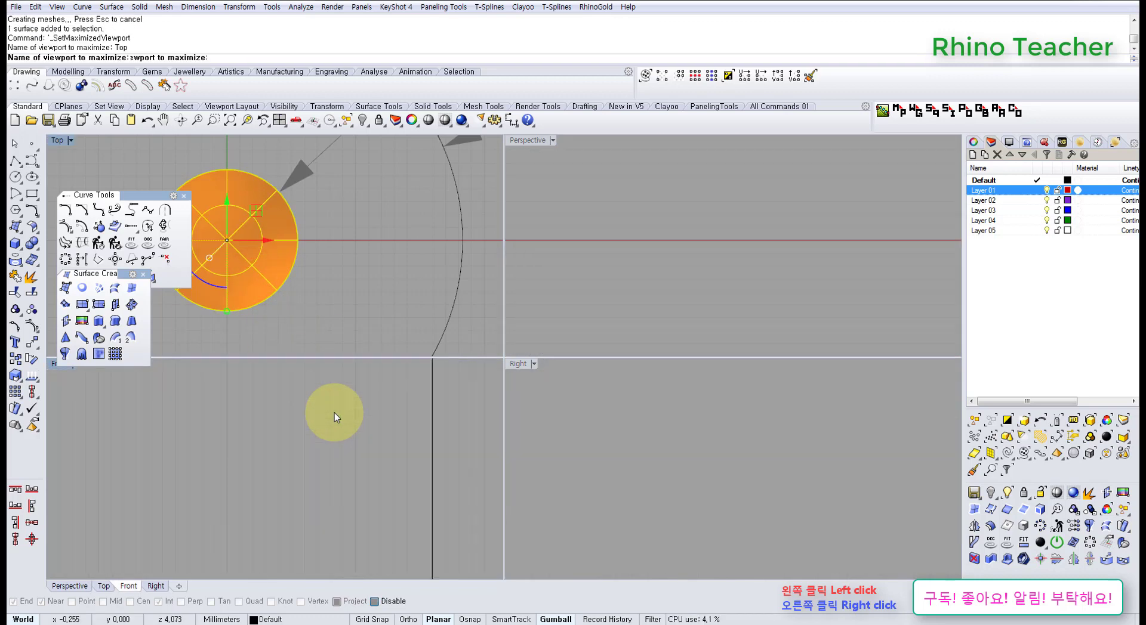
{"action": "scroll", "coordinate": [370, 408], "scroll_direction": "down", "scroll_amount": 3}
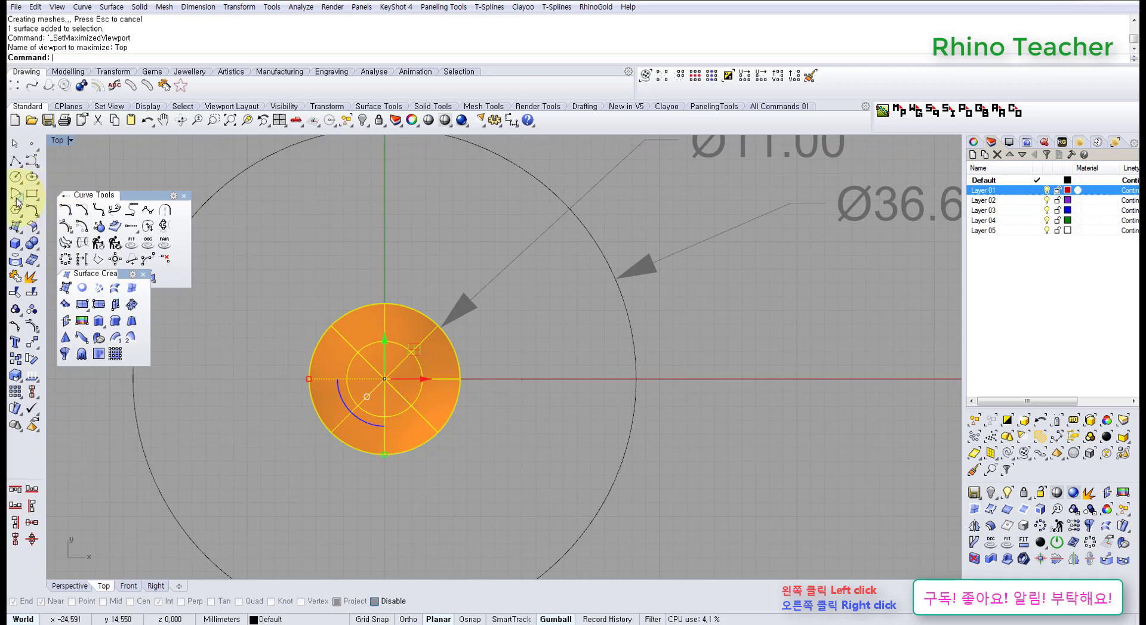
{"action": "left_click", "coordinate": [16, 243]}
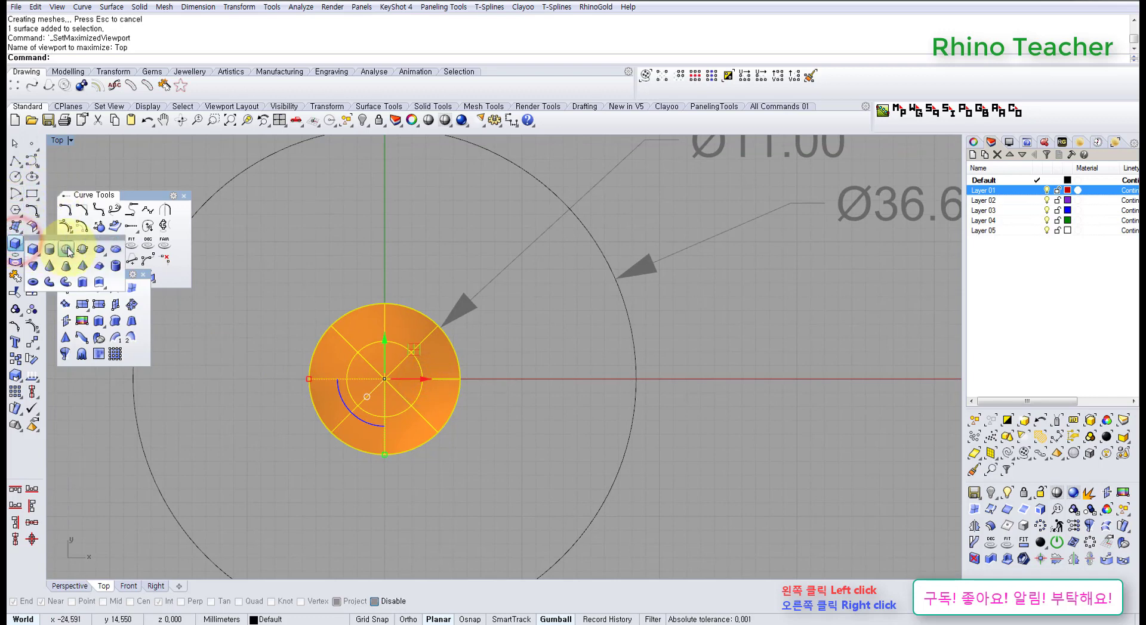
{"action": "left_click", "coordinate": [386, 382]}
{"action": "scroll", "coordinate": [437, 385], "scroll_direction": "up", "scroll_amount": 5}
{"action": "left_click", "coordinate": [381, 380]}
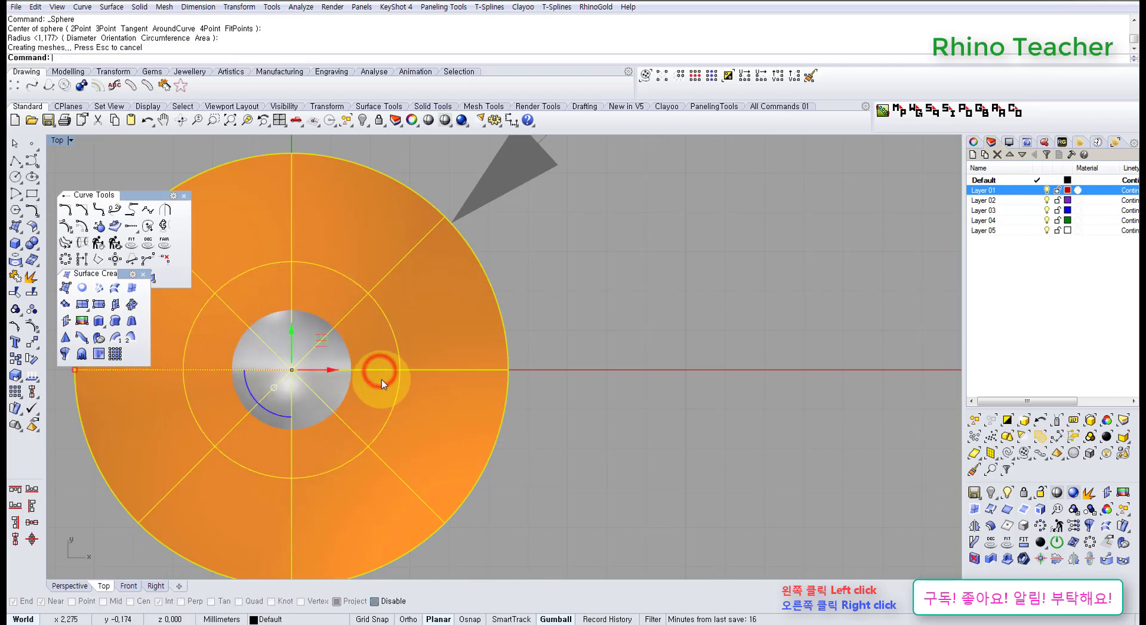
Step: In the Front view, move the sphere from its centre point to the apex of the dome
{"action": "key", "text": "ctrl+F2"}
{"action": "right_click_drag", "start_coordinate": [407, 406], "coordinate": [243, 342]}
{"action": "left_click", "coordinate": [295, 476]}
{"action": "left_click_drag", "start_coordinate": [563, 518], "coordinate": [478, 444]}
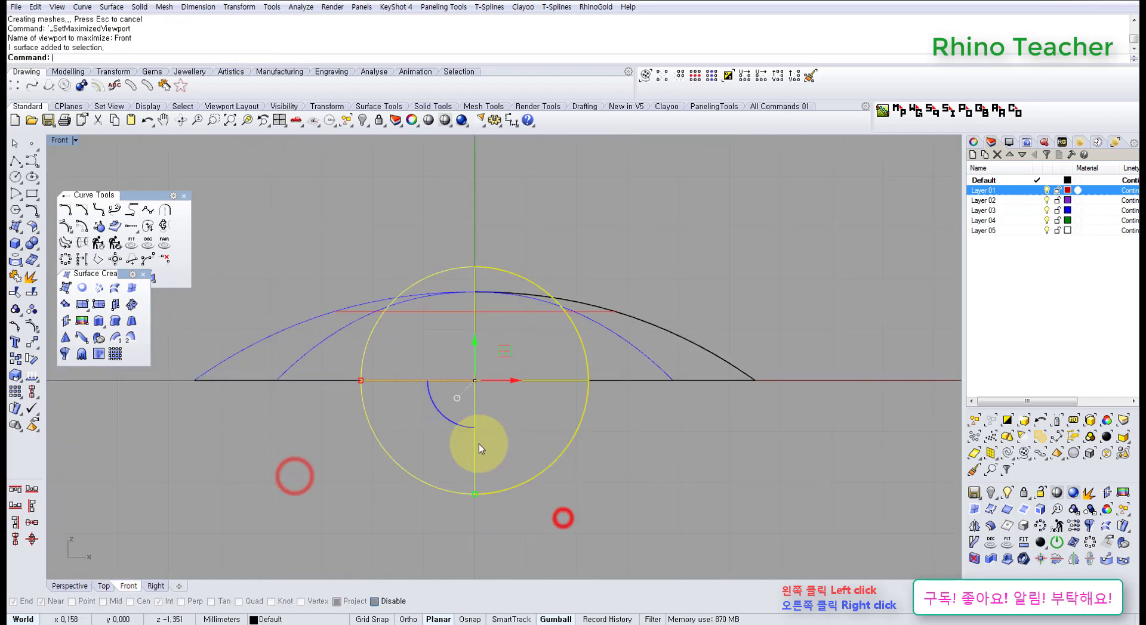
{"action": "right_click_drag", "start_coordinate": [478, 444], "coordinate": [445, 451]}
{"action": "scroll", "coordinate": [401, 417], "scroll_direction": "up", "scroll_amount": 2}
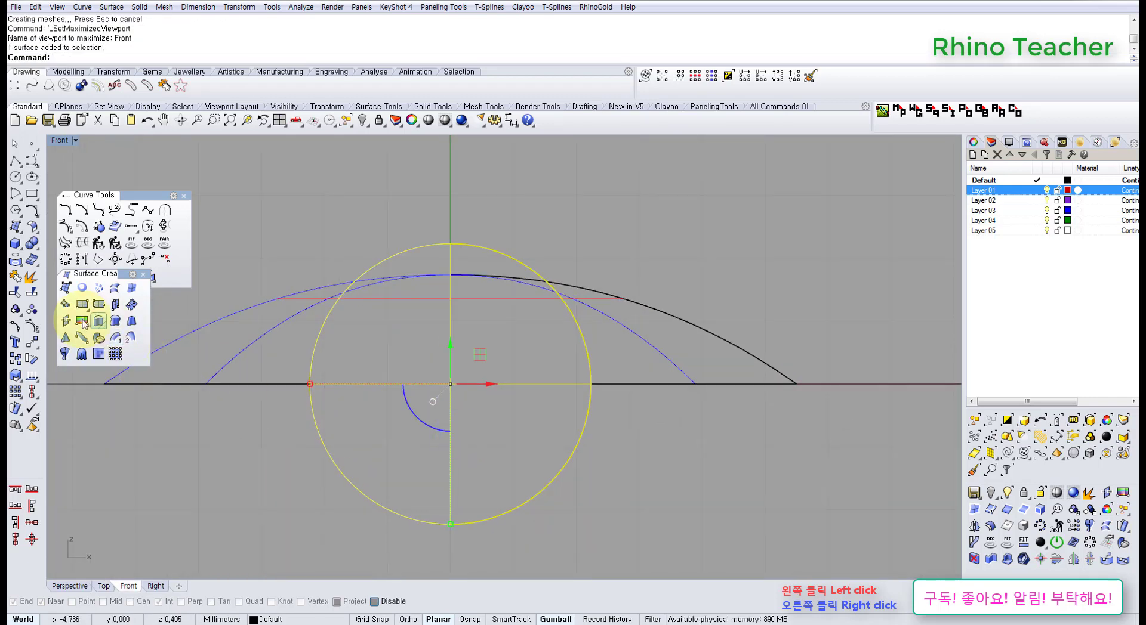
{"action": "left_click", "coordinate": [33, 341]}
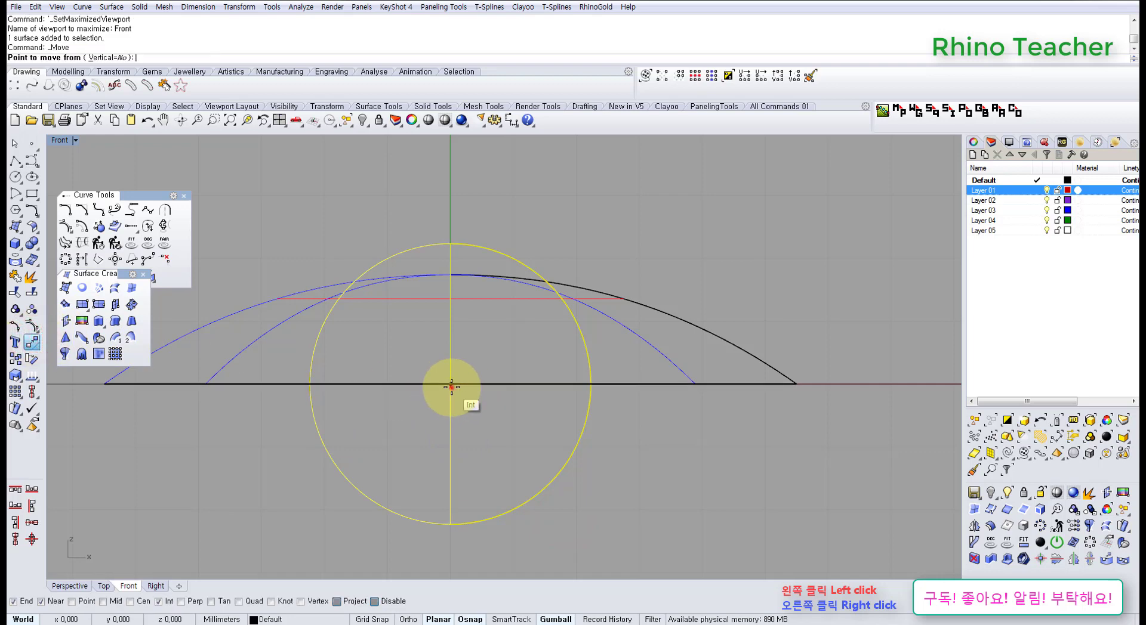
{"action": "left_click", "coordinate": [450, 383]}
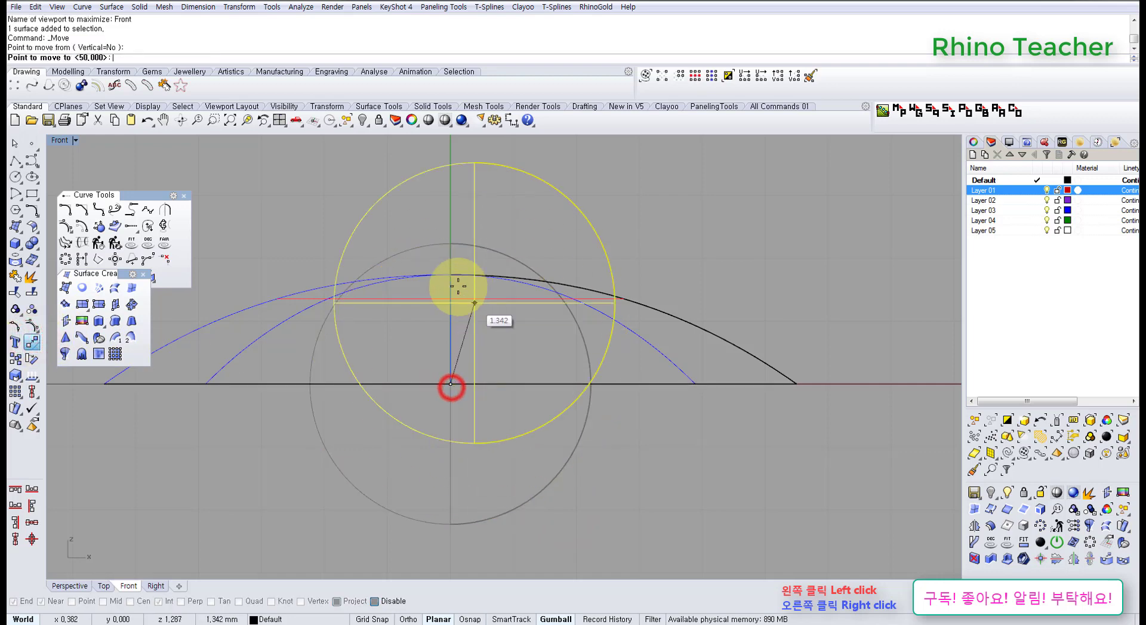
{"action": "left_click", "coordinate": [452, 275]}
Step: Scale the sphere down on the dome's apex and flatten it vertically into an ellipsoid bead
{"action": "right_click_drag", "start_coordinate": [484, 253], "coordinate": [463, 320]}
{"action": "left_click_drag", "start_coordinate": [288, 339], "coordinate": [359, 357], "text": "shift"}
{"action": "left_click_drag", "start_coordinate": [427, 414], "coordinate": [422, 388]}
{"action": "scroll", "coordinate": [349, 355], "scroll_direction": "up", "scroll_amount": 4}
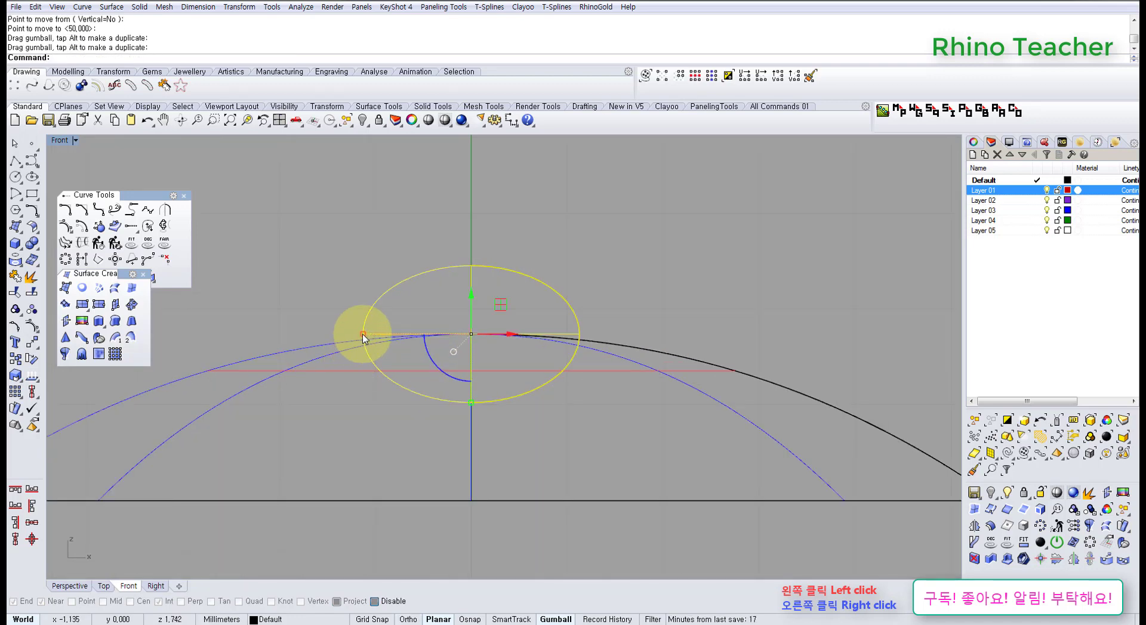
Step: Enlarge the flattened bead on the dome's apex slightly, keeping its proportions
{"action": "left_click_drag", "start_coordinate": [364, 338], "coordinate": [353, 335]}
{"action": "scroll", "coordinate": [386, 346], "scroll_direction": "down", "scroll_amount": 6}
{"action": "right_click_drag", "start_coordinate": [494, 368], "coordinate": [472, 334]}
{"action": "scroll", "coordinate": [425, 328], "scroll_direction": "up", "scroll_amount": 4}
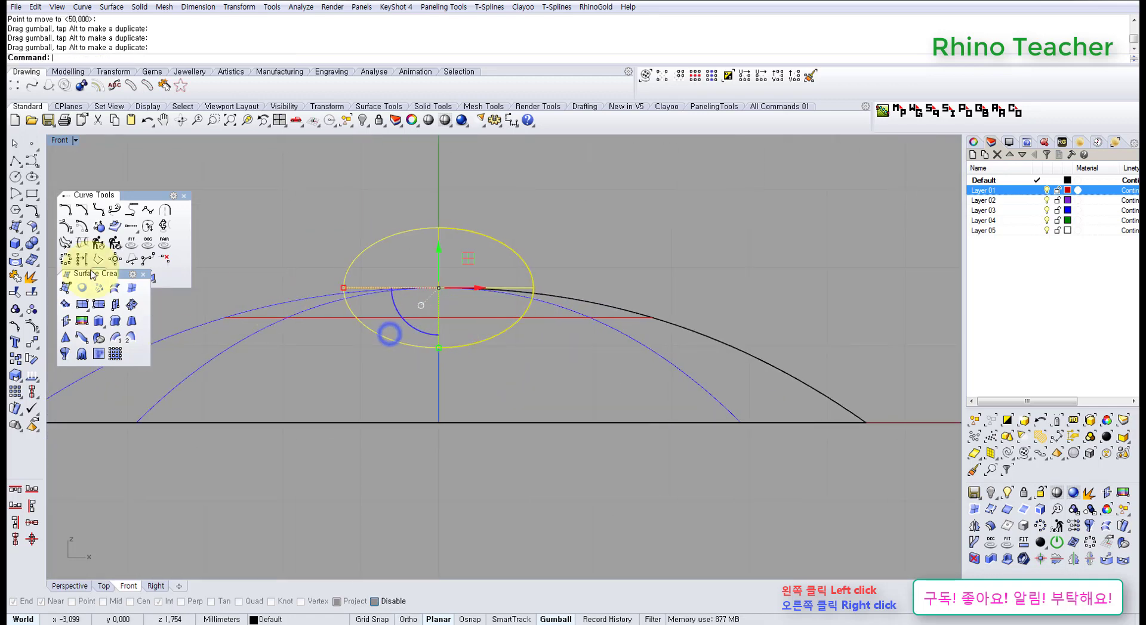
Step: Copy the apex bead from its centre to two points further down the dome's profile curve, using Near snaps
{"action": "left_click", "coordinate": [15, 361]}
{"action": "left_click", "coordinate": [439, 290]}
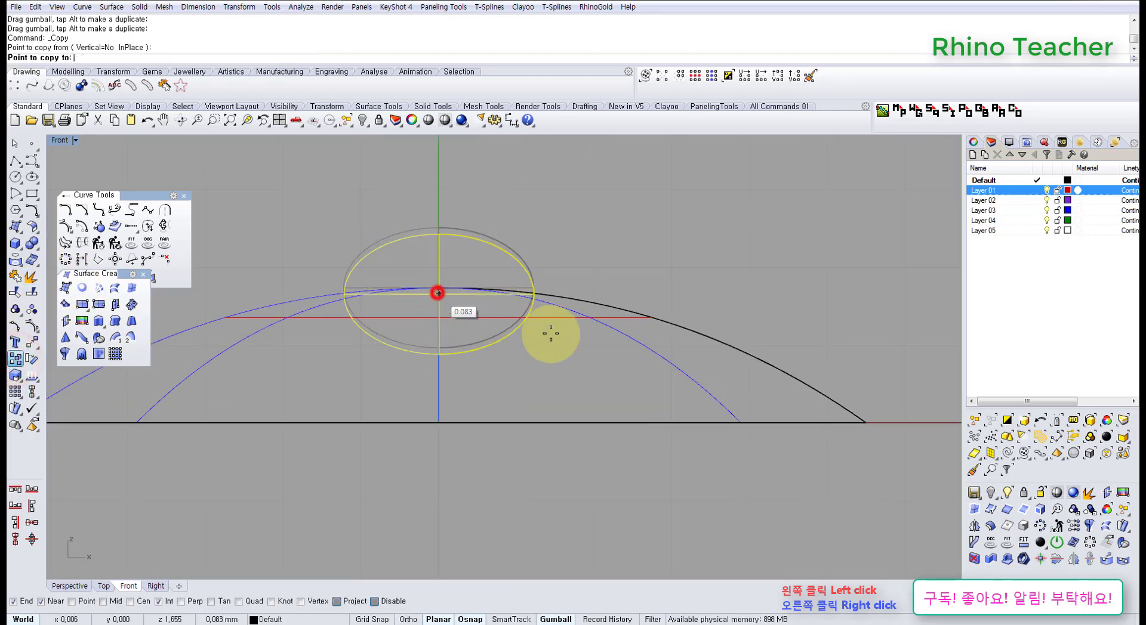
{"action": "left_click", "coordinate": [608, 306]}
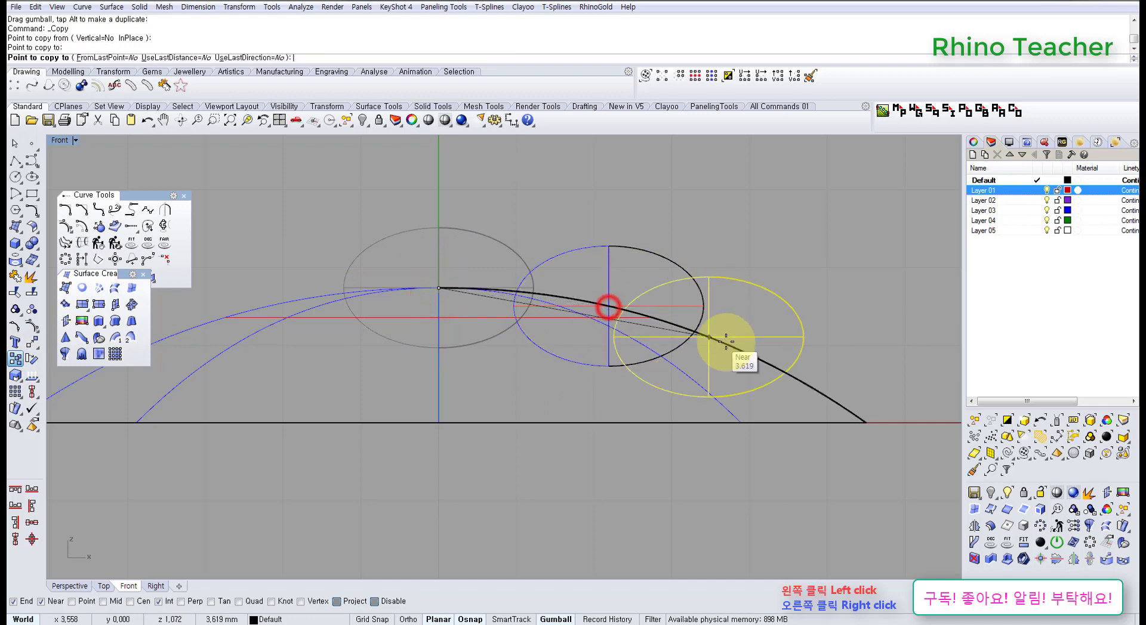
{"action": "left_click", "coordinate": [763, 360]}
{"action": "right_click", "coordinate": [772, 288]}
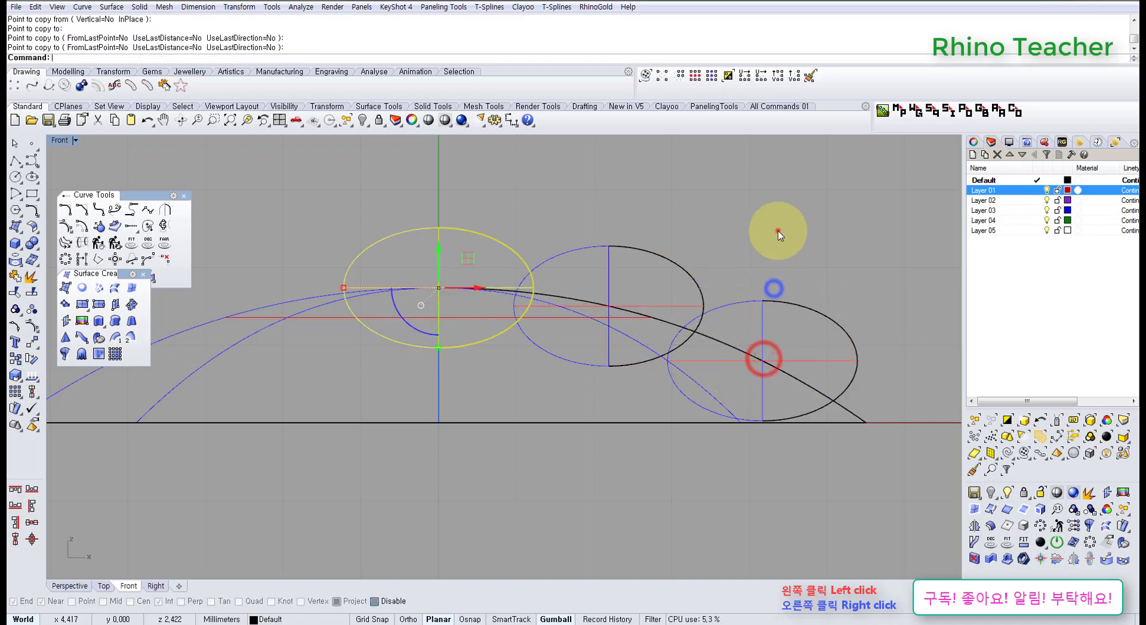
{"action": "left_click", "coordinate": [778, 231]}
Step: Rotate the middle and outer bead copies so each one tilts along the slope of the dome's profile
{"action": "scroll", "coordinate": [675, 267], "scroll_direction": "up", "scroll_amount": 4}
{"action": "left_click_drag", "start_coordinate": [691, 239], "coordinate": [582, 322]}
{"action": "right_click_drag", "start_coordinate": [579, 327], "coordinate": [532, 280]}
{"action": "left_click_drag", "start_coordinate": [506, 339], "coordinate": [498, 333]}
{"action": "right_click_drag", "start_coordinate": [689, 332], "coordinate": [532, 297]}
{"action": "left_click_drag", "start_coordinate": [713, 239], "coordinate": [559, 376]}
{"action": "scroll", "coordinate": [560, 377], "scroll_direction": "down", "scroll_amount": 4}
{"action": "right_click_drag", "start_coordinate": [565, 375], "coordinate": [630, 401]}
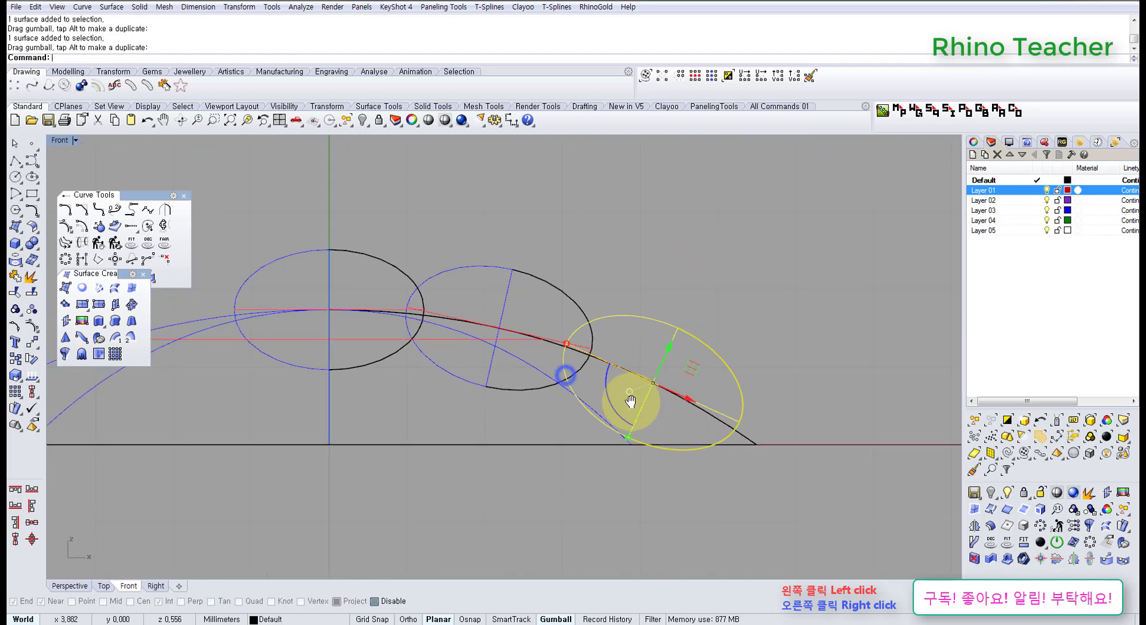
{"action": "scroll", "coordinate": [541, 322], "scroll_direction": "up", "scroll_amount": 2}
Step: Move the middle bead about 0.05 mm so that its centre sits on the dome's profile curve
{"action": "left_click", "coordinate": [551, 252]}
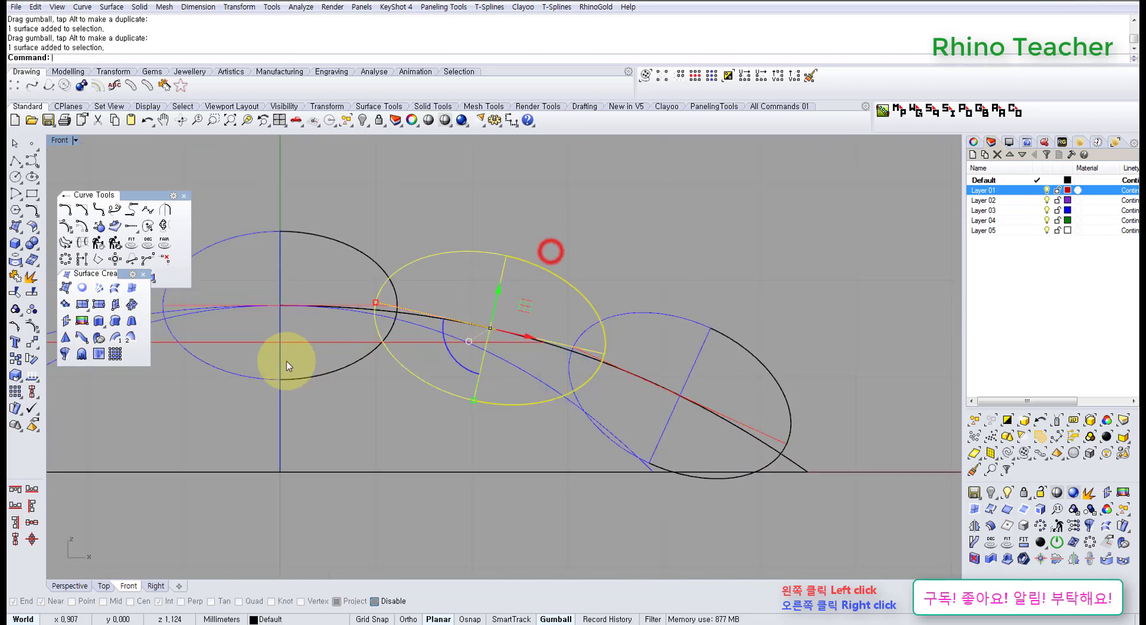
{"action": "left_click", "coordinate": [35, 342]}
{"action": "scroll", "coordinate": [486, 327], "scroll_direction": "up", "scroll_amount": 4}
{"action": "left_click", "coordinate": [487, 328]}
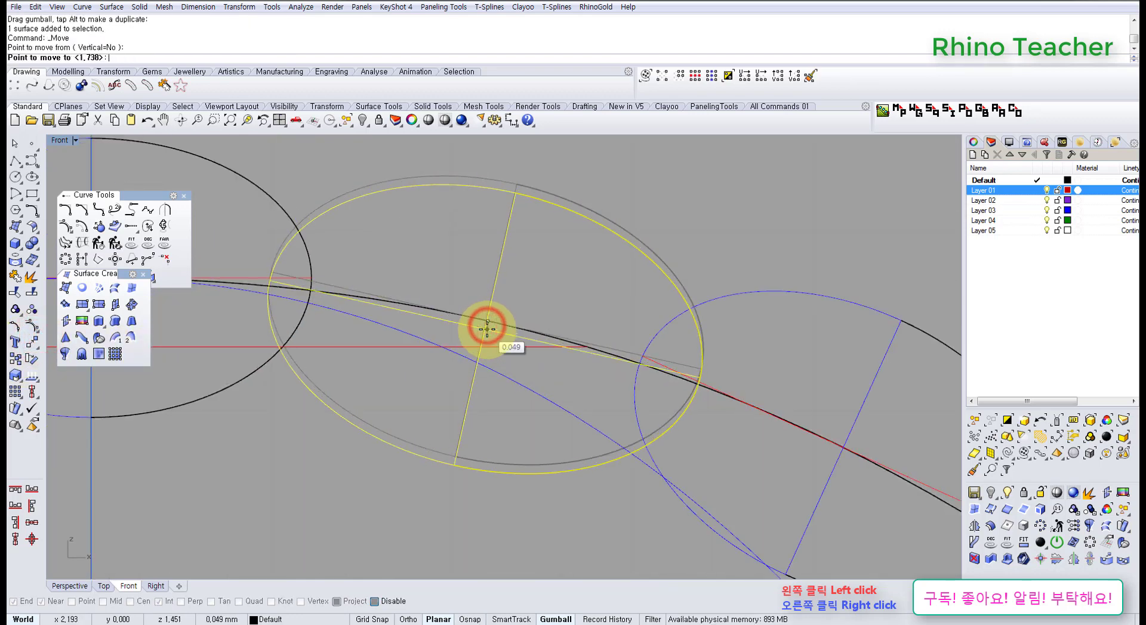
{"action": "left_click", "coordinate": [487, 329]}
{"action": "right_click", "coordinate": [487, 330]}
{"action": "scroll", "coordinate": [487, 331], "scroll_direction": "up", "scroll_amount": 3}
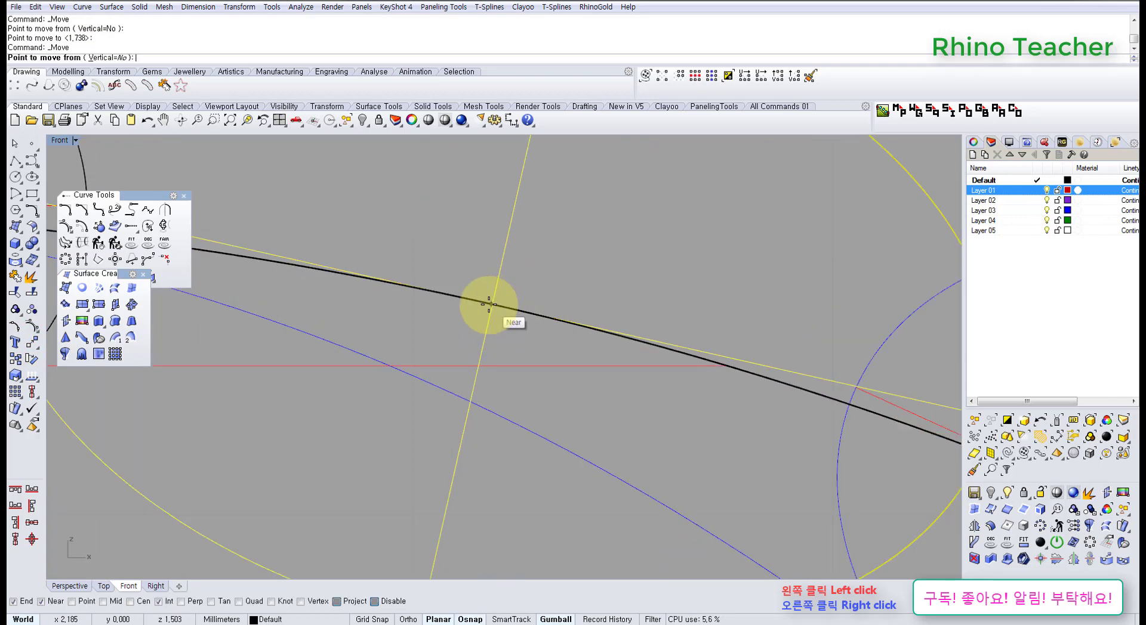
{"action": "scroll", "coordinate": [498, 305], "scroll_direction": "down", "scroll_amount": 3}
Step: Check the bead row in the Perspective view and shift the middle bead slightly outward along the slope in the Front view
{"action": "key", "text": "ctrl+F4"}
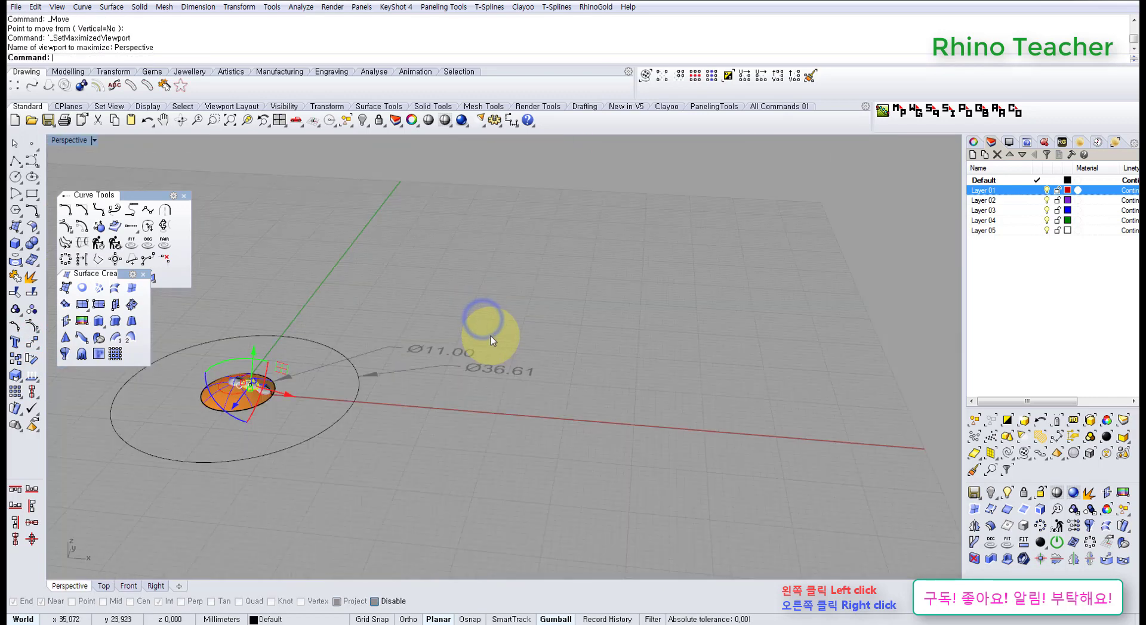
{"action": "key", "text": "Escape"}
{"action": "right_click_drag", "start_coordinate": [309, 337], "coordinate": [264, 326]}
{"action": "scroll", "coordinate": [269, 309], "scroll_direction": "up", "scroll_amount": 10}
{"action": "scroll", "coordinate": [272, 311], "scroll_direction": "up", "scroll_amount": 2}
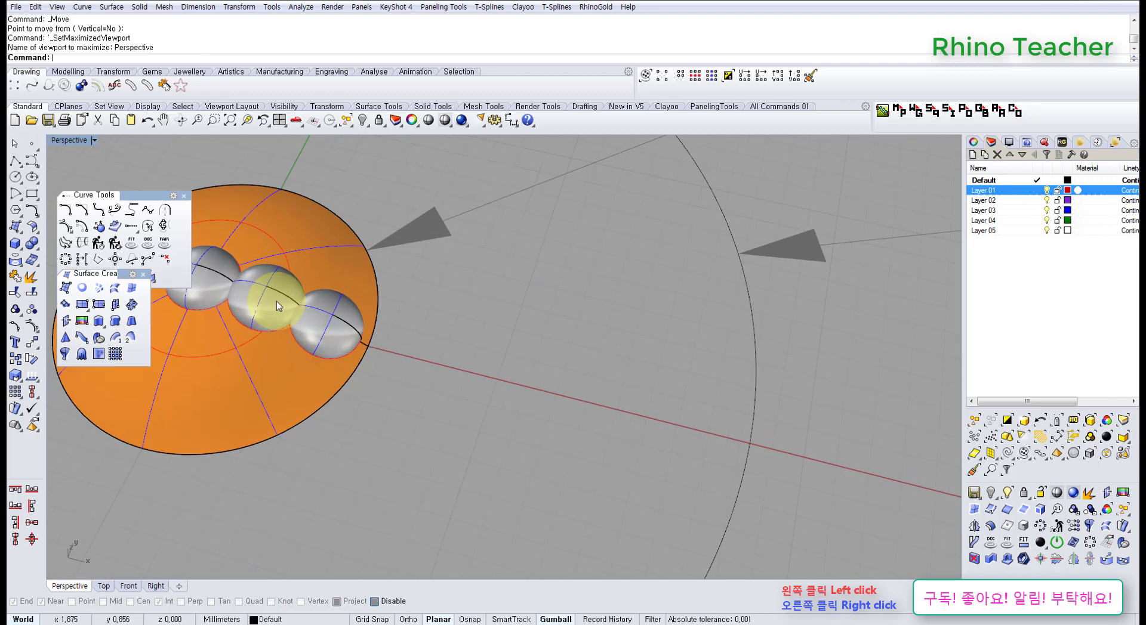
{"action": "key", "text": "ctrl+F2"}
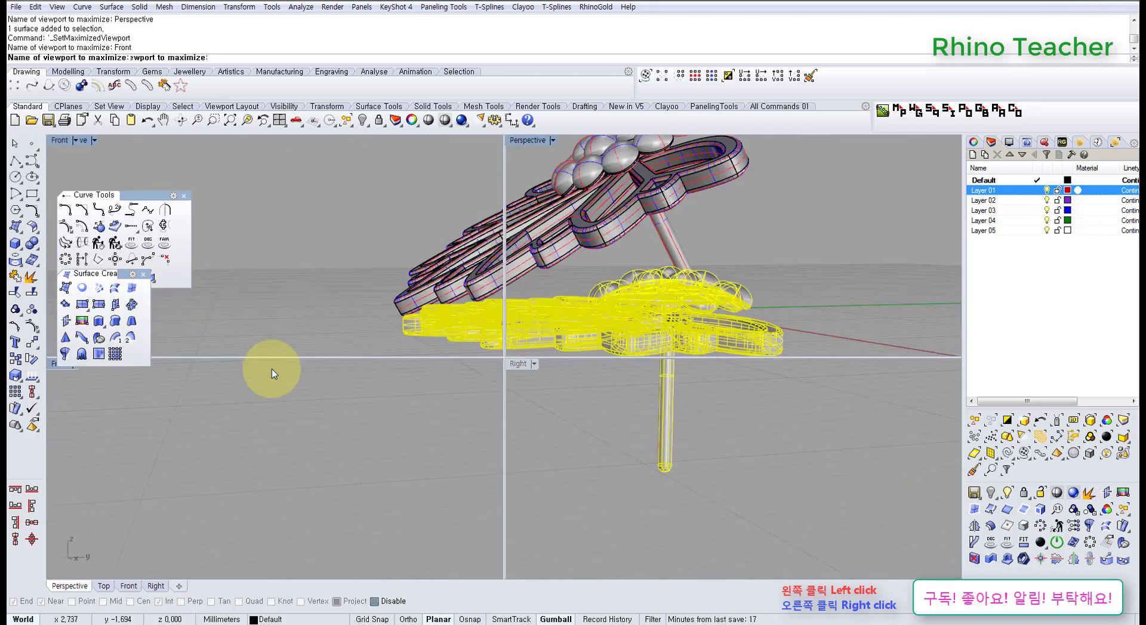
{"action": "right_click_drag", "start_coordinate": [410, 383], "coordinate": [470, 390]}
{"action": "scroll", "coordinate": [534, 349], "scroll_direction": "down", "scroll_amount": 3}
{"action": "right_click_drag", "start_coordinate": [561, 351], "coordinate": [489, 334]}
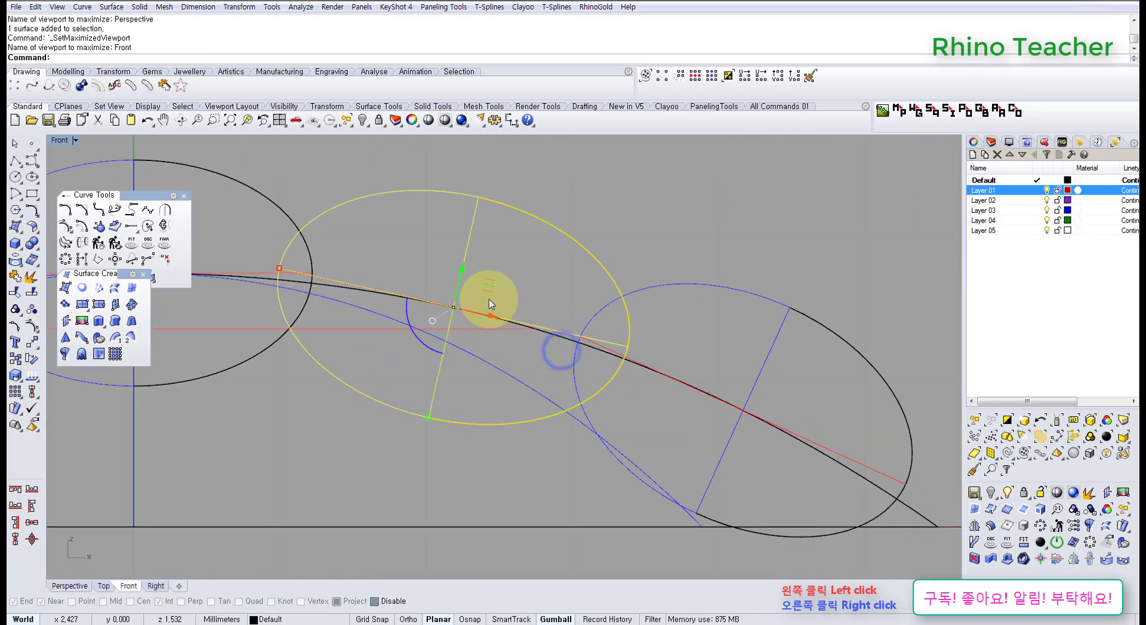
{"action": "left_click_drag", "start_coordinate": [489, 291], "coordinate": [503, 295]}
Step: Shift the outer bead about 0.24 mm outward along the slope and fine-tune the middle bead's placement between its neighbours
{"action": "right_click_drag", "start_coordinate": [679, 352], "coordinate": [493, 285]}
{"action": "left_click", "coordinate": [627, 247]}
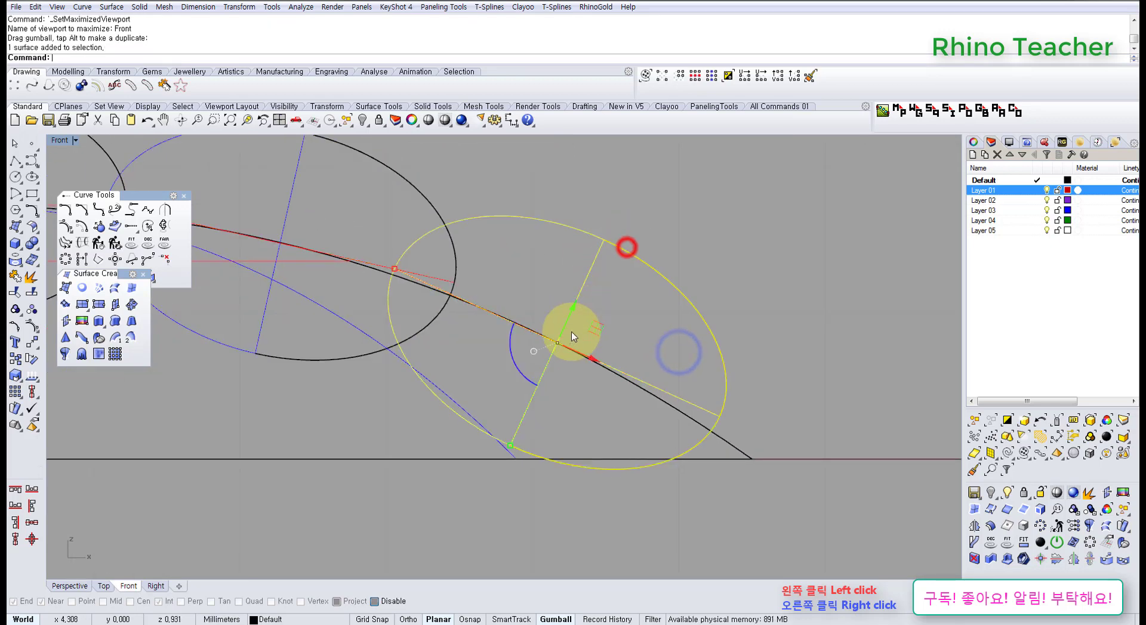
{"action": "left_click_drag", "start_coordinate": [598, 332], "coordinate": [624, 346]}
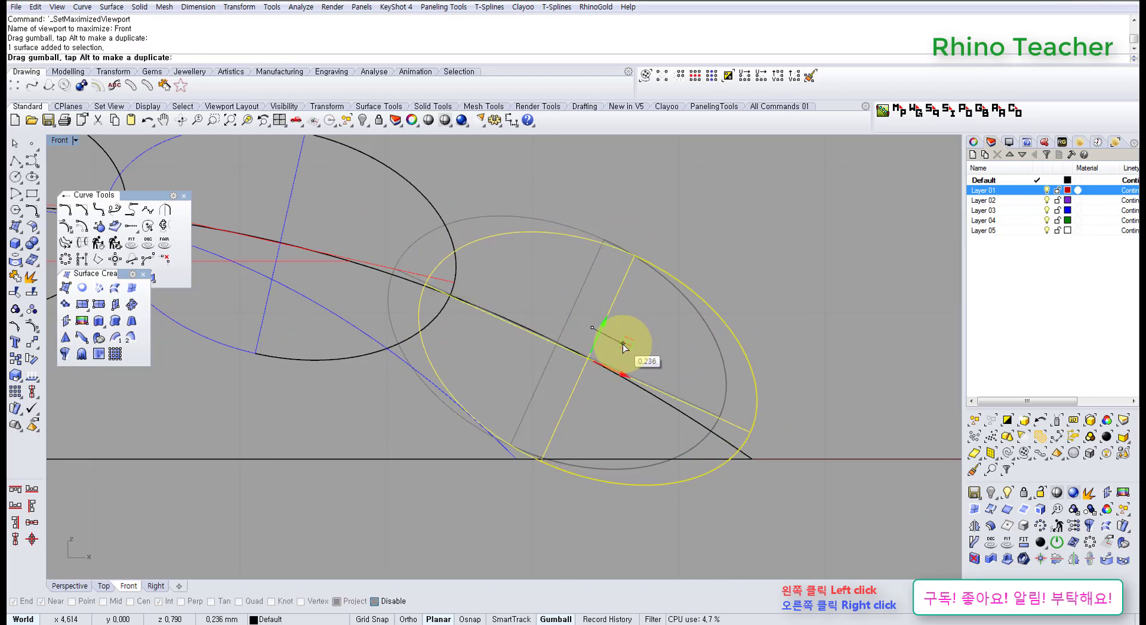
{"action": "left_click_drag", "start_coordinate": [621, 344], "coordinate": [621, 344]}
{"action": "scroll", "coordinate": [588, 331], "scroll_direction": "down", "scroll_amount": 6}
{"action": "right_click_drag", "start_coordinate": [564, 350], "coordinate": [653, 375]}
{"action": "left_click", "coordinate": [622, 258]}
{"action": "scroll", "coordinate": [540, 266], "scroll_direction": "up", "scroll_amount": 4}
{"action": "left_click_drag", "start_coordinate": [568, 236], "coordinate": [525, 320]}
{"action": "scroll", "coordinate": [522, 319], "scroll_direction": "up", "scroll_amount": 4}
{"action": "key", "text": "Escape"}
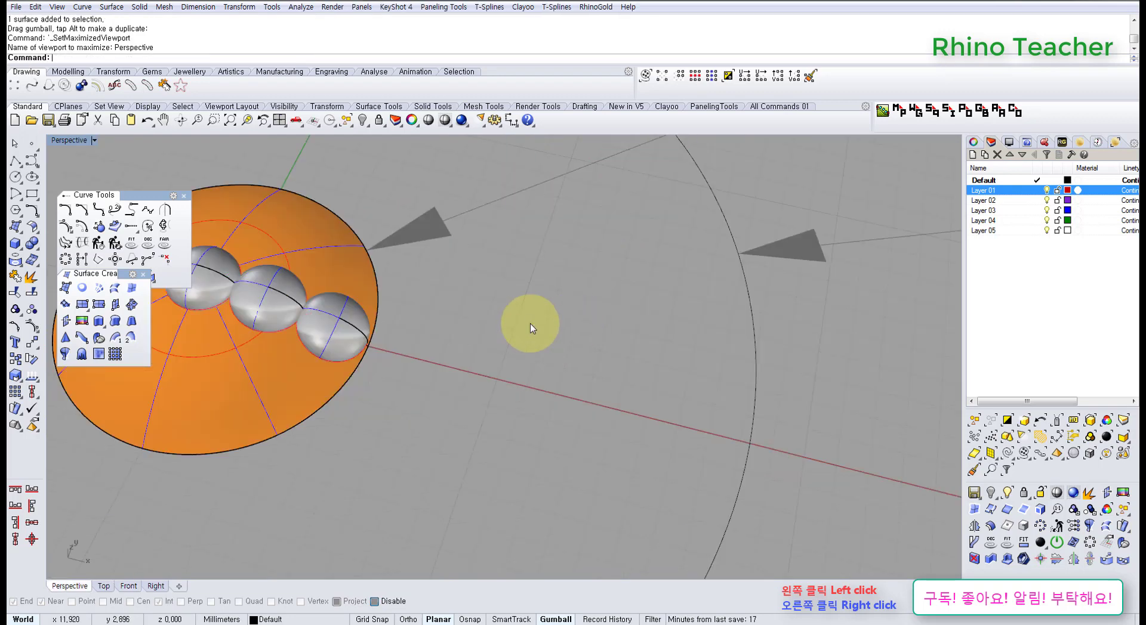
Step: Try a polar array of the middle bead around the origin with 6 items over 360 degrees
{"action": "right_click_drag", "start_coordinate": [502, 297], "coordinate": [317, 249]}
{"action": "right_click_drag", "start_coordinate": [317, 249], "coordinate": [542, 409], "text": "shift"}
{"action": "scroll", "coordinate": [547, 412], "scroll_direction": "up", "scroll_amount": 7}
{"action": "right_click_drag", "start_coordinate": [613, 421], "coordinate": [603, 386]}
{"action": "scroll", "coordinate": [585, 387], "scroll_direction": "down", "scroll_amount": 6}
{"action": "left_click", "coordinate": [583, 386]}
{"action": "scroll", "coordinate": [585, 388], "scroll_direction": "down", "scroll_amount": 4}
{"action": "mouse_move", "coordinate": [548, 336]}
{"action": "right_mouse_down"}
{"action": "mouse_move", "coordinate": [559, 390]}
{"action": "mouse_move", "coordinate": [546, 336]}
{"action": "right_mouse_up"}
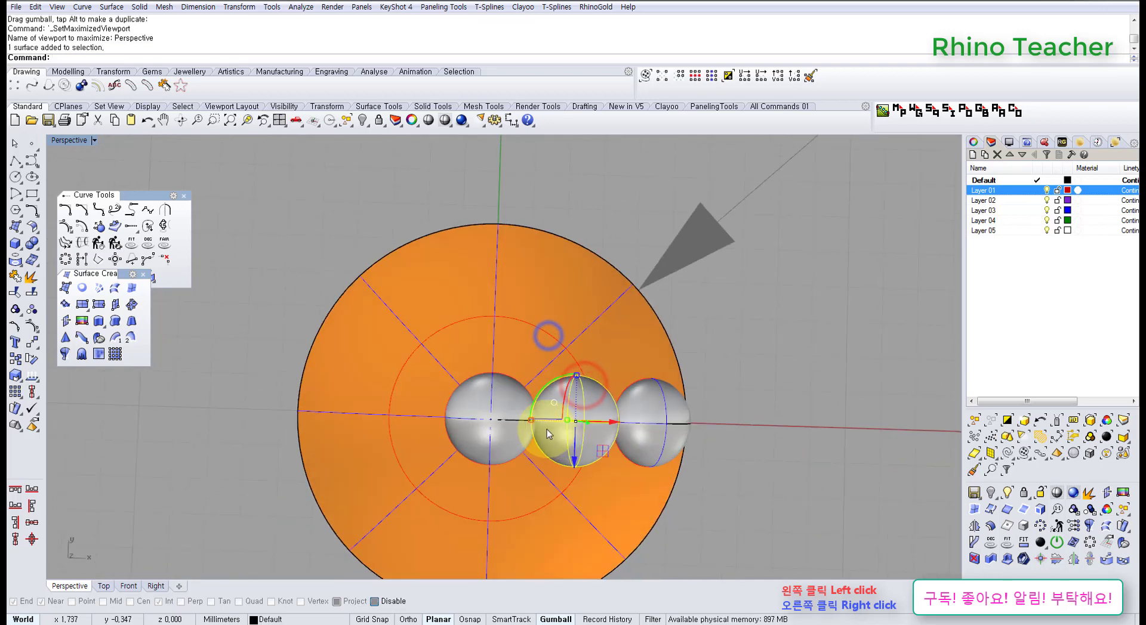
{"action": "middle_click", "coordinate": [536, 425]}
{"action": "left_click", "coordinate": [545, 434]}
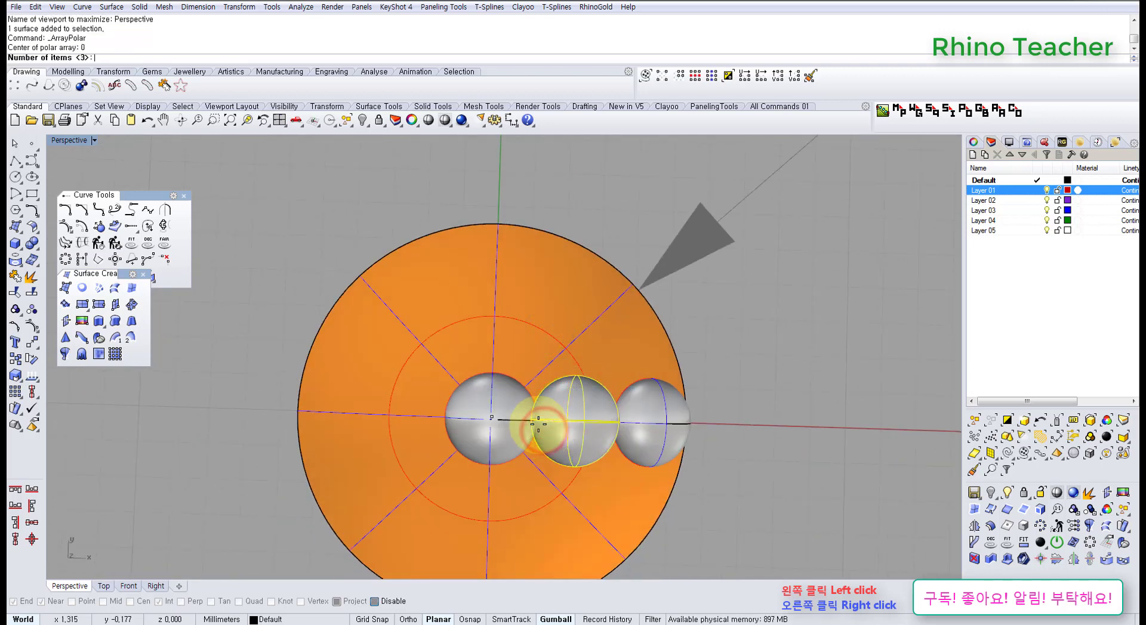
{"action": "key", "text": "Return"}
{"action": "key", "text": "Return"}
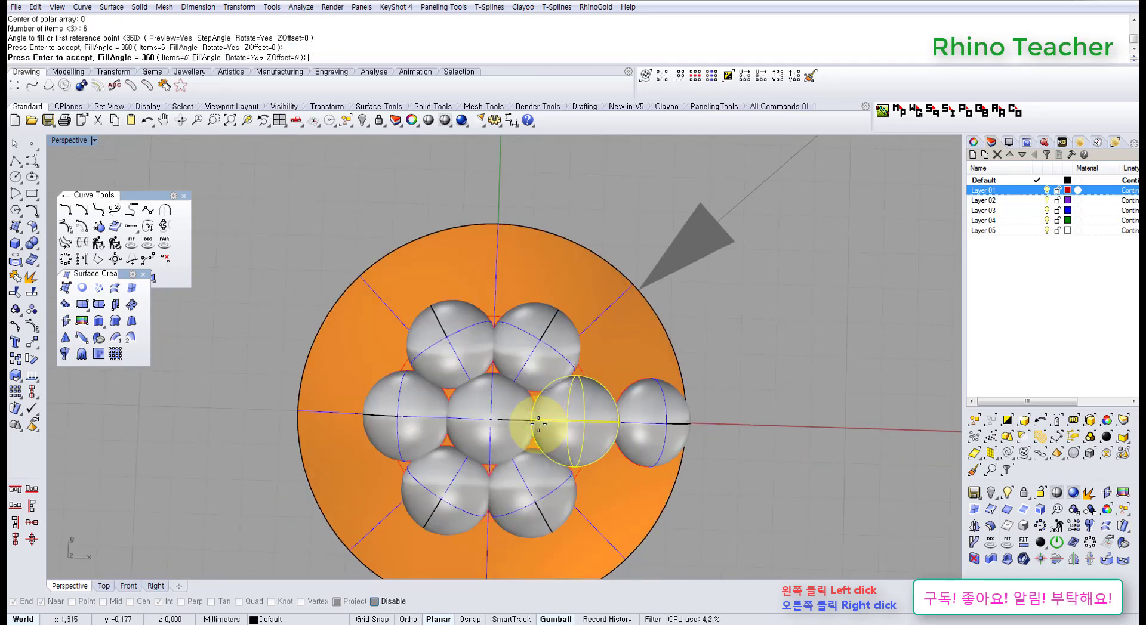
{"action": "left_click", "coordinate": [734, 371]}
Step: Try a polar array of the outer bead around the origin with 12 items over 360 degrees
{"action": "left_click", "coordinate": [670, 422]}
{"action": "right_click", "coordinate": [670, 422]}
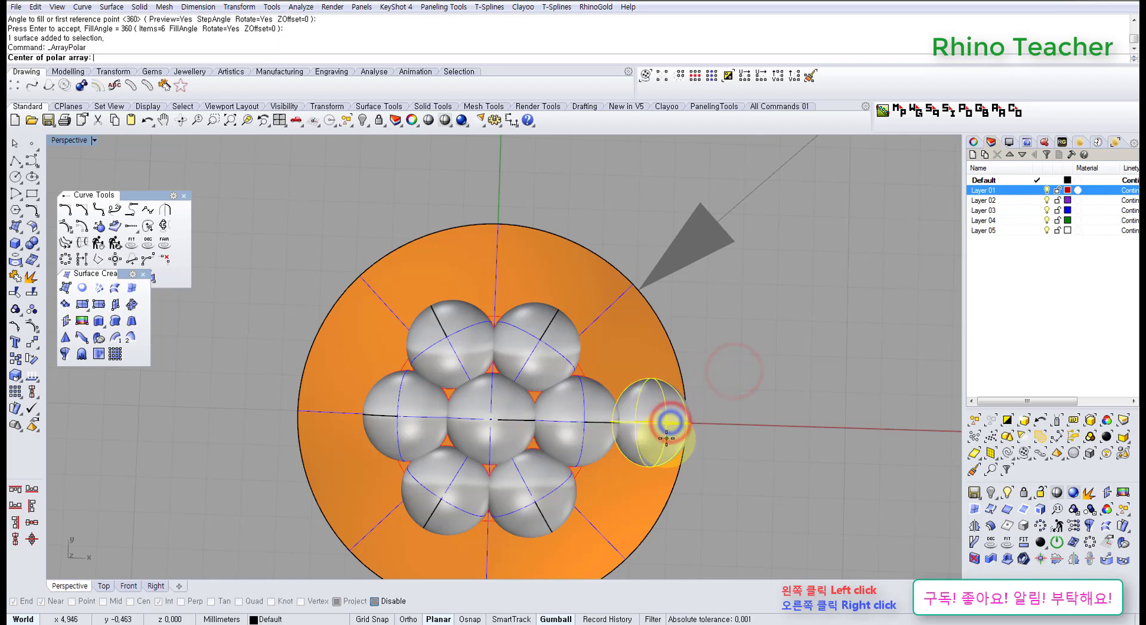
{"action": "key", "text": "Return"}
{"action": "key", "text": "Return"}
{"action": "key", "text": "Return"}
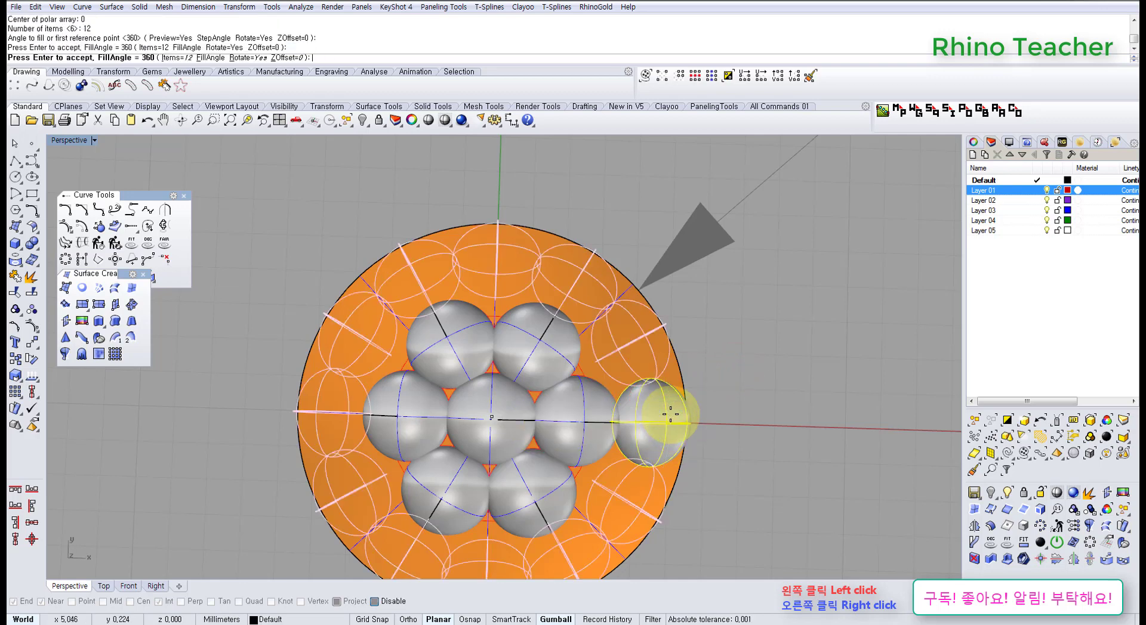
Step: Undo both polar arrays to return to the single row of three beads
{"action": "right_click_drag", "start_coordinate": [737, 472], "coordinate": [568, 361]}
{"action": "key", "text": "ctrl+z"}
{"action": "key", "text": "ctrl+z"}
Step: Try to offset the dome surface 0.2 mm inward as a solid, and undo that offset
{"action": "left_click", "coordinate": [561, 336]}
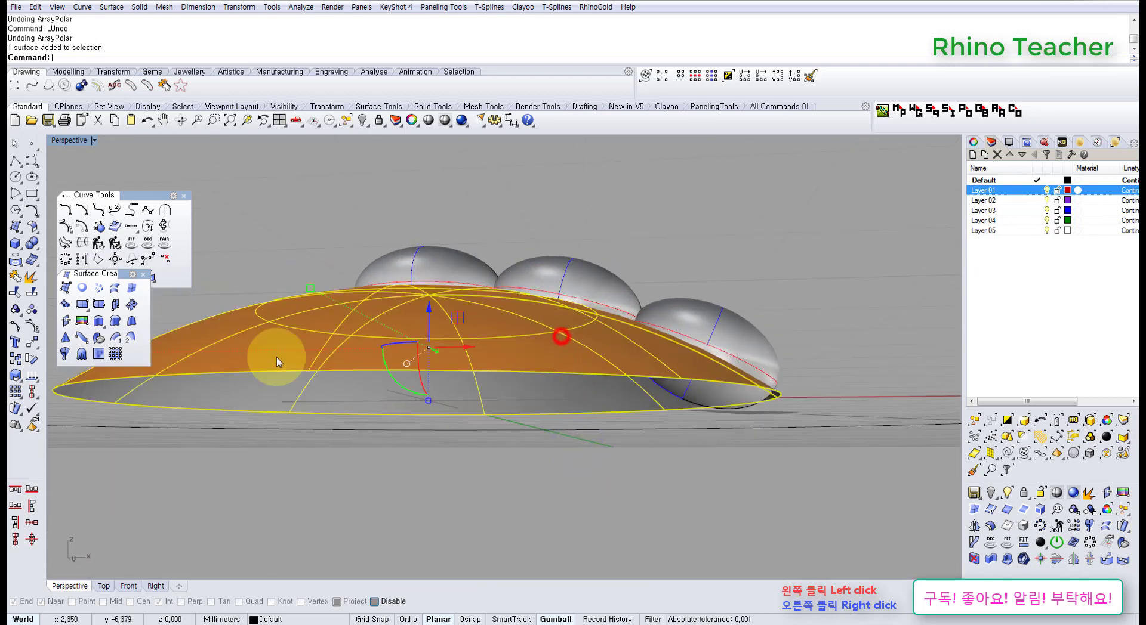
{"action": "left_click", "coordinate": [34, 230]}
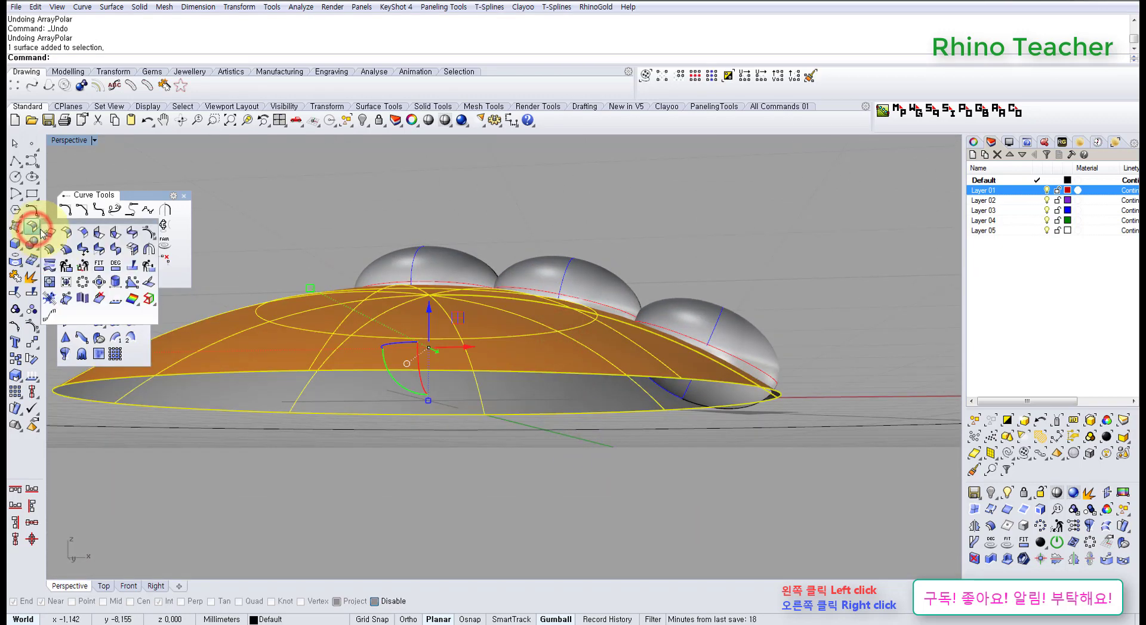
{"action": "left_click", "coordinate": [50, 250]}
{"action": "right_click_drag", "start_coordinate": [435, 235], "coordinate": [394, 272]}
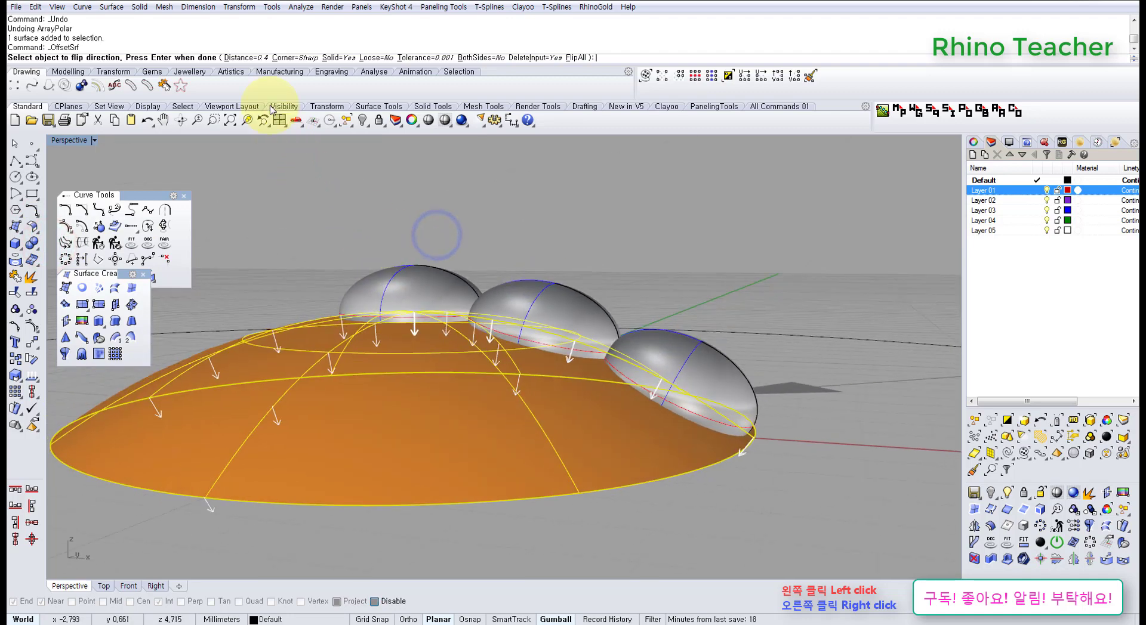
{"action": "right_click", "coordinate": [416, 195]}
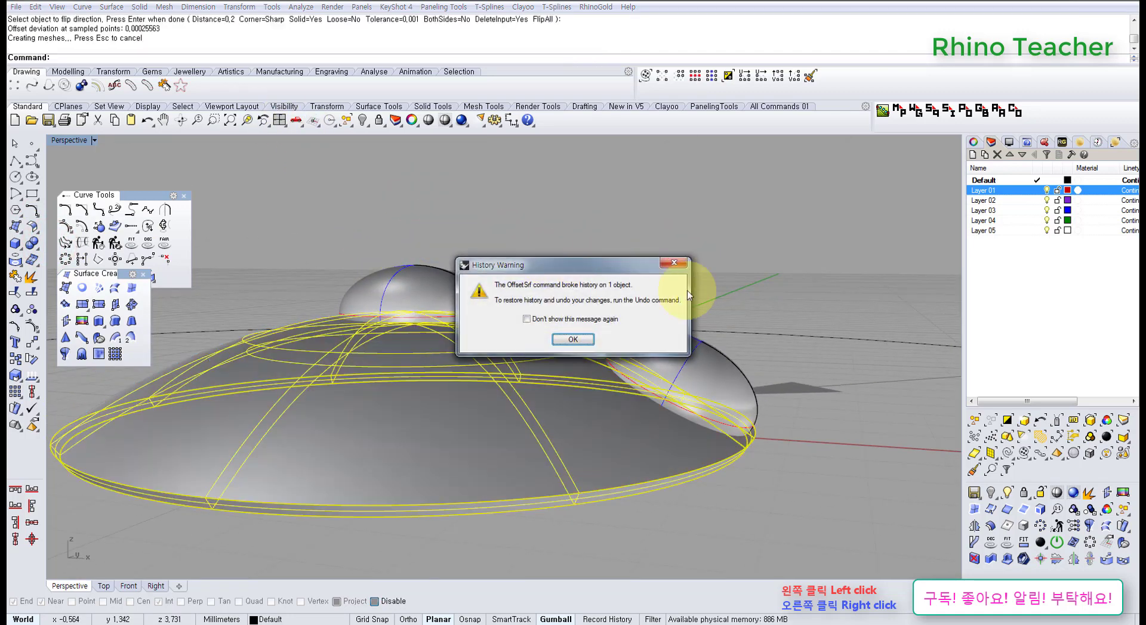
{"action": "left_click", "coordinate": [586, 342]}
{"action": "right_click", "coordinate": [583, 335]}
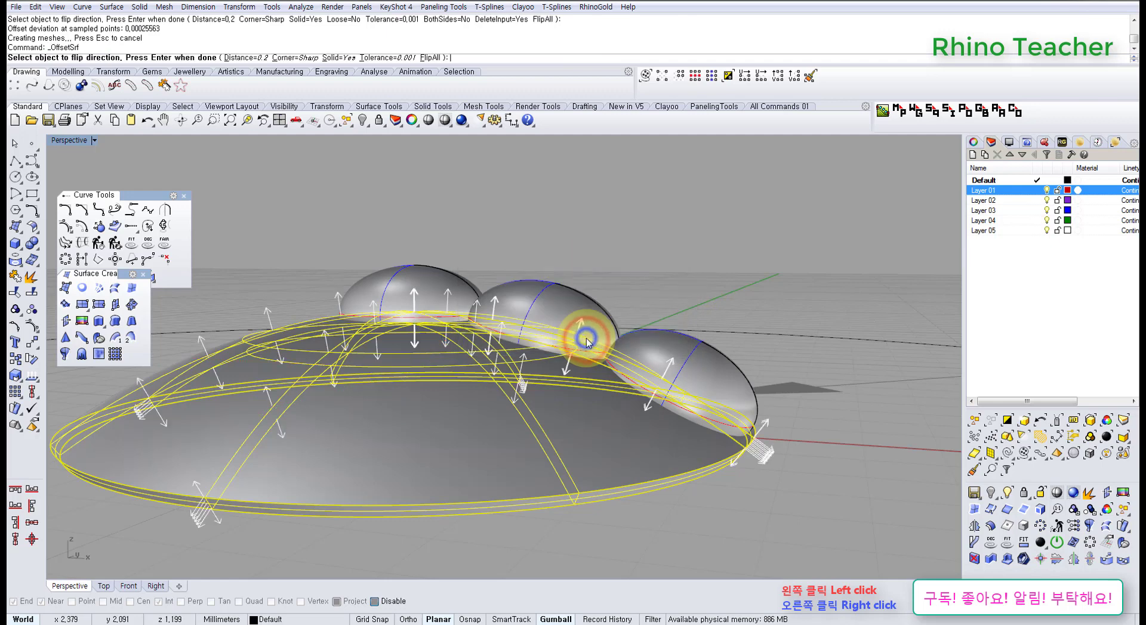
{"action": "left_click", "coordinate": [688, 252]}
{"action": "key", "text": "Escape"}
{"action": "key", "text": "ctrl+z"}
Step: Offset the dome surface 0.2 mm inward with the Solid option set to No
{"action": "right_click", "coordinate": [487, 261]}
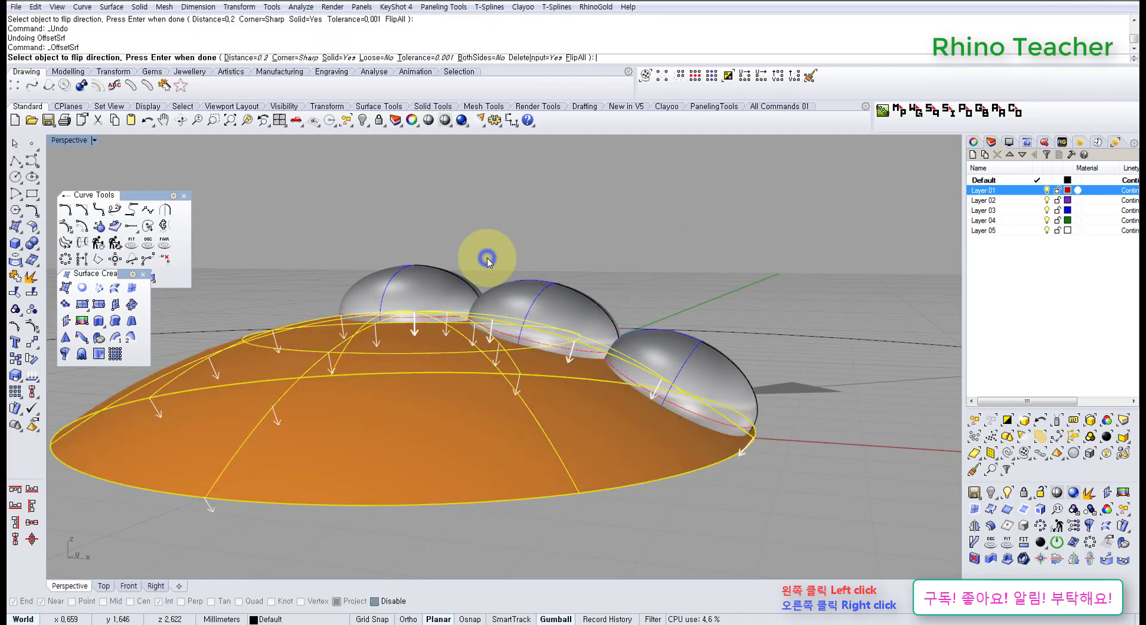
{"action": "left_click", "coordinate": [338, 57]}
{"action": "right_click", "coordinate": [464, 189]}
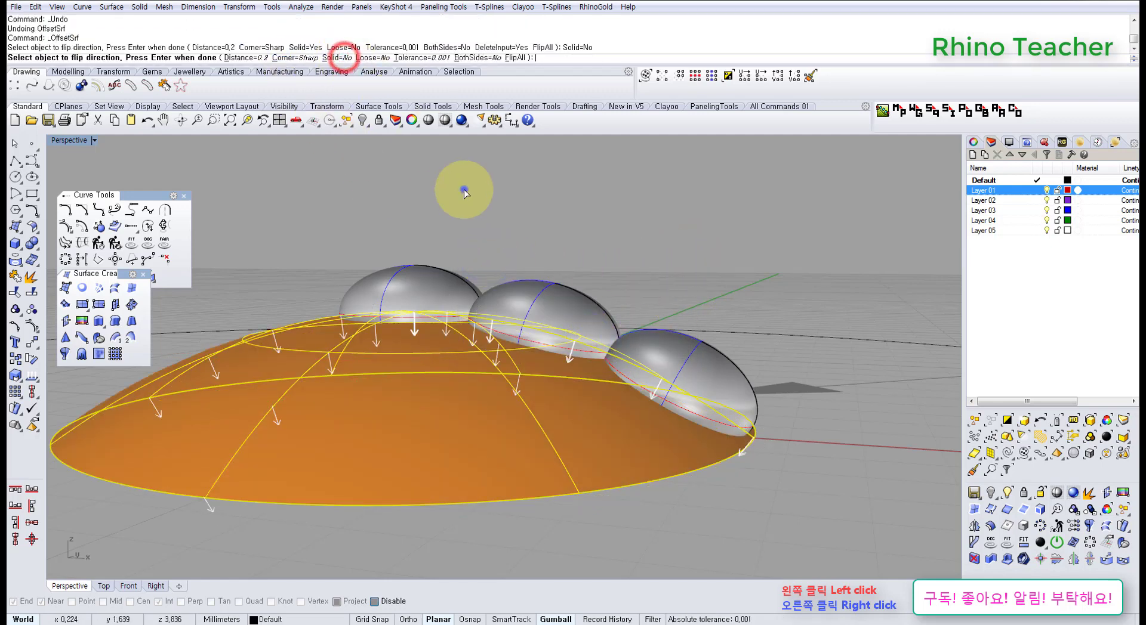
{"action": "left_click", "coordinate": [739, 269]}
Step: Boolean-split the three beads with the inner offset dome surface as the cutting surface
{"action": "right_click_drag", "start_coordinate": [686, 371], "coordinate": [689, 332]}
{"action": "scroll", "coordinate": [716, 351], "scroll_direction": "up", "scroll_amount": 4}
{"action": "left_click", "coordinate": [718, 349]}
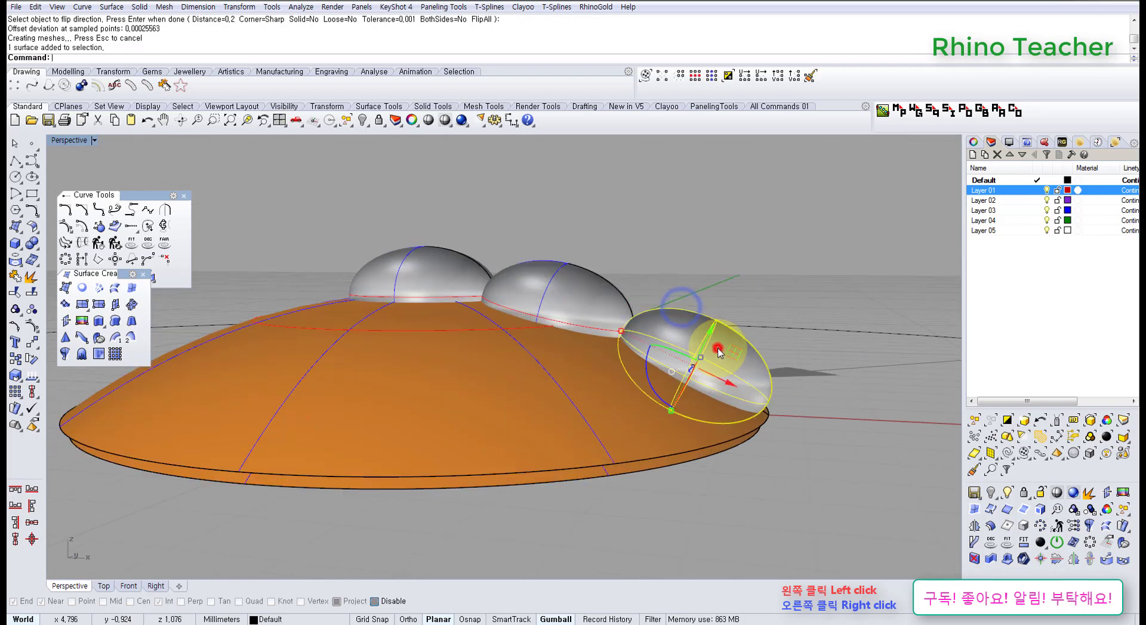
{"action": "left_click", "coordinate": [571, 280], "text": "shift"}
{"action": "scroll", "coordinate": [571, 285], "scroll_direction": "down", "scroll_amount": 4}
{"action": "scroll", "coordinate": [492, 291], "scroll_direction": "up", "scroll_amount": 2}
{"action": "left_click", "coordinate": [478, 293], "text": "shift"}
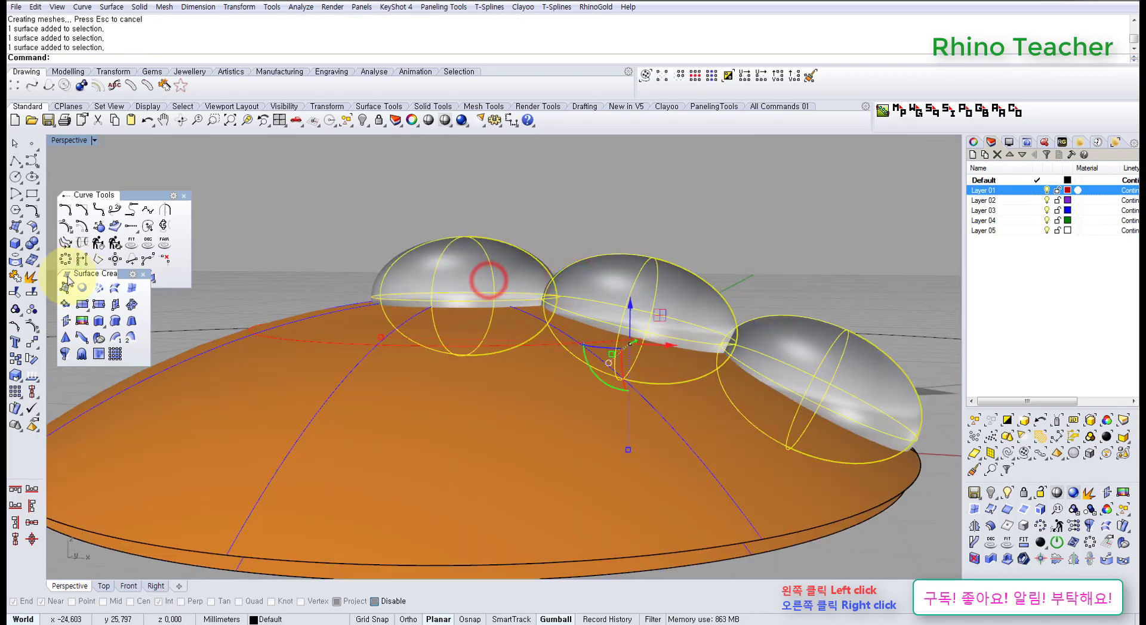
{"action": "left_click", "coordinate": [33, 243]}
{"action": "left_click", "coordinate": [67, 250]}
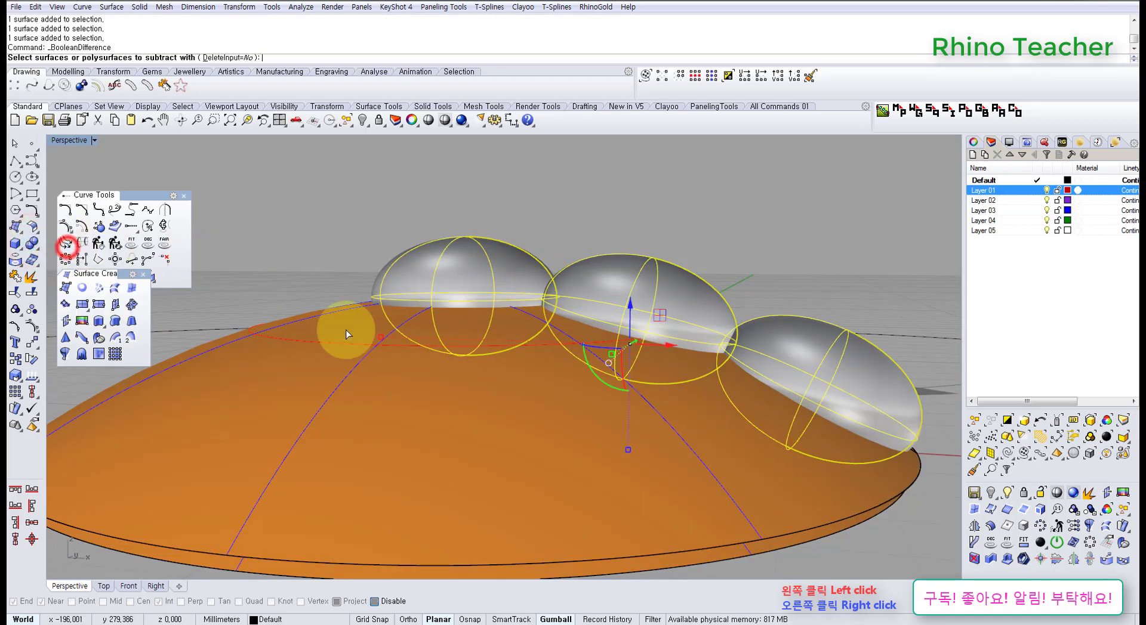
{"action": "right_click_drag", "start_coordinate": [344, 326], "coordinate": [412, 310]}
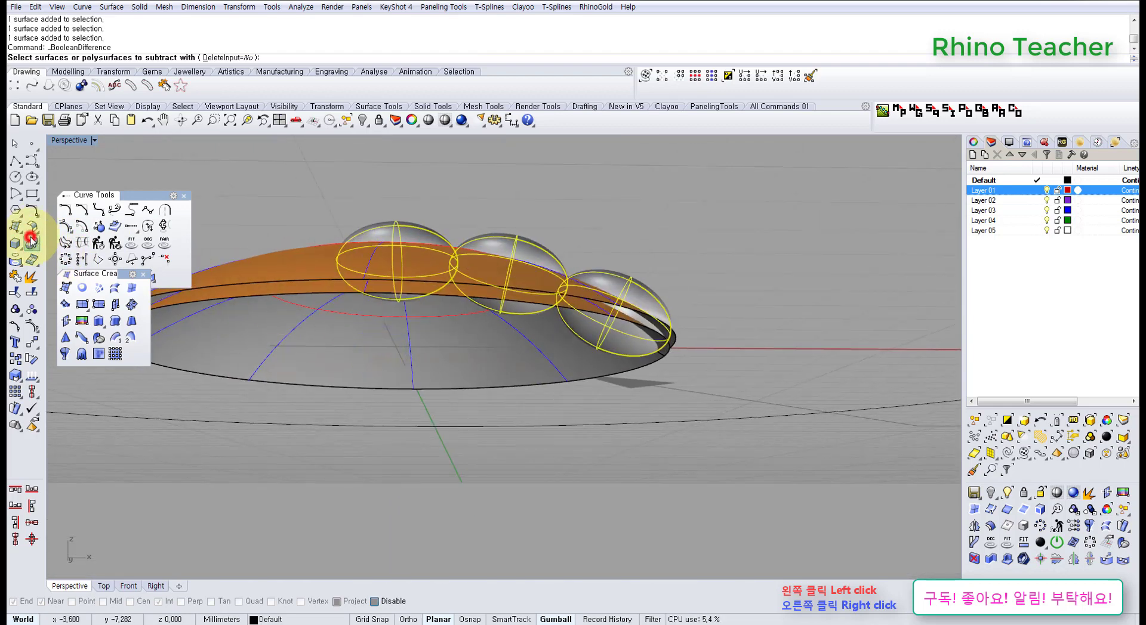
{"action": "left_click", "coordinate": [31, 241]}
{"action": "left_click", "coordinate": [484, 337]}
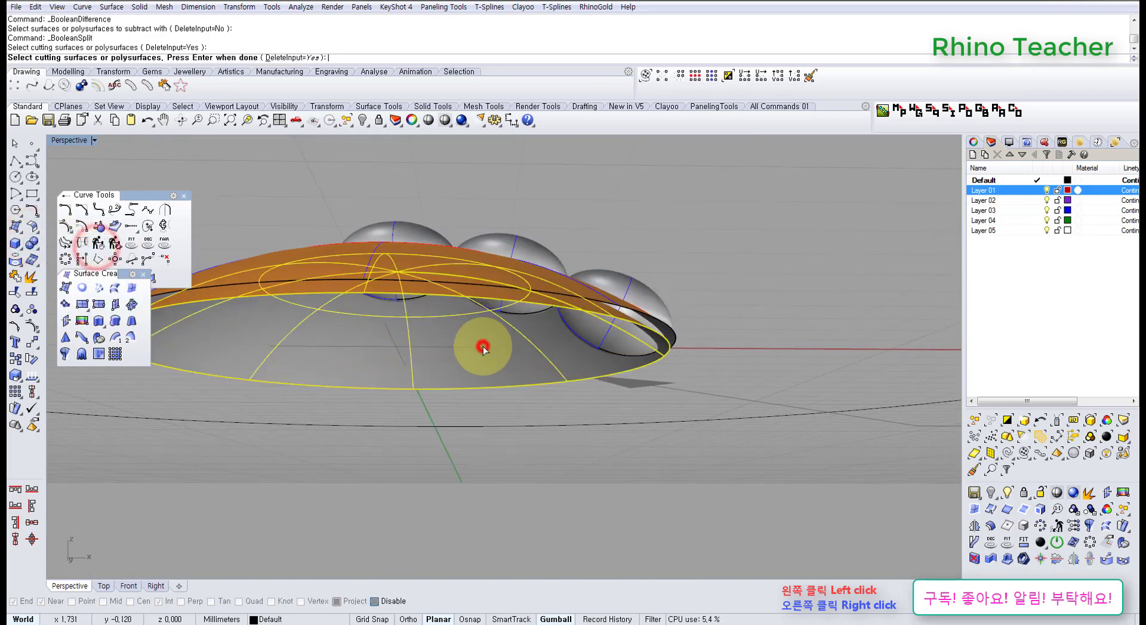
{"action": "right_click", "coordinate": [481, 341]}
Step: Delete the split-off lower parts of the three beads beneath the dome
{"action": "right_click_drag", "start_coordinate": [522, 320], "coordinate": [511, 257]}
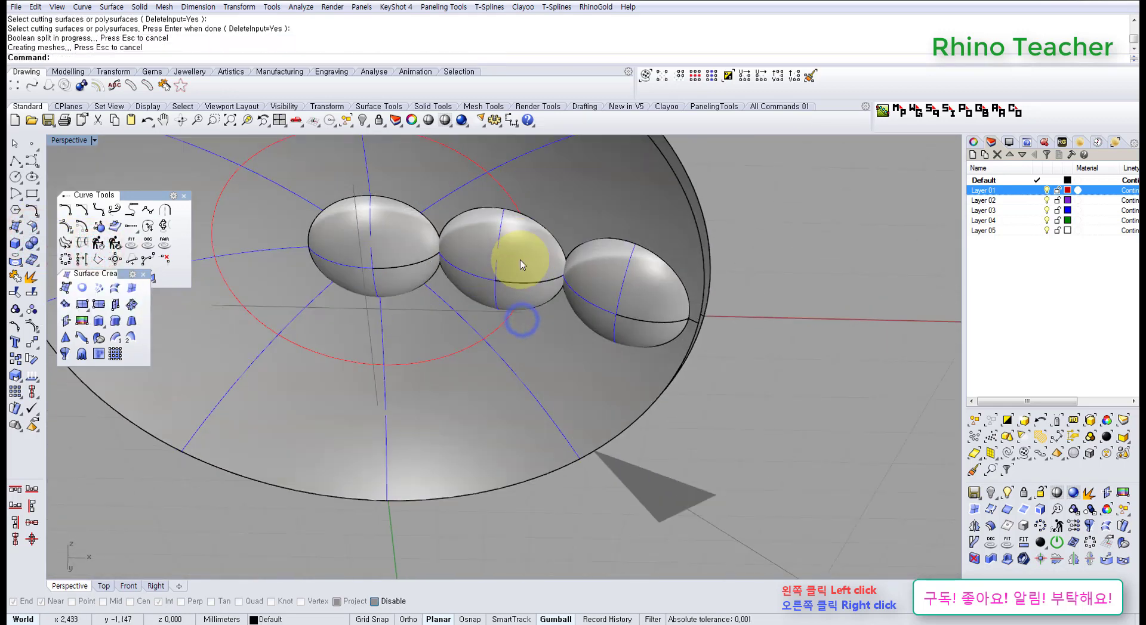
{"action": "left_click", "coordinate": [520, 257]}
{"action": "left_click", "coordinate": [397, 264], "text": "shift"}
{"action": "left_click", "coordinate": [661, 320], "text": "shift"}
{"action": "key", "text": "Delete"}
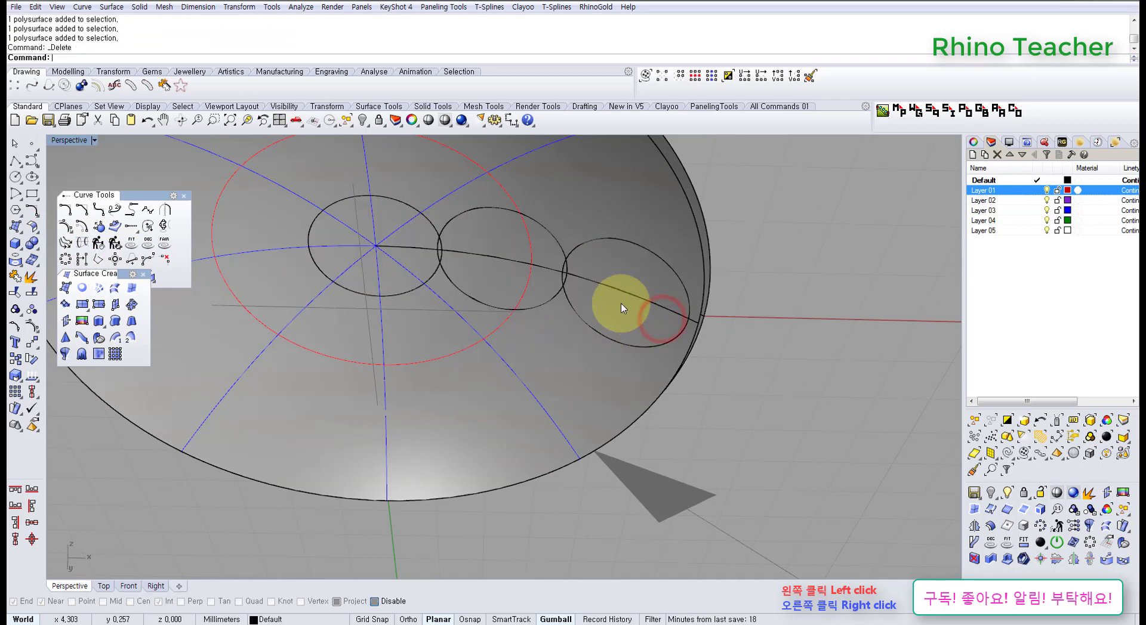
Step: Delete the inner offset dome surface that served as the cutter
{"action": "right_click_drag", "start_coordinate": [614, 302], "coordinate": [699, 348]}
{"action": "left_click", "coordinate": [603, 250]}
{"action": "key", "text": "Delete"}
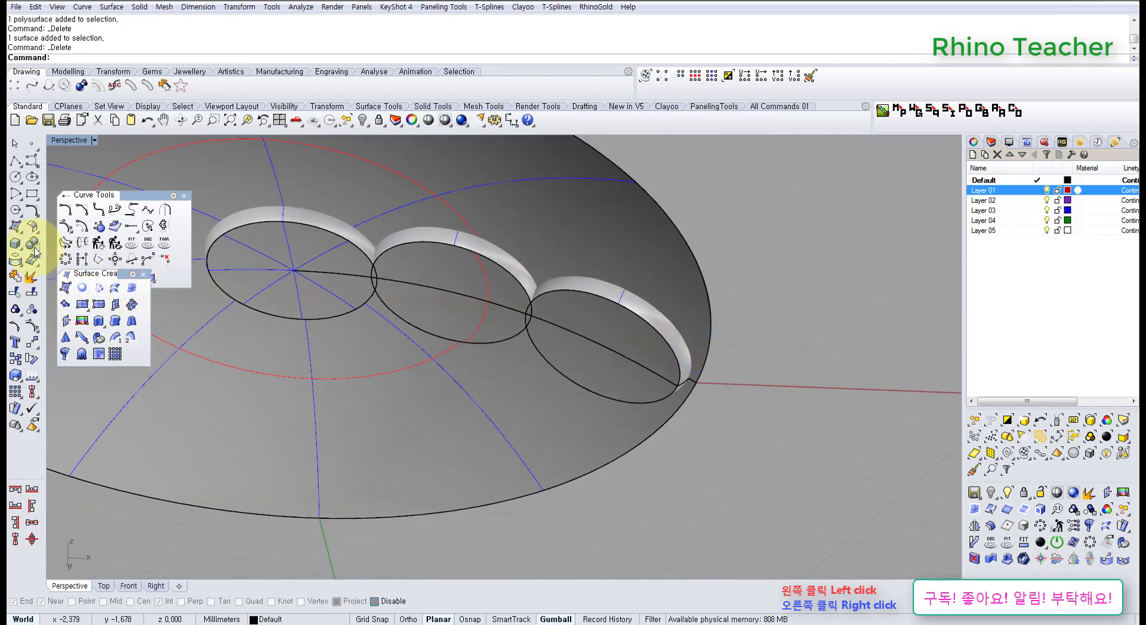
Step: Fillet the underside edges of the outermost bead with a 0.2 mm radius
{"action": "left_click", "coordinate": [33, 247]}
{"action": "left_click", "coordinate": [115, 267]}
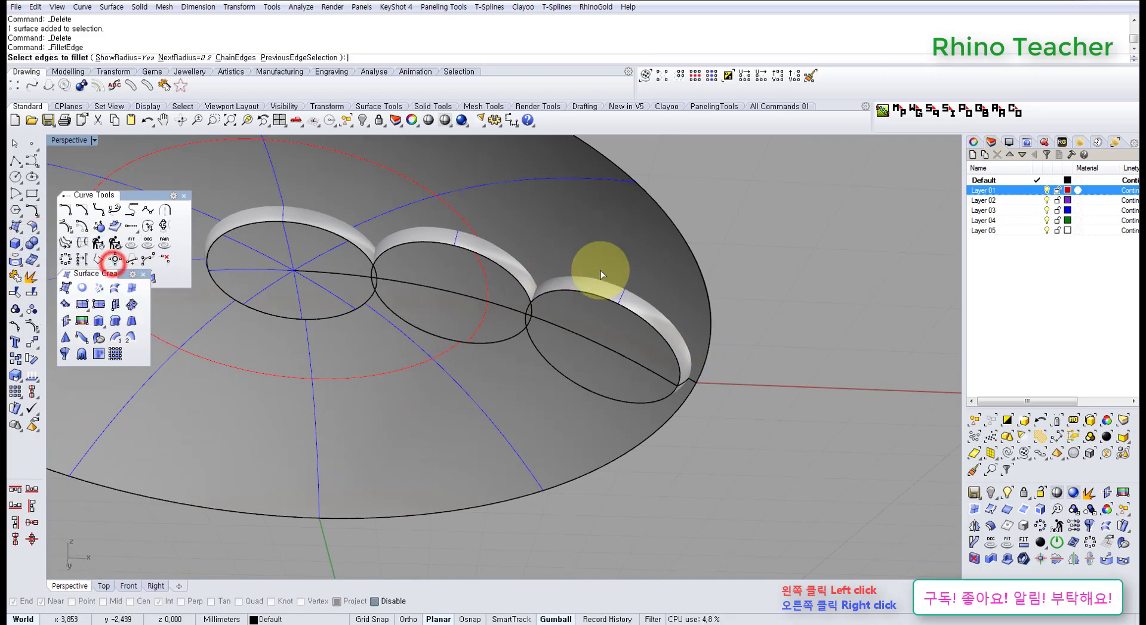
{"action": "right_click_drag", "start_coordinate": [586, 270], "coordinate": [578, 296]}
{"action": "left_click", "coordinate": [584, 310]}
{"action": "left_click", "coordinate": [656, 379]}
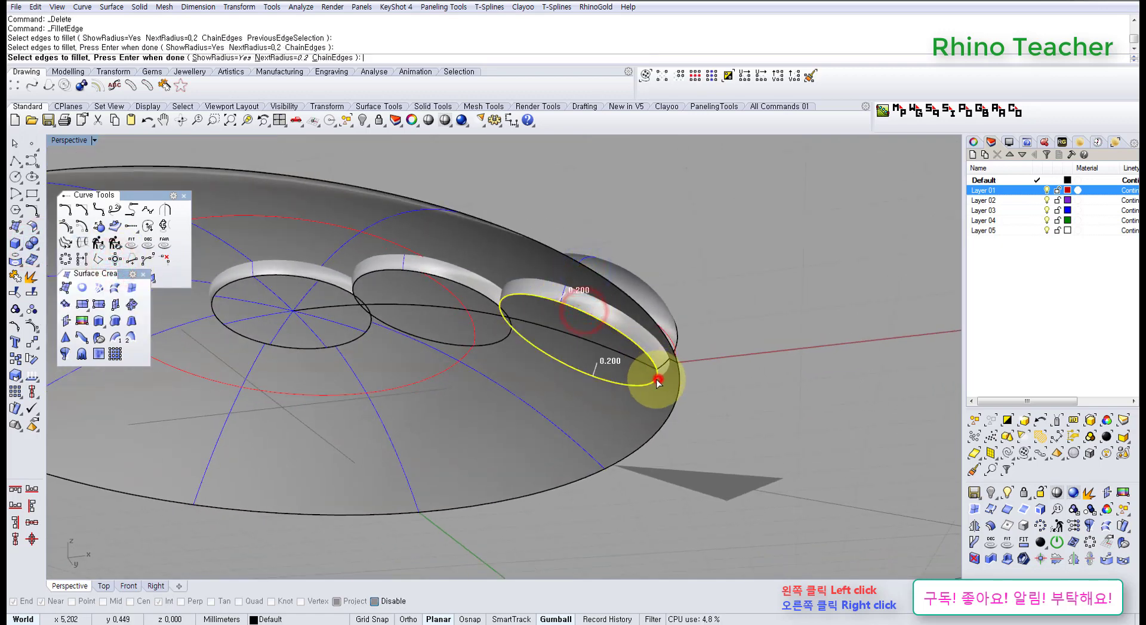
{"action": "right_click", "coordinate": [656, 379]}
{"action": "right_click", "coordinate": [656, 378]}
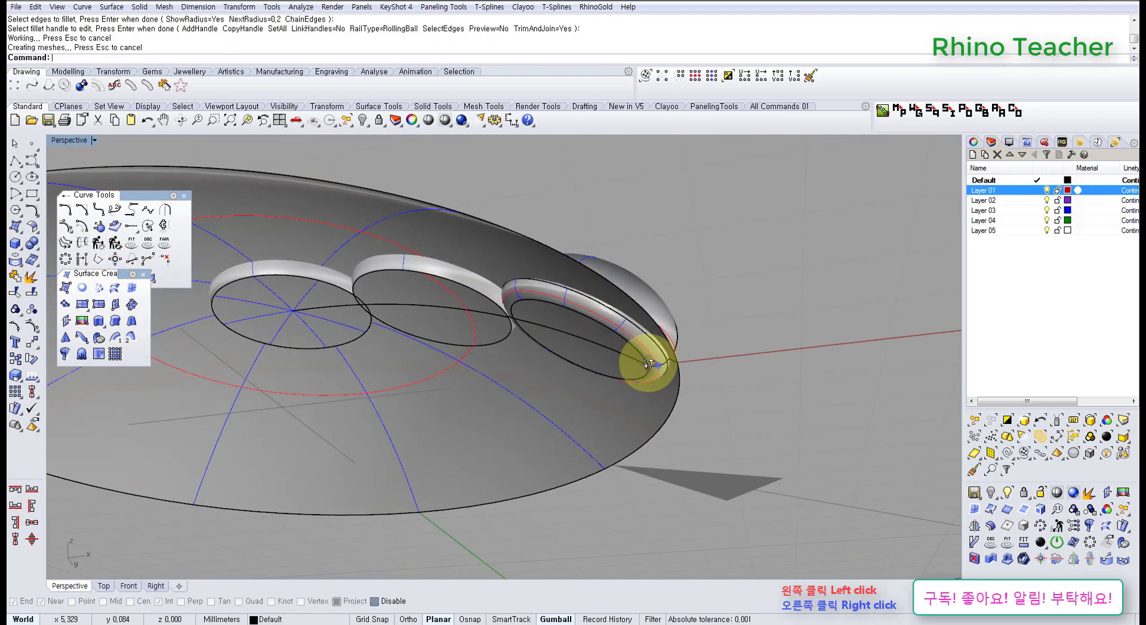
Step: Polar-array the middle bead around the origin with 6 items over 360 degrees
{"action": "right_click_drag", "start_coordinate": [657, 379], "coordinate": [654, 409]}
{"action": "right_click_drag", "start_coordinate": [455, 249], "coordinate": [476, 373]}
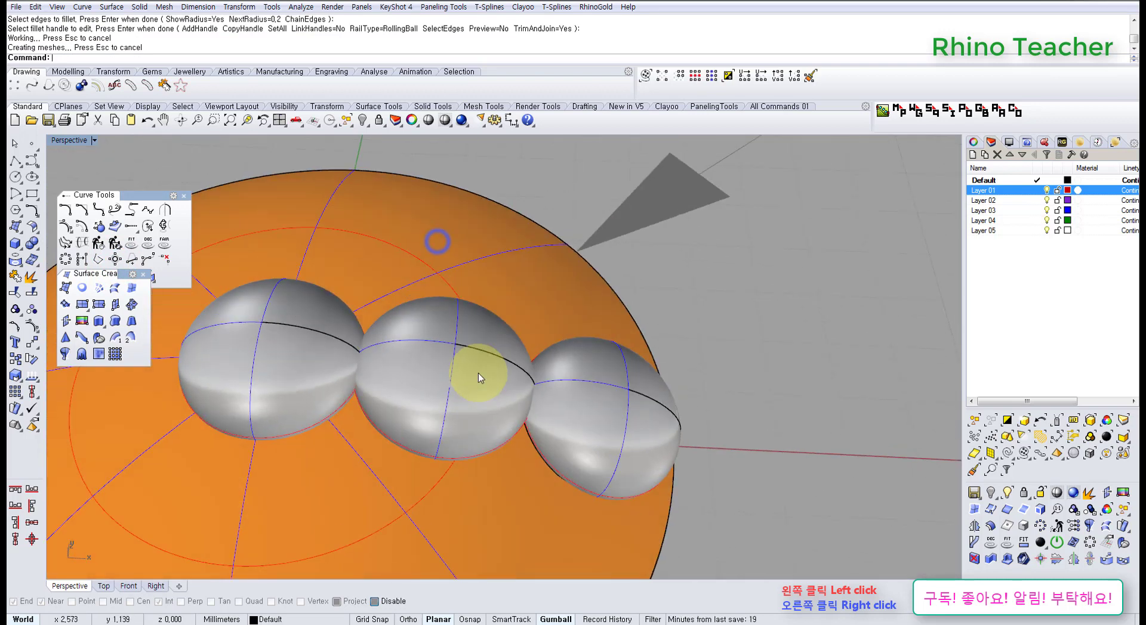
{"action": "left_click", "coordinate": [478, 374]}
{"action": "middle_click", "coordinate": [555, 416]}
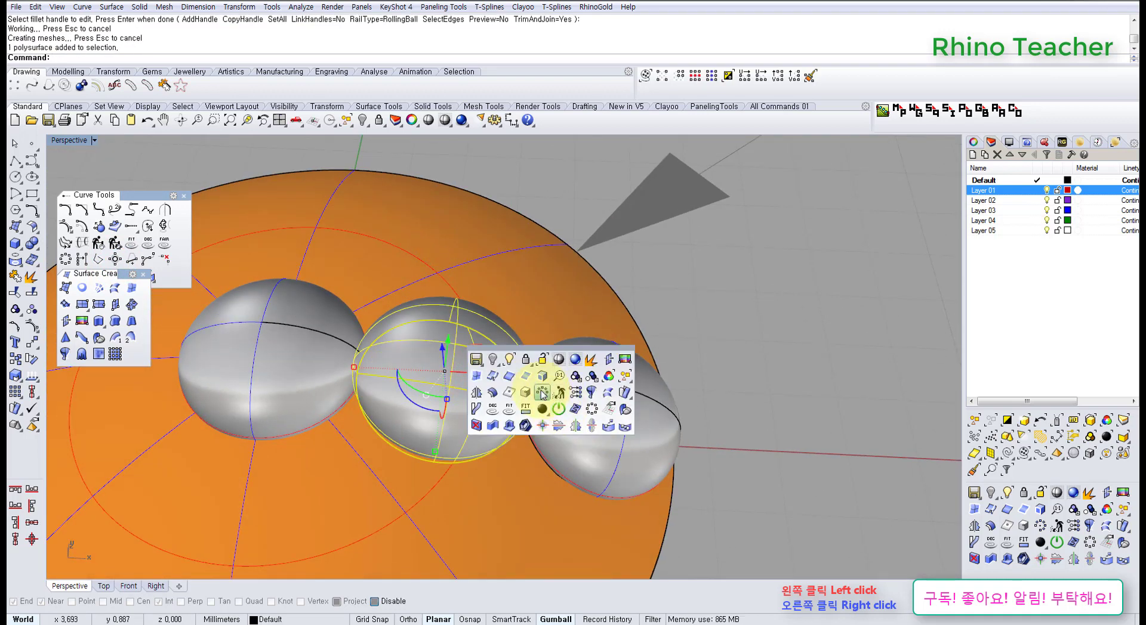
{"action": "left_click", "coordinate": [542, 393]}
{"action": "type", "text": "6"}
{"action": "key", "text": "Return"}
{"action": "key", "text": "Return"}
{"action": "key", "text": "Return"}
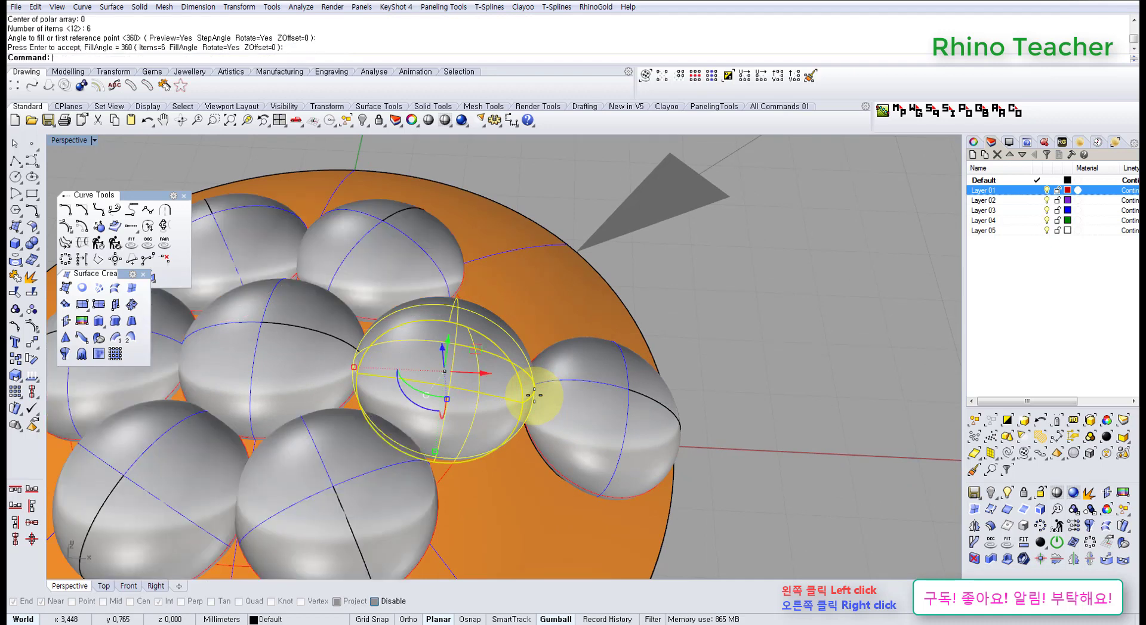
Step: Polar-array the filleted outer bead around the origin with 12 items over a full 360 degrees
{"action": "left_click", "coordinate": [623, 422]}
{"action": "right_click", "coordinate": [623, 422]}
{"action": "type", "text": "0"}
{"action": "key", "text": "Return"}
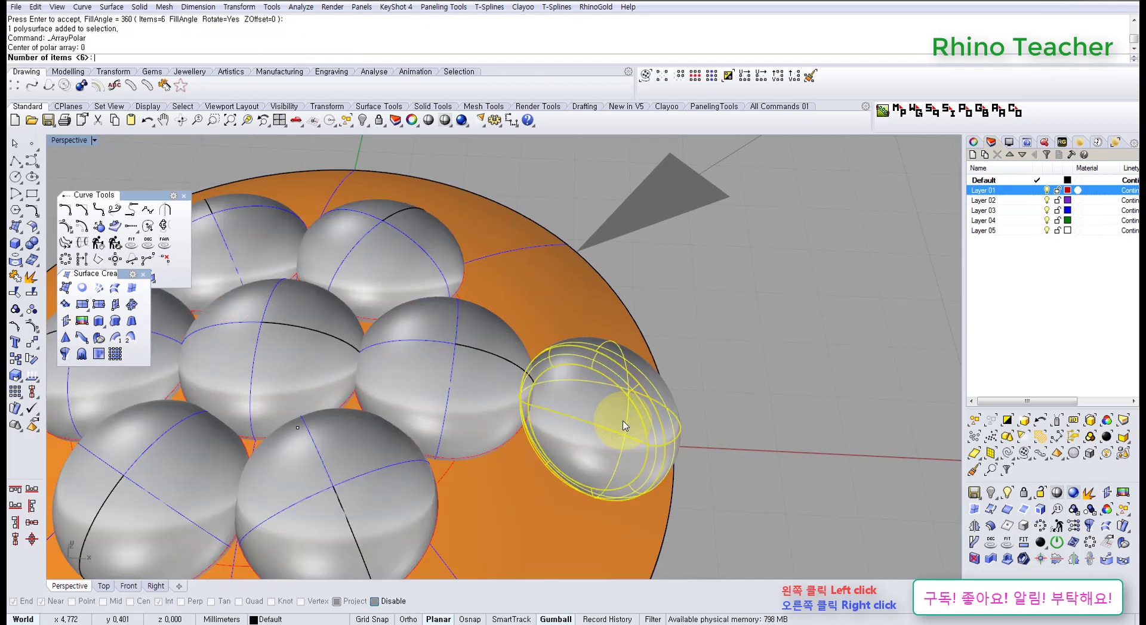
{"action": "type", "text": "12"}
{"action": "key", "text": "Return"}
{"action": "key", "text": "Return"}
{"action": "key", "text": "Return"}
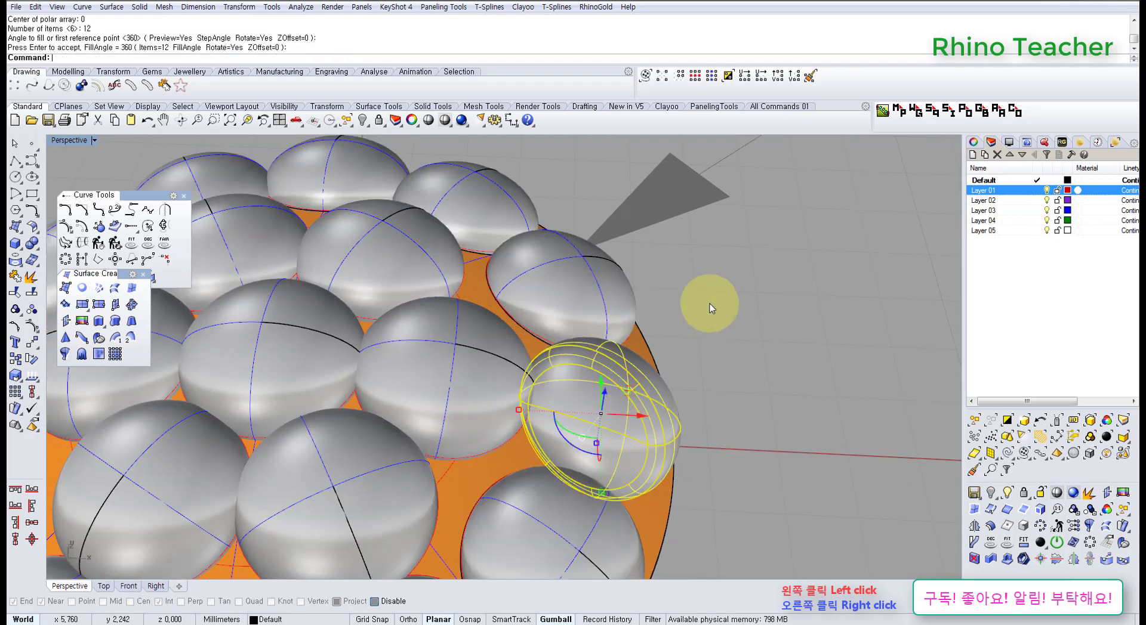
Step: Offset the dome surface 0.4 mm inward with the Solid option set to Yes
{"action": "left_click", "coordinate": [724, 313]}
{"action": "right_click_drag", "start_coordinate": [675, 446], "coordinate": [722, 311]}
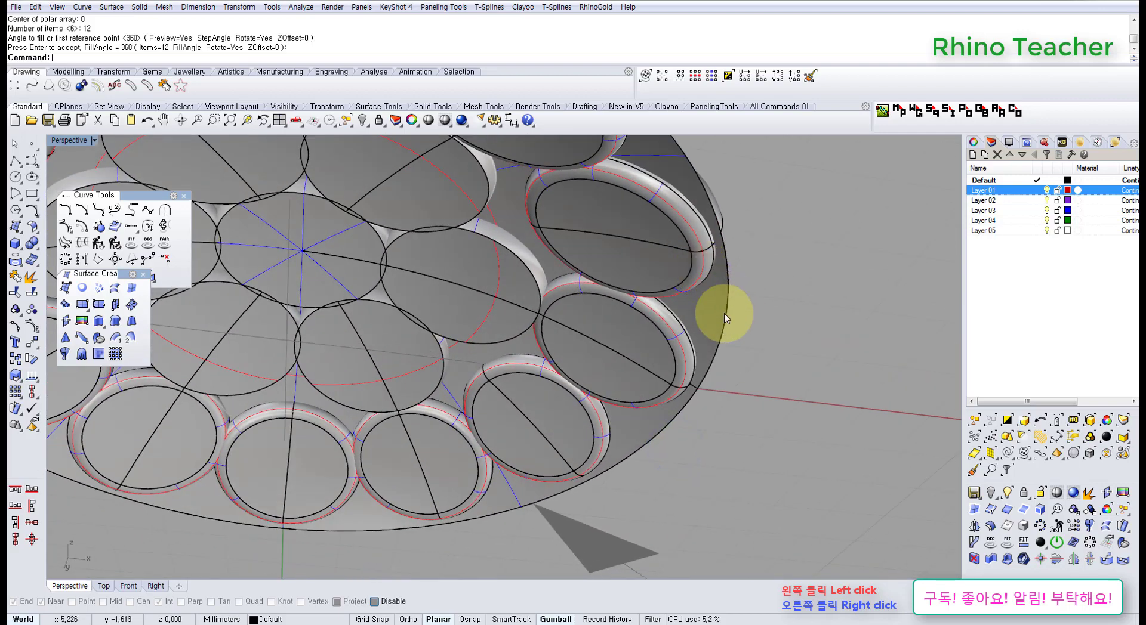
{"action": "left_click", "coordinate": [716, 318]}
{"action": "left_click", "coordinate": [779, 355]}
{"action": "scroll", "coordinate": [775, 358], "scroll_direction": "down", "scroll_amount": 4}
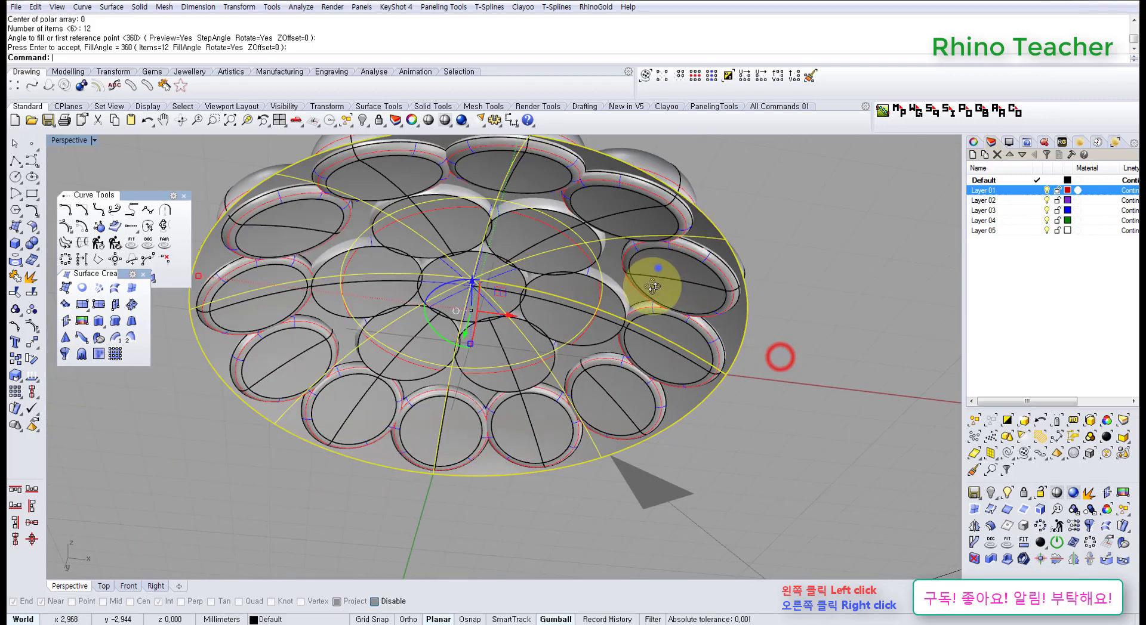
{"action": "right_click_drag", "start_coordinate": [655, 230], "coordinate": [659, 268]}
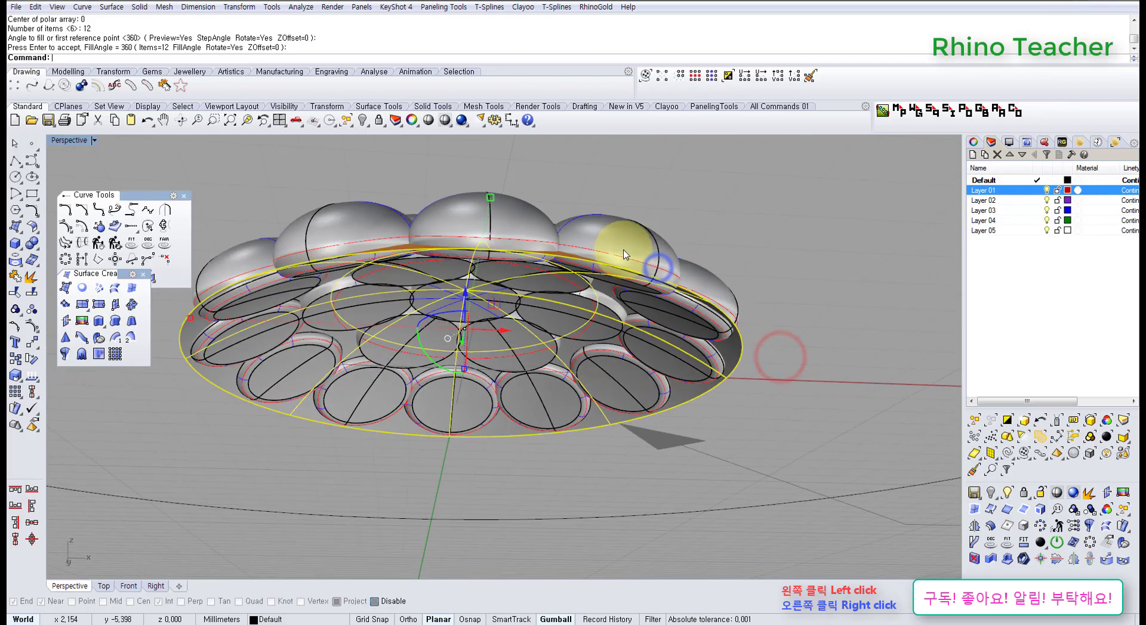
{"action": "left_click", "coordinate": [31, 224]}
{"action": "left_click", "coordinate": [50, 250]}
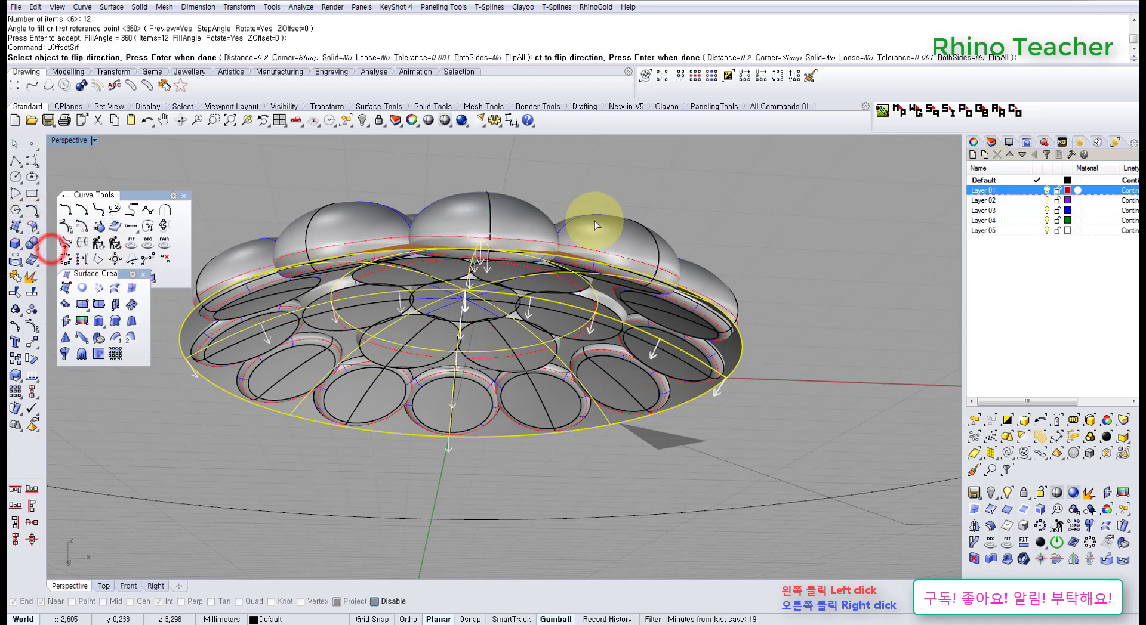
{"action": "right_click_drag", "start_coordinate": [591, 224], "coordinate": [533, 222]}
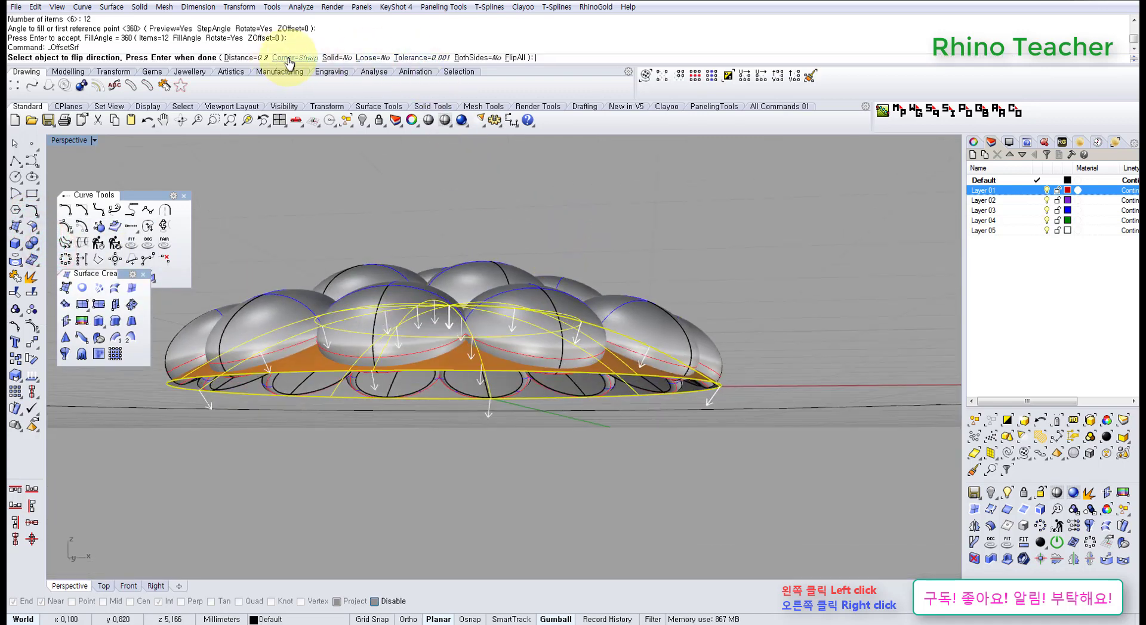
{"action": "right_click_drag", "start_coordinate": [489, 197], "coordinate": [525, 205]}
{"action": "type", "text": ".4"}
{"action": "key", "text": "Return"}
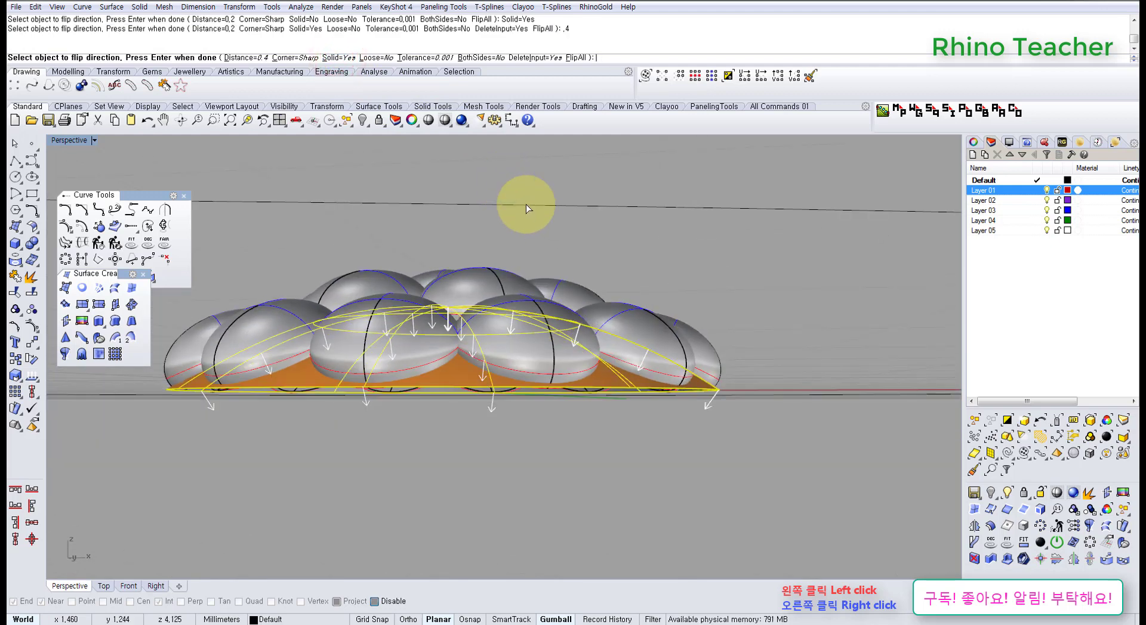
{"action": "key", "text": "Return"}
{"action": "left_click", "coordinate": [572, 339]}
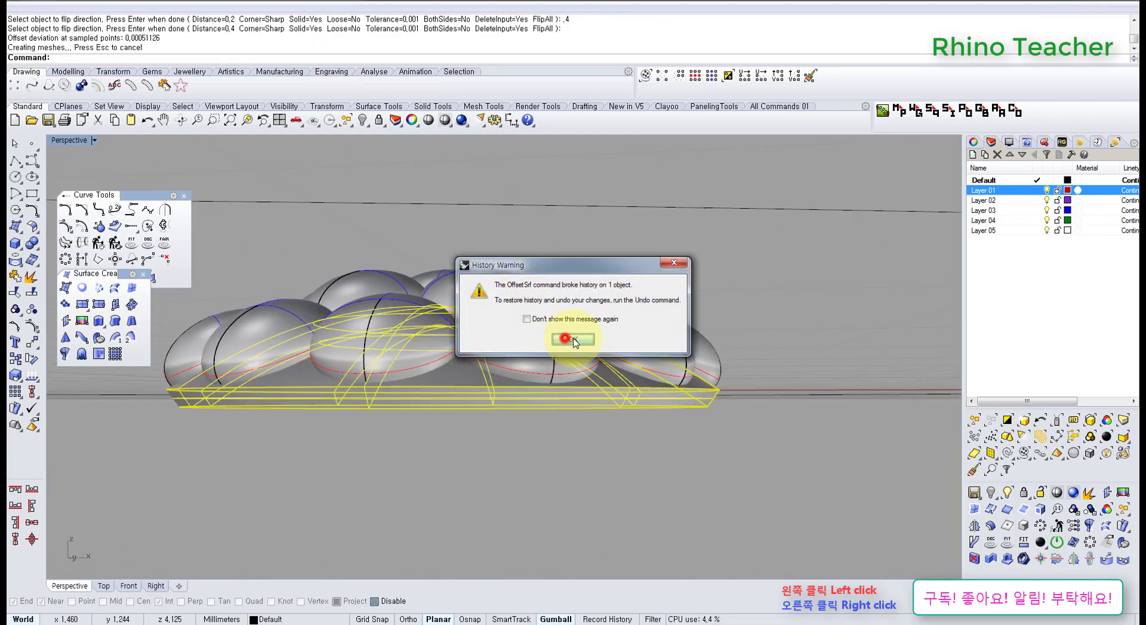
{"action": "left_click", "coordinate": [821, 312]}
Step: Draw a slanted straight line through the outer bead and dome rim in the Front view, and shift it slightly toward the centre
{"action": "mouse_move", "coordinate": [590, 372]}
{"action": "right_mouse_down"}
{"action": "mouse_move", "coordinate": [620, 348]}
{"action": "mouse_move", "coordinate": [599, 350]}
{"action": "right_mouse_up"}
{"action": "key", "text": "ctrl+F2"}
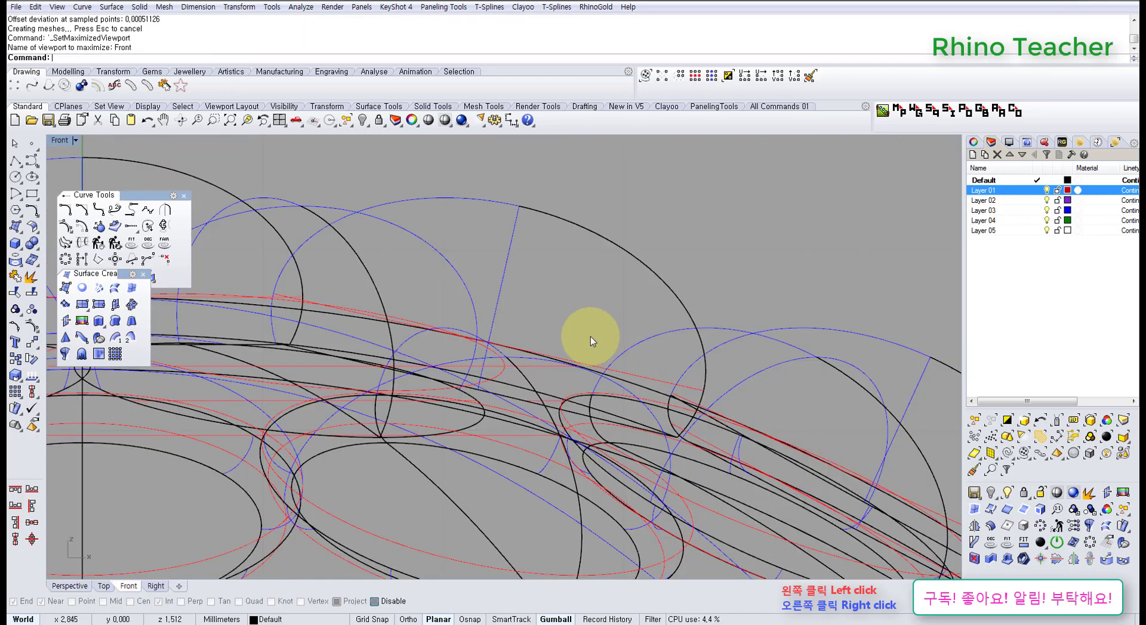
{"action": "scroll", "coordinate": [559, 391], "scroll_direction": "up", "scroll_amount": 4}
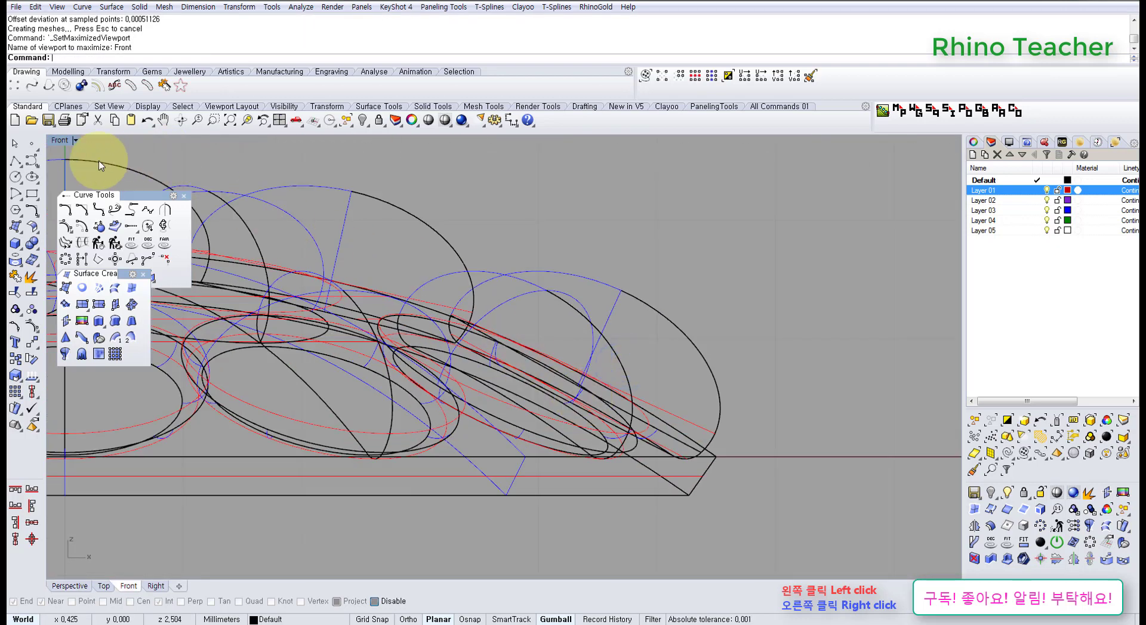
{"action": "left_click", "coordinate": [17, 163]}
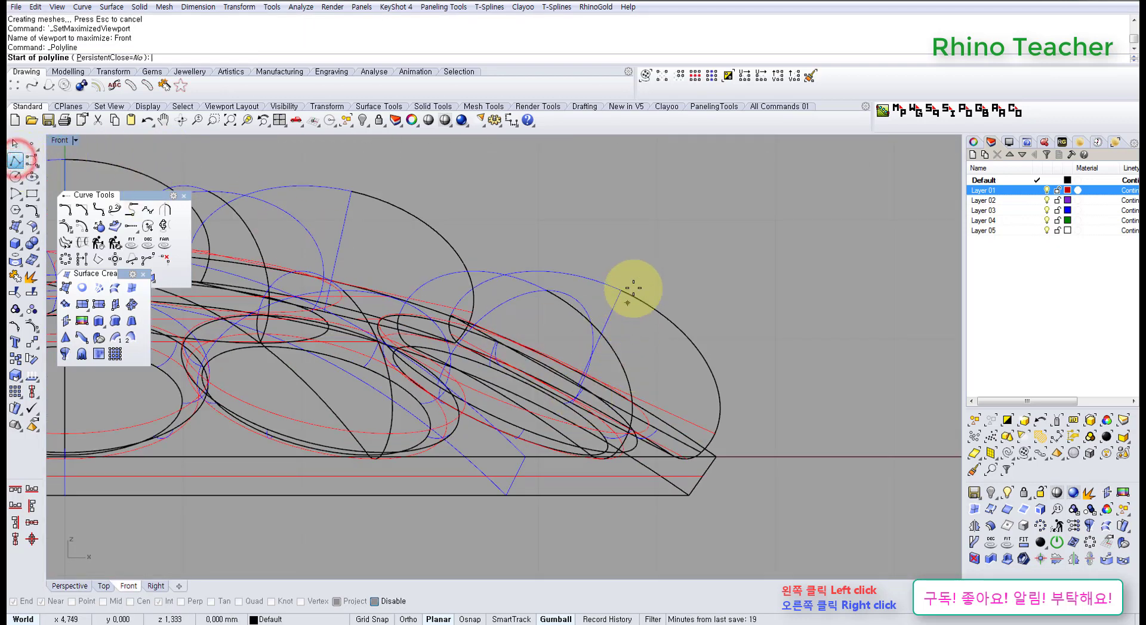
{"action": "left_click", "coordinate": [642, 254]}
{"action": "left_click", "coordinate": [532, 464]}
{"action": "right_click", "coordinate": [533, 464]}
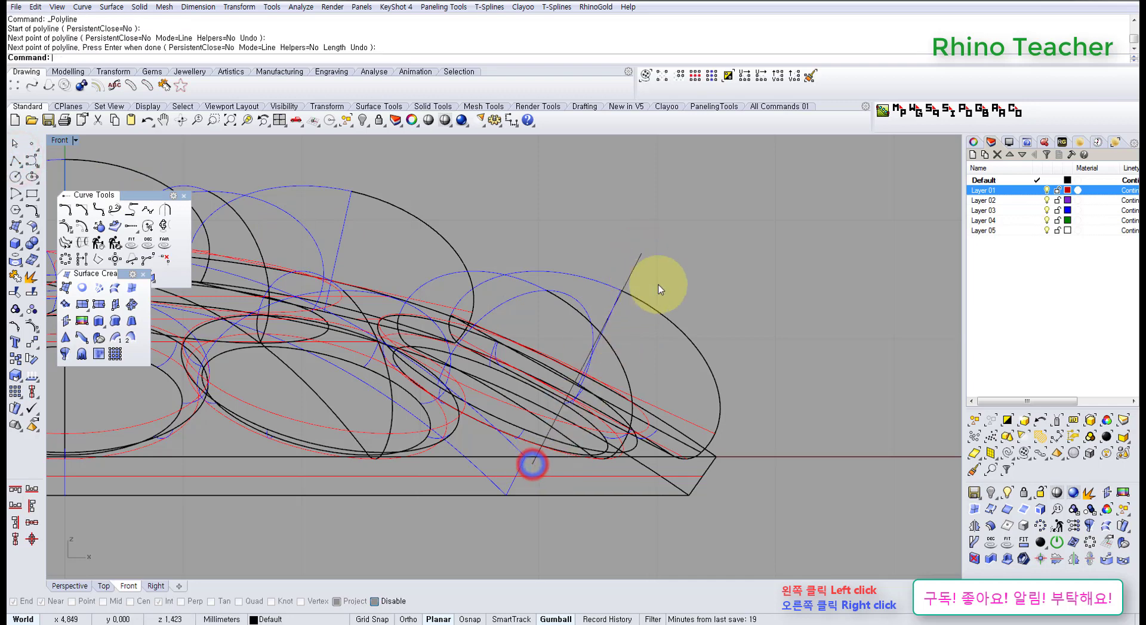
{"action": "left_click", "coordinate": [665, 268]}
{"action": "scroll", "coordinate": [645, 298], "scroll_direction": "up", "scroll_amount": 2}
{"action": "left_click", "coordinate": [583, 363]}
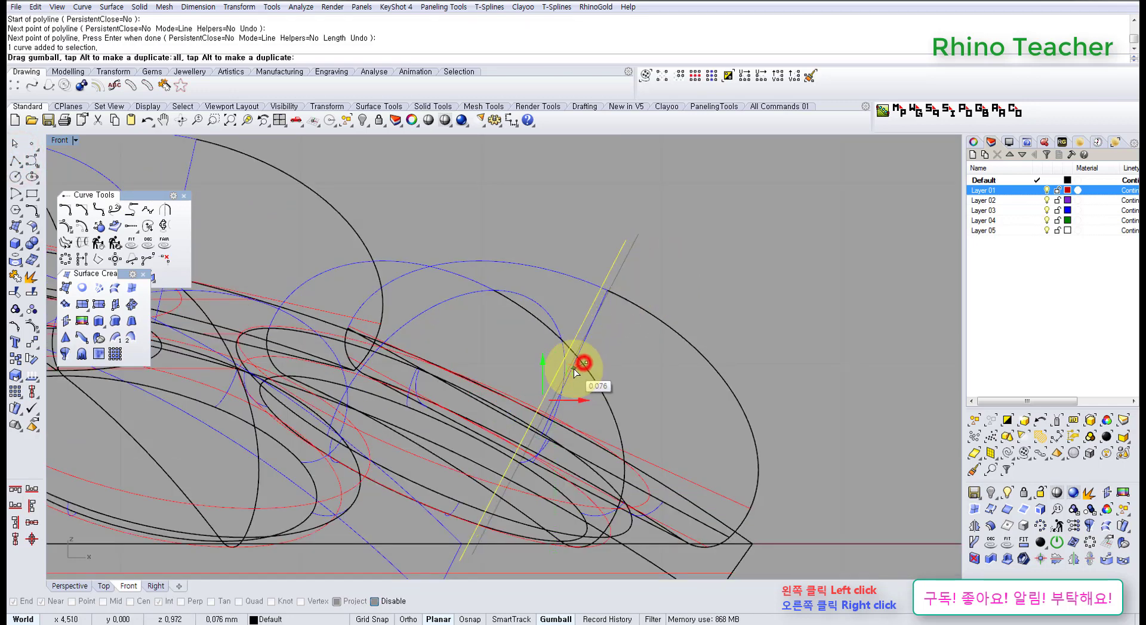
{"action": "scroll", "coordinate": [570, 371], "scroll_direction": "down", "scroll_amount": 2}
Step: Revolve the slanted line a full circle around the vertical axis through the origin
{"action": "middle_click", "coordinate": [570, 331]}
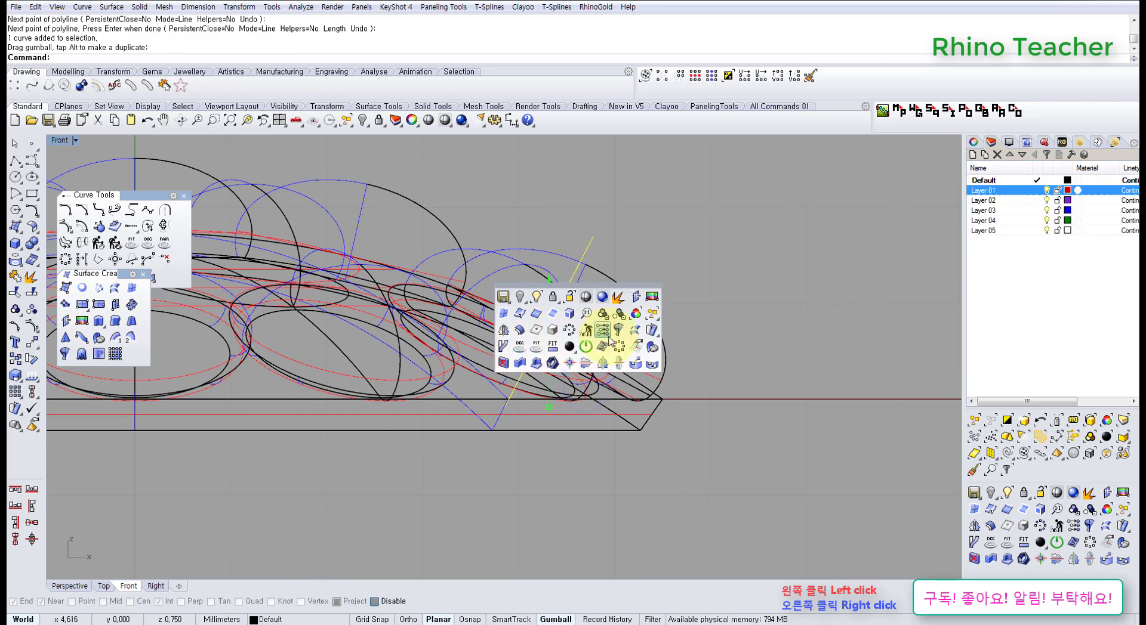
{"action": "left_click", "coordinate": [614, 332]}
{"action": "scroll", "coordinate": [609, 334], "scroll_direction": "down", "scroll_amount": 2}
{"action": "right_click_drag", "start_coordinate": [357, 239], "coordinate": [565, 322]}
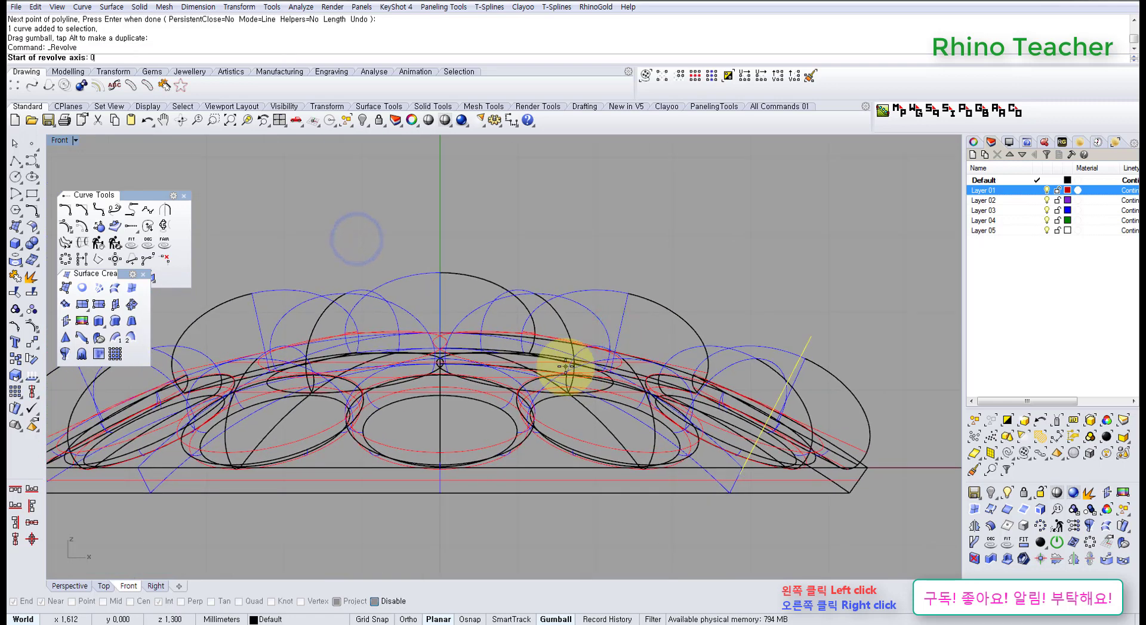
{"action": "type", "text": "0"}
{"action": "key", "text": "Return"}
{"action": "left_click", "coordinate": [468, 157]}
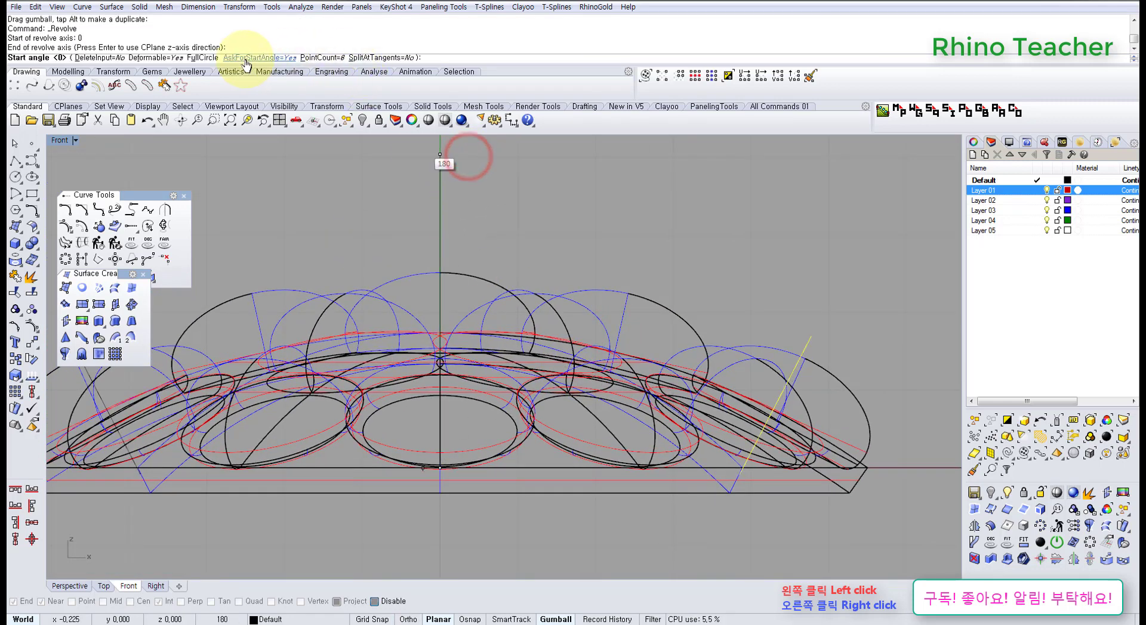
{"action": "left_click", "coordinate": [199, 58]}
Step: Delete the slanted profile line in the Perspective view
{"action": "key", "text": "ctrl+F4"}
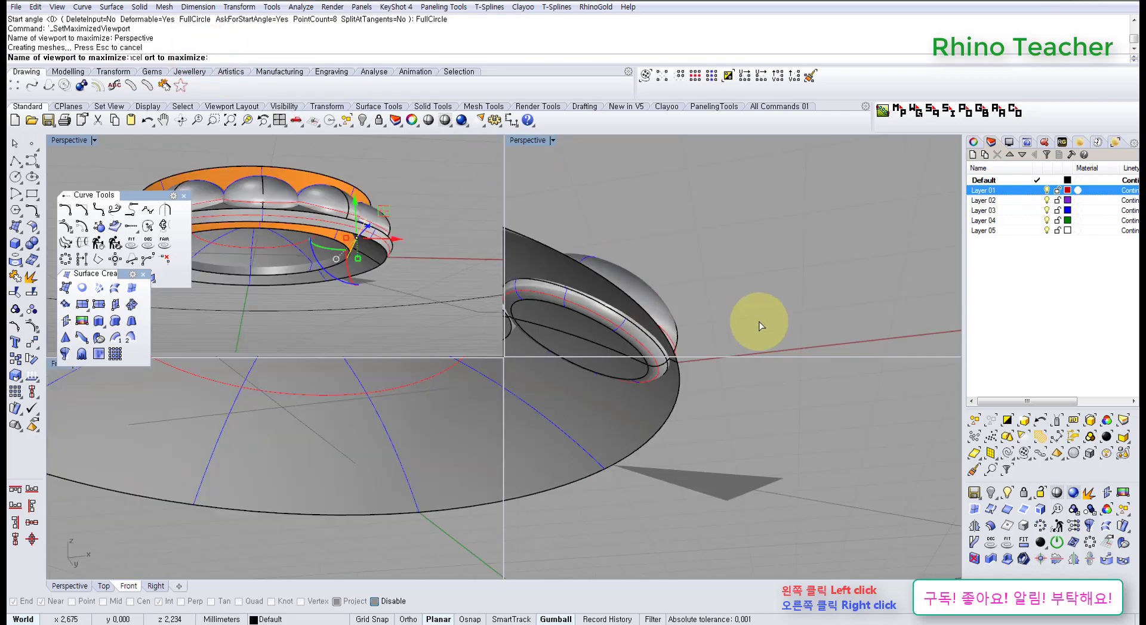
{"action": "right_click_drag", "start_coordinate": [736, 305], "coordinate": [678, 404]}
{"action": "scroll", "coordinate": [654, 349], "scroll_direction": "down", "scroll_amount": 5}
{"action": "key", "text": "Delete"}
{"action": "scroll", "coordinate": [570, 446], "scroll_direction": "up", "scroll_amount": 5}
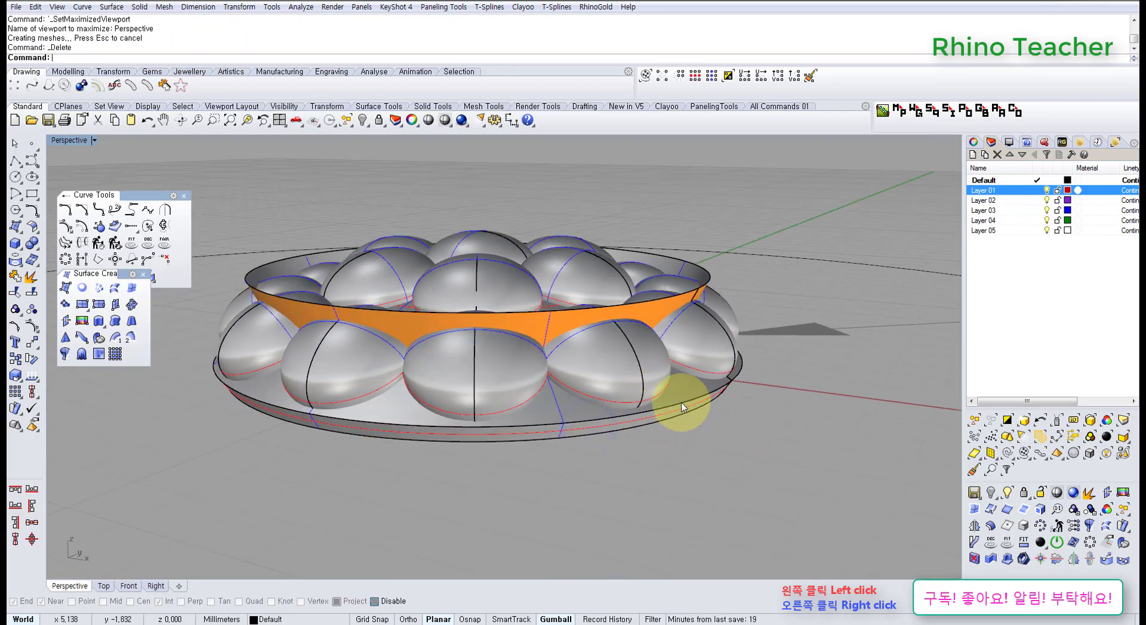
Step: Boolean-split the thickened dome using the revolved surface as the cutting surface
{"action": "left_click", "coordinate": [680, 402]}
{"action": "left_click", "coordinate": [750, 443]}
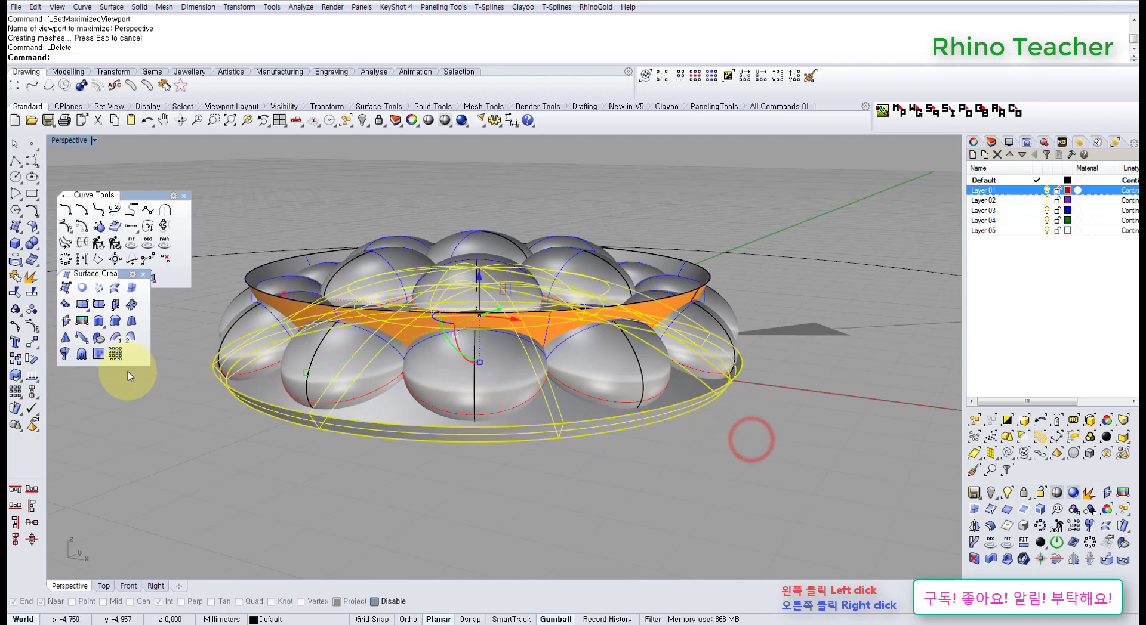
{"action": "left_click", "coordinate": [31, 242]}
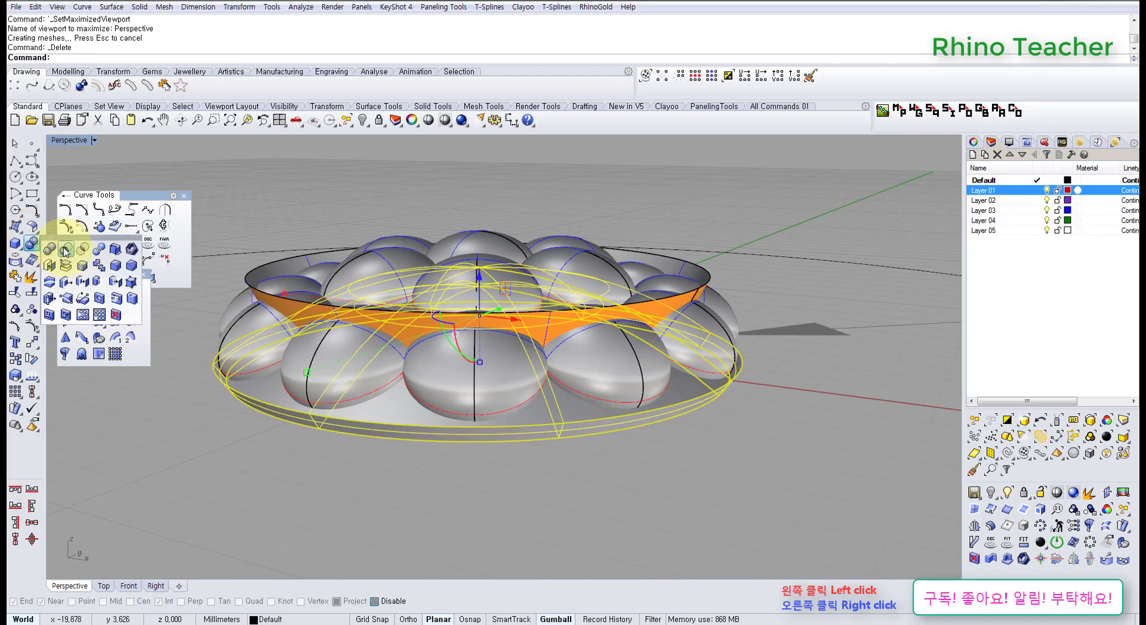
{"action": "left_click", "coordinate": [98, 248]}
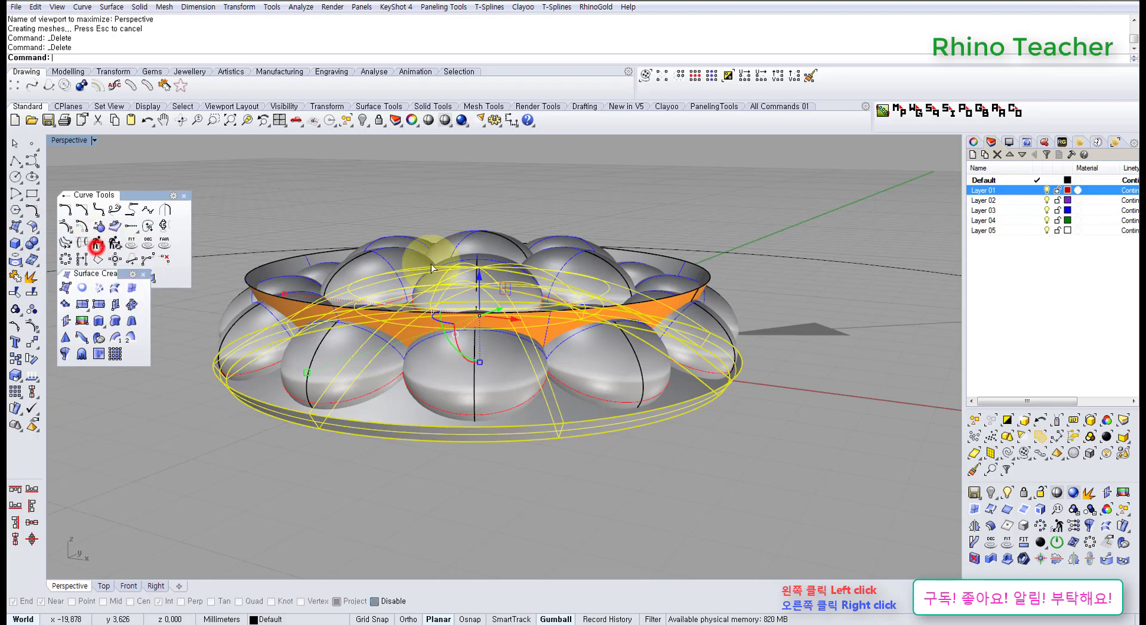
{"action": "right_click_drag", "start_coordinate": [641, 230], "coordinate": [674, 272]}
{"action": "left_click", "coordinate": [683, 263]}
{"action": "right_click", "coordinate": [683, 263]}
{"action": "key", "text": "Return"}
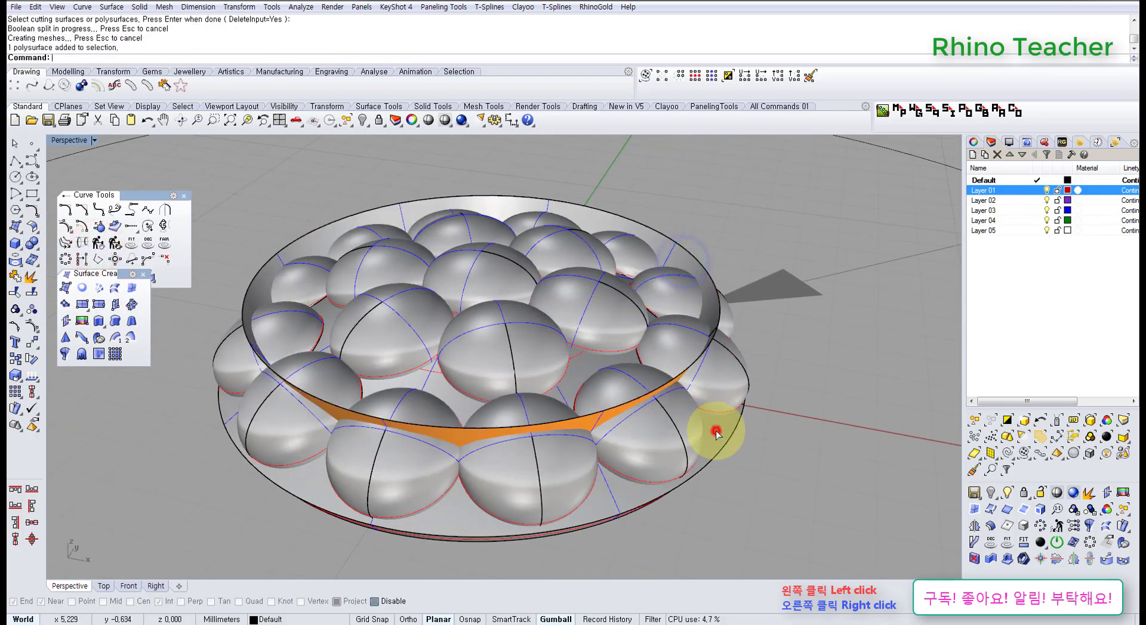
Step: Delete the split-off outer rim of the dome and the revolved cutting surface
{"action": "left_click", "coordinate": [716, 426]}
{"action": "key", "text": "Delete"}
{"action": "left_click", "coordinate": [703, 274]}
{"action": "key", "text": "Delete"}
{"action": "right_click_drag", "start_coordinate": [685, 401], "coordinate": [528, 496]}
Step: Select all curves, exclude the large outer circle from the selection, and hide the rest
{"action": "left_click", "coordinate": [741, 466]}
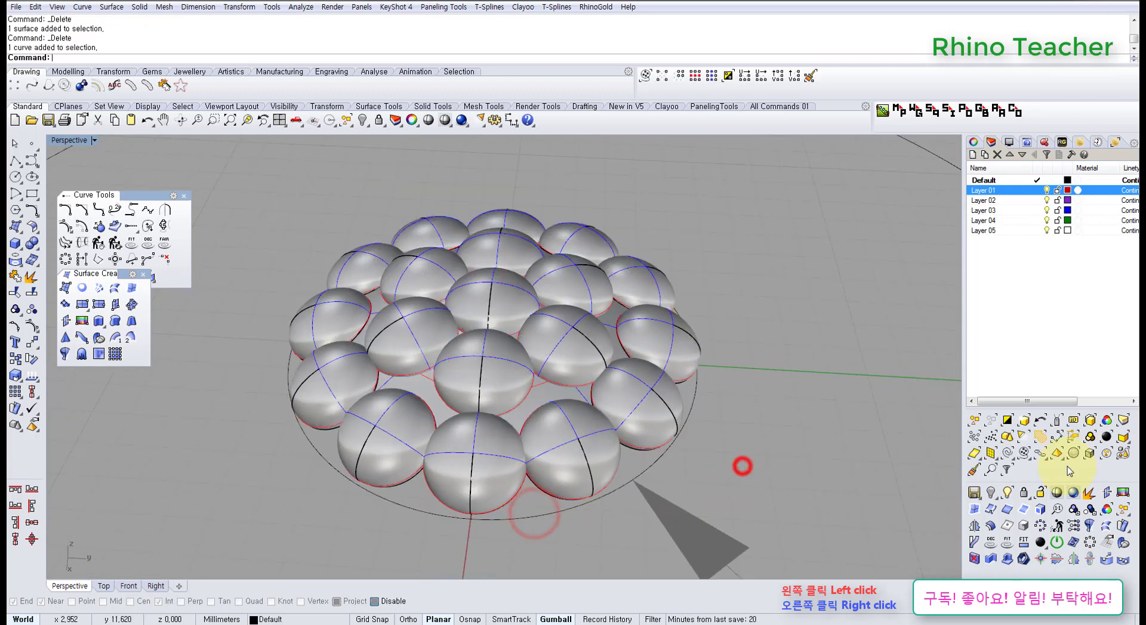
{"action": "scroll", "coordinate": [740, 376], "scroll_direction": "down", "scroll_amount": 5}
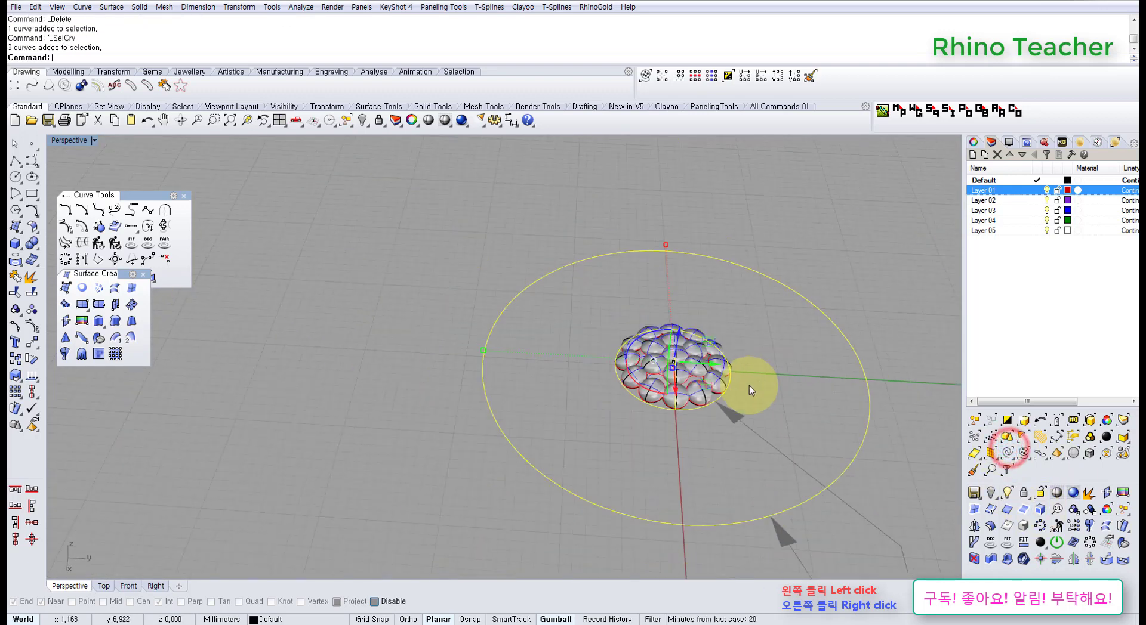
{"action": "left_click", "coordinate": [852, 288], "text": "ctrl"}
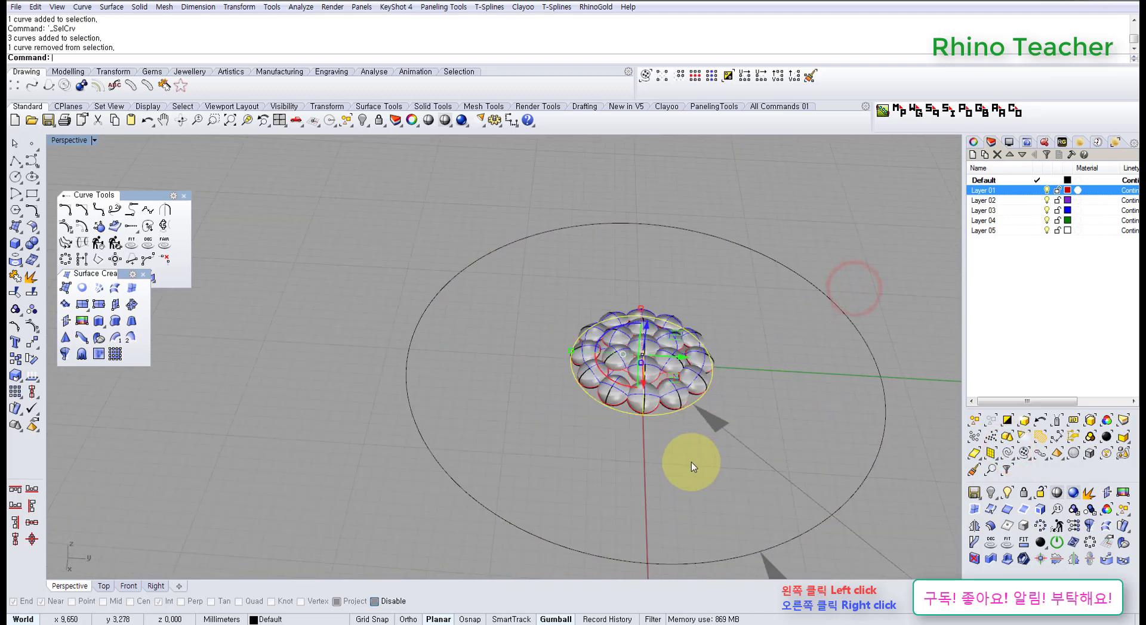
{"action": "key", "text": "ctrl+h"}
Step: Group the trimmed dome with all its beads
{"action": "right_click_drag", "start_coordinate": [591, 457], "coordinate": [641, 305]}
{"action": "scroll", "coordinate": [642, 335], "scroll_direction": "up", "scroll_amount": 6}
{"action": "scroll", "coordinate": [643, 417], "scroll_direction": "down", "scroll_amount": 5}
{"action": "right_click_drag", "start_coordinate": [537, 288], "coordinate": [636, 409]}
{"action": "left_click", "coordinate": [637, 409]}
{"action": "left_click_drag", "start_coordinate": [365, 171], "coordinate": [617, 376]}
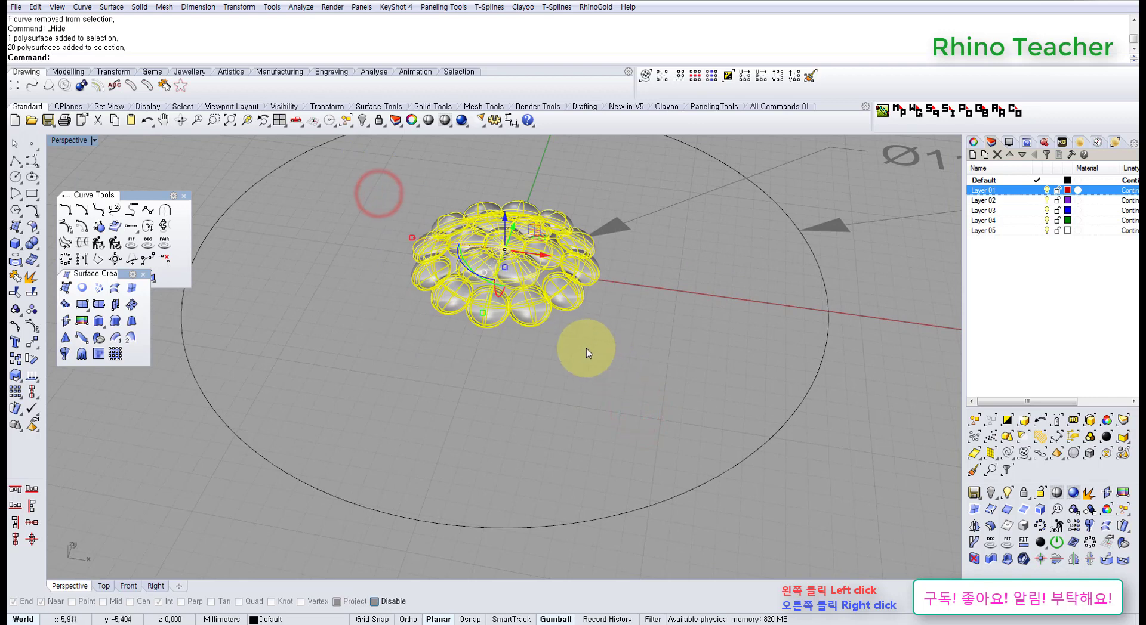
{"action": "key", "text": "ctrl+g"}
Step: Undo the grouping, then group the dome and all its beads again
{"action": "left_click", "coordinate": [550, 396]}
{"action": "right_click_drag", "start_coordinate": [501, 358], "coordinate": [471, 365]}
{"action": "left_click", "coordinate": [547, 341]}
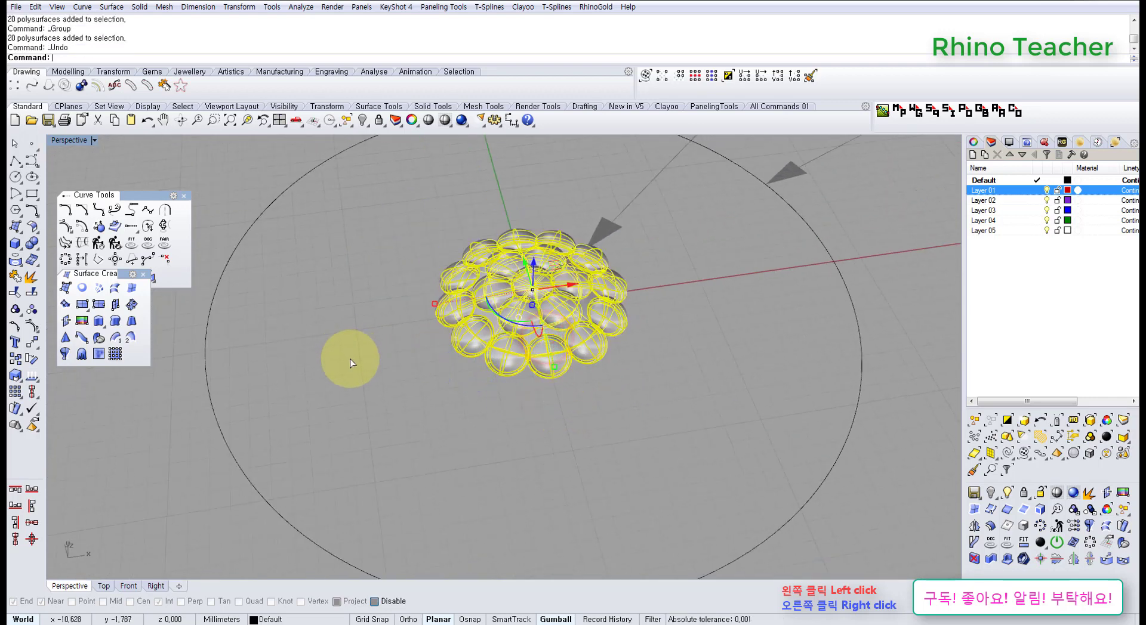
{"action": "left_click", "coordinate": [16, 310]}
{"action": "left_click", "coordinate": [379, 395]}
{"action": "left_click", "coordinate": [493, 443]}
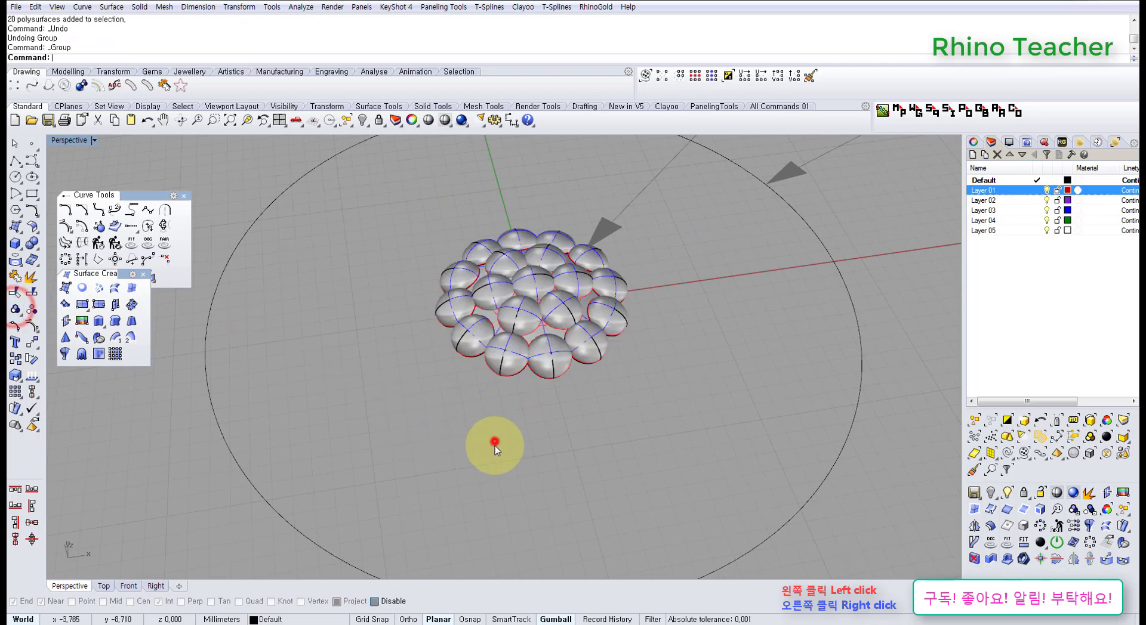
Step: In the front view, draw a vertical line about 10.4 mm long from the origin straight down below the dome
{"action": "mouse_move", "coordinate": [486, 388]}
{"action": "right_mouse_down"}
{"action": "mouse_move", "coordinate": [468, 325]}
{"action": "mouse_move", "coordinate": [472, 371]}
{"action": "right_mouse_up"}
{"action": "key", "text": "ctrl+F2"}
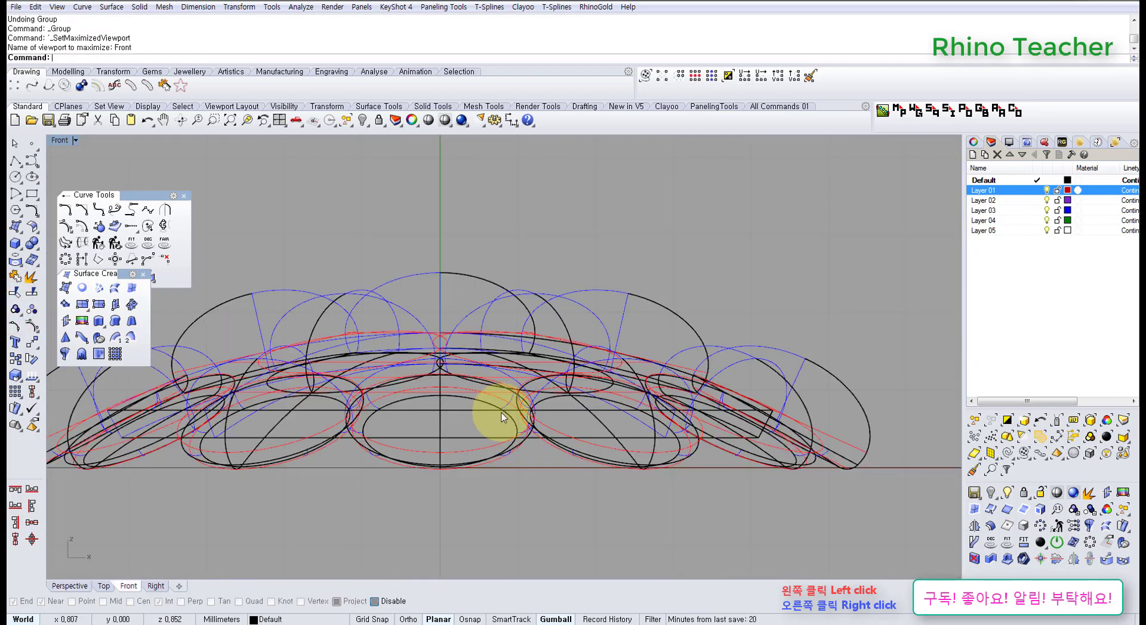
{"action": "scroll", "coordinate": [502, 418], "scroll_direction": "down", "scroll_amount": 8}
{"action": "right_click_drag", "start_coordinate": [493, 445], "coordinate": [562, 324]}
{"action": "left_click", "coordinate": [16, 160]}
{"action": "right_click_drag", "start_coordinate": [523, 289], "coordinate": [538, 225]}
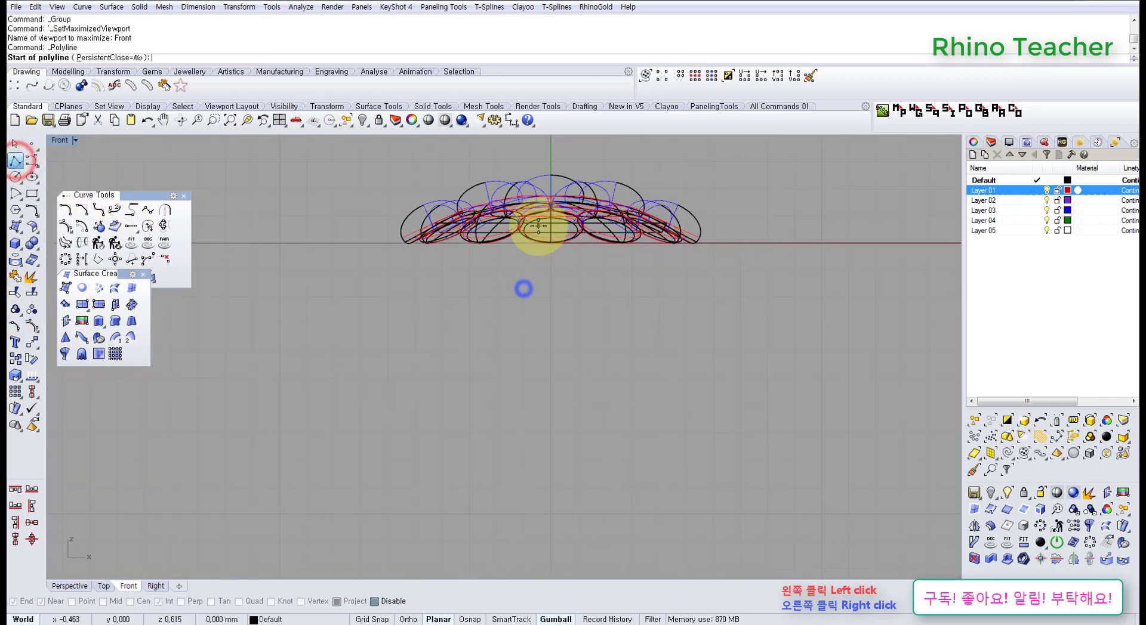
{"action": "key", "text": "Return"}
{"action": "right_click_drag", "start_coordinate": [550, 492], "coordinate": [546, 434]}
{"action": "left_click", "coordinate": [545, 467], "text": "shift"}
{"action": "right_click", "coordinate": [545, 468]}
Step: Create a round-capped pipe 1 mm in diameter along the vertical line and delete the line
{"action": "left_click_drag", "start_coordinate": [631, 437], "coordinate": [328, 353]}
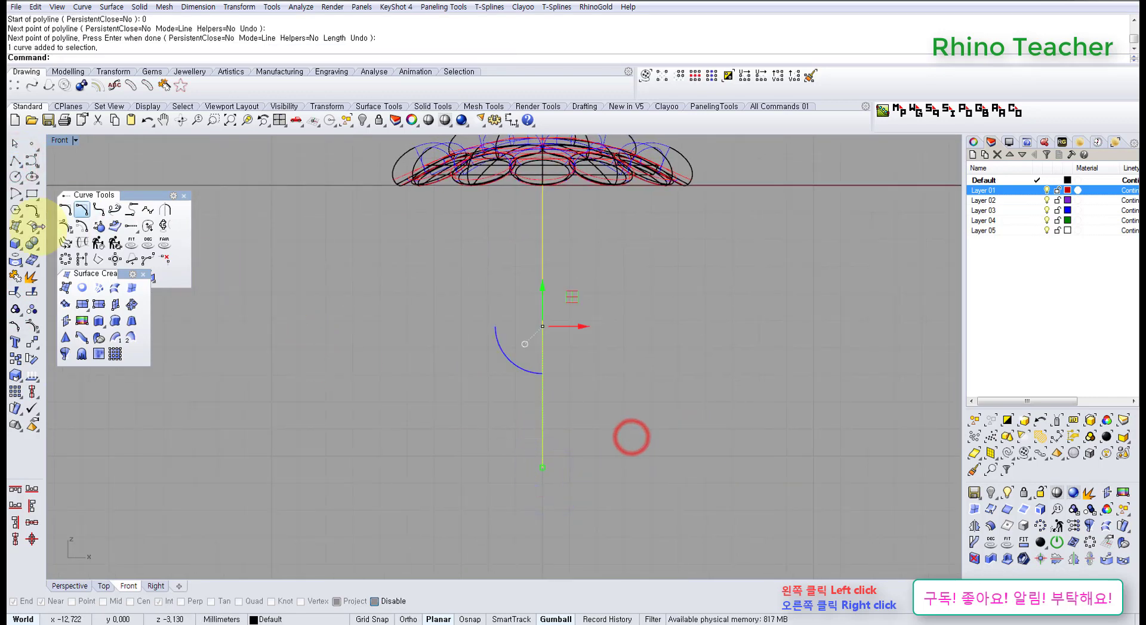
{"action": "left_click", "coordinate": [66, 287]}
{"action": "right_click", "coordinate": [479, 338]}
{"action": "right_click", "coordinate": [479, 338]}
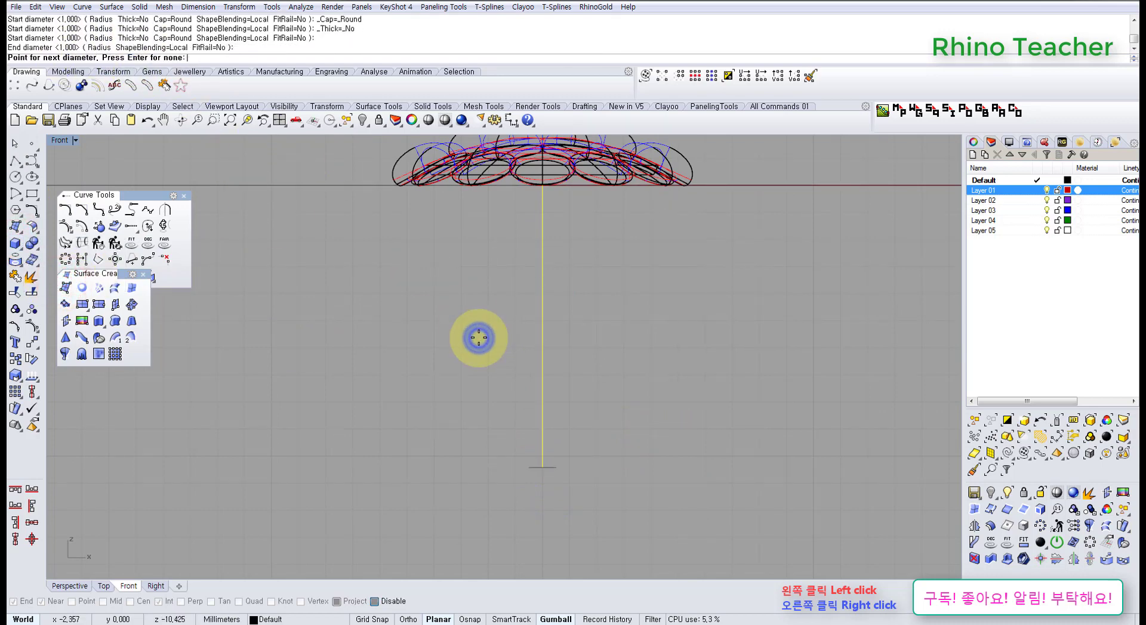
{"action": "right_click", "coordinate": [479, 337]}
{"action": "right_click_drag", "start_coordinate": [588, 289], "coordinate": [476, 378]}
{"action": "key", "text": "Delete"}
Step: Move the pipe vertically so its rounded upper end touches the dome's base level
{"action": "left_click", "coordinate": [530, 417]}
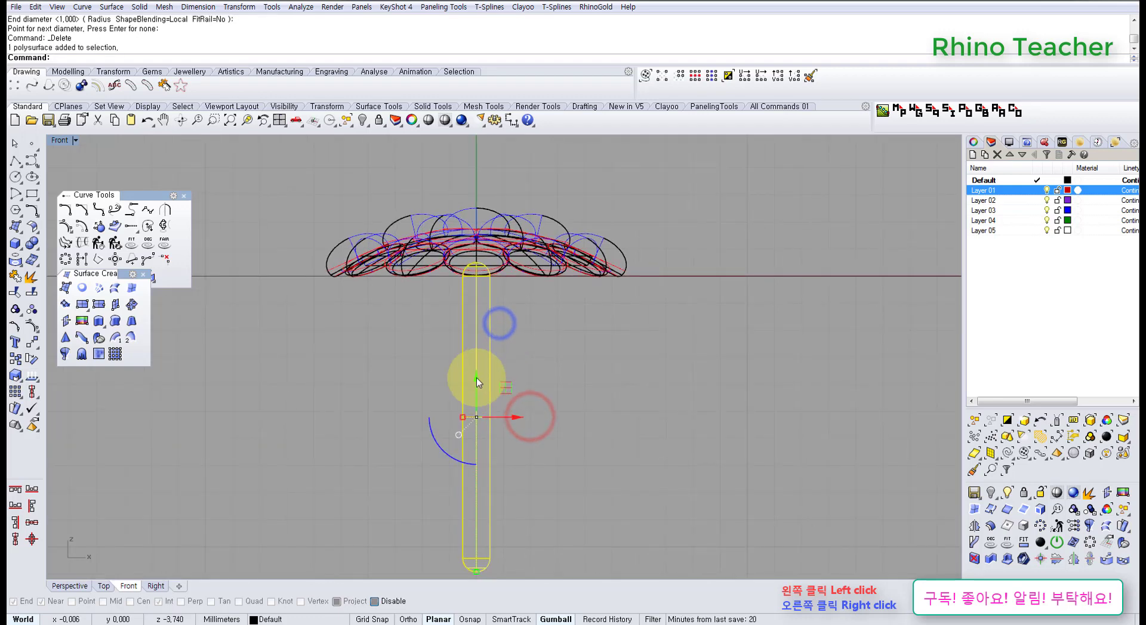
{"action": "left_click_drag", "start_coordinate": [474, 340], "coordinate": [472, 337]}
{"action": "scroll", "coordinate": [474, 324], "scroll_direction": "up", "scroll_amount": 4}
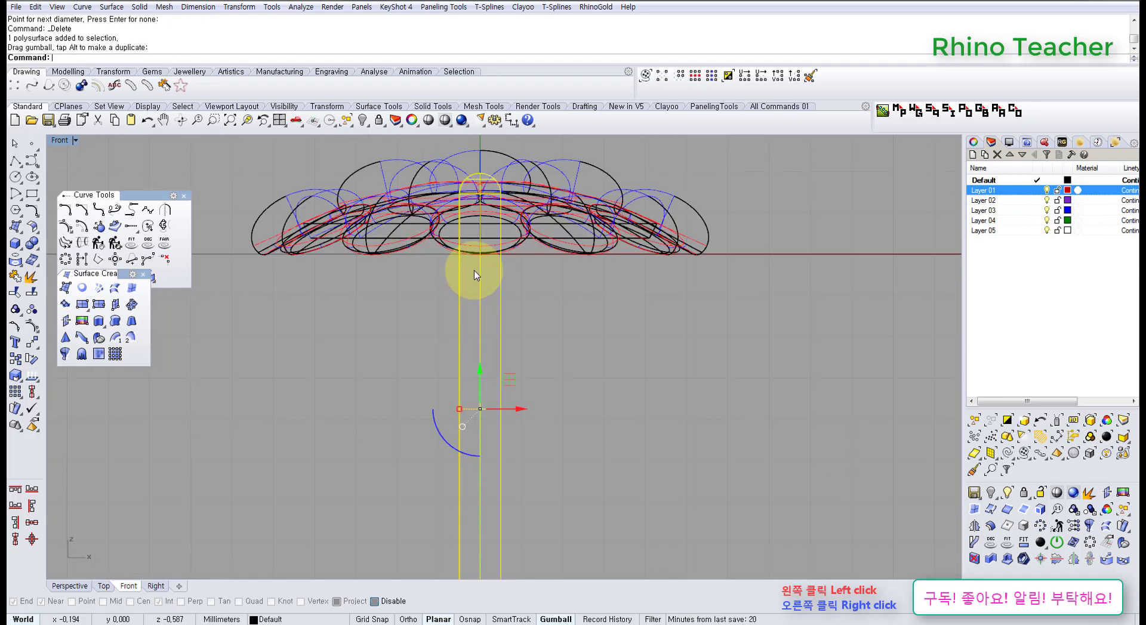
{"action": "right_click_drag", "start_coordinate": [476, 237], "coordinate": [496, 276]}
{"action": "scroll", "coordinate": [495, 239], "scroll_direction": "up", "scroll_amount": 5}
{"action": "scroll", "coordinate": [542, 311], "scroll_direction": "down", "scroll_amount": 5}
{"action": "right_click_drag", "start_coordinate": [615, 398], "coordinate": [567, 254]}
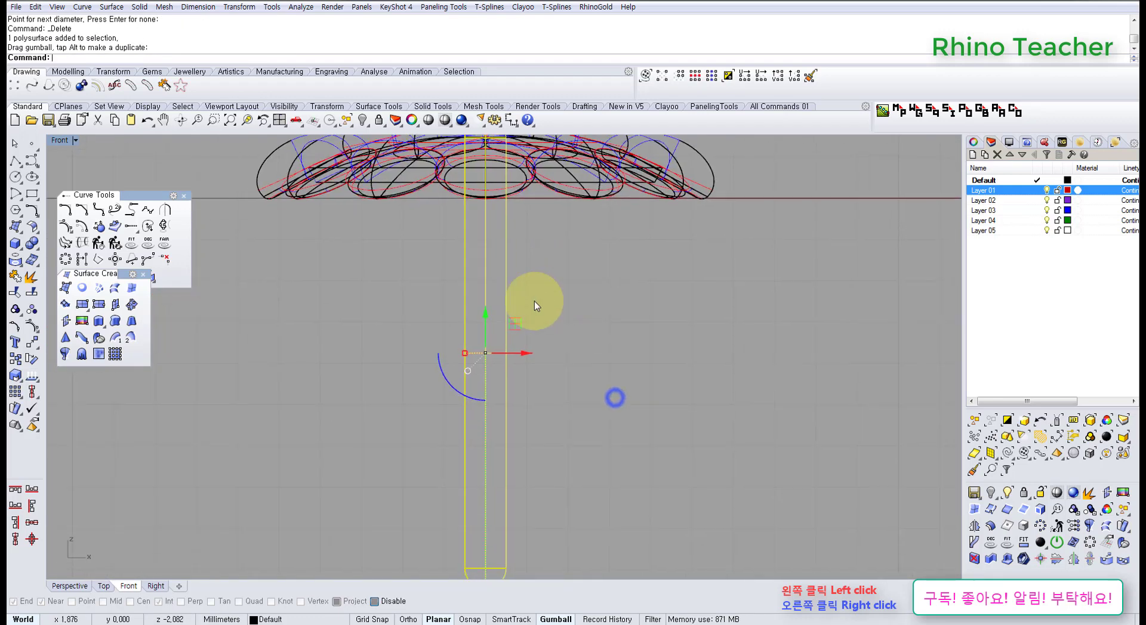
{"action": "left_click_drag", "start_coordinate": [484, 318], "coordinate": [496, 397]}
{"action": "left_click", "coordinate": [589, 338]}
Step: Draw two separate horizontal lines across the upper part of the pipe as cutting lines
{"action": "right_click_drag", "start_coordinate": [497, 332], "coordinate": [534, 373]}
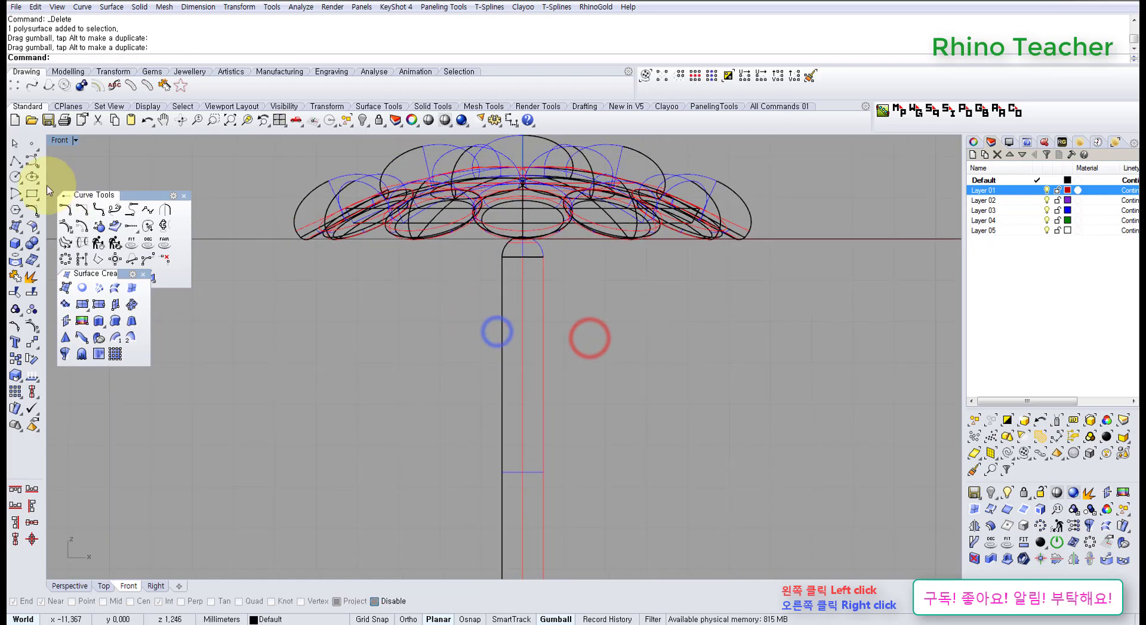
{"action": "left_click", "coordinate": [16, 161]}
{"action": "left_click", "coordinate": [414, 312]}
{"action": "left_click", "coordinate": [581, 338]}
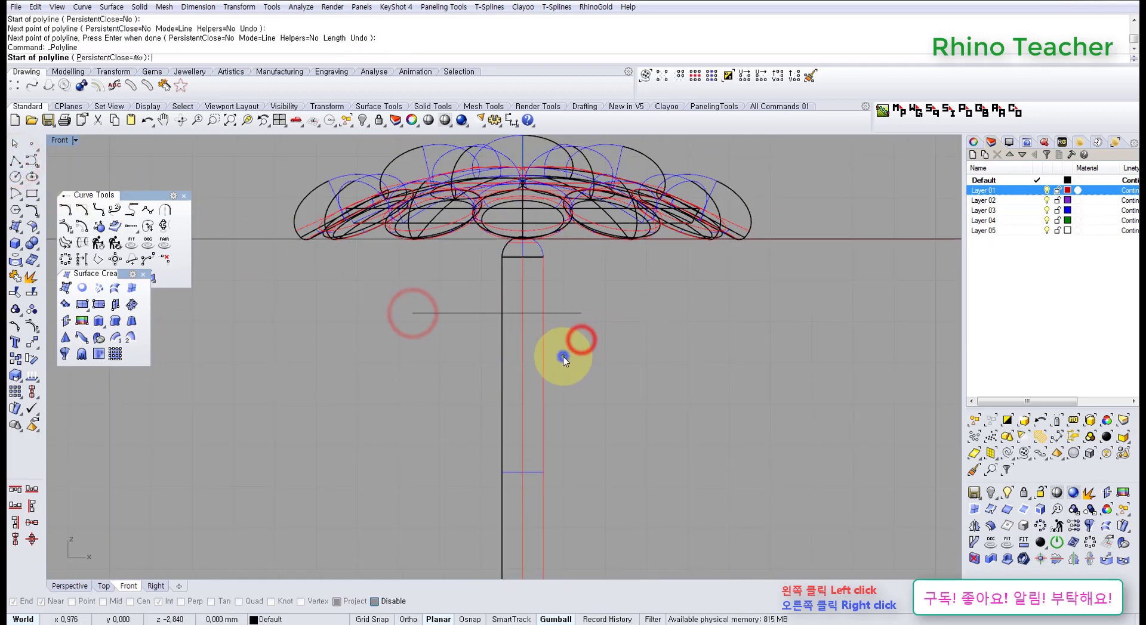
{"action": "right_click", "coordinate": [555, 358]}
{"action": "right_click", "coordinate": [460, 389]}
{"action": "left_click", "coordinate": [442, 396]}
{"action": "left_click", "coordinate": [610, 399]}
{"action": "right_click", "coordinate": [610, 400]}
Step: Copy the pipe in place and lock one of the two coinciding pipes
{"action": "left_click_drag", "start_coordinate": [583, 355], "coordinate": [418, 373]}
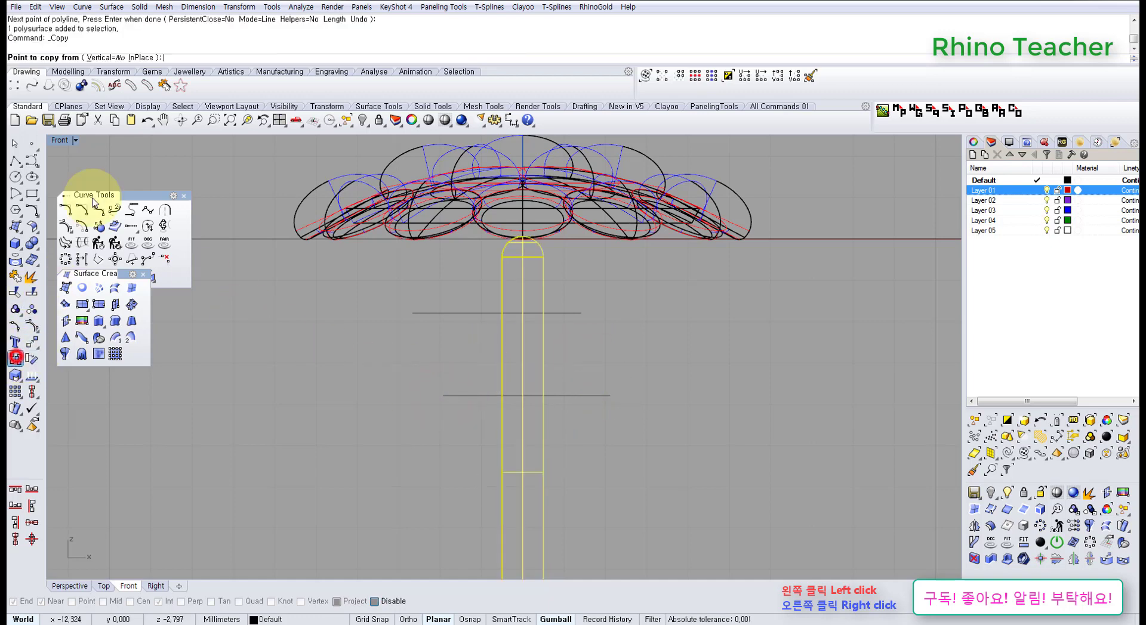
{"action": "left_click", "coordinate": [379, 122]}
{"action": "left_click", "coordinate": [602, 362]}
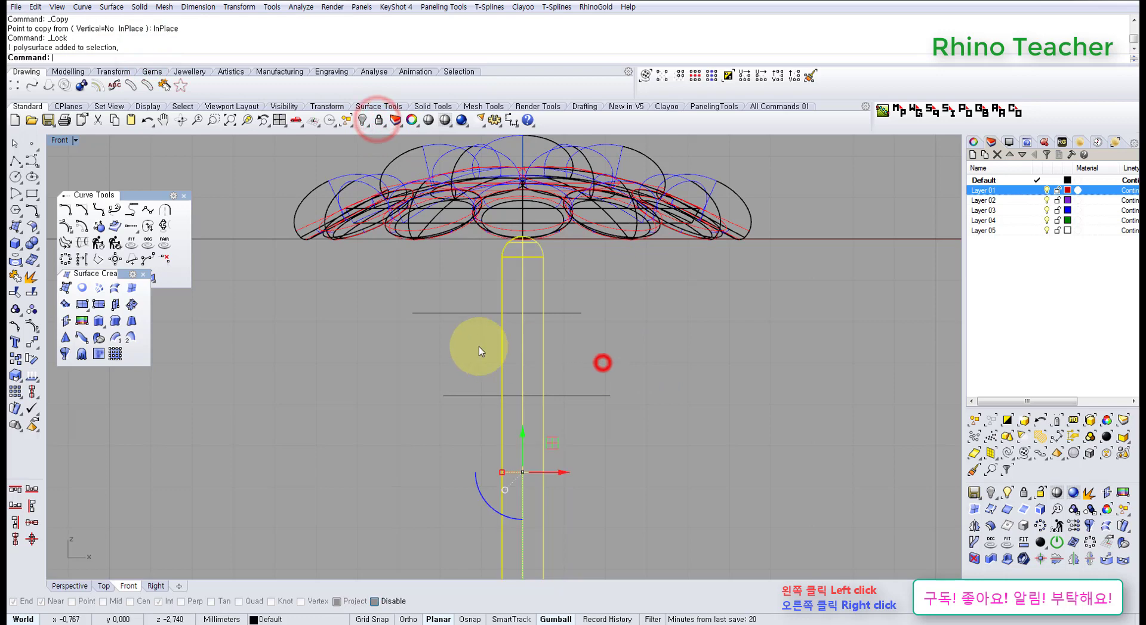
Step: Split the unlocked pipe with the two horizontal lines
{"action": "left_click", "coordinate": [32, 291]}
{"action": "left_click", "coordinate": [600, 367]}
{"action": "left_click_drag", "start_coordinate": [551, 287], "coordinate": [548, 281]}
{"action": "right_click", "coordinate": [546, 280]}
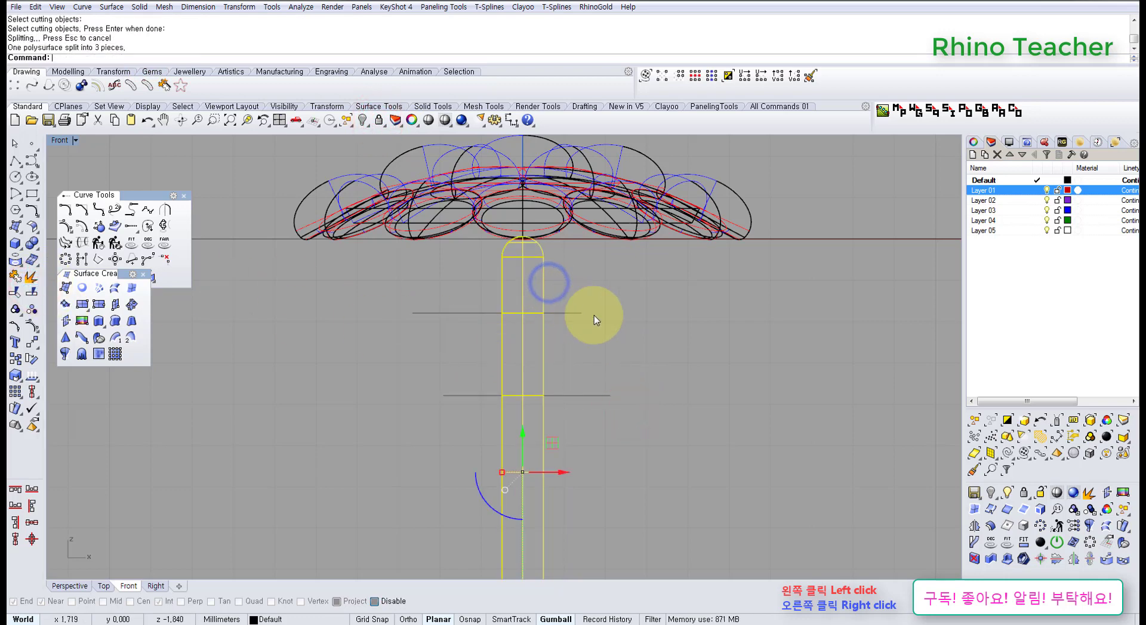
Step: Delete the split pipe's upper and lower pieces and both cutting lines, keeping the short middle section
{"action": "left_click", "coordinate": [559, 293], "text": "ctrl"}
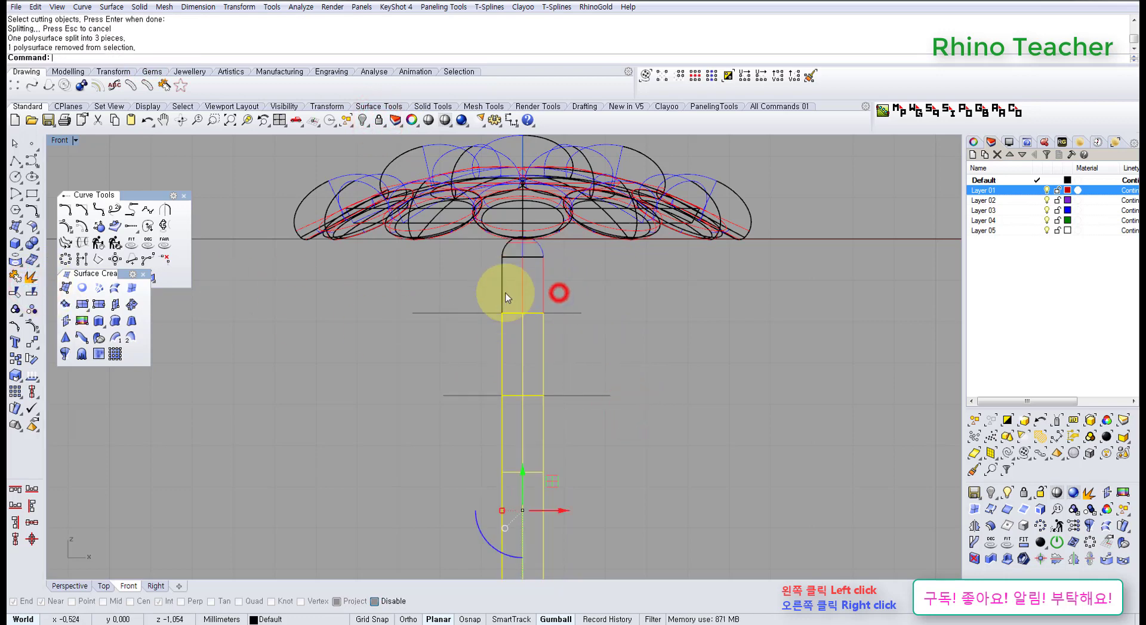
{"action": "left_click", "coordinate": [547, 281], "text": "shift"}
{"action": "left_click_drag", "start_coordinate": [567, 352], "coordinate": [518, 357], "text": "ctrl"}
{"action": "key", "text": "Delete"}
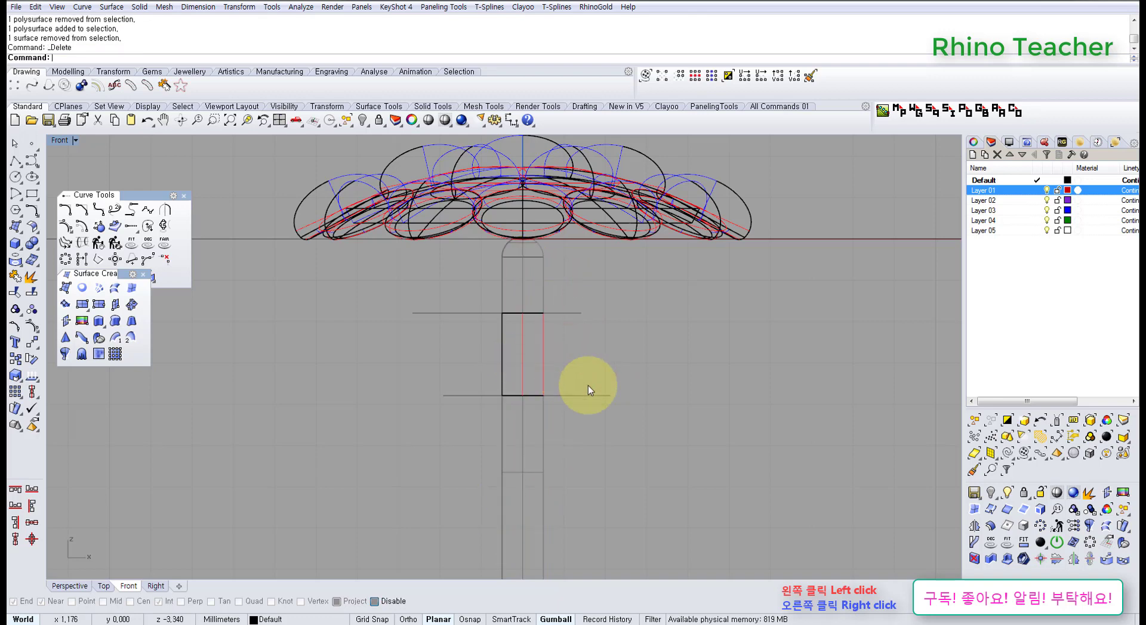
{"action": "left_click_drag", "start_coordinate": [606, 409], "coordinate": [574, 309]}
{"action": "key", "text": "Delete"}
Step: Cap the short pipe section into a closed cylinder and move it up into the dome's centre
{"action": "left_click_drag", "start_coordinate": [591, 384], "coordinate": [439, 302]}
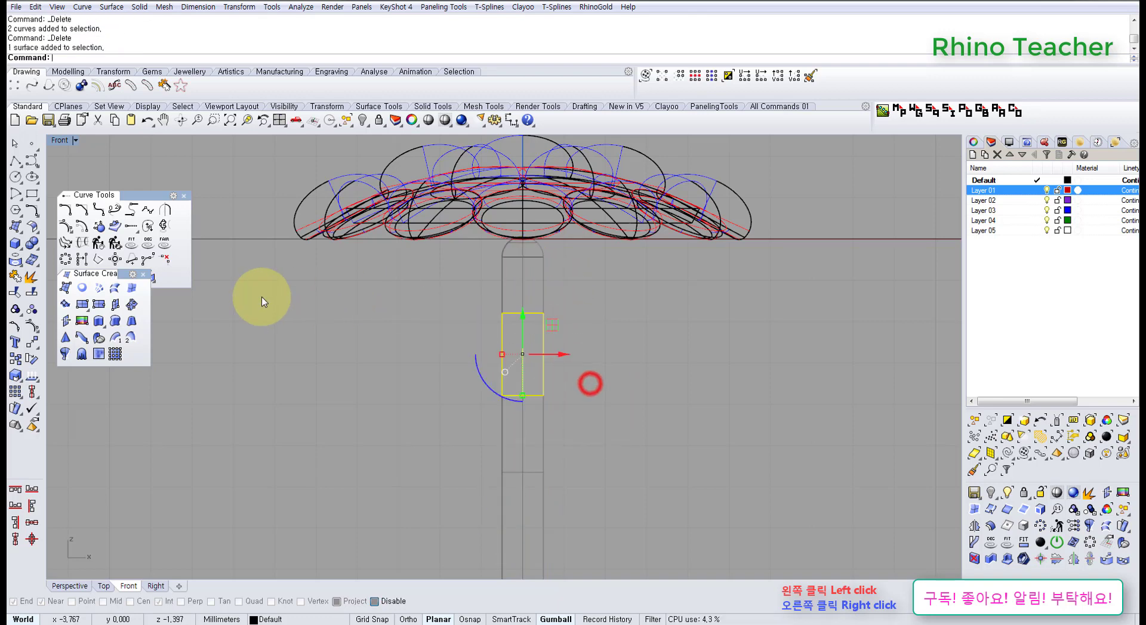
{"action": "left_click", "coordinate": [30, 241]}
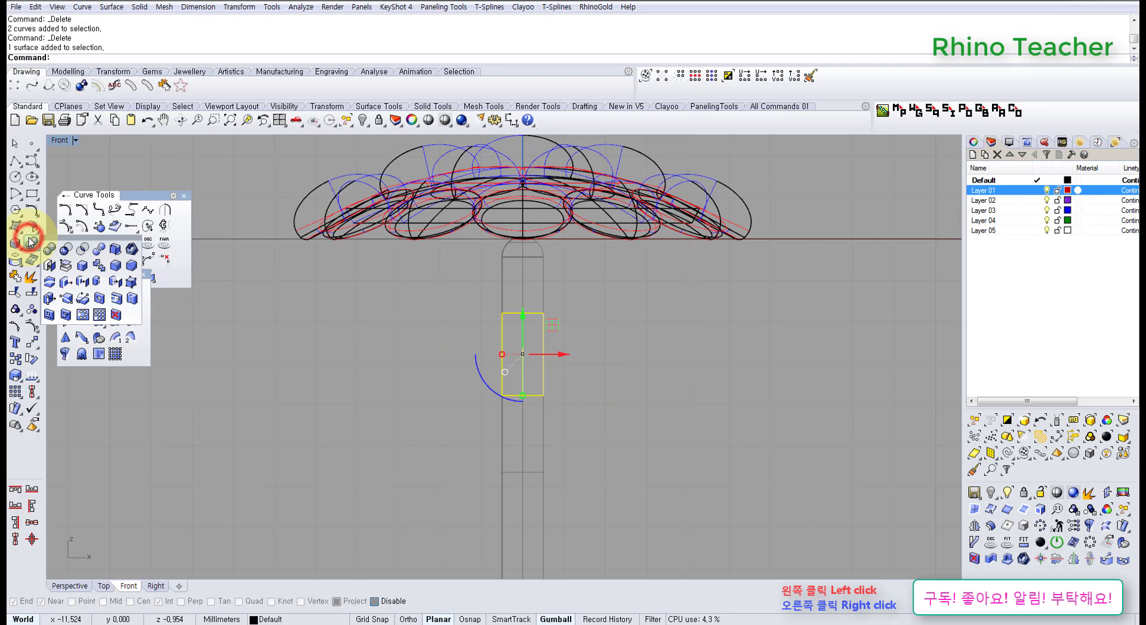
{"action": "left_click", "coordinate": [49, 269]}
{"action": "right_click_drag", "start_coordinate": [537, 307], "coordinate": [478, 375]}
{"action": "left_click_drag", "start_coordinate": [477, 374], "coordinate": [489, 245]}
Step: Scale the short cylinder up uniformly so it becomes wider than the long pipe
{"action": "scroll", "coordinate": [481, 264], "scroll_direction": "up", "scroll_amount": 5}
{"action": "key", "text": "ctrl+F4"}
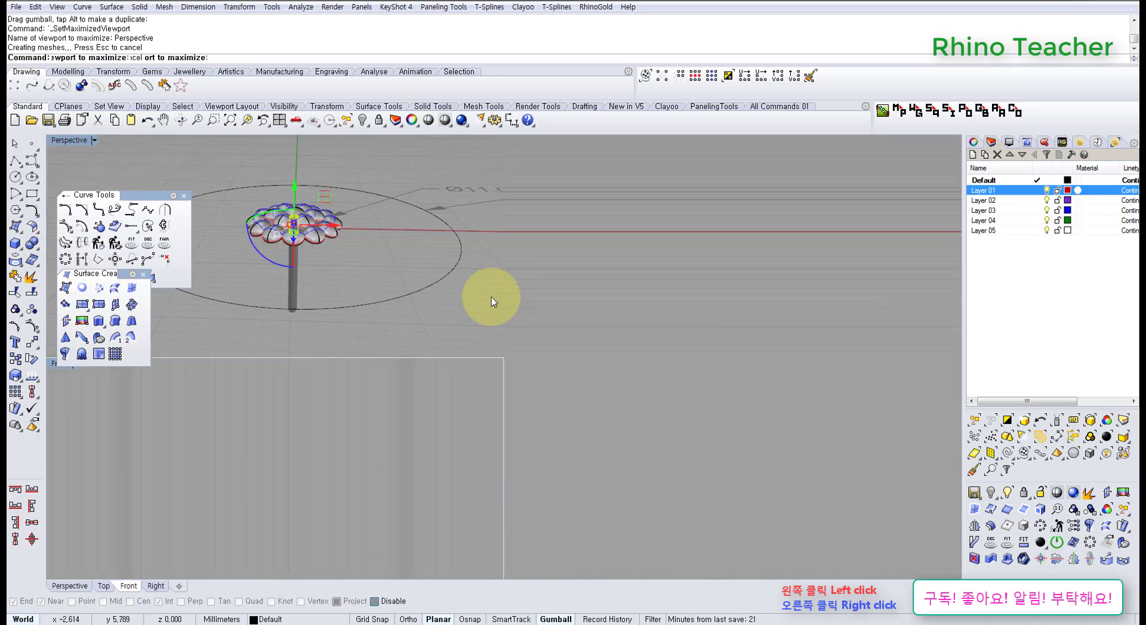
{"action": "right_click_drag", "start_coordinate": [464, 252], "coordinate": [421, 286]}
{"action": "scroll", "coordinate": [540, 326], "scroll_direction": "up", "scroll_amount": 6}
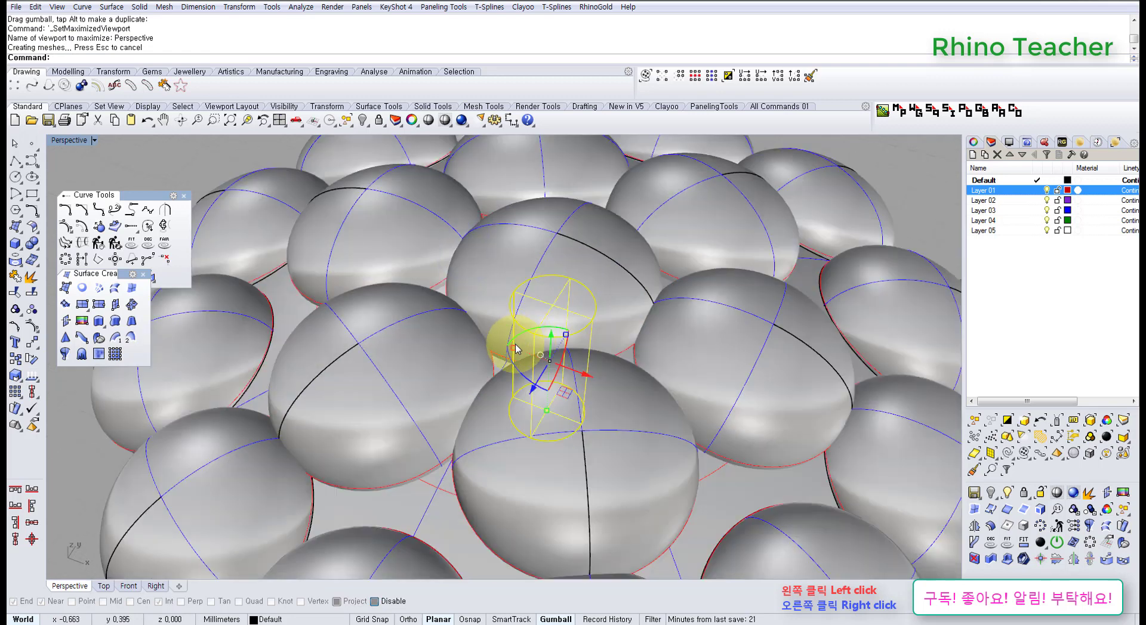
{"action": "left_click_drag", "start_coordinate": [511, 349], "coordinate": [512, 382]}
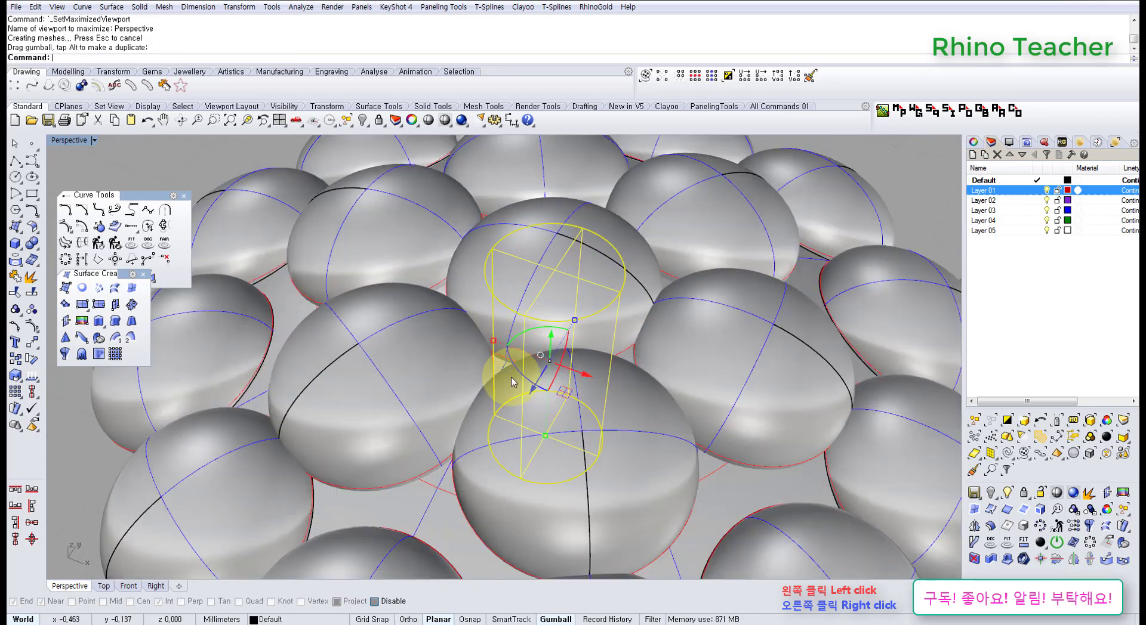
Step: In the front view, reduce the cylinder's height and raise it so its top sits inside the dome's shell
{"action": "key", "text": "ctrl+Tab"}
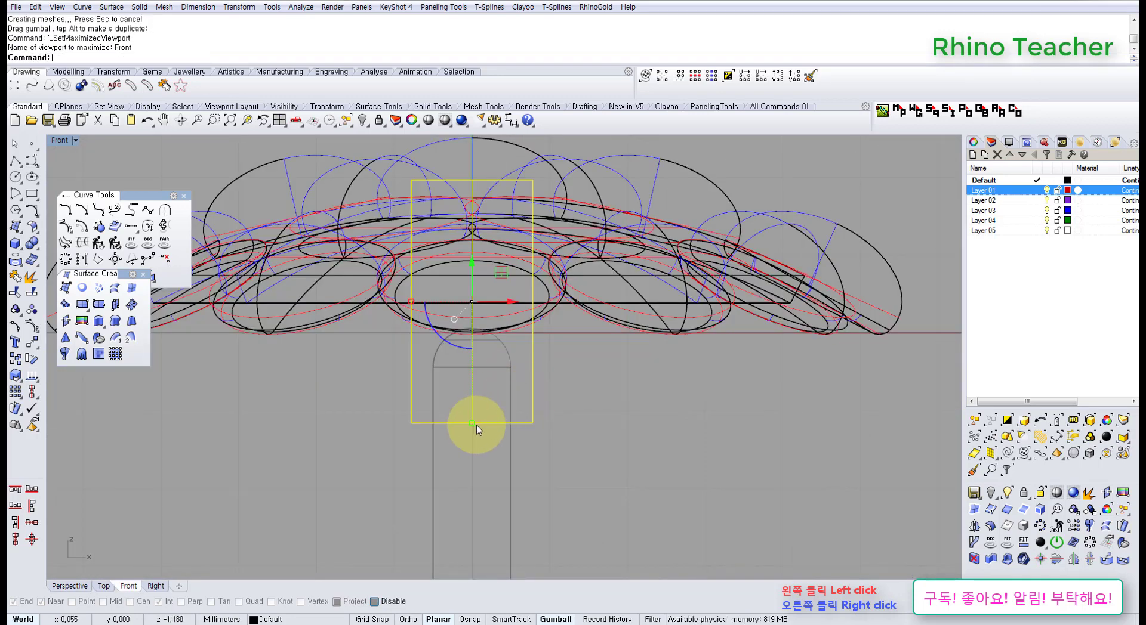
{"action": "left_click_drag", "start_coordinate": [476, 425], "coordinate": [468, 346]}
{"action": "right_click_drag", "start_coordinate": [476, 280], "coordinate": [474, 347]}
{"action": "scroll", "coordinate": [470, 337], "scroll_direction": "up", "scroll_amount": 2}
{"action": "left_click_drag", "start_coordinate": [471, 338], "coordinate": [469, 295]}
{"action": "scroll", "coordinate": [503, 338], "scroll_direction": "down", "scroll_amount": 6}
{"action": "right_click_drag", "start_coordinate": [503, 350], "coordinate": [495, 281]}
{"action": "scroll", "coordinate": [466, 283], "scroll_direction": "up", "scroll_amount": 6}
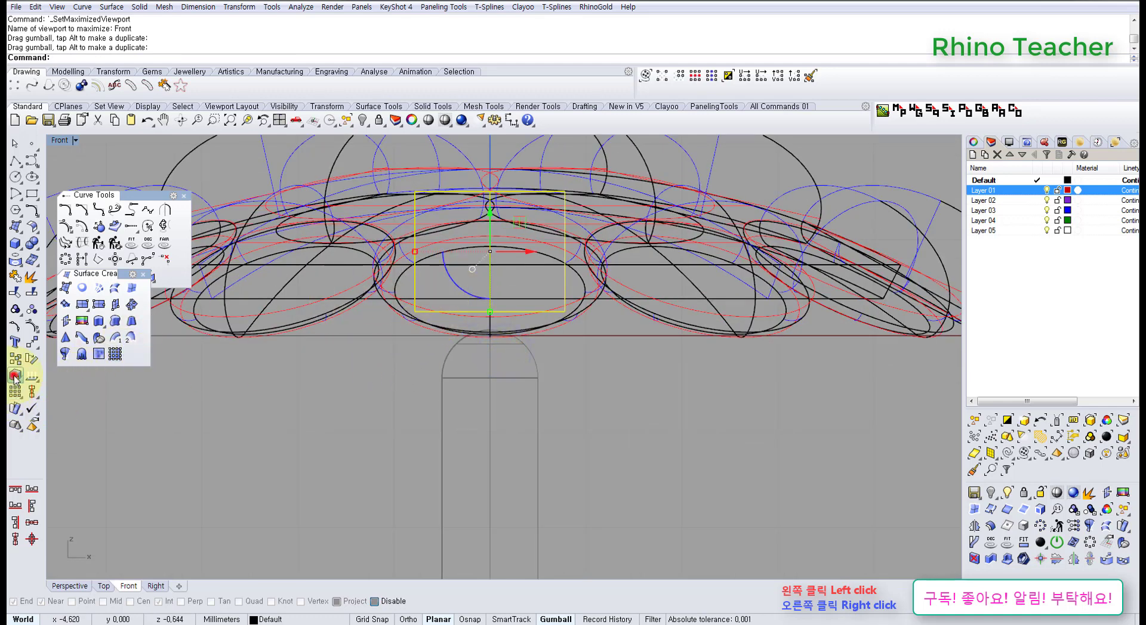
Step: Stretch the cylinder downwards with Scale1D from its top so its lower end comes close to the dome's base level
{"action": "left_click_drag", "start_coordinate": [53, 375], "coordinate": [78, 407]}
{"action": "left_click", "coordinate": [91, 413]}
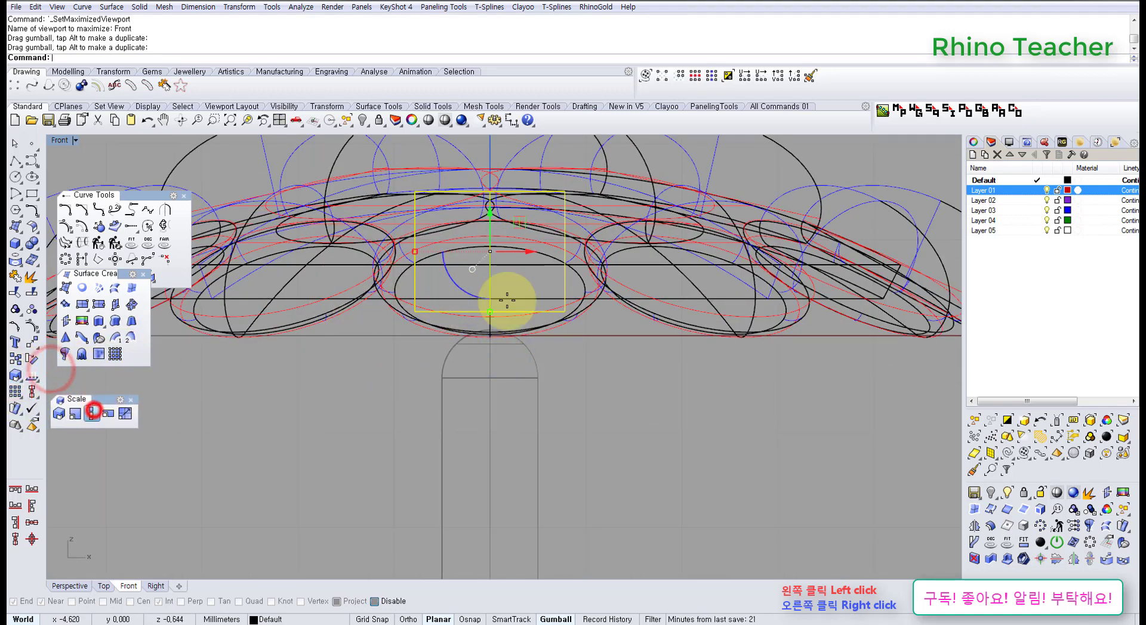
{"action": "scroll", "coordinate": [496, 197], "scroll_direction": "up", "scroll_amount": 14}
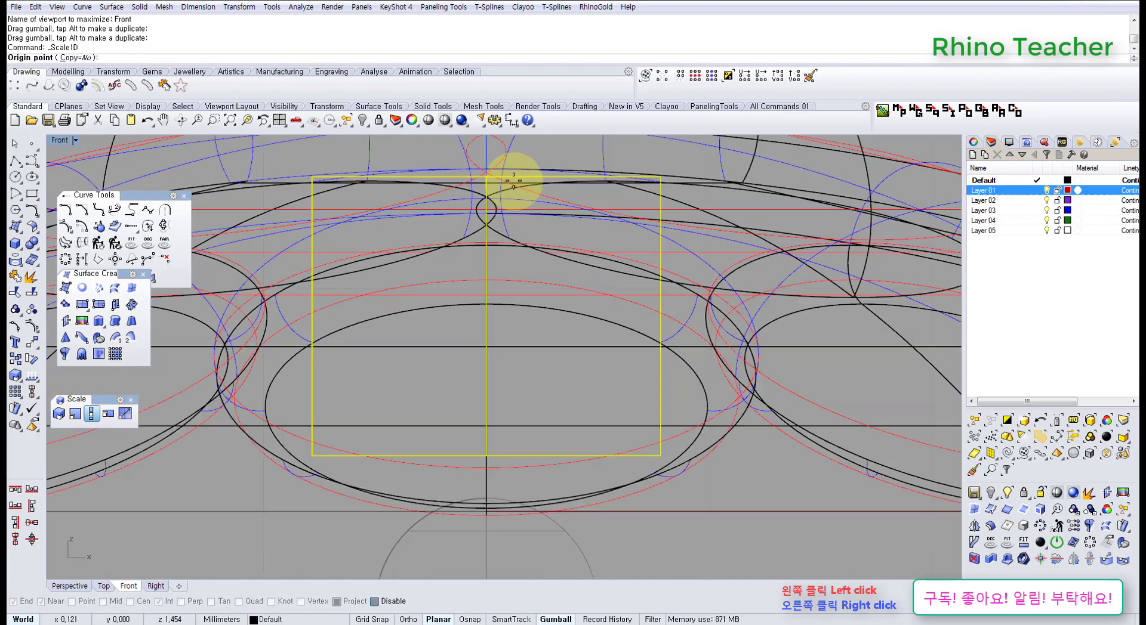
{"action": "left_click", "coordinate": [524, 172]}
{"action": "scroll", "coordinate": [525, 233], "scroll_direction": "down", "scroll_amount": 8}
{"action": "scroll", "coordinate": [525, 277], "scroll_direction": "down", "scroll_amount": 2}
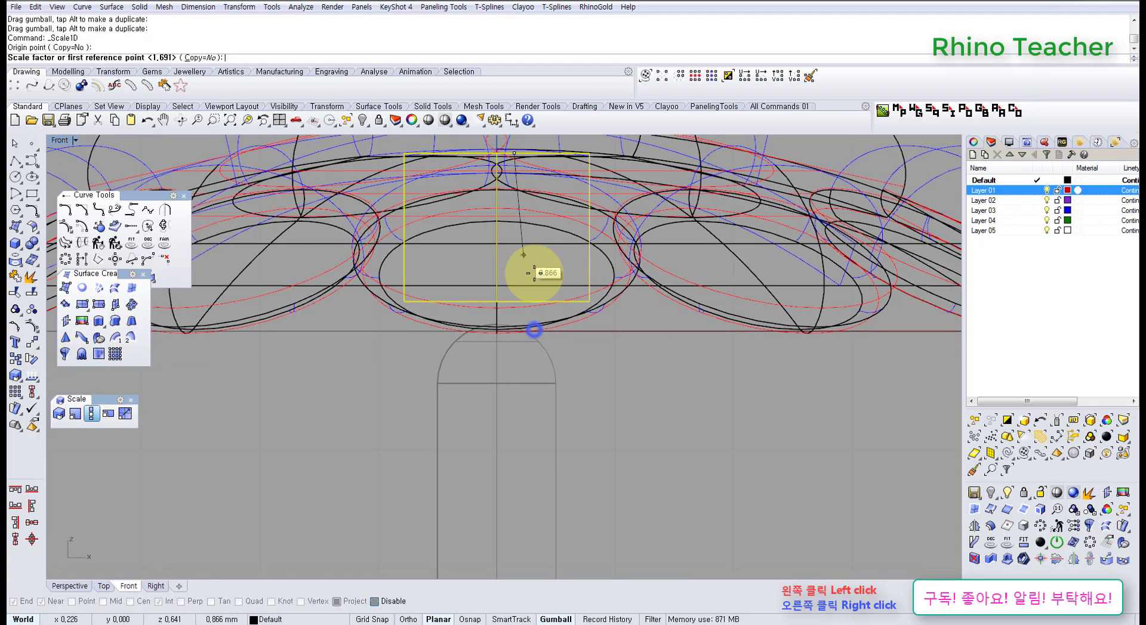
{"action": "left_click", "coordinate": [580, 400]}
{"action": "left_click", "coordinate": [578, 410]}
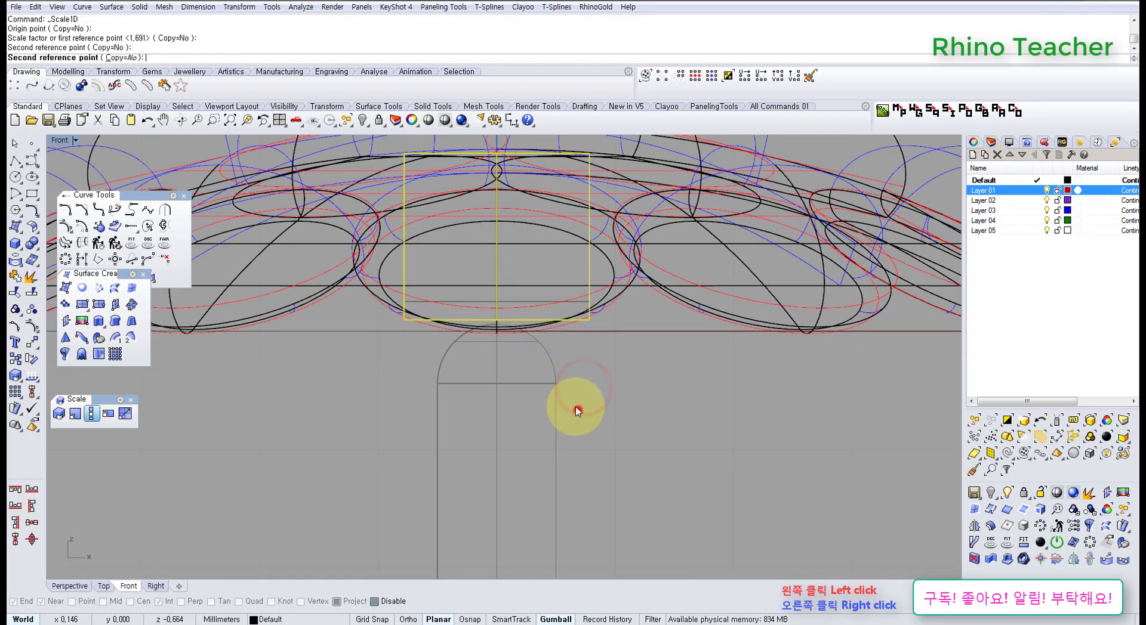
{"action": "right_click_drag", "start_coordinate": [586, 391], "coordinate": [567, 316]}
{"action": "left_click", "coordinate": [604, 339]}
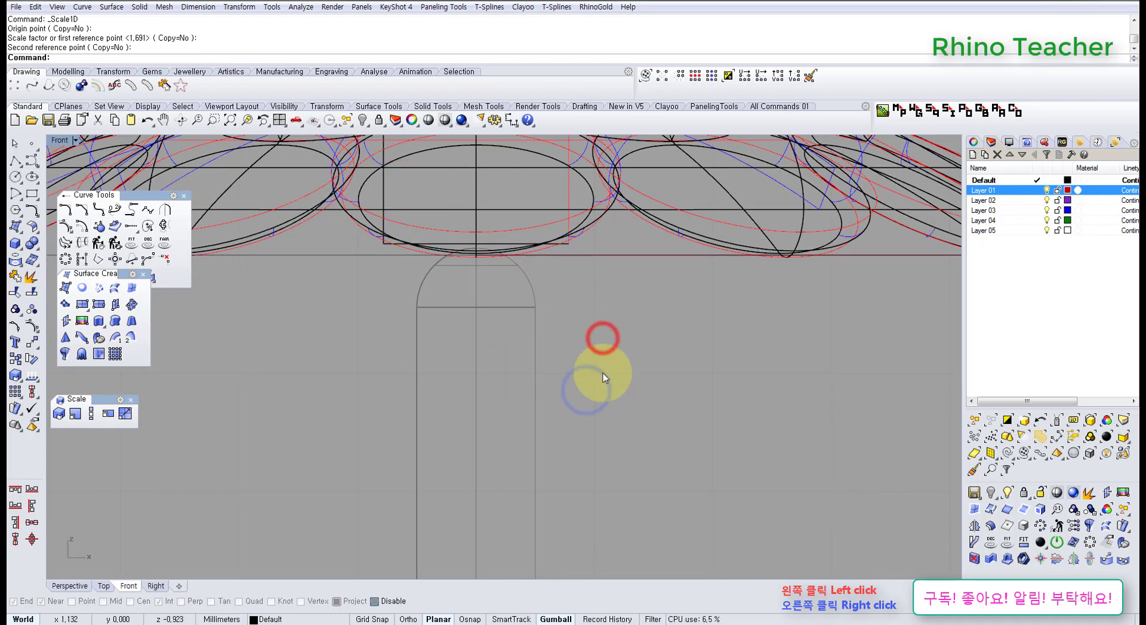
{"action": "scroll", "coordinate": [599, 412], "scroll_direction": "down", "scroll_amount": 8}
{"action": "right_click_drag", "start_coordinate": [603, 420], "coordinate": [558, 339]}
{"action": "right_click", "coordinate": [377, 121]}
{"action": "left_click", "coordinate": [568, 336]}
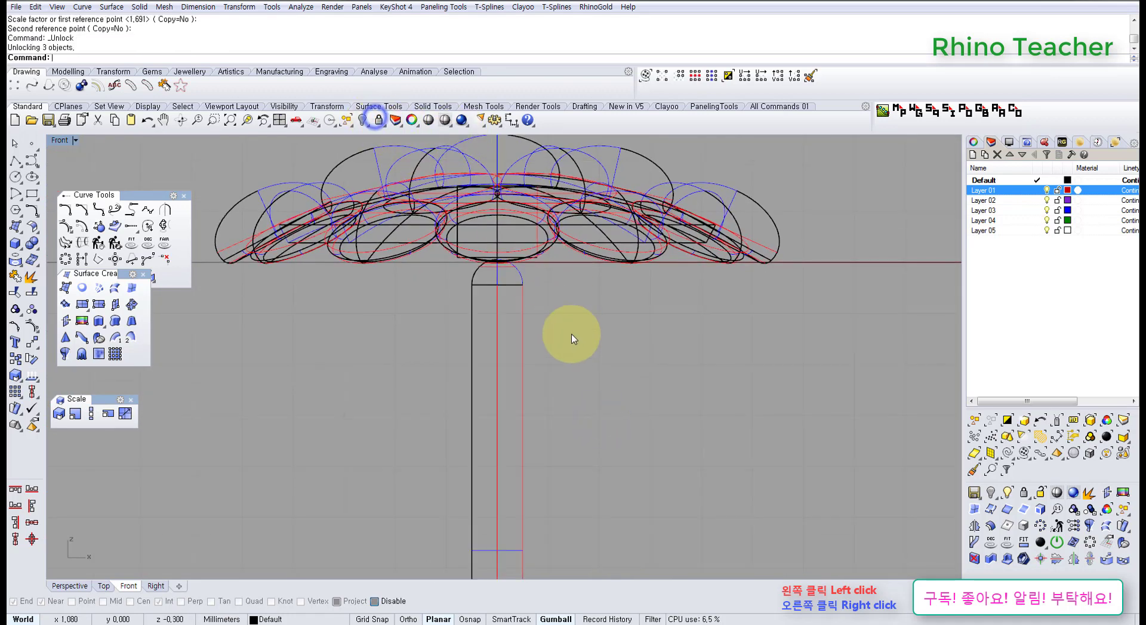
{"action": "key", "text": "ctrl+z"}
Step: Unlock only the long pipe, leaving the other locked objects locked
{"action": "middle_click", "coordinate": [539, 349]}
{"action": "left_click", "coordinate": [531, 315]}
{"action": "left_click_drag", "start_coordinate": [571, 347], "coordinate": [482, 375]}
{"action": "right_click", "coordinate": [482, 376]}
Step: Move the long pipe up about 1.2 mm into the short cylinder and check the joint from below in perspective
{"action": "left_click_drag", "start_coordinate": [587, 394], "coordinate": [512, 439]}
{"action": "scroll", "coordinate": [489, 361], "scroll_direction": "down", "scroll_amount": 3}
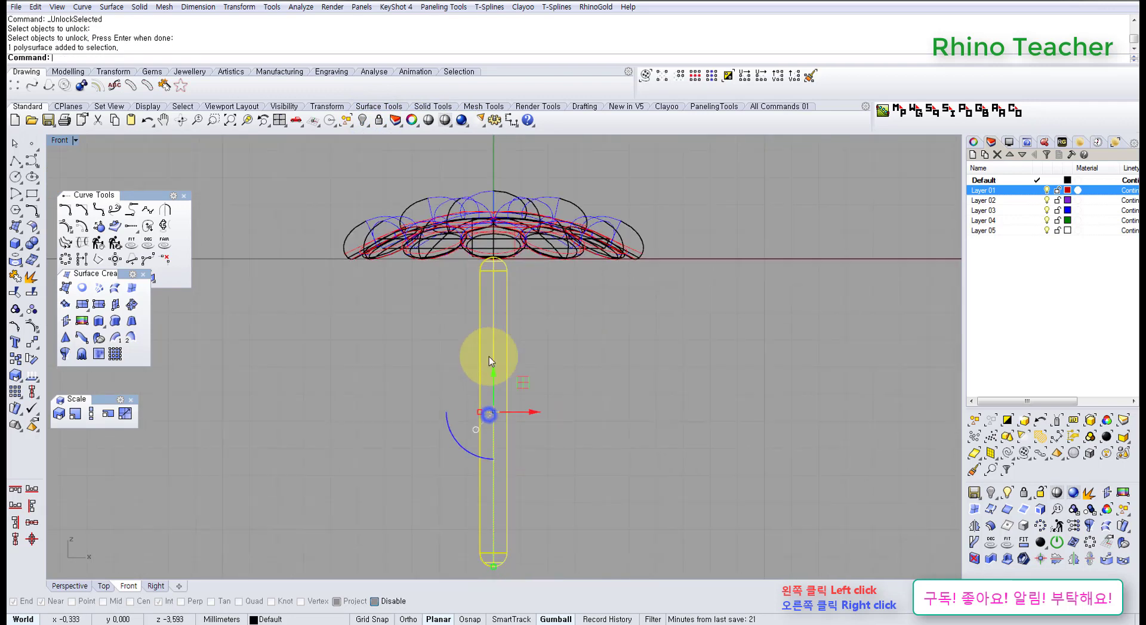
{"action": "left_click_drag", "start_coordinate": [493, 376], "coordinate": [493, 344]}
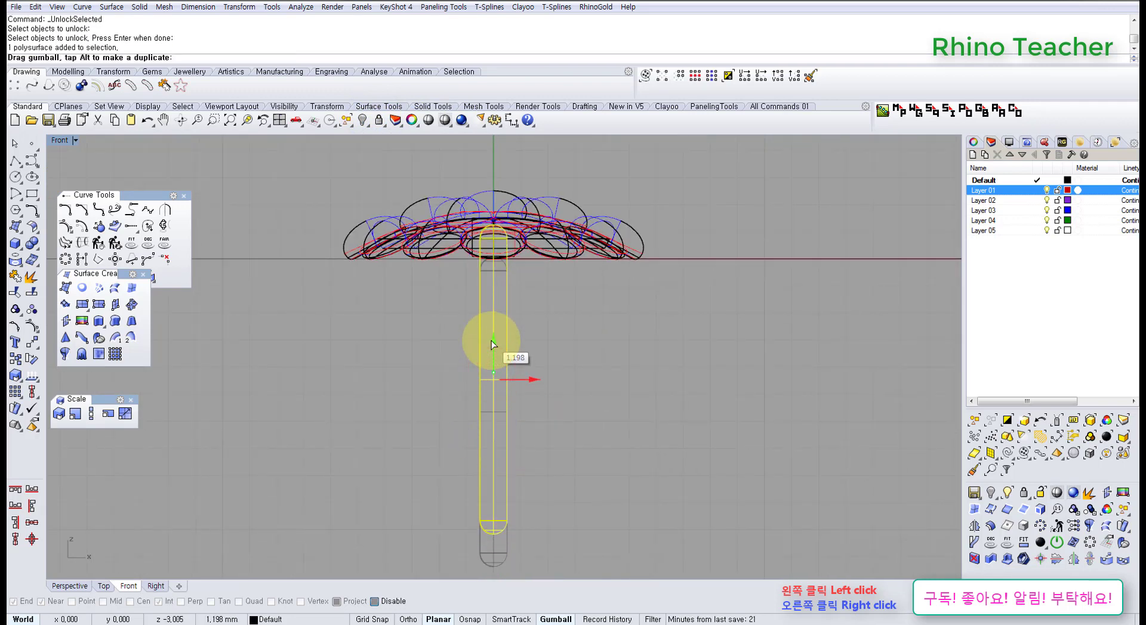
{"action": "left_click", "coordinate": [642, 355]}
{"action": "scroll", "coordinate": [638, 360], "scroll_direction": "down", "scroll_amount": 5}
{"action": "key", "text": "ctrl+F4"}
{"action": "right_click_drag", "start_coordinate": [520, 392], "coordinate": [555, 233]}
{"action": "scroll", "coordinate": [570, 287], "scroll_direction": "down", "scroll_amount": 6}
{"action": "mouse_move", "coordinate": [550, 332]}
{"action": "right_mouse_down"}
{"action": "mouse_move", "coordinate": [573, 230]}
{"action": "mouse_move", "coordinate": [603, 334]}
{"action": "mouse_move", "coordinate": [720, 340]}
{"action": "mouse_move", "coordinate": [534, 337]}
{"action": "right_mouse_up"}
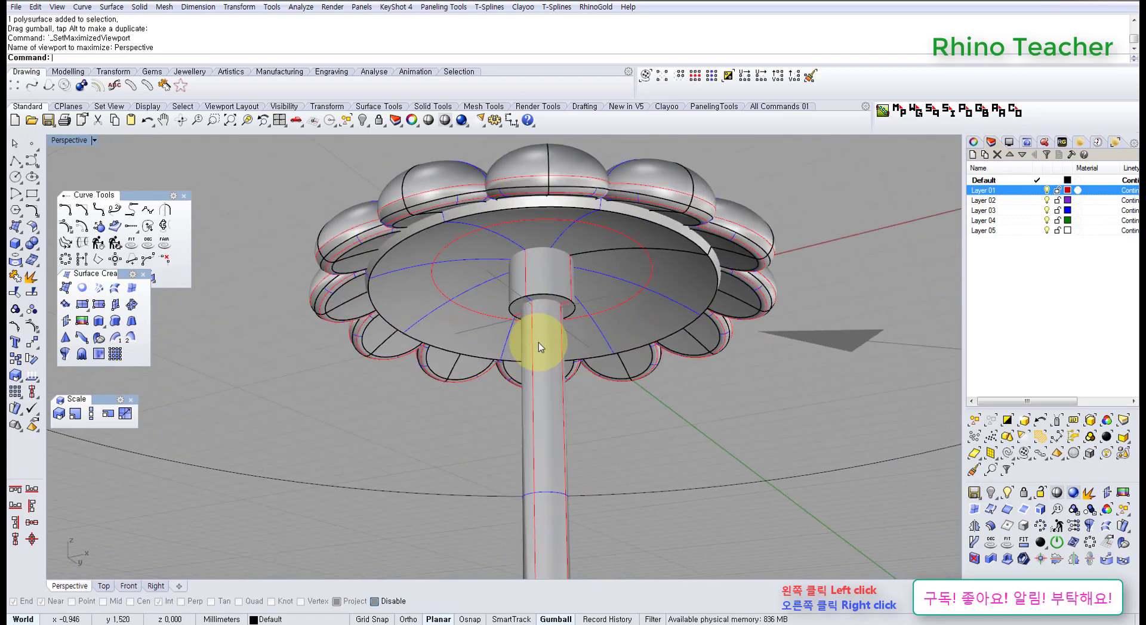
Step: In the front view, draw a closed triangular polyline between the cylinder's side and the dome's underside as a rib profile
{"action": "key", "text": "ctrl+F2"}
{"action": "scroll", "coordinate": [532, 370], "scroll_direction": "up", "scroll_amount": 8}
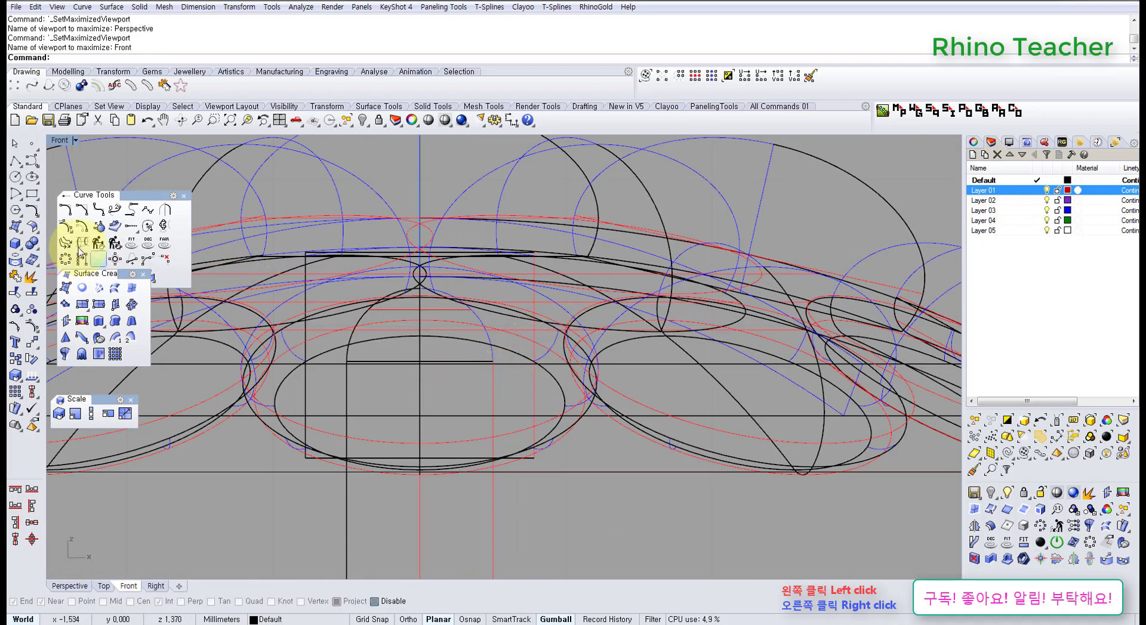
{"action": "left_click", "coordinate": [507, 242]}
{"action": "left_click", "coordinate": [521, 426]}
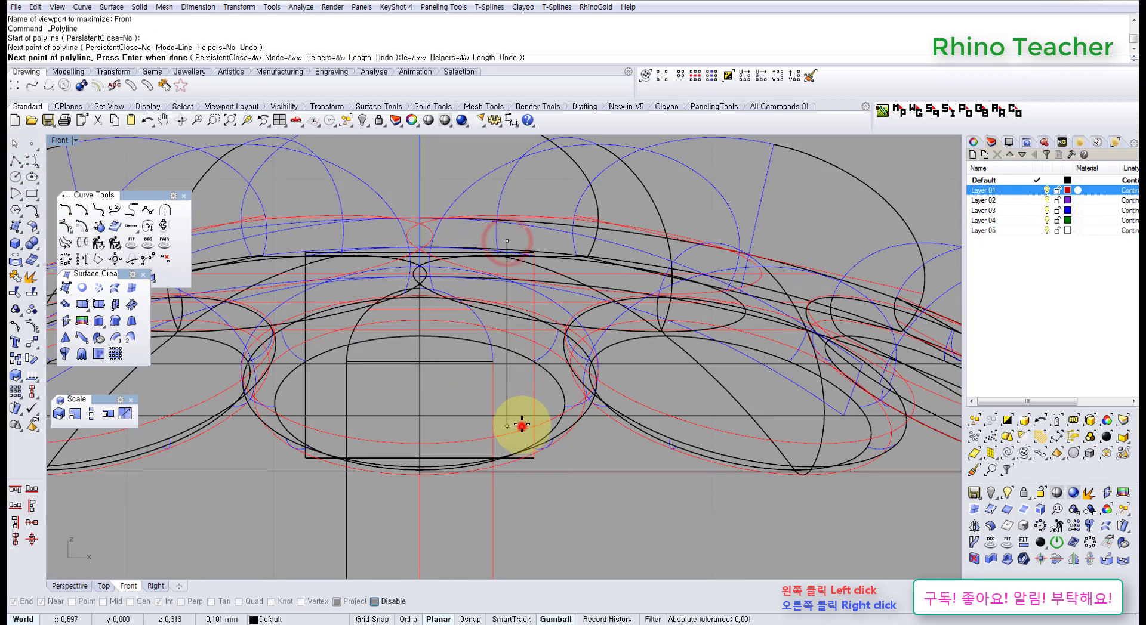
{"action": "left_click", "coordinate": [646, 296]}
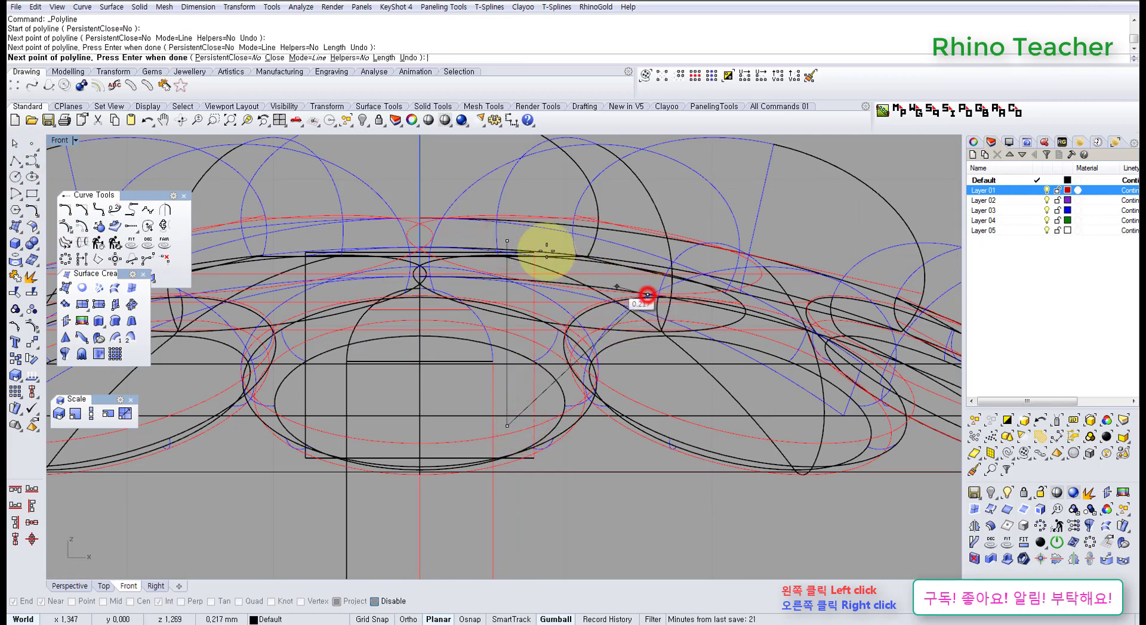
{"action": "left_click", "coordinate": [506, 243]}
{"action": "right_click", "coordinate": [609, 277]}
{"action": "left_click", "coordinate": [610, 278]}
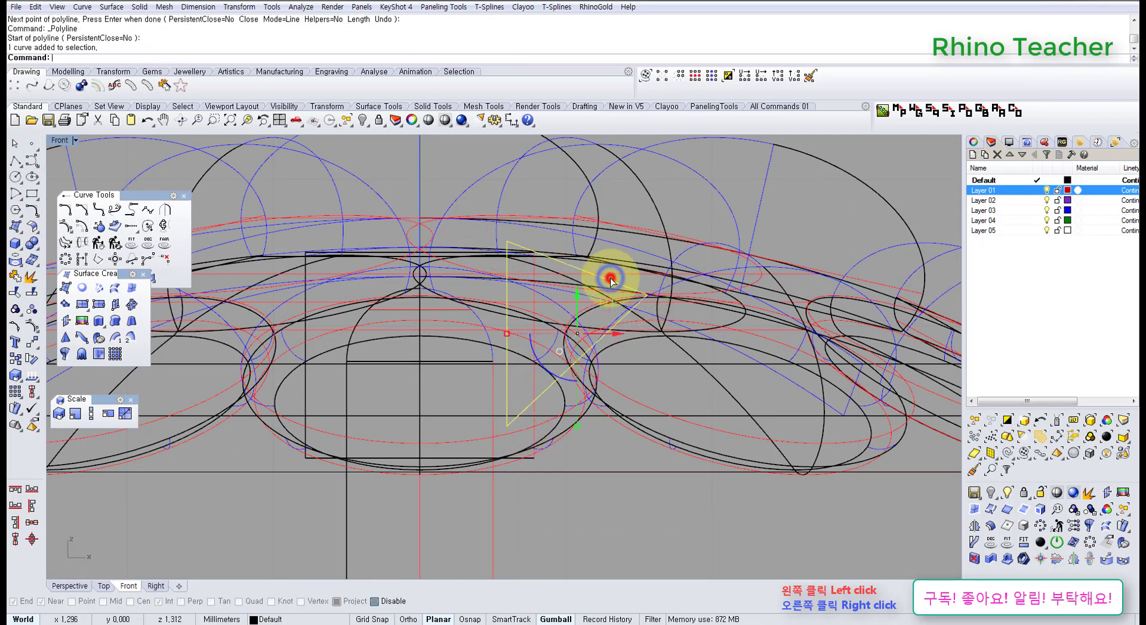
Step: Move the outer corner point of the triangular rib profile up and outward so it reaches into the dome
{"action": "key", "text": "F10"}
{"action": "scroll", "coordinate": [643, 281], "scroll_direction": "up", "scroll_amount": 3}
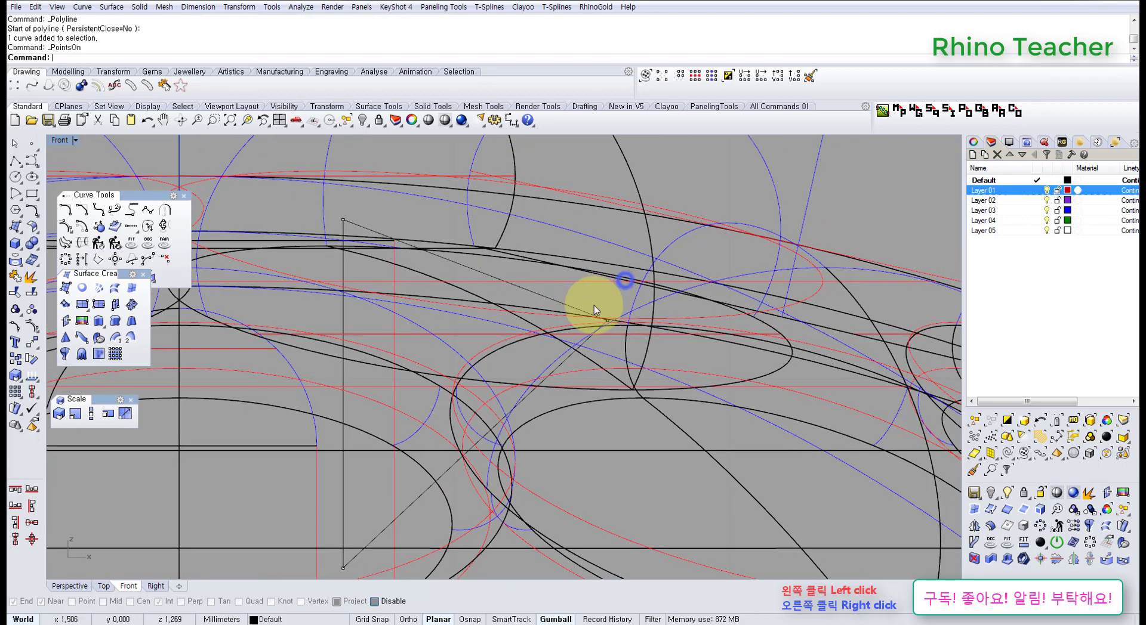
{"action": "left_click", "coordinate": [599, 313]}
{"action": "left_click_drag", "start_coordinate": [672, 244], "coordinate": [673, 243]}
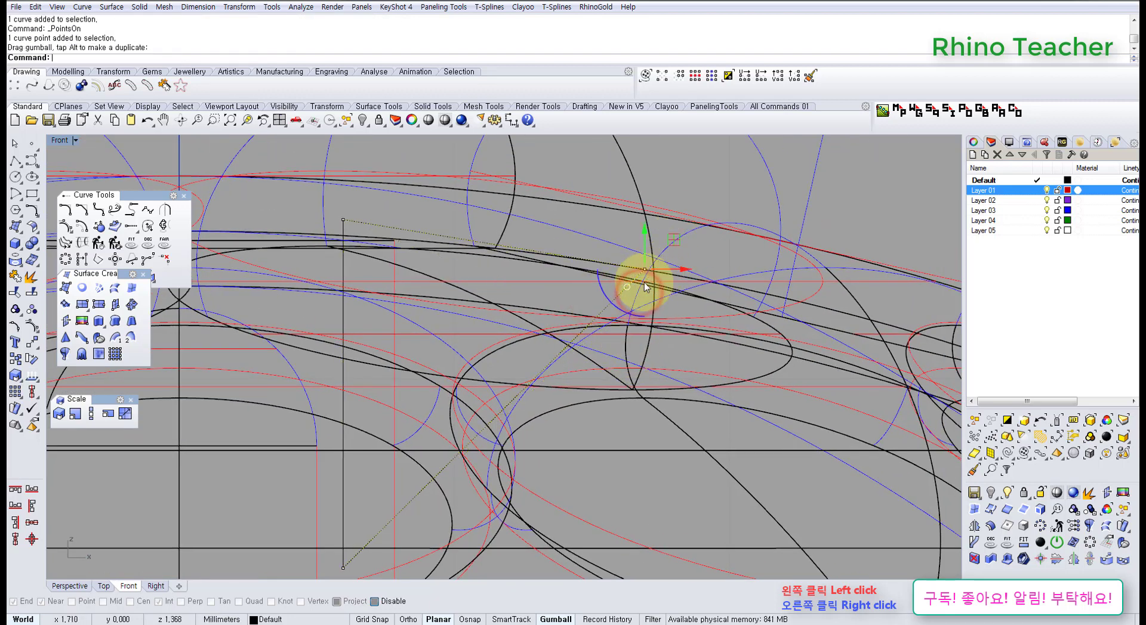
{"action": "left_click", "coordinate": [617, 297]}
Step: Extrude the rib profile as a solid by 0.25 mm to both sides, and delete the profile curve
{"action": "key", "text": "ctrl+F1"}
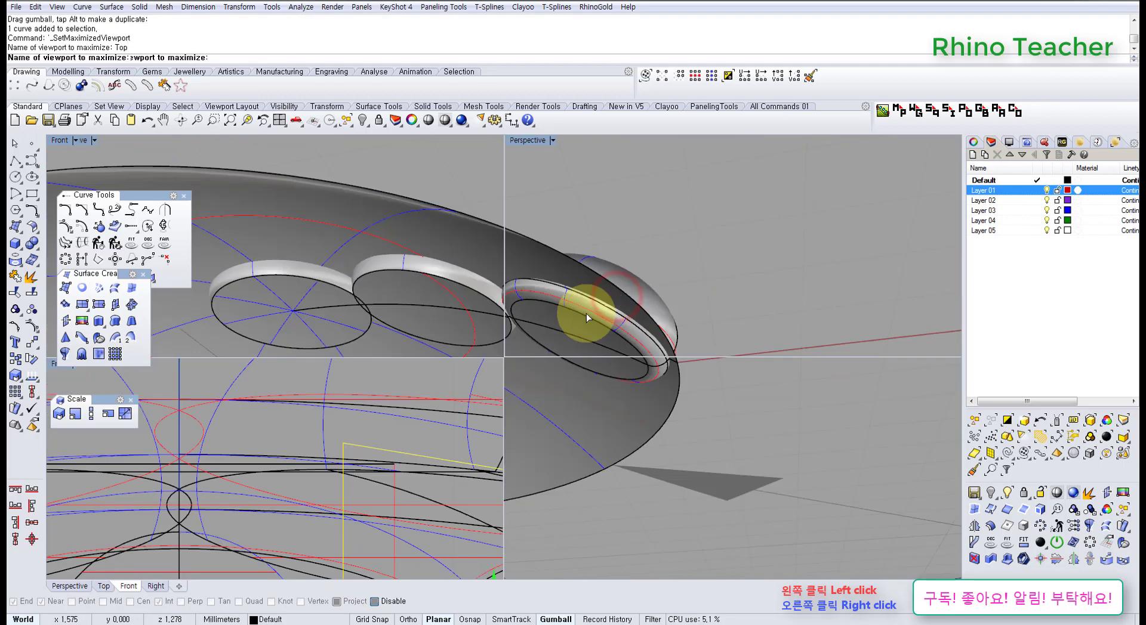
{"action": "scroll", "coordinate": [423, 355], "scroll_direction": "up", "scroll_amount": 3}
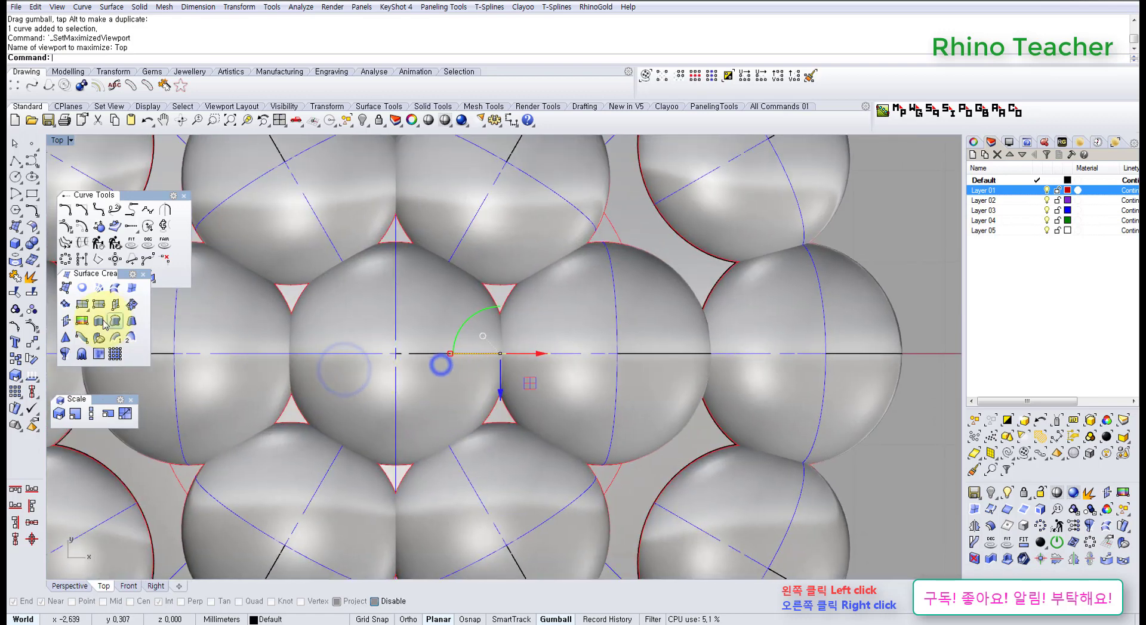
{"action": "left_click", "coordinate": [99, 322]}
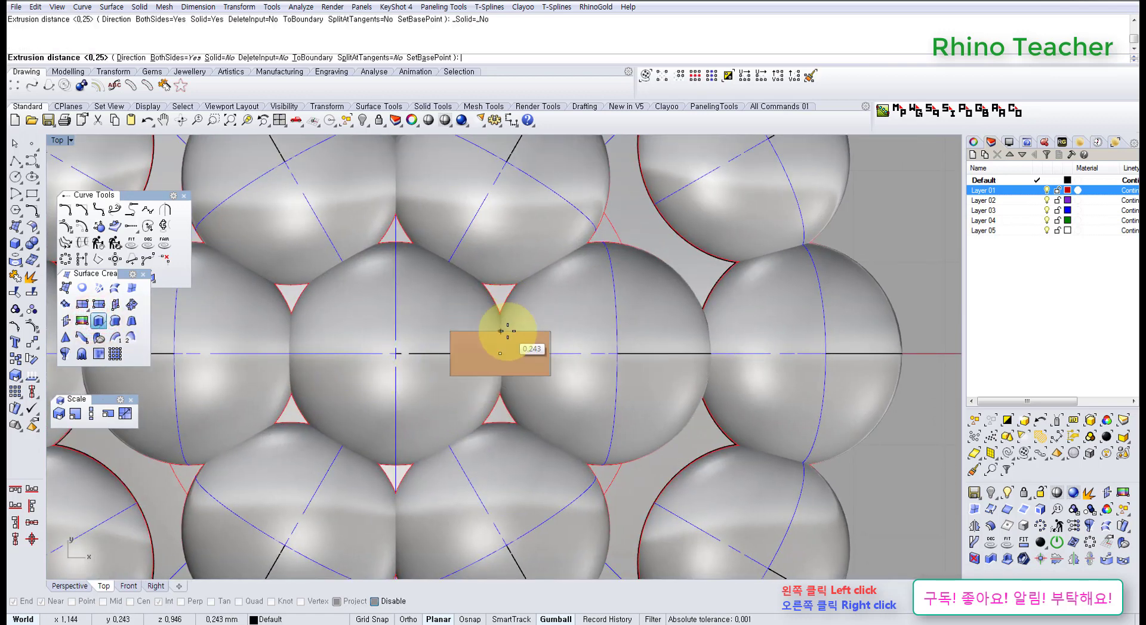
{"action": "left_click", "coordinate": [214, 57]}
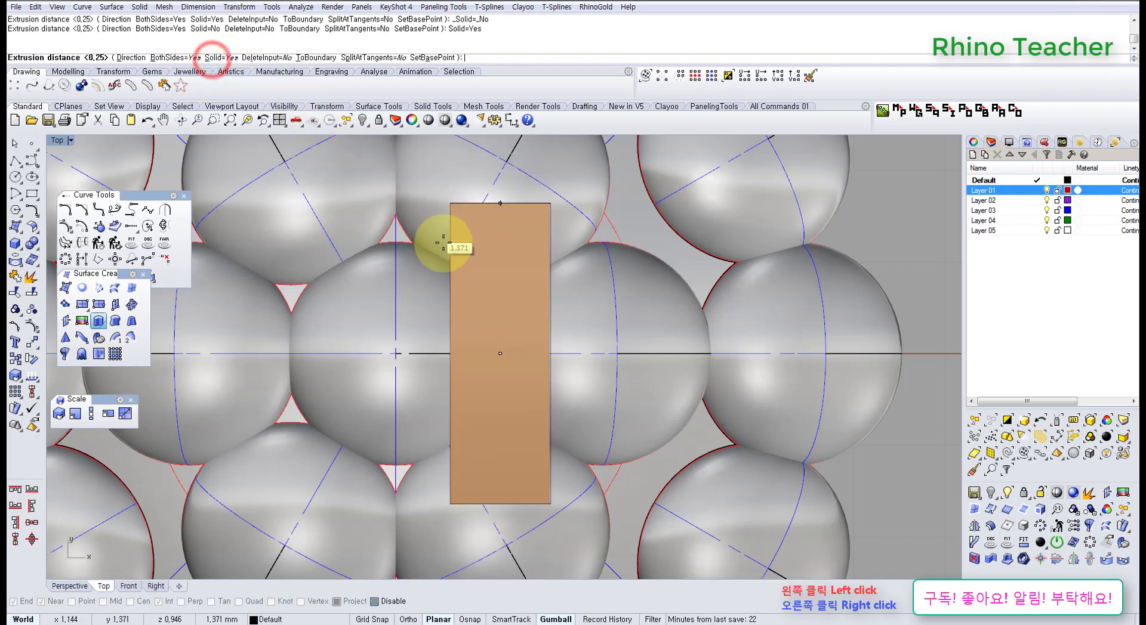
{"action": "type", "text": ",25"}
{"action": "key", "text": "Return"}
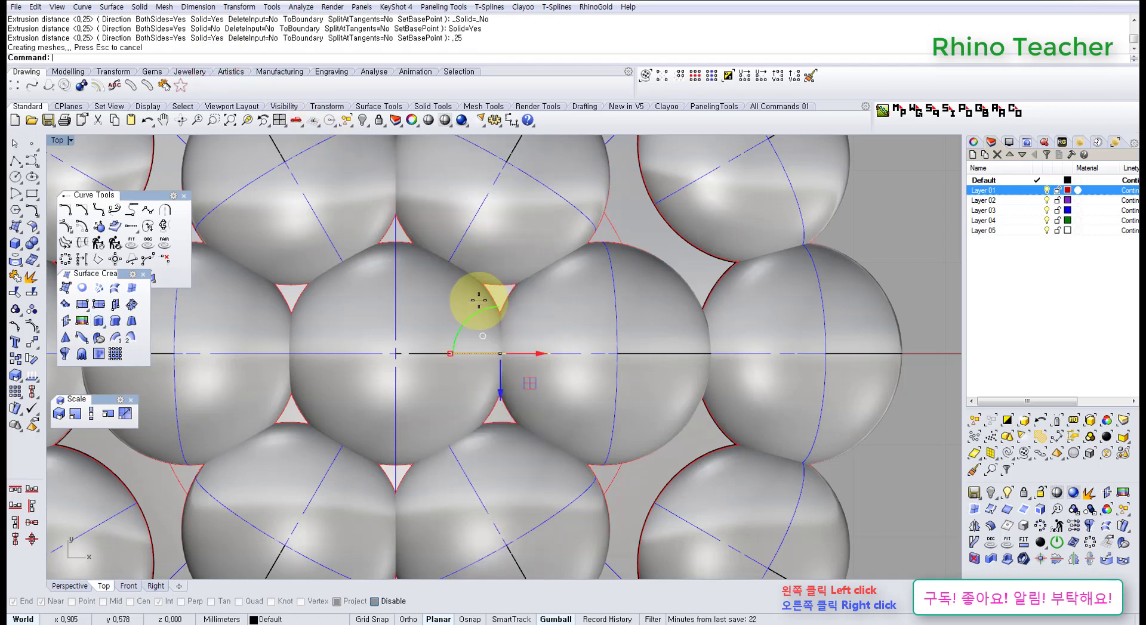
{"action": "key", "text": "Delete"}
Step: Polar array the rib around the origin with 3 items over 360 degrees
{"action": "key", "text": "ctrl+F4"}
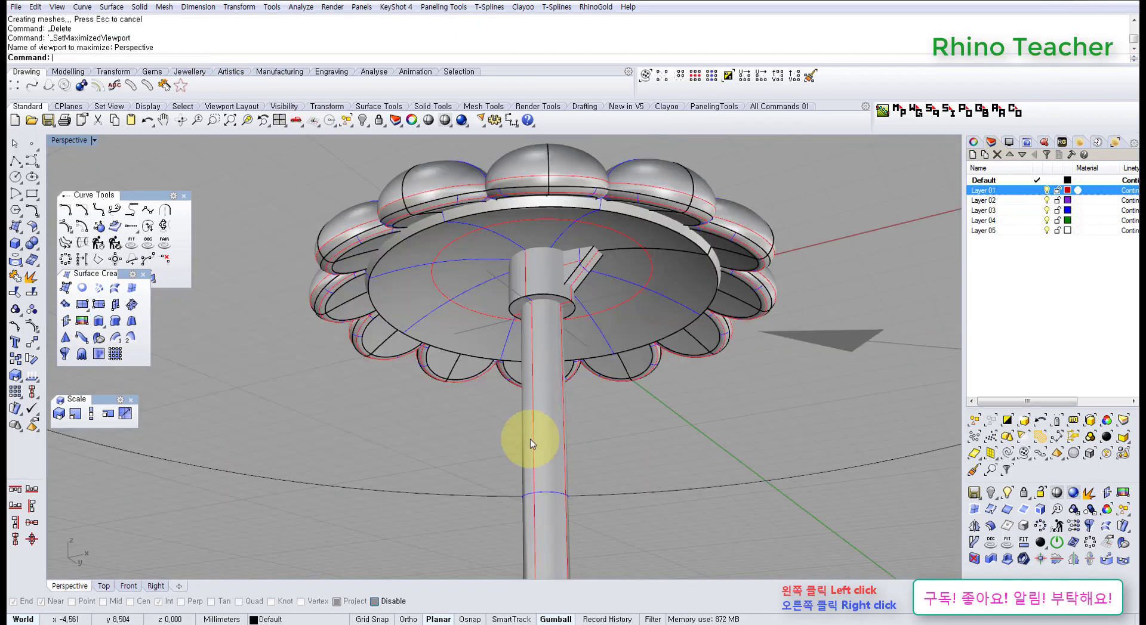
{"action": "right_click_drag", "start_coordinate": [549, 413], "coordinate": [511, 317]}
{"action": "scroll", "coordinate": [599, 259], "scroll_direction": "up", "scroll_amount": 12}
{"action": "scroll", "coordinate": [495, 320], "scroll_direction": "down", "scroll_amount": 6}
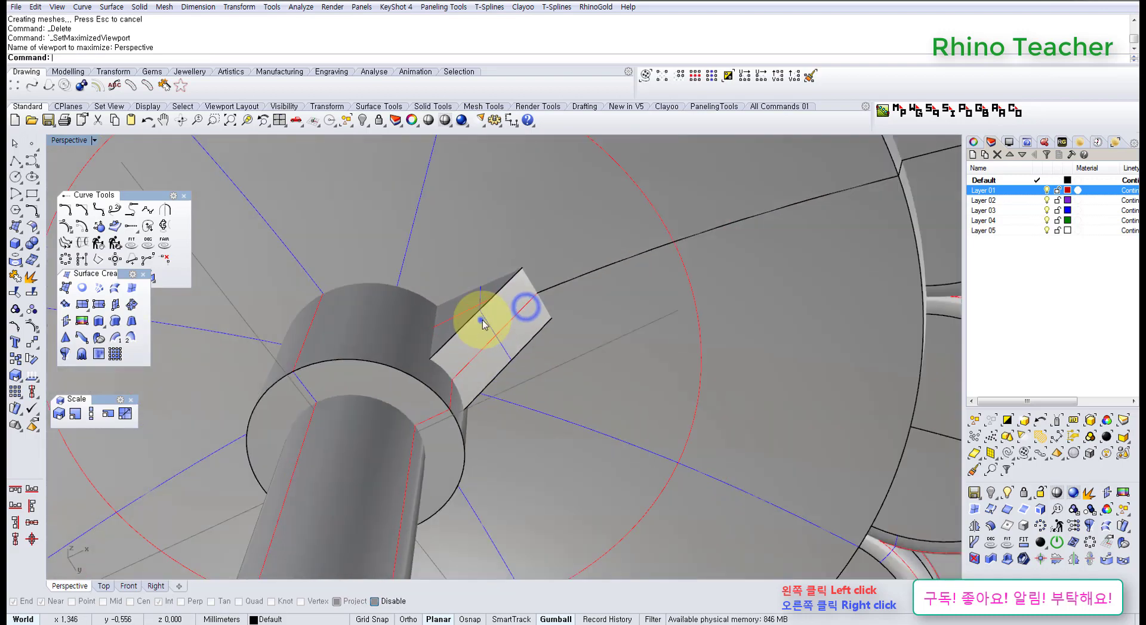
{"action": "left_click", "coordinate": [475, 322]}
{"action": "right_click_drag", "start_coordinate": [467, 356], "coordinate": [489, 325]}
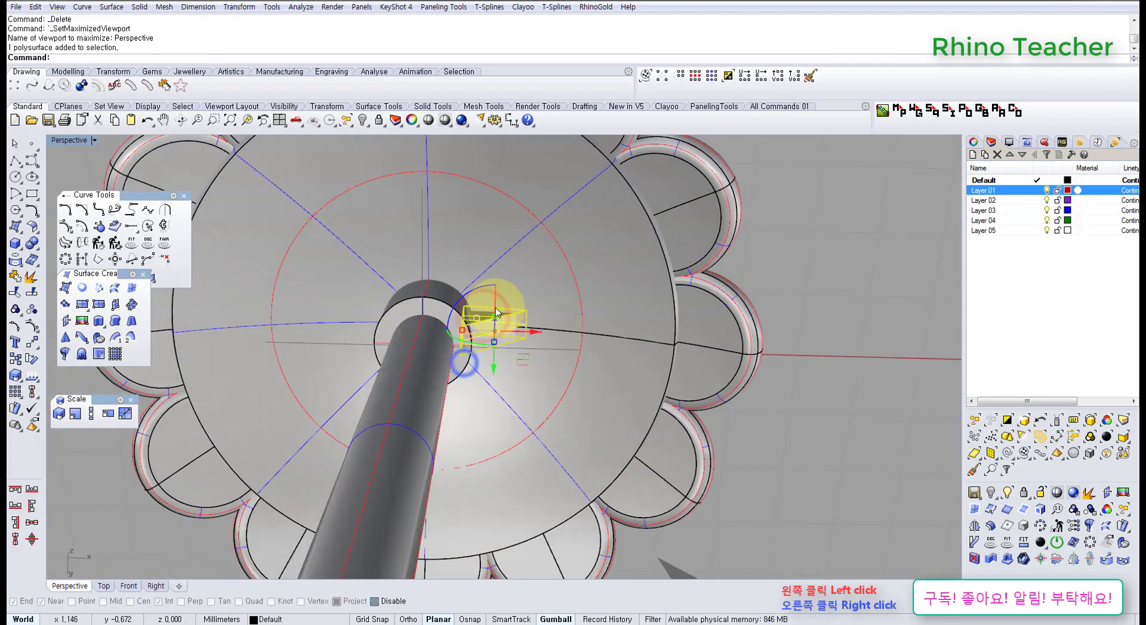
{"action": "middle_click", "coordinate": [488, 319]}
{"action": "left_click", "coordinate": [489, 309]}
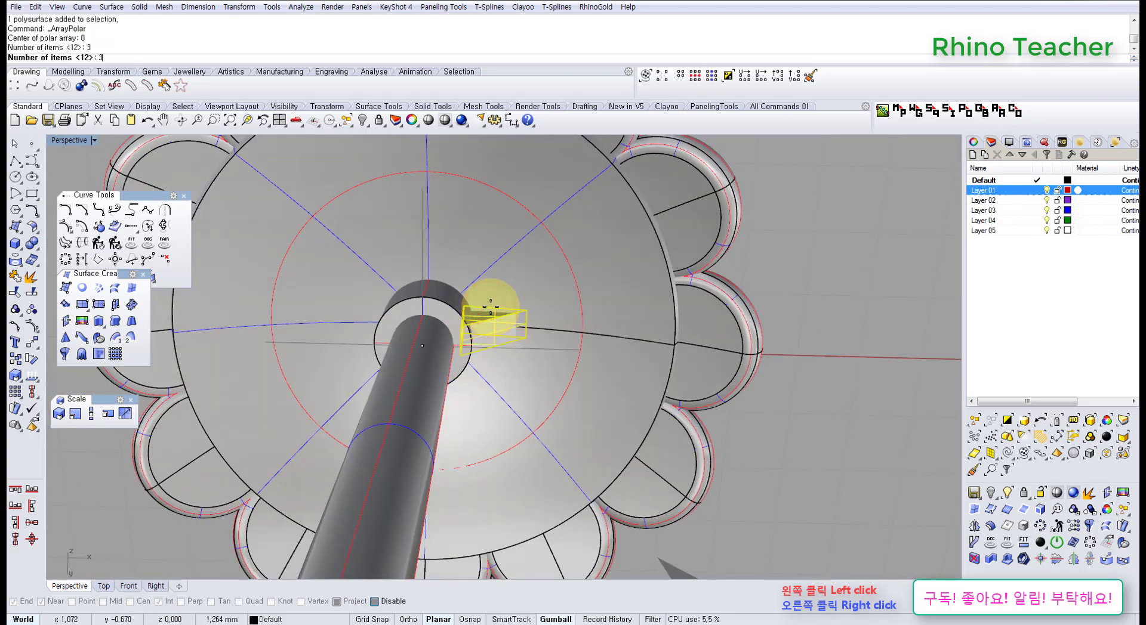
{"action": "key", "text": "Return"}
{"action": "key", "text": "Return"}
Step: Group all solids of the beaded centre together with its post, socket cylinder and ribs
{"action": "scroll", "coordinate": [491, 307], "scroll_direction": "down", "scroll_amount": 5}
{"action": "right_click_drag", "start_coordinate": [461, 320], "coordinate": [442, 439]}
{"action": "scroll", "coordinate": [454, 342], "scroll_direction": "down", "scroll_amount": 6}
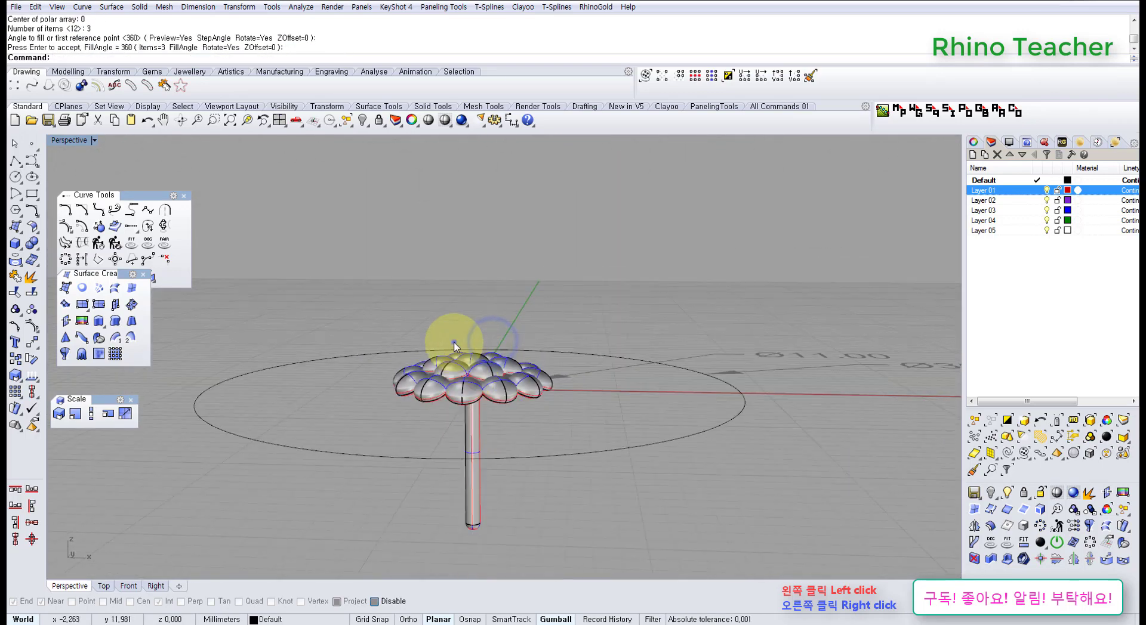
{"action": "right_click_drag", "start_coordinate": [453, 346], "coordinate": [570, 475]}
{"action": "left_click_drag", "start_coordinate": [525, 454], "coordinate": [307, 324]}
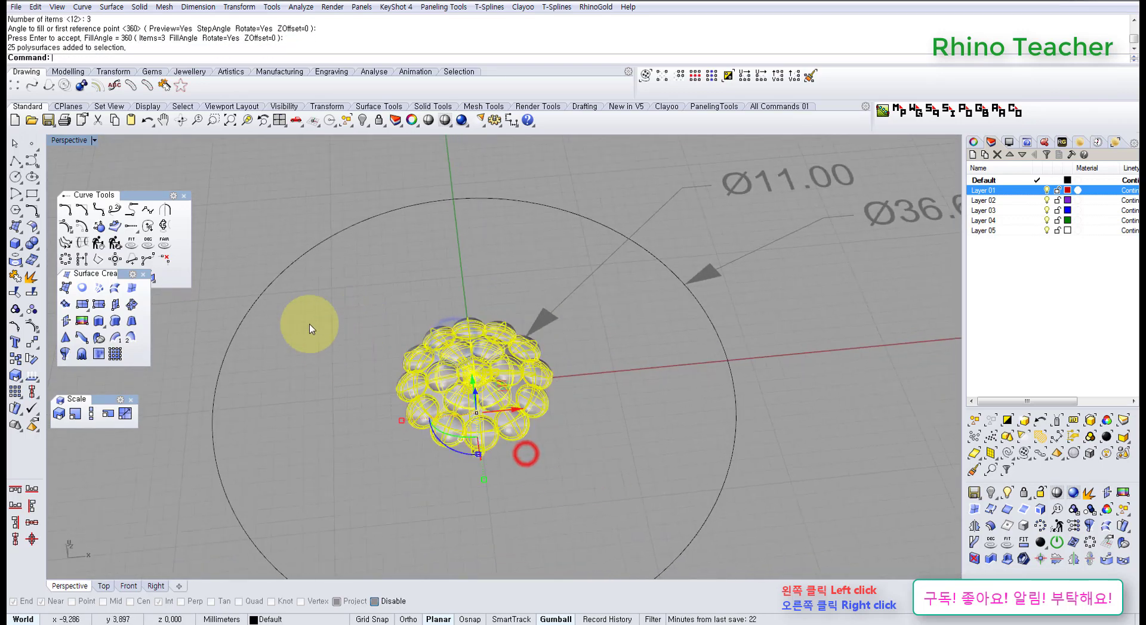
{"action": "left_click", "coordinate": [14, 309]}
{"action": "left_click", "coordinate": [351, 306]}
{"action": "right_click_drag", "start_coordinate": [412, 306], "coordinate": [396, 366]}
Step: In the top view, draw a straight guide line from the origin vertically down past the large circle
{"action": "key", "text": "ctrl+F1"}
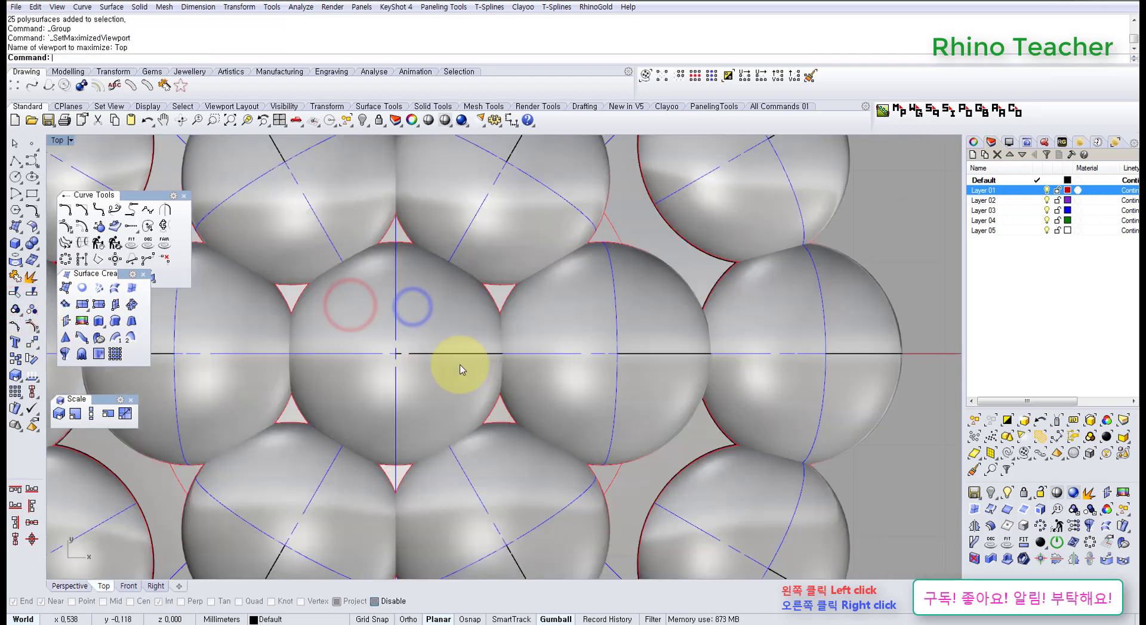
{"action": "scroll", "coordinate": [461, 367], "scroll_direction": "down", "scroll_amount": 20}
{"action": "right_click_drag", "start_coordinate": [489, 452], "coordinate": [482, 367]}
{"action": "scroll", "coordinate": [483, 366], "scroll_direction": "up", "scroll_amount": 6}
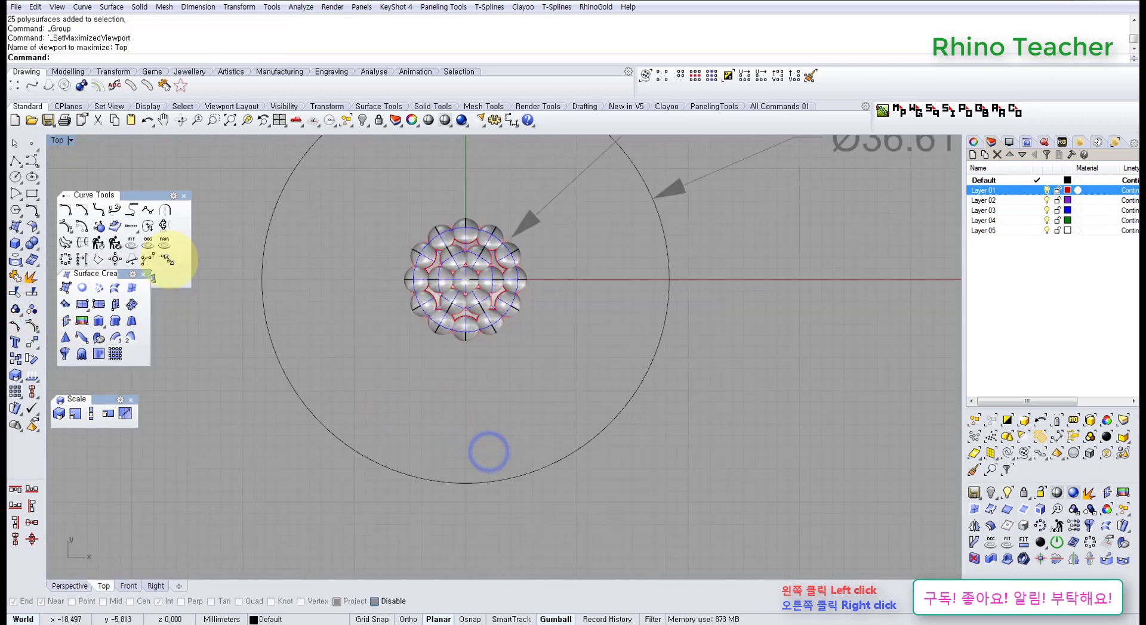
{"action": "left_click", "coordinate": [14, 162]}
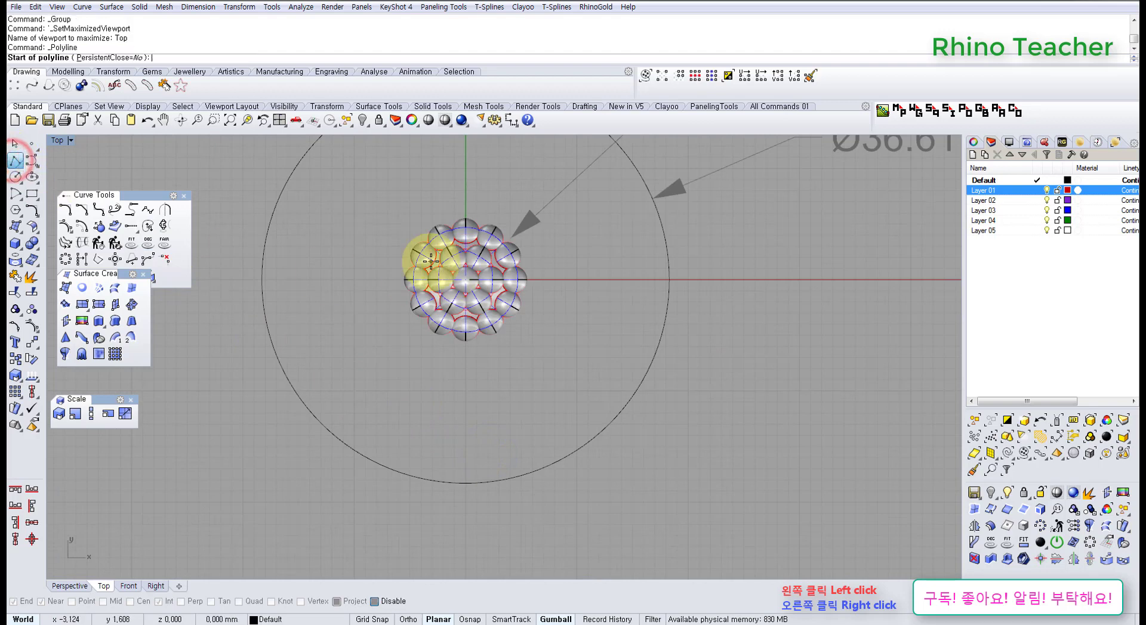
{"action": "type", "text": "0"}
{"action": "key", "text": "Return"}
{"action": "scroll", "coordinate": [404, 384], "scroll_direction": "down", "scroll_amount": 2}
{"action": "right_click_drag", "start_coordinate": [404, 384], "coordinate": [402, 264]}
{"action": "left_click", "coordinate": [476, 416], "text": "shift"}
{"action": "key", "text": "Return"}
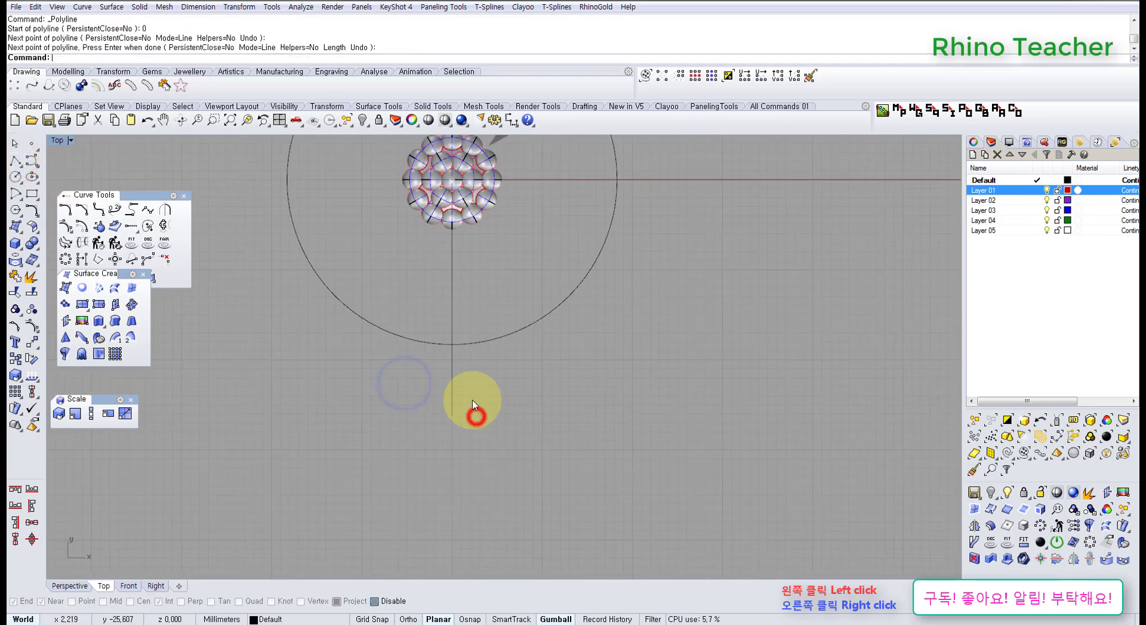
Step: Draw a degree-3 control-point curve from the guide line's intersection with the large circle to the origin as a left half-petal outline
{"action": "left_click", "coordinate": [34, 163]}
{"action": "scroll", "coordinate": [448, 299], "scroll_direction": "up", "scroll_amount": 5}
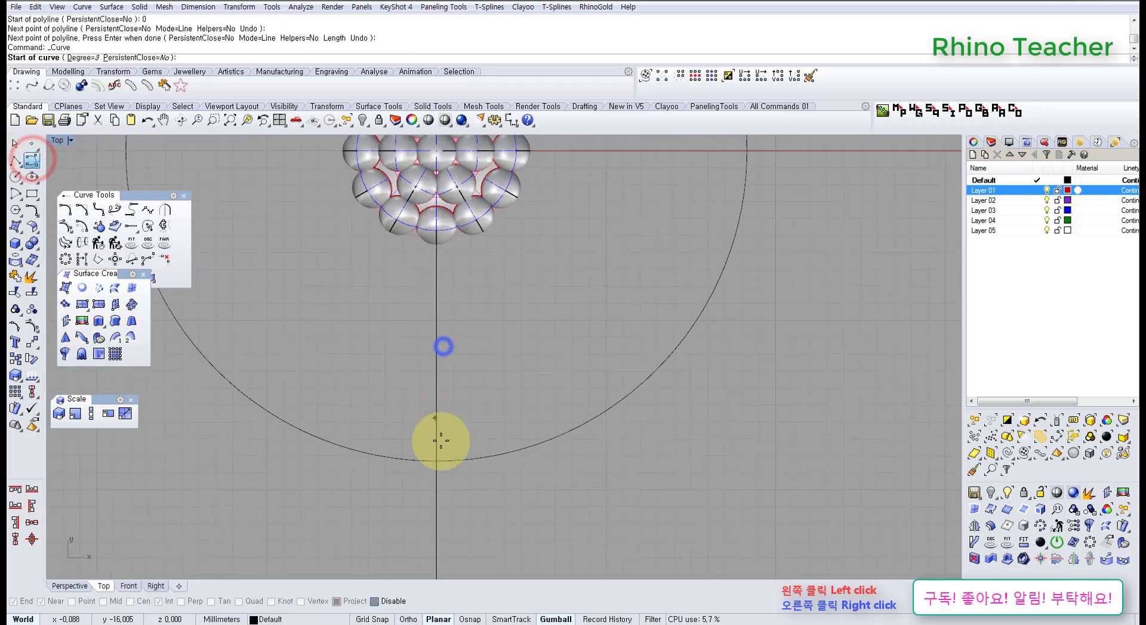
{"action": "left_click", "coordinate": [435, 485]}
{"action": "scroll", "coordinate": [403, 488], "scroll_direction": "up", "scroll_amount": 2}
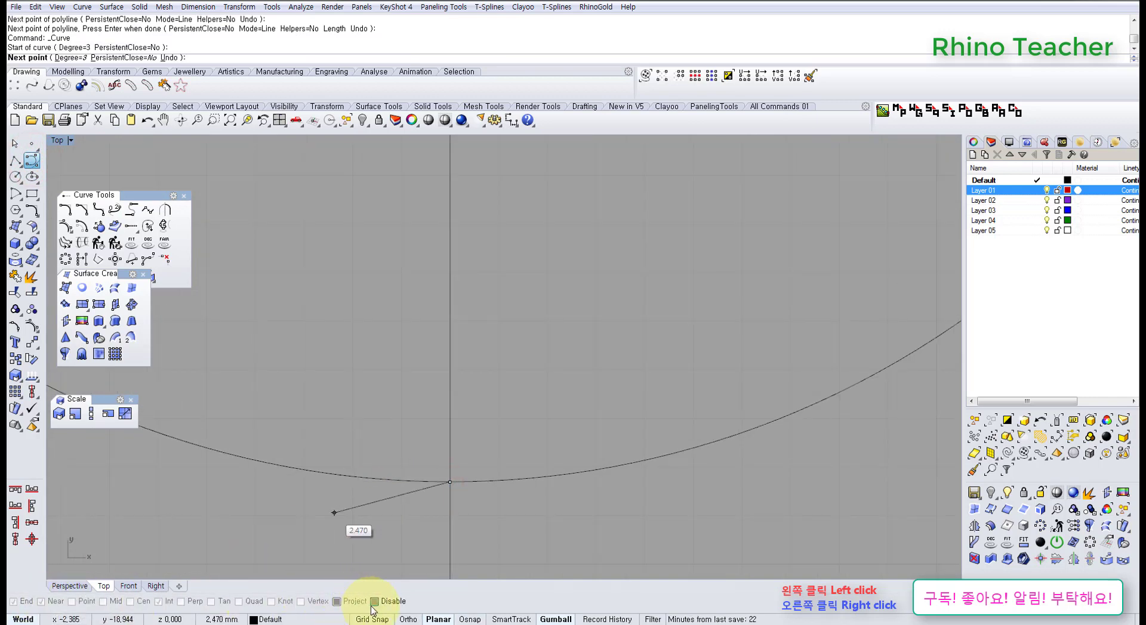
{"action": "left_click", "coordinate": [41, 601]}
{"action": "scroll", "coordinate": [399, 485], "scroll_direction": "up", "scroll_amount": 1}
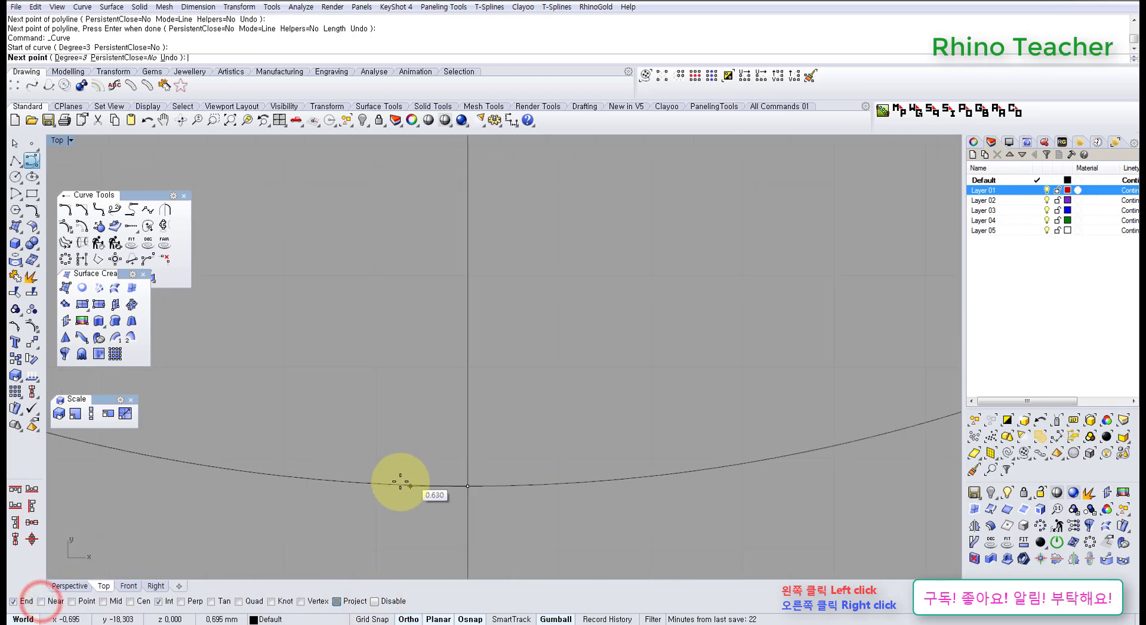
{"action": "left_click", "coordinate": [397, 487]}
{"action": "scroll", "coordinate": [382, 412], "scroll_direction": "down", "scroll_amount": 4}
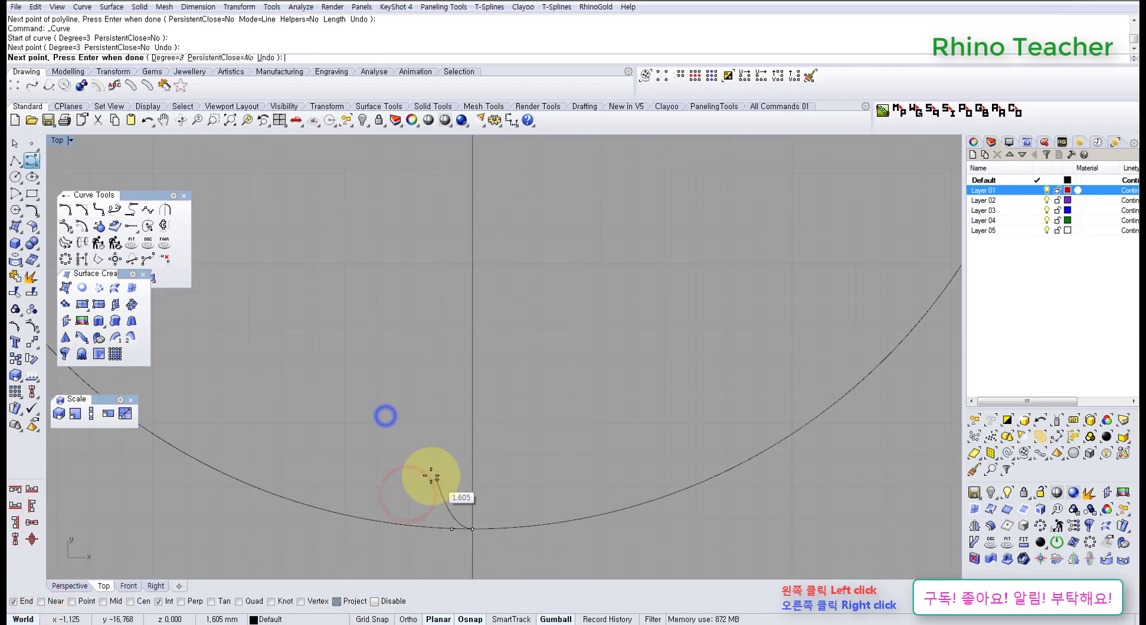
{"action": "left_click", "coordinate": [414, 458]}
{"action": "left_click", "coordinate": [381, 325]}
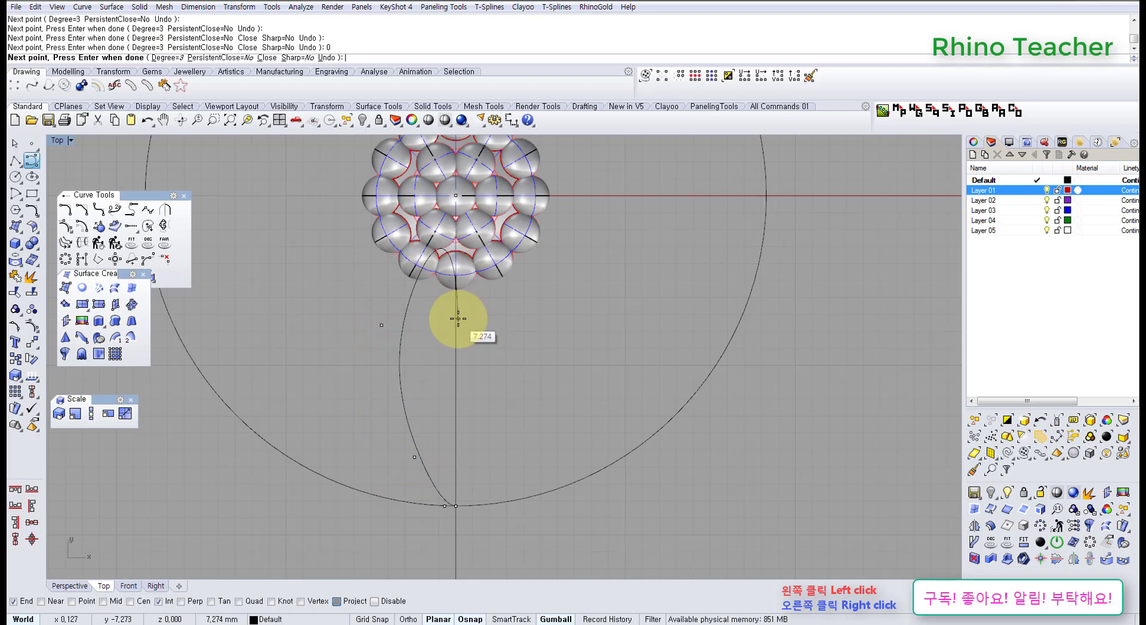
{"action": "scroll", "coordinate": [441, 382], "scroll_direction": "up", "scroll_amount": 5}
Step: Reshape the half-petal curve by moving its lower middle control point outward and its upper one slightly inward
{"action": "left_click_drag", "start_coordinate": [427, 380], "coordinate": [352, 453]}
{"action": "scroll", "coordinate": [358, 454], "scroll_direction": "down", "scroll_amount": 3}
{"action": "right_click_drag", "start_coordinate": [361, 455], "coordinate": [394, 349]}
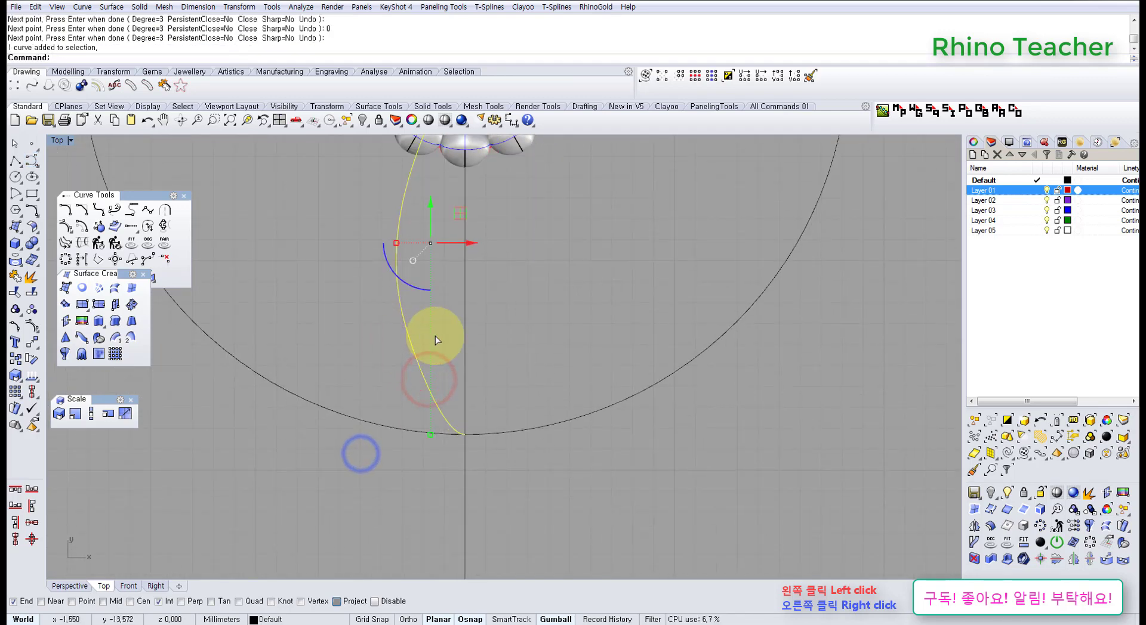
{"action": "key", "text": "F10"}
{"action": "left_click_drag", "start_coordinate": [433, 356], "coordinate": [427, 363]}
{"action": "left_click", "coordinate": [443, 293]}
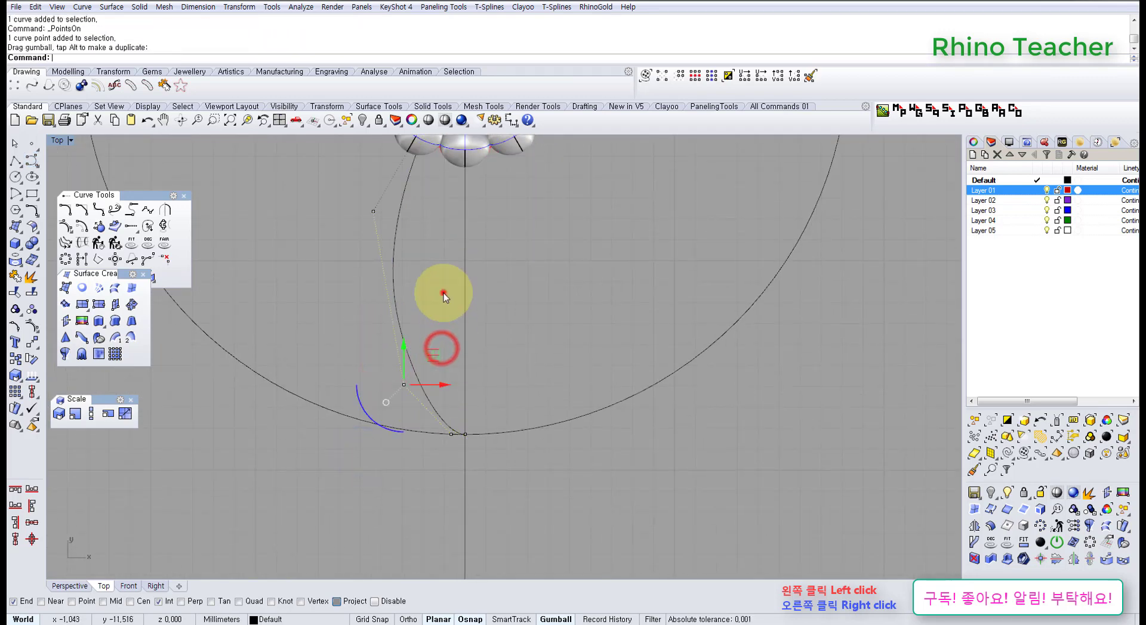
{"action": "right_click_drag", "start_coordinate": [427, 235], "coordinate": [453, 286]}
{"action": "left_click_drag", "start_coordinate": [428, 235], "coordinate": [436, 238]}
{"action": "key", "text": "Escape"}
Step: Mirror a copy of the half-petal curve across the vertical axis through the origin, with history recording on
{"action": "left_click_drag", "start_coordinate": [438, 324], "coordinate": [402, 365]}
{"action": "middle_click", "coordinate": [520, 335]}
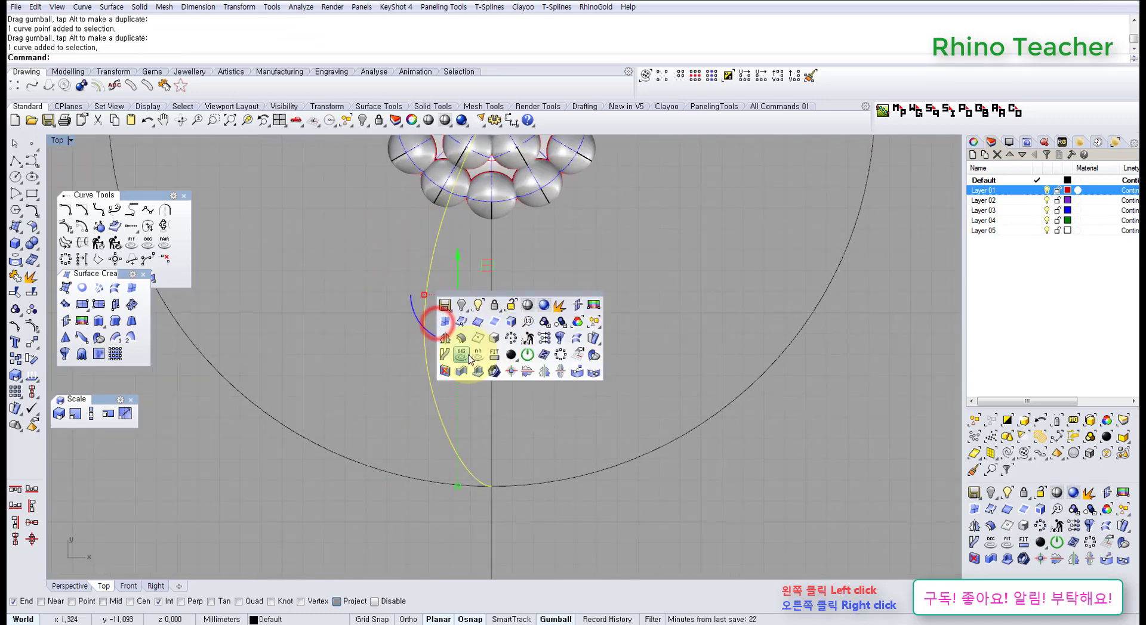
{"action": "left_click", "coordinate": [508, 339]}
{"action": "middle_click", "coordinate": [452, 334]}
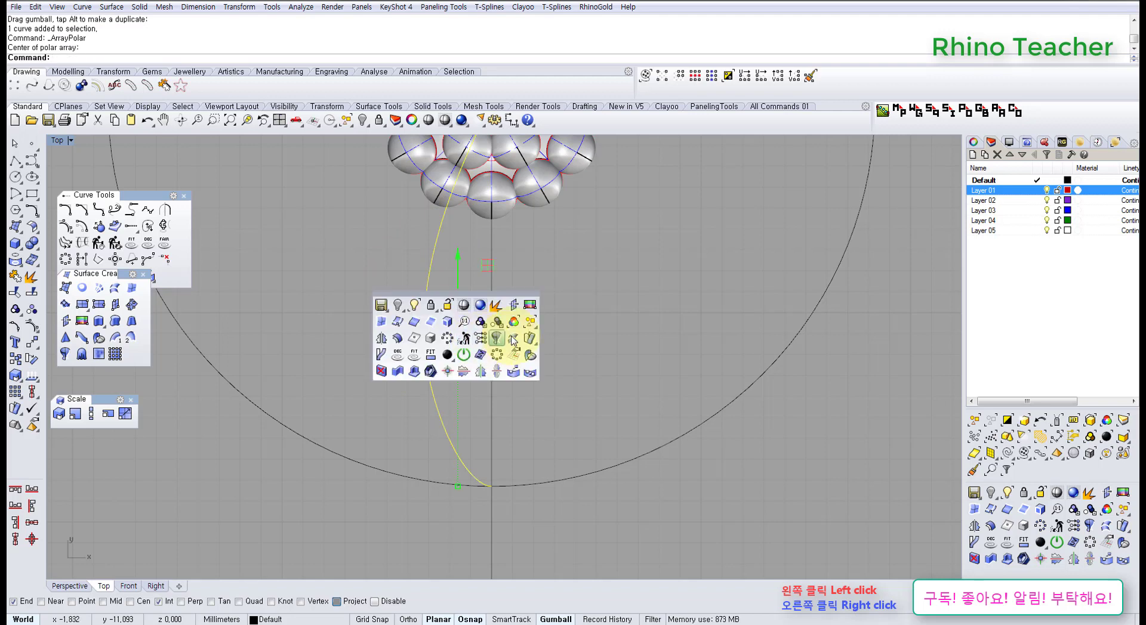
{"action": "left_click", "coordinate": [382, 339]}
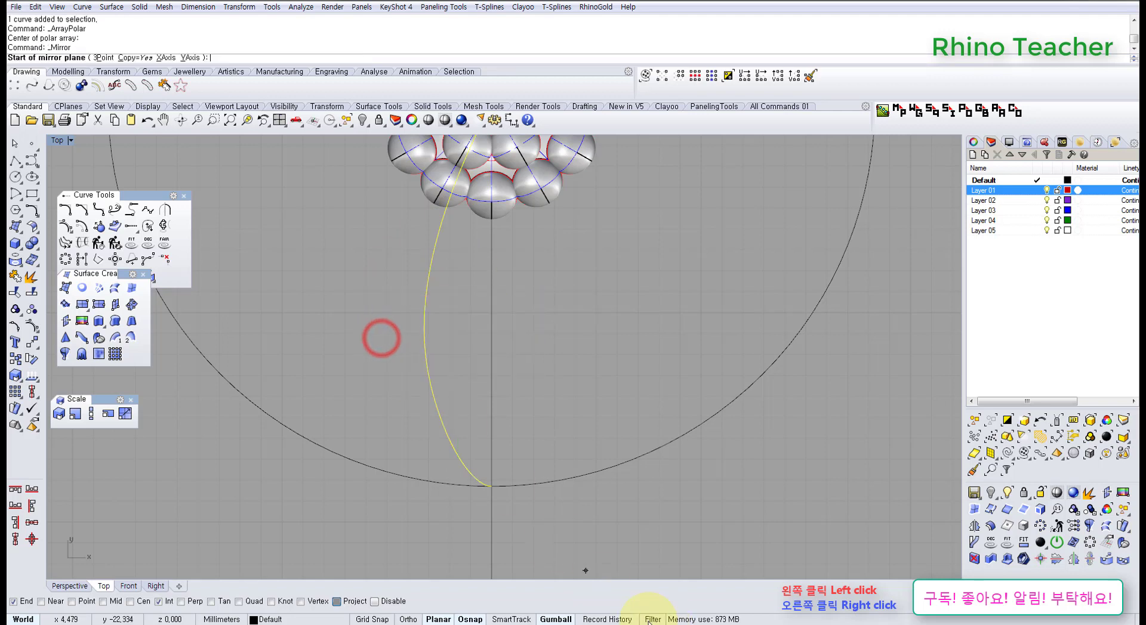
{"action": "type", "text": "0"}
{"action": "key", "text": "Return"}
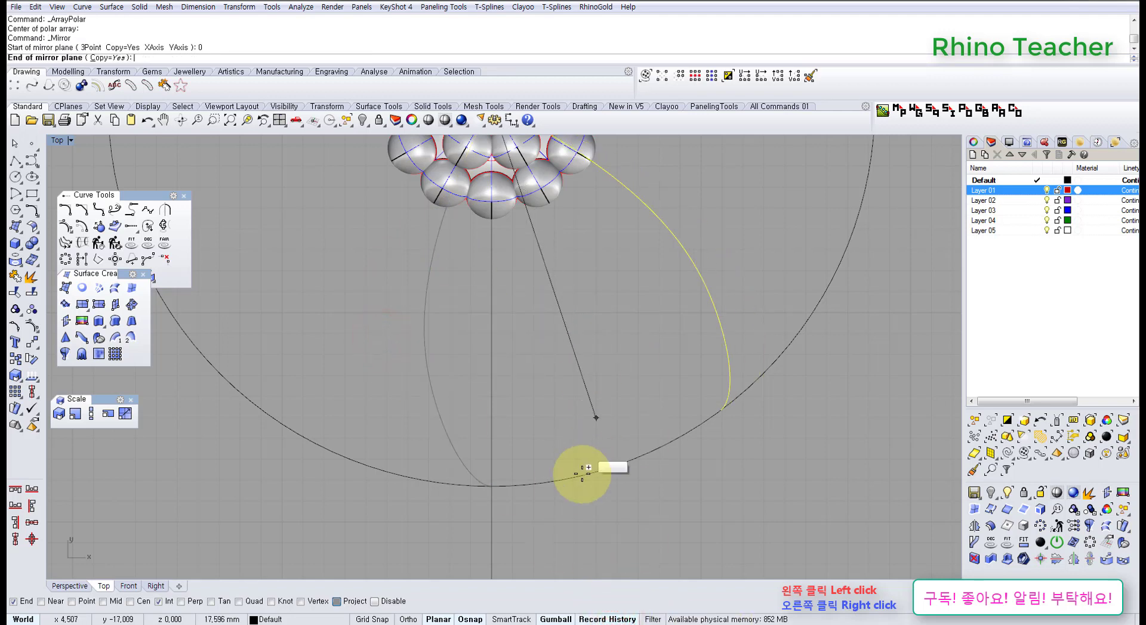
{"action": "left_click", "coordinate": [563, 489]}
Step: Polar array both petal halves around the origin with 12 items over 360 degrees, with history recording on
{"action": "left_click_drag", "start_coordinate": [595, 381], "coordinate": [497, 390], "text": "shift"}
{"action": "middle_click", "coordinate": [496, 390]}
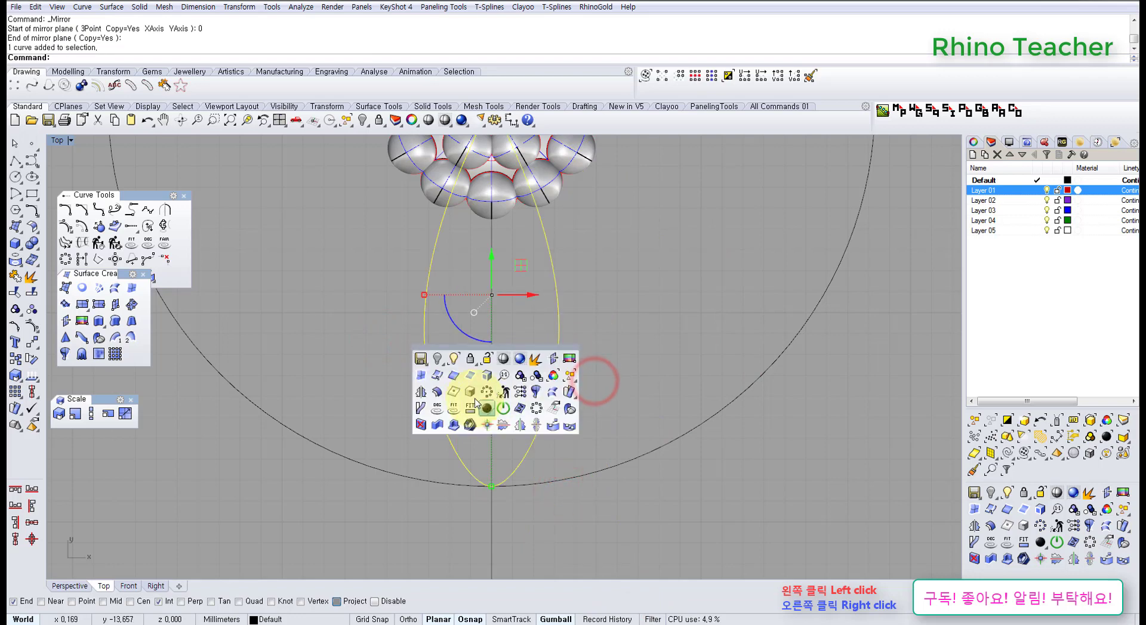
{"action": "left_click", "coordinate": [485, 394]}
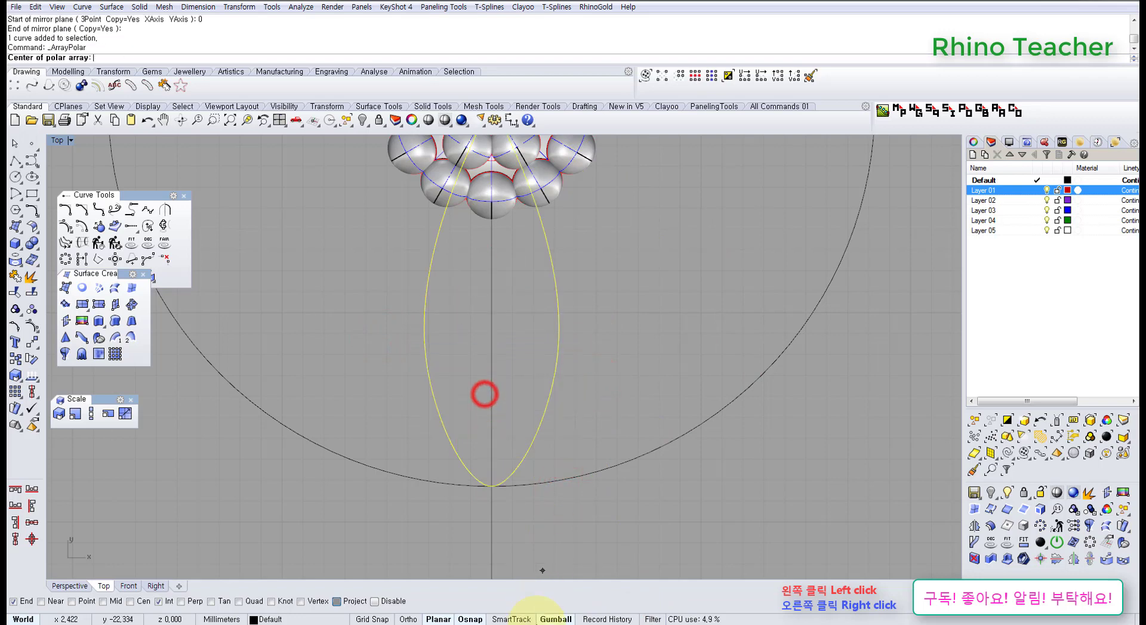
{"action": "left_click", "coordinate": [583, 620]}
{"action": "scroll", "coordinate": [519, 341], "scroll_direction": "down", "scroll_amount": 4}
{"action": "key", "text": "Return"}
{"action": "key", "text": "Return"}
{"action": "key", "text": "Return"}
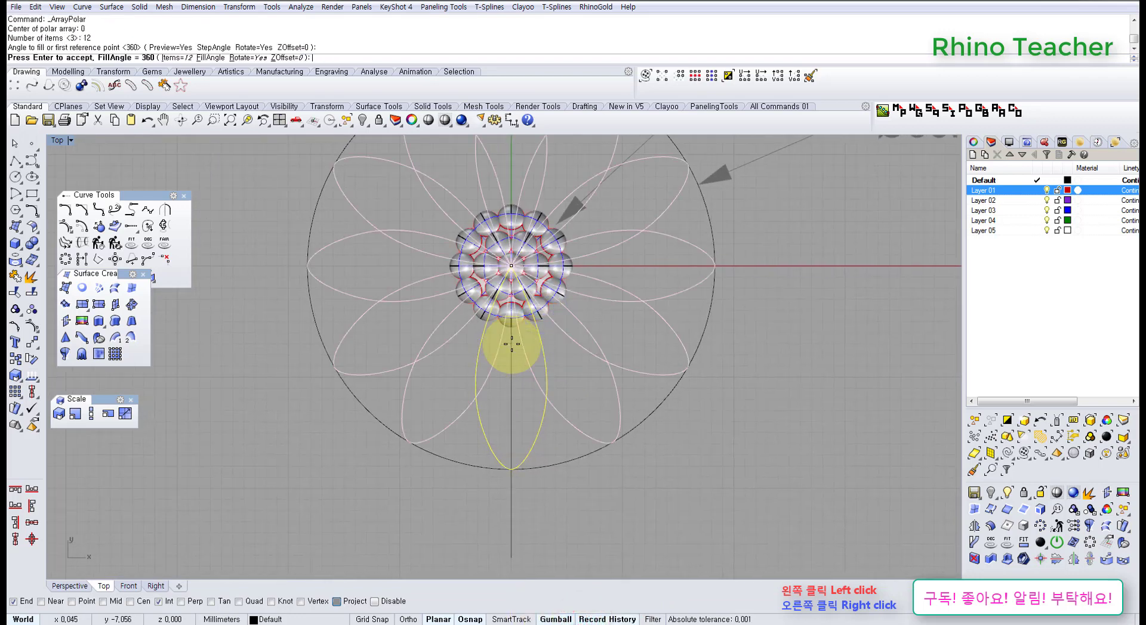
Step: Show the control points of the original left half-petal curve and lock all other objects
{"action": "scroll", "coordinate": [493, 373], "scroll_direction": "up", "scroll_amount": 8}
{"action": "right_click_drag", "start_coordinate": [477, 425], "coordinate": [492, 355]}
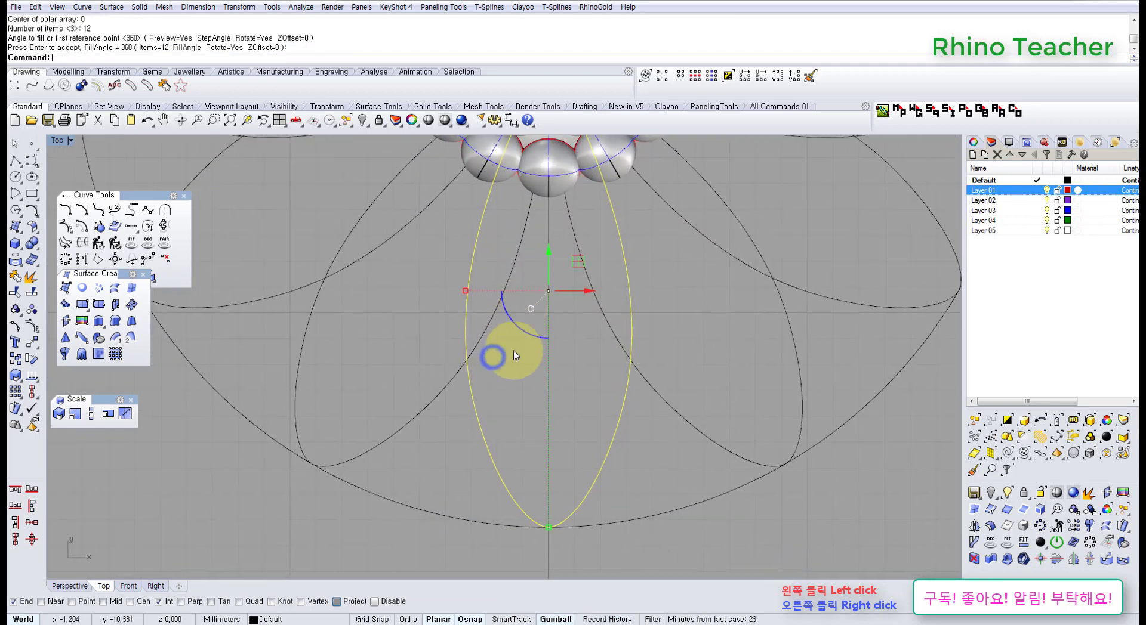
{"action": "left_click", "coordinate": [517, 385]}
{"action": "left_click_drag", "start_coordinate": [507, 421], "coordinate": [479, 468]}
{"action": "key", "text": "F10"}
{"action": "scroll", "coordinate": [541, 374], "scroll_direction": "down", "scroll_amount": 6}
{"action": "right_click_drag", "start_coordinate": [540, 338], "coordinate": [519, 374]}
{"action": "left_click_drag", "start_coordinate": [782, 528], "coordinate": [360, 226]}
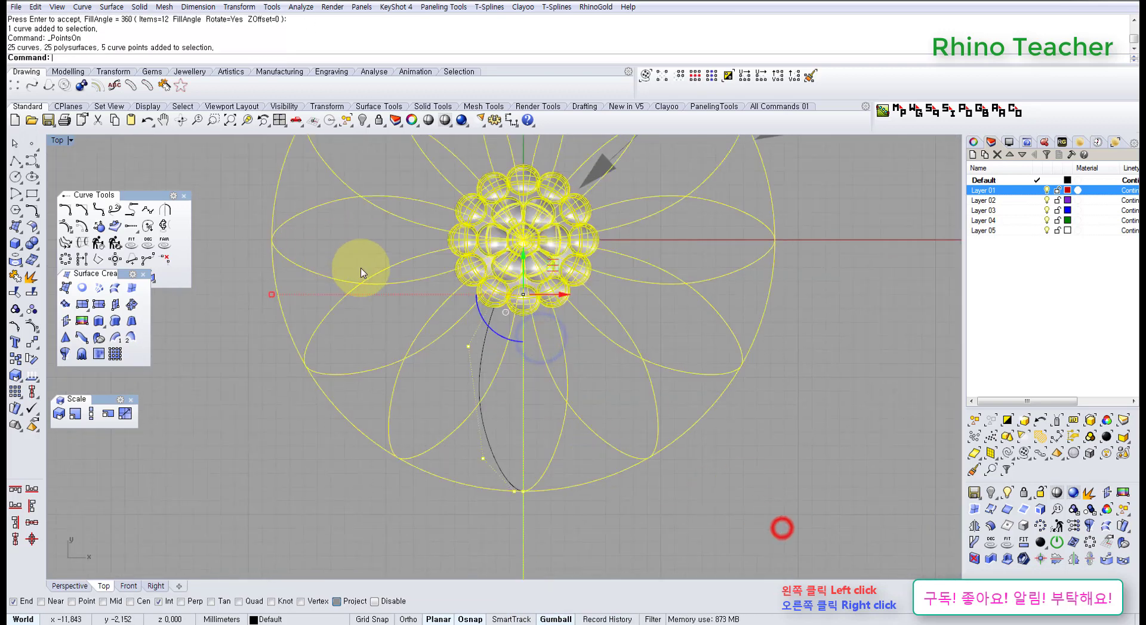
{"action": "left_click", "coordinate": [379, 121]}
Step: Move the curve's two middle control points slightly inward together to narrow all the petals
{"action": "scroll", "coordinate": [453, 334], "scroll_direction": "up", "scroll_amount": 3}
{"action": "left_click_drag", "start_coordinate": [391, 272], "coordinate": [468, 479]}
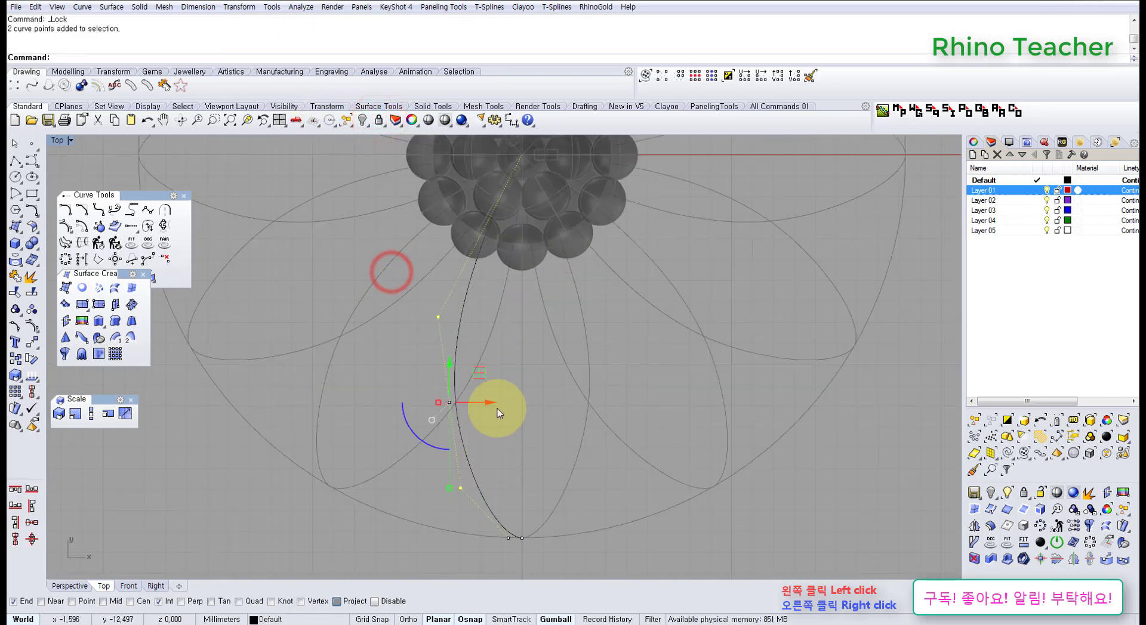
{"action": "left_click_drag", "start_coordinate": [499, 411], "coordinate": [499, 411]}
{"action": "left_click", "coordinate": [541, 414]}
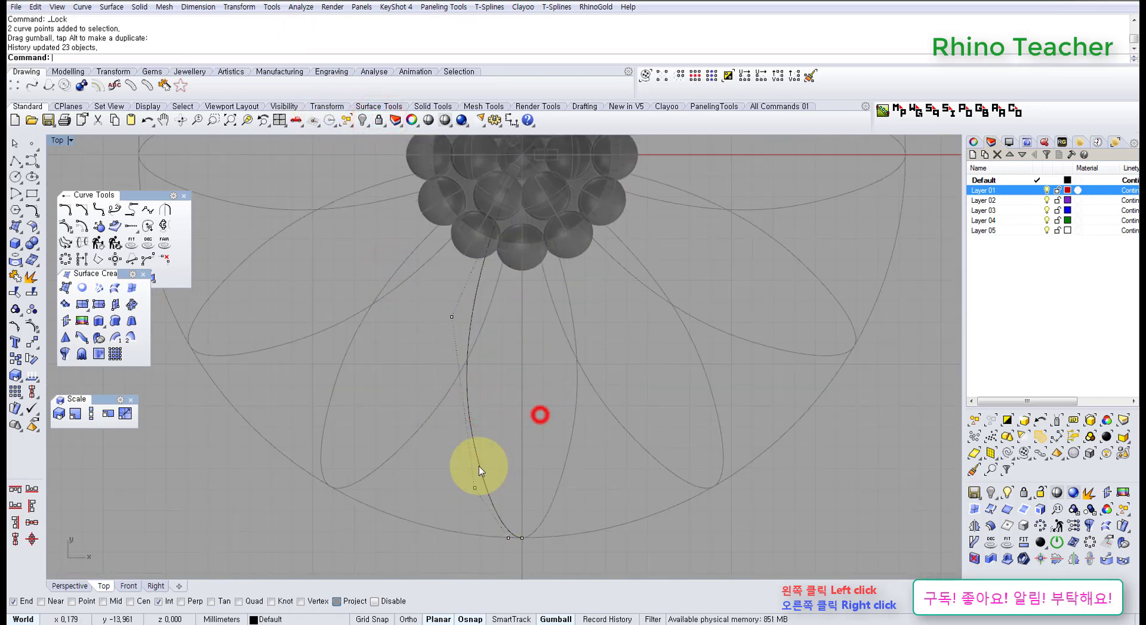
Step: Move the half-petal curve's upper middle control point towards the petal tip so all the petals update
{"action": "left_click_drag", "start_coordinate": [455, 452], "coordinate": [502, 466]}
{"action": "left_click", "coordinate": [537, 425]}
{"action": "scroll", "coordinate": [570, 392], "scroll_direction": "down", "scroll_amount": 4}
{"action": "right_click_drag", "start_coordinate": [573, 390], "coordinate": [528, 251]}
{"action": "scroll", "coordinate": [492, 345], "scroll_direction": "up", "scroll_amount": 12}
{"action": "left_click_drag", "start_coordinate": [441, 344], "coordinate": [488, 388]}
{"action": "scroll", "coordinate": [522, 303], "scroll_direction": "down", "scroll_amount": 12}
{"action": "right_click_drag", "start_coordinate": [542, 217], "coordinate": [539, 491]}
{"action": "left_click_drag", "start_coordinate": [441, 302], "coordinate": [506, 368]}
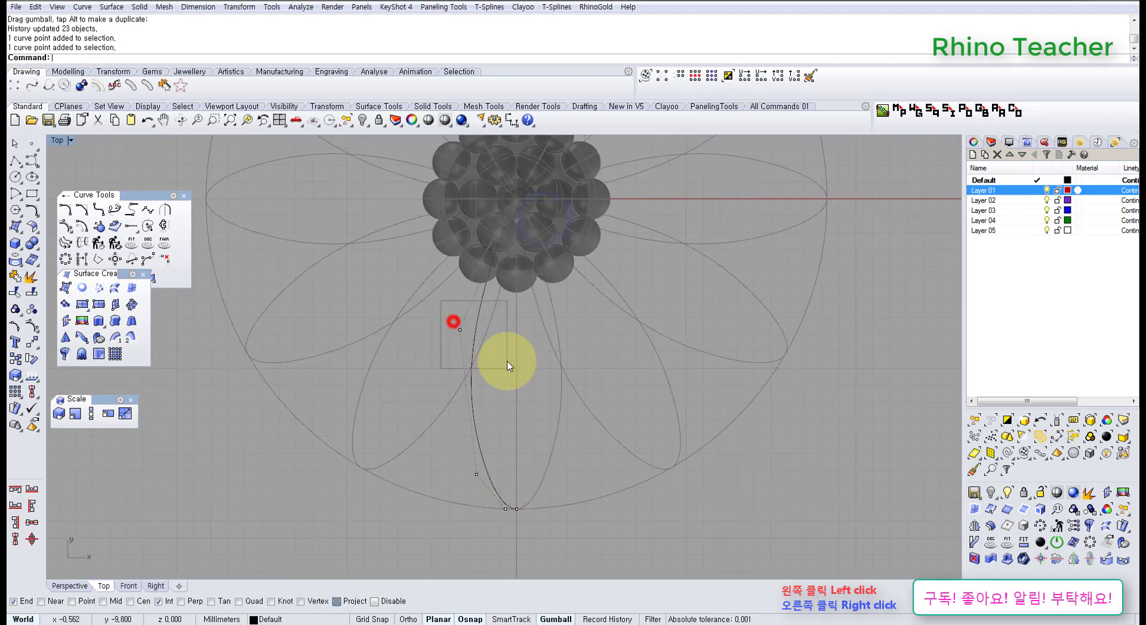
{"action": "scroll", "coordinate": [495, 352], "scroll_direction": "up", "scroll_amount": 2}
{"action": "left_click_drag", "start_coordinate": [474, 312], "coordinate": [476, 315]}
{"action": "scroll", "coordinate": [504, 334], "scroll_direction": "down", "scroll_amount": 5}
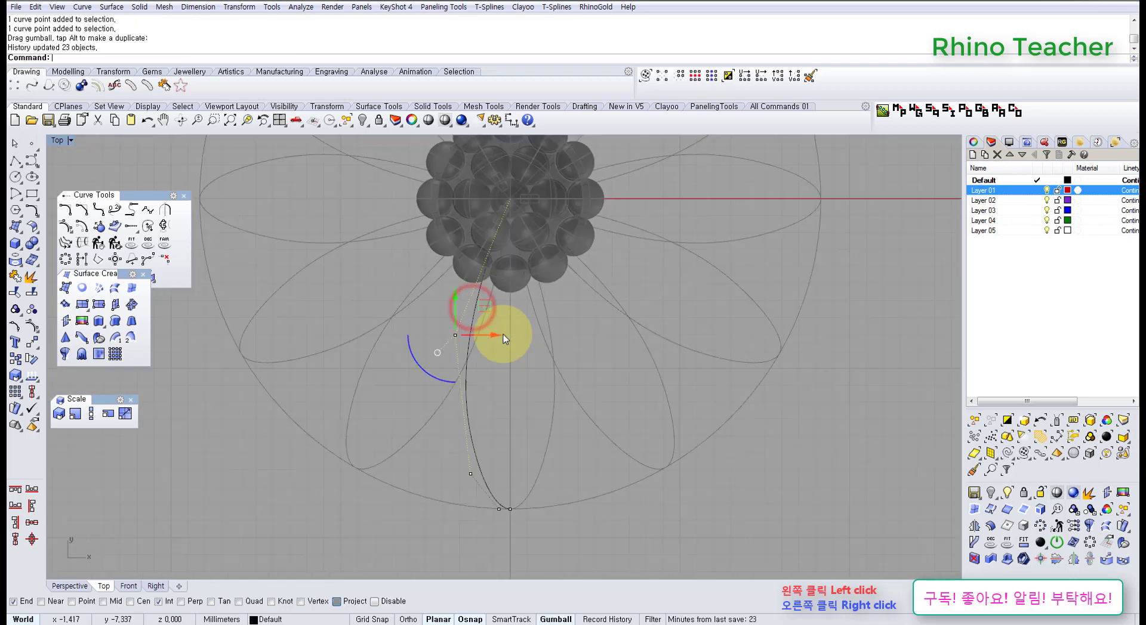
{"action": "scroll", "coordinate": [478, 366], "scroll_direction": "up", "scroll_amount": 5}
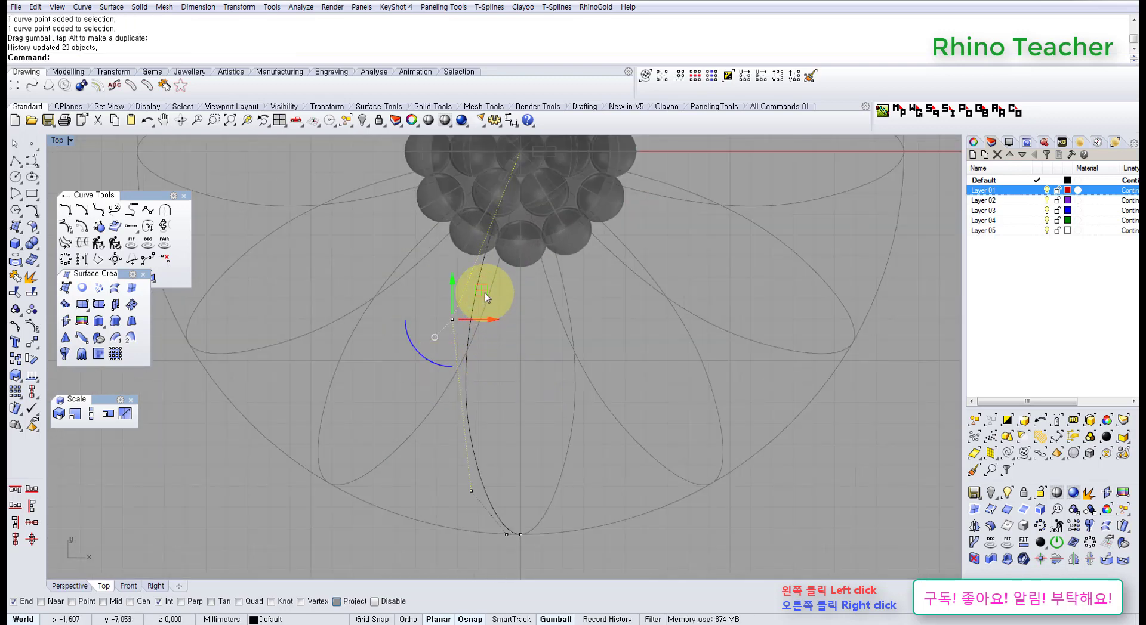
{"action": "left_click_drag", "start_coordinate": [474, 313], "coordinate": [476, 313]}
{"action": "left_click", "coordinate": [514, 382]}
{"action": "right_click_drag", "start_coordinate": [515, 436], "coordinate": [521, 369]}
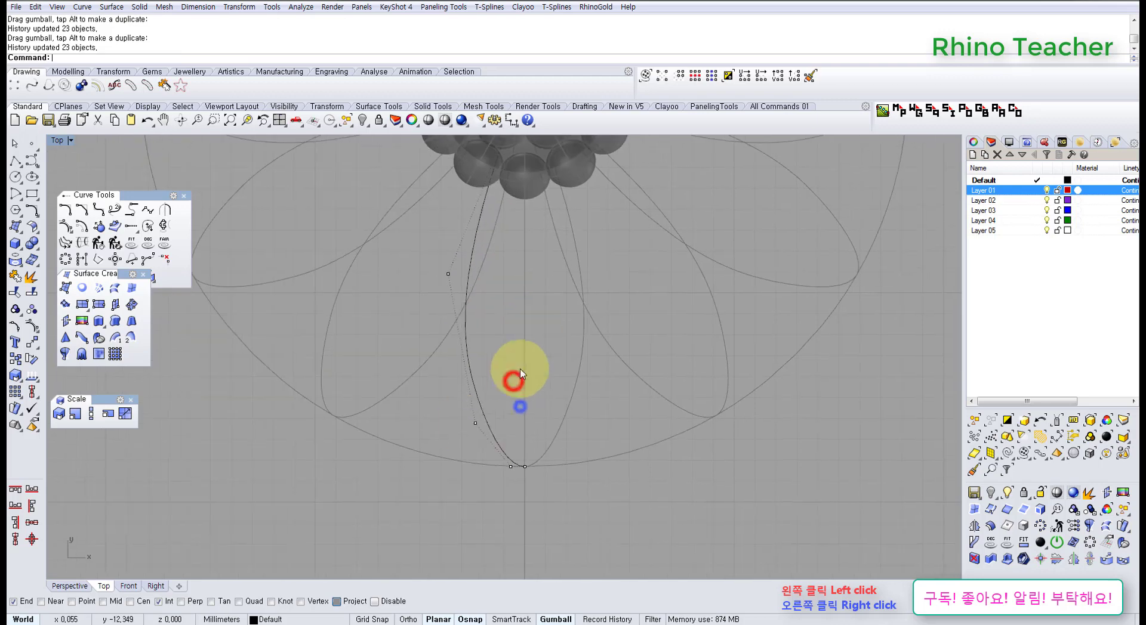
Step: Try moving the half-petal curve's lower middle control point slightly outward and up
{"action": "left_click_drag", "start_coordinate": [460, 406], "coordinate": [500, 441]}
{"action": "left_click_drag", "start_coordinate": [504, 395], "coordinate": [494, 388]}
{"action": "left_click", "coordinate": [524, 312]}
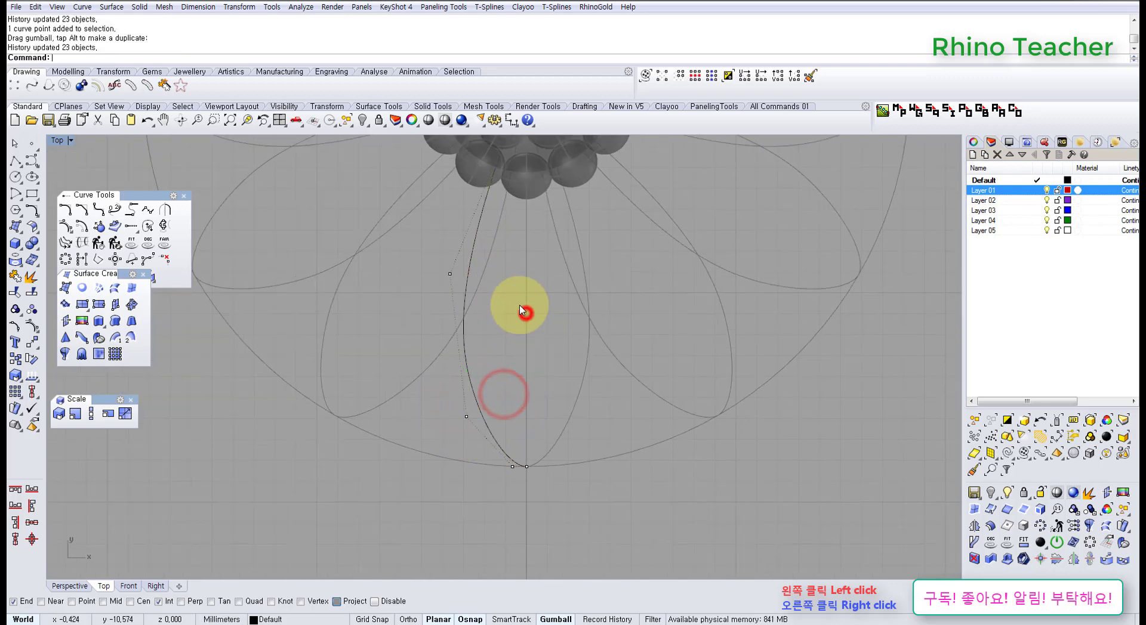
Step: Show the hidden reference flower beside the model for comparison, and undo that together with the last control-point move
{"action": "scroll", "coordinate": [524, 317], "scroll_direction": "down", "scroll_amount": 5}
{"action": "right_click_drag", "start_coordinate": [524, 320], "coordinate": [491, 381]}
{"action": "scroll", "coordinate": [523, 378], "scroll_direction": "down", "scroll_amount": 5}
{"action": "middle_click", "coordinate": [596, 388]}
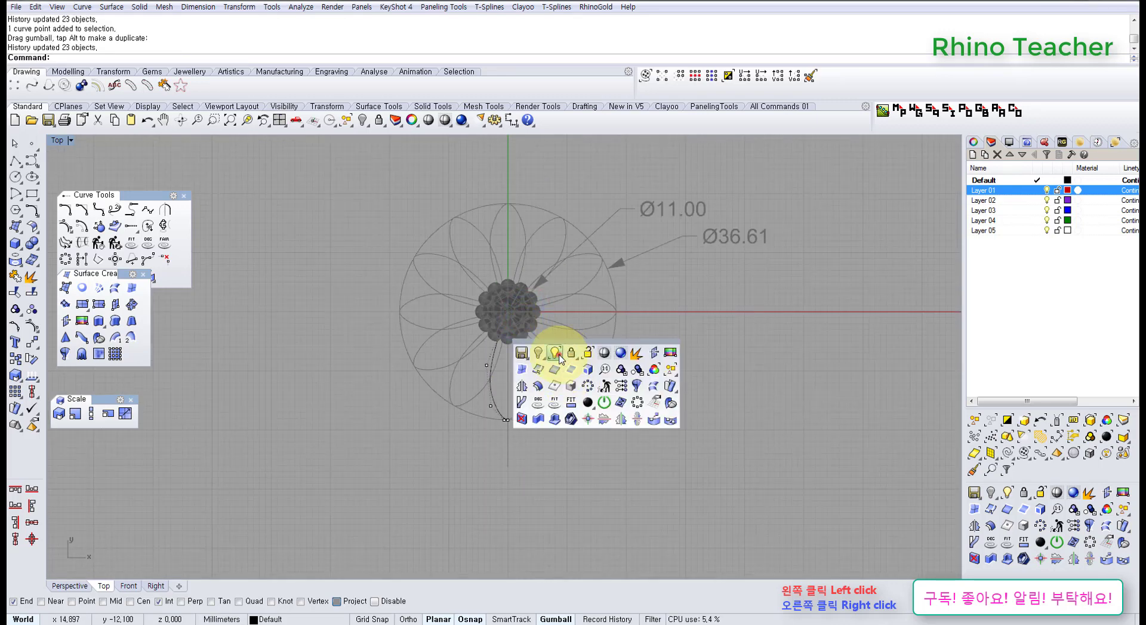
{"action": "left_click", "coordinate": [558, 355]}
{"action": "right_click_drag", "start_coordinate": [798, 391], "coordinate": [644, 389]}
{"action": "left_click_drag", "start_coordinate": [744, 448], "coordinate": [642, 337]}
{"action": "right_click", "coordinate": [642, 337]}
{"action": "scroll", "coordinate": [586, 418], "scroll_direction": "up", "scroll_amount": 2}
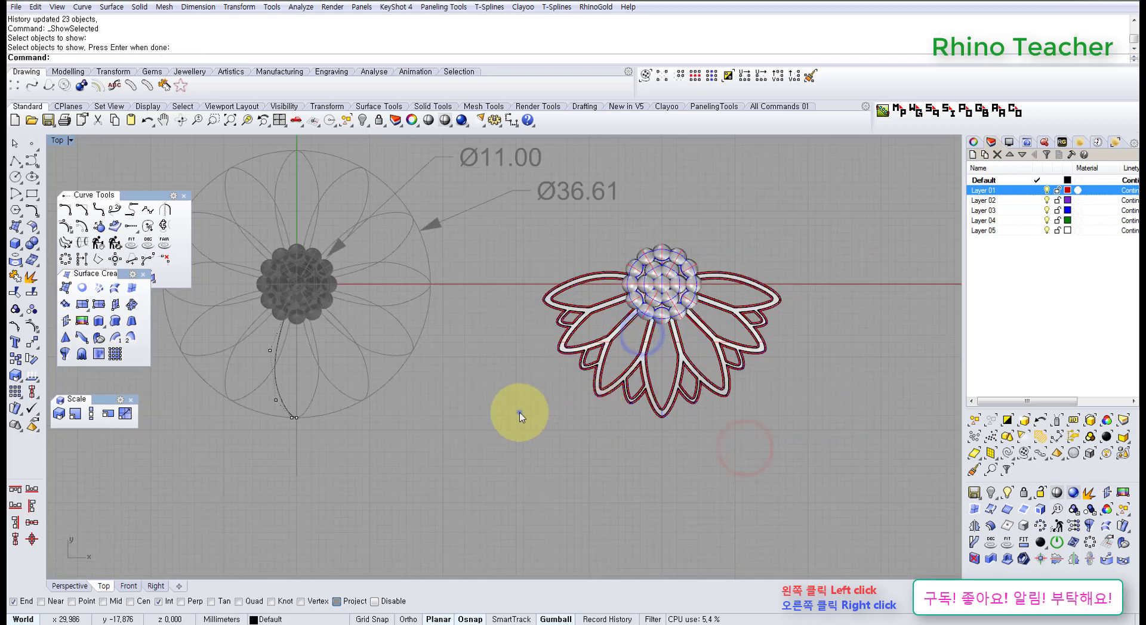
{"action": "right_click_drag", "start_coordinate": [519, 416], "coordinate": [597, 405]}
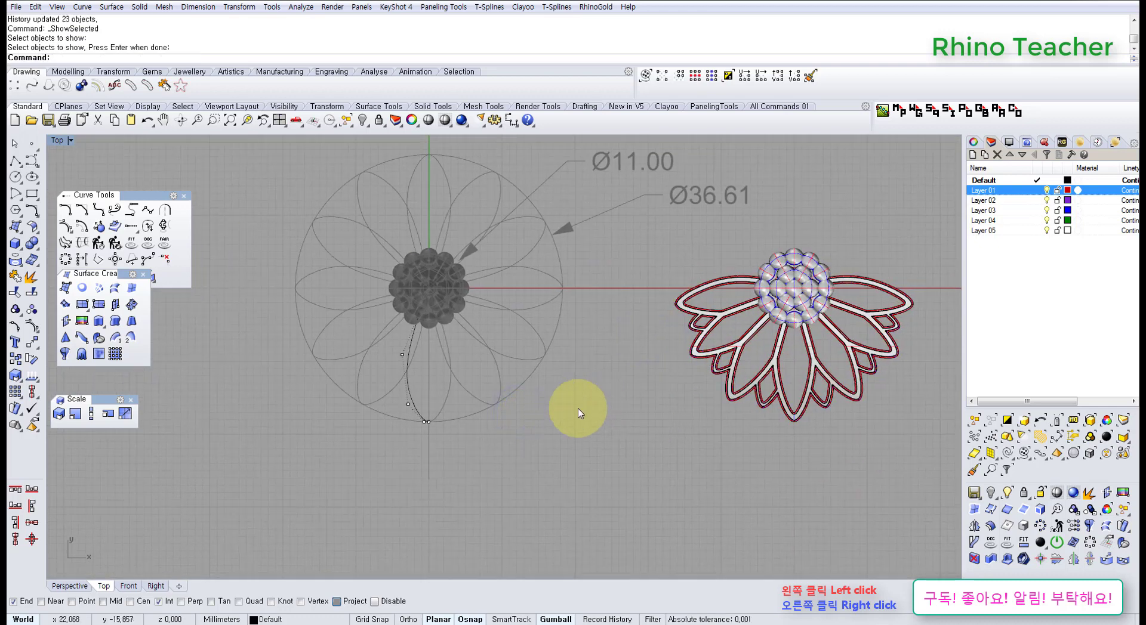
{"action": "key", "text": "ctrl+z"}
{"action": "key", "text": "ctrl+z"}
Step: Move the half-petal curve's lower middle control point slightly inward towards the petal's centre line
{"action": "scroll", "coordinate": [406, 393], "scroll_direction": "up", "scroll_amount": 5}
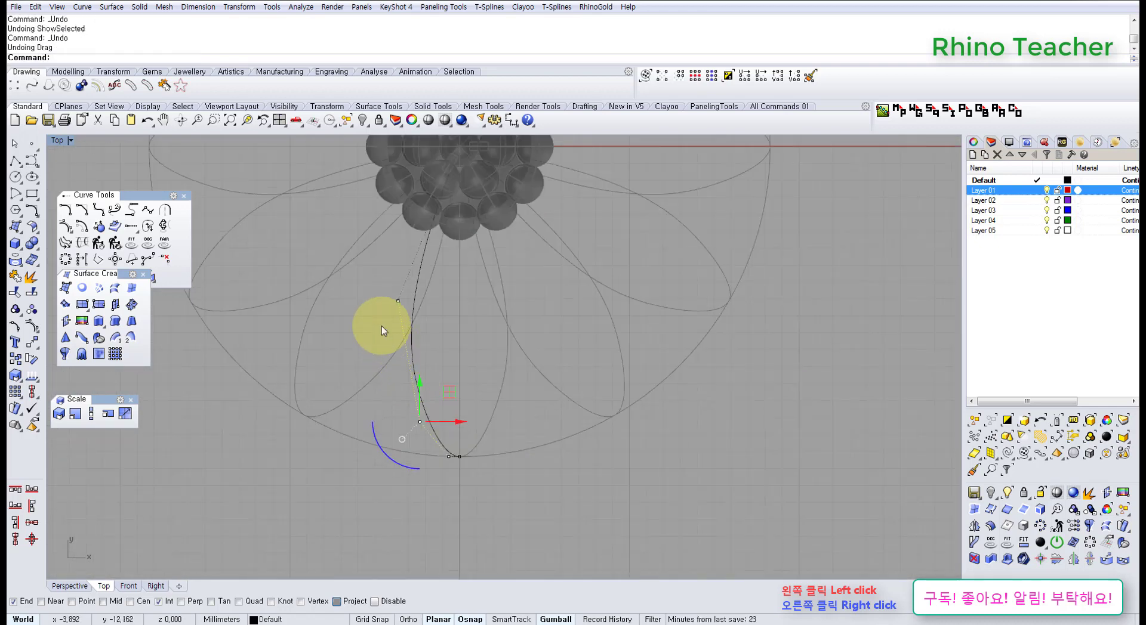
{"action": "scroll", "coordinate": [406, 425], "scroll_direction": "up", "scroll_amount": 4}
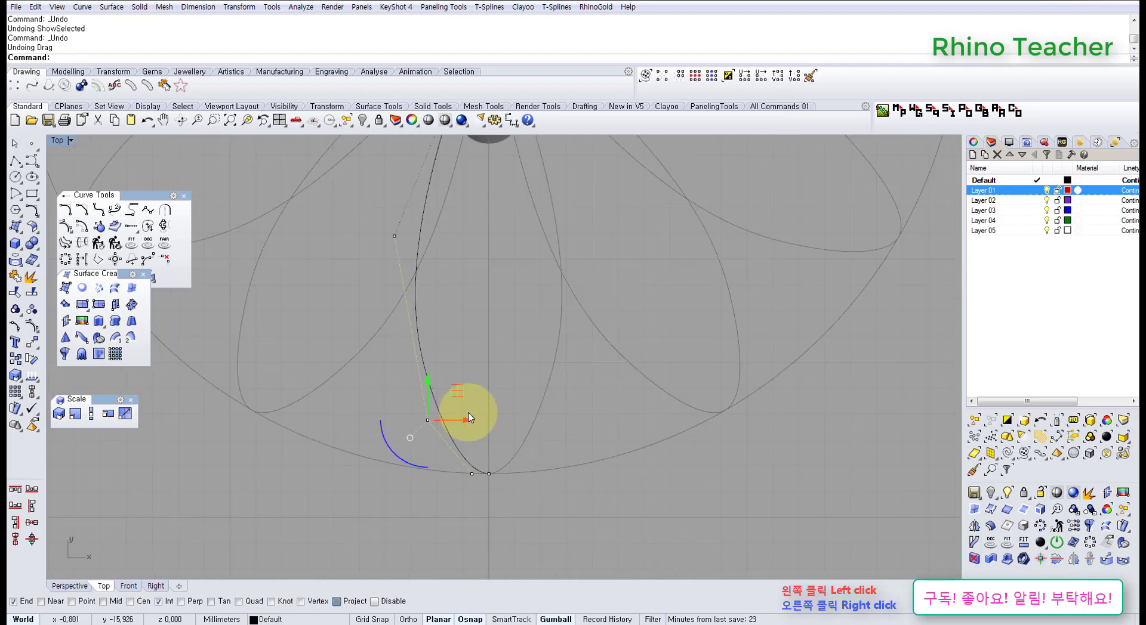
{"action": "left_click_drag", "start_coordinate": [478, 425], "coordinate": [481, 424]}
{"action": "left_click", "coordinate": [512, 360]}
{"action": "scroll", "coordinate": [509, 320], "scroll_direction": "down", "scroll_amount": 6}
{"action": "right_click_drag", "start_coordinate": [509, 320], "coordinate": [513, 388]}
{"action": "scroll", "coordinate": [443, 349], "scroll_direction": "up", "scroll_amount": 6}
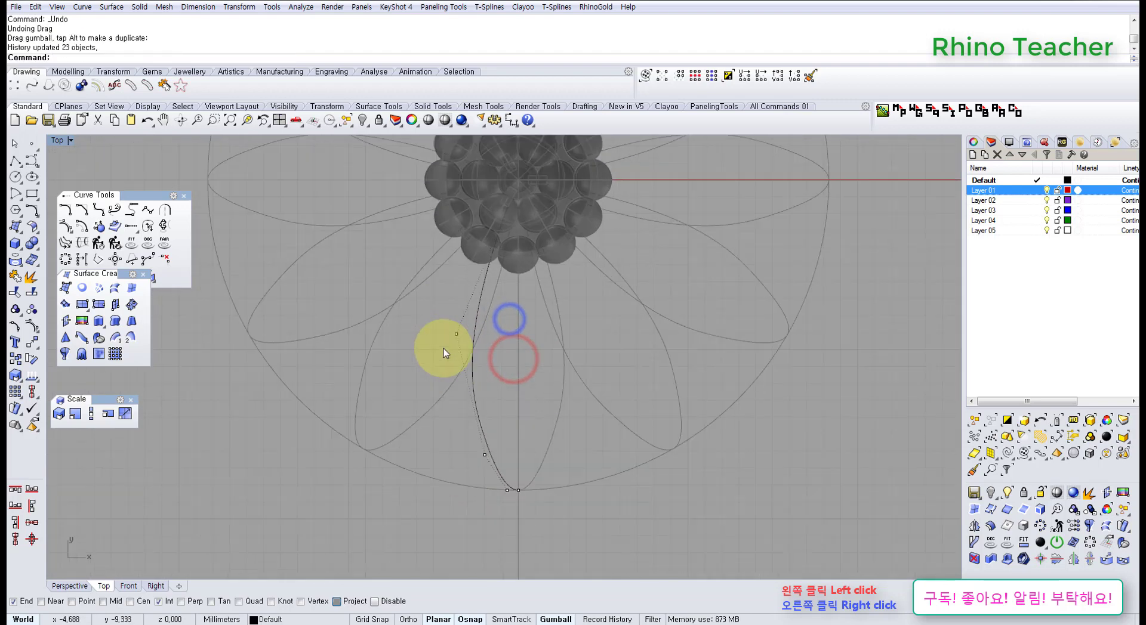
Step: Lower the half-petal curve's upper middle control point slightly towards the petal tip
{"action": "left_click_drag", "start_coordinate": [428, 312], "coordinate": [526, 379]}
{"action": "left_click_drag", "start_coordinate": [500, 310], "coordinate": [505, 326]}
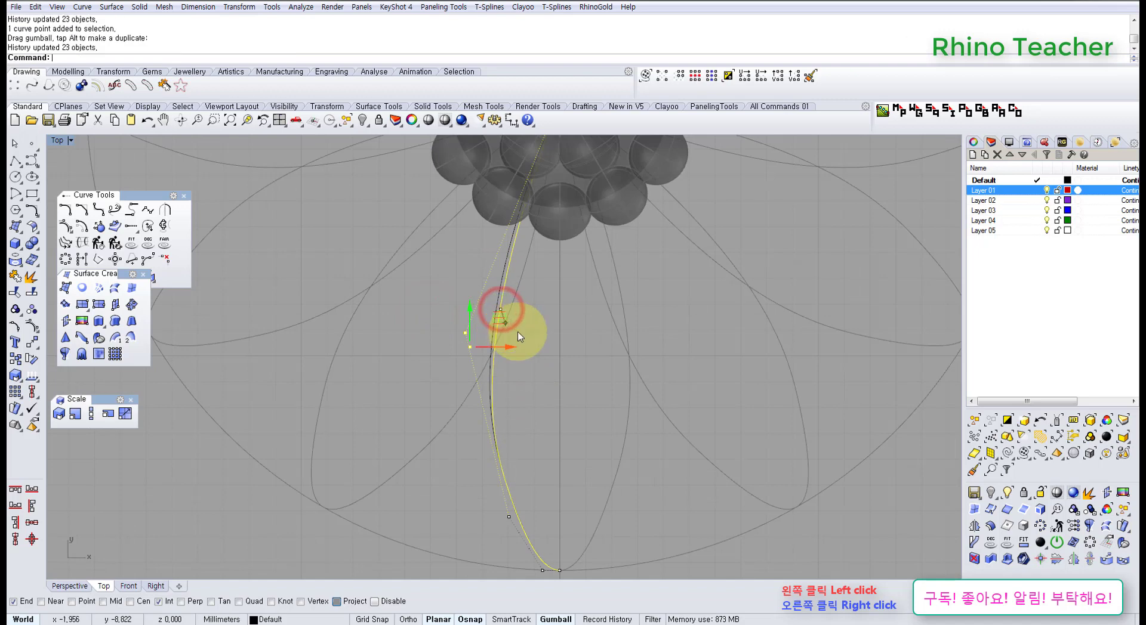
{"action": "scroll", "coordinate": [554, 332], "scroll_direction": "down", "scroll_amount": 2}
{"action": "scroll", "coordinate": [554, 331], "scroll_direction": "down", "scroll_amount": 2}
{"action": "right_click_drag", "start_coordinate": [545, 352], "coordinate": [550, 366]}
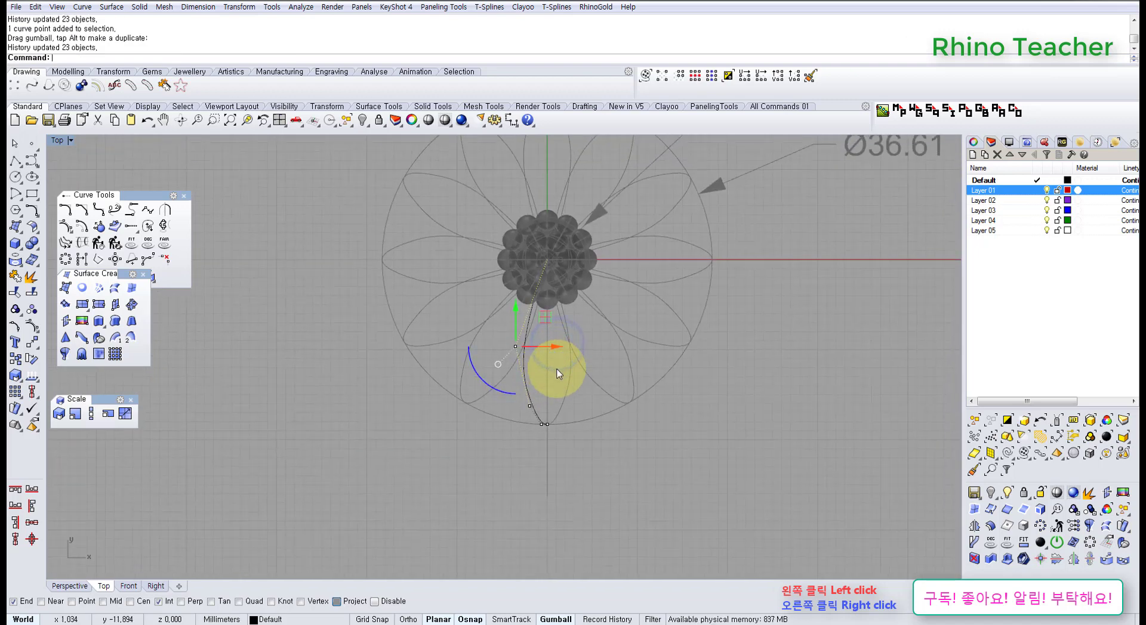
Step: Move the lower middle control point slightly outward and up to round the petal tip, and turn off the control points
{"action": "scroll", "coordinate": [556, 370], "scroll_direction": "up", "scroll_amount": 4}
{"action": "scroll", "coordinate": [511, 421], "scroll_direction": "up", "scroll_amount": 6}
{"action": "left_click_drag", "start_coordinate": [472, 396], "coordinate": [564, 449]}
{"action": "left_click_drag", "start_coordinate": [553, 403], "coordinate": [546, 400]}
{"action": "left_click", "coordinate": [551, 339]}
{"action": "scroll", "coordinate": [561, 398], "scroll_direction": "down", "scroll_amount": 3}
{"action": "right_click_drag", "start_coordinate": [557, 398], "coordinate": [524, 340]}
{"action": "scroll", "coordinate": [524, 341], "scroll_direction": "up", "scroll_amount": 6}
{"action": "left_click_drag", "start_coordinate": [532, 361], "coordinate": [593, 423]}
{"action": "left_click", "coordinate": [537, 281]}
{"action": "scroll", "coordinate": [536, 282], "scroll_direction": "down", "scroll_amount": 6}
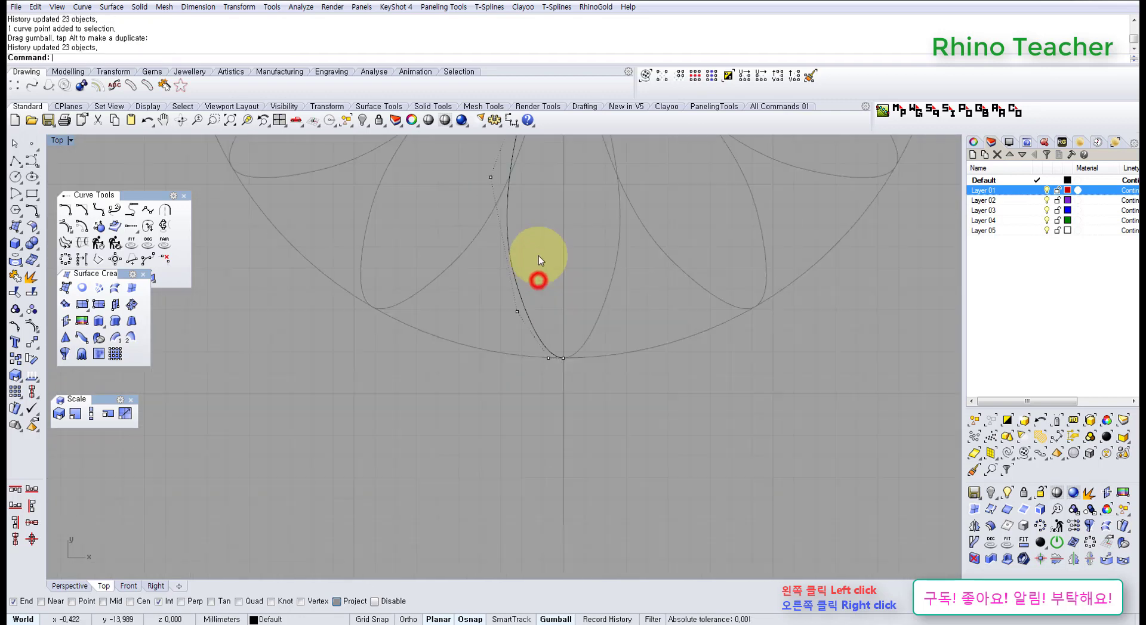
{"action": "right_click_drag", "start_coordinate": [533, 263], "coordinate": [503, 356]}
{"action": "scroll", "coordinate": [509, 367], "scroll_direction": "down", "scroll_amount": 5}
{"action": "scroll", "coordinate": [507, 397], "scroll_direction": "up", "scroll_amount": 10}
Step: Unlock the outer circle, all petal curves, the centre line, the beads and both diameter dimensions
{"action": "middle_click", "coordinate": [505, 396]}
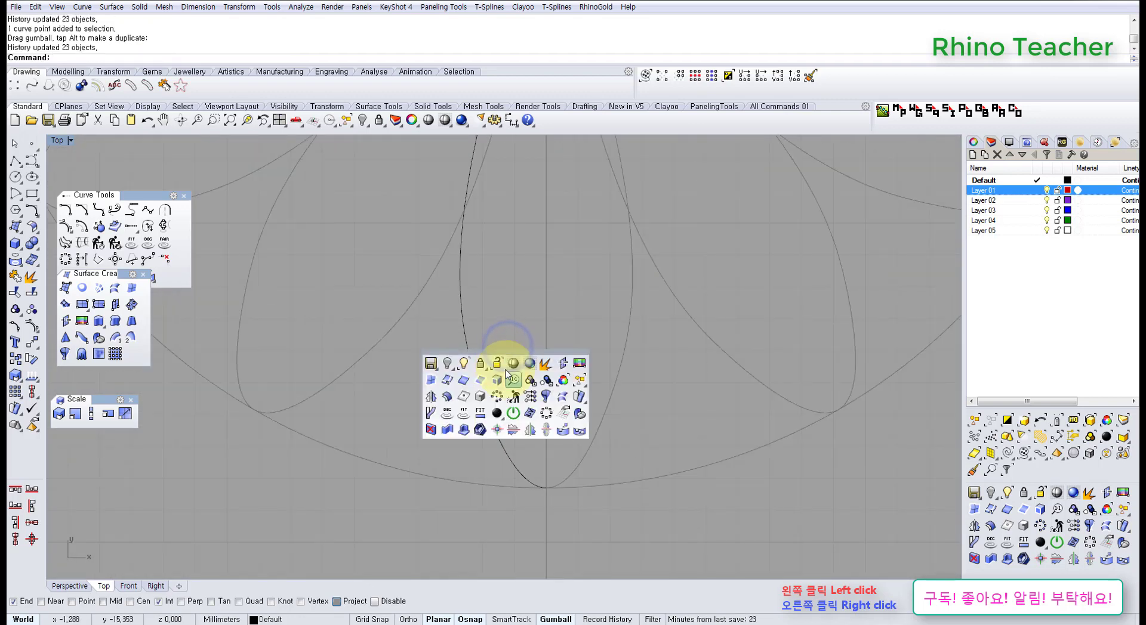
{"action": "left_click", "coordinate": [499, 364]}
{"action": "scroll", "coordinate": [520, 361], "scroll_direction": "down", "scroll_amount": 14}
{"action": "left_click_drag", "start_coordinate": [691, 402], "coordinate": [457, 334]}
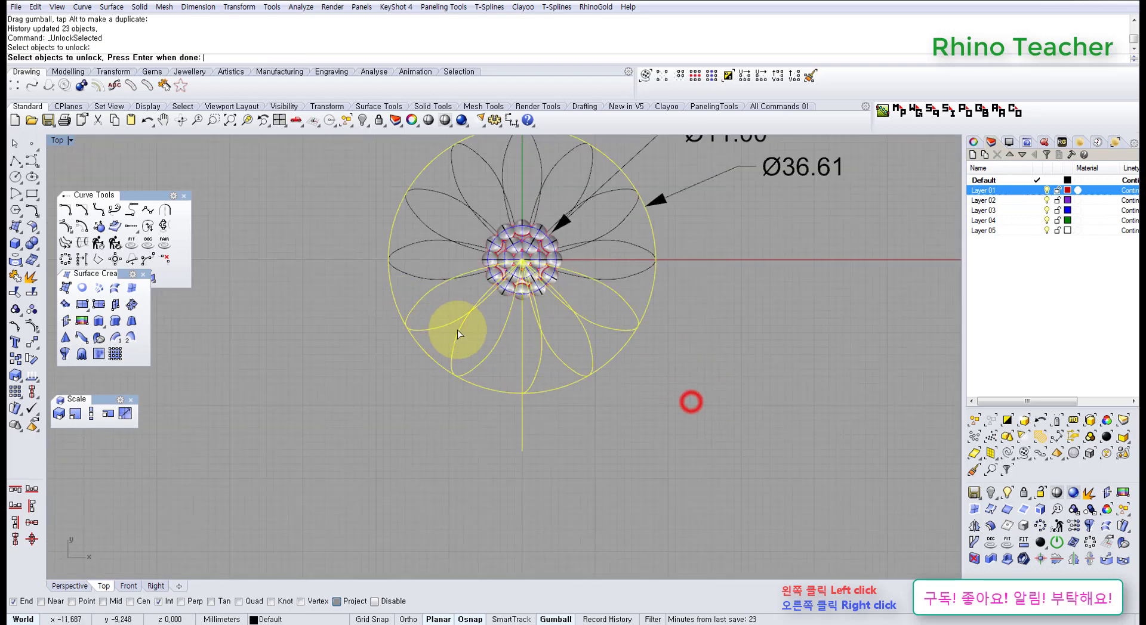
{"action": "right_click_drag", "start_coordinate": [566, 315], "coordinate": [503, 389]}
{"action": "left_click_drag", "start_coordinate": [598, 387], "coordinate": [525, 238]}
{"action": "left_click_drag", "start_coordinate": [512, 173], "coordinate": [408, 226]}
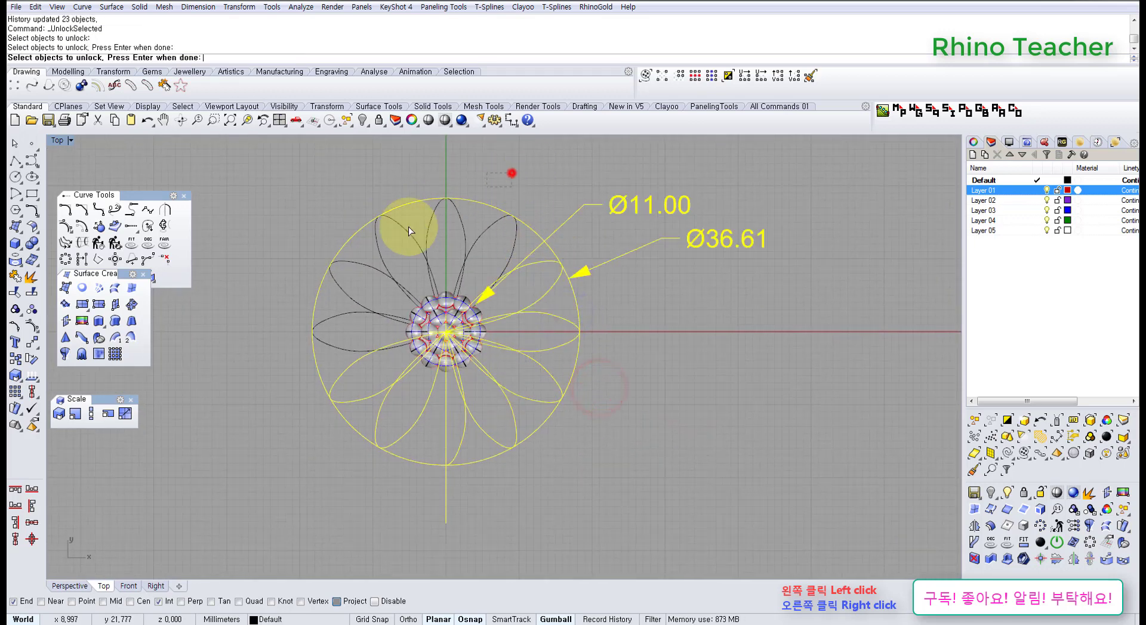
{"action": "left_click", "coordinate": [348, 507]}
{"action": "right_click", "coordinate": [273, 267]}
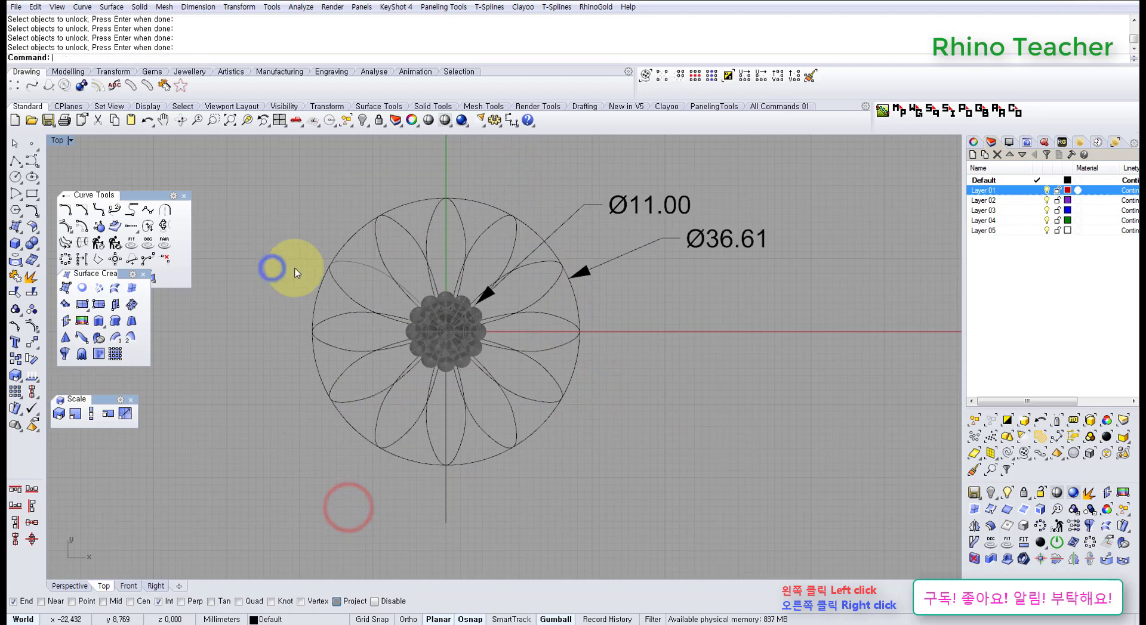
{"action": "right_click", "coordinate": [300, 269]}
{"action": "left_click", "coordinate": [360, 261]}
{"action": "right_click", "coordinate": [331, 305]}
Step: Delete the Ø11.00 and Ø36.61 diameter dimensions
{"action": "left_click_drag", "start_coordinate": [757, 292], "coordinate": [648, 179]}
{"action": "key", "text": "Delete"}
{"action": "right_click_drag", "start_coordinate": [462, 386], "coordinate": [530, 339]}
{"action": "scroll", "coordinate": [523, 342], "scroll_direction": "up", "scroll_amount": 8}
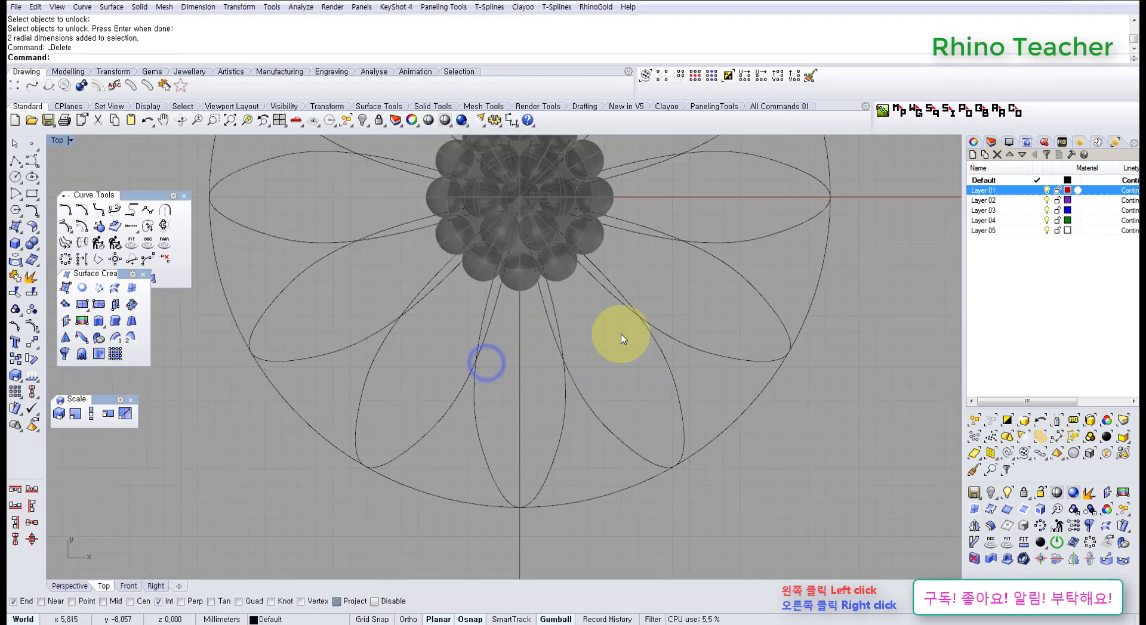
Step: Lock the large outer circle around the petals
{"action": "scroll", "coordinate": [621, 340], "scroll_direction": "down", "scroll_amount": 4}
{"action": "right_click_drag", "start_coordinate": [596, 353], "coordinate": [536, 412]}
{"action": "left_click_drag", "start_coordinate": [612, 442], "coordinate": [558, 376]}
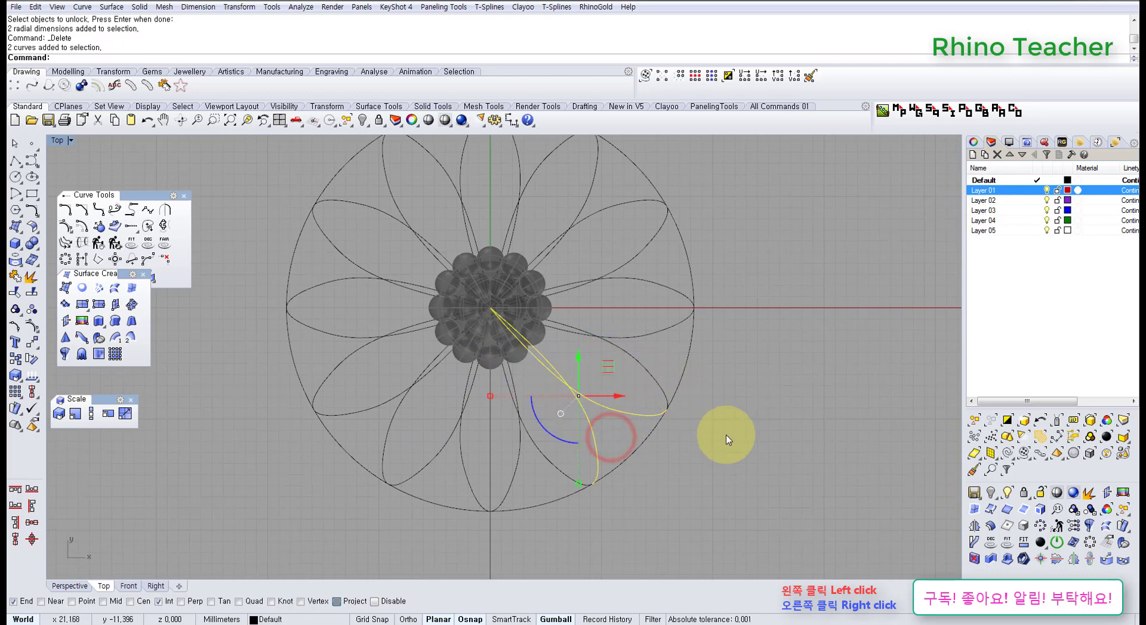
{"action": "left_click_drag", "start_coordinate": [726, 435], "coordinate": [767, 377]}
{"action": "left_click_drag", "start_coordinate": [716, 247], "coordinate": [674, 270]}
{"action": "left_click", "coordinate": [378, 120]}
Step: Delete the upper and right-hand petal curves, keeping only the bottom petal, the two lower-left petals and the horizontal left petal
{"action": "left_click_drag", "start_coordinate": [723, 427], "coordinate": [584, 227]}
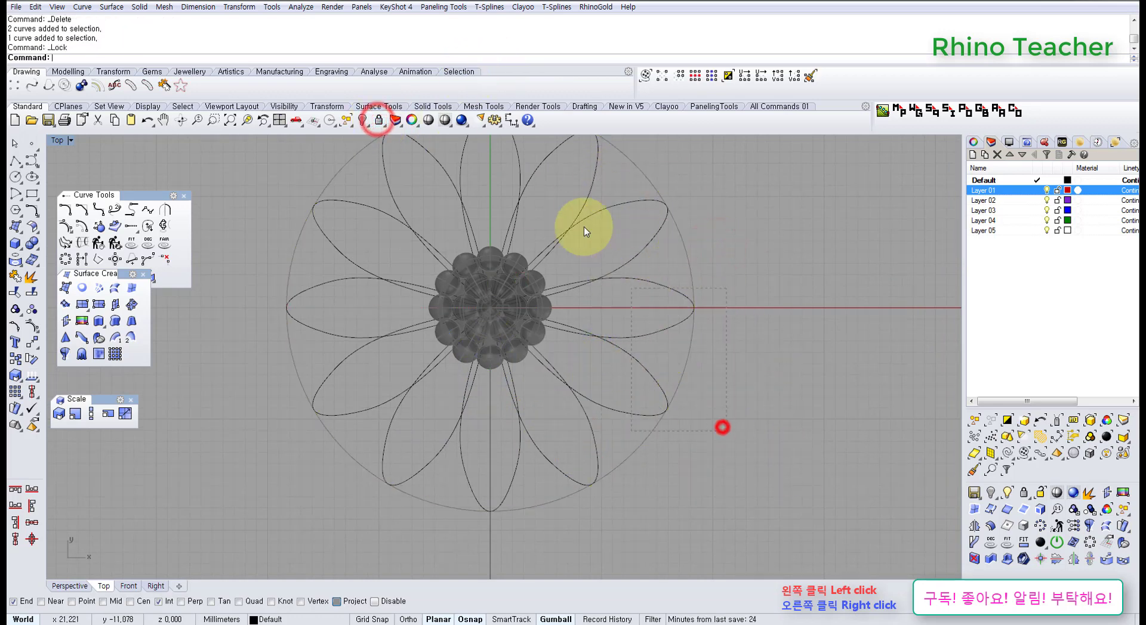
{"action": "left_click_drag", "start_coordinate": [549, 172], "coordinate": [549, 172]}
{"action": "left_click_drag", "start_coordinate": [707, 450], "coordinate": [578, 499], "text": "shift"}
{"action": "right_click_drag", "start_coordinate": [596, 254], "coordinate": [617, 380]}
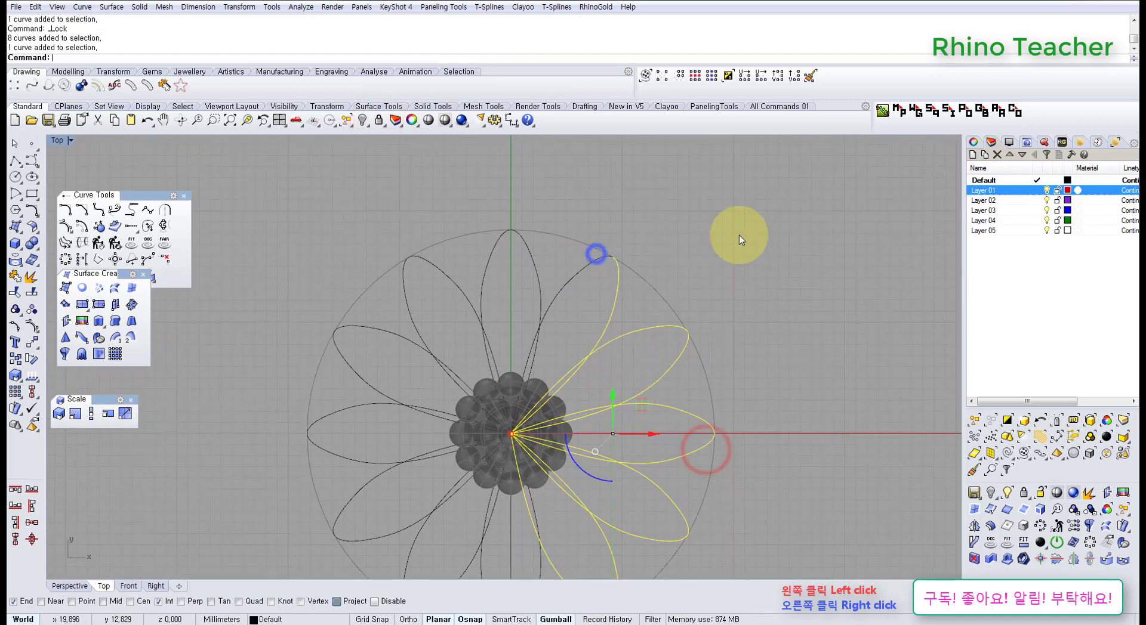
{"action": "left_click_drag", "start_coordinate": [345, 353], "coordinate": [345, 354], "text": "shift"}
{"action": "right_click_drag", "start_coordinate": [391, 418], "coordinate": [413, 342]}
{"action": "key", "text": "Delete"}
Step: Scale the three petals left of the bottom one in 2D about the origin by a factor of about 0.969
{"action": "right_click_drag", "start_coordinate": [507, 368], "coordinate": [532, 276]}
{"action": "scroll", "coordinate": [534, 361], "scroll_direction": "up", "scroll_amount": 4}
{"action": "scroll", "coordinate": [561, 466], "scroll_direction": "up", "scroll_amount": 6}
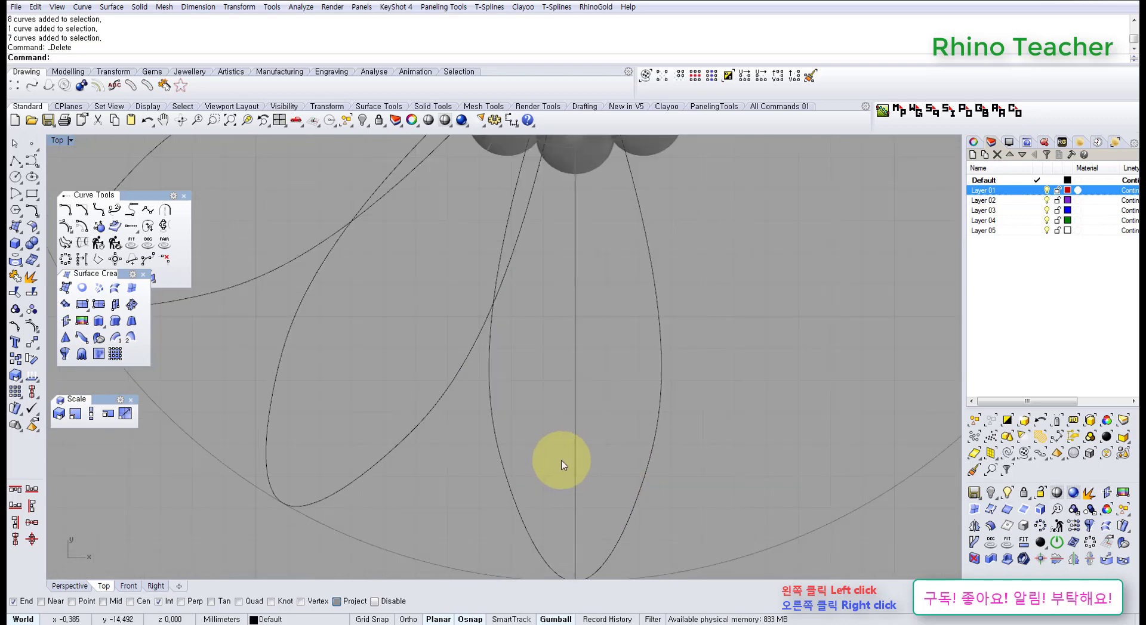
{"action": "scroll", "coordinate": [561, 454], "scroll_direction": "down", "scroll_amount": 6}
{"action": "right_click_drag", "start_coordinate": [560, 454], "coordinate": [525, 394]}
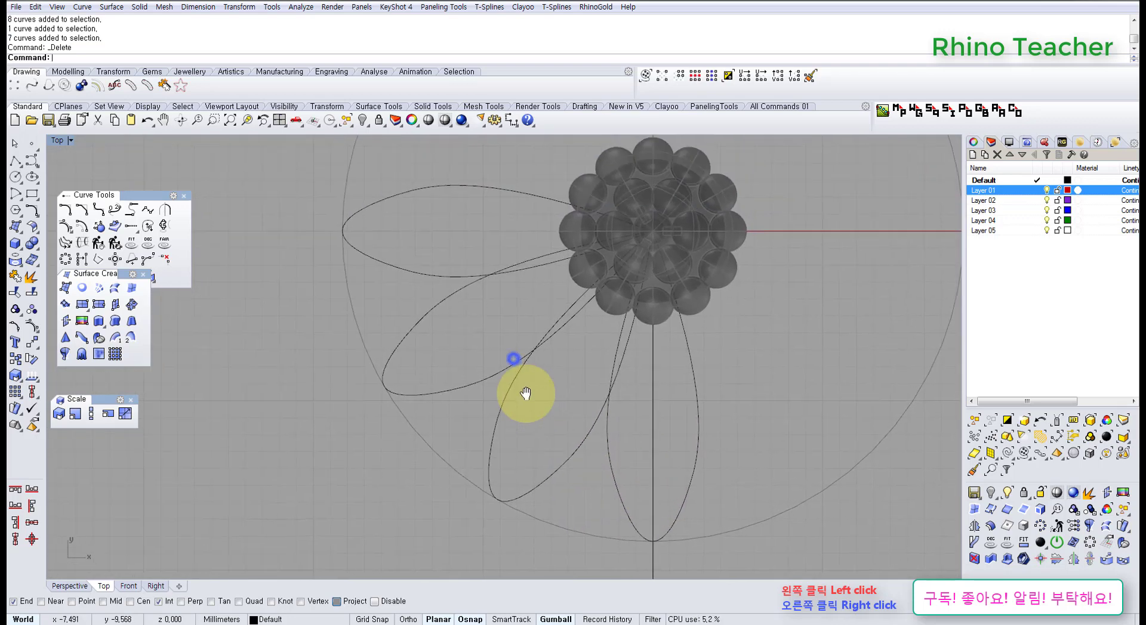
{"action": "right_click_drag", "start_coordinate": [535, 491], "coordinate": [544, 459]}
{"action": "left_click_drag", "start_coordinate": [579, 487], "coordinate": [389, 320]}
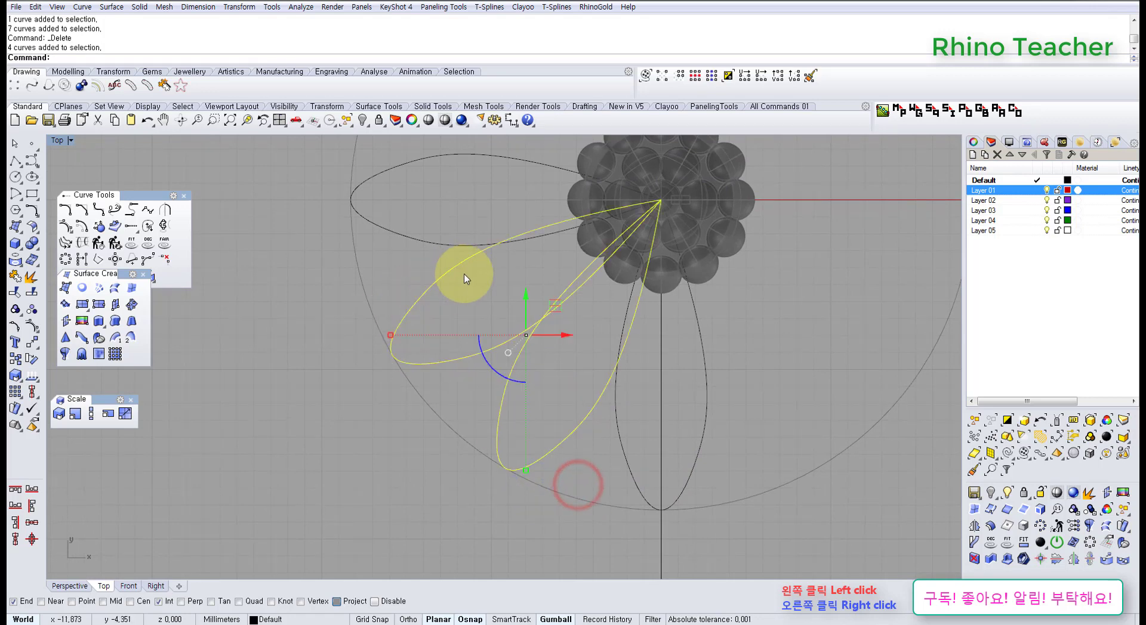
{"action": "left_click_drag", "start_coordinate": [476, 293], "coordinate": [418, 187]}
{"action": "right_click_drag", "start_coordinate": [442, 268], "coordinate": [423, 320]}
{"action": "left_click_drag", "start_coordinate": [433, 172], "coordinate": [409, 246]}
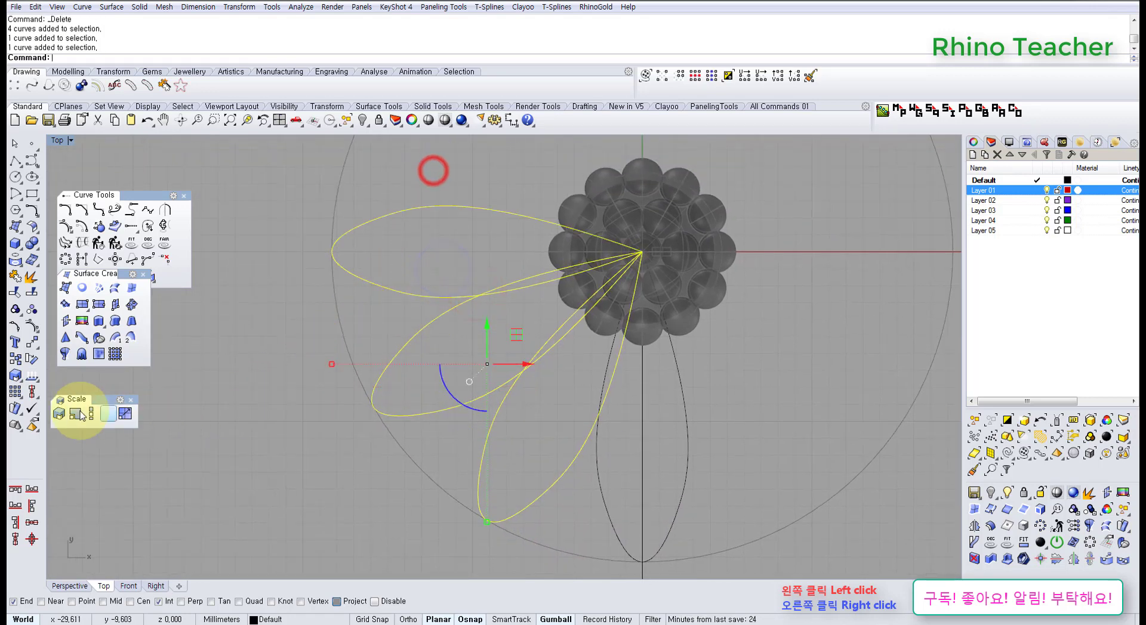
{"action": "left_click", "coordinate": [75, 413]}
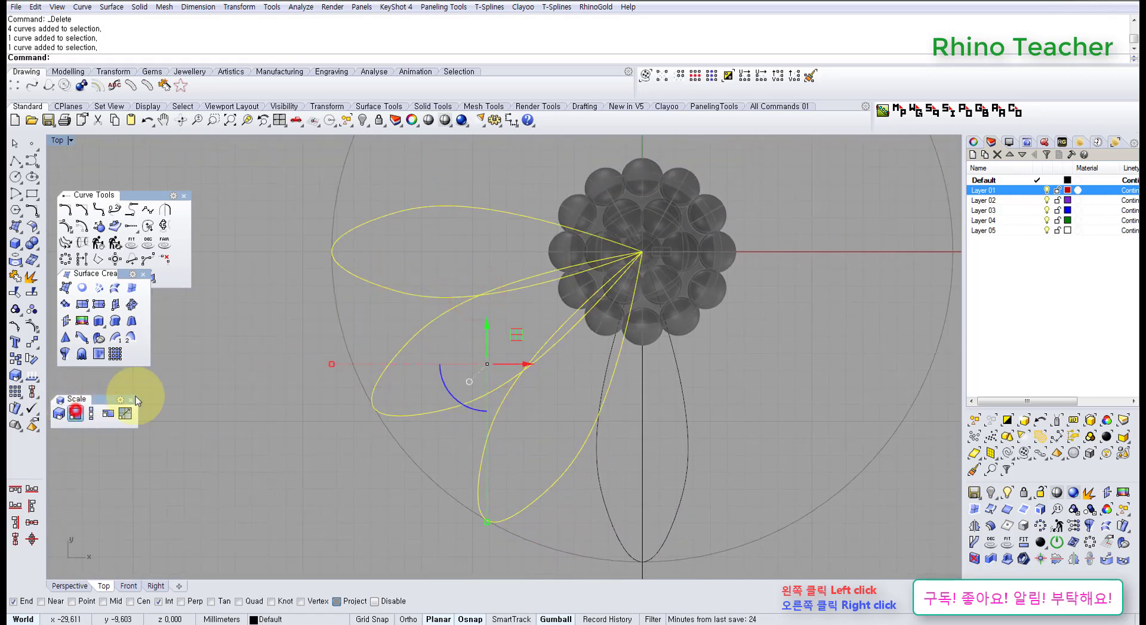
{"action": "type", "text": "0"}
{"action": "key", "text": "Return"}
{"action": "right_click_drag", "start_coordinate": [392, 458], "coordinate": [378, 370]}
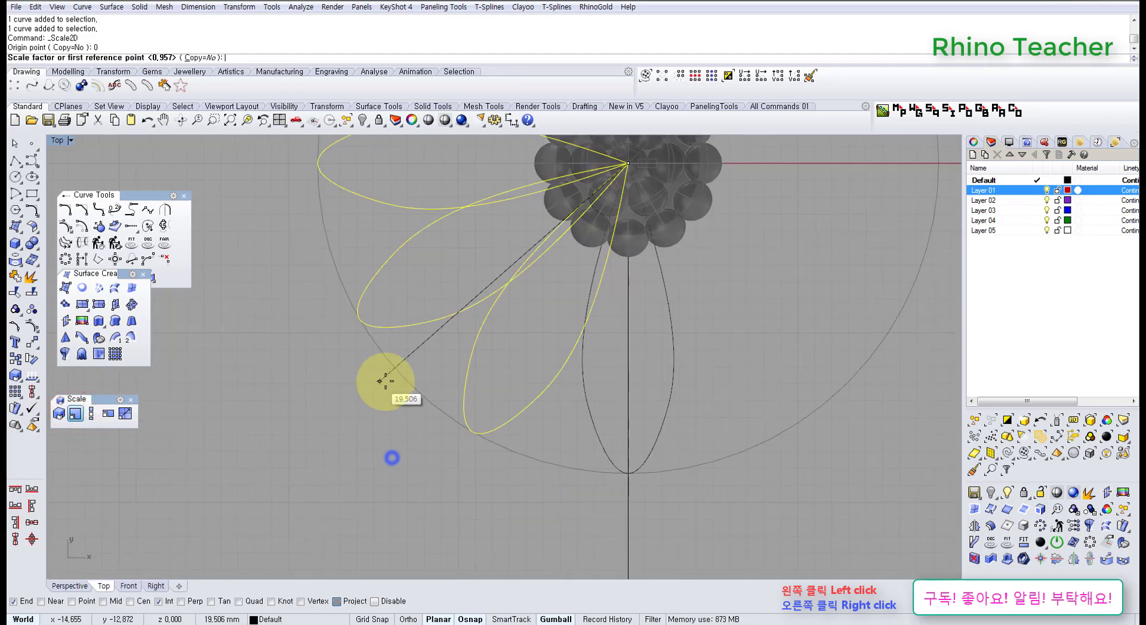
{"action": "scroll", "coordinate": [382, 382], "scroll_direction": "up", "scroll_amount": 4}
{"action": "left_click", "coordinate": [384, 459]}
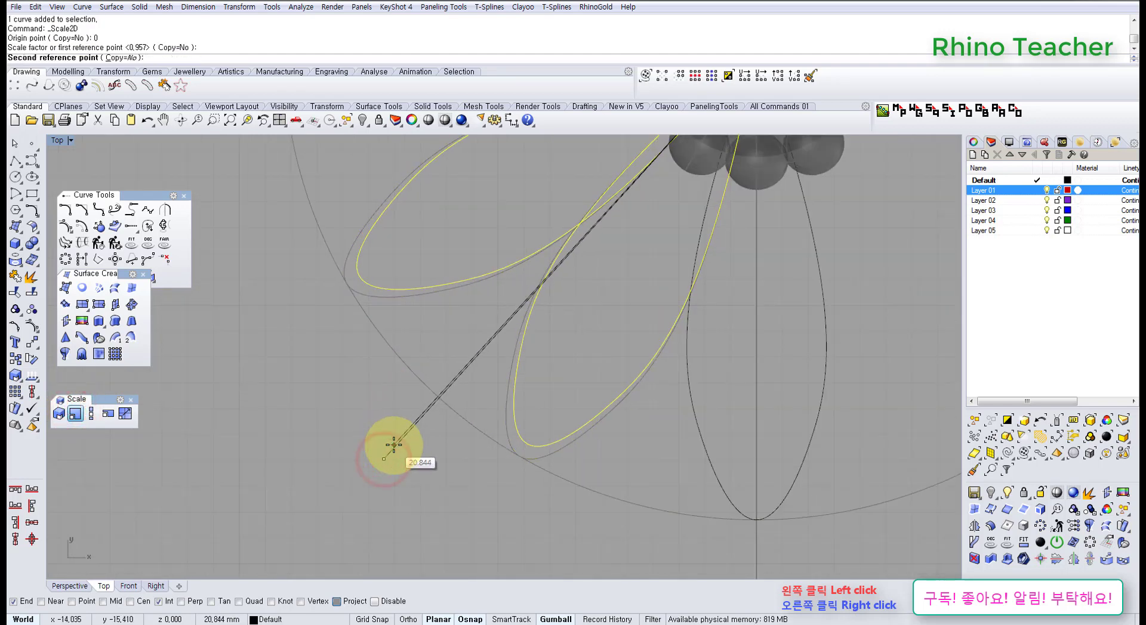
{"action": "left_click", "coordinate": [394, 445]}
{"action": "right_click", "coordinate": [514, 391]}
{"action": "left_click", "coordinate": [569, 341]}
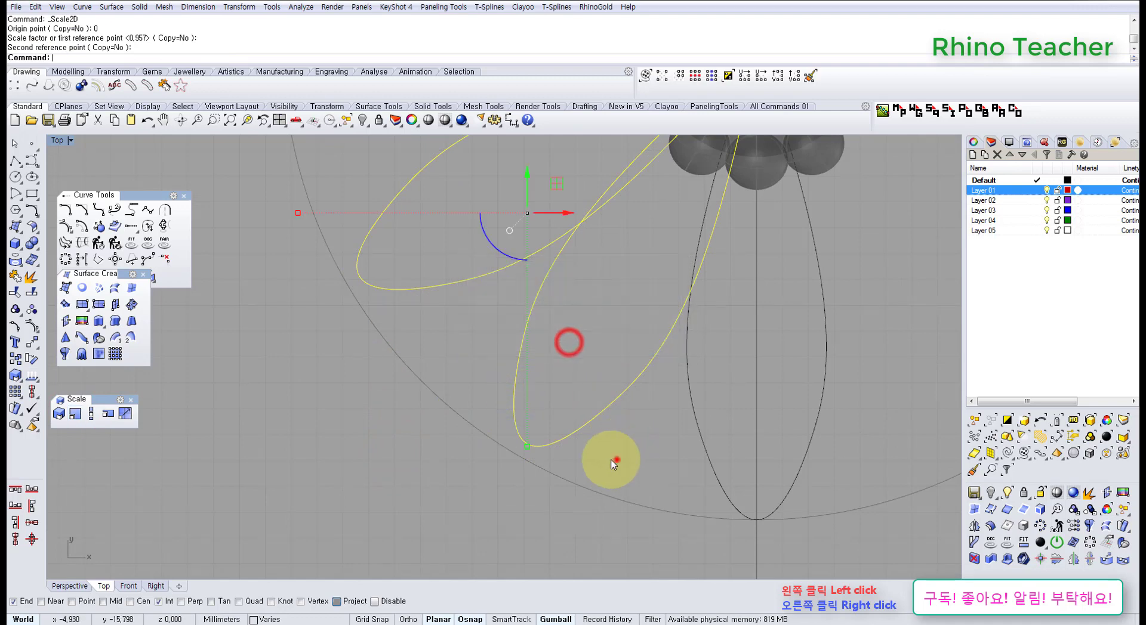
Step: Deselect the petal next to the bottom one and scale the remaining two in 2D about the origin by about 0.958
{"action": "left_click_drag", "start_coordinate": [616, 460], "coordinate": [457, 380], "text": "ctrl"}
{"action": "scroll", "coordinate": [508, 392], "scroll_direction": "down", "scroll_amount": 6}
{"action": "right_click_drag", "start_coordinate": [542, 371], "coordinate": [516, 470]}
{"action": "right_click", "coordinate": [540, 414]}
{"action": "type", "text": "0"}
{"action": "key", "text": "Return"}
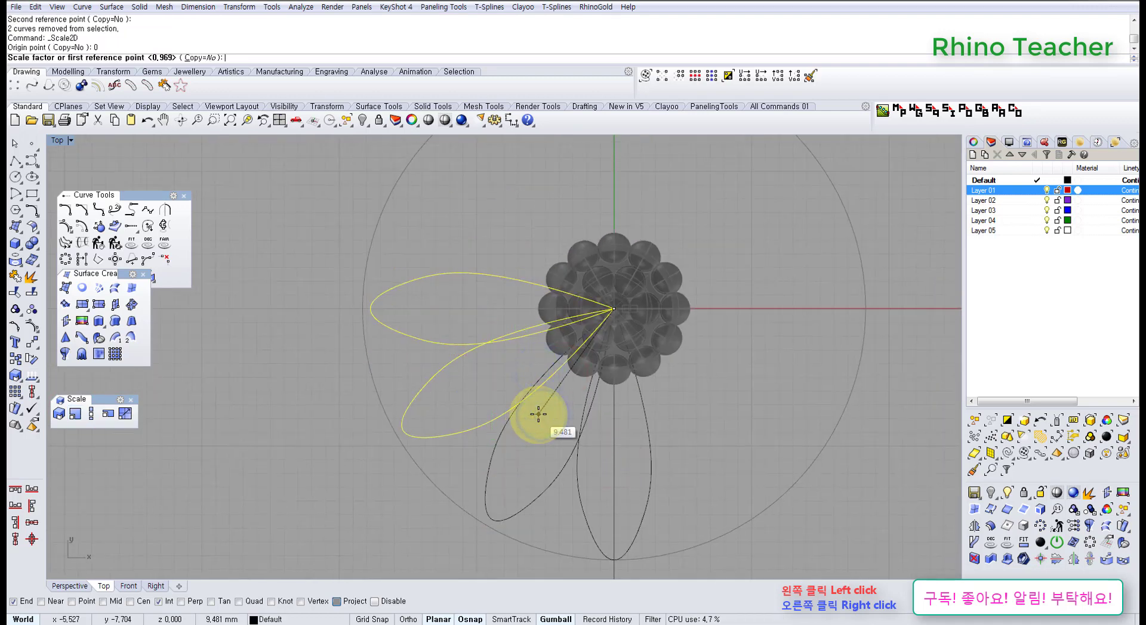
{"action": "left_click", "coordinate": [335, 445]}
{"action": "left_click", "coordinate": [346, 441]}
Step: Scale only the horizontal left petal slightly smaller in 2D about the origin
{"action": "left_click_drag", "start_coordinate": [455, 459], "coordinate": [373, 394], "text": "ctrl"}
{"action": "right_click", "coordinate": [373, 393]}
{"action": "type", "text": "0"}
{"action": "key", "text": "Return"}
{"action": "scroll", "coordinate": [346, 312], "scroll_direction": "up", "scroll_amount": 2}
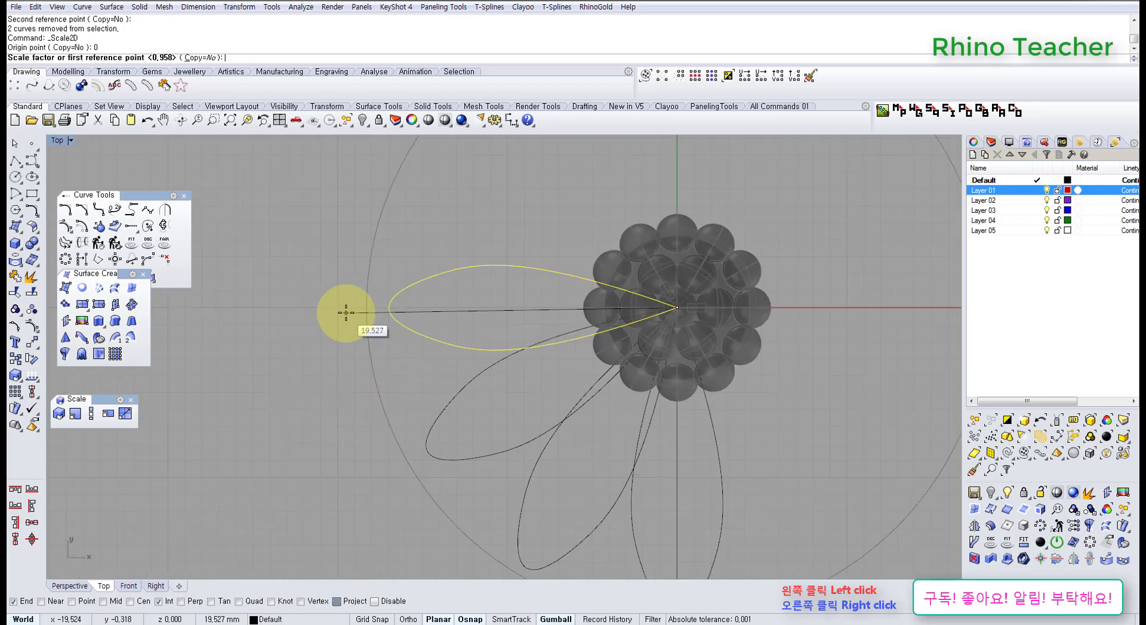
{"action": "left_click", "coordinate": [328, 313]}
{"action": "left_click", "coordinate": [343, 315]}
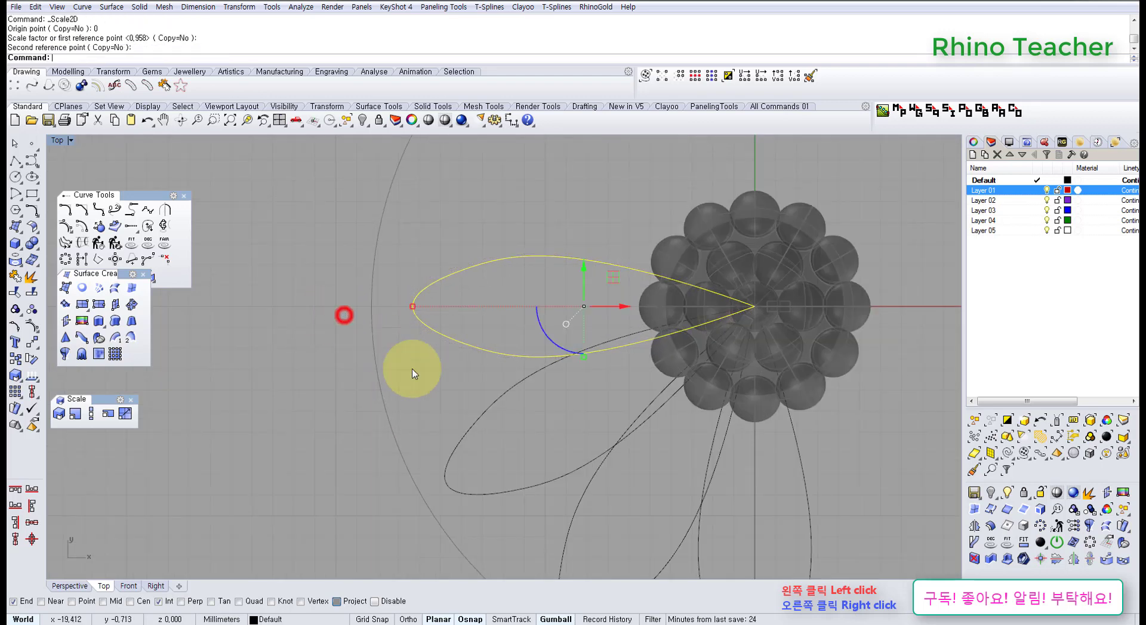
Step: Rotate the three petals left of the bottom one about the origin by about 0.8° toward the bottom petal
{"action": "scroll", "coordinate": [413, 374], "scroll_direction": "down", "scroll_amount": 4}
{"action": "right_click_drag", "start_coordinate": [415, 378], "coordinate": [388, 287]}
{"action": "left_click_drag", "start_coordinate": [538, 468], "coordinate": [306, 298]}
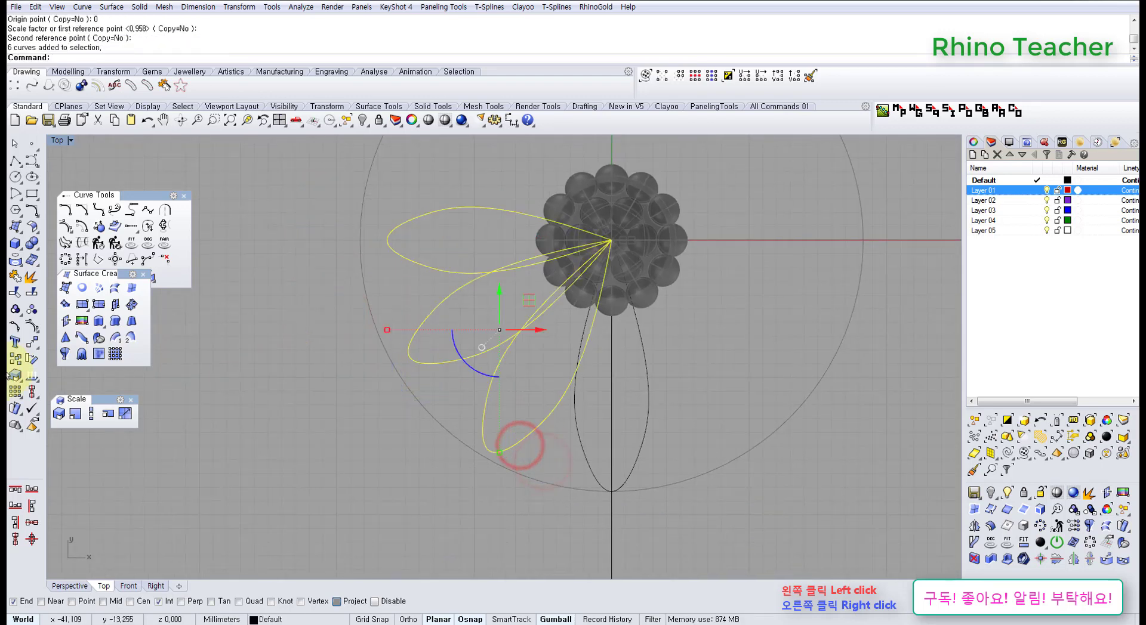
{"action": "left_click", "coordinate": [20, 360]}
{"action": "left_click", "coordinate": [29, 359]}
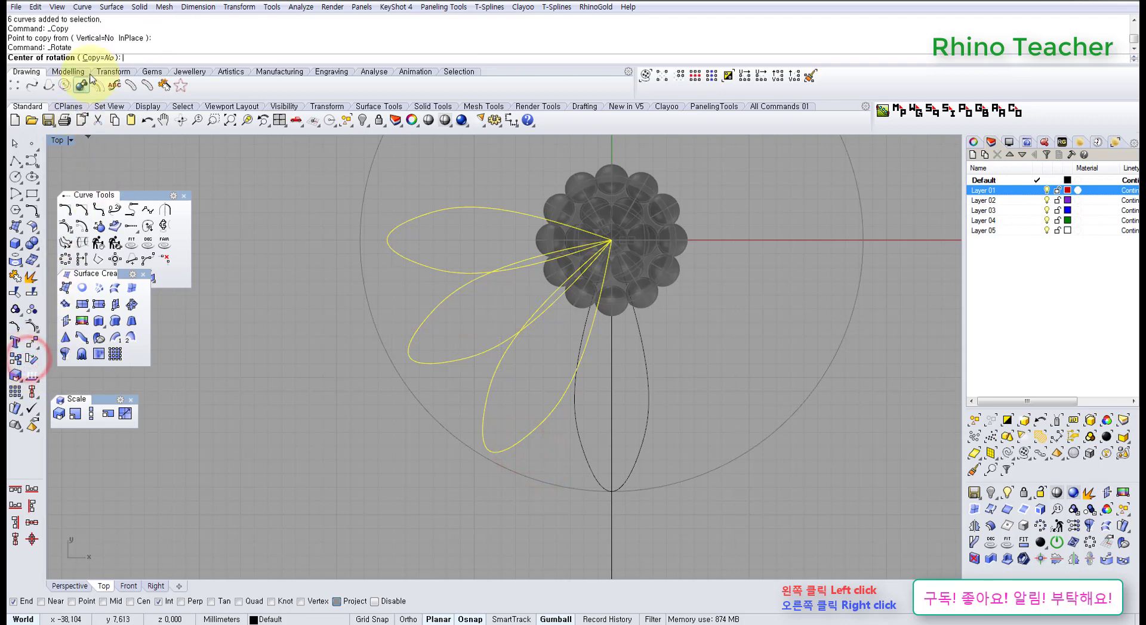
{"action": "type", "text": "0"}
{"action": "key", "text": "Return"}
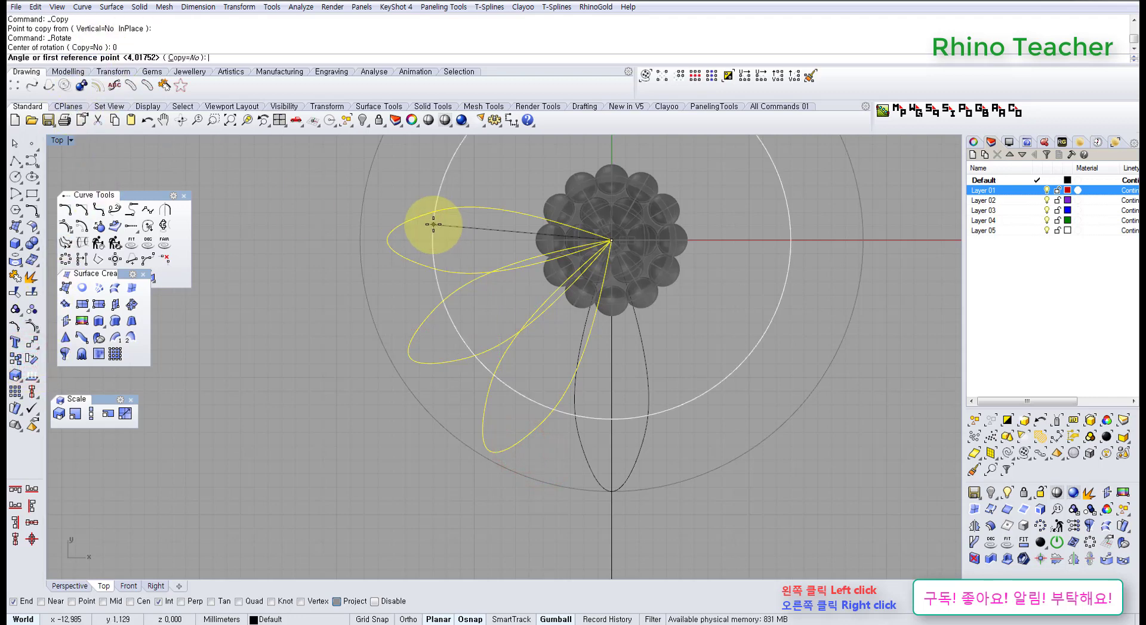
{"action": "scroll", "coordinate": [514, 411], "scroll_direction": "up", "scroll_amount": 2}
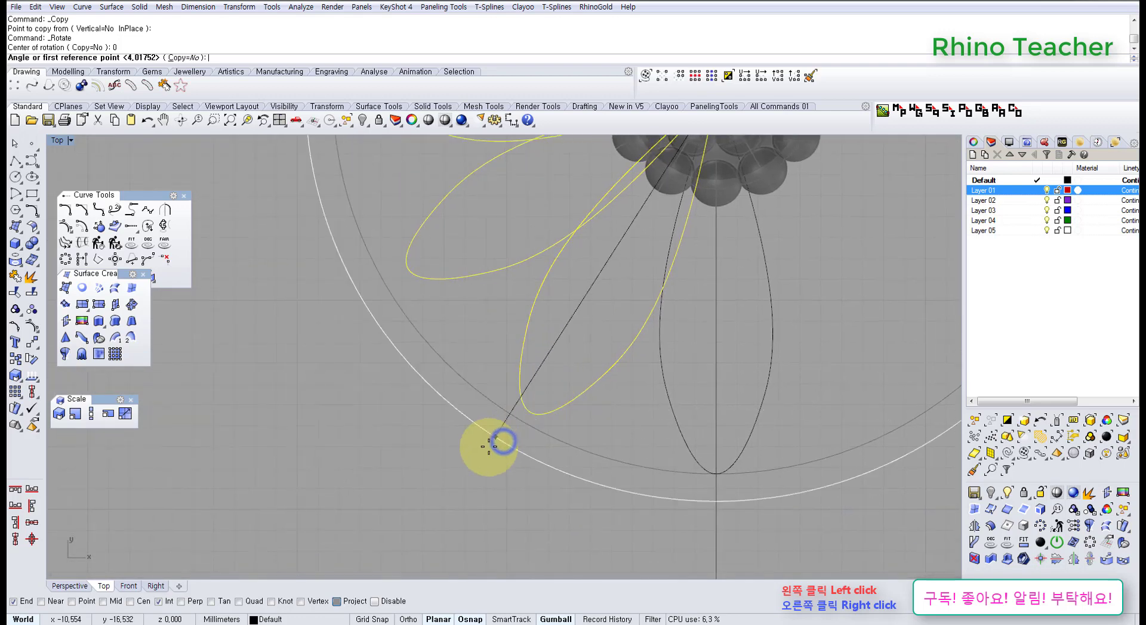
{"action": "left_click", "coordinate": [487, 448]}
{"action": "left_click", "coordinate": [488, 451]}
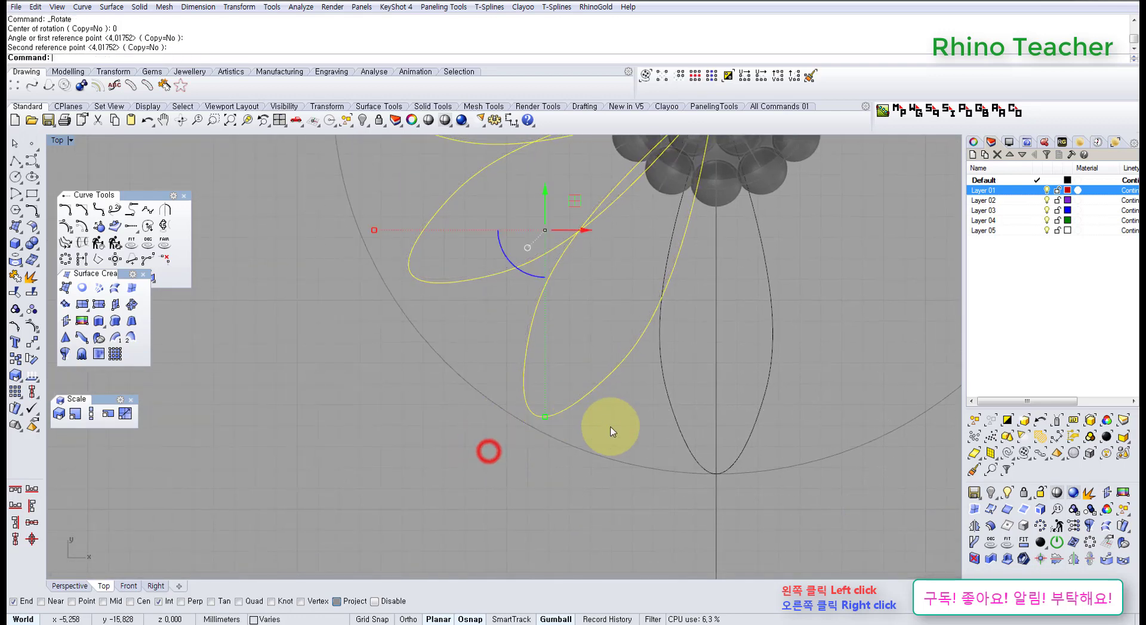
Step: Deselect the petal next to the bottom one and rotate the remaining two about the origin by about 2.3° downward
{"action": "left_click_drag", "start_coordinate": [609, 430], "coordinate": [506, 338], "text": "ctrl"}
{"action": "right_click_drag", "start_coordinate": [507, 335], "coordinate": [503, 454]}
{"action": "right_click", "coordinate": [548, 396]}
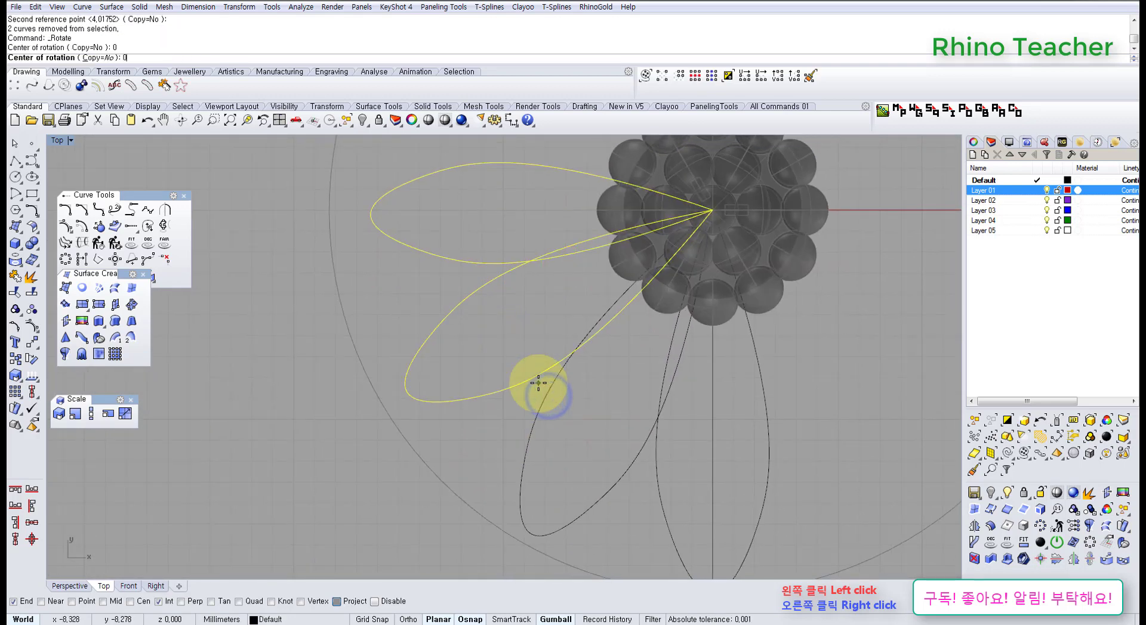
{"action": "type", "text": "0"}
{"action": "key", "text": "Return"}
{"action": "left_click", "coordinate": [365, 429]}
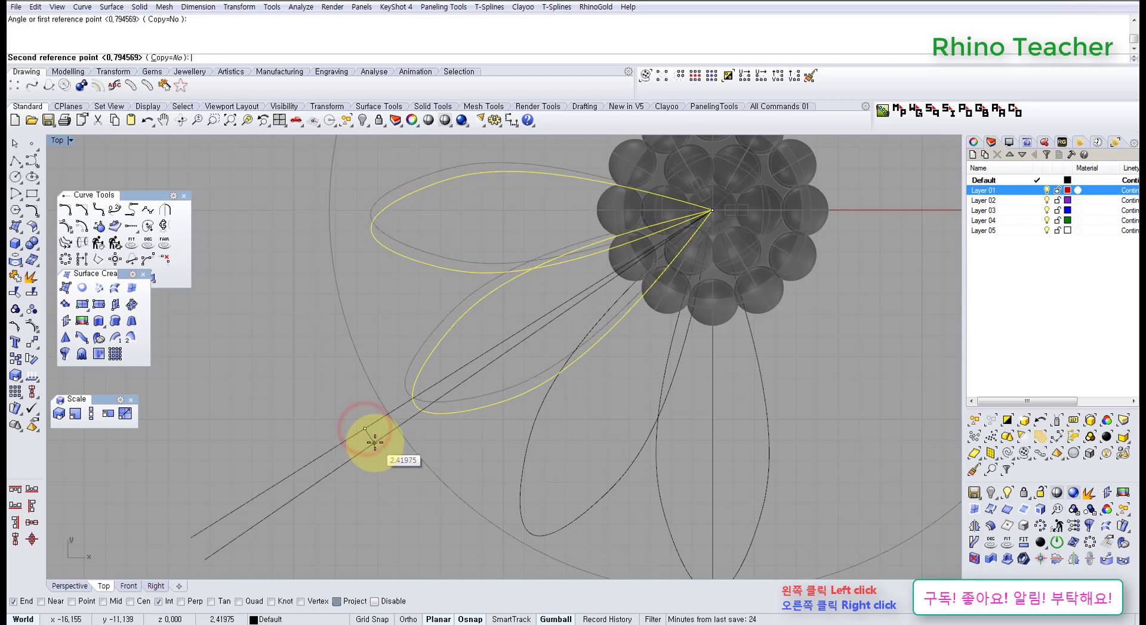
{"action": "left_click", "coordinate": [373, 443]}
Step: Deselect the middle petal and rotate only the uppermost left petal about the origin by about 4.5° downward
{"action": "left_click_drag", "start_coordinate": [382, 346], "coordinate": [378, 345], "text": "ctrl"}
{"action": "right_click", "coordinate": [377, 345]}
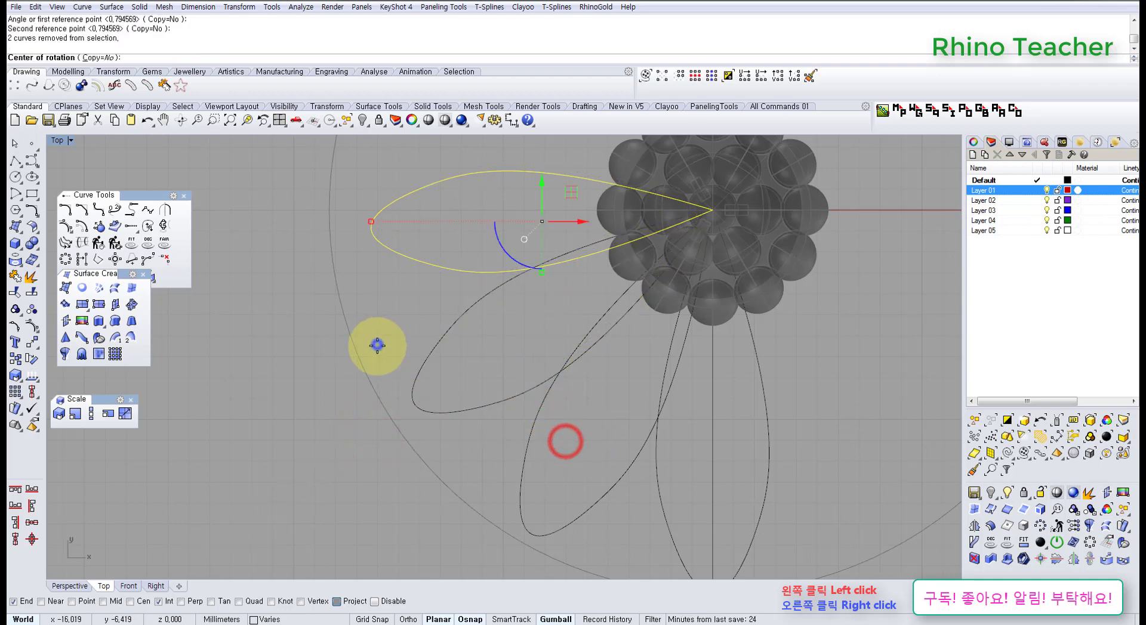
{"action": "type", "text": "0"}
{"action": "key", "text": "Return"}
{"action": "left_click", "coordinate": [349, 333]}
{"action": "left_click", "coordinate": [348, 333]}
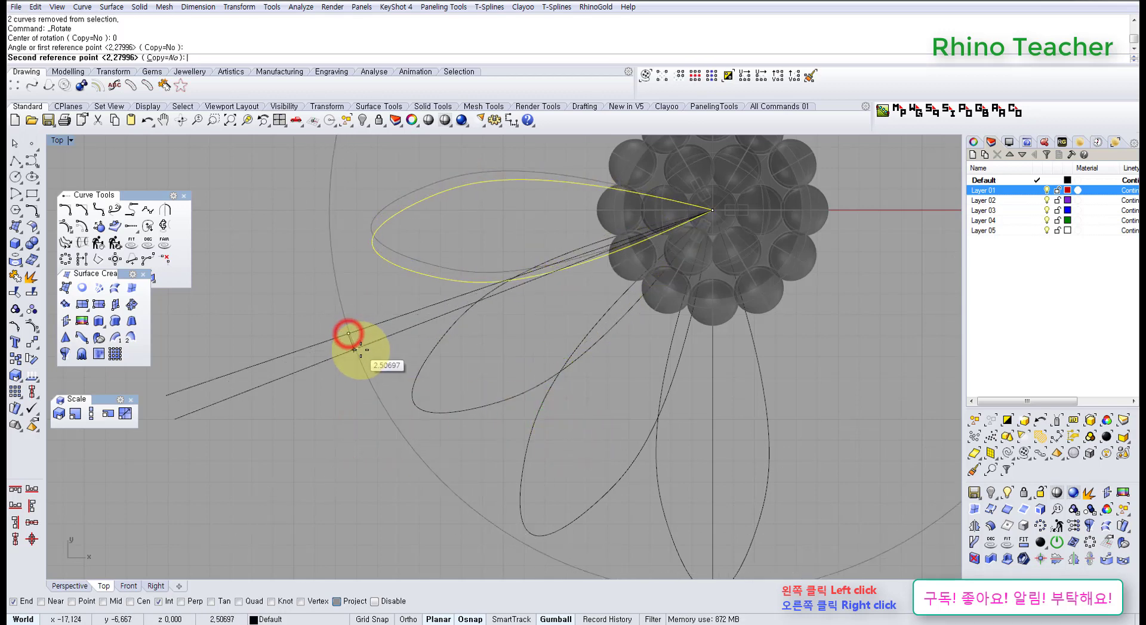
{"action": "left_click", "coordinate": [366, 358]}
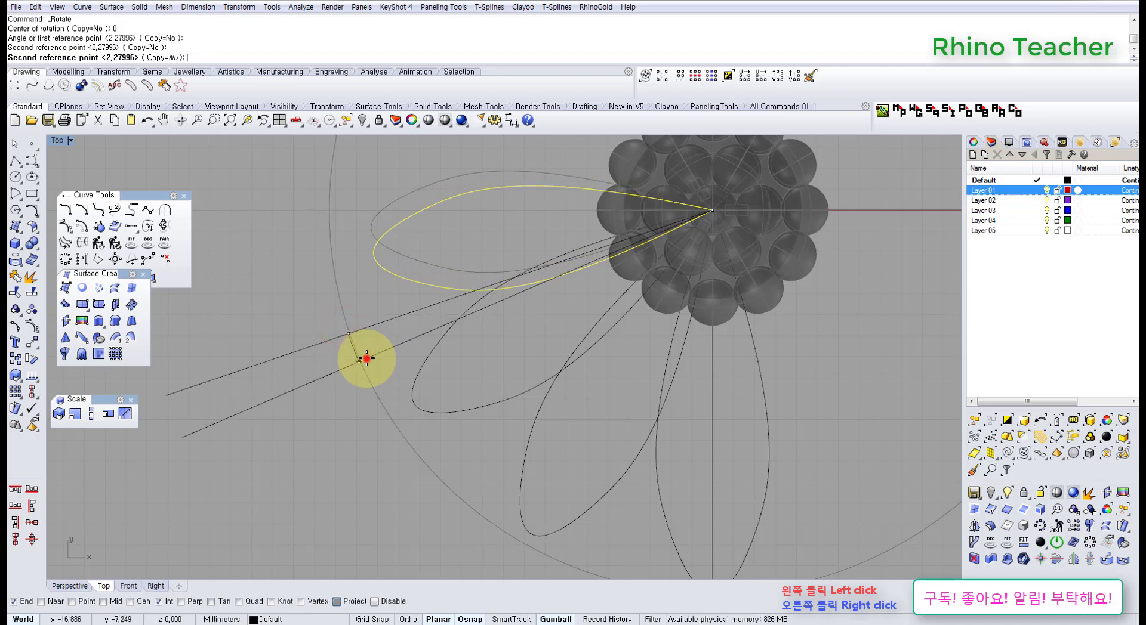
{"action": "scroll", "coordinate": [409, 364], "scroll_direction": "down", "scroll_amount": 4}
{"action": "right_click_drag", "start_coordinate": [474, 362], "coordinate": [561, 290]}
{"action": "left_click", "coordinate": [430, 407]}
{"action": "scroll", "coordinate": [478, 380], "scroll_direction": "down", "scroll_amount": 4}
{"action": "right_click_drag", "start_coordinate": [548, 365], "coordinate": [499, 355]}
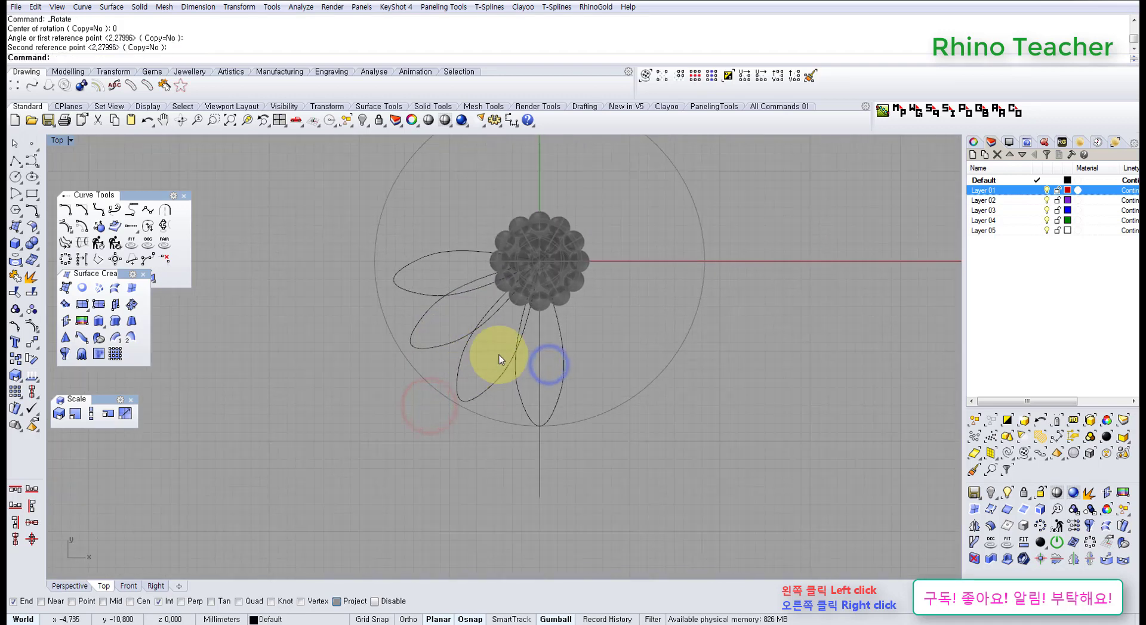
{"action": "scroll", "coordinate": [504, 341], "scroll_direction": "up", "scroll_amount": 2}
{"action": "scroll", "coordinate": [514, 388], "scroll_direction": "up", "scroll_amount": 3}
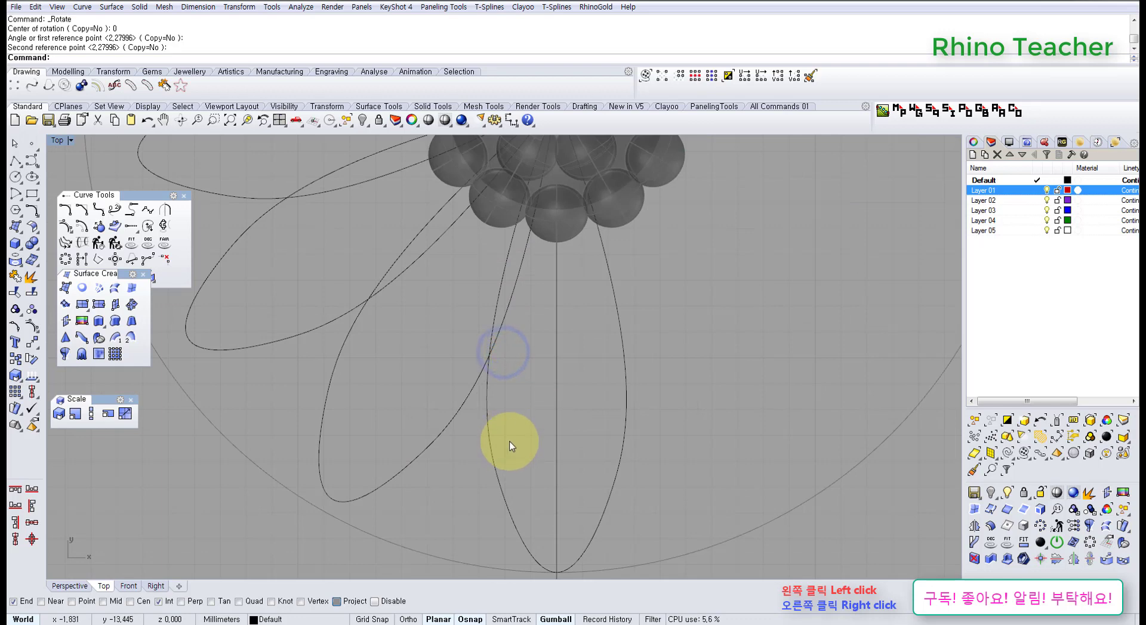
{"action": "right_click_drag", "start_coordinate": [509, 443], "coordinate": [544, 372]}
{"action": "left_click_drag", "start_coordinate": [434, 435], "coordinate": [412, 409]}
{"action": "scroll", "coordinate": [448, 364], "scroll_direction": "down", "scroll_amount": 2}
{"action": "right_click_drag", "start_coordinate": [433, 346], "coordinate": [414, 397]}
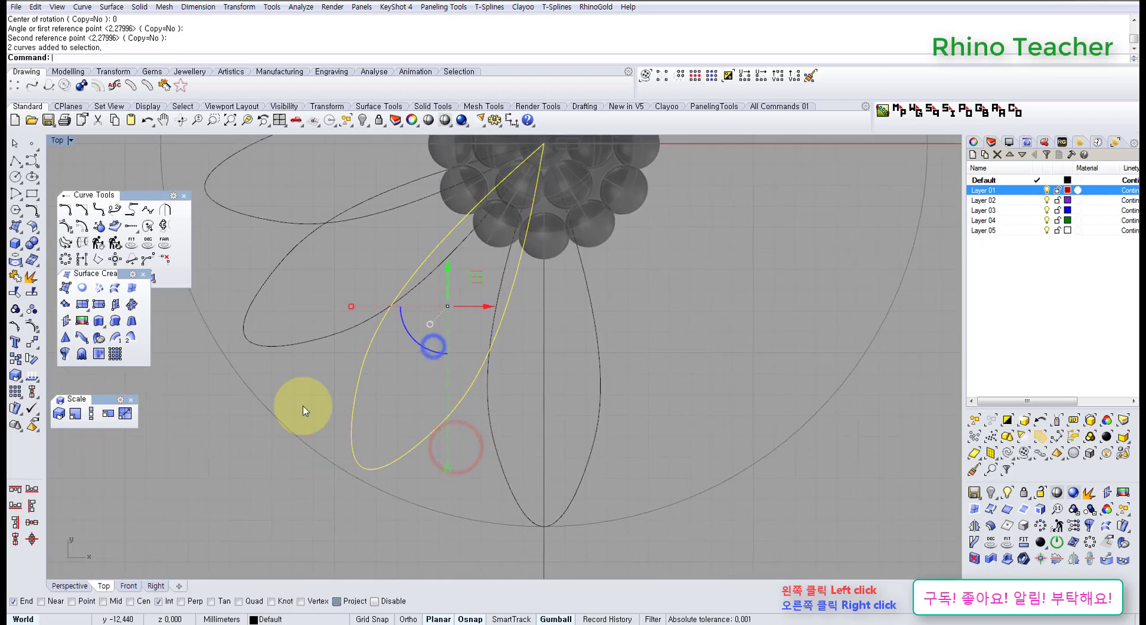
{"action": "left_click", "coordinate": [32, 361]}
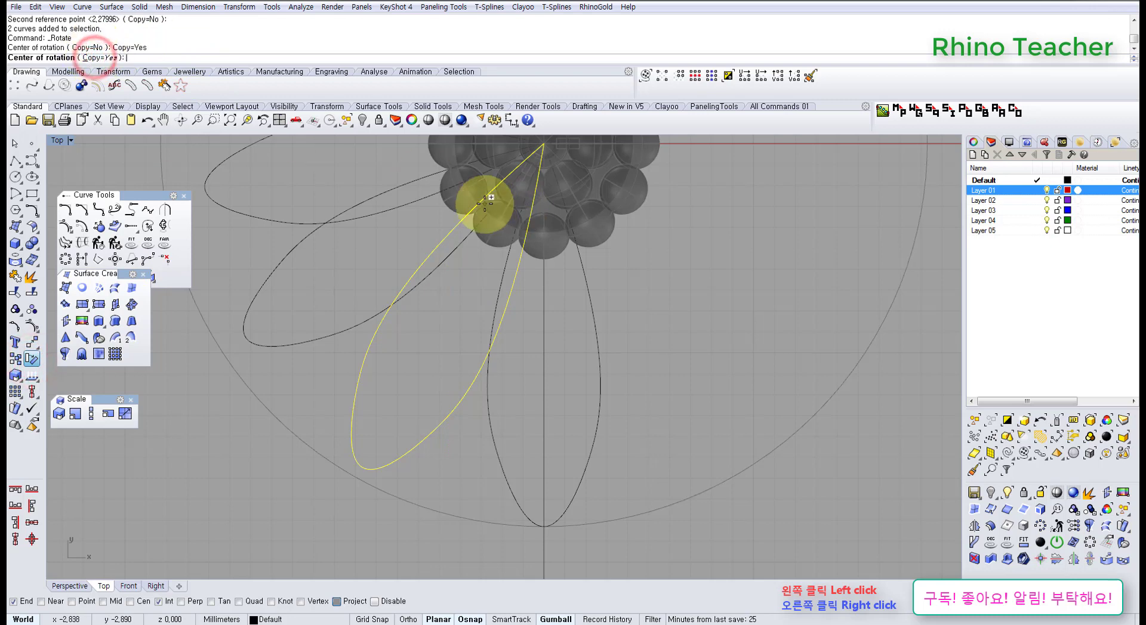
{"action": "type", "text": "0"}
{"action": "key", "text": "Return"}
{"action": "left_click", "coordinate": [286, 463]}
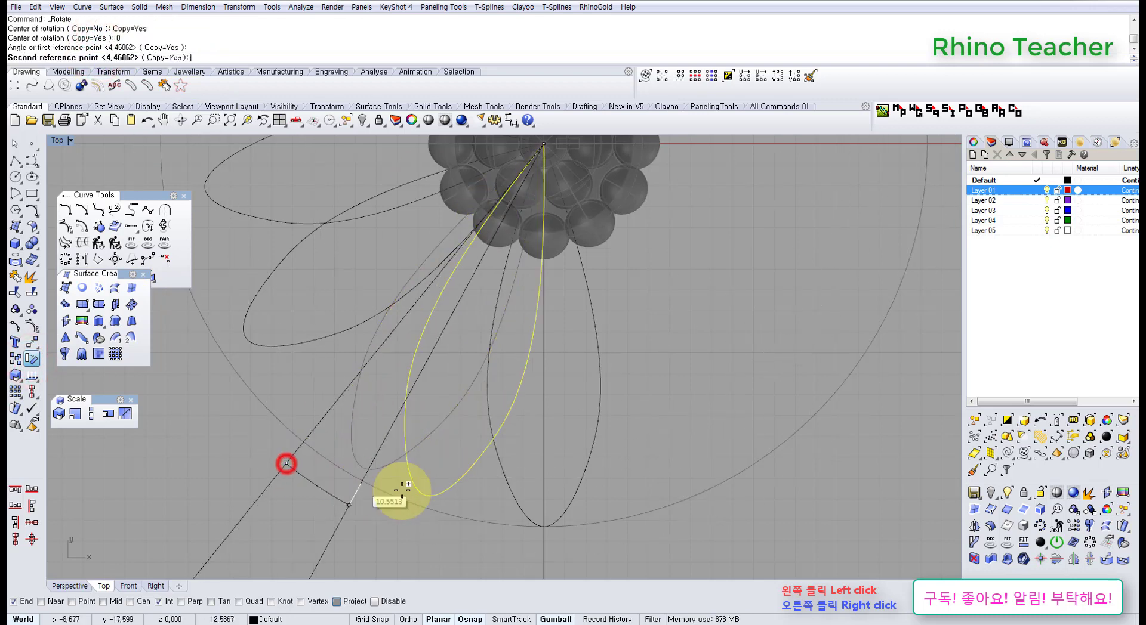
{"action": "left_click", "coordinate": [376, 475]}
{"action": "left_click", "coordinate": [268, 452]}
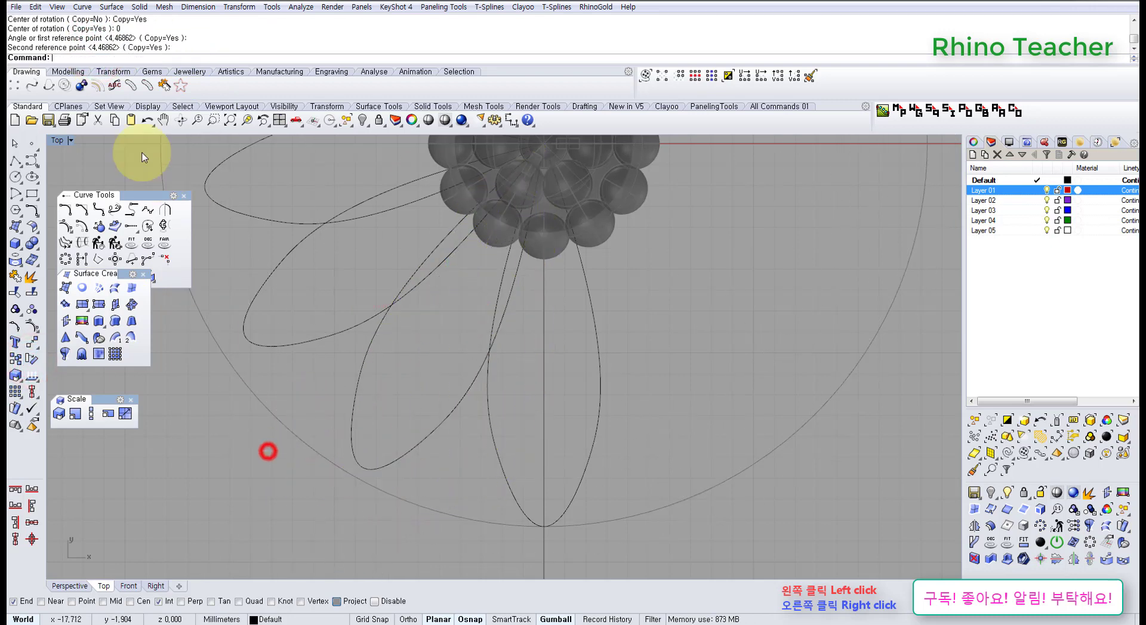
Step: Draw a polyline from the origin to the intersection of the bottom petal and its left neighbour
{"action": "left_click", "coordinate": [17, 160]}
{"action": "type", "text": "0"}
{"action": "key", "text": "Return"}
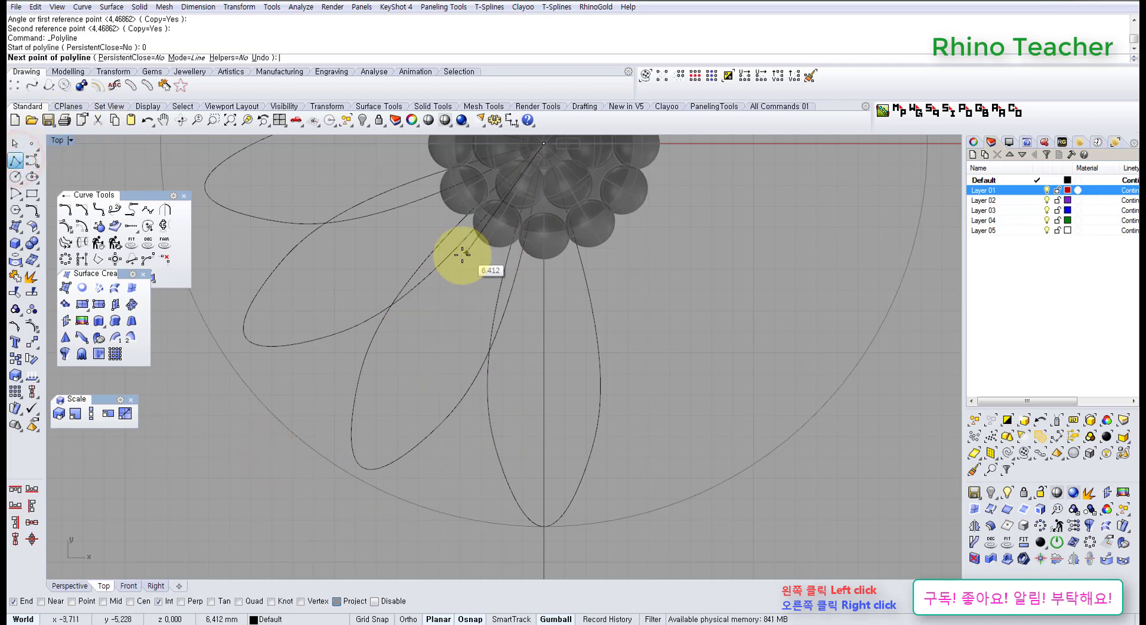
{"action": "scroll", "coordinate": [524, 357], "scroll_direction": "up", "scroll_amount": 4}
{"action": "left_click", "coordinate": [457, 346]}
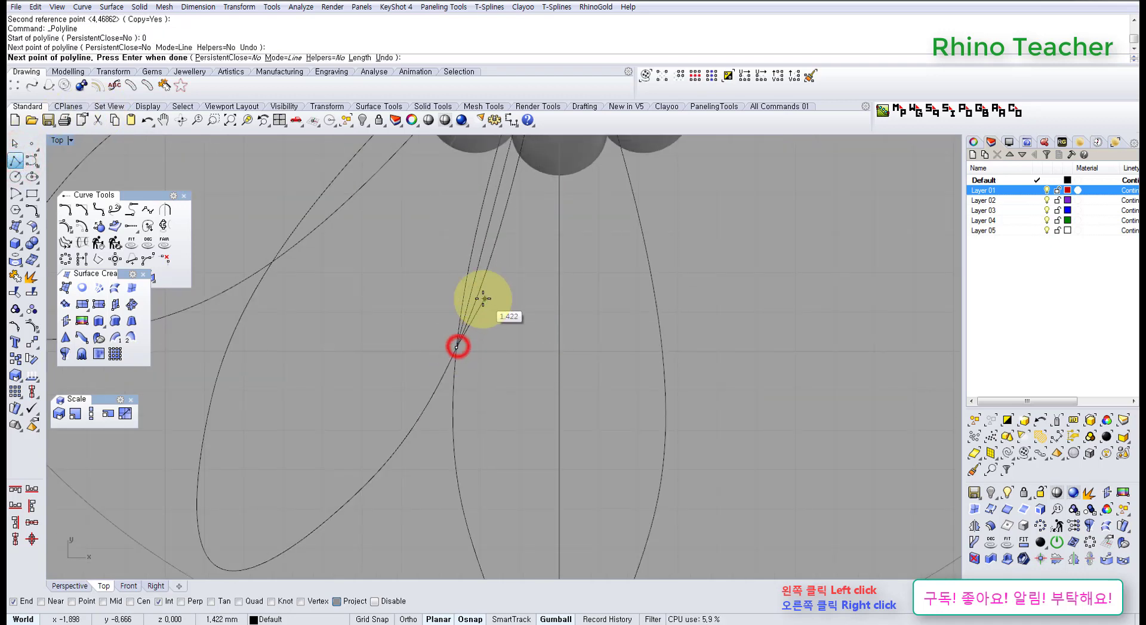
{"action": "key", "text": "Return"}
{"action": "scroll", "coordinate": [474, 289], "scroll_direction": "down", "scroll_amount": 3}
Step: Scale the new line up in 2D about the origin so that it extends beyond the large guide circle
{"action": "left_click", "coordinate": [471, 283]}
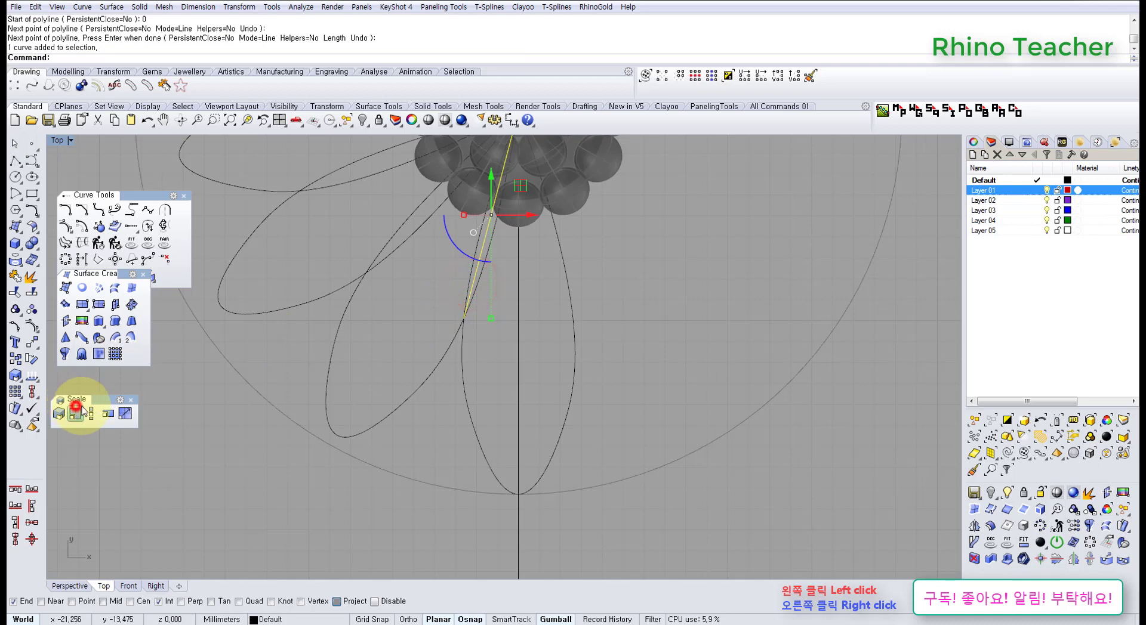
{"action": "left_click", "coordinate": [75, 408]}
{"action": "scroll", "coordinate": [530, 312], "scroll_direction": "down", "scroll_amount": 3}
{"action": "type", "text": "0"}
{"action": "key", "text": "Return"}
{"action": "scroll", "coordinate": [486, 326], "scroll_direction": "up", "scroll_amount": 2}
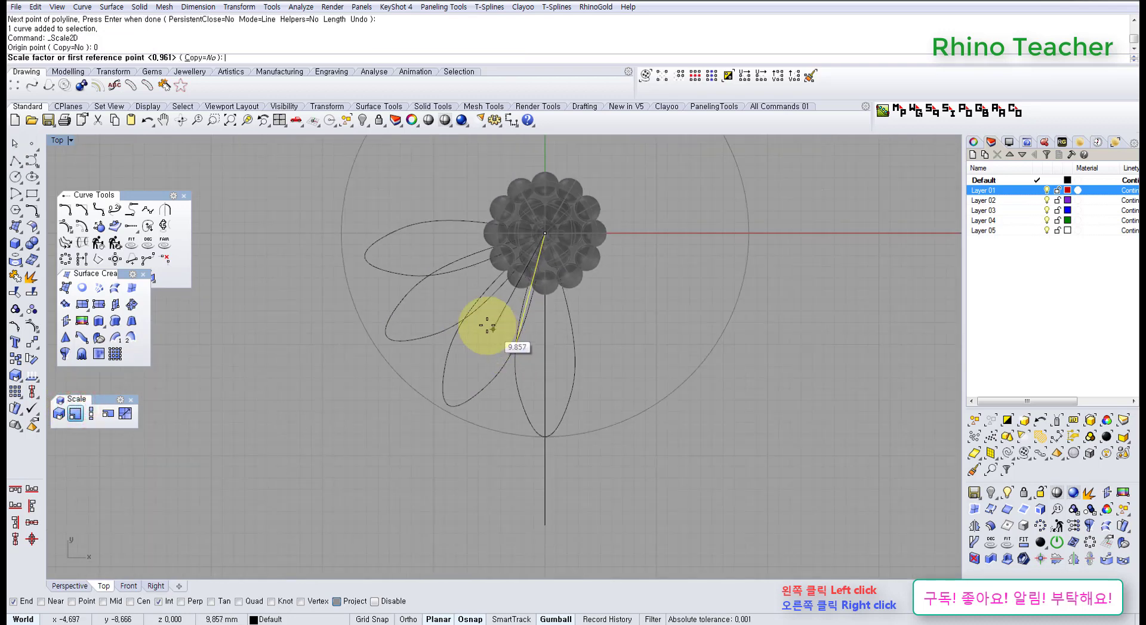
{"action": "left_click", "coordinate": [486, 326]}
{"action": "left_click", "coordinate": [369, 447]}
{"action": "left_click", "coordinate": [507, 510]}
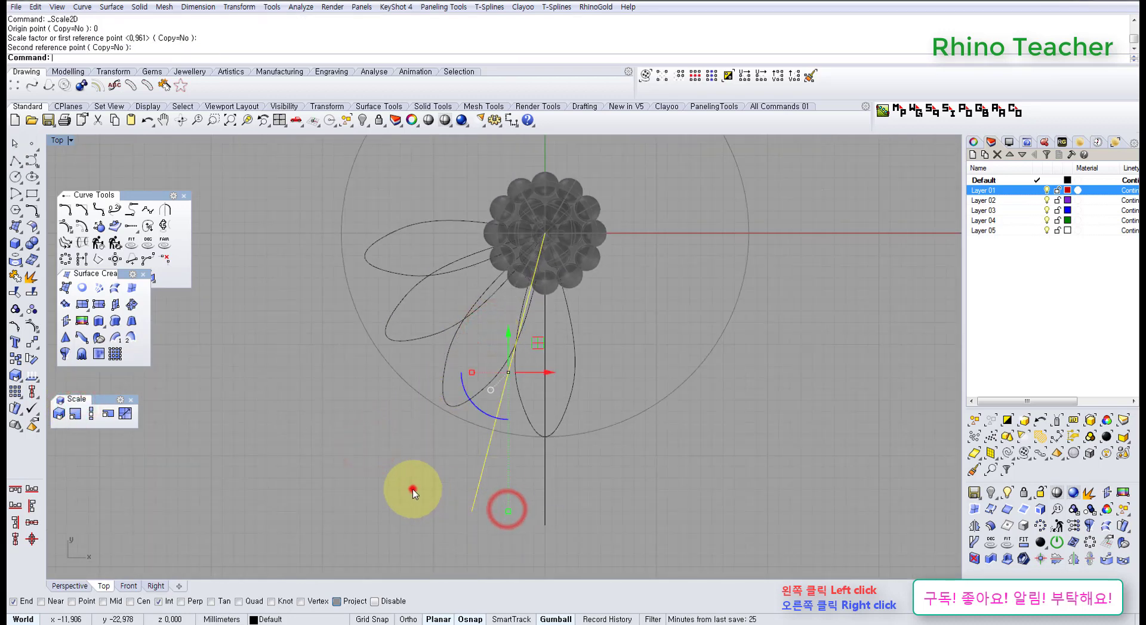
{"action": "left_click", "coordinate": [414, 491]}
Step: Rotate a copy of the petal left of the bottom one about the origin, placing its tip on the slanted guide line
{"action": "scroll", "coordinate": [508, 396], "scroll_direction": "up", "scroll_amount": 3}
{"action": "left_click_drag", "start_coordinate": [443, 328], "coordinate": [441, 326]}
{"action": "scroll", "coordinate": [464, 330], "scroll_direction": "down", "scroll_amount": 6}
{"action": "mouse_move", "coordinate": [476, 347]}
{"action": "right_mouse_down"}
{"action": "mouse_move", "coordinate": [492, 356]}
{"action": "mouse_move", "coordinate": [475, 331]}
{"action": "right_mouse_up"}
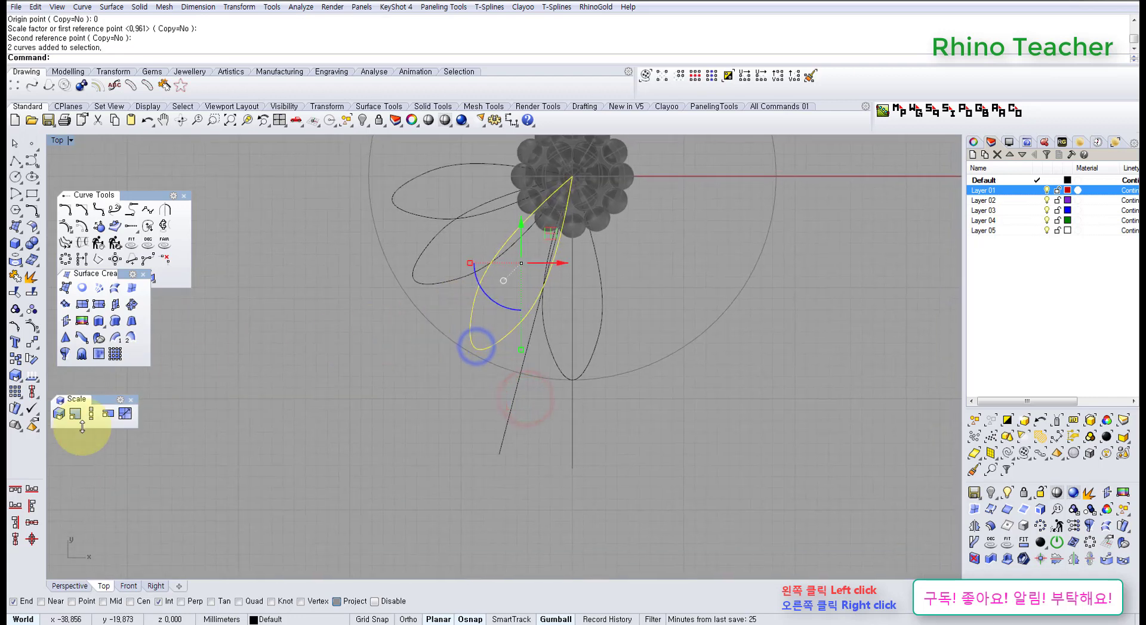
{"action": "left_click", "coordinate": [32, 358]}
{"action": "left_click", "coordinate": [99, 57]}
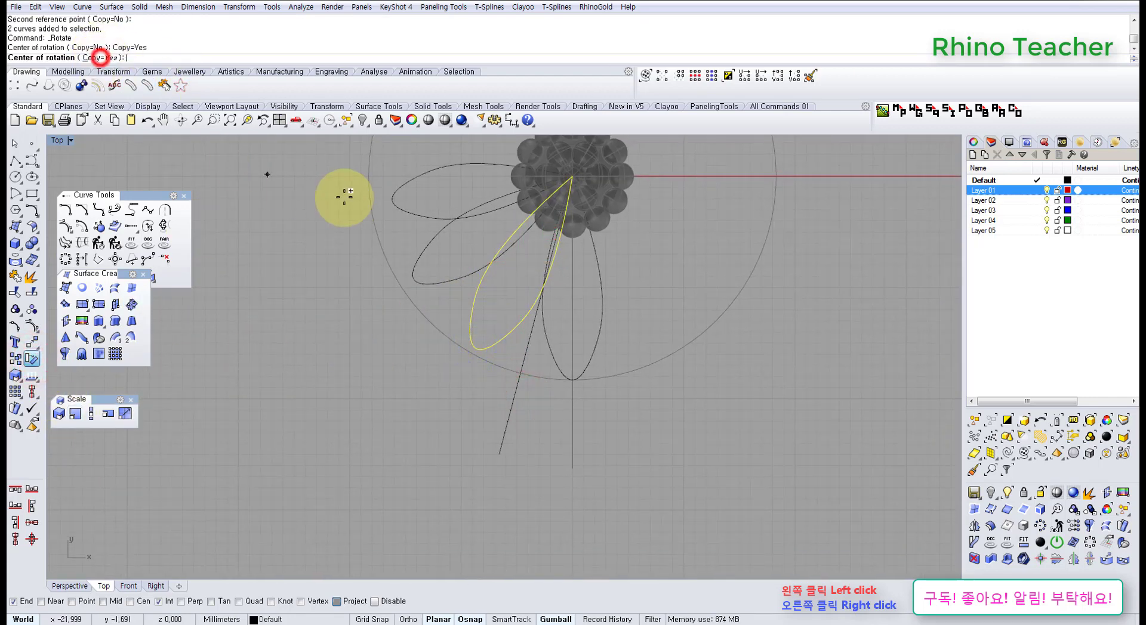
{"action": "type", "text": "0"}
{"action": "key", "text": "Return"}
{"action": "scroll", "coordinate": [486, 340], "scroll_direction": "up", "scroll_amount": 8}
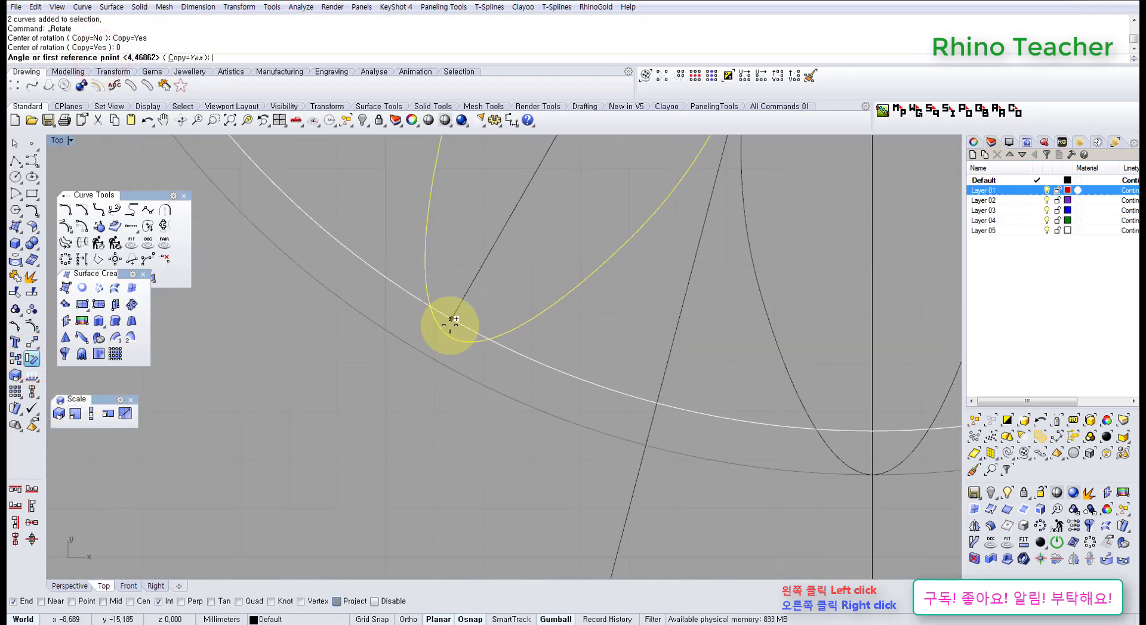
{"action": "left_click", "coordinate": [449, 335]}
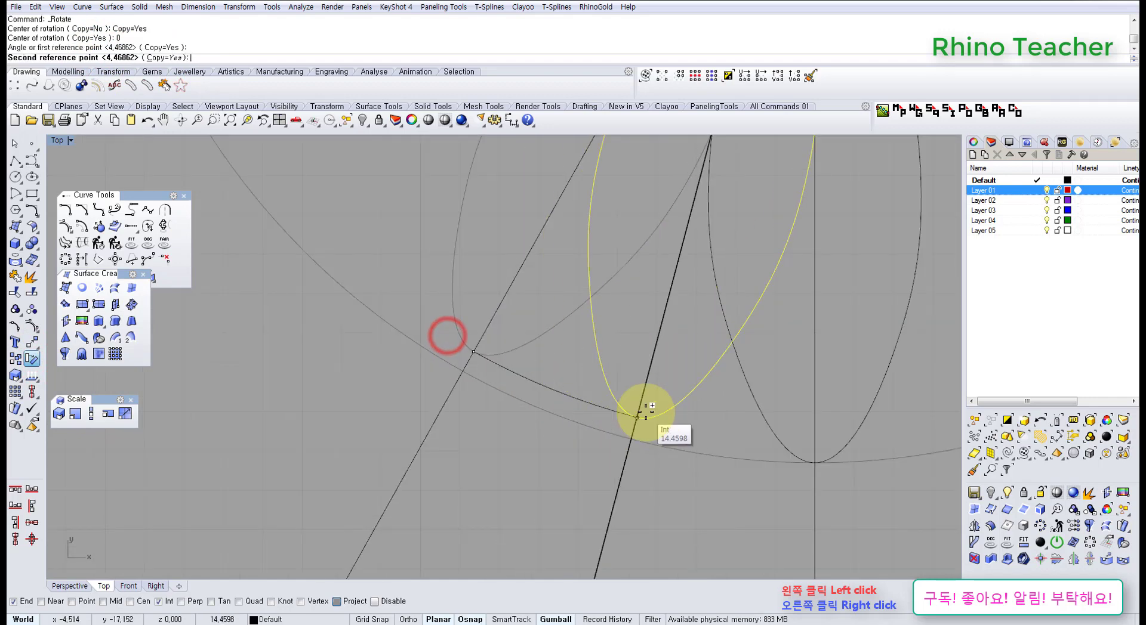
{"action": "left_click", "coordinate": [639, 416]}
Step: Place two more rotated copies of the petal, centred on the intersections between the other left petals, and finish the rotation
{"action": "scroll", "coordinate": [638, 415], "scroll_direction": "down", "scroll_amount": 4}
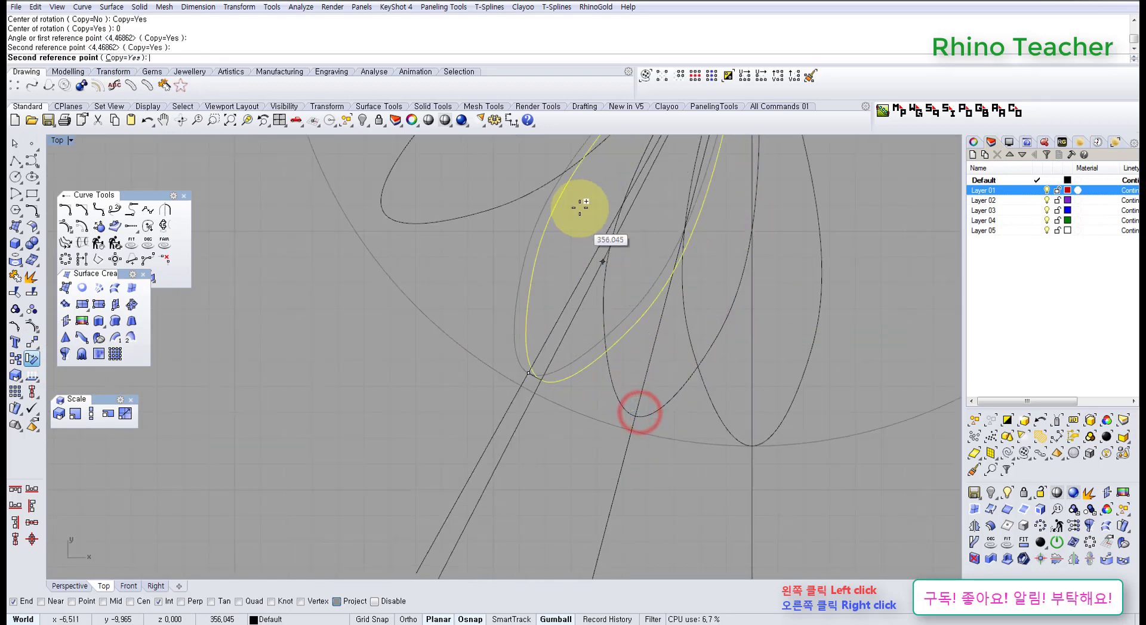
{"action": "right_click_drag", "start_coordinate": [578, 206], "coordinate": [682, 432]}
{"action": "left_click", "coordinate": [669, 403]}
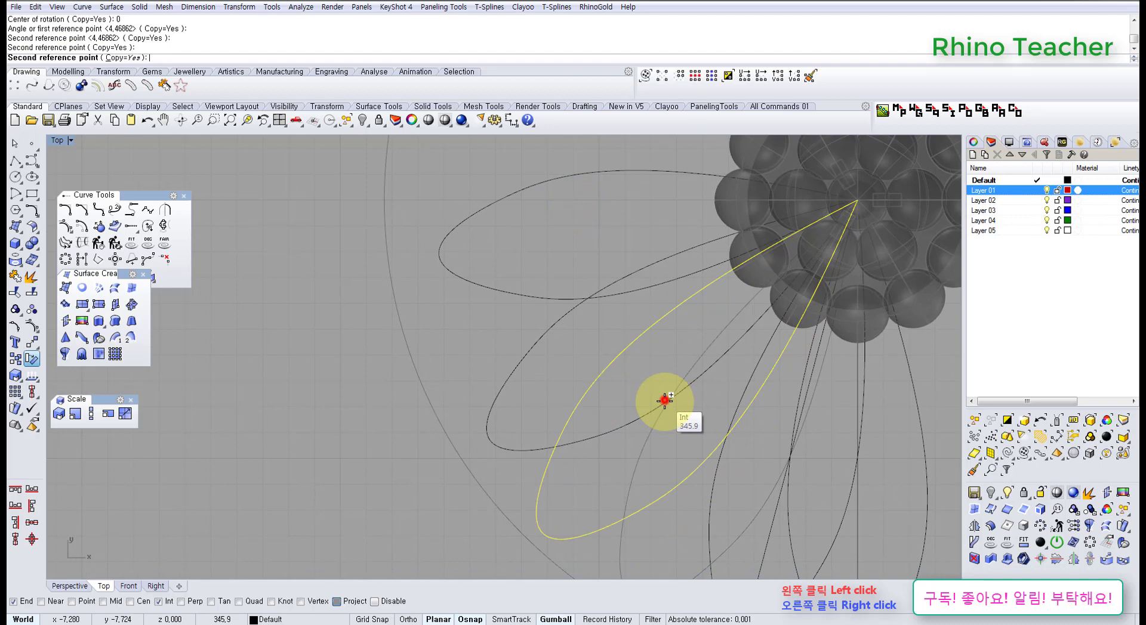
{"action": "left_click", "coordinate": [588, 291]}
{"action": "right_click", "coordinate": [590, 271]}
{"action": "scroll", "coordinate": [589, 272], "scroll_direction": "down", "scroll_amount": 8}
{"action": "right_click_drag", "start_coordinate": [516, 282], "coordinate": [442, 178]}
{"action": "left_click", "coordinate": [448, 335]}
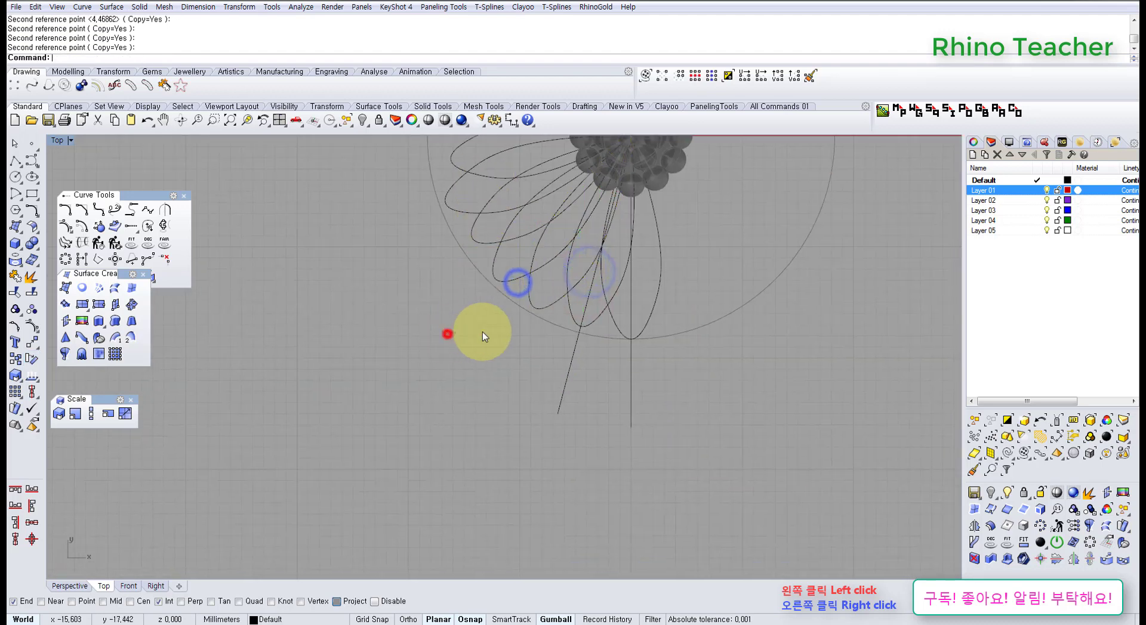
Step: Try deleting the slanted guide line beside the bottom petal and undo the deletion
{"action": "scroll", "coordinate": [602, 301], "scroll_direction": "up", "scroll_amount": 6}
{"action": "left_click_drag", "start_coordinate": [557, 456], "coordinate": [514, 425]}
{"action": "scroll", "coordinate": [509, 425], "scroll_direction": "down", "scroll_amount": 4}
{"action": "right_click_drag", "start_coordinate": [509, 425], "coordinate": [501, 496]}
{"action": "key", "text": "Delete"}
{"action": "scroll", "coordinate": [590, 413], "scroll_direction": "up", "scroll_amount": 4}
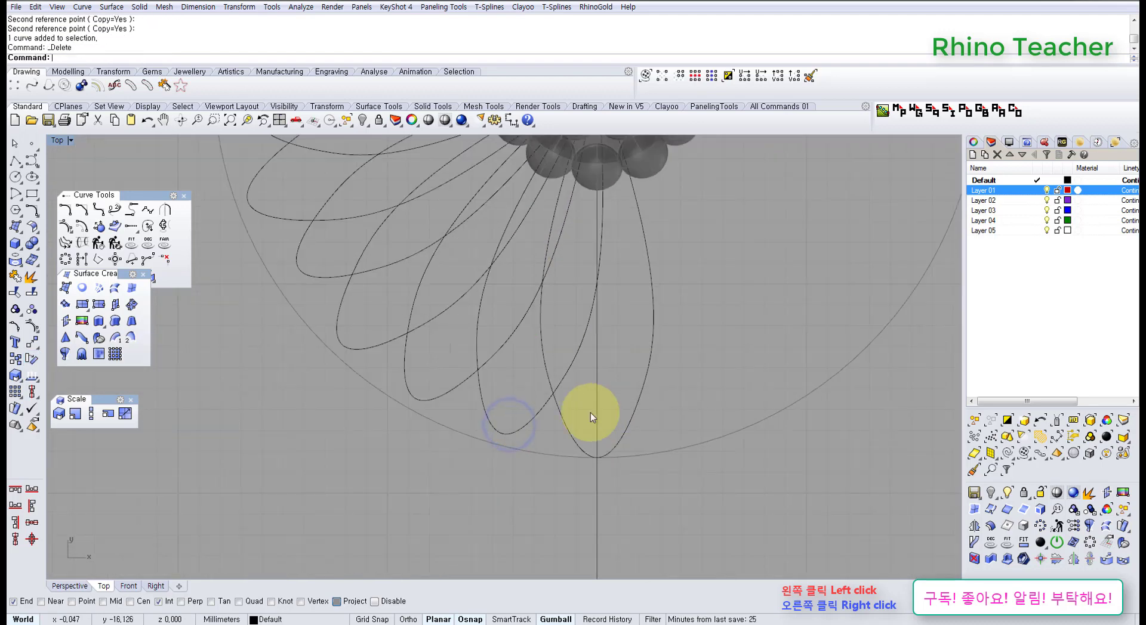
{"action": "key", "text": "ctrl+z"}
Step: Select the four original petals, alternating from the bottom one to the uppermost left one, and set their display color to Red
{"action": "left_click", "coordinate": [680, 406]}
{"action": "left_click_drag", "start_coordinate": [653, 432], "coordinate": [559, 435]}
{"action": "scroll", "coordinate": [563, 400], "scroll_direction": "up", "scroll_amount": 4}
{"action": "scroll", "coordinate": [581, 417], "scroll_direction": "down", "scroll_amount": 2}
{"action": "right_click_drag", "start_coordinate": [486, 420], "coordinate": [600, 449]}
{"action": "scroll", "coordinate": [526, 409], "scroll_direction": "up", "scroll_amount": 2}
{"action": "left_click_drag", "start_coordinate": [540, 470], "coordinate": [473, 423], "text": "shift"}
{"action": "scroll", "coordinate": [459, 417], "scroll_direction": "down", "scroll_amount": 6}
{"action": "right_click_drag", "start_coordinate": [420, 391], "coordinate": [540, 503]}
{"action": "scroll", "coordinate": [529, 473], "scroll_direction": "up", "scroll_amount": 6}
{"action": "left_click_drag", "start_coordinate": [527, 473], "coordinate": [495, 418], "text": "shift"}
{"action": "scroll", "coordinate": [525, 413], "scroll_direction": "down", "scroll_amount": 6}
{"action": "right_click_drag", "start_coordinate": [511, 373], "coordinate": [492, 411]}
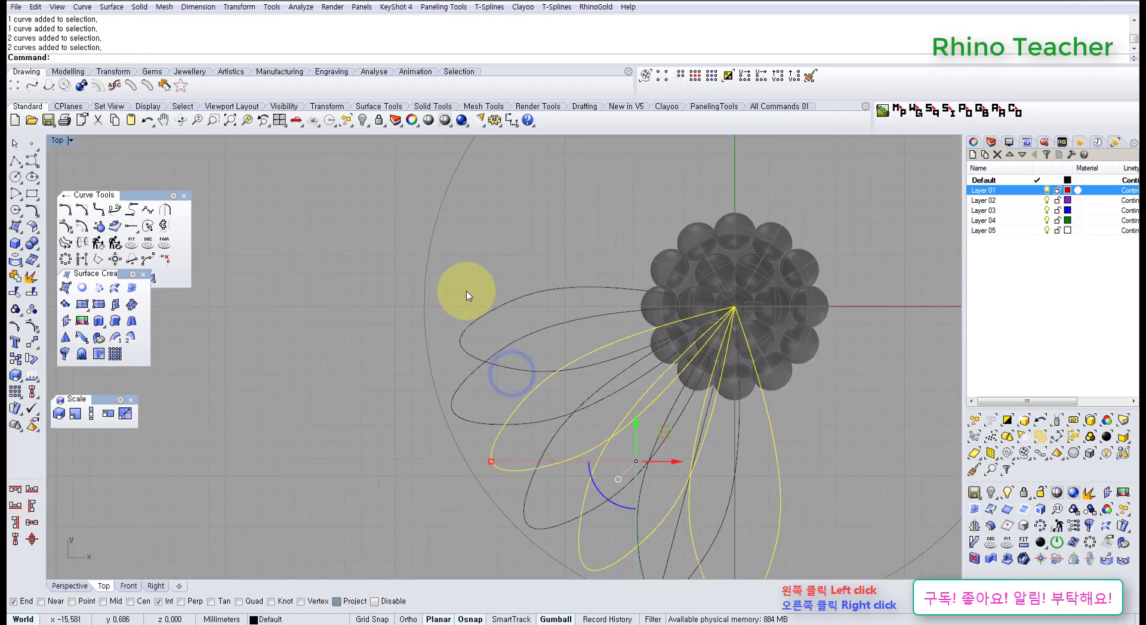
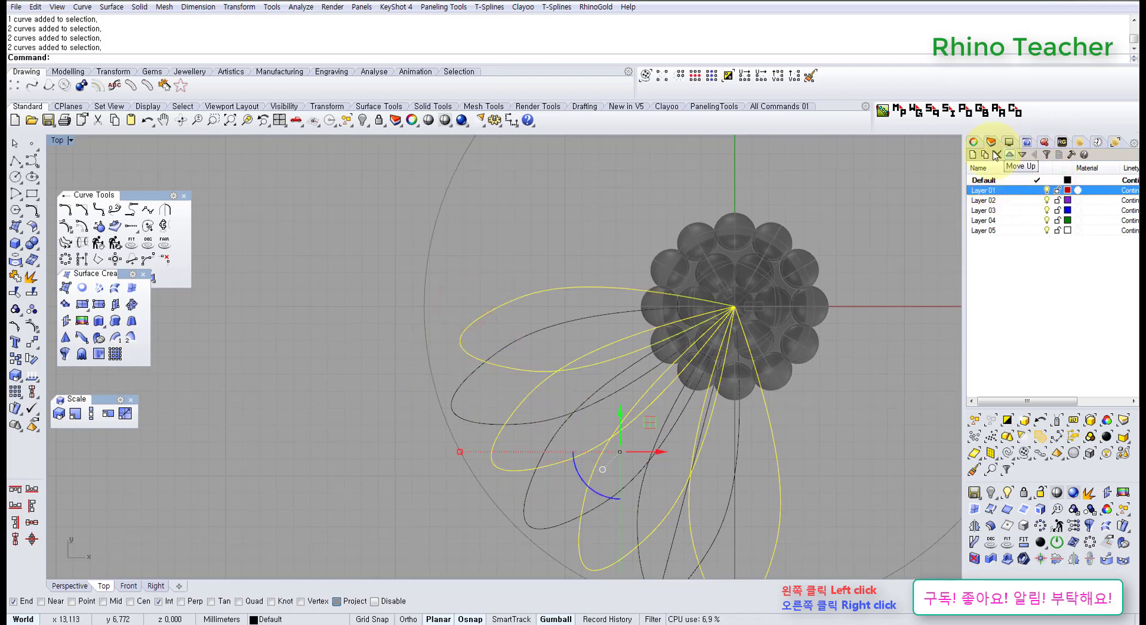
{"action": "left_click", "coordinate": [974, 142]}
{"action": "left_click", "coordinate": [1069, 221]}
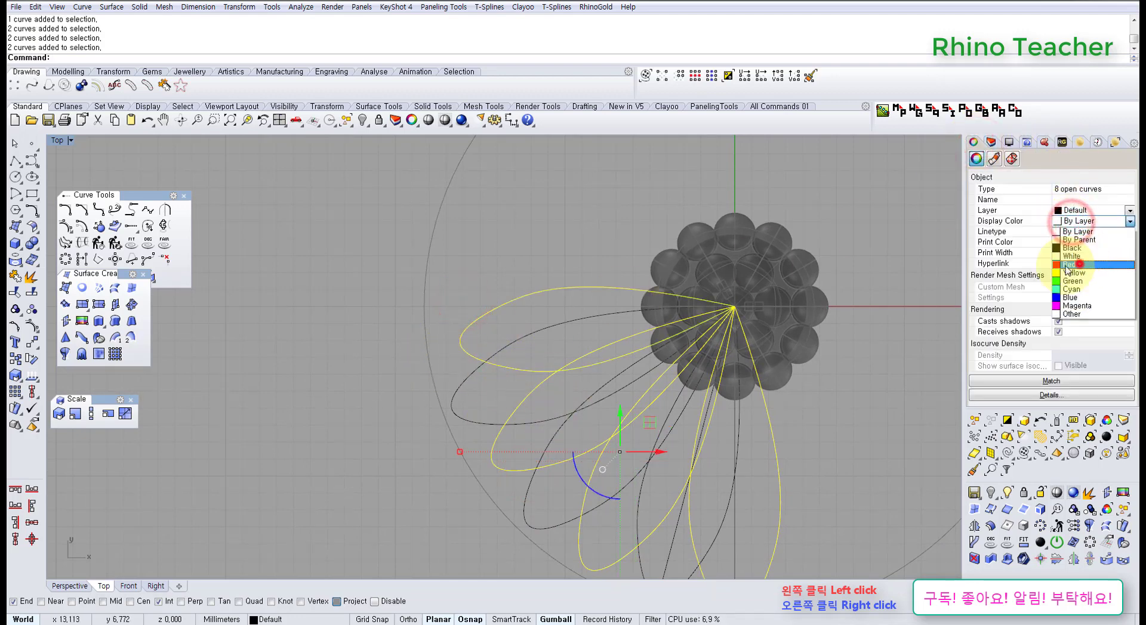
{"action": "left_click", "coordinate": [1079, 264]}
{"action": "left_click", "coordinate": [900, 392]}
Step: Select the three in-between petals and scale them down in 2D about the origin to about 0.95
{"action": "right_click_drag", "start_coordinate": [731, 419], "coordinate": [678, 268]}
{"action": "scroll", "coordinate": [615, 411], "scroll_direction": "up", "scroll_amount": 5}
{"action": "left_click", "coordinate": [650, 465]}
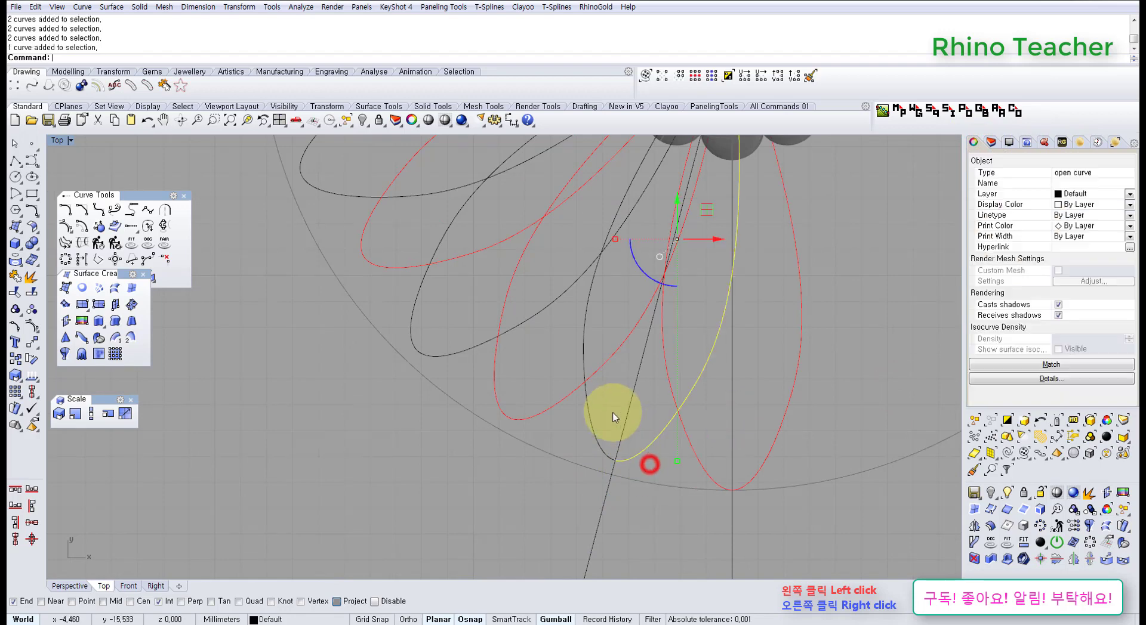
{"action": "left_click_drag", "start_coordinate": [607, 409], "coordinate": [570, 414], "text": "shift"}
{"action": "right_click_drag", "start_coordinate": [523, 423], "coordinate": [605, 516]}
{"action": "scroll", "coordinate": [605, 517], "scroll_direction": "down", "scroll_amount": 2}
{"action": "left_click_drag", "start_coordinate": [492, 425], "coordinate": [486, 415], "text": "shift"}
{"action": "right_click_drag", "start_coordinate": [484, 404], "coordinate": [509, 477]}
{"action": "scroll", "coordinate": [506, 468], "scroll_direction": "up", "scroll_amount": 4}
{"action": "left_click_drag", "start_coordinate": [413, 328], "coordinate": [406, 312], "text": "shift"}
{"action": "scroll", "coordinate": [419, 322], "scroll_direction": "down", "scroll_amount": 4}
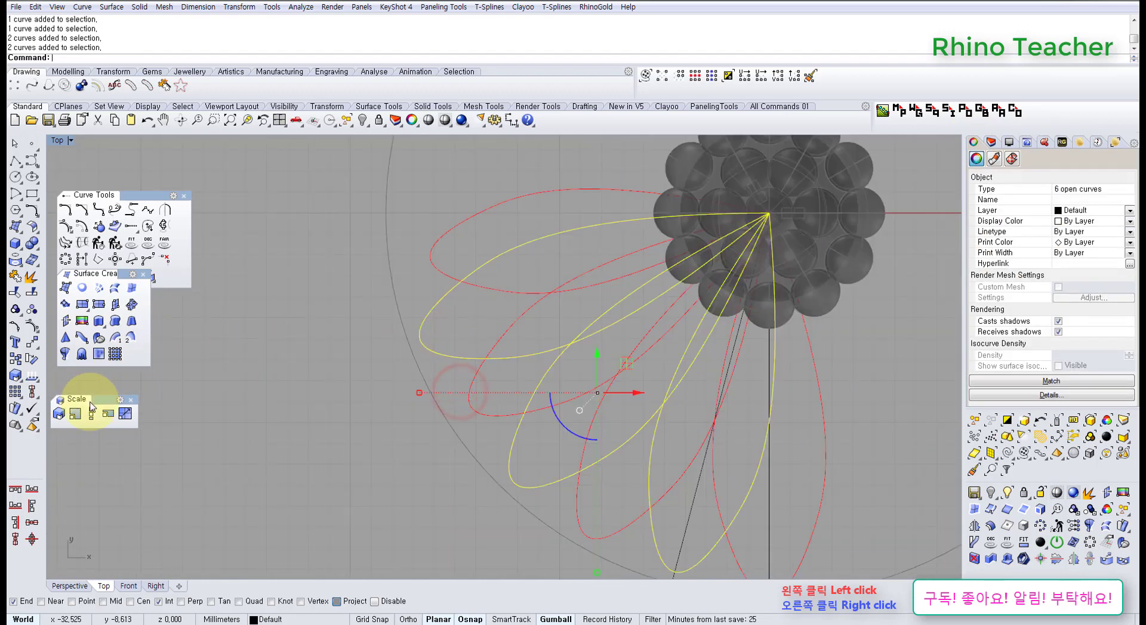
{"action": "scroll", "coordinate": [454, 346], "scroll_direction": "down", "scroll_amount": 4}
{"action": "right_click_drag", "start_coordinate": [476, 344], "coordinate": [510, 275]}
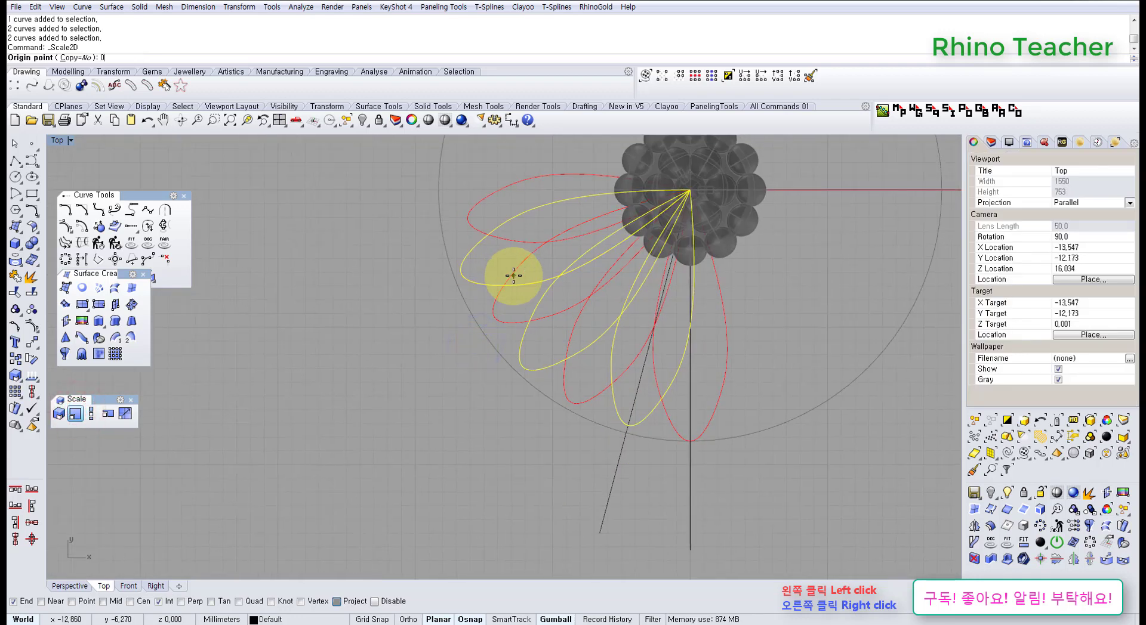
{"action": "key", "text": "Return"}
{"action": "scroll", "coordinate": [583, 454], "scroll_direction": "up", "scroll_amount": 3}
{"action": "left_click", "coordinate": [524, 494]}
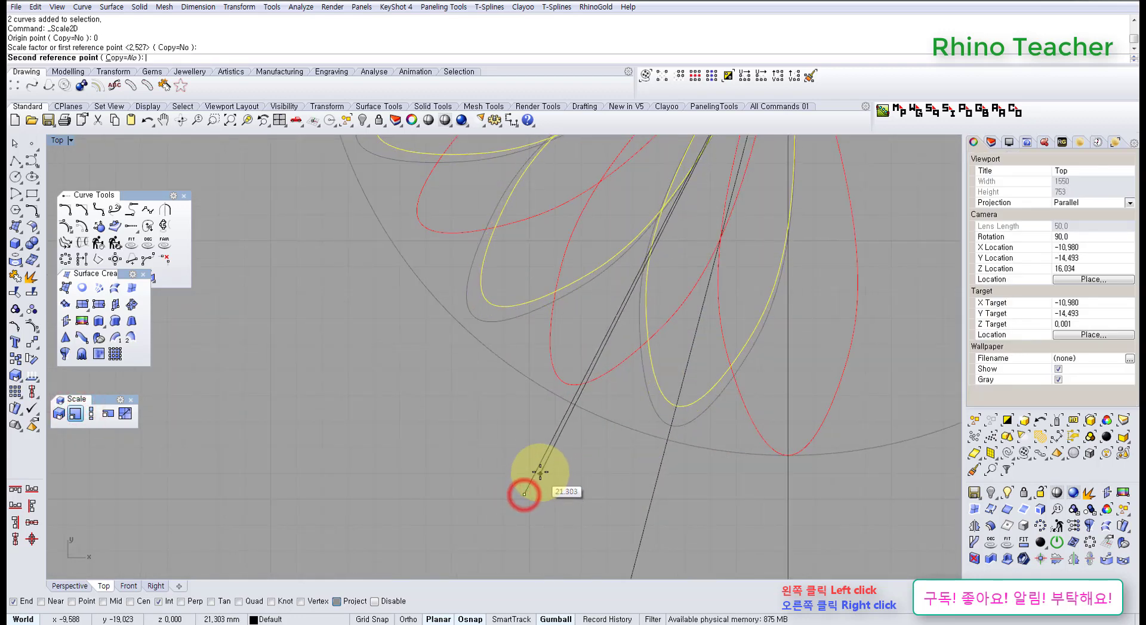
{"action": "left_click", "coordinate": [540, 470]}
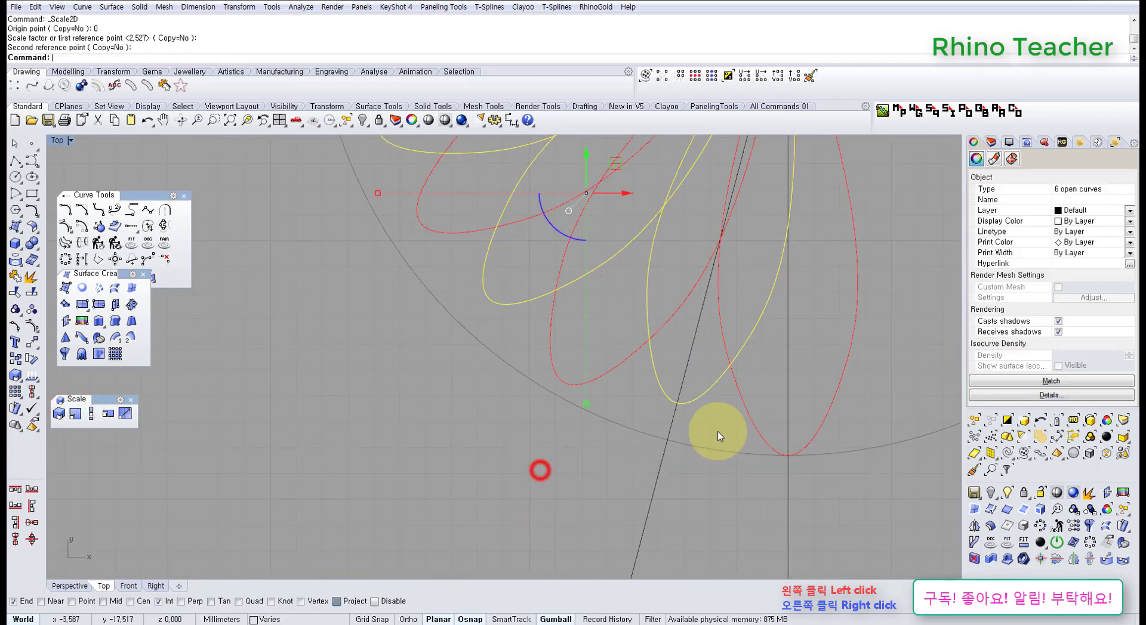
Step: Leave out the lowest in-between petal and scale the other two down in 2D about the origin to about 0.95
{"action": "left_click_drag", "start_coordinate": [714, 427], "coordinate": [673, 394], "text": "ctrl"}
{"action": "scroll", "coordinate": [646, 388], "scroll_direction": "down", "scroll_amount": 6}
{"action": "right_click_drag", "start_coordinate": [607, 369], "coordinate": [614, 440]}
{"action": "right_click", "coordinate": [612, 442]}
{"action": "type", "text": "0"}
{"action": "key", "text": "Return"}
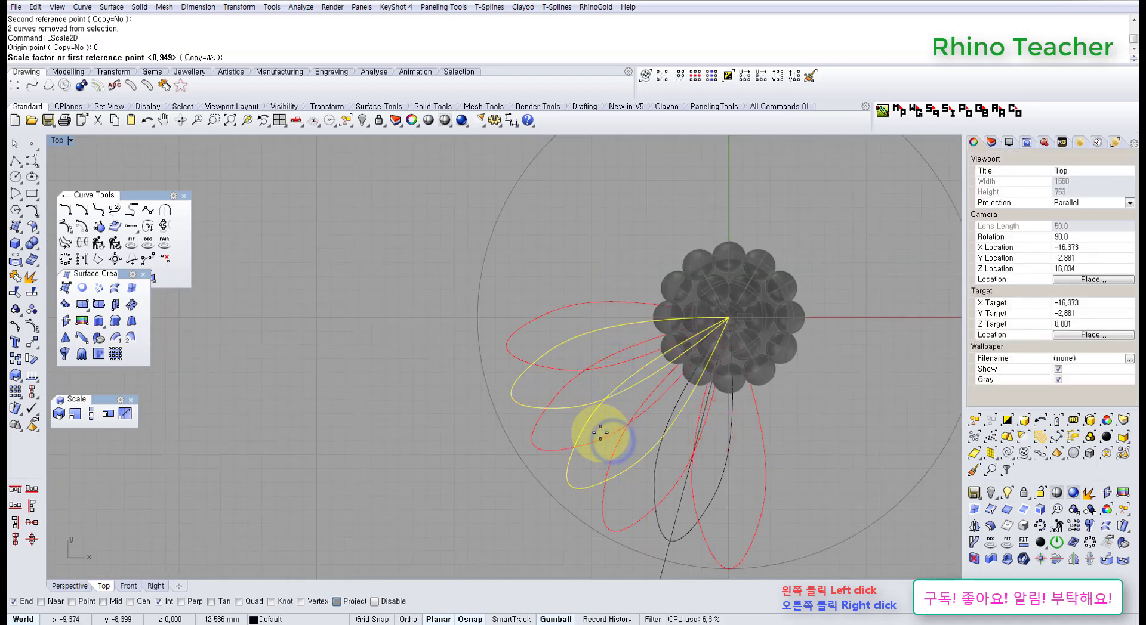
{"action": "right_click_drag", "start_coordinate": [530, 464], "coordinate": [481, 350]}
{"action": "scroll", "coordinate": [453, 388], "scroll_direction": "up", "scroll_amount": 3}
{"action": "left_click", "coordinate": [438, 410]}
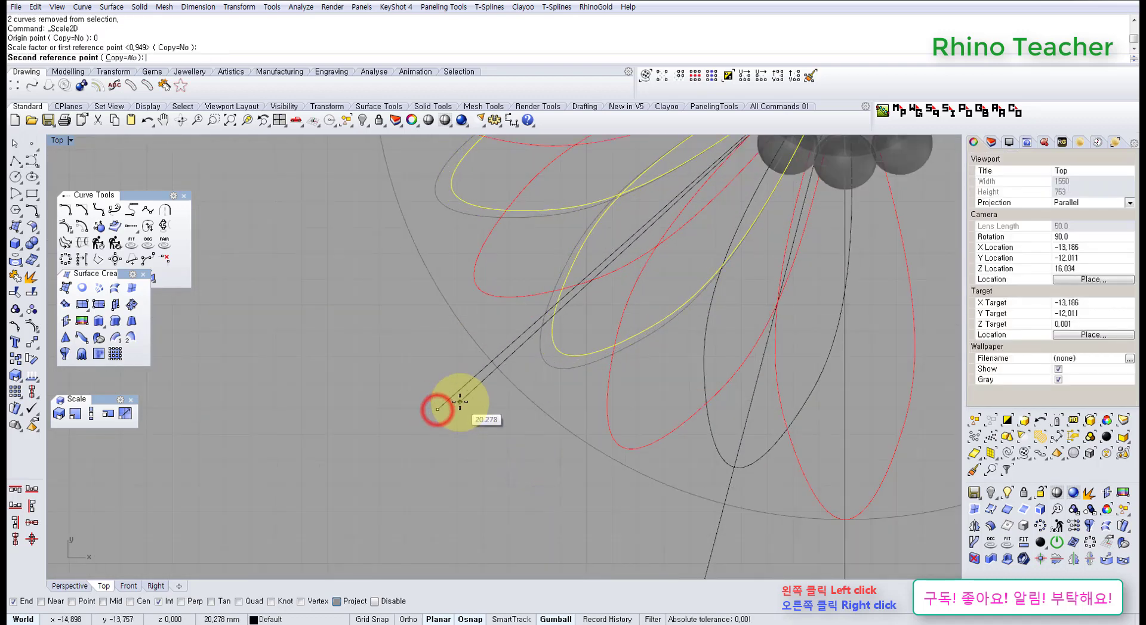
{"action": "left_click", "coordinate": [464, 399]}
Step: Scale only the uppermost in-between petal down slightly further in 2D about the origin, and clear the selection
{"action": "scroll", "coordinate": [622, 352], "scroll_direction": "down", "scroll_amount": 4}
{"action": "right_click_drag", "start_coordinate": [626, 341], "coordinate": [611, 417]}
{"action": "left_click_drag", "start_coordinate": [616, 449], "coordinate": [518, 382], "text": "ctrl"}
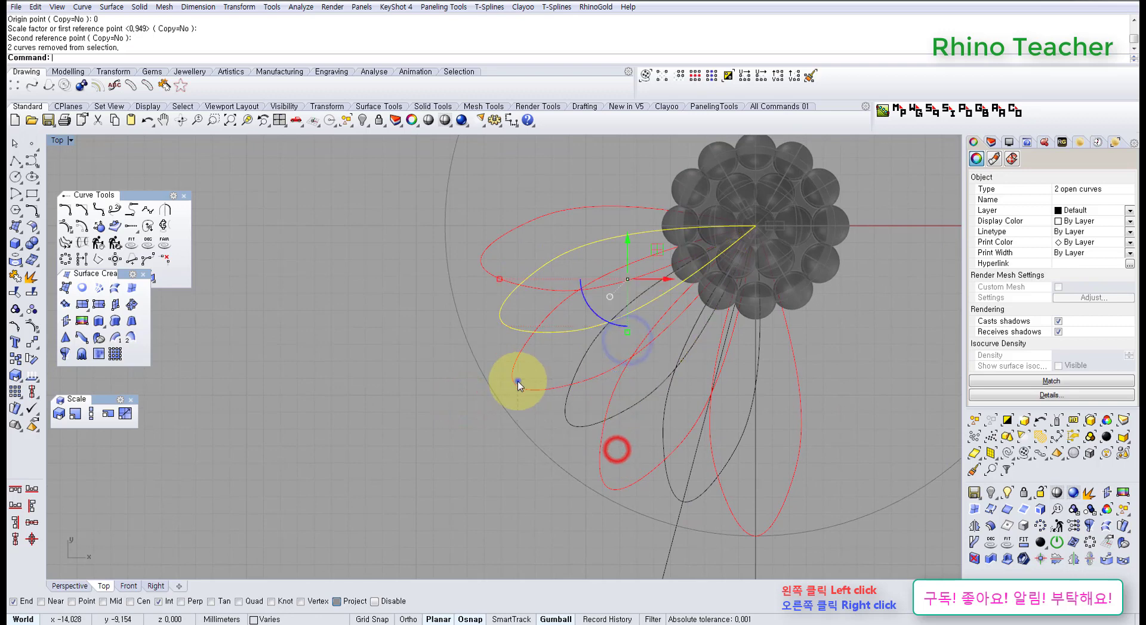
{"action": "right_click", "coordinate": [517, 381]}
{"action": "type", "text": "0"}
{"action": "key", "text": "Return"}
{"action": "scroll", "coordinate": [417, 352], "scroll_direction": "up", "scroll_amount": 3}
{"action": "left_click", "coordinate": [393, 368]}
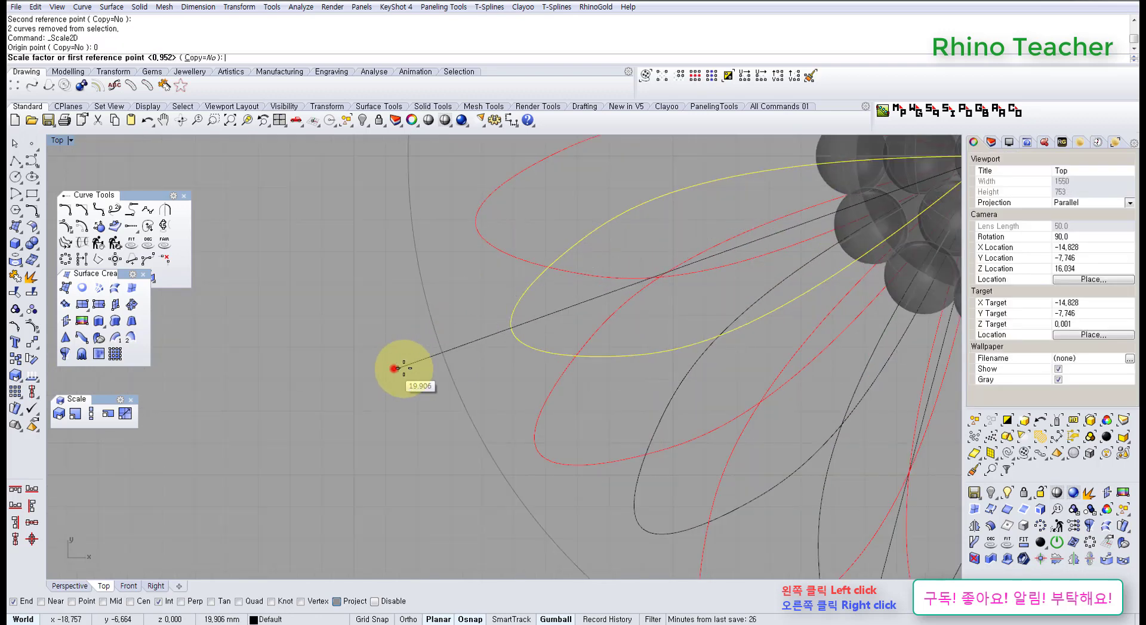
{"action": "left_click", "coordinate": [424, 367]}
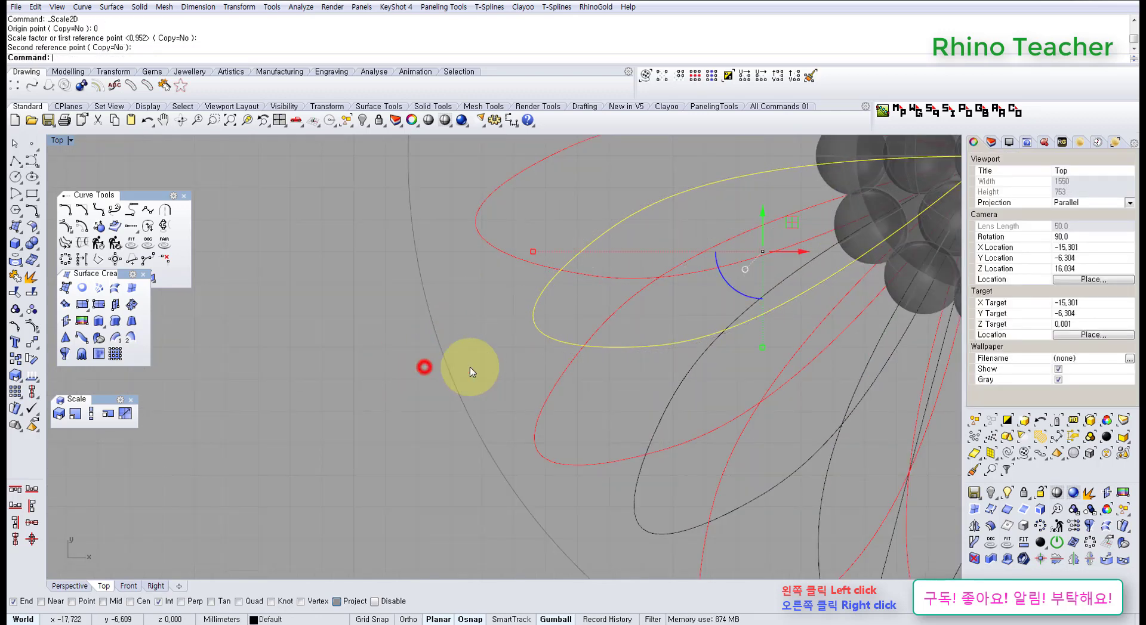
{"action": "scroll", "coordinate": [484, 388], "scroll_direction": "down", "scroll_amount": 6}
{"action": "right_click_drag", "start_coordinate": [614, 395], "coordinate": [634, 289]}
{"action": "key", "text": "Escape"}
Step: Delete the slanted guide line beside the bottom petal
{"action": "right_click_drag", "start_coordinate": [621, 350], "coordinate": [465, 380]}
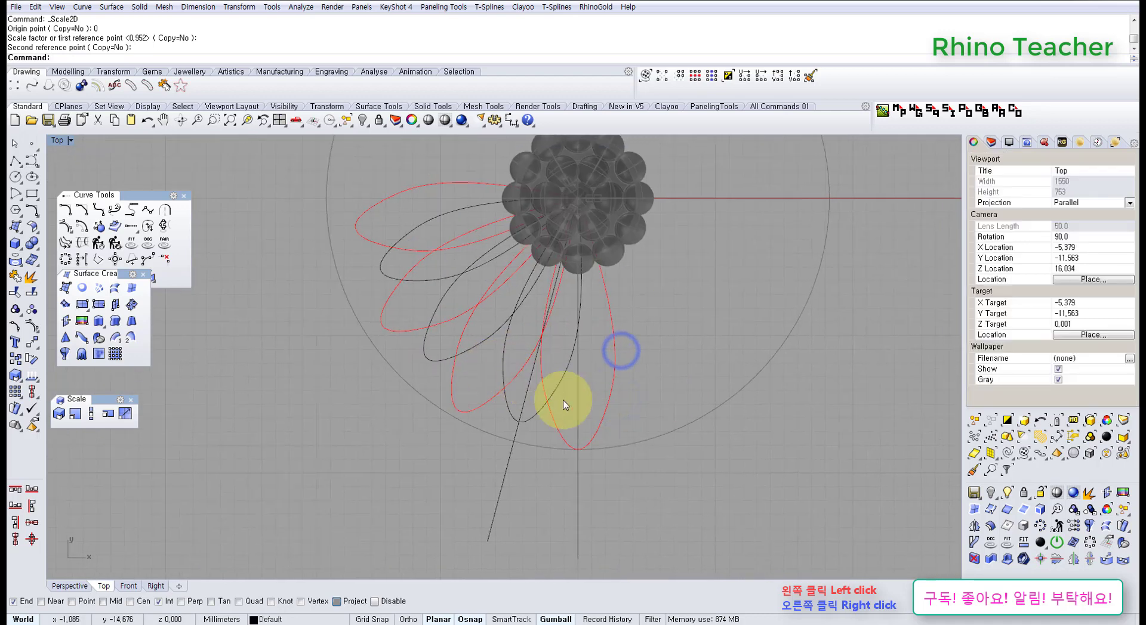
{"action": "scroll", "coordinate": [560, 406], "scroll_direction": "up", "scroll_amount": 4}
{"action": "left_click_drag", "start_coordinate": [508, 536], "coordinate": [456, 482]}
{"action": "scroll", "coordinate": [456, 481], "scroll_direction": "down", "scroll_amount": 4}
{"action": "right_click_drag", "start_coordinate": [476, 444], "coordinate": [522, 415]}
{"action": "key", "text": "Delete"}
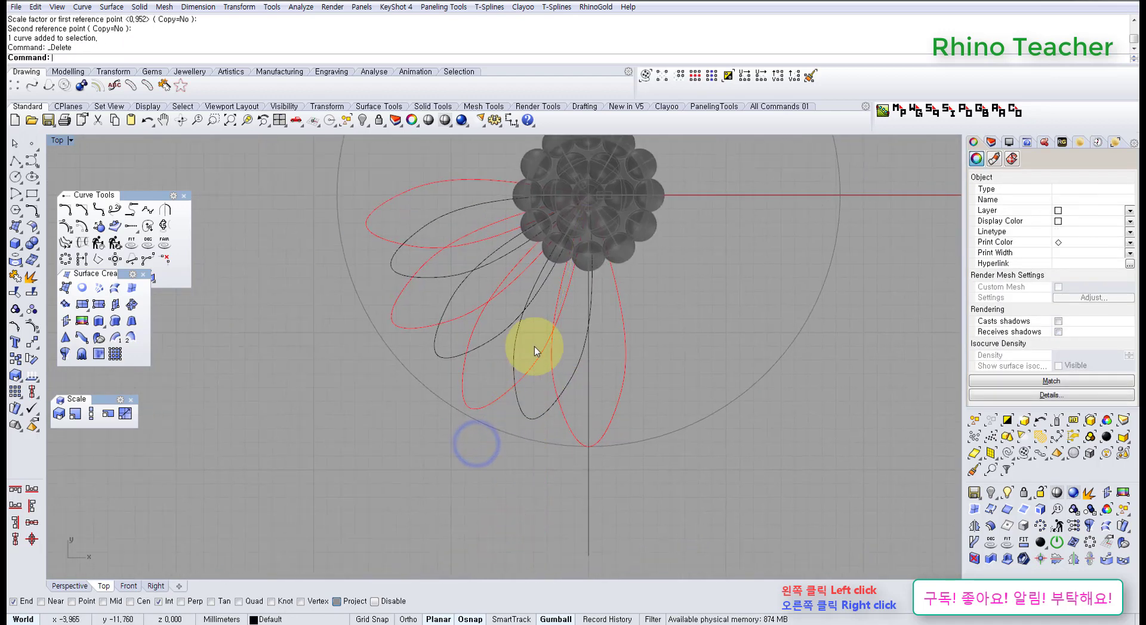
Step: Join the two halves of the bottom red petal into one closed curve and dismiss the history warning
{"action": "right_click_drag", "start_coordinate": [526, 347], "coordinate": [537, 478]}
{"action": "scroll", "coordinate": [544, 478], "scroll_direction": "up", "scroll_amount": 2}
{"action": "left_click", "coordinate": [562, 469]}
{"action": "scroll", "coordinate": [656, 487], "scroll_direction": "down", "scroll_amount": 3}
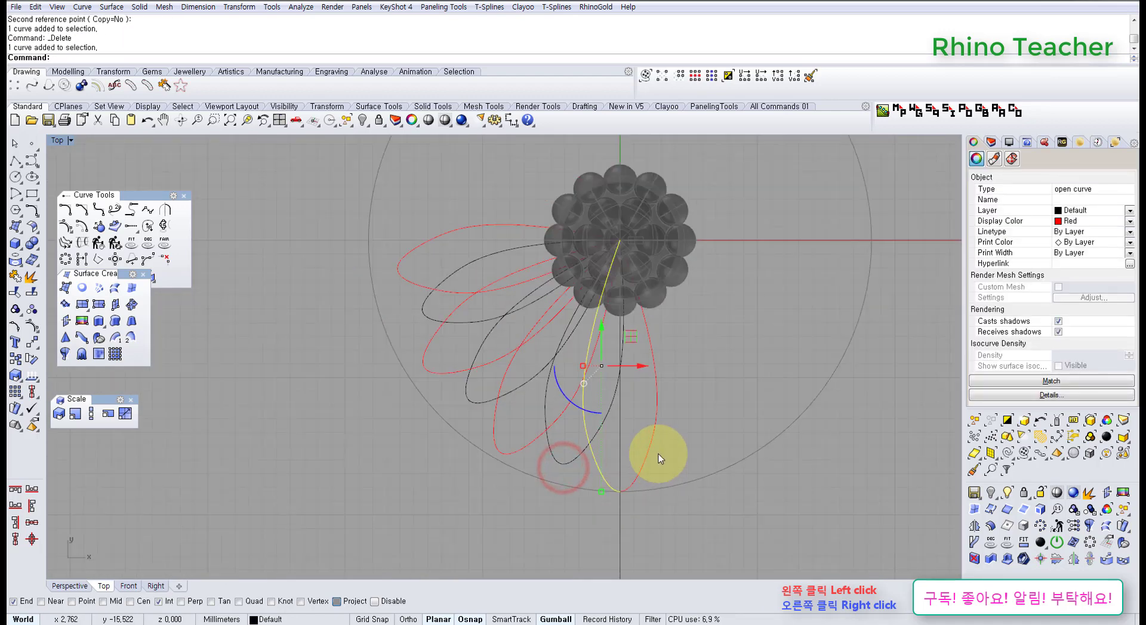
{"action": "scroll", "coordinate": [650, 457], "scroll_direction": "up", "scroll_amount": 3}
{"action": "right_click_drag", "start_coordinate": [348, 388], "coordinate": [424, 395]}
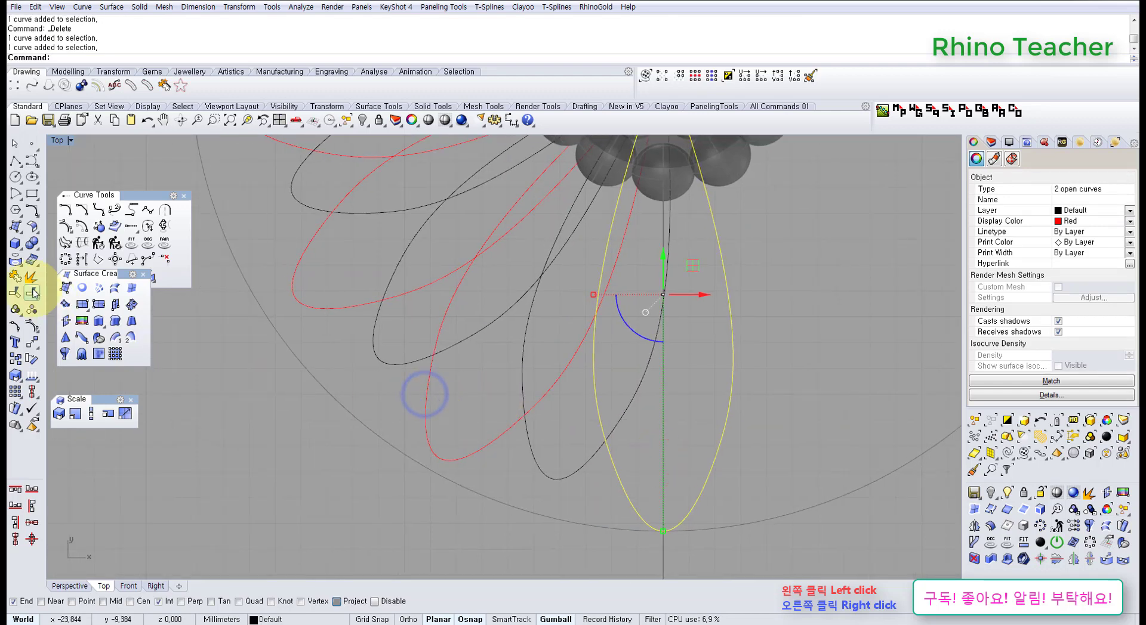
{"action": "left_click", "coordinate": [16, 276]}
{"action": "left_click", "coordinate": [481, 468]}
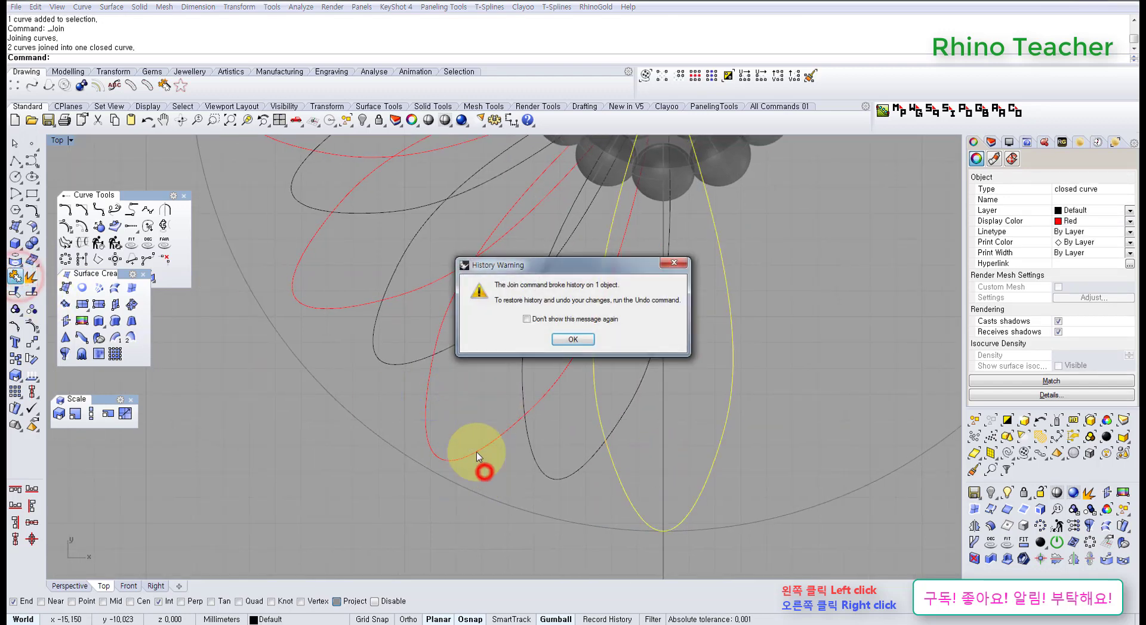
{"action": "left_click", "coordinate": [560, 334]}
Step: Select all the petal curves and purge their construction history
{"action": "scroll", "coordinate": [780, 400], "scroll_direction": "down", "scroll_amount": 6}
{"action": "left_click_drag", "start_coordinate": [844, 415], "coordinate": [418, 239]}
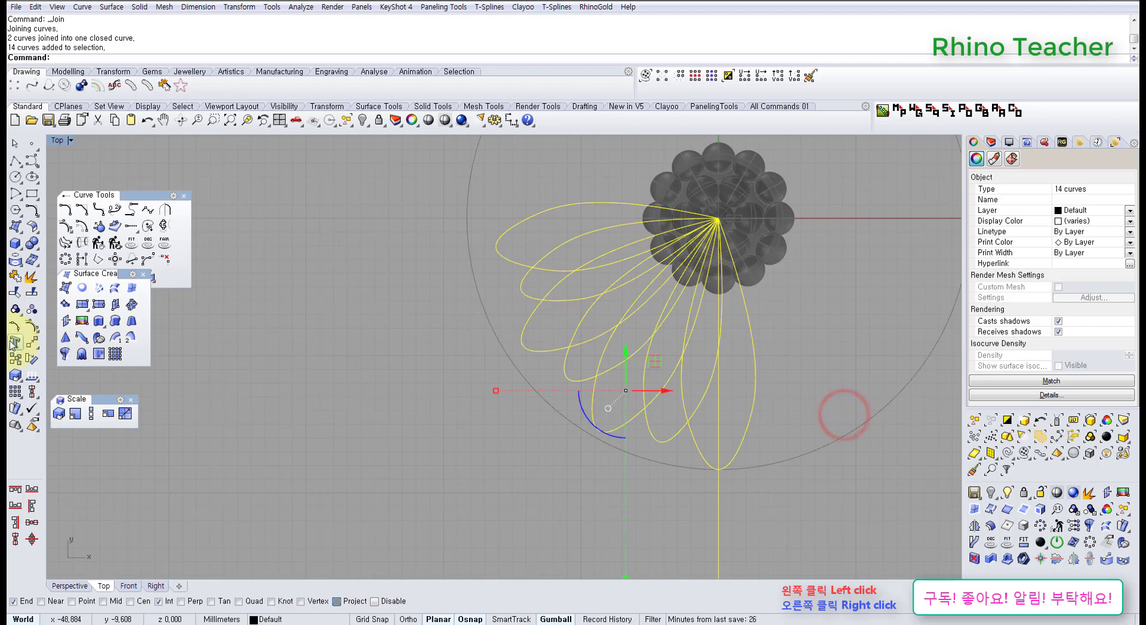
{"action": "left_click", "coordinate": [32, 425]}
{"action": "left_click", "coordinate": [339, 431]}
{"action": "right_click_drag", "start_coordinate": [555, 417], "coordinate": [402, 363]}
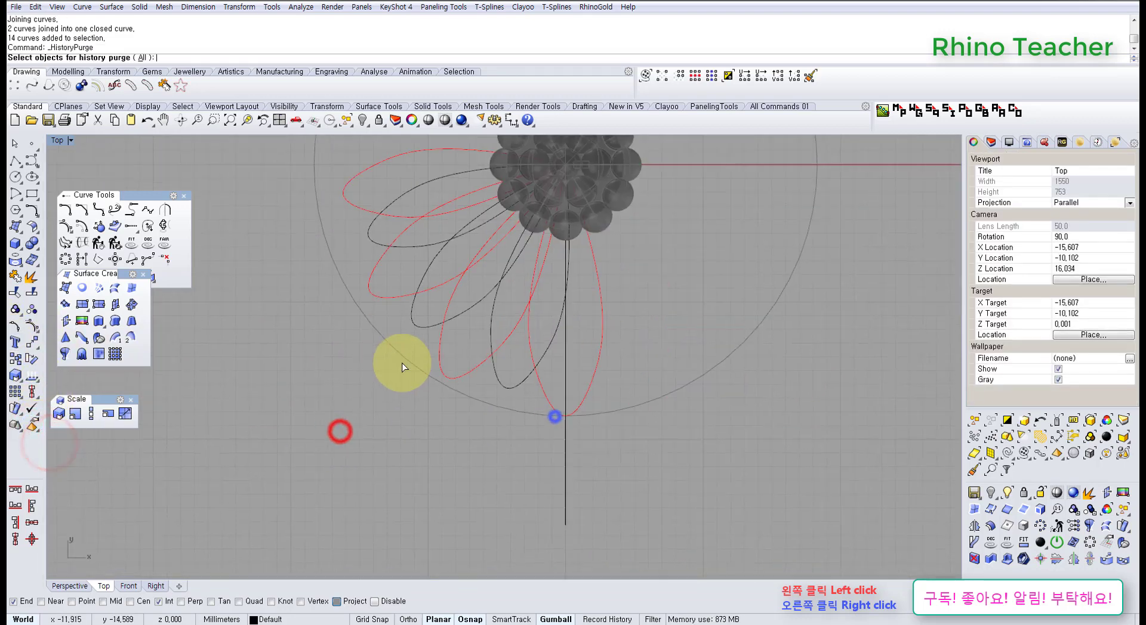
{"action": "scroll", "coordinate": [531, 401], "scroll_direction": "up", "scroll_amount": 6}
{"action": "right_click_drag", "start_coordinate": [532, 366], "coordinate": [538, 400]}
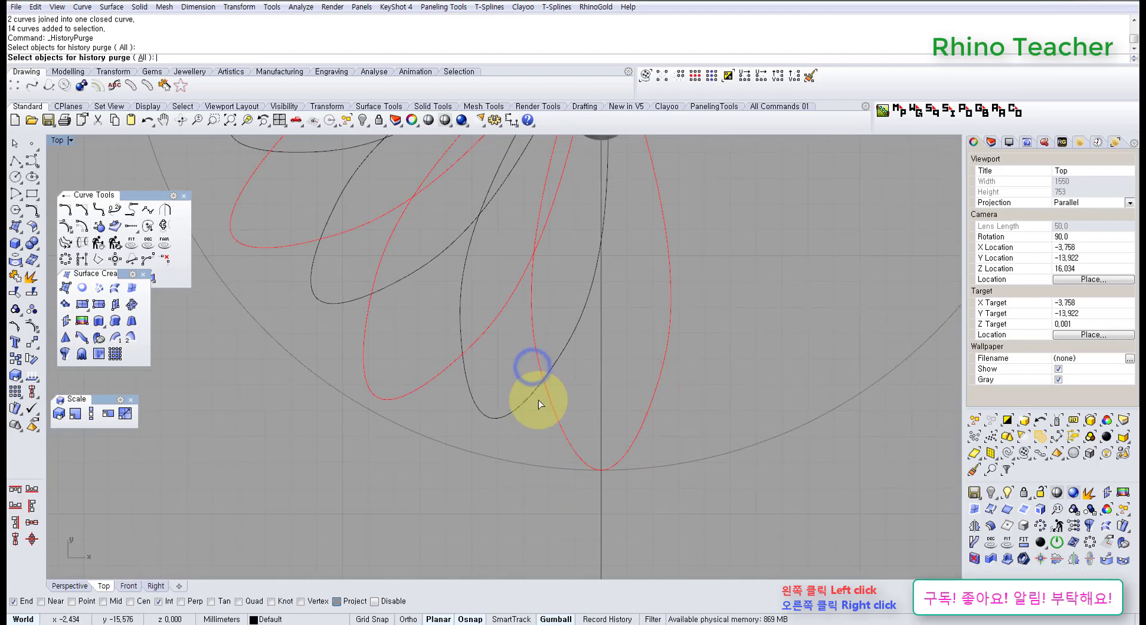
{"action": "key", "text": "Return"}
Step: Join the two halves of the red petal nearest the bottom one into a closed curve
{"action": "left_click_drag", "start_coordinate": [422, 409], "coordinate": [352, 337]}
{"action": "scroll", "coordinate": [361, 337], "scroll_direction": "down", "scroll_amount": 6}
{"action": "right_click_drag", "start_coordinate": [358, 373], "coordinate": [400, 469]}
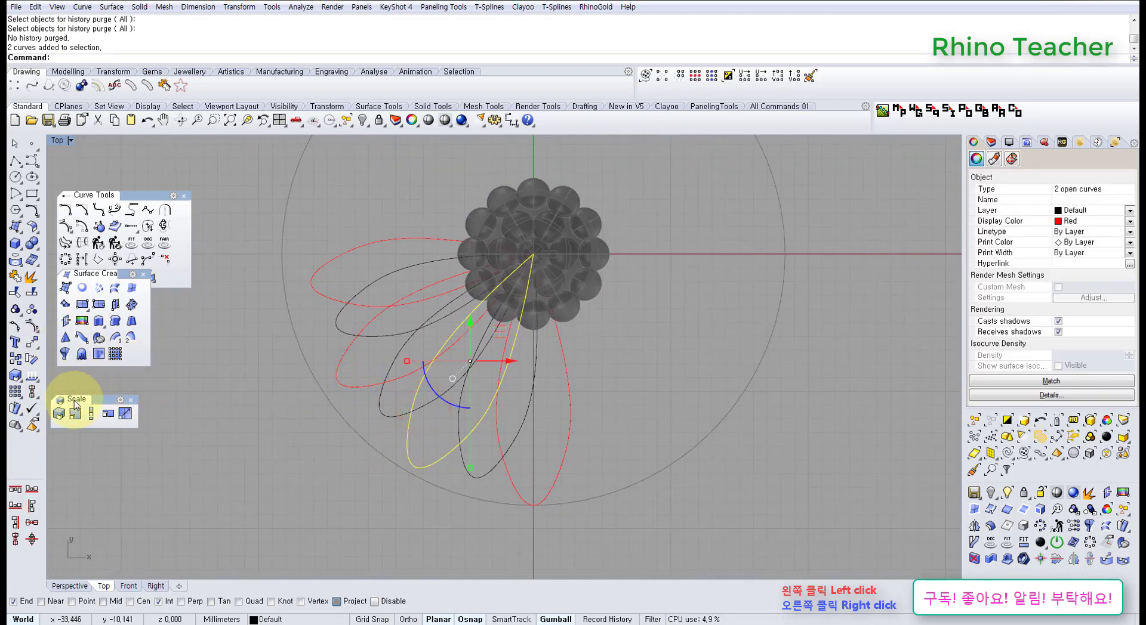
{"action": "left_click", "coordinate": [327, 486]}
{"action": "left_click", "coordinate": [417, 448]}
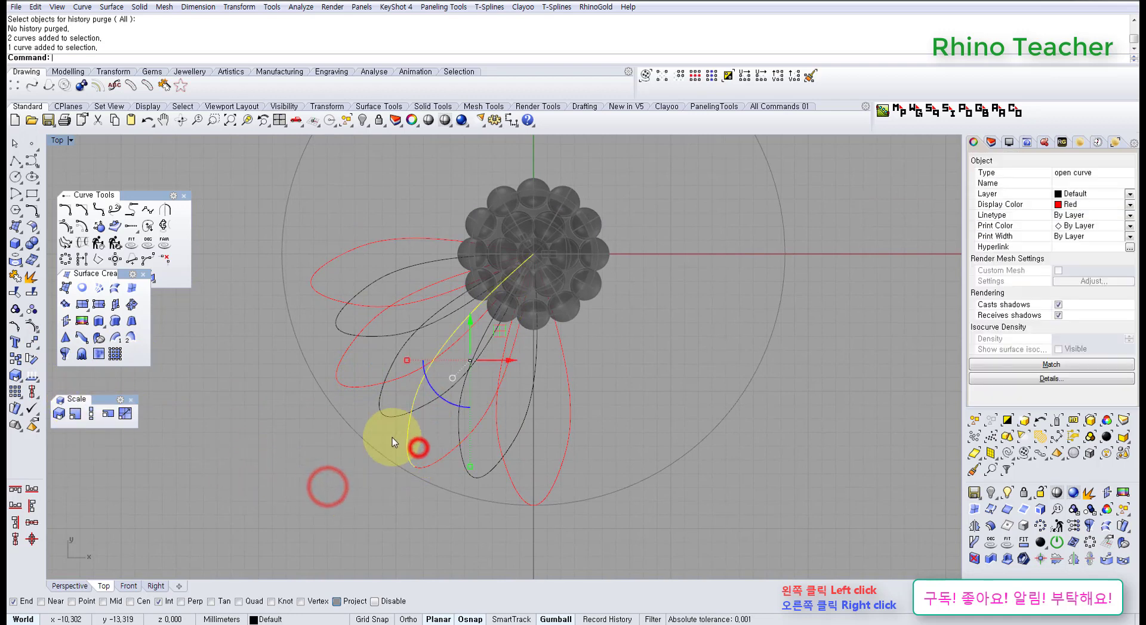
{"action": "left_click", "coordinate": [436, 484]}
{"action": "left_click", "coordinate": [439, 473]}
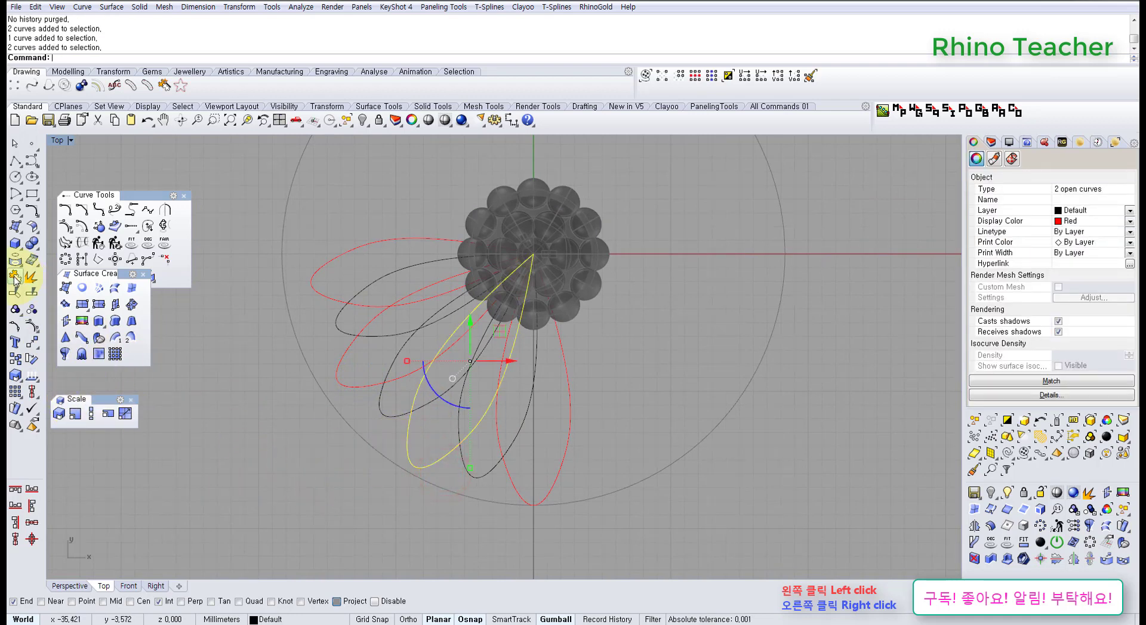
Step: Join the halves of each of the two upper red petals into closed curves
{"action": "scroll", "coordinate": [368, 372], "scroll_direction": "up", "scroll_amount": 4}
{"action": "left_click_drag", "start_coordinate": [347, 432], "coordinate": [283, 363]}
{"action": "right_click", "coordinate": [282, 363]}
{"action": "scroll", "coordinate": [320, 313], "scroll_direction": "up", "scroll_amount": 6}
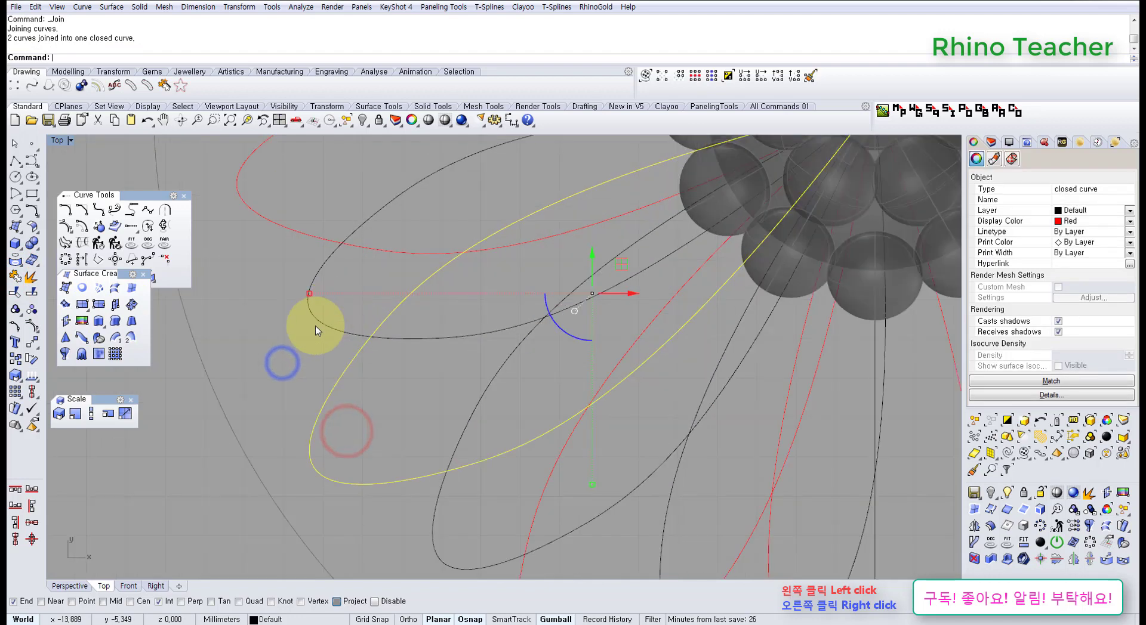
{"action": "right_click_drag", "start_coordinate": [260, 250], "coordinate": [400, 358]}
{"action": "left_click_drag", "start_coordinate": [399, 358], "coordinate": [330, 210]}
{"action": "right_click", "coordinate": [330, 210]}
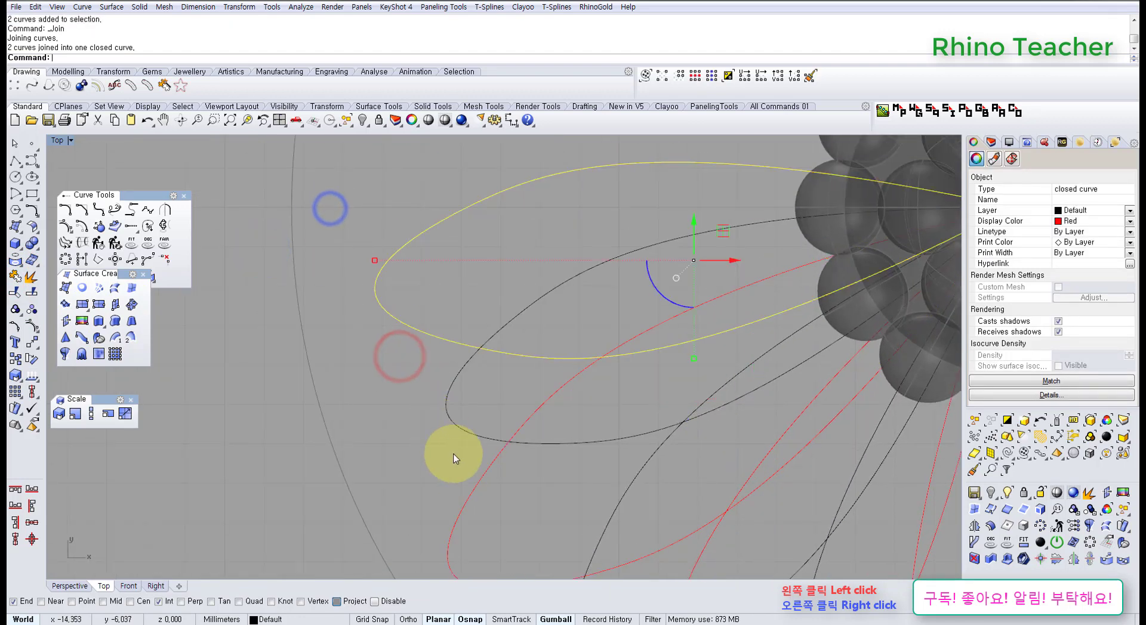
Step: Join the halves of each of the three black in-between petals into closed curves and clear the selection
{"action": "left_click_drag", "start_coordinate": [470, 455], "coordinate": [407, 377]}
{"action": "right_click", "coordinate": [407, 377]}
{"action": "scroll", "coordinate": [448, 389], "scroll_direction": "down", "scroll_amount": 5}
{"action": "right_click_drag", "start_coordinate": [587, 458], "coordinate": [482, 326]}
{"action": "scroll", "coordinate": [445, 399], "scroll_direction": "up", "scroll_amount": 5}
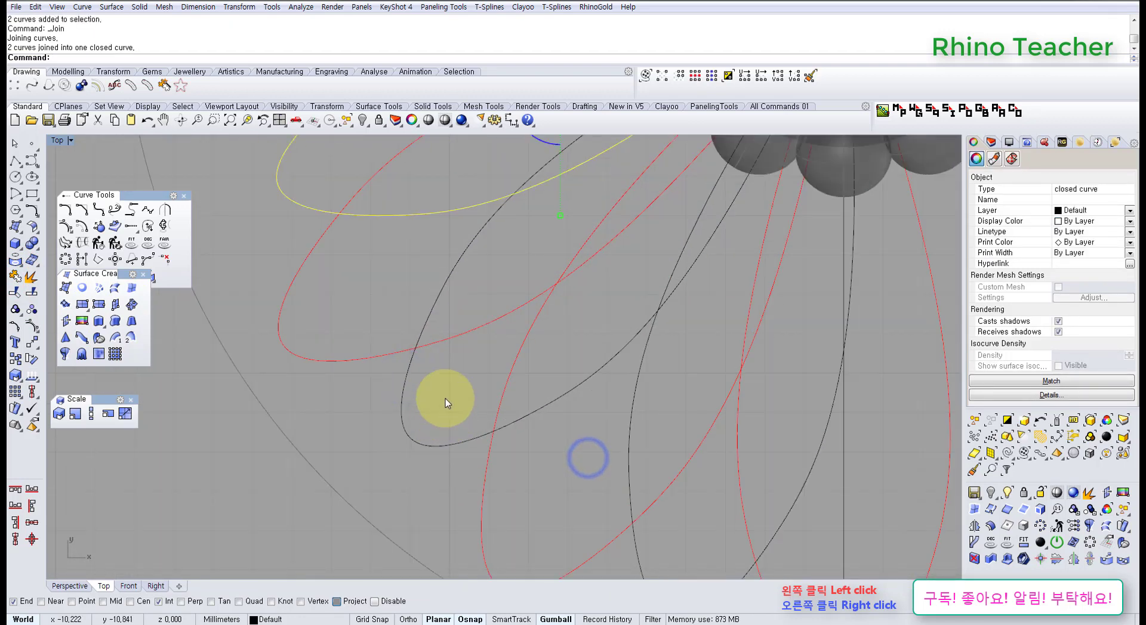
{"action": "right_click", "coordinate": [375, 450]}
{"action": "scroll", "coordinate": [535, 452], "scroll_direction": "down", "scroll_amount": 5}
{"action": "right_click_drag", "start_coordinate": [556, 464], "coordinate": [482, 371]}
{"action": "scroll", "coordinate": [548, 427], "scroll_direction": "up", "scroll_amount": 5}
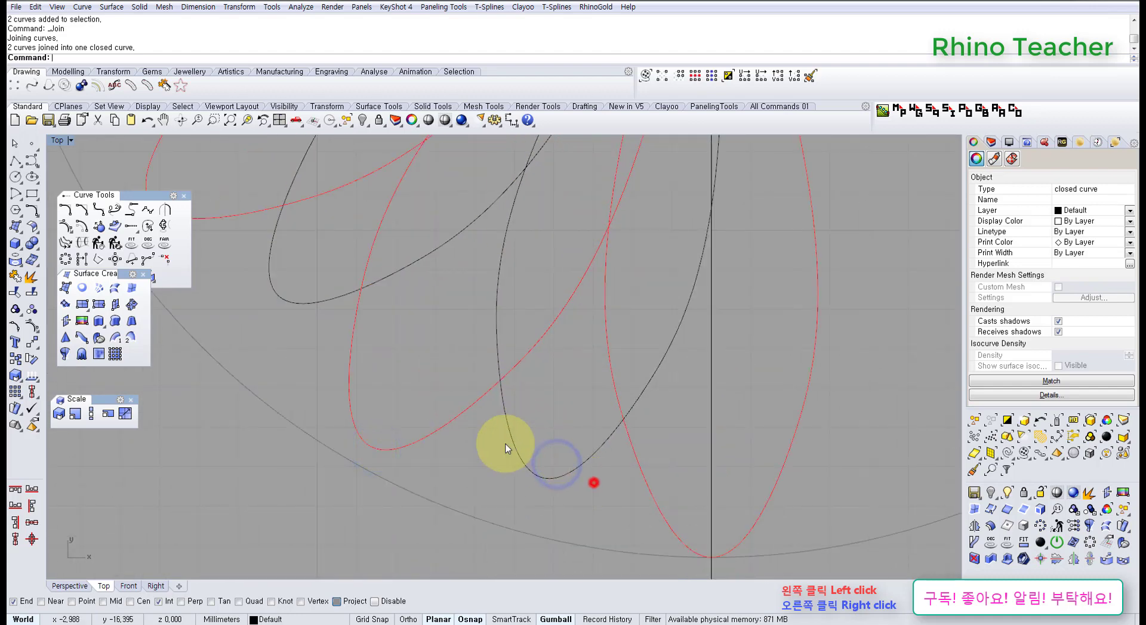
{"action": "scroll", "coordinate": [449, 443], "scroll_direction": "down", "scroll_amount": 5}
{"action": "left_click", "coordinate": [322, 504]}
{"action": "scroll", "coordinate": [472, 477], "scroll_direction": "down", "scroll_amount": 6}
{"action": "right_click_drag", "start_coordinate": [452, 433], "coordinate": [421, 466]}
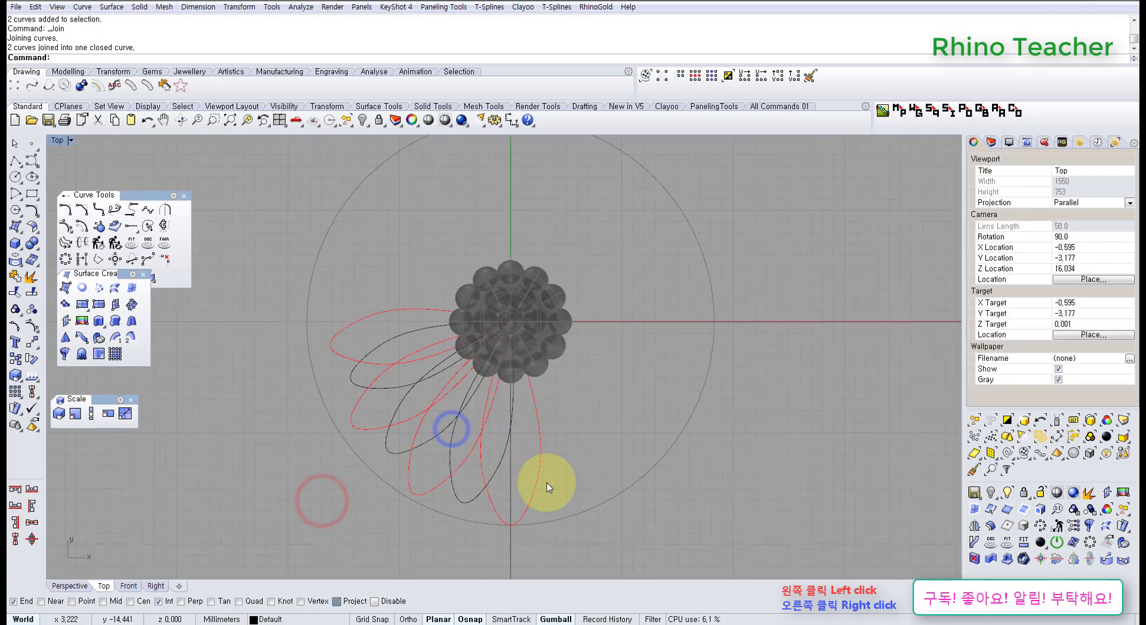
Step: Offset the bottom red petal inward by 1 mm with sharp corners
{"action": "left_click_drag", "start_coordinate": [546, 482], "coordinate": [526, 460]}
{"action": "left_click", "coordinate": [83, 226]}
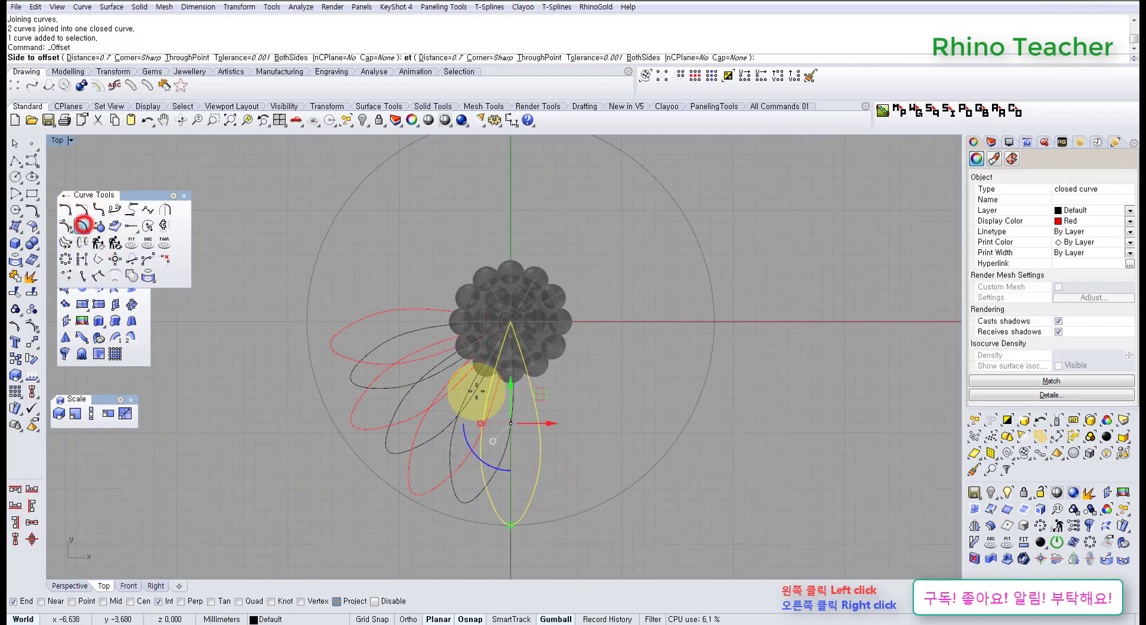
{"action": "scroll", "coordinate": [484, 443], "scroll_direction": "up", "scroll_amount": 4}
{"action": "right_click_drag", "start_coordinate": [489, 436], "coordinate": [518, 332]}
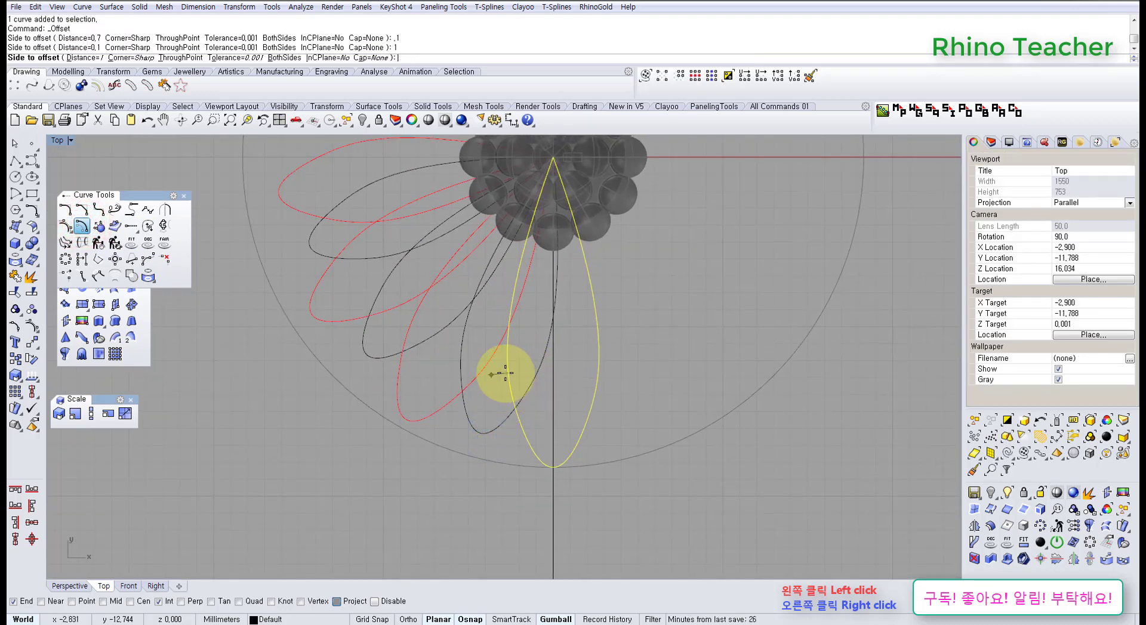
{"action": "left_click", "coordinate": [537, 368]}
Step: Offset each of the two middle red petals inward by 1 mm
{"action": "left_click", "coordinate": [440, 424]}
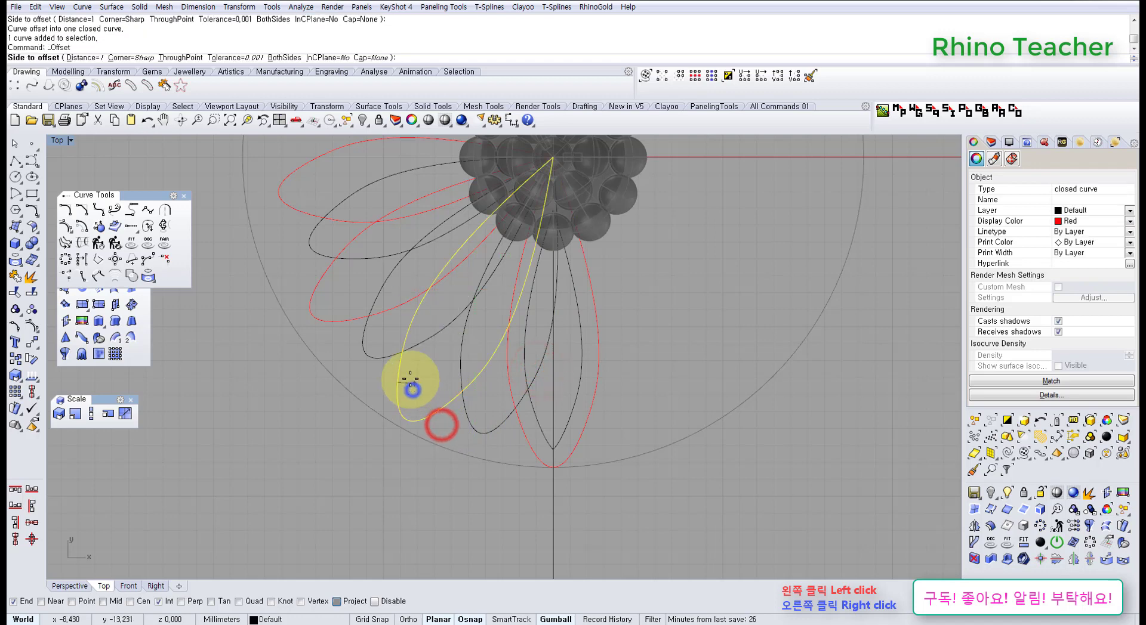
{"action": "left_click", "coordinate": [410, 378]}
{"action": "scroll", "coordinate": [308, 293], "scroll_direction": "up", "scroll_amount": 4}
{"action": "right_click_drag", "start_coordinate": [304, 307], "coordinate": [437, 371]}
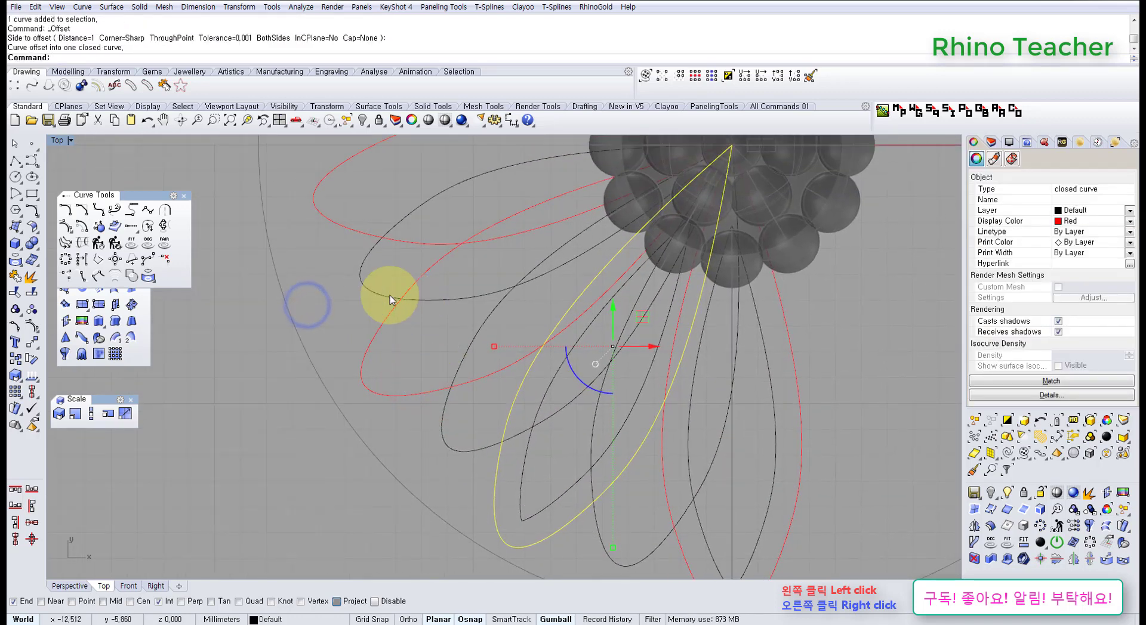
{"action": "right_click_drag", "start_coordinate": [389, 295], "coordinate": [449, 394]}
{"action": "left_click", "coordinate": [455, 445]}
{"action": "right_click", "coordinate": [453, 408]}
{"action": "left_click", "coordinate": [457, 392]}
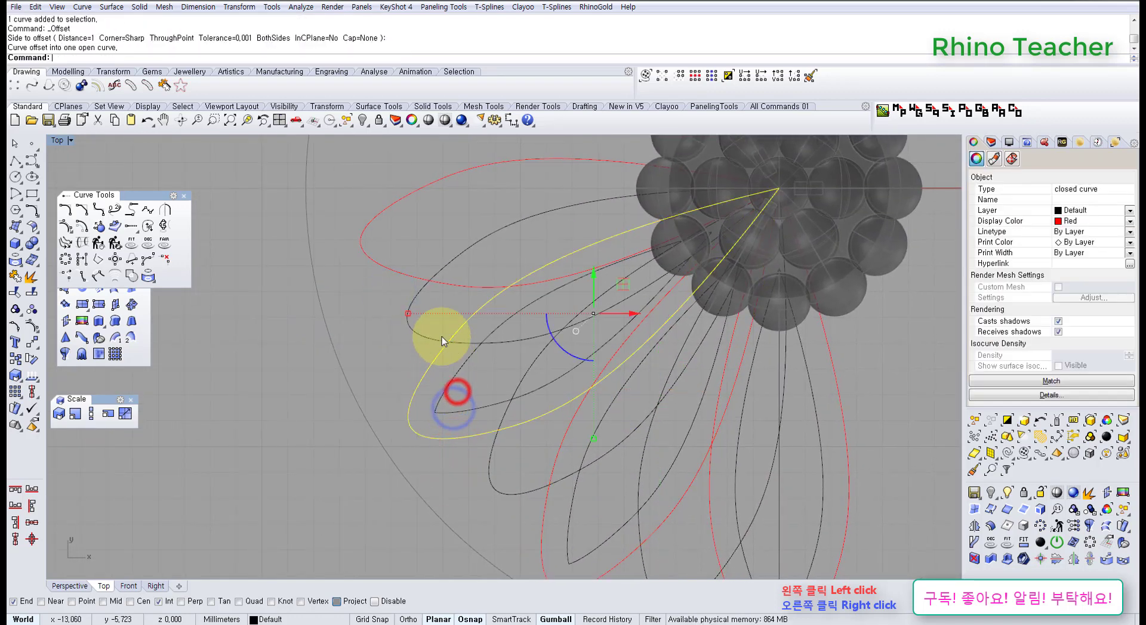
Step: Offset the uppermost red petal inward by 1 mm
{"action": "left_click_drag", "start_coordinate": [379, 249], "coordinate": [351, 278]}
{"action": "right_click", "coordinate": [416, 240]}
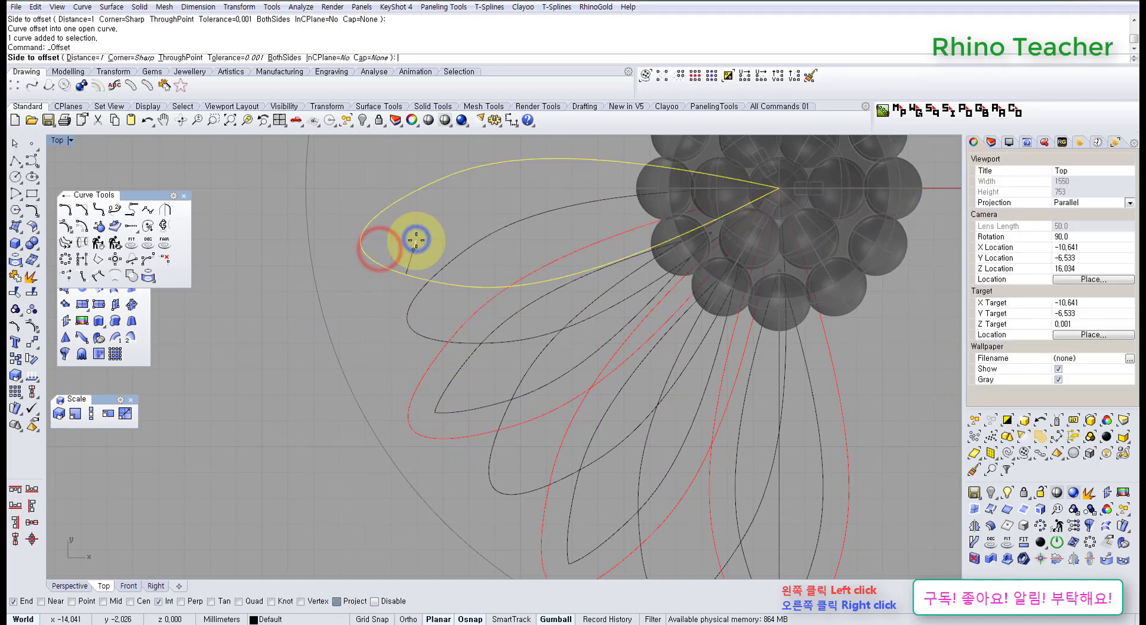
{"action": "left_click", "coordinate": [416, 240]}
Step: Offset the uppermost black in-between petal inward by 0.7 mm
{"action": "left_click", "coordinate": [424, 322]}
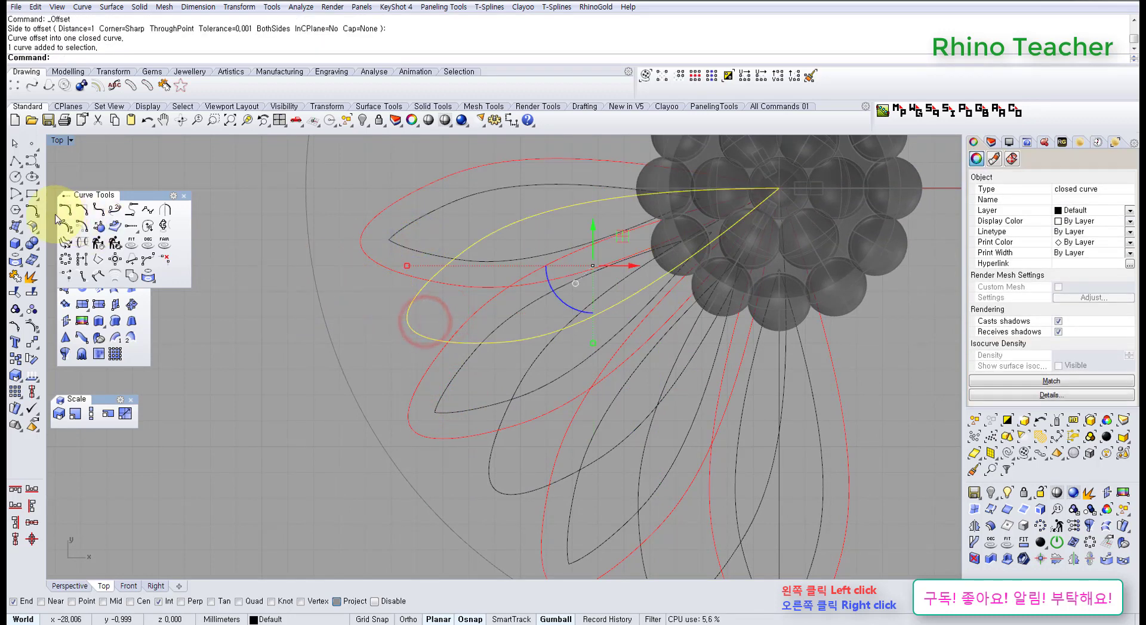
{"action": "left_click", "coordinate": [80, 230]}
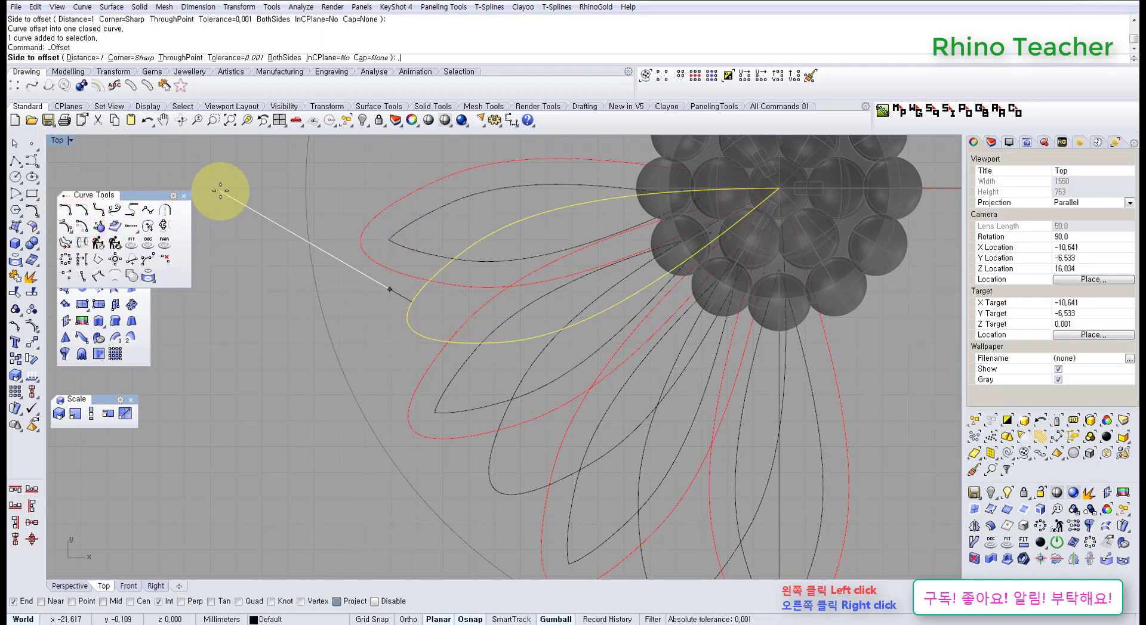
{"action": "key", "text": "Return"}
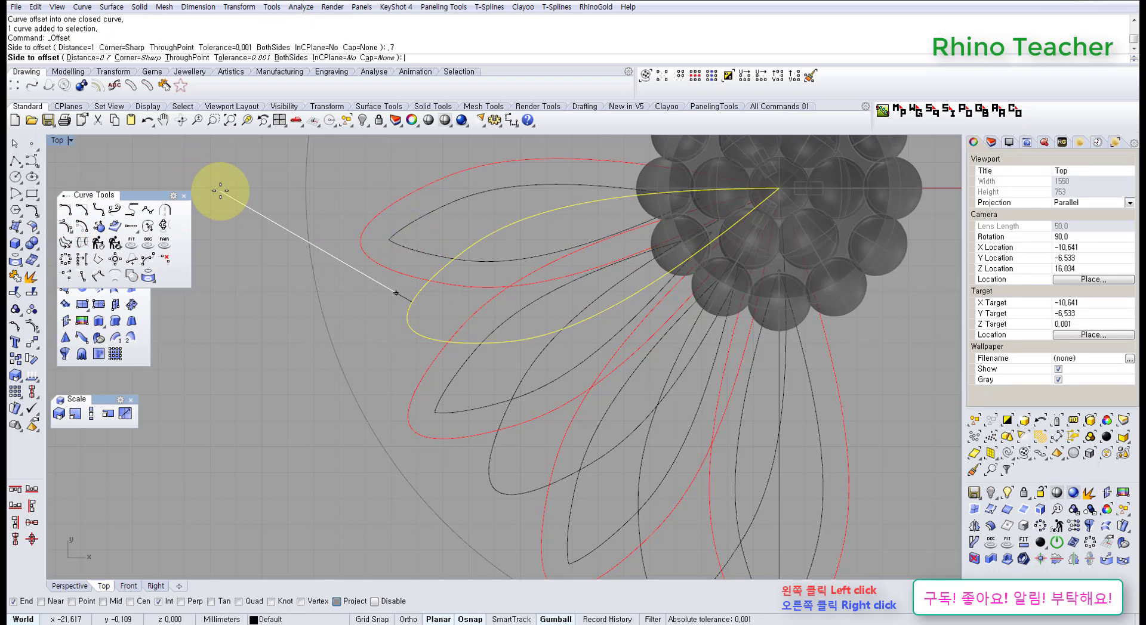
{"action": "left_click", "coordinate": [436, 321]}
Step: Offset the two remaining black in-between petals inward by 0.7 mm each
{"action": "scroll", "coordinate": [412, 385], "scroll_direction": "up", "scroll_amount": 5}
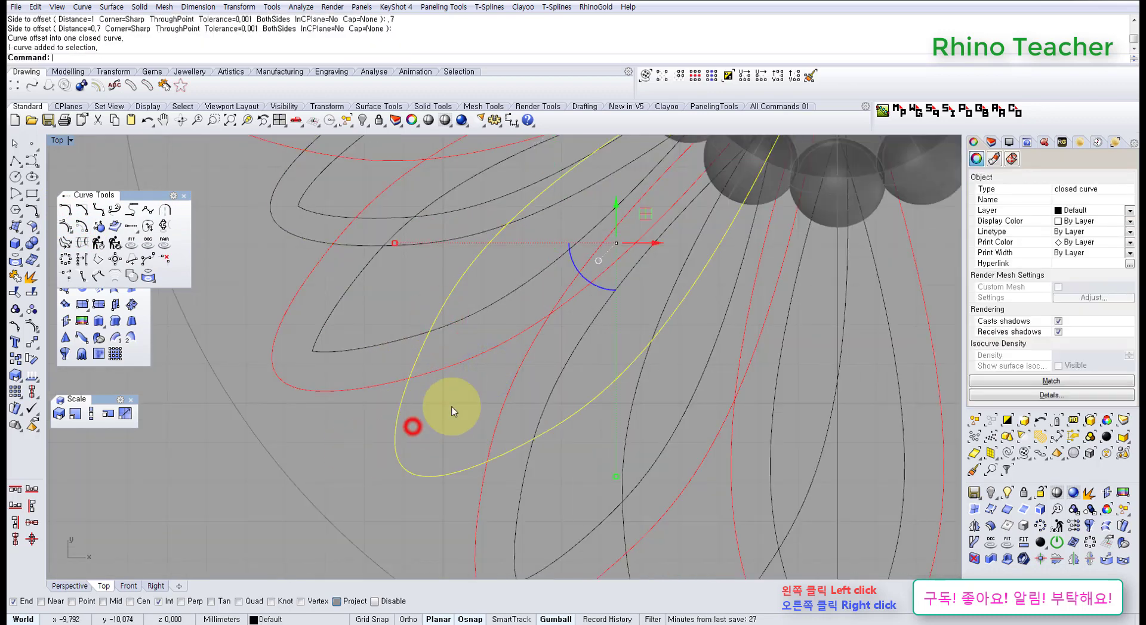
{"action": "scroll", "coordinate": [453, 405], "scroll_direction": "down", "scroll_amount": 5}
{"action": "scroll", "coordinate": [530, 409], "scroll_direction": "up", "scroll_amount": 6}
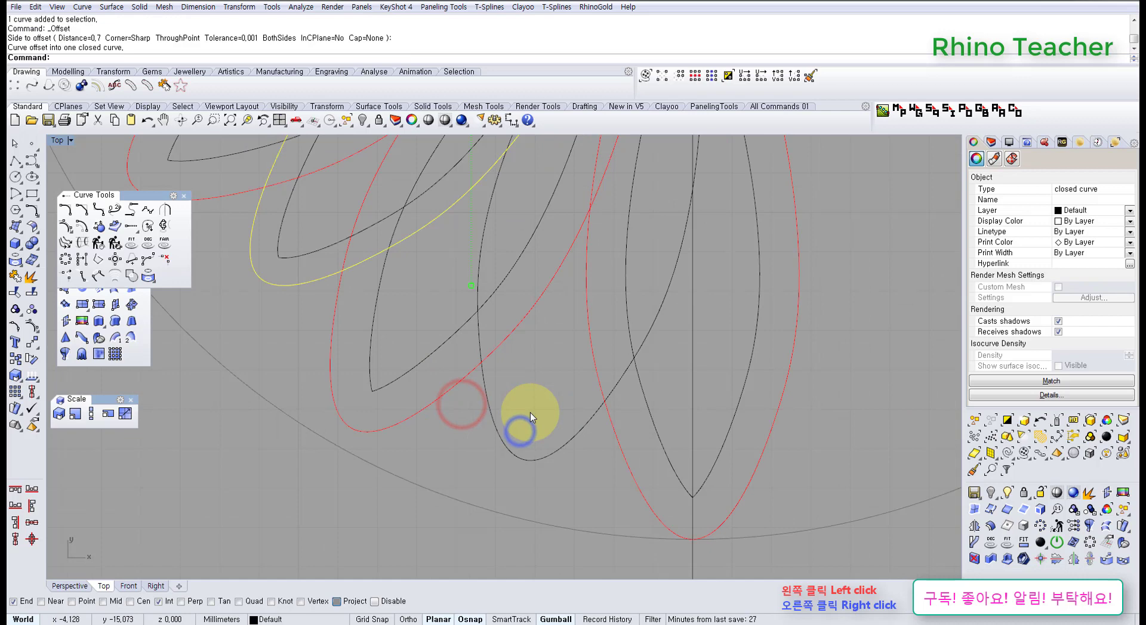
{"action": "right_click", "coordinate": [559, 388]}
{"action": "left_click", "coordinate": [568, 370]}
{"action": "scroll", "coordinate": [567, 370], "scroll_direction": "down", "scroll_amount": 4}
{"action": "left_click", "coordinate": [533, 466]}
{"action": "right_click_drag", "start_coordinate": [629, 416], "coordinate": [524, 413]}
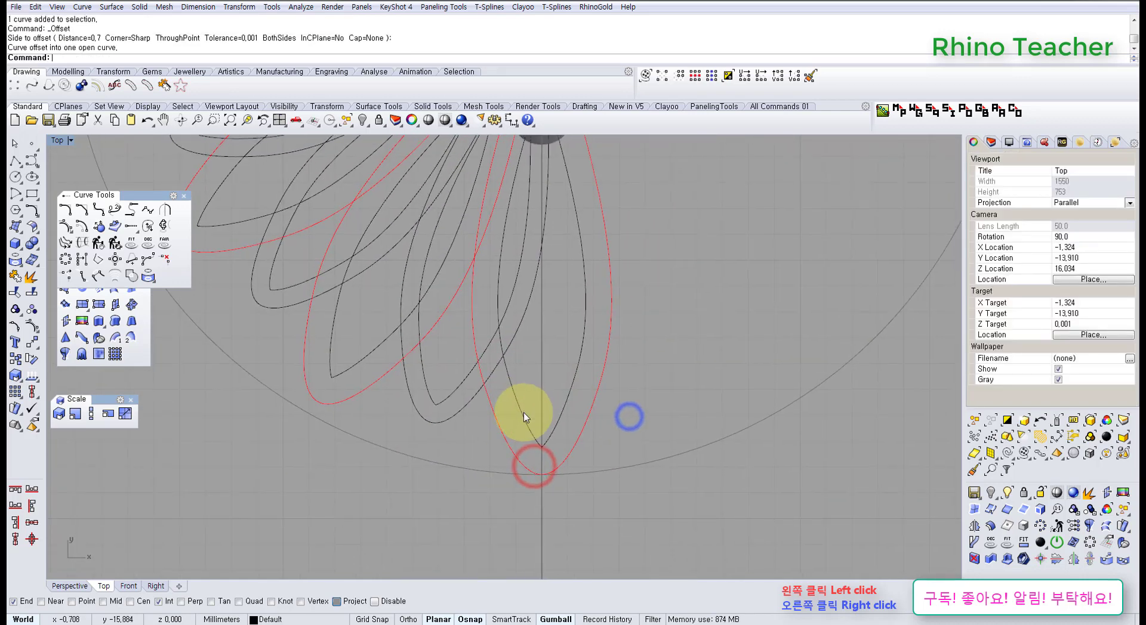
Step: Fillet the pointed tip of the bottom red petal's inner outline with a 0.2 mm radius
{"action": "scroll", "coordinate": [526, 412], "scroll_direction": "down", "scroll_amount": 4}
{"action": "scroll", "coordinate": [543, 391], "scroll_direction": "up", "scroll_amount": 5}
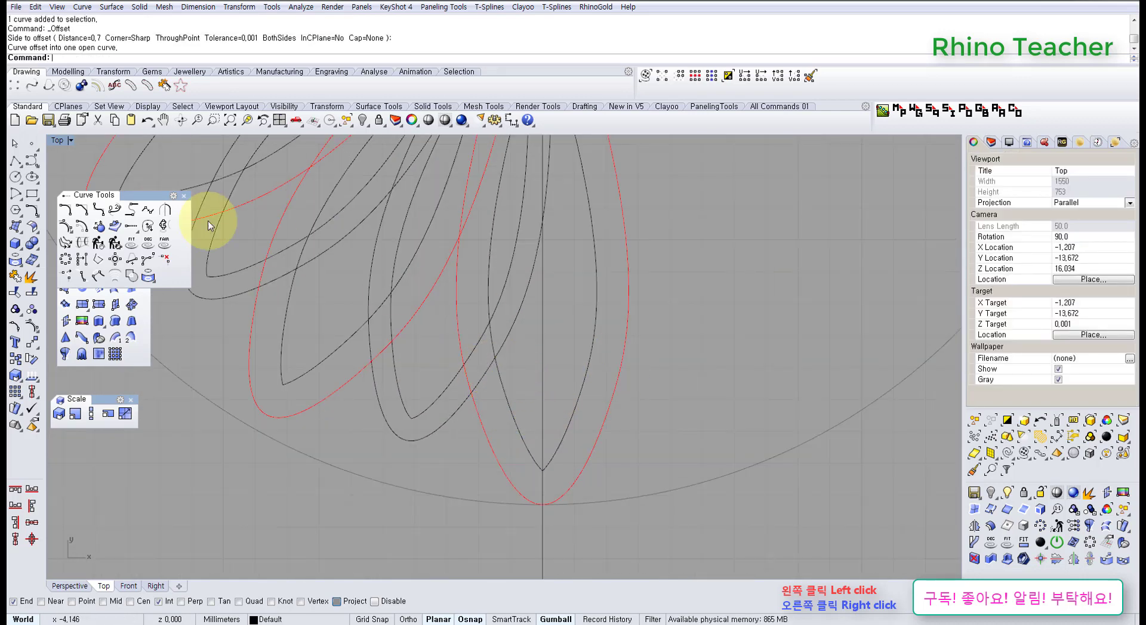
{"action": "left_click", "coordinate": [36, 212]}
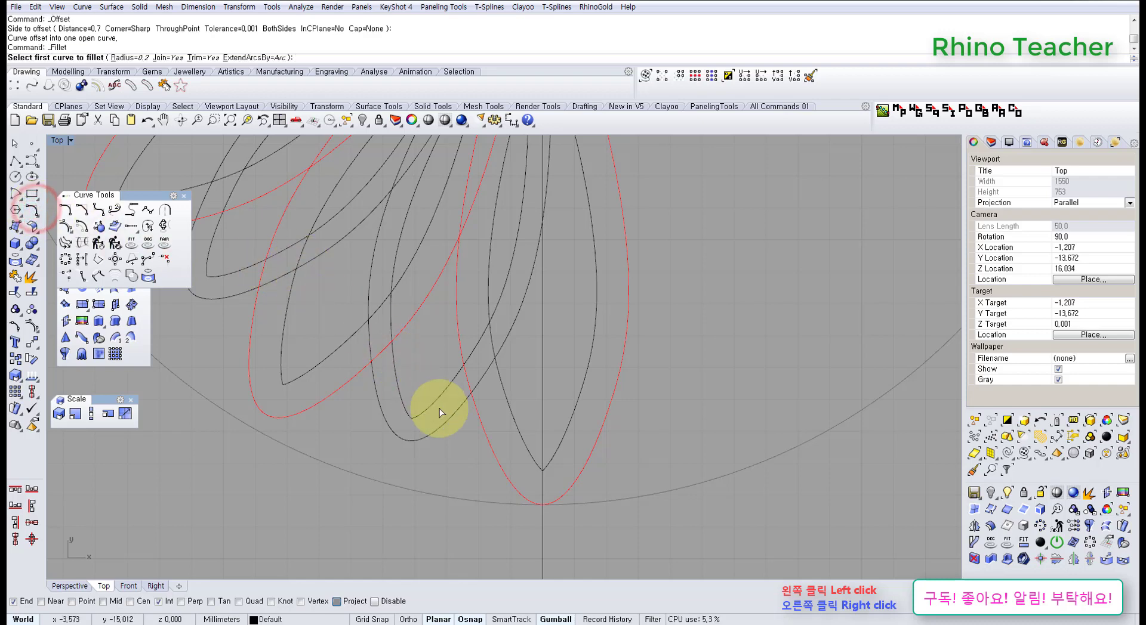
{"action": "scroll", "coordinate": [522, 458], "scroll_direction": "up", "scroll_amount": 3}
{"action": "scroll", "coordinate": [530, 457], "scroll_direction": "down", "scroll_amount": 3}
{"action": "scroll", "coordinate": [543, 393], "scroll_direction": "up", "scroll_amount": 2}
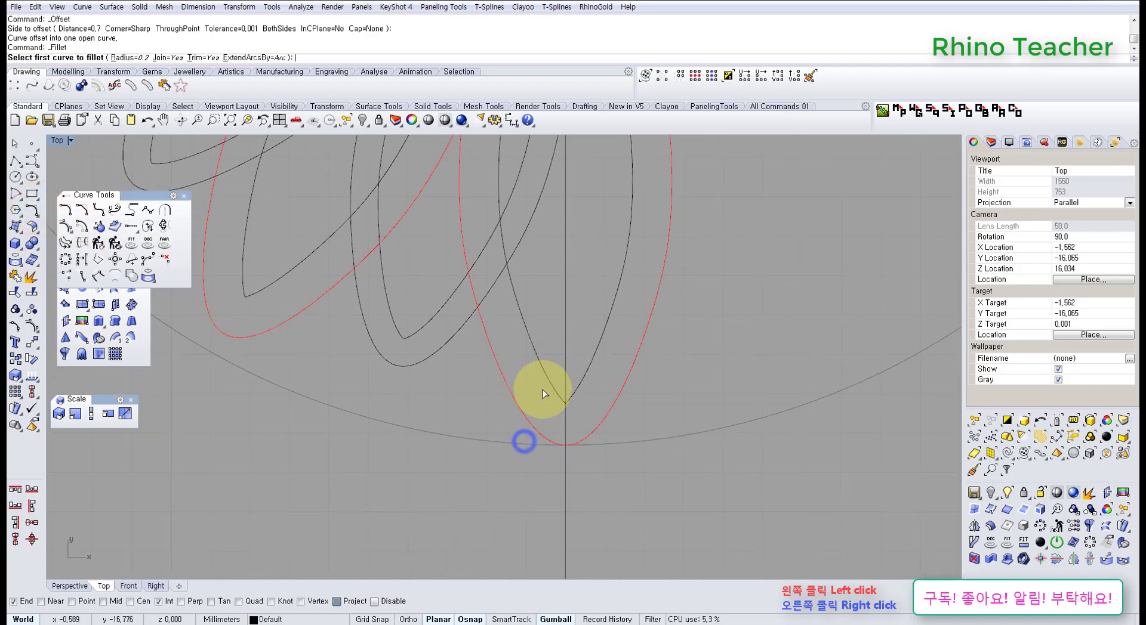
{"action": "left_click", "coordinate": [549, 394]}
{"action": "left_click", "coordinate": [579, 391]}
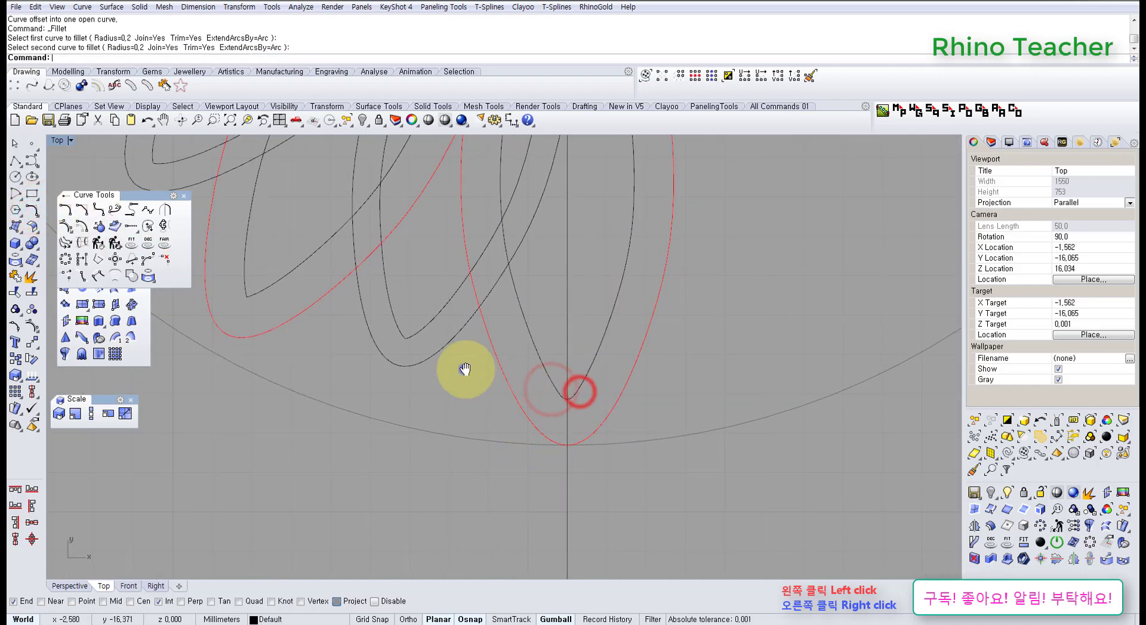
Step: Fillet the inner outline tips of the lowest in-between petal and the neighbouring red petal at radius 0.2 mm
{"action": "right_click_drag", "start_coordinate": [463, 371], "coordinate": [465, 370]}
{"action": "left_click", "coordinate": [395, 323]}
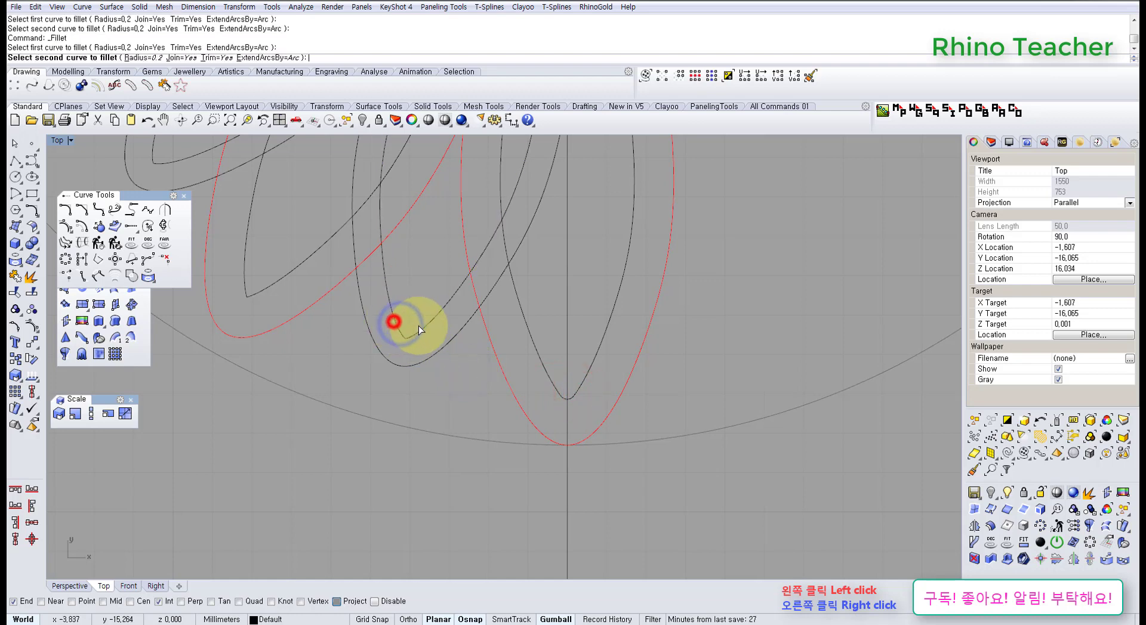
{"action": "left_click", "coordinate": [421, 330]}
{"action": "right_click_drag", "start_coordinate": [371, 313], "coordinate": [561, 396]}
{"action": "right_click", "coordinate": [466, 352]}
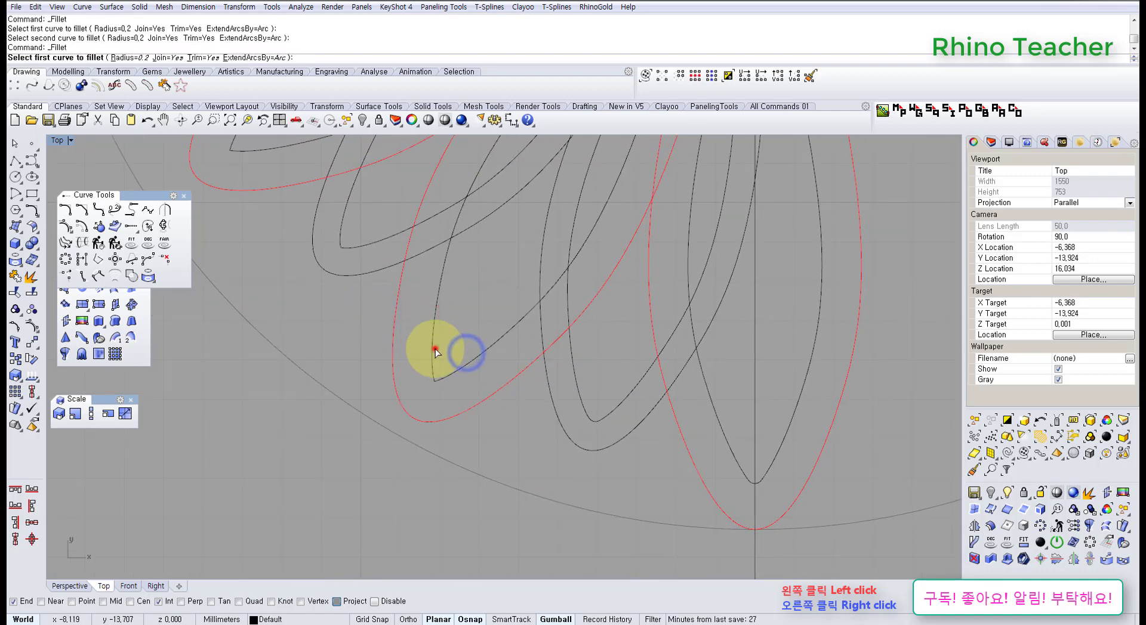
{"action": "left_click", "coordinate": [435, 347]}
{"action": "left_click", "coordinate": [455, 373]}
Step: Fillet the inner outline tips of the middle in-between petal and the red petal above it at radius 0.2 mm
{"action": "right_click_drag", "start_coordinate": [392, 298], "coordinate": [443, 345]}
{"action": "right_click", "coordinate": [443, 345]}
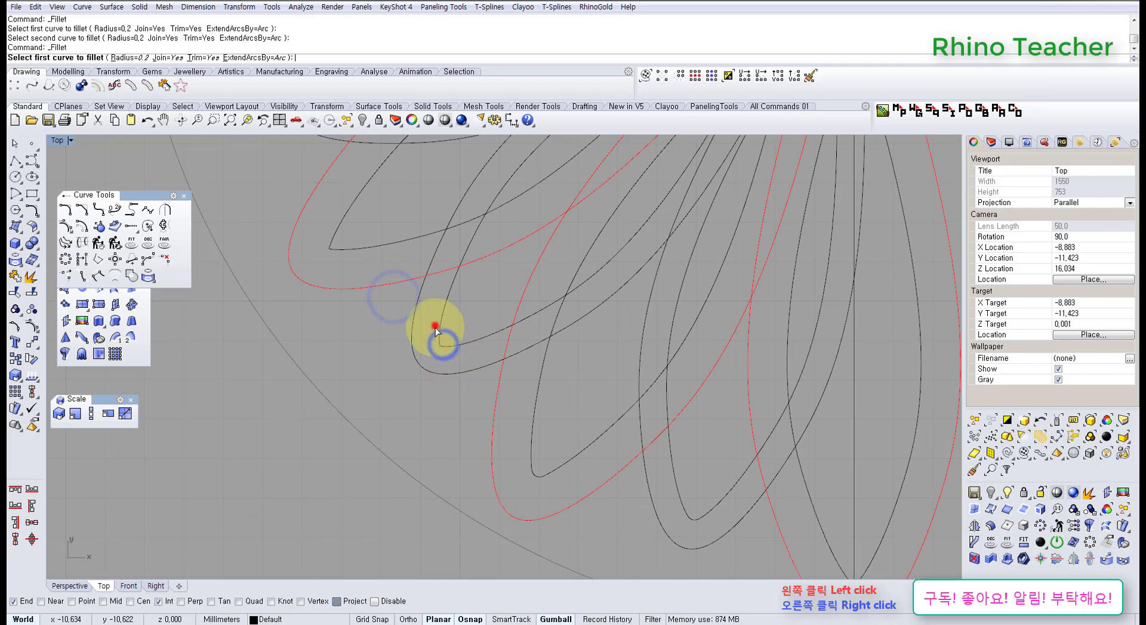
{"action": "left_click", "coordinate": [442, 333]}
{"action": "left_click", "coordinate": [464, 344]}
{"action": "right_click_drag", "start_coordinate": [384, 276], "coordinate": [409, 334]}
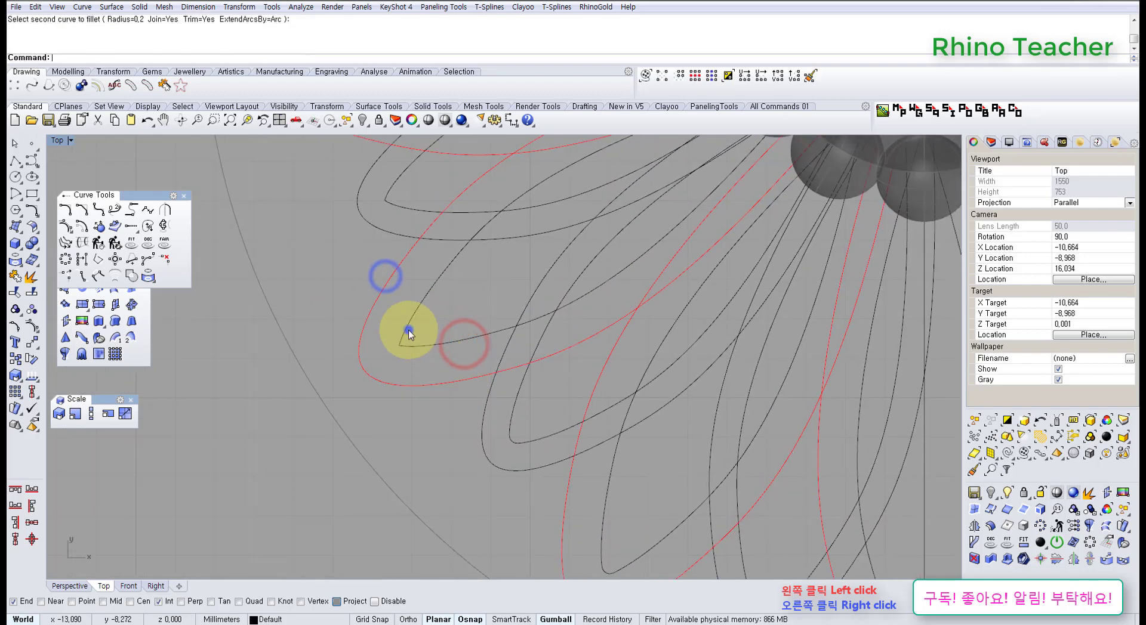
{"action": "left_click", "coordinate": [427, 347]}
Step: Fillet the inner outline tips of the uppermost in-between petal and the uppermost red petal at radius 0.2 mm
{"action": "right_click_drag", "start_coordinate": [390, 238], "coordinate": [388, 356]}
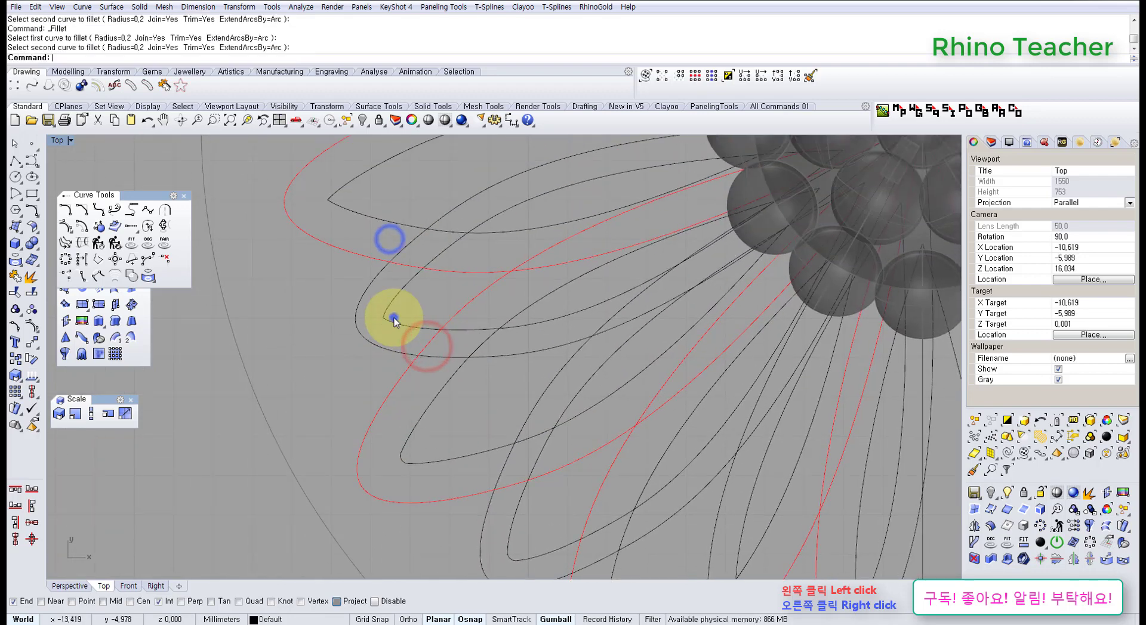
{"action": "right_click", "coordinate": [394, 319]}
{"action": "left_click", "coordinate": [392, 303]}
{"action": "left_click", "coordinate": [402, 326]}
{"action": "scroll", "coordinate": [398, 346], "scroll_direction": "up", "scroll_amount": 4}
{"action": "right_click", "coordinate": [381, 284]}
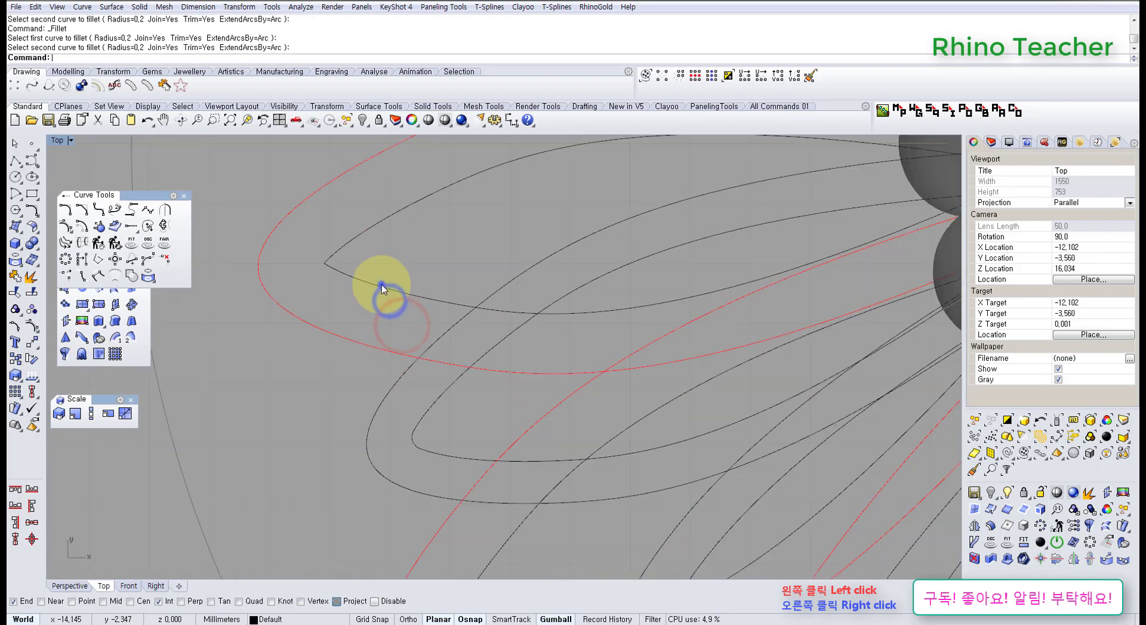
{"action": "left_click", "coordinate": [349, 242]}
{"action": "left_click", "coordinate": [361, 281]}
{"action": "scroll", "coordinate": [374, 278], "scroll_direction": "down", "scroll_amount": 5}
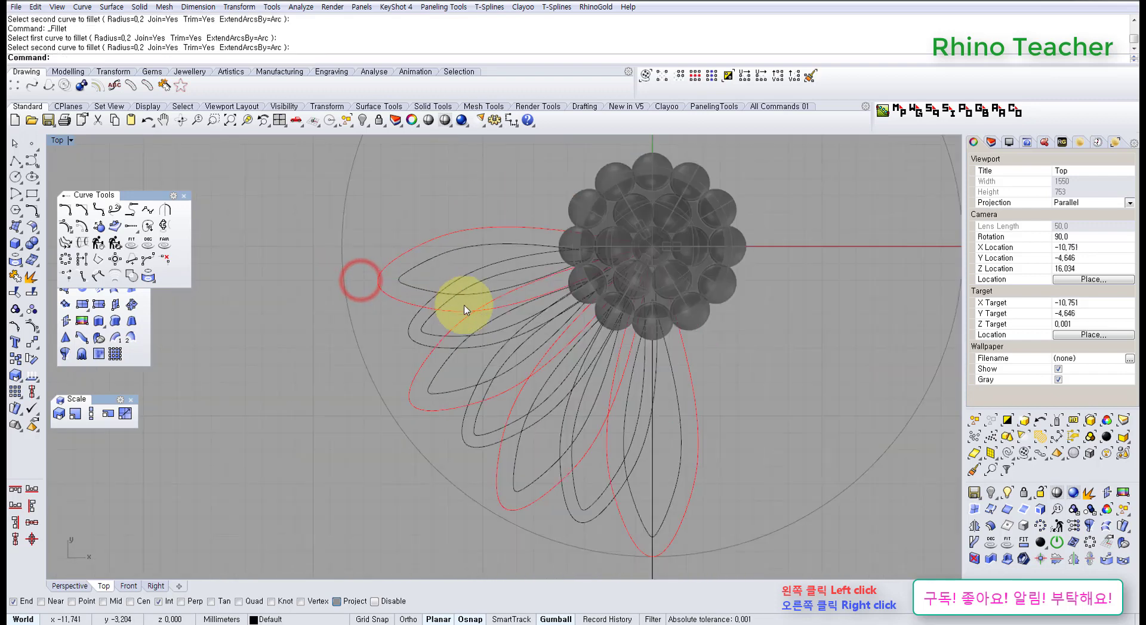
Step: Draw a line from the origin (0) to the crossing of the two lowest red petals and select it
{"action": "scroll", "coordinate": [385, 425], "scroll_direction": "up", "scroll_amount": 1}
{"action": "scroll", "coordinate": [529, 369], "scroll_direction": "up", "scroll_amount": 8}
{"action": "right_click_drag", "start_coordinate": [541, 254], "coordinate": [502, 386]}
{"action": "scroll", "coordinate": [458, 341], "scroll_direction": "up", "scroll_amount": 2}
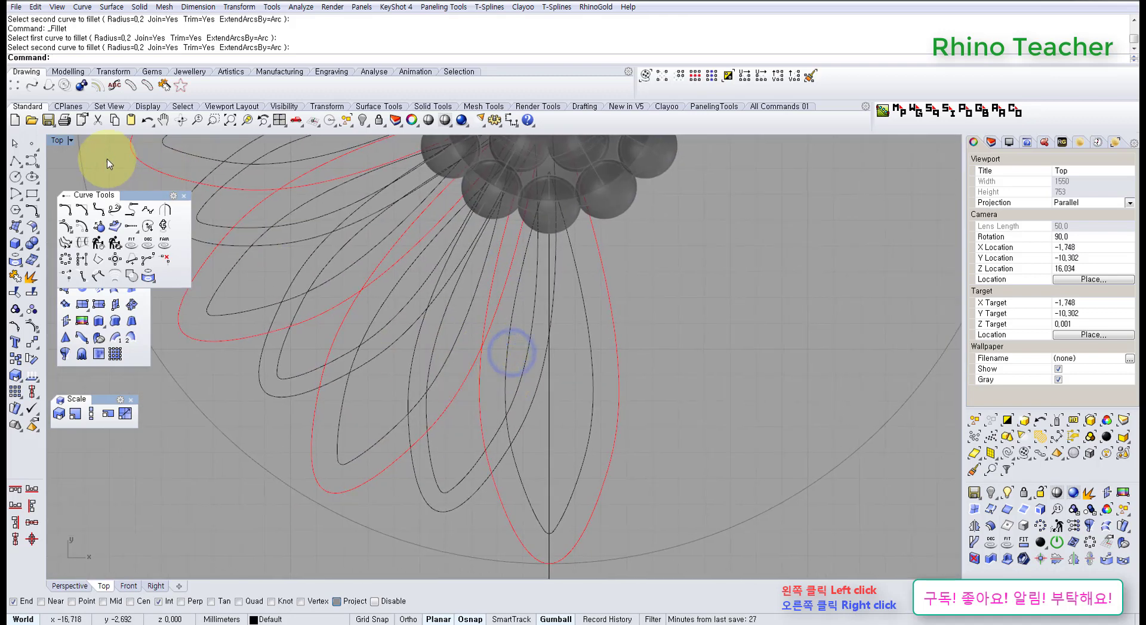
{"action": "left_click", "coordinate": [15, 160]}
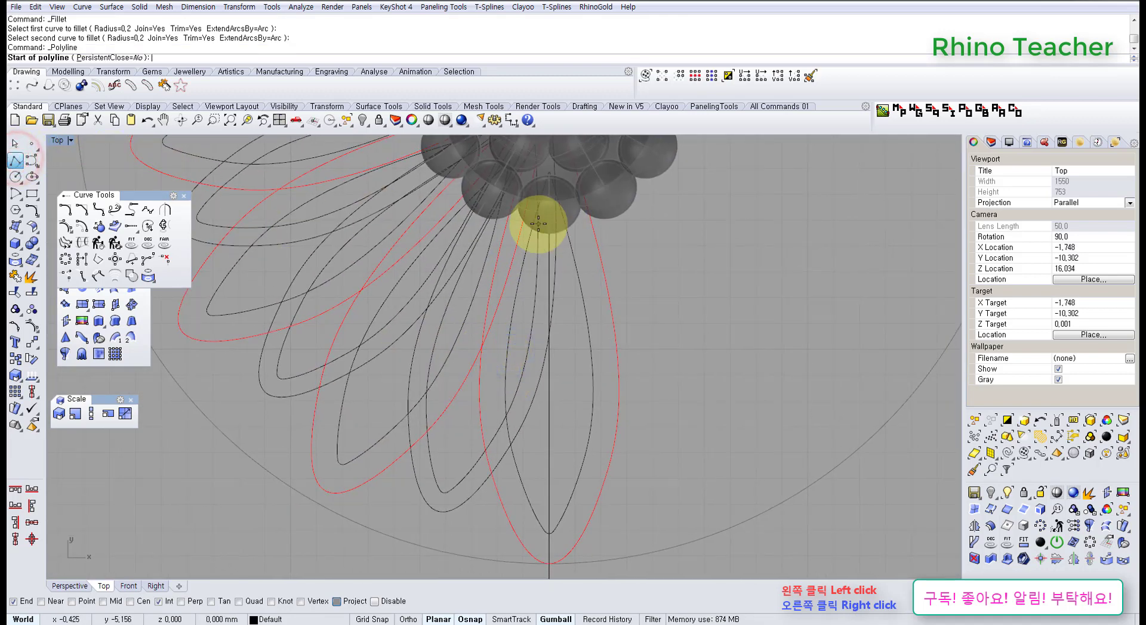
{"action": "type", "text": "0"}
{"action": "key", "text": "Return"}
{"action": "scroll", "coordinate": [486, 332], "scroll_direction": "up", "scroll_amount": 5}
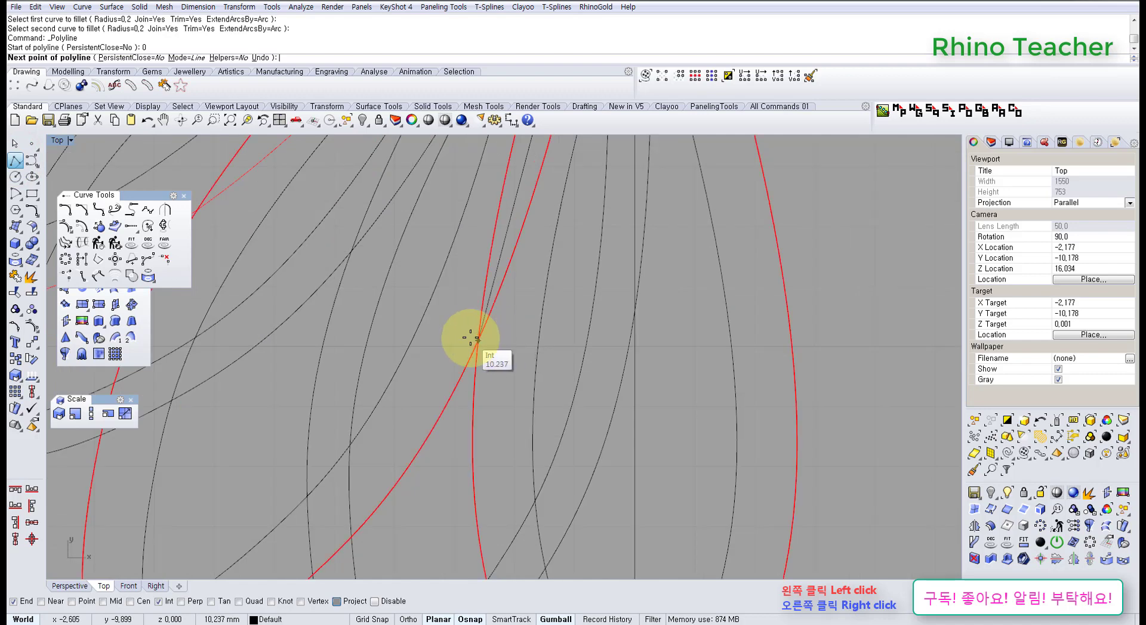
{"action": "left_click", "coordinate": [470, 337]}
{"action": "right_click", "coordinate": [478, 309]}
{"action": "scroll", "coordinate": [521, 324], "scroll_direction": "down", "scroll_amount": 7}
{"action": "right_click_drag", "start_coordinate": [522, 324], "coordinate": [490, 375]}
{"action": "scroll", "coordinate": [485, 341], "scroll_direction": "up", "scroll_amount": 5}
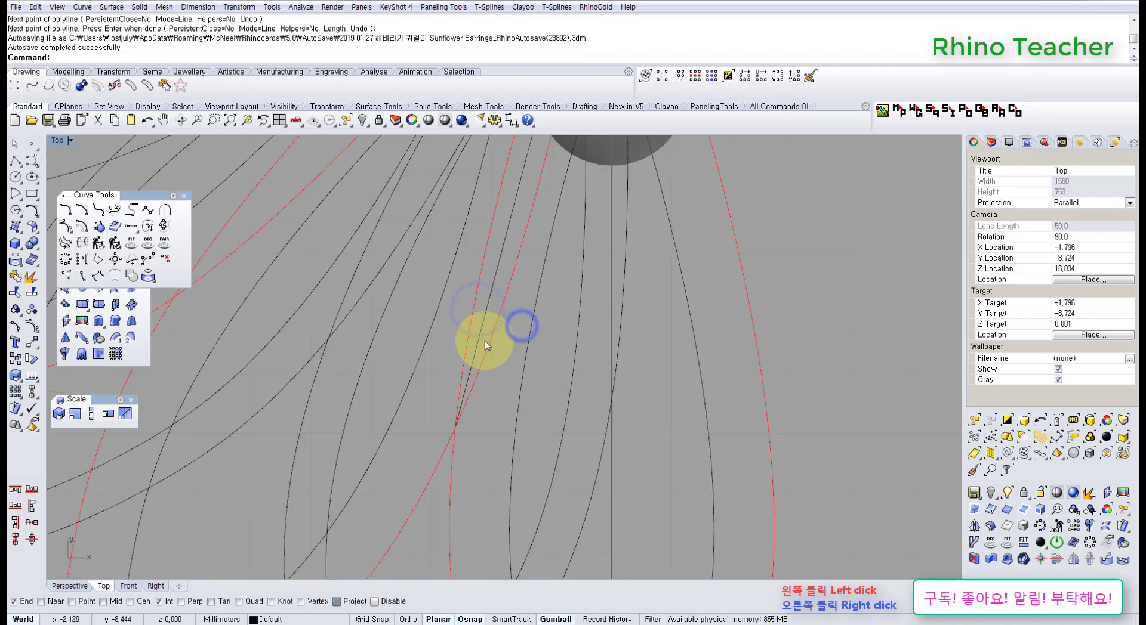
{"action": "scroll", "coordinate": [486, 347], "scroll_direction": "down", "scroll_amount": 5}
{"action": "scroll", "coordinate": [489, 345], "scroll_direction": "up", "scroll_amount": 1}
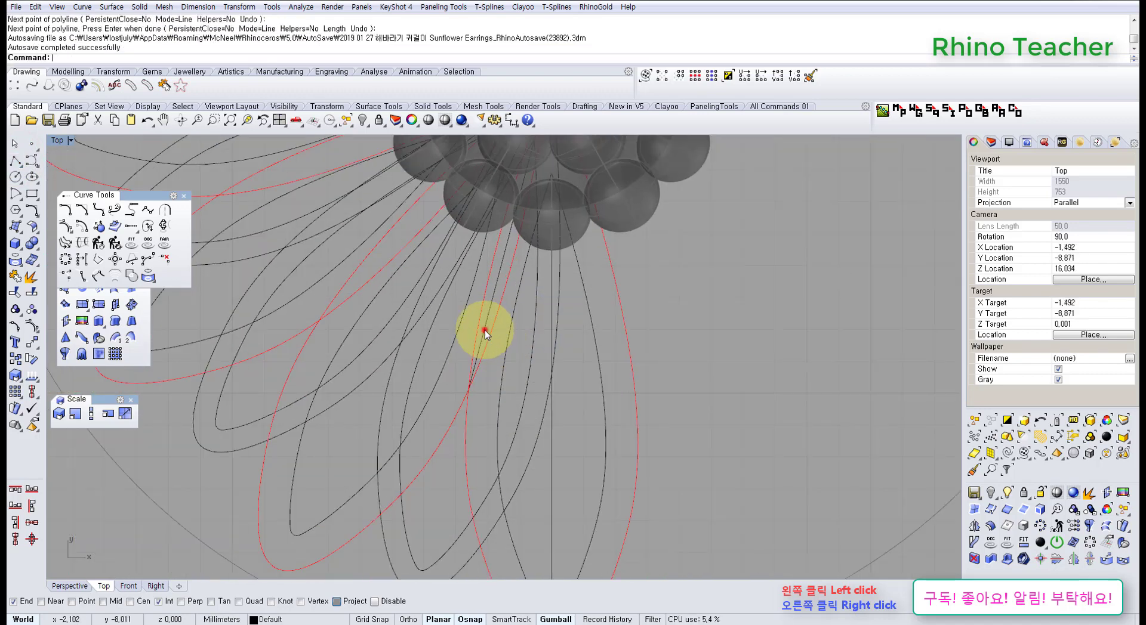
{"action": "left_click", "coordinate": [484, 331]}
{"action": "scroll", "coordinate": [487, 334], "scroll_direction": "up", "scroll_amount": 2}
{"action": "scroll", "coordinate": [483, 343], "scroll_direction": "down", "scroll_amount": 8}
{"action": "right_click_drag", "start_coordinate": [483, 355], "coordinate": [524, 305]}
{"action": "scroll", "coordinate": [524, 304], "scroll_direction": "up", "scroll_amount": 3}
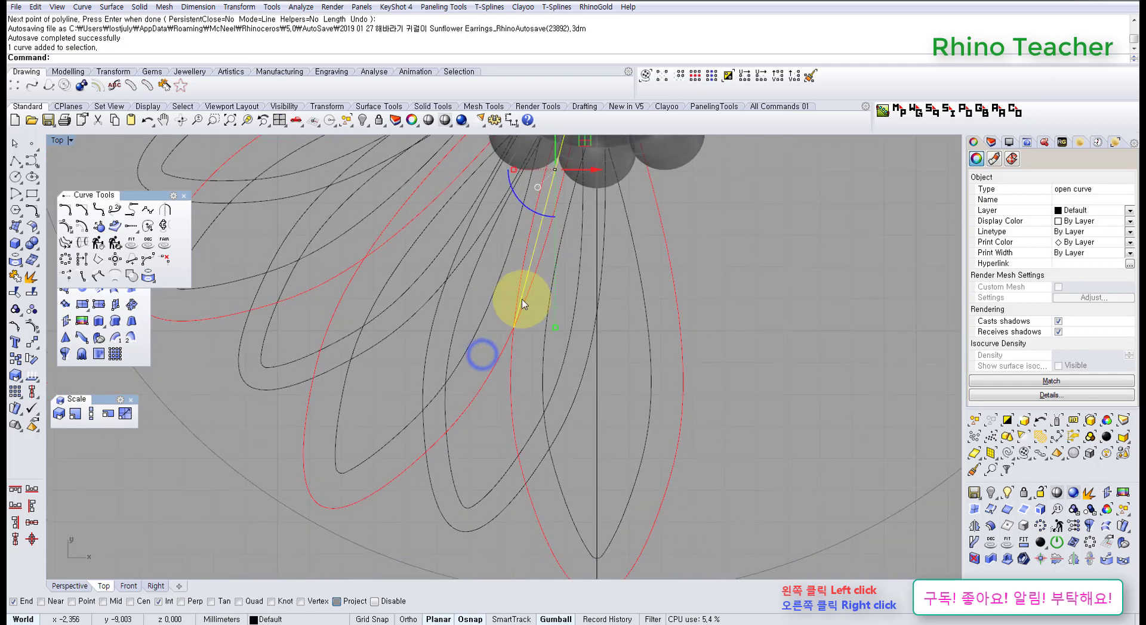
{"action": "scroll", "coordinate": [516, 312], "scroll_direction": "down", "scroll_amount": 3}
{"action": "scroll", "coordinate": [513, 320], "scroll_direction": "up", "scroll_amount": 3}
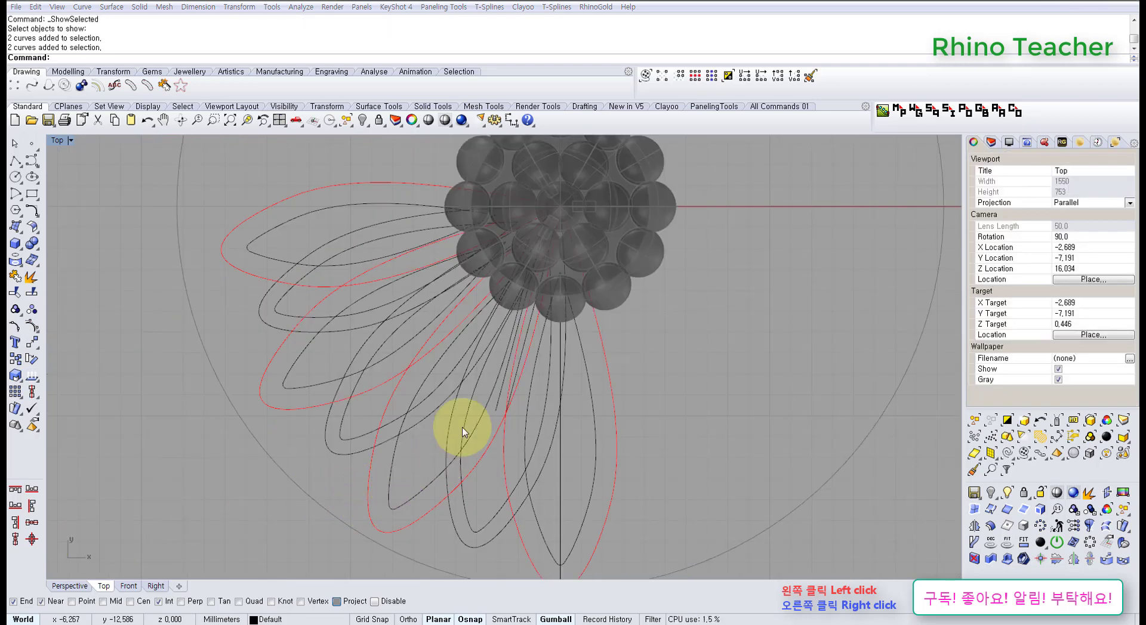
Step: Delete the two leftover helper curves among the lower petals
{"action": "right_click_drag", "start_coordinate": [470, 409], "coordinate": [585, 329]}
{"action": "scroll", "coordinate": [528, 336], "scroll_direction": "up", "scroll_amount": 12}
{"action": "left_click", "coordinate": [504, 366]}
{"action": "left_click", "coordinate": [468, 376]}
{"action": "key", "text": "Delete"}
{"action": "scroll", "coordinate": [468, 375], "scroll_direction": "down", "scroll_amount": 12}
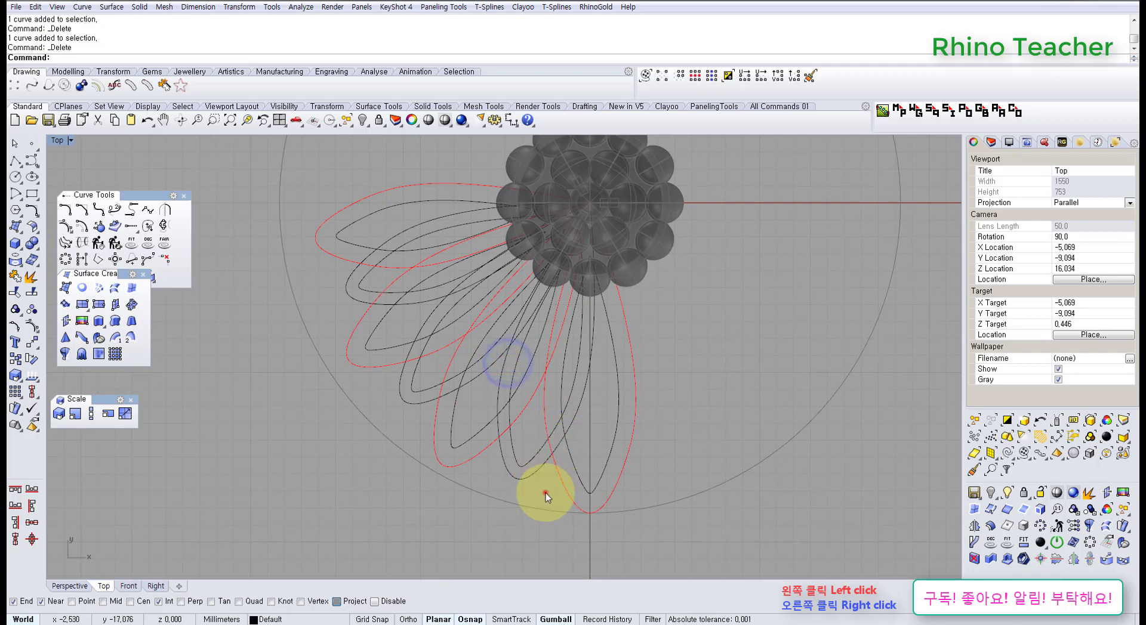
Step: Select all seven petal outlines together with their inner offset curves
{"action": "left_click_drag", "start_coordinate": [546, 493], "coordinate": [508, 453]}
{"action": "right_click_drag", "start_coordinate": [541, 351], "coordinate": [560, 347]}
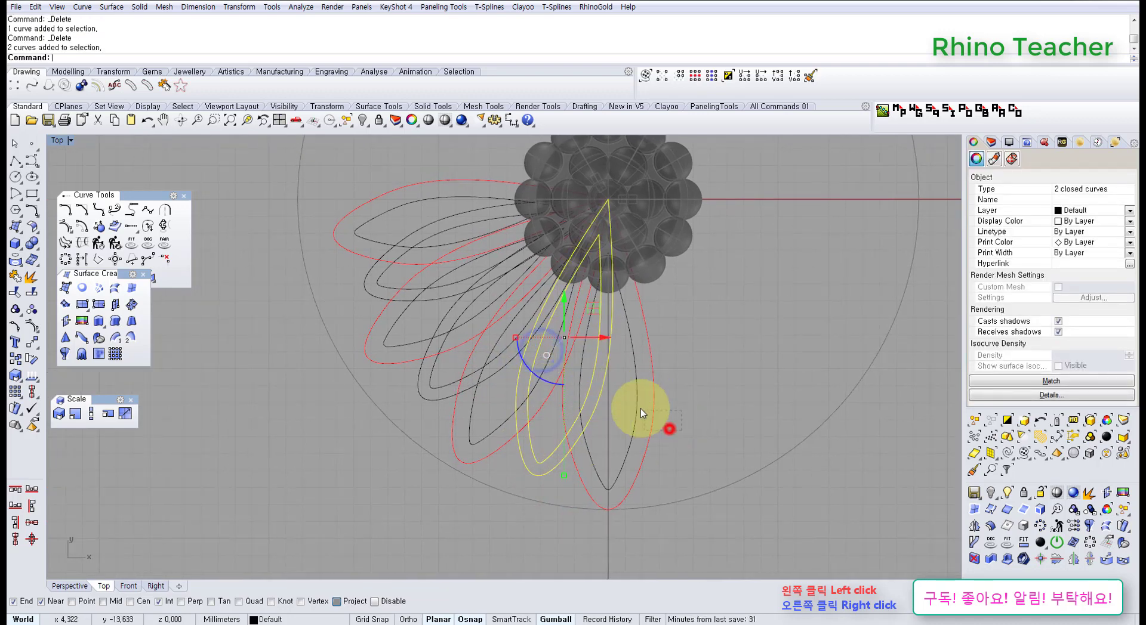
{"action": "left_click_drag", "start_coordinate": [640, 410], "coordinate": [635, 411]}
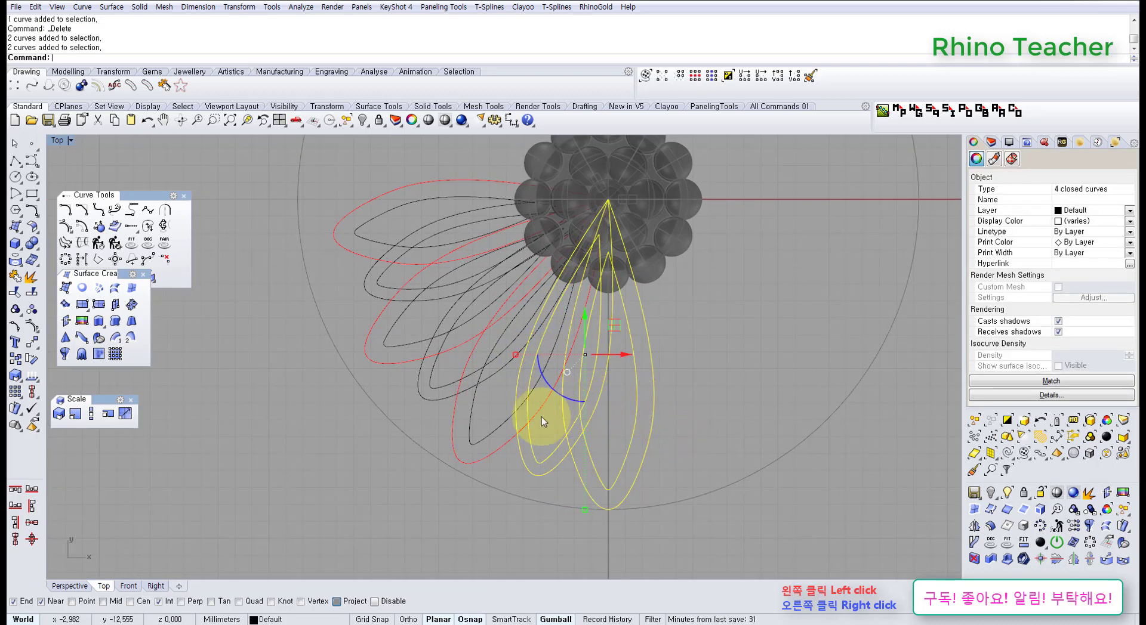
{"action": "right_click_drag", "start_coordinate": [542, 418], "coordinate": [568, 405]}
{"action": "left_click_drag", "start_coordinate": [467, 321], "coordinate": [455, 303], "text": "shift"}
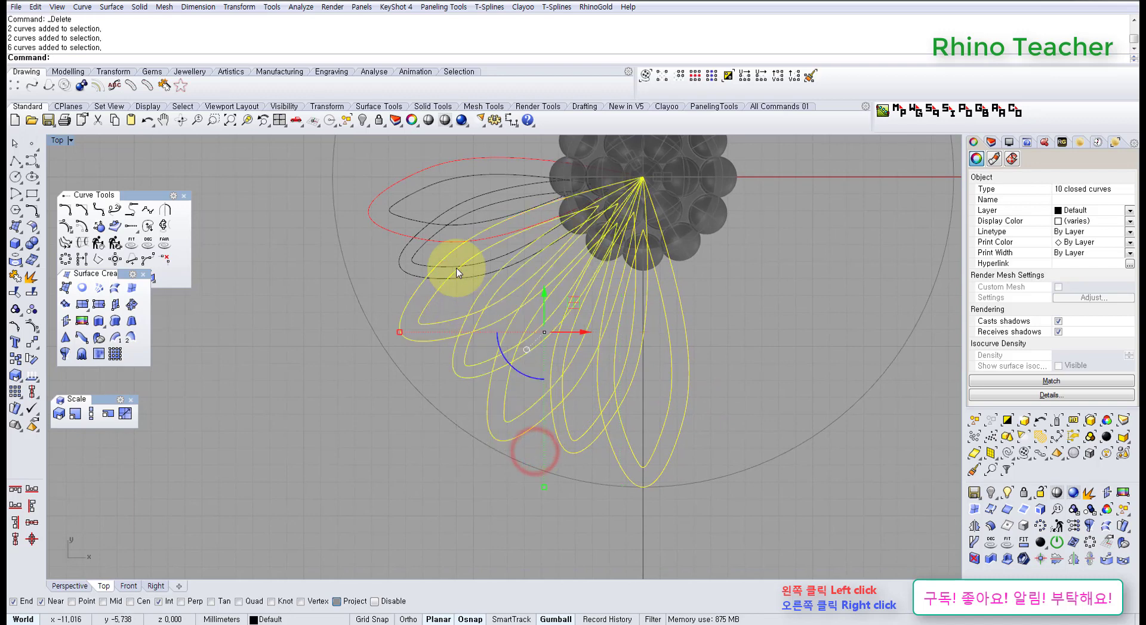
{"action": "scroll", "coordinate": [455, 241], "scroll_direction": "up", "scroll_amount": 4}
{"action": "right_click_drag", "start_coordinate": [456, 282], "coordinate": [463, 343]}
{"action": "left_click_drag", "start_coordinate": [469, 384], "coordinate": [440, 348], "text": "shift"}
{"action": "left_click_drag", "start_coordinate": [336, 210], "coordinate": [338, 211]}
{"action": "scroll", "coordinate": [432, 267], "scroll_direction": "down", "scroll_amount": 2}
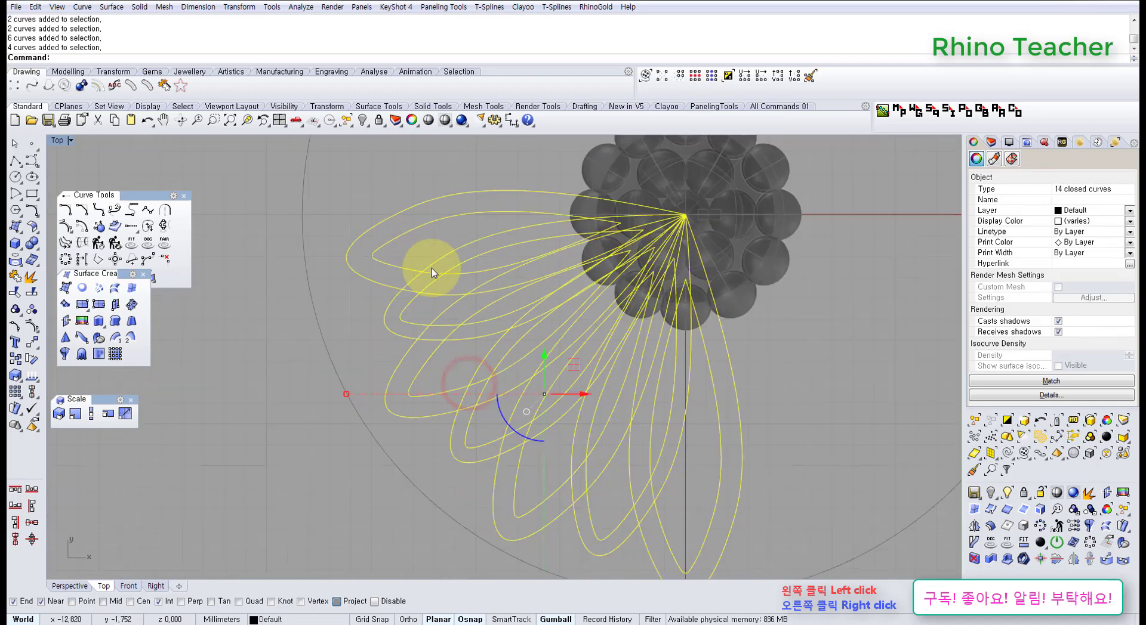
{"action": "right_click_drag", "start_coordinate": [473, 325], "coordinate": [444, 359]}
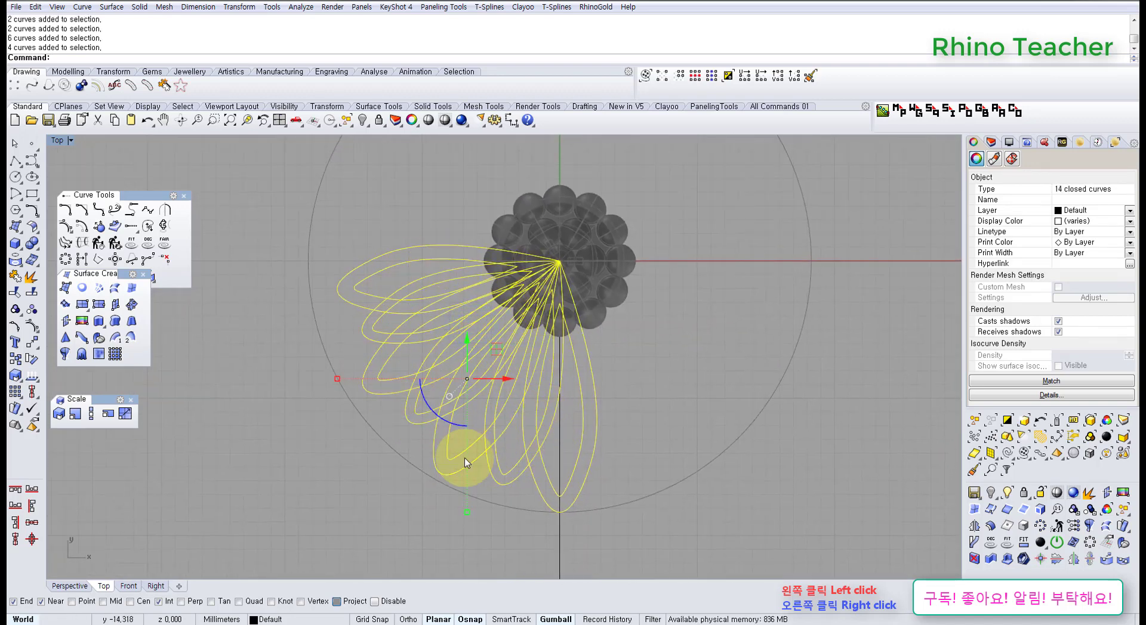
Step: Start a curve Boolean on the selected petals and keep their combined outer outline
{"action": "left_click_drag", "start_coordinate": [147, 197], "coordinate": [155, 179]}
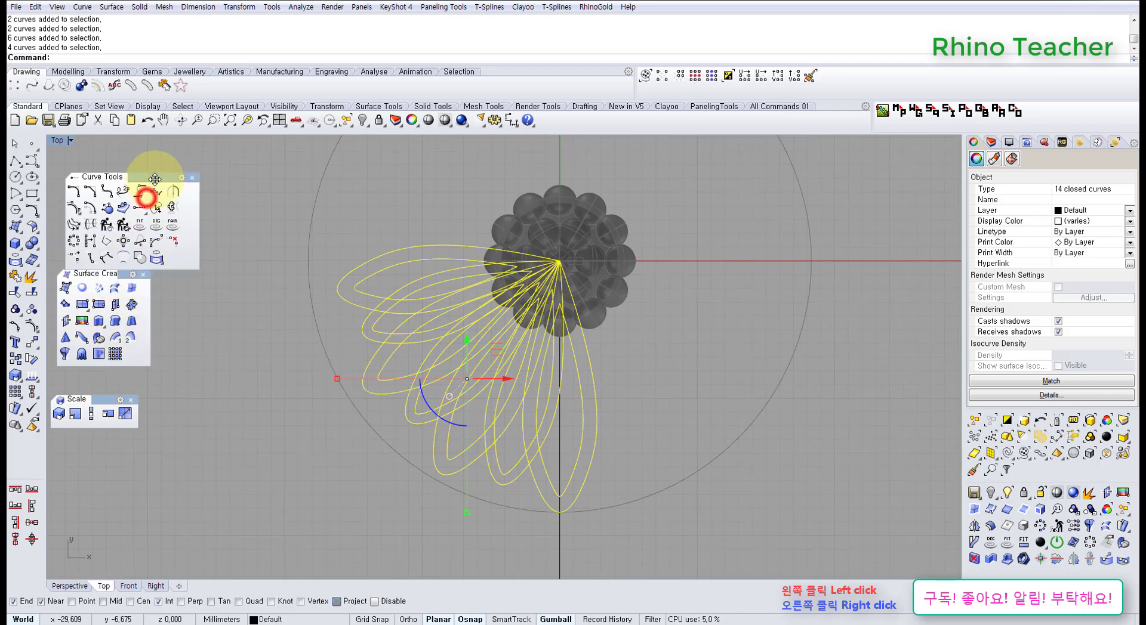
{"action": "left_click", "coordinate": [142, 257]}
{"action": "left_click", "coordinate": [313, 478]}
Step: Keep the regions inside the uppermost red petal's inner outline in the curve Boolean
{"action": "scroll", "coordinate": [410, 289], "scroll_direction": "up", "scroll_amount": 3}
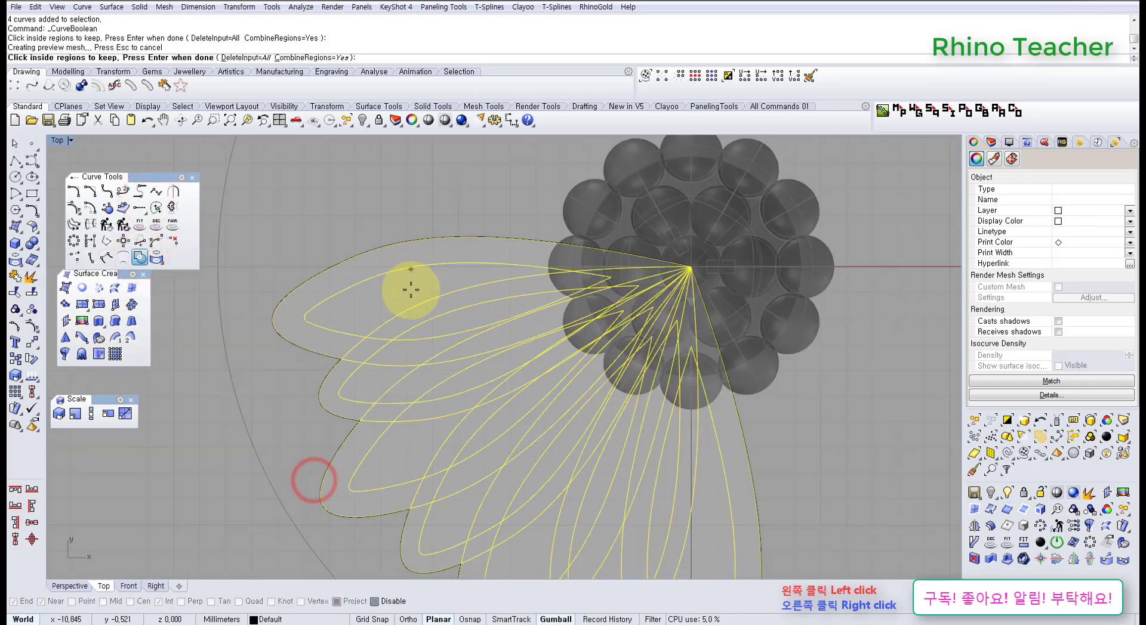
{"action": "left_click", "coordinate": [407, 293]}
{"action": "scroll", "coordinate": [431, 319], "scroll_direction": "up", "scroll_amount": 2}
{"action": "left_click", "coordinate": [442, 294]}
{"action": "left_click", "coordinate": [464, 320]}
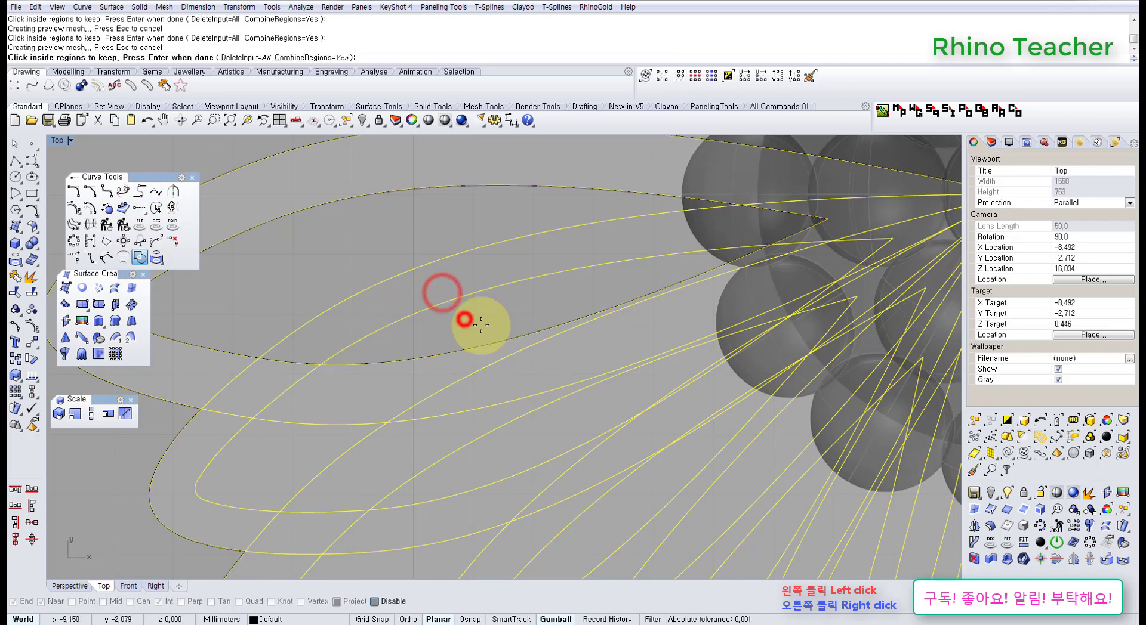
Step: Keep the exposed regions inside the uppermost in-between petal's inner outline in the curve Boolean
{"action": "mouse_move", "coordinate": [513, 375]}
{"action": "right_mouse_down"}
{"action": "mouse_move", "coordinate": [590, 330]}
{"action": "mouse_move", "coordinate": [579, 356]}
{"action": "mouse_move", "coordinate": [545, 335]}
{"action": "mouse_move", "coordinate": [548, 318]}
{"action": "right_mouse_up"}
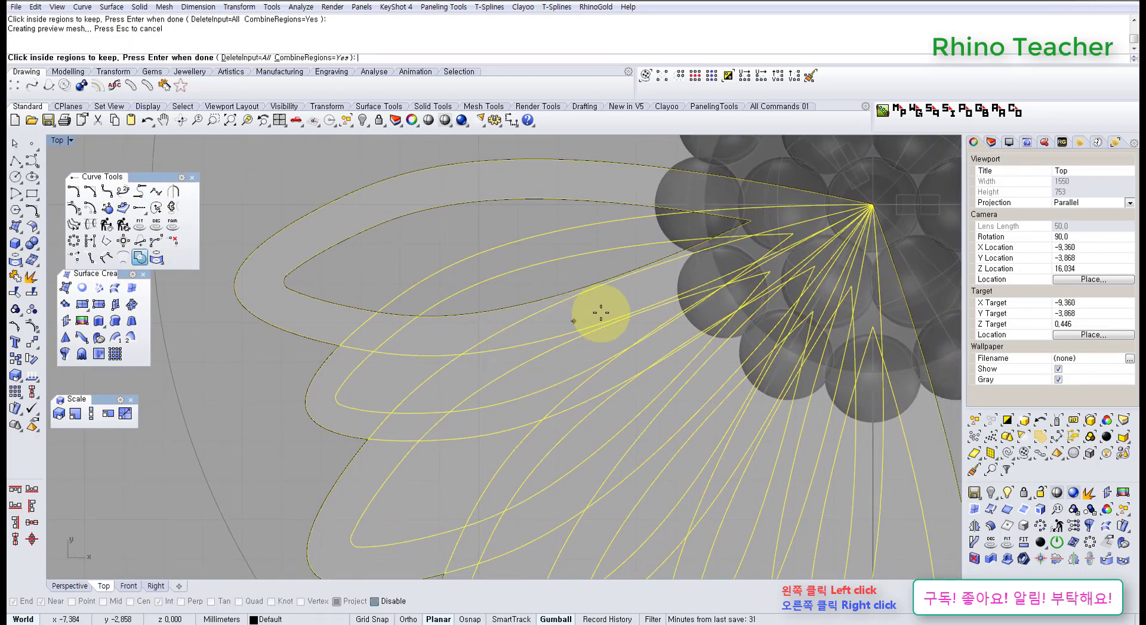
{"action": "left_click", "coordinate": [399, 380]}
{"action": "scroll", "coordinate": [401, 382], "scroll_direction": "down", "scroll_amount": 5}
{"action": "right_click_drag", "start_coordinate": [445, 390], "coordinate": [391, 381]}
{"action": "scroll", "coordinate": [445, 359], "scroll_direction": "up", "scroll_amount": 5}
{"action": "left_click", "coordinate": [444, 359]}
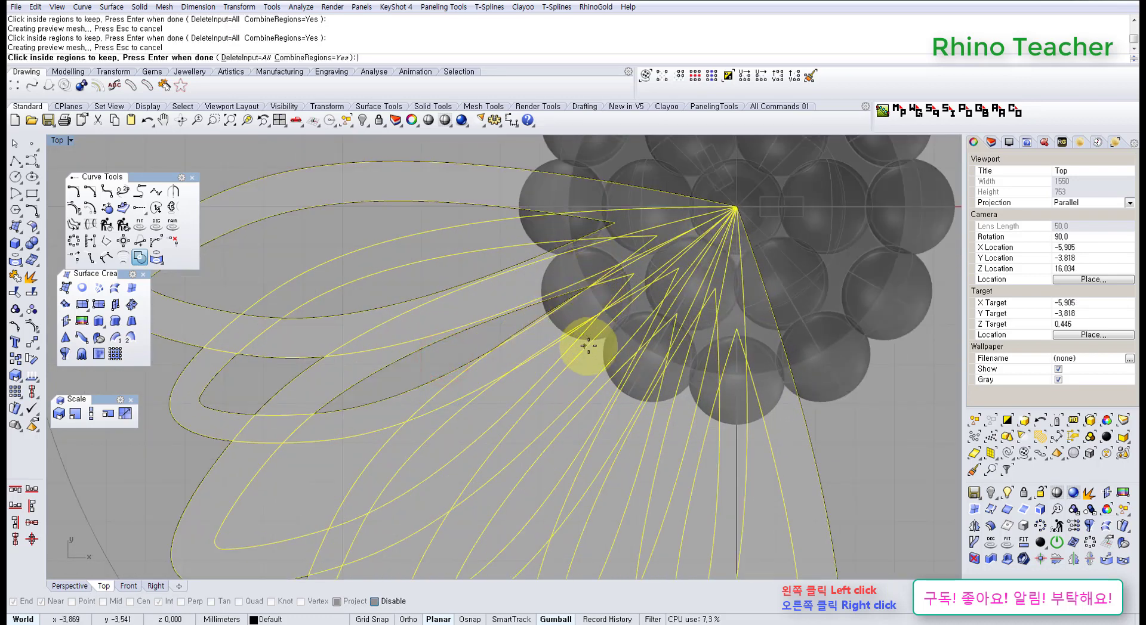
Step: Keep the exposed regions inside the inner outlines of the remaining petals, through the bottommost one, in the curve Boolean
{"action": "mouse_move", "coordinate": [571, 382]}
{"action": "right_mouse_down"}
{"action": "mouse_move", "coordinate": [585, 328]}
{"action": "mouse_move", "coordinate": [623, 287]}
{"action": "right_mouse_up"}
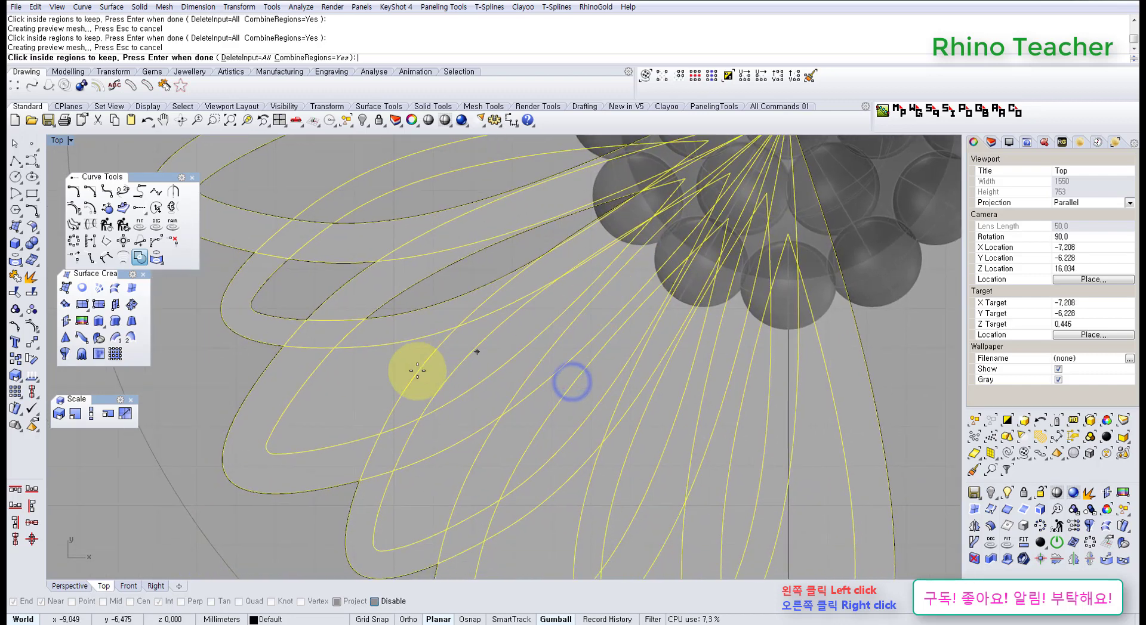
{"action": "left_click", "coordinate": [377, 388]}
{"action": "left_click", "coordinate": [427, 499]}
{"action": "right_click_drag", "start_coordinate": [594, 473], "coordinate": [543, 307]}
{"action": "left_click", "coordinate": [477, 385]}
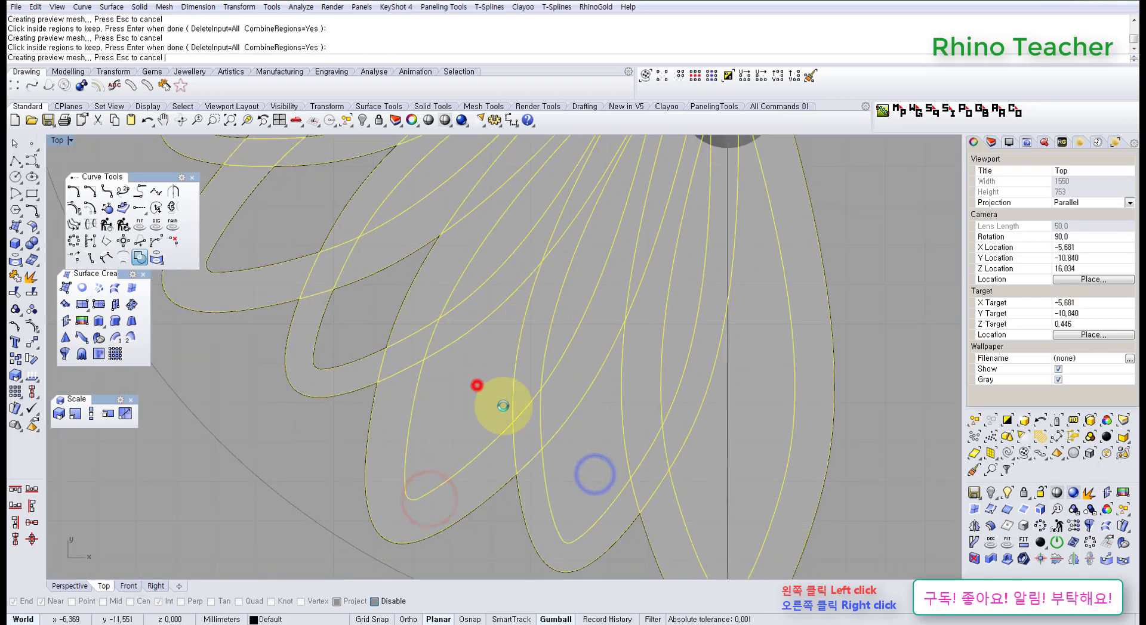
{"action": "left_click", "coordinate": [596, 458]}
{"action": "left_click", "coordinate": [712, 475]}
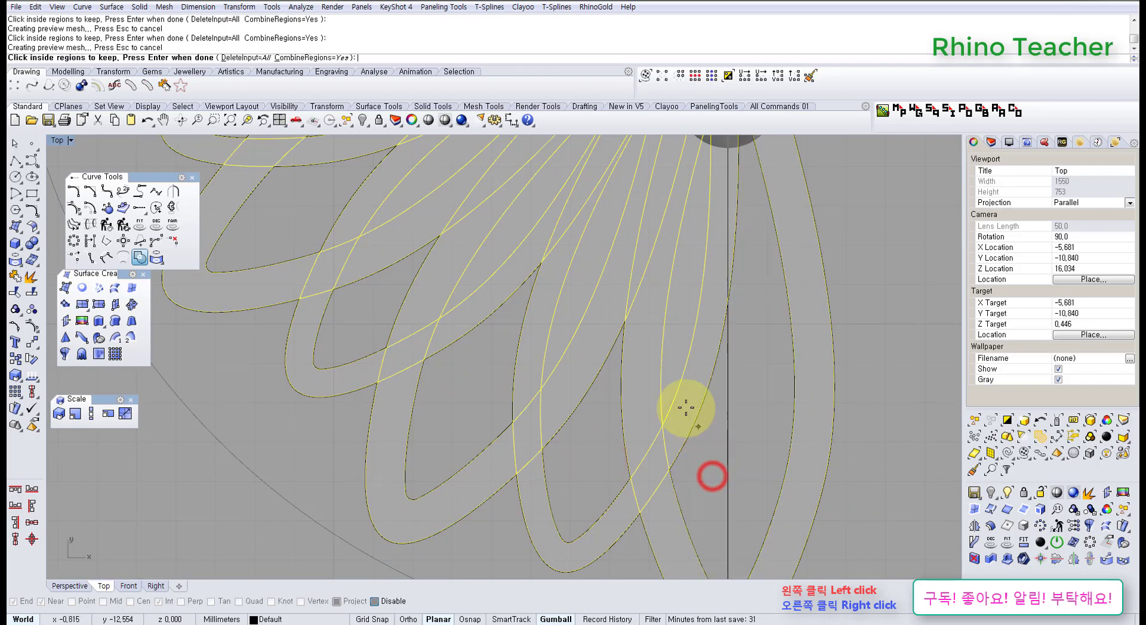
Step: Keep the subdivided regions inside the lower front petals' inner outlines where in-between petal curves cross them
{"action": "right_click_drag", "start_coordinate": [675, 411], "coordinate": [621, 416]}
{"action": "left_click", "coordinate": [627, 422]}
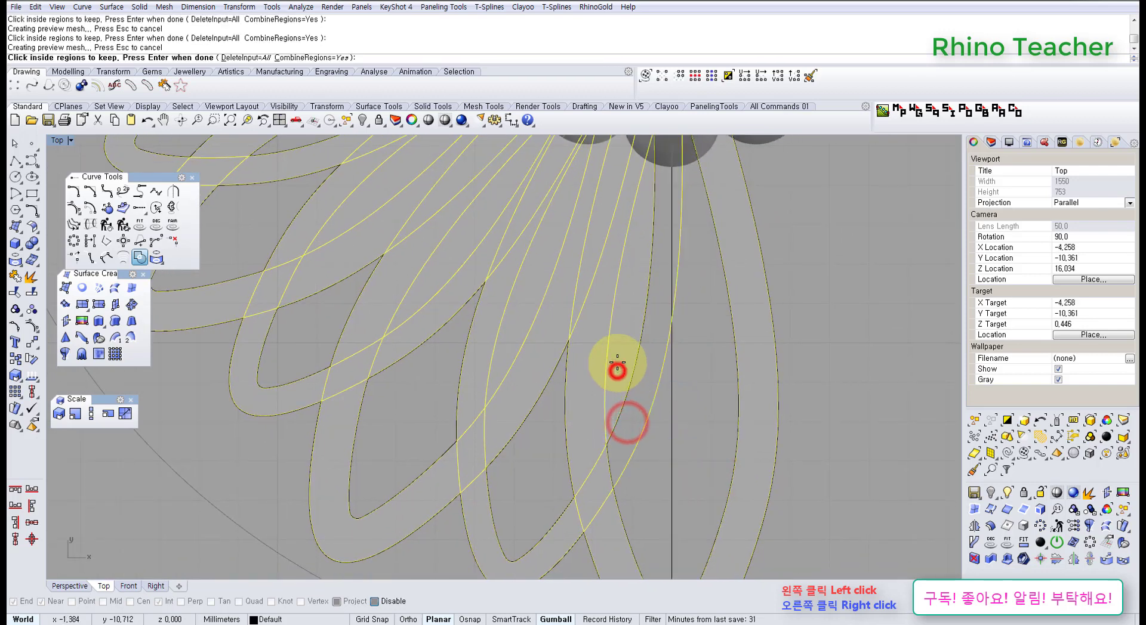
{"action": "right_click_drag", "start_coordinate": [604, 325], "coordinate": [647, 398]}
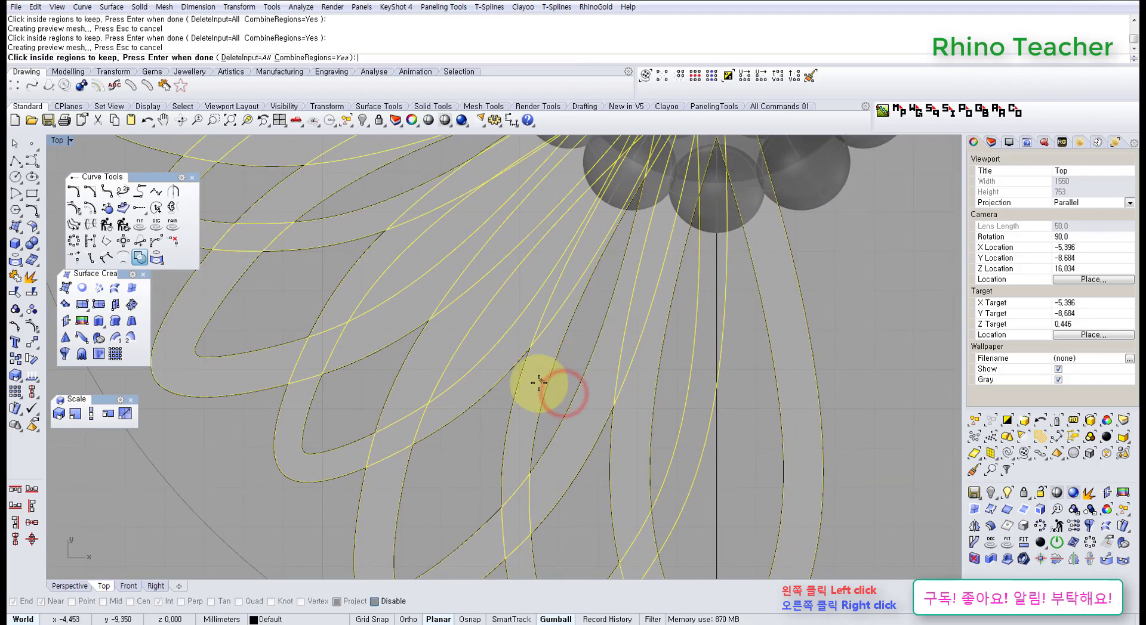
{"action": "left_click", "coordinate": [486, 374]}
{"action": "right_click_drag", "start_coordinate": [494, 373], "coordinate": [557, 378]}
{"action": "scroll", "coordinate": [543, 379], "scroll_direction": "up", "scroll_amount": 3}
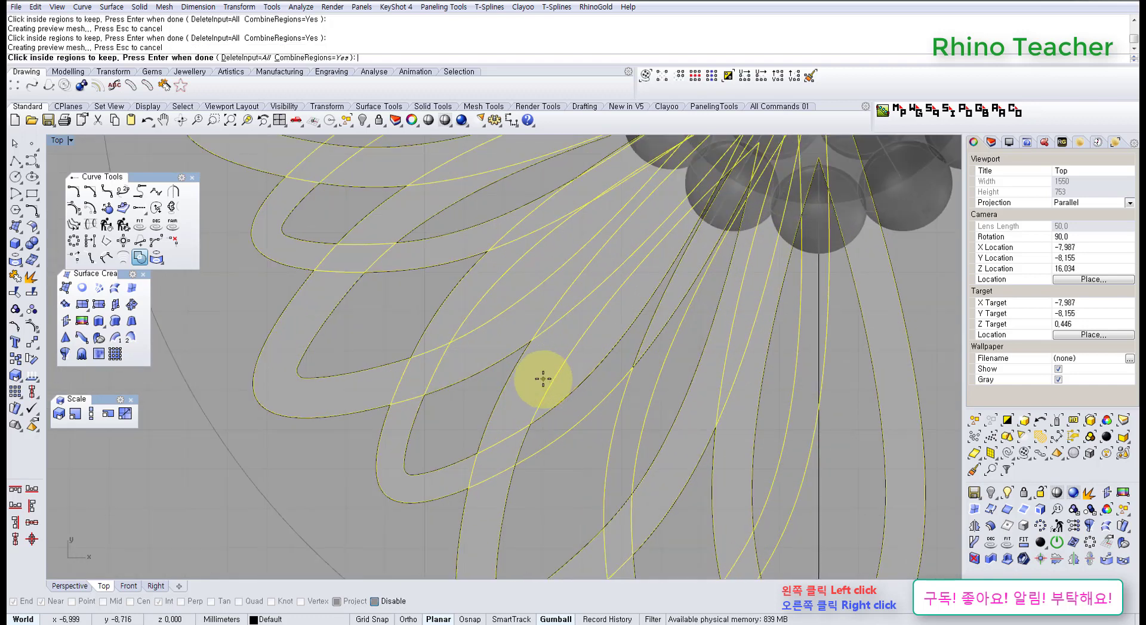
{"action": "left_click", "coordinate": [593, 359]}
{"action": "scroll", "coordinate": [543, 340], "scroll_direction": "down", "scroll_amount": 3}
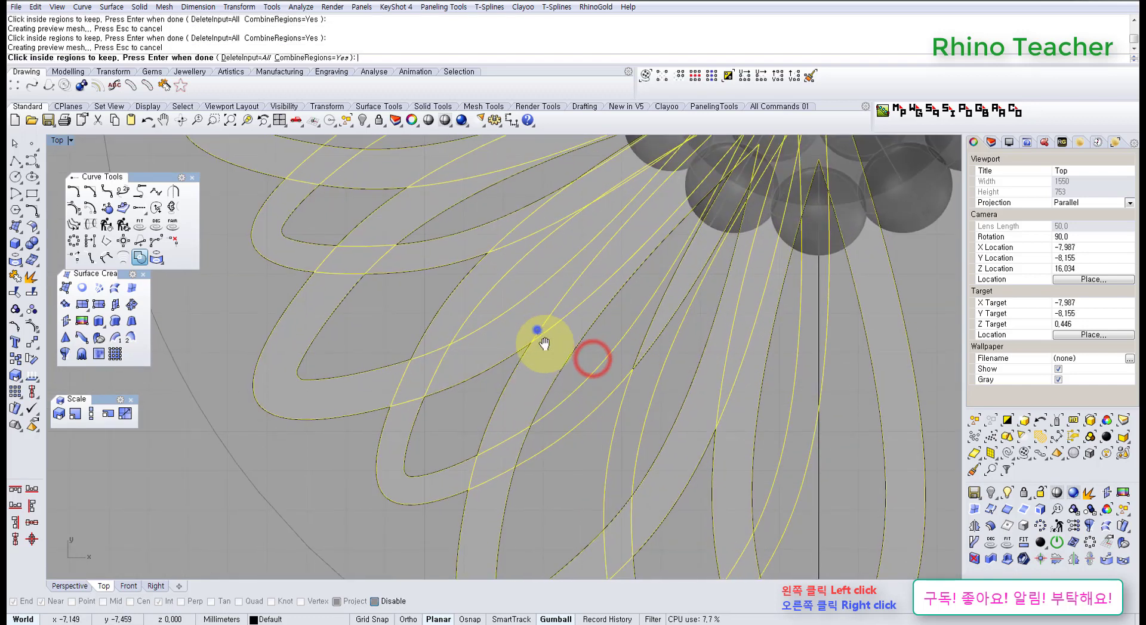
Step: Keep the subdivided regions inside the middle front petal's inner outline in the curve Boolean
{"action": "mouse_move", "coordinate": [537, 332]}
{"action": "right_mouse_down"}
{"action": "mouse_move", "coordinate": [621, 337]}
{"action": "mouse_move", "coordinate": [625, 352]}
{"action": "mouse_move", "coordinate": [539, 333]}
{"action": "right_mouse_up"}
{"action": "scroll", "coordinate": [645, 364], "scroll_direction": "up", "scroll_amount": 2}
{"action": "right_click_drag", "start_coordinate": [517, 384], "coordinate": [495, 379]}
{"action": "left_click", "coordinate": [500, 380]}
{"action": "left_click", "coordinate": [481, 341]}
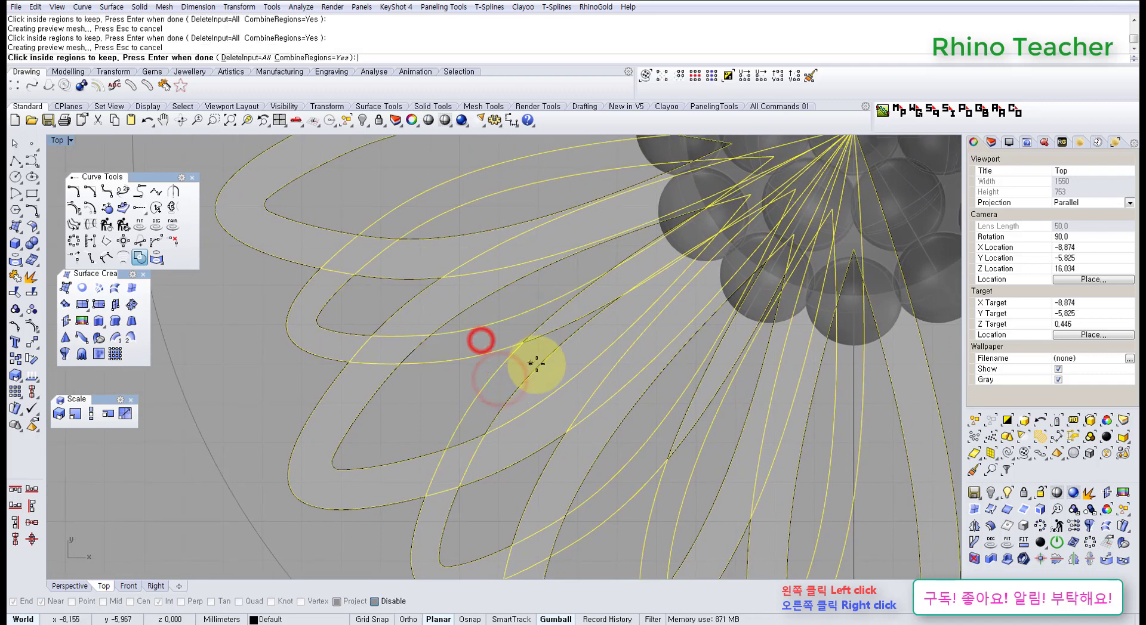
{"action": "left_click", "coordinate": [548, 372]}
{"action": "scroll", "coordinate": [555, 370], "scroll_direction": "down", "scroll_amount": 4}
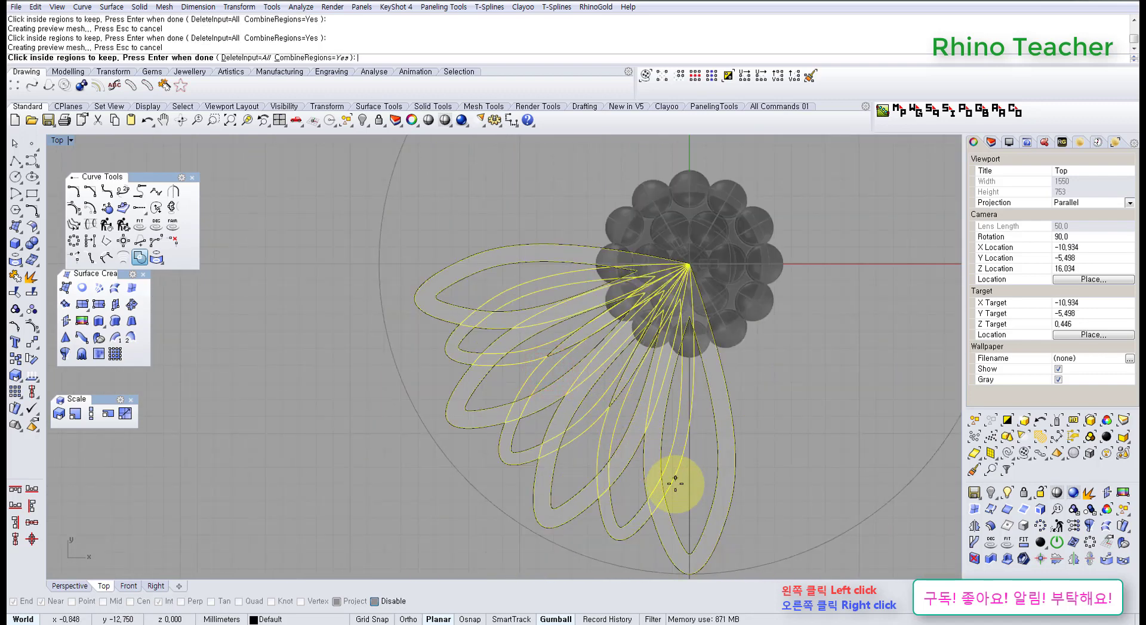
Step: Try to resolve the narrow sliver regions in the middle front petal near the beaded centre by picking regions in the curve Boolean
{"action": "right_click_drag", "start_coordinate": [547, 378], "coordinate": [536, 420]}
{"action": "scroll", "coordinate": [537, 379], "scroll_direction": "up", "scroll_amount": 8}
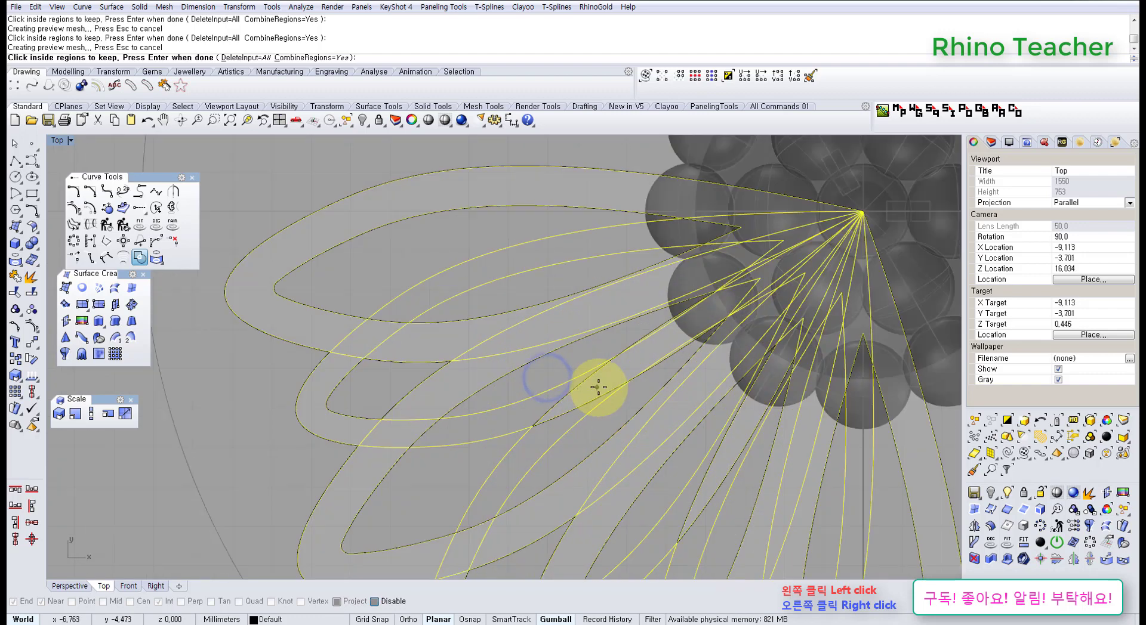
{"action": "right_click_drag", "start_coordinate": [692, 358], "coordinate": [588, 365]}
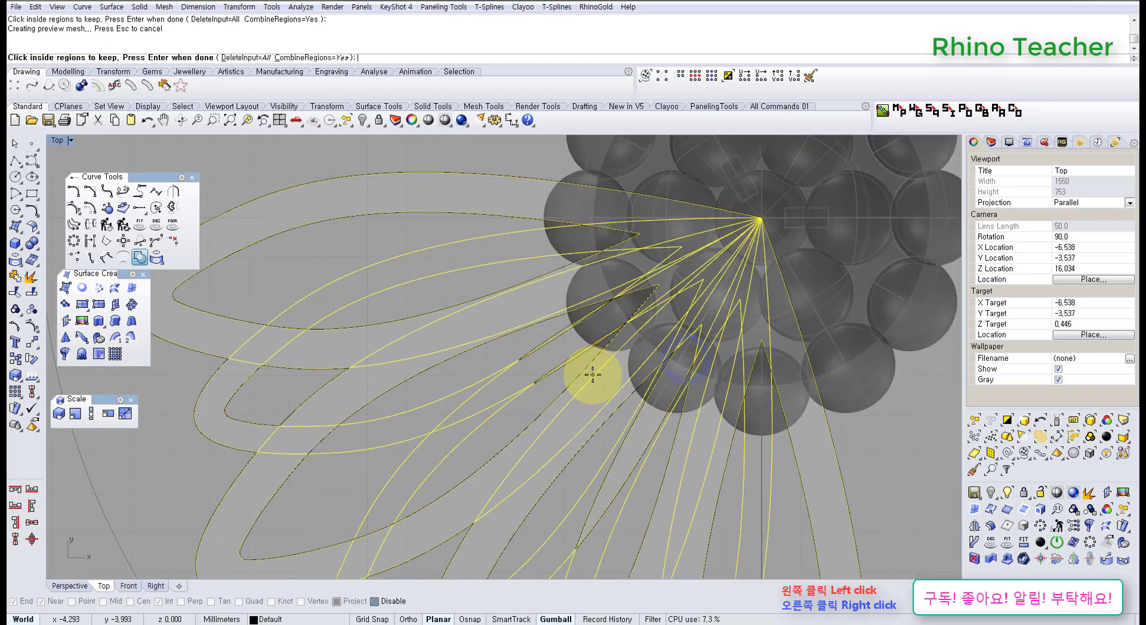
{"action": "scroll", "coordinate": [673, 276], "scroll_direction": "down", "scroll_amount": 5}
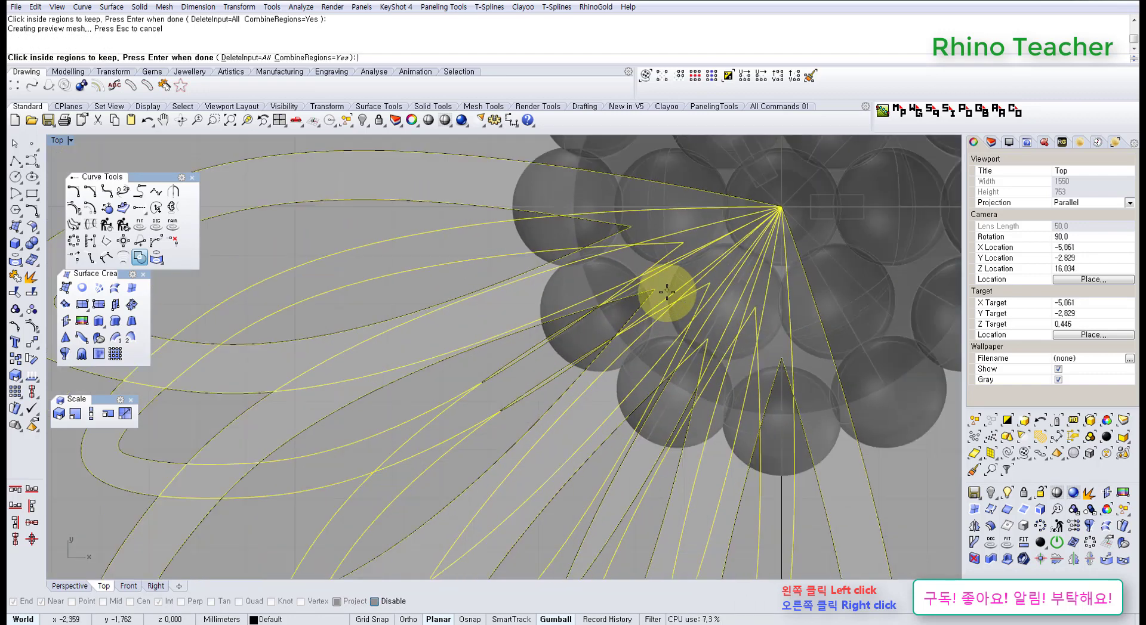
{"action": "right_click_drag", "start_coordinate": [654, 367], "coordinate": [588, 356]}
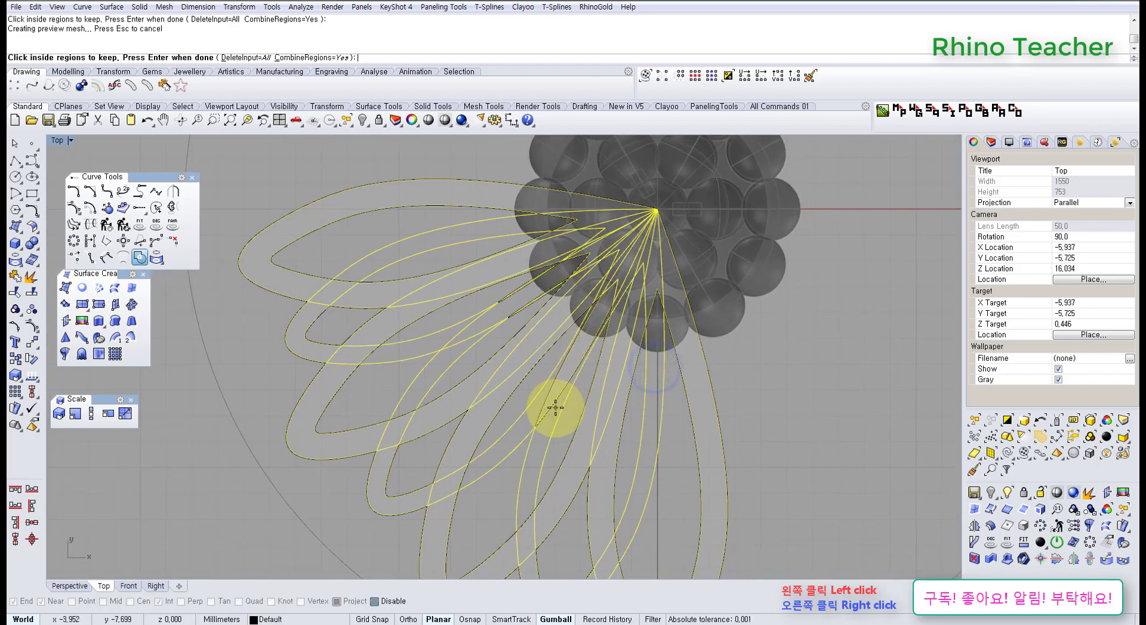
{"action": "left_click", "coordinate": [570, 365]}
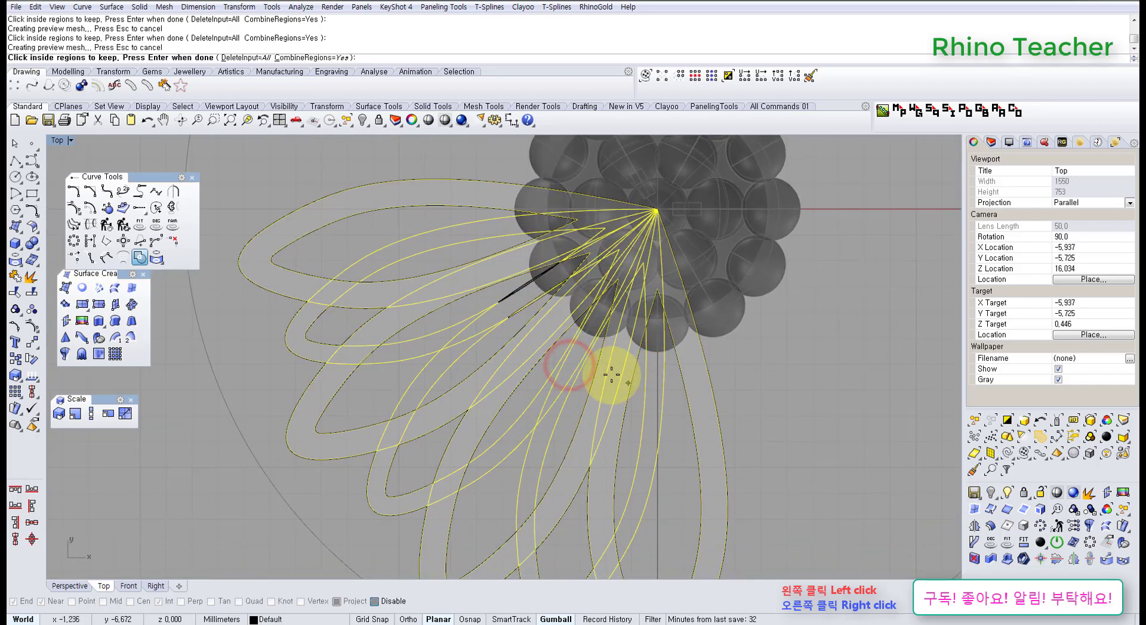
{"action": "right_click_drag", "start_coordinate": [612, 375], "coordinate": [562, 350]}
{"action": "scroll", "coordinate": [531, 362], "scroll_direction": "up", "scroll_amount": 6}
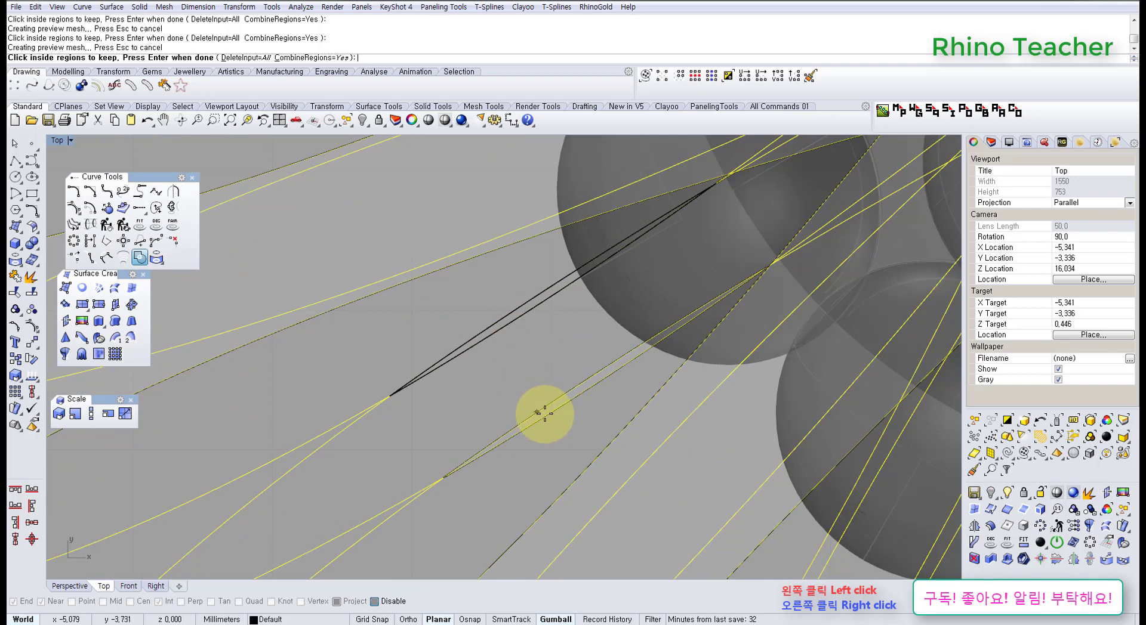
{"action": "scroll", "coordinate": [545, 414], "scroll_direction": "down", "scroll_amount": 6}
{"action": "right_click_drag", "start_coordinate": [597, 441], "coordinate": [576, 359]}
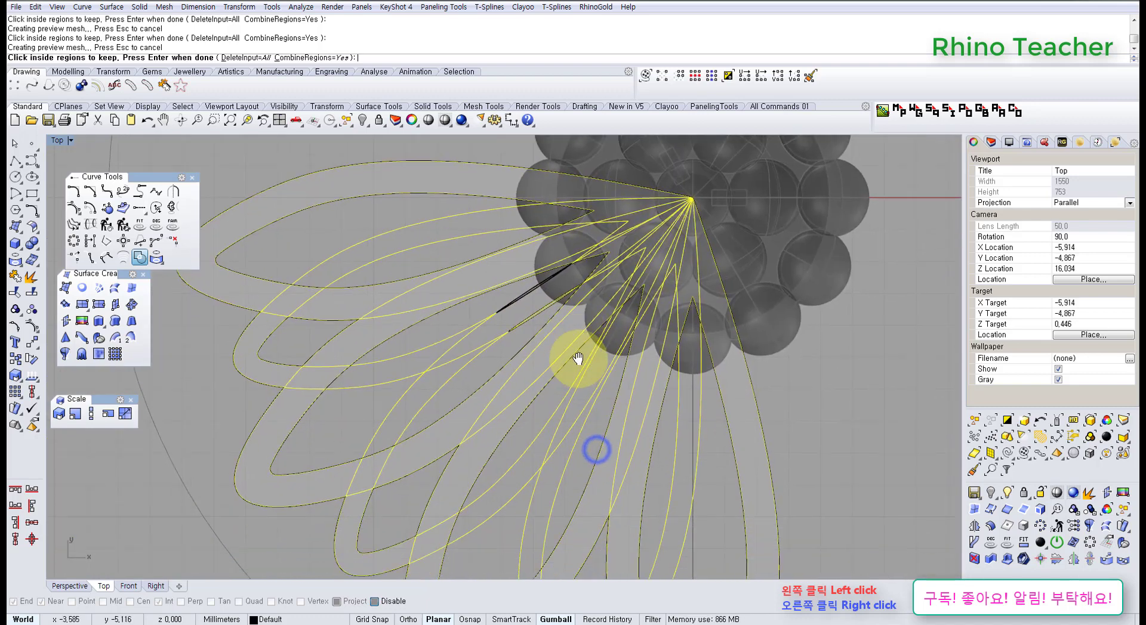
{"action": "scroll", "coordinate": [555, 313], "scroll_direction": "up", "scroll_amount": 6}
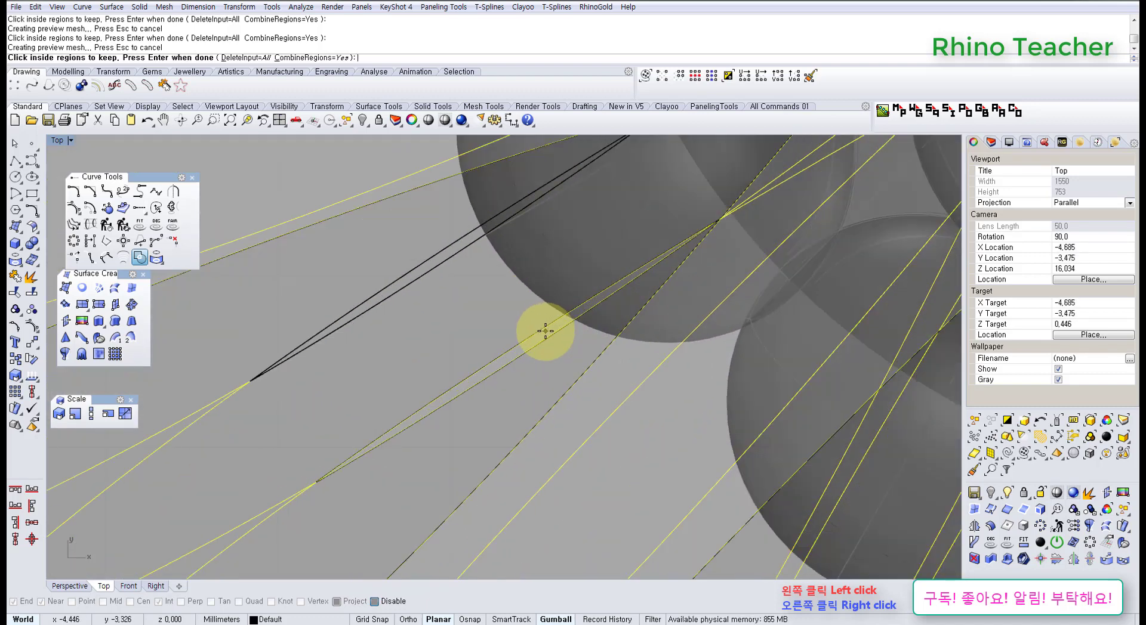
{"action": "left_click", "coordinate": [545, 331]}
{"action": "scroll", "coordinate": [503, 314], "scroll_direction": "down", "scroll_amount": 3}
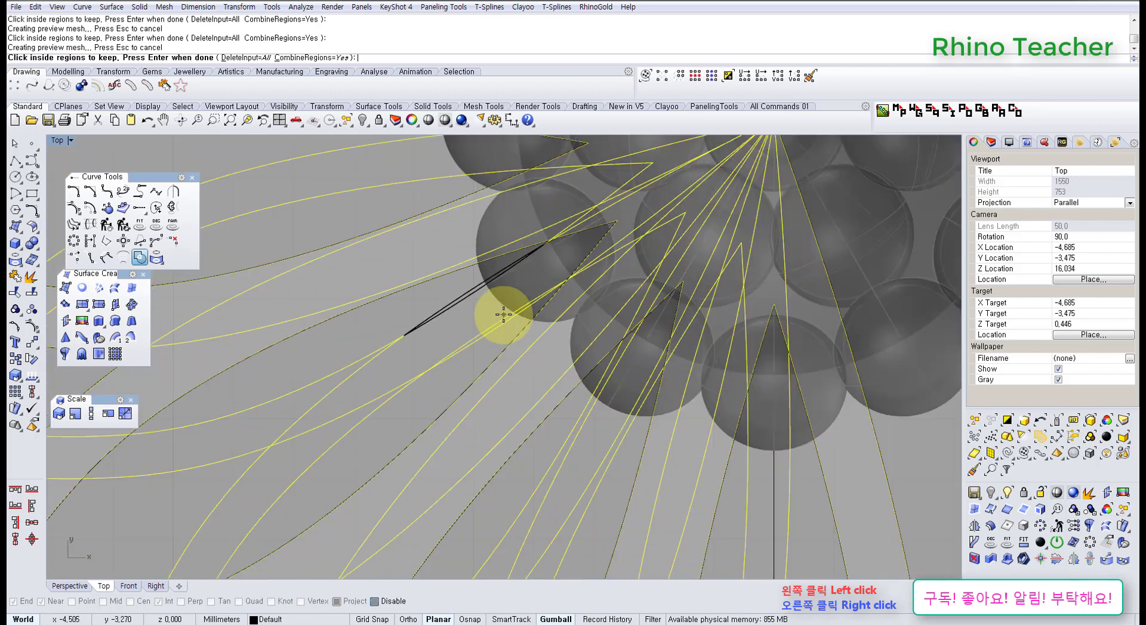
{"action": "scroll", "coordinate": [503, 314], "scroll_direction": "down", "scroll_amount": 4}
{"action": "right_click_drag", "start_coordinate": [561, 386], "coordinate": [586, 364]}
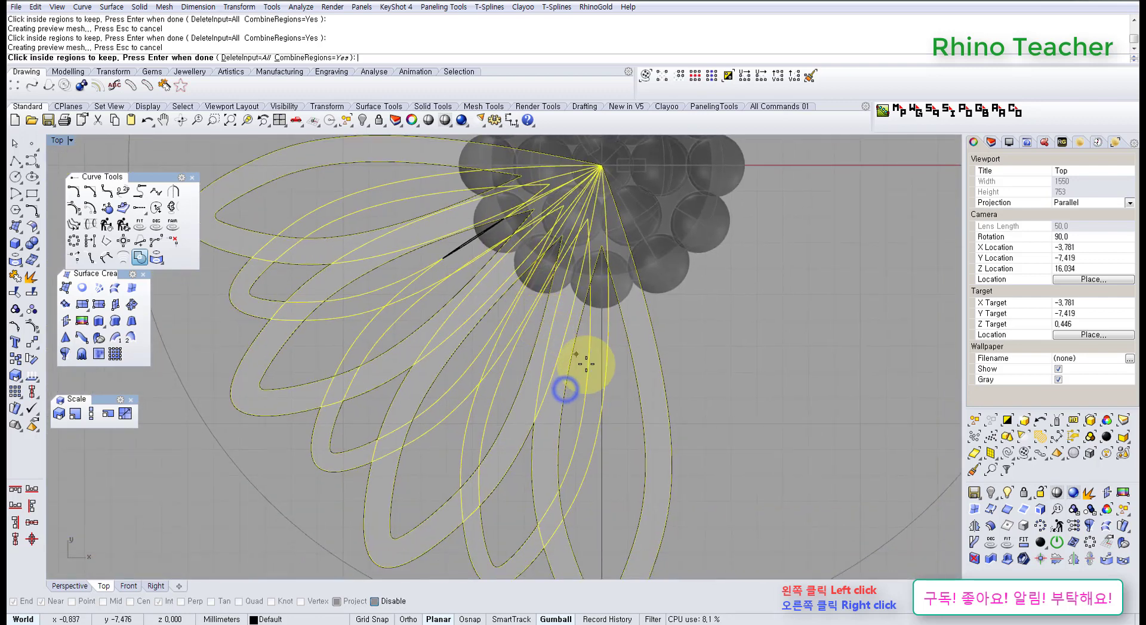
Step: Complete the curve Boolean, examine the merged petal curves near the beads, and undo the Boolean
{"action": "right_click", "coordinate": [590, 404]}
{"action": "scroll", "coordinate": [589, 403], "scroll_direction": "down", "scroll_amount": 3}
{"action": "scroll", "coordinate": [545, 302], "scroll_direction": "up", "scroll_amount": 5}
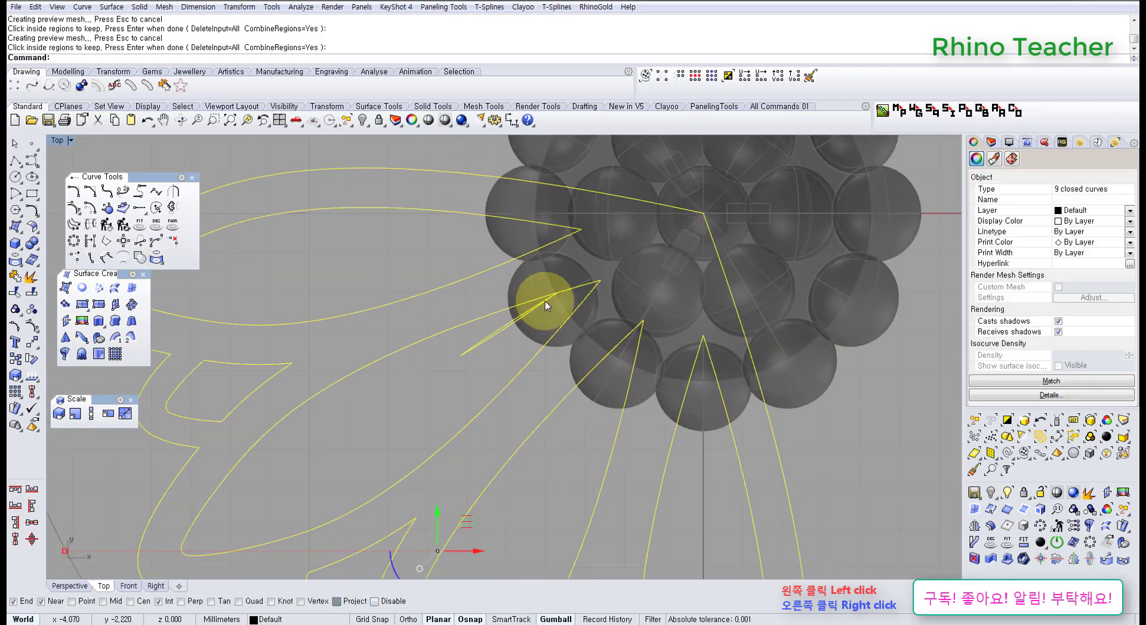
{"action": "scroll", "coordinate": [576, 285], "scroll_direction": "up", "scroll_amount": 5}
{"action": "scroll", "coordinate": [576, 285], "scroll_direction": "down", "scroll_amount": 5}
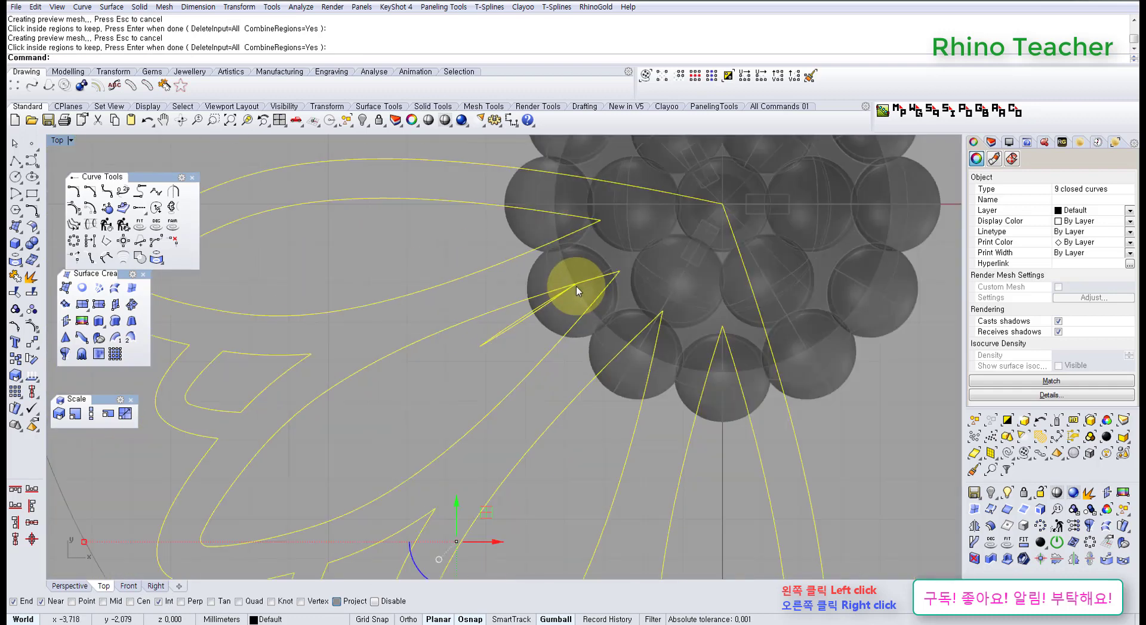
{"action": "scroll", "coordinate": [581, 297], "scroll_direction": "down", "scroll_amount": 5}
{"action": "key", "text": "ctrl+z"}
Step: Move the selected petal outlines and their inner offsets 30 mm straight down from the beaded centre
{"action": "right_click_drag", "start_coordinate": [633, 387], "coordinate": [506, 419]}
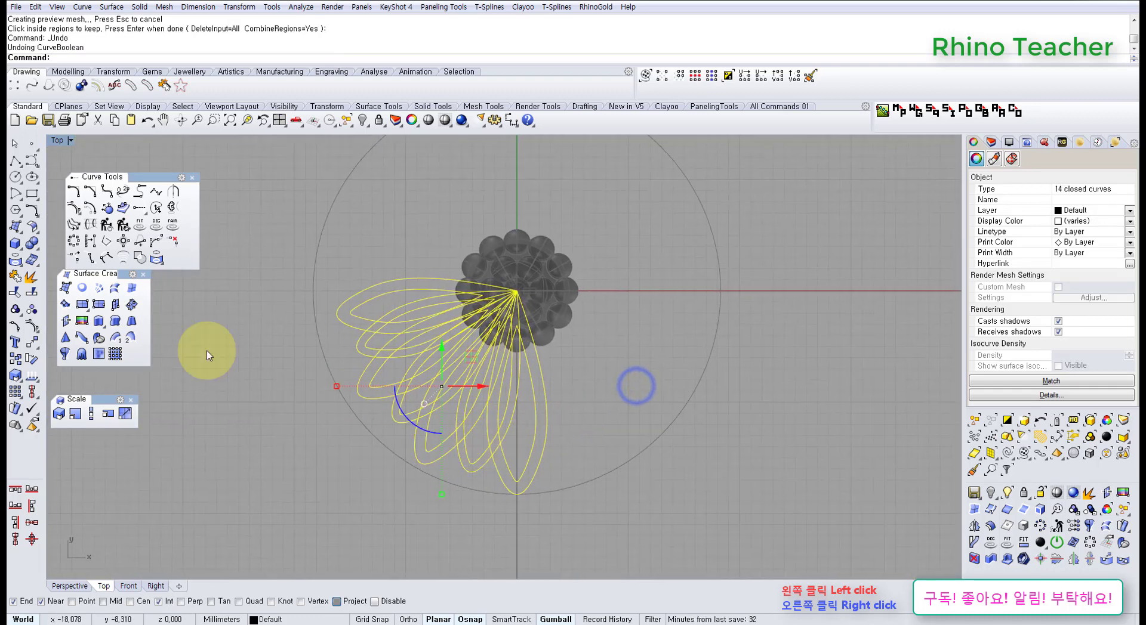
{"action": "left_click", "coordinate": [32, 343]}
{"action": "right_click_drag", "start_coordinate": [585, 340], "coordinate": [480, 356]}
{"action": "left_click", "coordinate": [467, 399]}
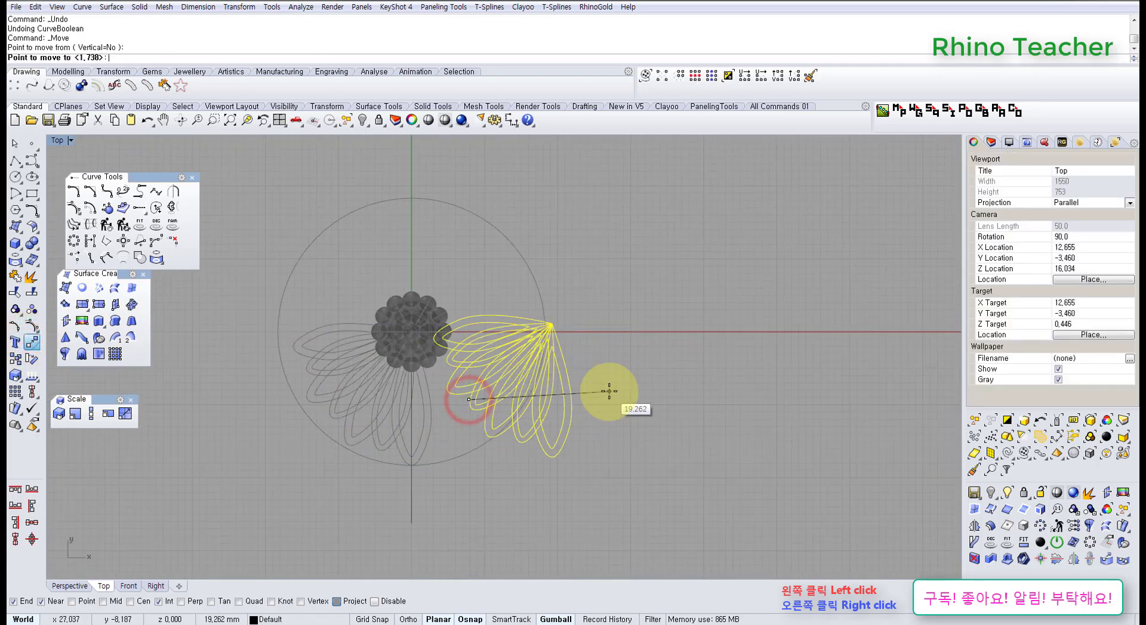
{"action": "key", "text": "BackSpace"}
{"action": "key", "text": "BackSpace"}
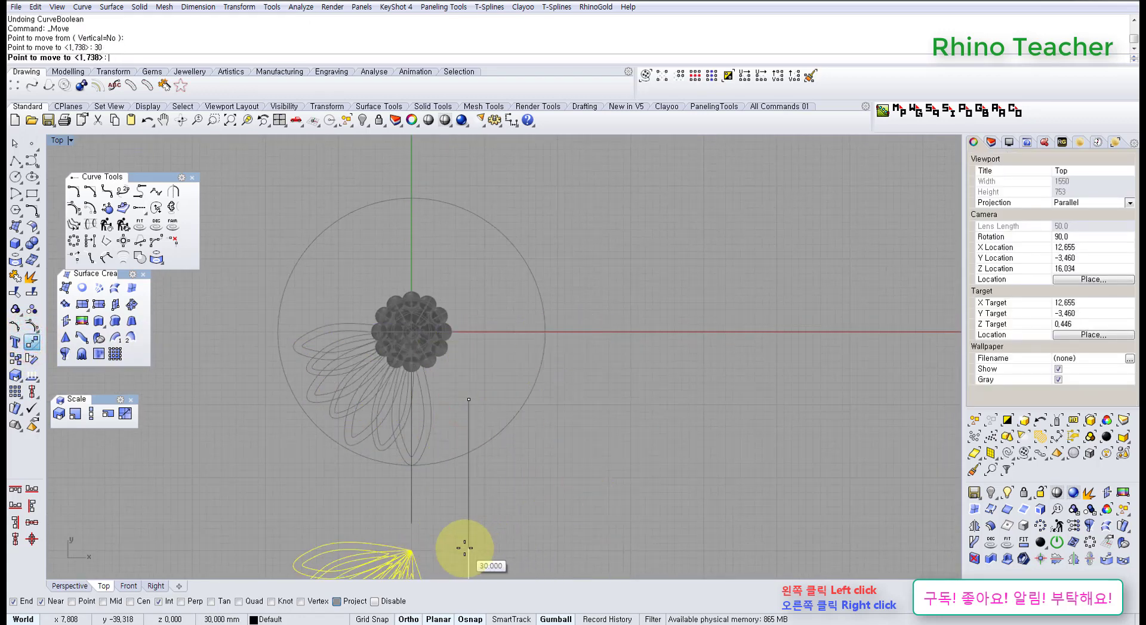
Step: Move the selected petal outlines 30 mm in the negative Y direction, clear of the flower
{"action": "left_click", "coordinate": [464, 548]}
{"action": "right_click_drag", "start_coordinate": [460, 518], "coordinate": [458, 430]}
{"action": "right_click_drag", "start_coordinate": [457, 430], "coordinate": [454, 337]}
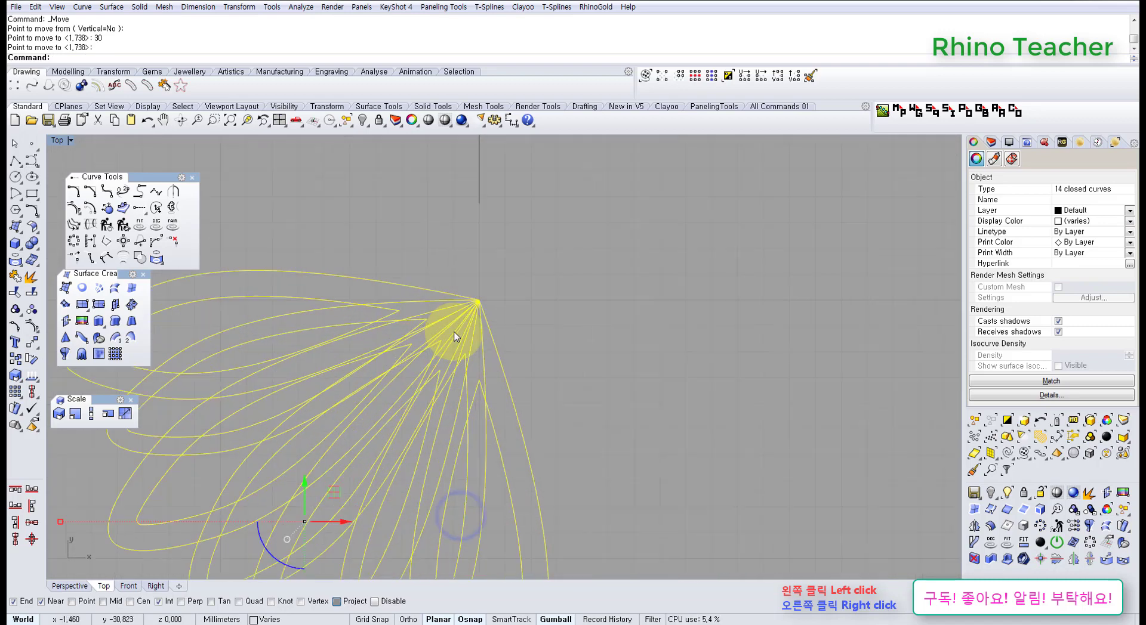
{"action": "scroll", "coordinate": [454, 332], "scroll_direction": "up", "scroll_amount": 6}
{"action": "scroll", "coordinate": [491, 368], "scroll_direction": "down", "scroll_amount": 4}
{"action": "right_click_drag", "start_coordinate": [388, 391], "coordinate": [582, 273]}
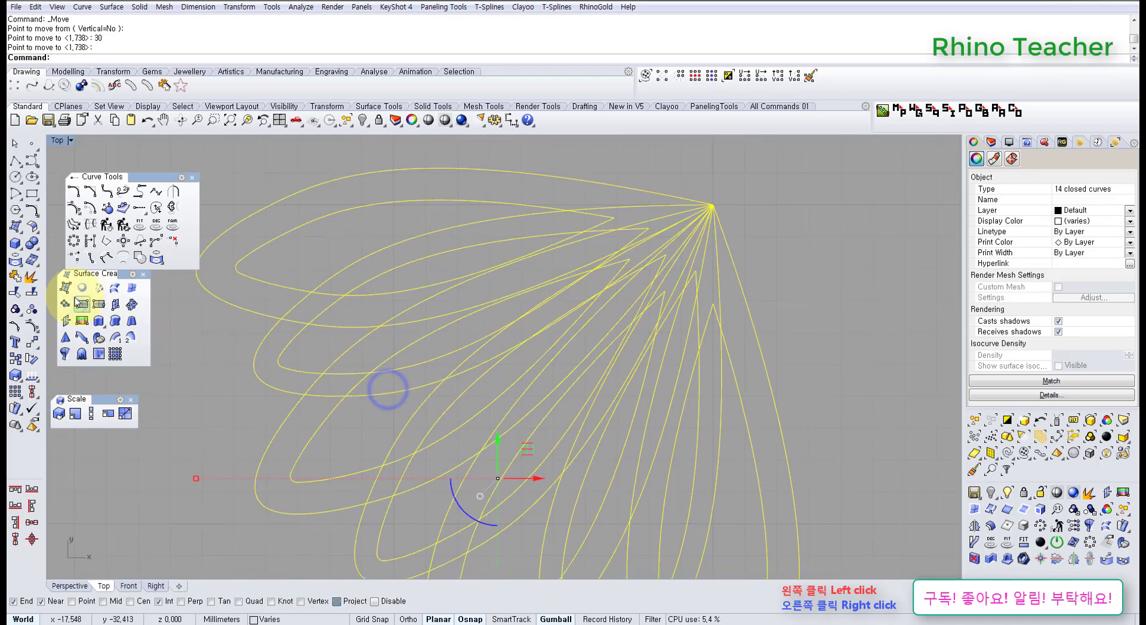
Step: Try to trim the overlapping outline segments where the moved petals cross each other
{"action": "left_click", "coordinate": [17, 292]}
{"action": "right_click_drag", "start_coordinate": [394, 282], "coordinate": [403, 314]}
{"action": "scroll", "coordinate": [403, 315], "scroll_direction": "up", "scroll_amount": 6}
{"action": "left_click", "coordinate": [439, 308]}
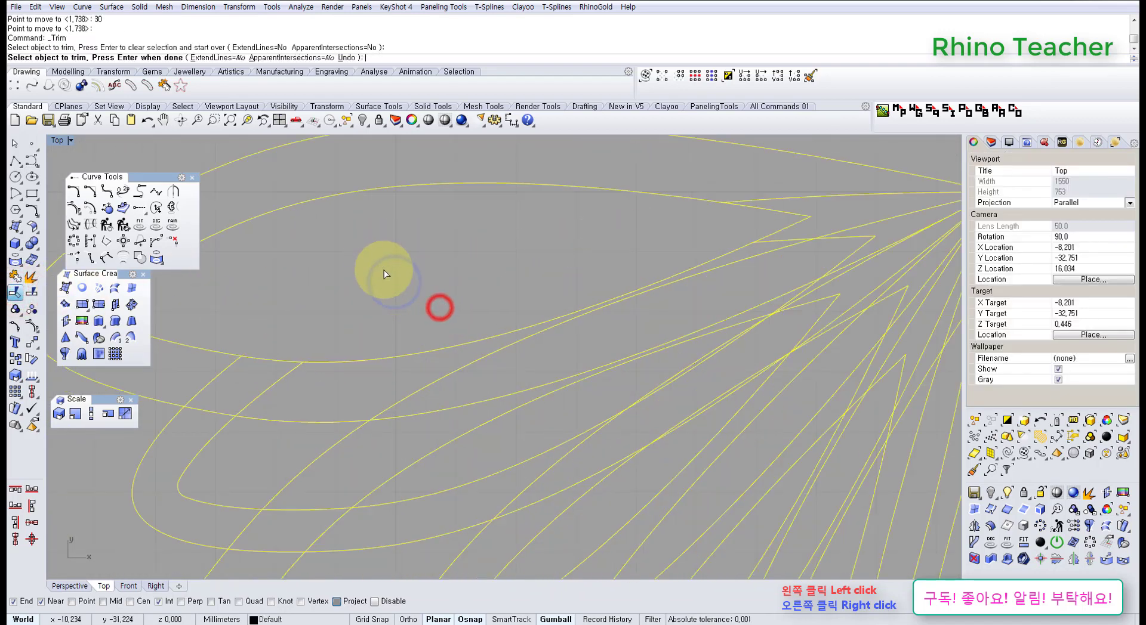
{"action": "scroll", "coordinate": [384, 269], "scroll_direction": "down", "scroll_amount": 2}
{"action": "scroll", "coordinate": [435, 390], "scroll_direction": "down", "scroll_amount": 8}
{"action": "right_click_drag", "start_coordinate": [445, 391], "coordinate": [517, 318]}
{"action": "scroll", "coordinate": [516, 318], "scroll_direction": "up", "scroll_amount": 8}
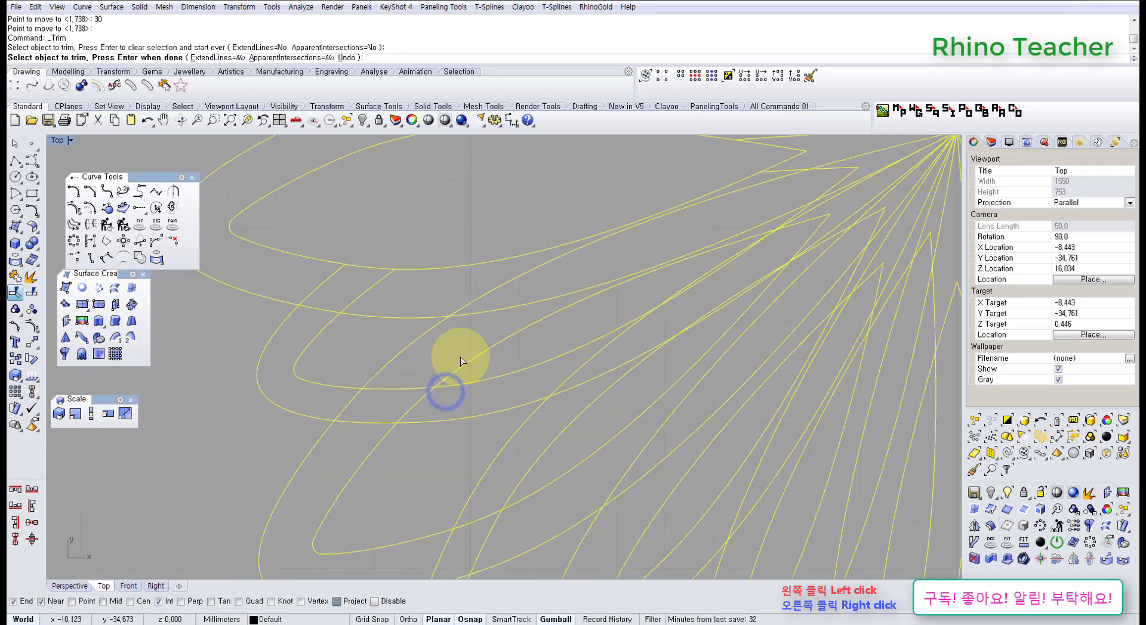
{"action": "mouse_move", "coordinate": [416, 332]}
{"action": "right_mouse_down", "text": "ctrl"}
{"action": "mouse_move", "coordinate": [430, 371]}
{"action": "mouse_move", "coordinate": [419, 371]}
{"action": "right_mouse_up", "text": "ctrl"}
{"action": "left_click", "coordinate": [346, 388]}
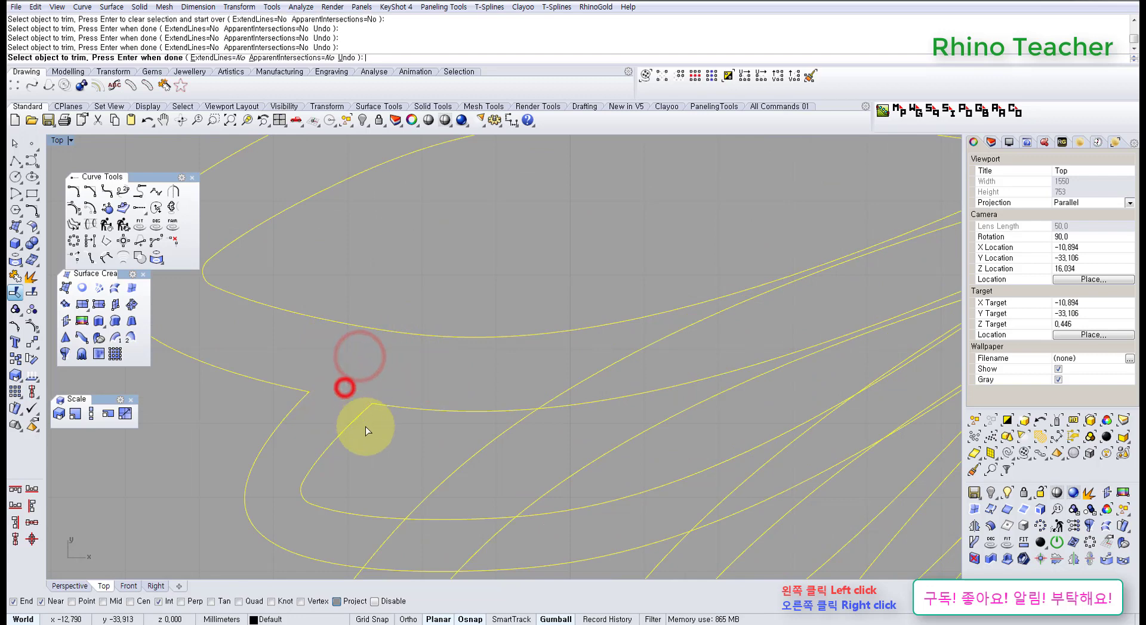
{"action": "scroll", "coordinate": [352, 433], "scroll_direction": "down", "scroll_amount": 4}
{"action": "right_click_drag", "start_coordinate": [345, 435], "coordinate": [379, 389]}
{"action": "scroll", "coordinate": [489, 368], "scroll_direction": "down", "scroll_amount": 4}
{"action": "scroll", "coordinate": [498, 337], "scroll_direction": "down", "scroll_amount": 8}
{"action": "right_click_drag", "start_coordinate": [545, 296], "coordinate": [471, 368]}
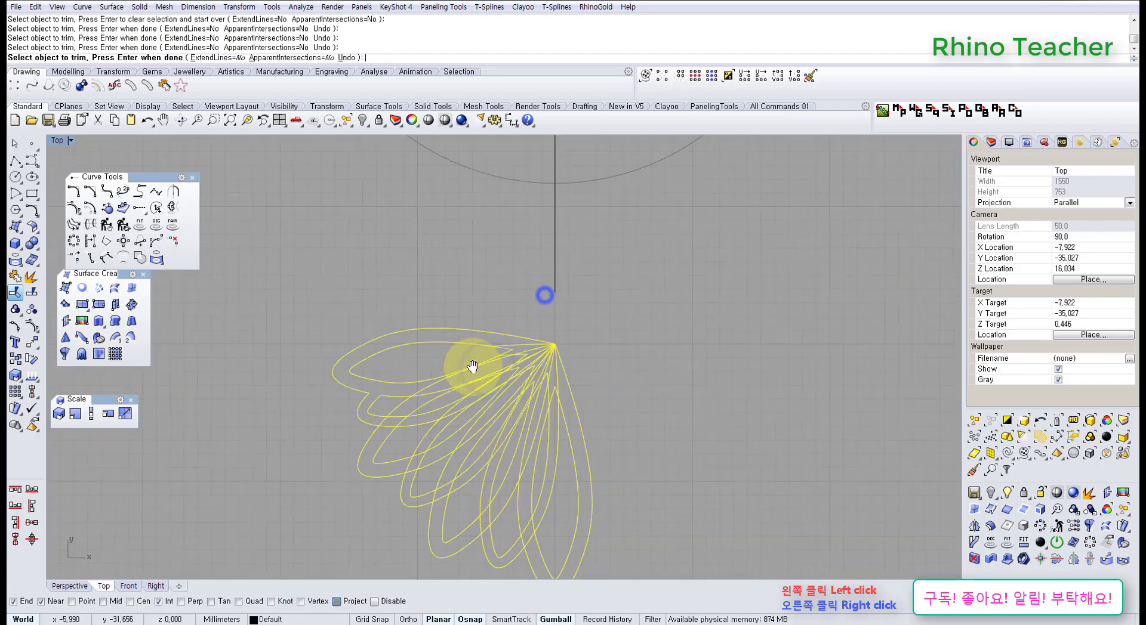
{"action": "right_click", "coordinate": [545, 296]}
{"action": "scroll", "coordinate": [570, 301], "scroll_direction": "down", "scroll_amount": 7}
Step: Undo the petal trim and the 30 mm move
{"action": "key", "text": "ctrl+z"}
{"action": "key", "text": "ctrl+z"}
{"action": "left_click", "coordinate": [630, 312]}
Step: Draw a circle about 24 mm in diameter centred on the origin across the petals, with the Near snap off
{"action": "right_click_drag", "start_coordinate": [589, 229], "coordinate": [545, 357]}
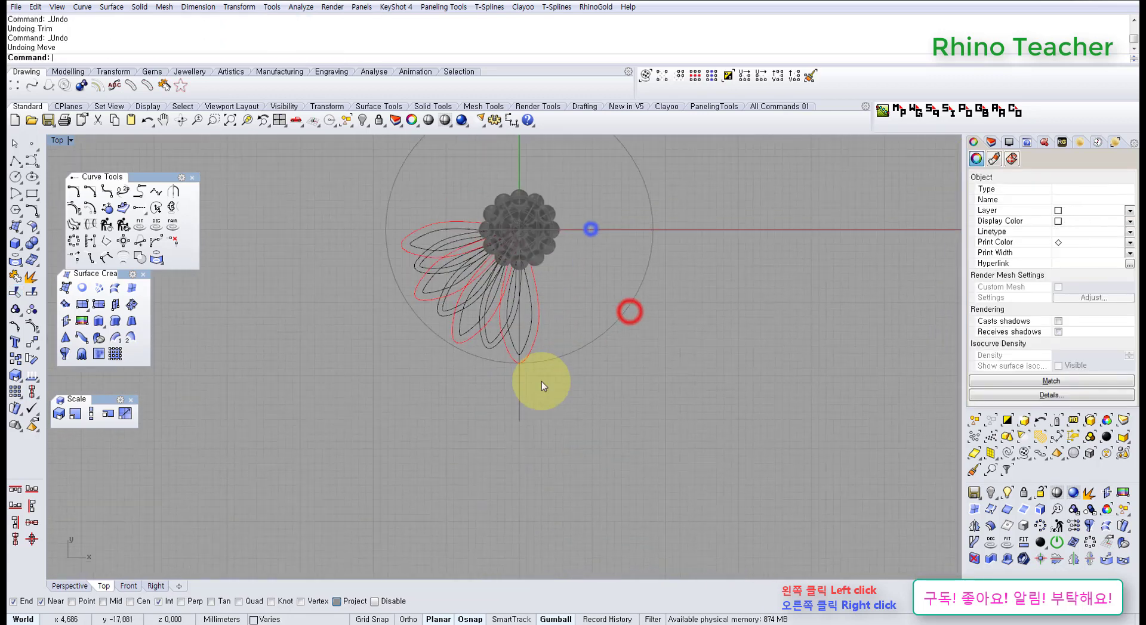
{"action": "scroll", "coordinate": [517, 358], "scroll_direction": "up", "scroll_amount": 6}
{"action": "right_click_drag", "start_coordinate": [481, 327], "coordinate": [476, 461]}
{"action": "left_click", "coordinate": [16, 177]}
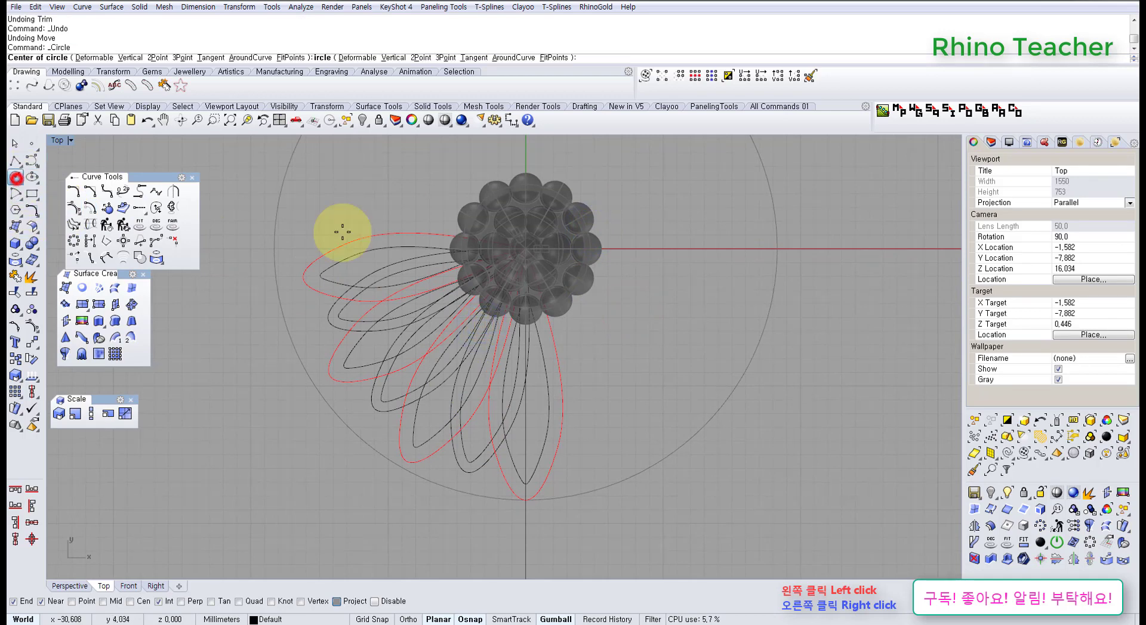
{"action": "scroll", "coordinate": [439, 365], "scroll_direction": "up", "scroll_amount": 4}
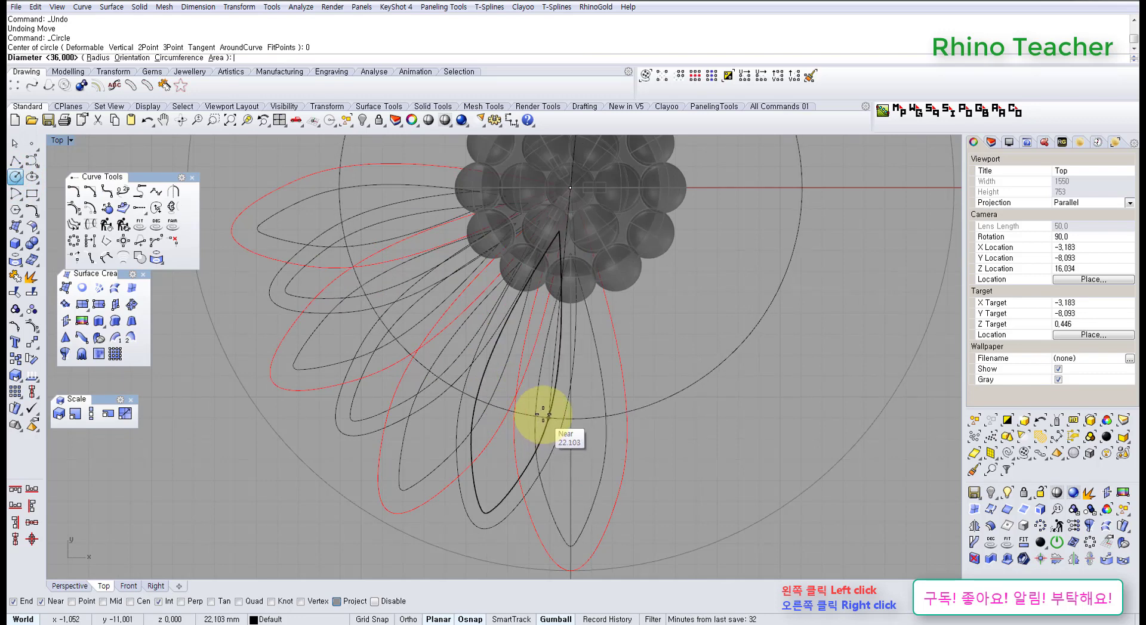
{"action": "left_click", "coordinate": [50, 602]}
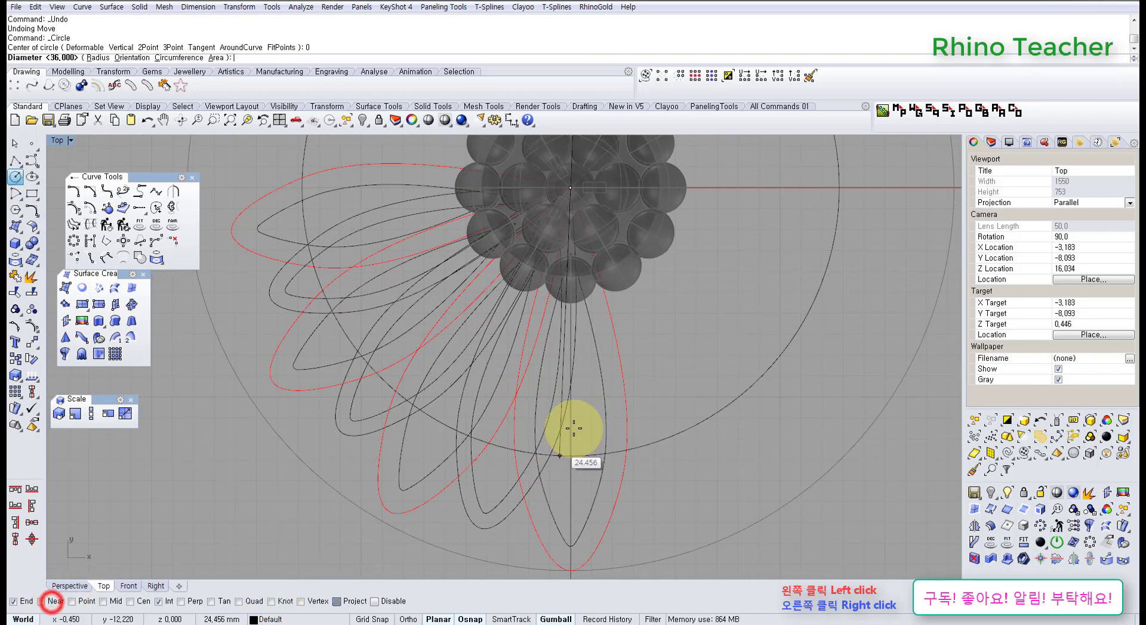
{"action": "left_click", "coordinate": [539, 435]}
Step: Move the new circle and the three in-between petals' outline pairs 30 mm along X, beside the flower
{"action": "left_click", "coordinate": [664, 421]}
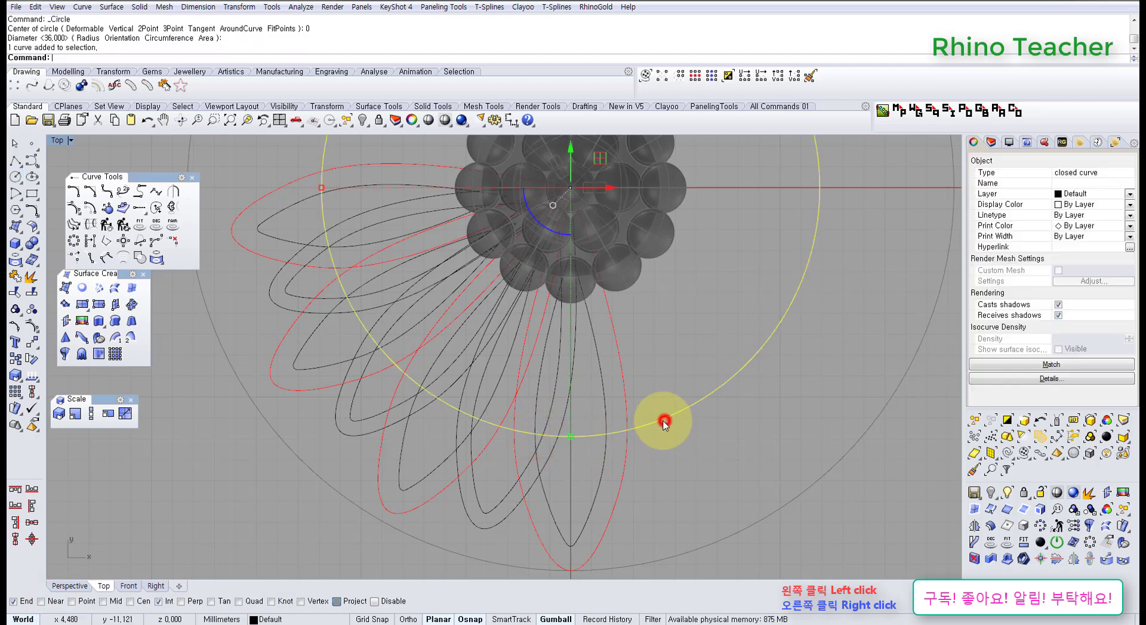
{"action": "left_click_drag", "start_coordinate": [502, 549], "coordinate": [460, 502]}
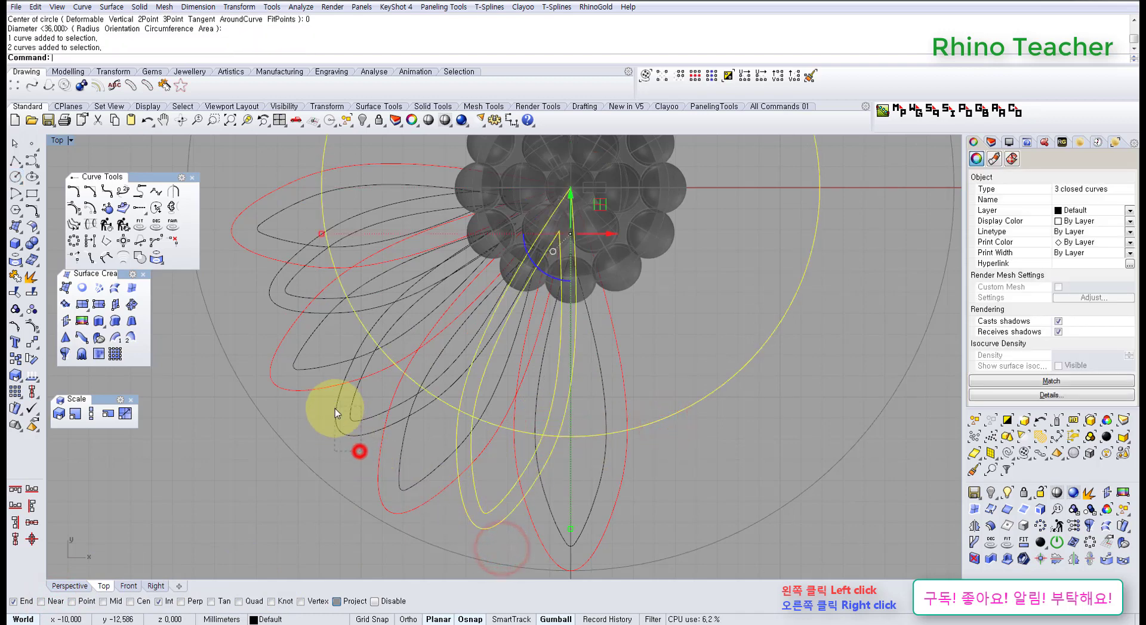
{"action": "left_click_drag", "start_coordinate": [335, 409], "coordinate": [325, 388]}
{"action": "right_click_drag", "start_coordinate": [323, 370], "coordinate": [430, 450]}
{"action": "scroll", "coordinate": [395, 390], "scroll_direction": "up", "scroll_amount": 6}
{"action": "left_click_drag", "start_coordinate": [410, 345], "coordinate": [365, 357]}
{"action": "scroll", "coordinate": [396, 355], "scroll_direction": "down", "scroll_amount": 14}
{"action": "right_click_drag", "start_coordinate": [539, 398], "coordinate": [307, 461]}
{"action": "left_click", "coordinate": [31, 342]}
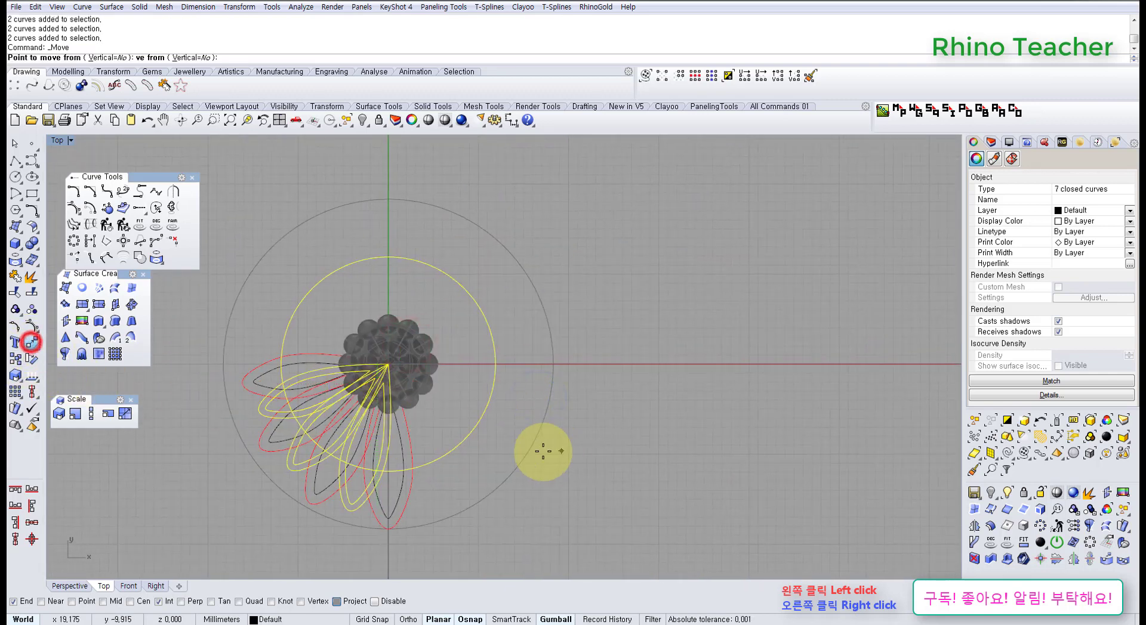
{"action": "left_click", "coordinate": [452, 431]}
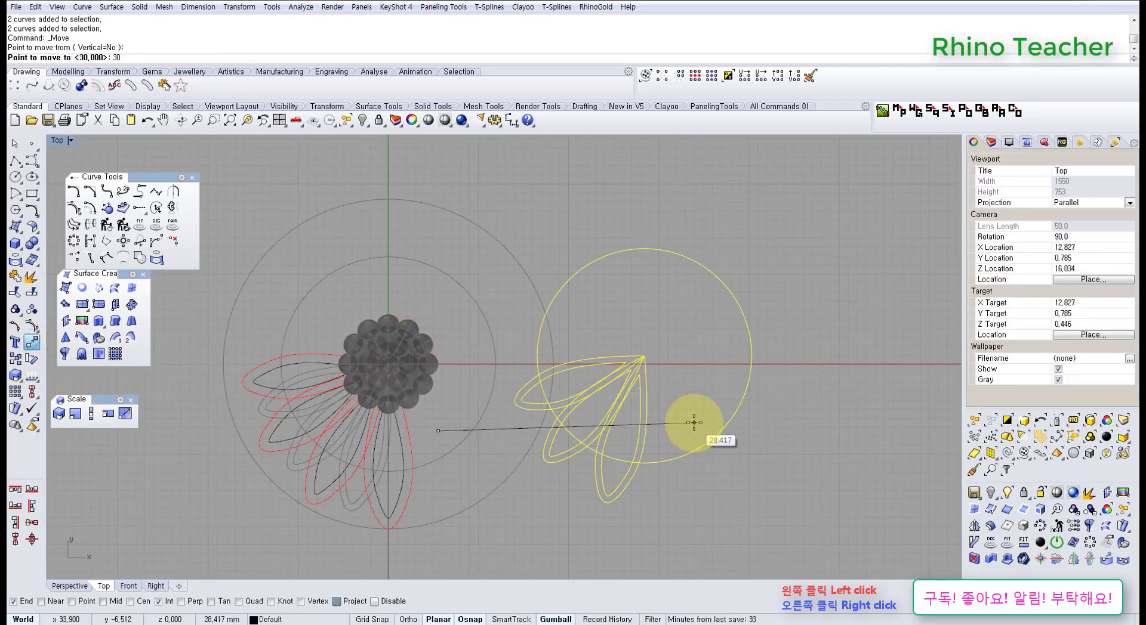
{"action": "key", "text": "Return"}
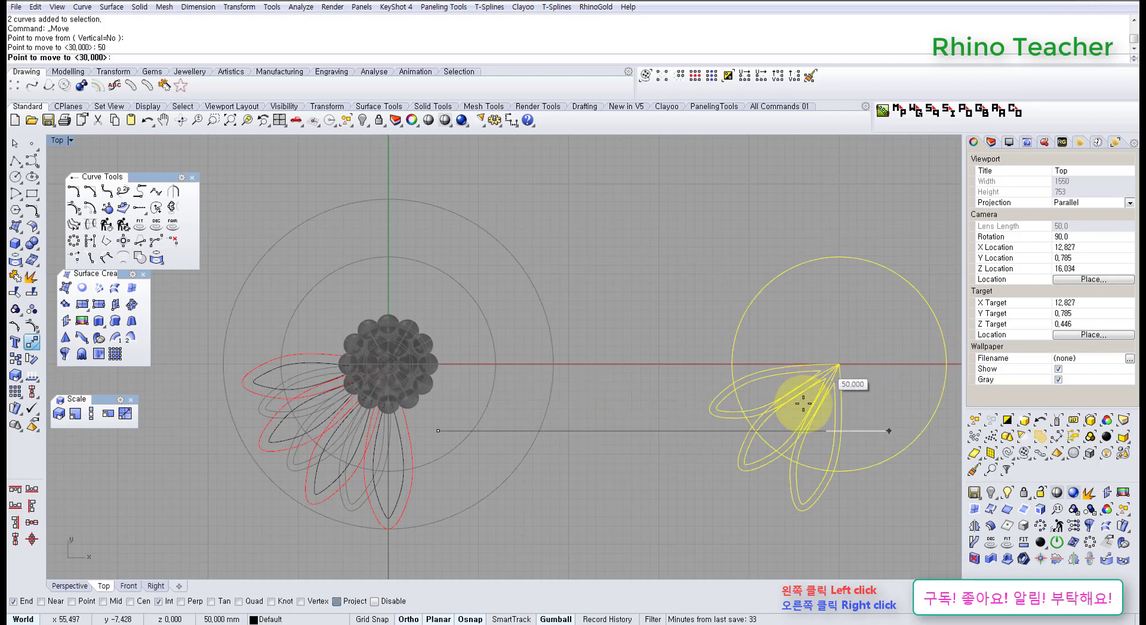
{"action": "type", "text": "30"}
{"action": "key", "text": "Return"}
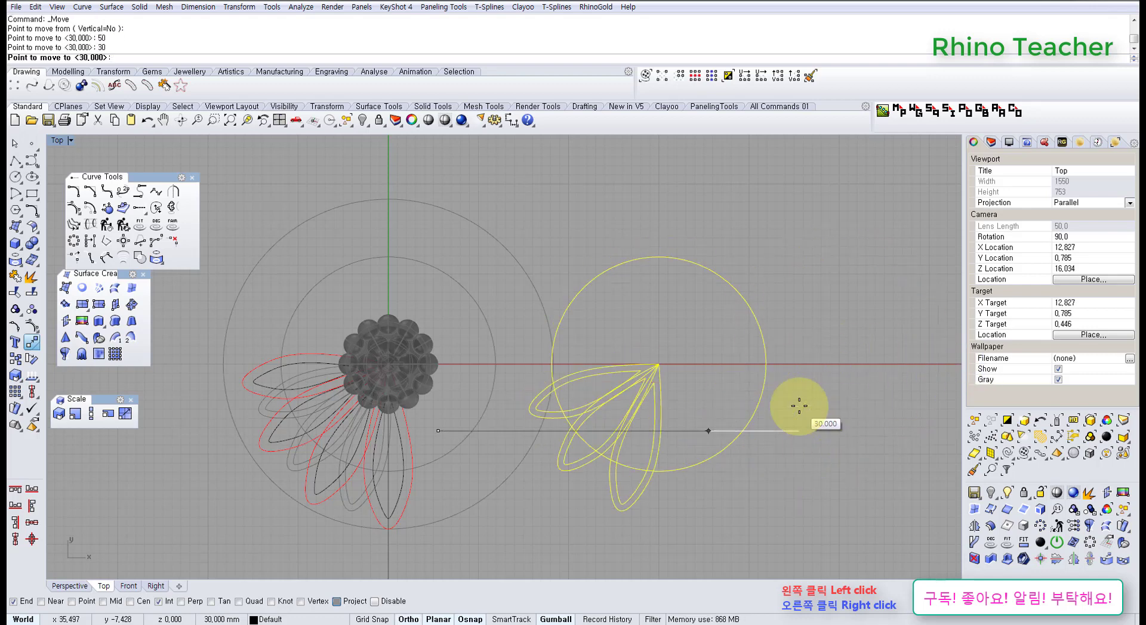
{"action": "left_click", "coordinate": [788, 417]}
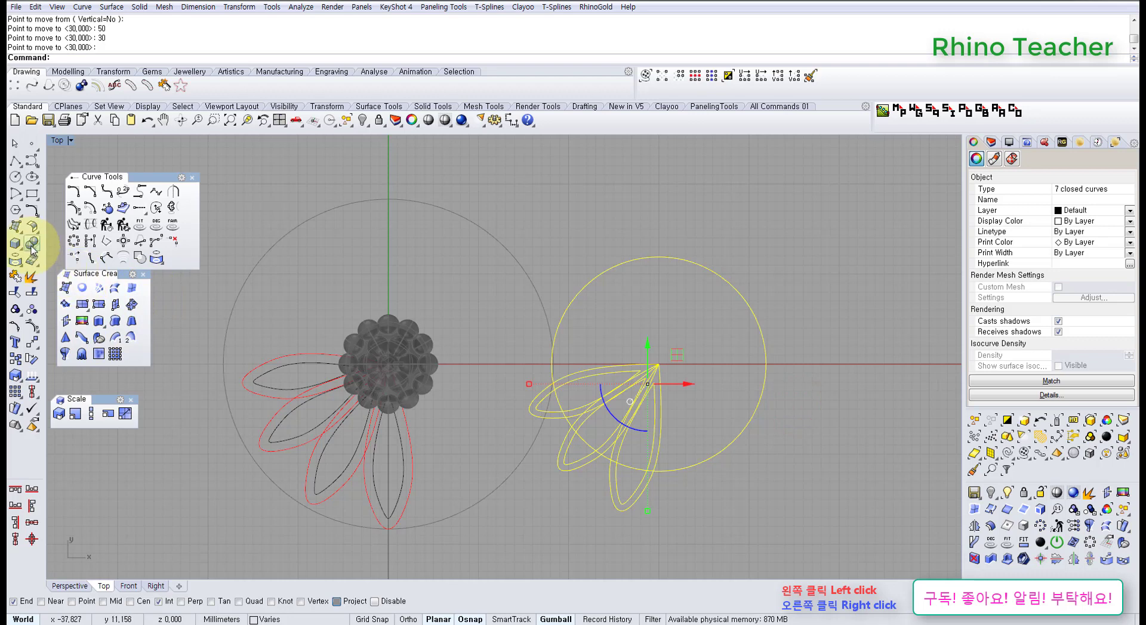
Step: Run CurveBoolean with all input deleted and regions combined, keeping the overall outer boundary and the three inner petal tips
{"action": "left_click", "coordinate": [139, 259]}
{"action": "left_click", "coordinate": [800, 509]}
{"action": "scroll", "coordinate": [635, 475], "scroll_direction": "up", "scroll_amount": 5}
{"action": "left_click", "coordinate": [617, 482]}
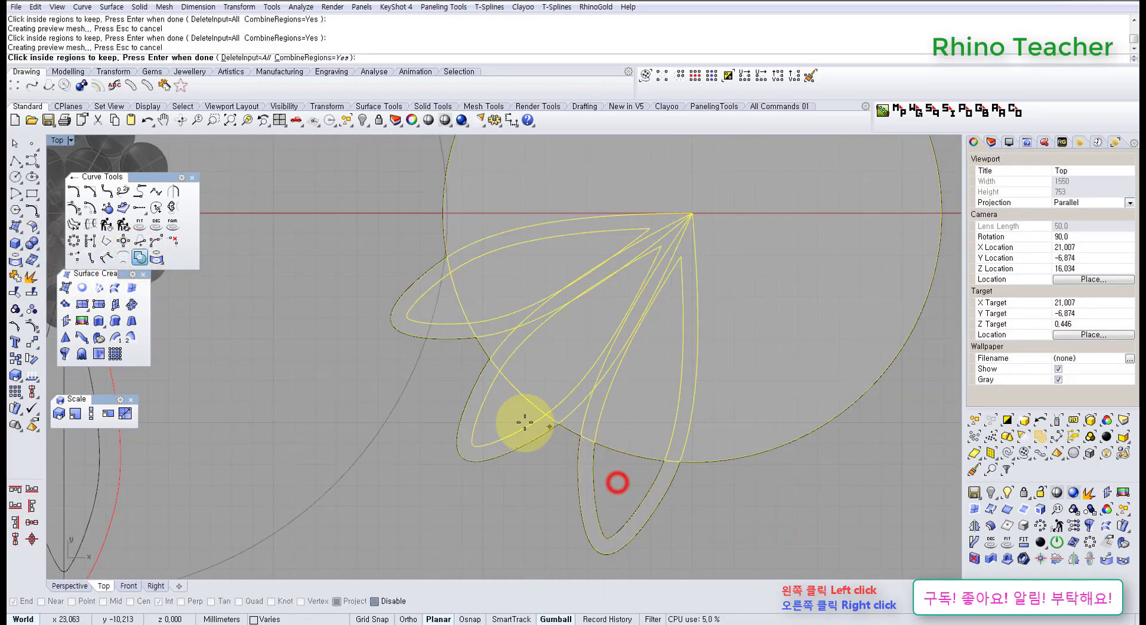
{"action": "left_click", "coordinate": [517, 419]}
{"action": "left_click", "coordinate": [440, 309]}
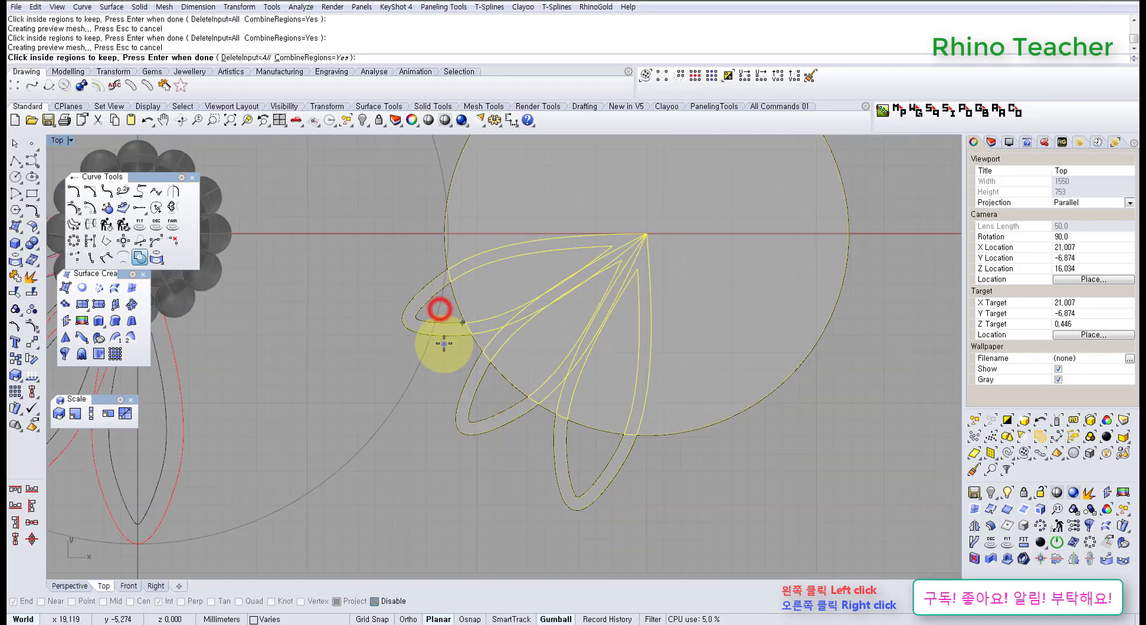
{"action": "right_click", "coordinate": [442, 342]}
{"action": "scroll", "coordinate": [542, 340], "scroll_direction": "down", "scroll_amount": 4}
{"action": "right_click_drag", "start_coordinate": [524, 367], "coordinate": [525, 357]}
{"action": "scroll", "coordinate": [504, 376], "scroll_direction": "up", "scroll_amount": 4}
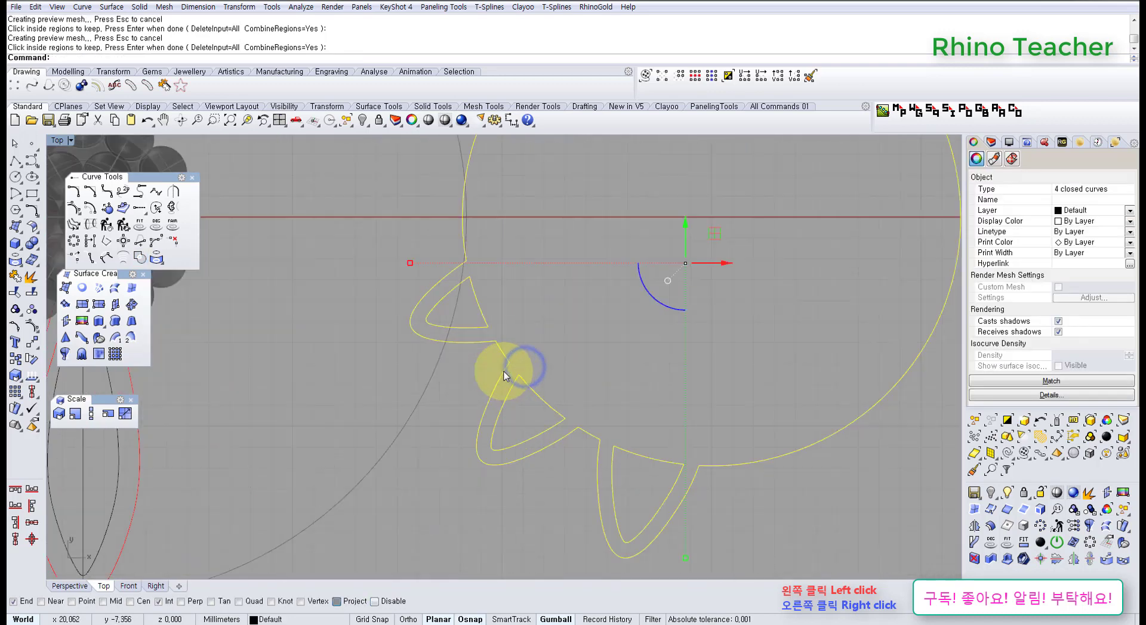
Step: Explode the resulting curves and delete every segment except the inner and outer outlines of the three petal tips
{"action": "left_click", "coordinate": [33, 277]}
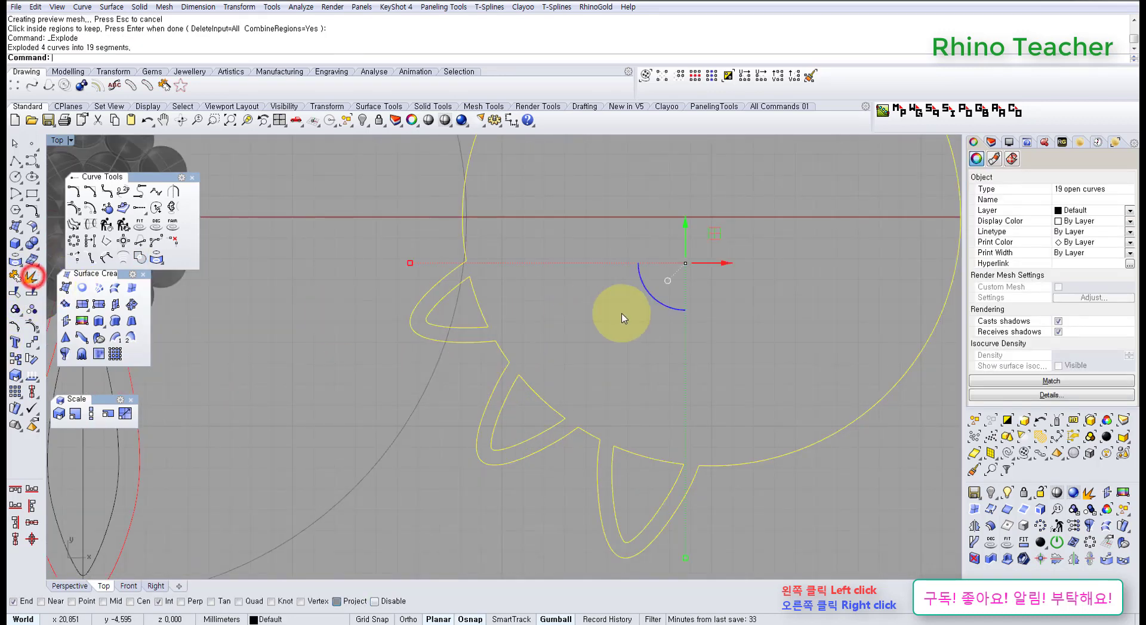
{"action": "right_click_drag", "start_coordinate": [604, 335], "coordinate": [499, 346]}
{"action": "left_click_drag", "start_coordinate": [376, 404], "coordinate": [294, 313], "text": "ctrl"}
{"action": "right_click_drag", "start_coordinate": [466, 436], "coordinate": [476, 318]}
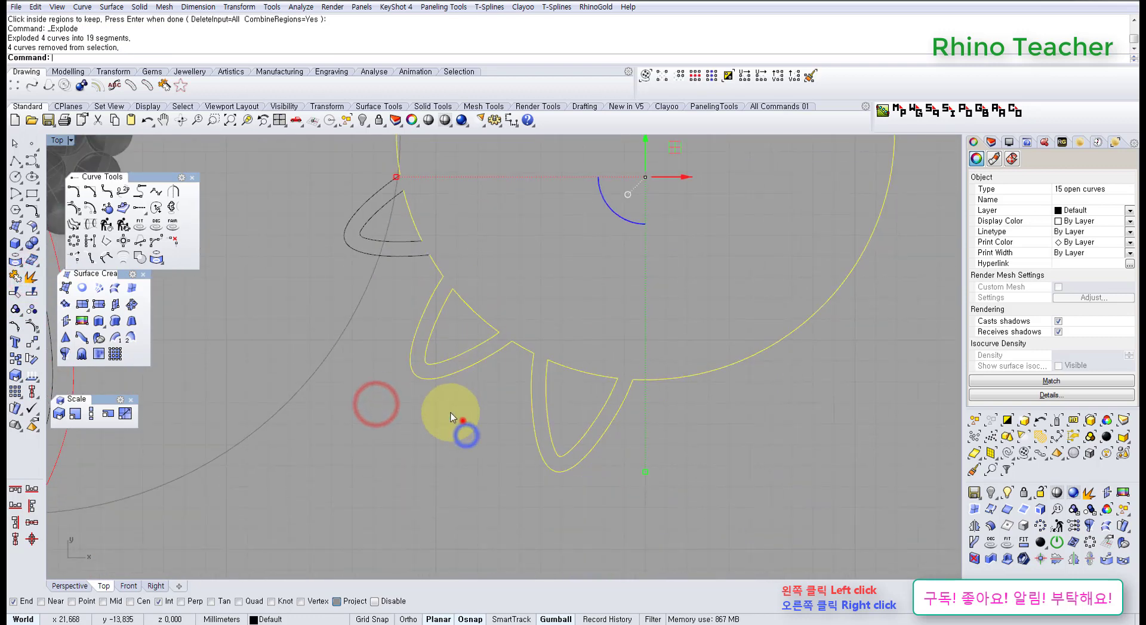
{"action": "left_click_drag", "start_coordinate": [463, 422], "coordinate": [406, 335], "text": "ctrl"}
{"action": "left_click_drag", "start_coordinate": [617, 477], "coordinate": [517, 437], "text": "ctrl"}
{"action": "scroll", "coordinate": [529, 452], "scroll_direction": "down", "scroll_amount": 4}
{"action": "right_click_drag", "start_coordinate": [528, 452], "coordinate": [575, 464]}
{"action": "key", "text": "Delete"}
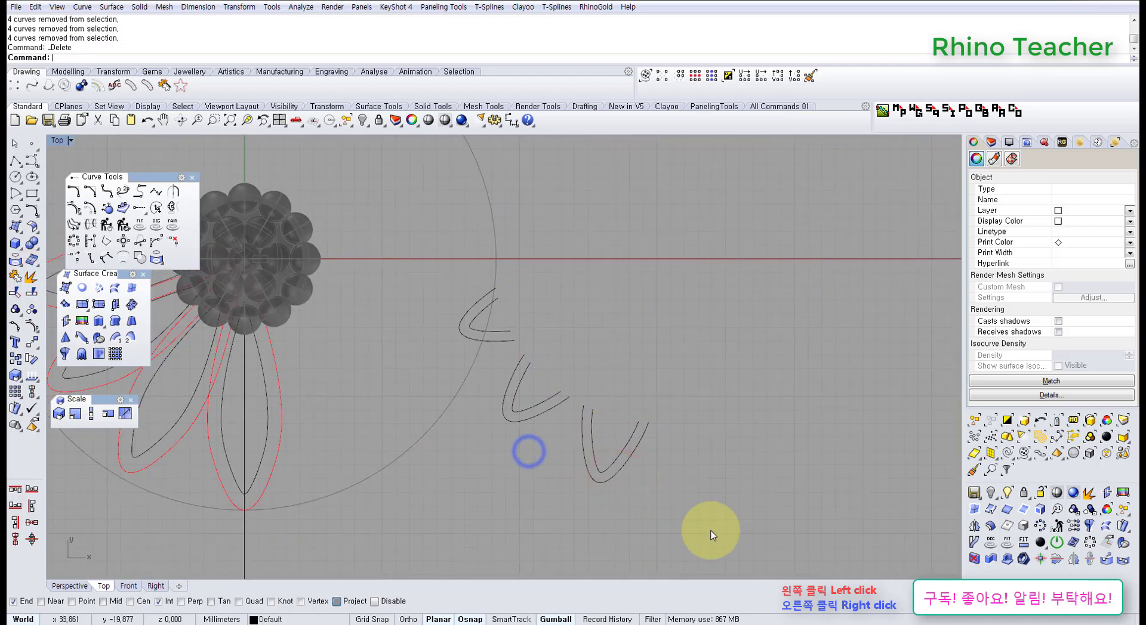
Step: Join the remaining segments of the three petal tips into continuous open curves
{"action": "left_click_drag", "start_coordinate": [616, 478], "coordinate": [416, 267]}
{"action": "scroll", "coordinate": [427, 393], "scroll_direction": "down", "scroll_amount": 4}
{"action": "right_click_drag", "start_coordinate": [428, 394], "coordinate": [511, 413]}
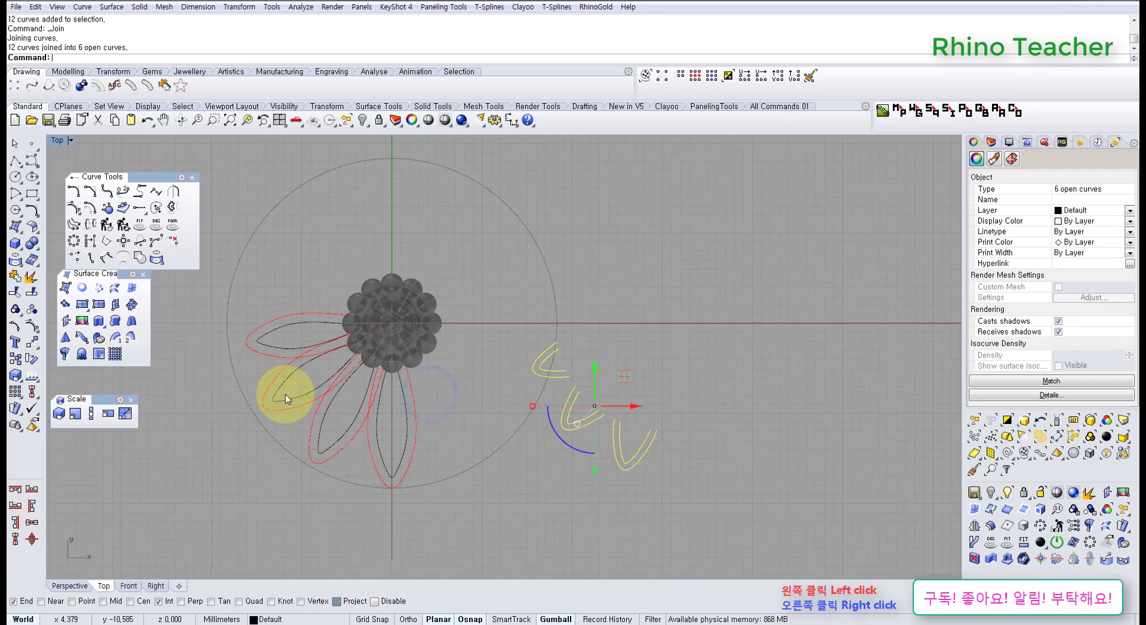
Step: Move the joined petal tip curves 30 mm back along X onto the flower
{"action": "left_click", "coordinate": [31, 341]}
{"action": "left_click", "coordinate": [756, 334]}
{"action": "type", "text": "3"}
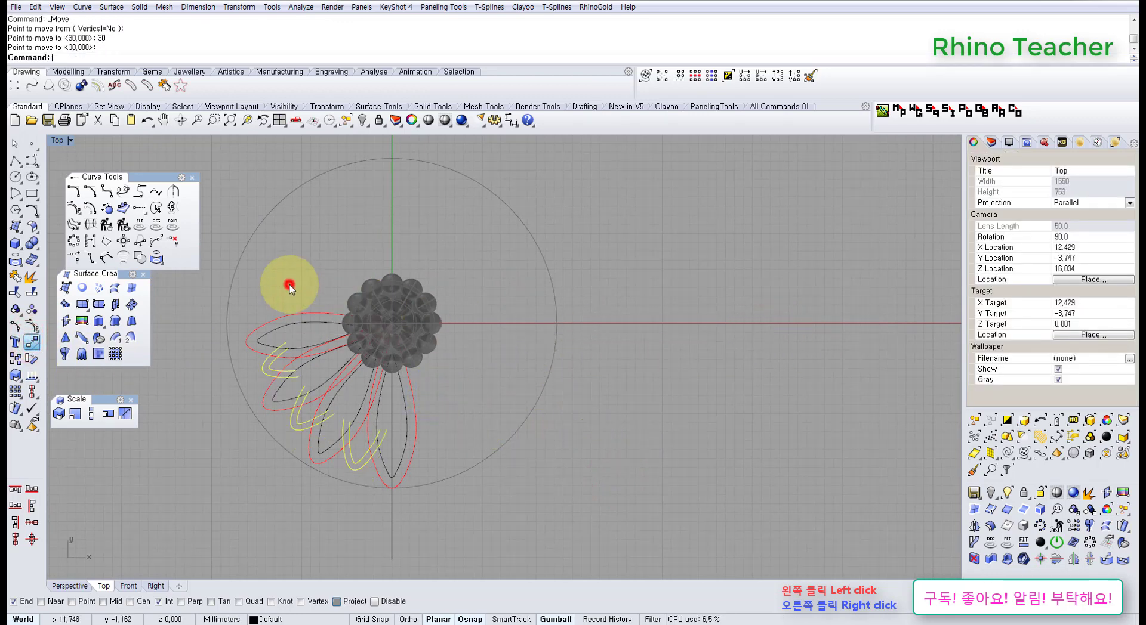
Step: Unlock the cluster of spheres at the flower's centre and hide it
{"action": "scroll", "coordinate": [440, 312], "scroll_direction": "up", "scroll_amount": 4}
{"action": "scroll", "coordinate": [440, 307], "scroll_direction": "down", "scroll_amount": 4}
{"action": "mouse_move", "coordinate": [460, 325]}
{"action": "right_mouse_down"}
{"action": "mouse_move", "coordinate": [497, 261]}
{"action": "mouse_move", "coordinate": [548, 318]}
{"action": "right_mouse_up"}
{"action": "scroll", "coordinate": [552, 271], "scroll_direction": "up", "scroll_amount": 2}
{"action": "scroll", "coordinate": [550, 273], "scroll_direction": "down", "scroll_amount": 3}
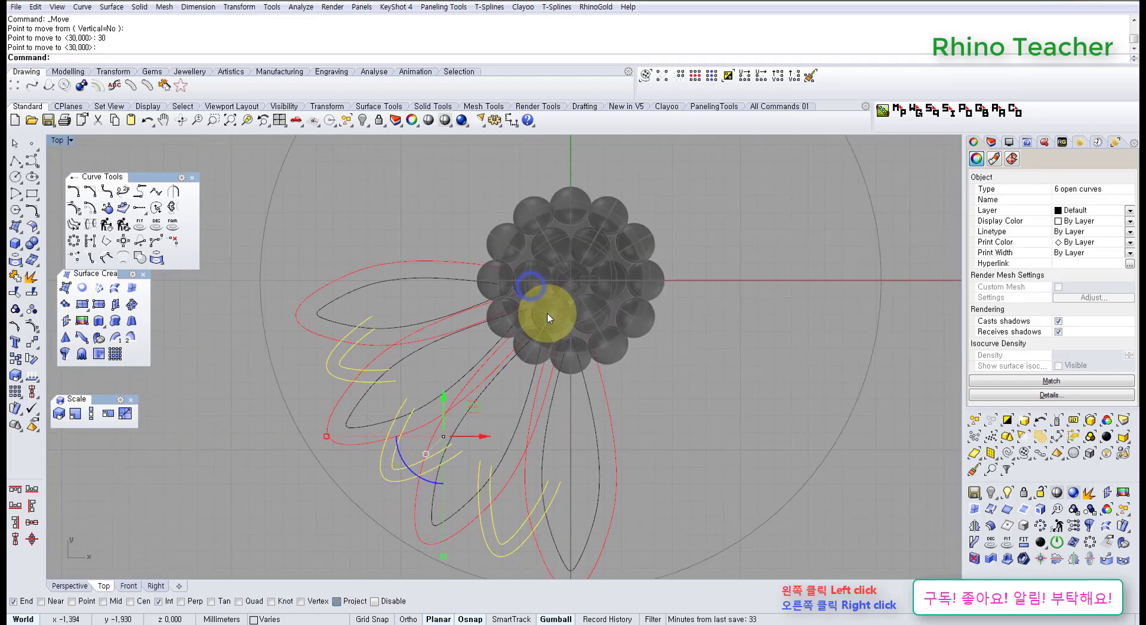
{"action": "scroll", "coordinate": [581, 267], "scroll_direction": "up", "scroll_amount": 1}
{"action": "middle_click", "coordinate": [614, 272]}
{"action": "left_click", "coordinate": [605, 242]}
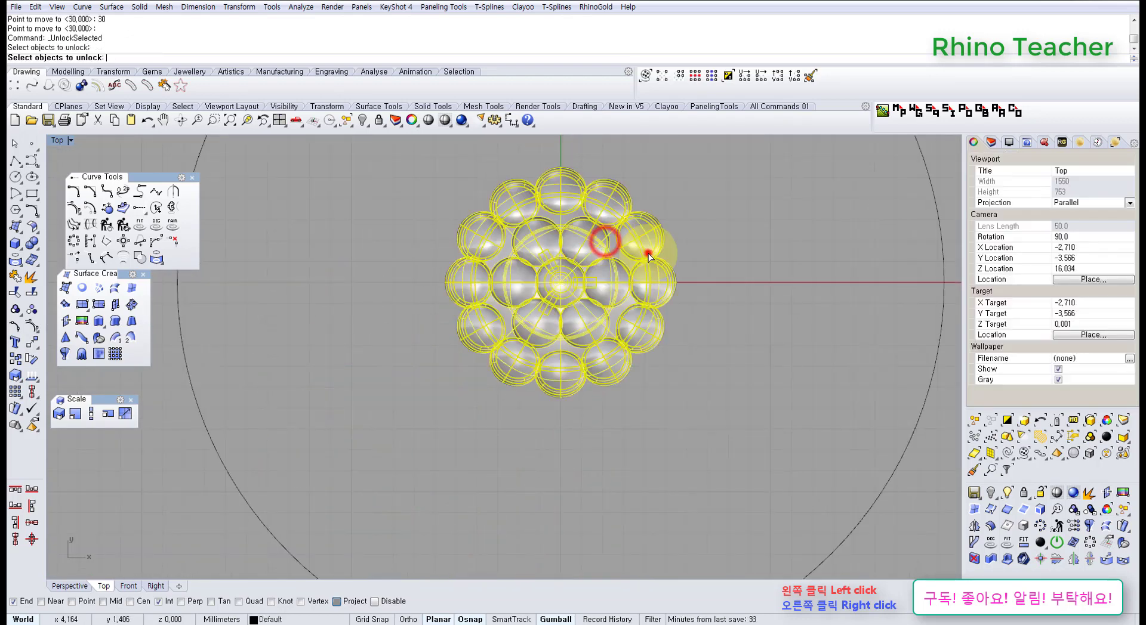
{"action": "left_click", "coordinate": [647, 252]}
{"action": "right_click", "coordinate": [647, 254]}
{"action": "key", "text": "ctrl+h"}
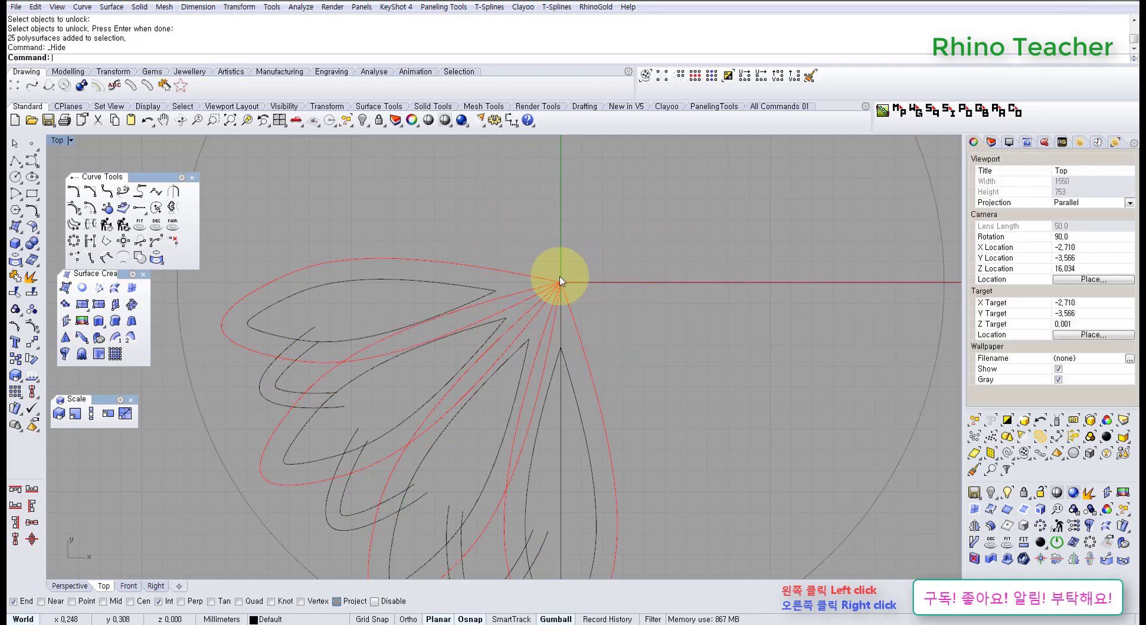
Step: Draw a 2 mm diameter circle centred on the origin where the petal outlines converge
{"action": "scroll", "coordinate": [555, 288], "scroll_direction": "down", "scroll_amount": 1}
{"action": "scroll", "coordinate": [478, 290], "scroll_direction": "up", "scroll_amount": 5}
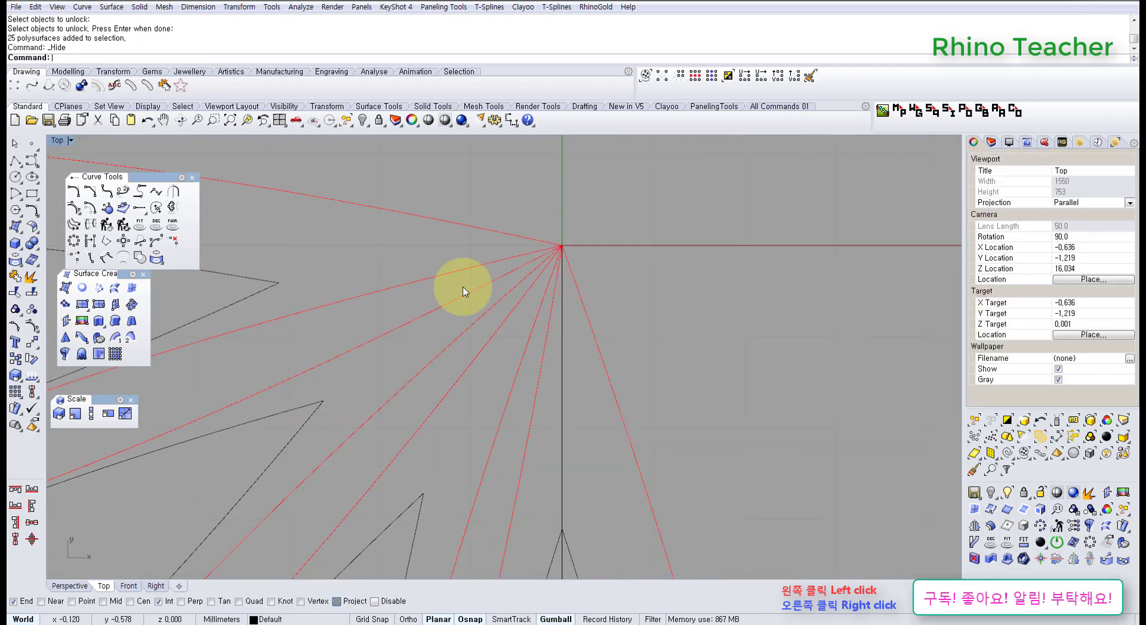
{"action": "left_click", "coordinate": [15, 177]}
{"action": "left_click", "coordinate": [560, 245]}
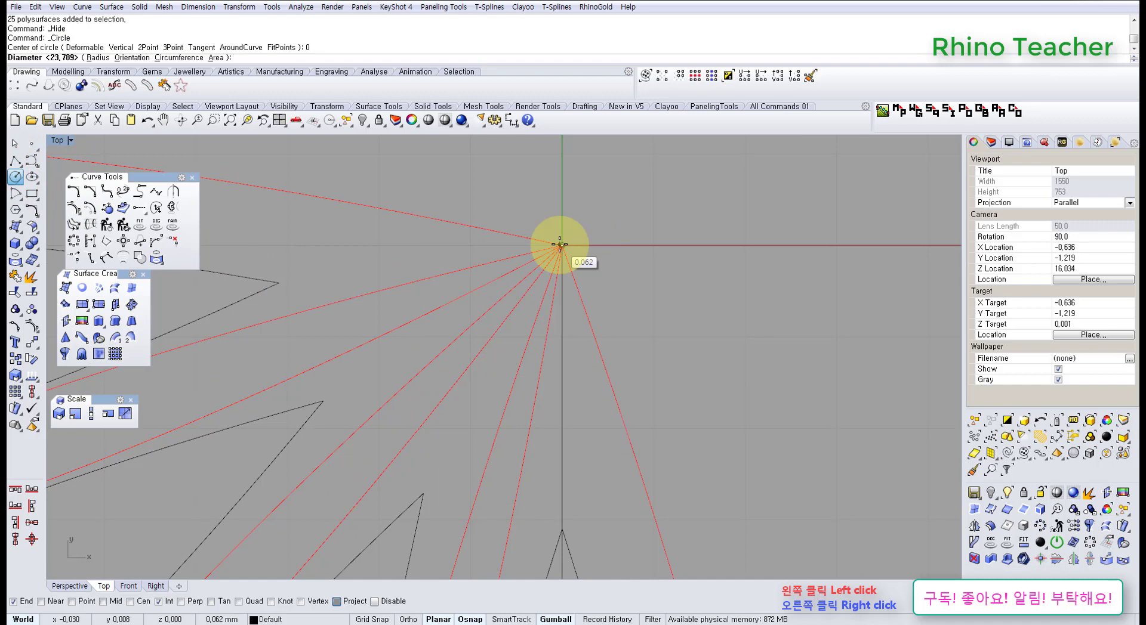
{"action": "type", "text": "2"}
{"action": "key", "text": "Return"}
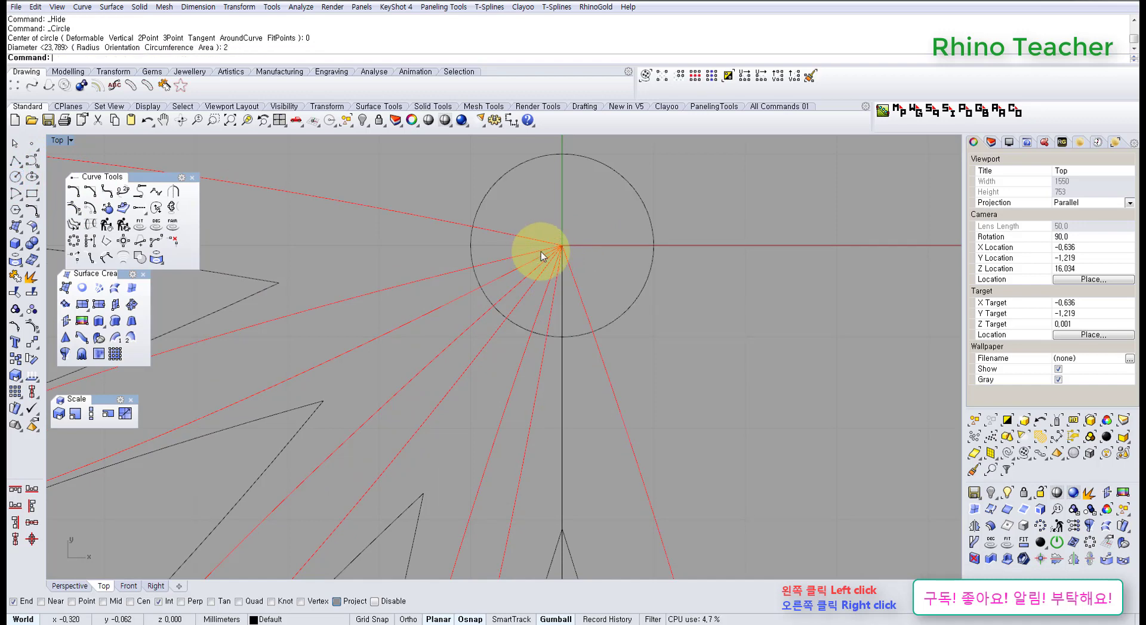
Step: Offset the 2 mm centre circle outward by 0.7 mm
{"action": "scroll", "coordinate": [543, 280], "scroll_direction": "down", "scroll_amount": 8}
{"action": "right_click_drag", "start_coordinate": [537, 289], "coordinate": [514, 364]}
{"action": "scroll", "coordinate": [529, 324], "scroll_direction": "up", "scroll_amount": 4}
{"action": "left_click_drag", "start_coordinate": [524, 327], "coordinate": [472, 301]}
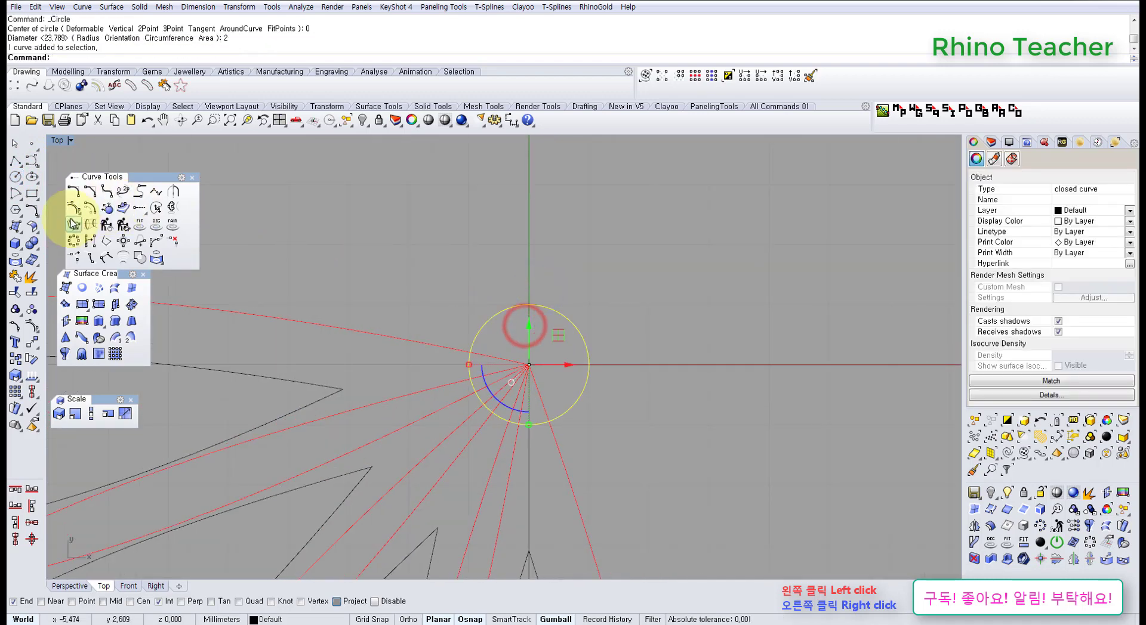
{"action": "left_click", "coordinate": [89, 208]}
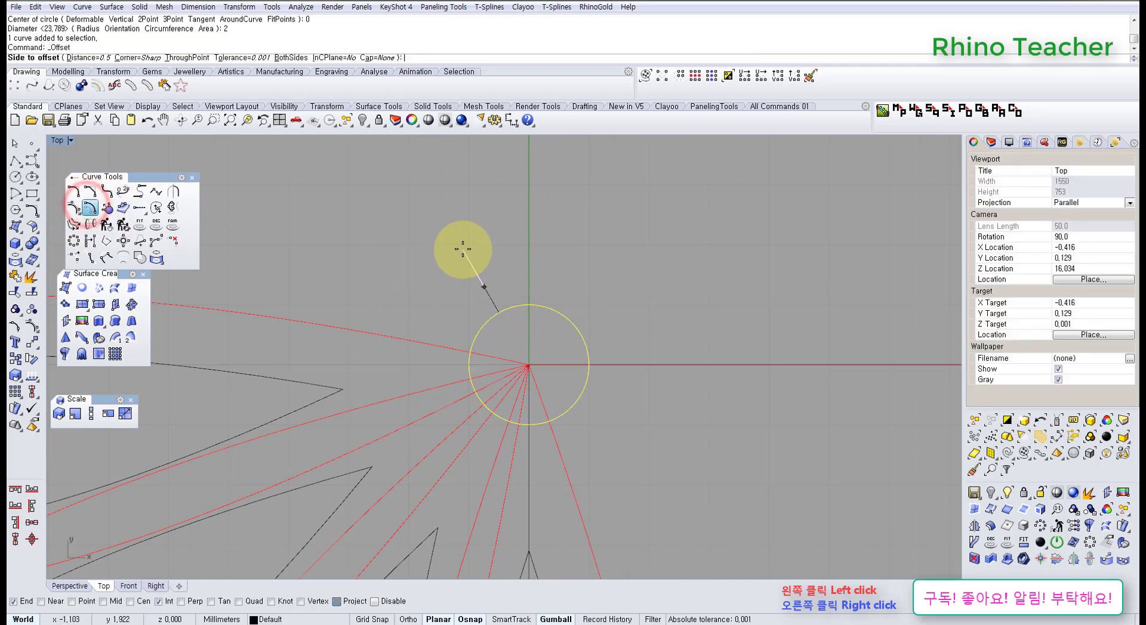
{"action": "type", "text": ".7"}
{"action": "key", "text": "Return"}
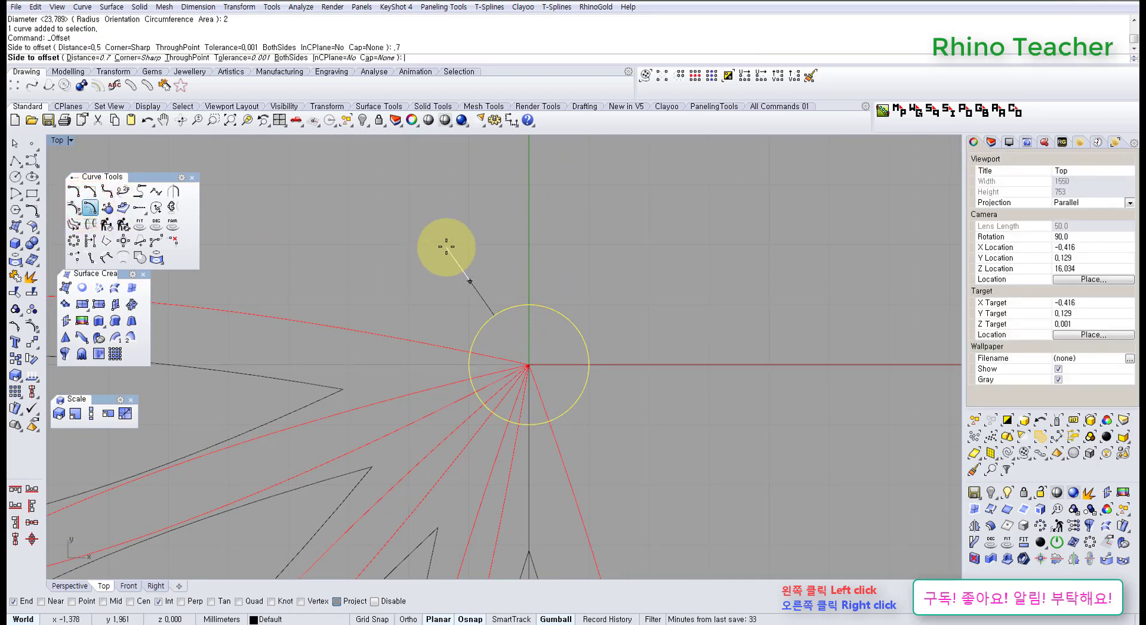
{"action": "left_click", "coordinate": [438, 241]}
{"action": "scroll", "coordinate": [480, 287], "scroll_direction": "down", "scroll_amount": 7}
{"action": "right_click_drag", "start_coordinate": [492, 303], "coordinate": [567, 267]}
{"action": "scroll", "coordinate": [591, 274], "scroll_direction": "down", "scroll_amount": 4}
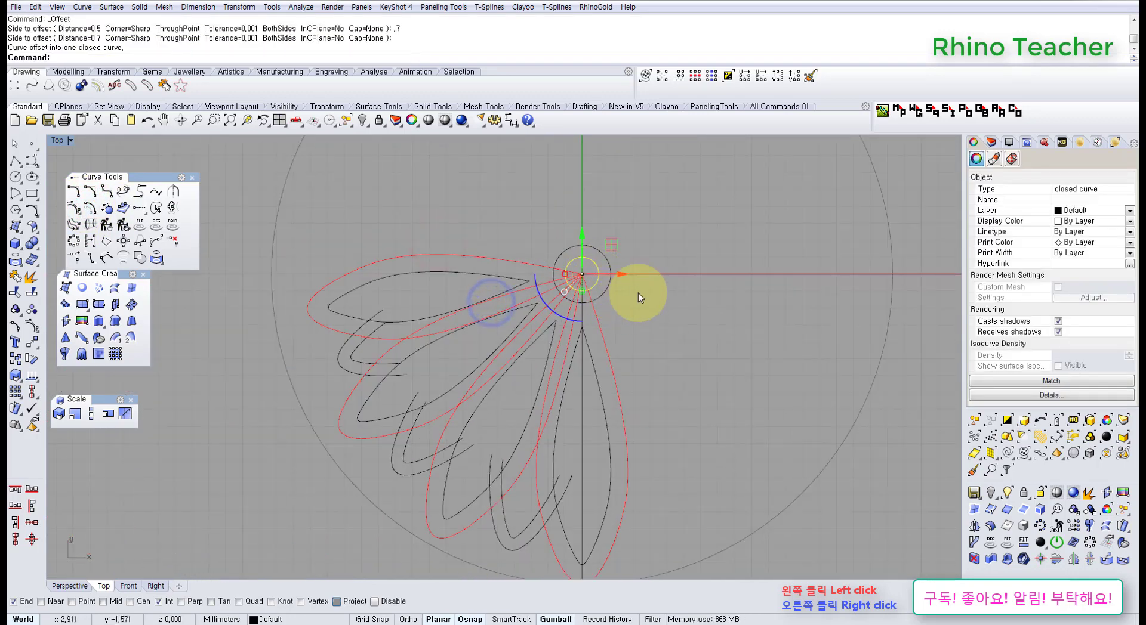
Step: Trim away the converging petal outline ends that lie inside the 2 mm centre circle
{"action": "left_click", "coordinate": [664, 274]}
{"action": "scroll", "coordinate": [588, 287], "scroll_direction": "up", "scroll_amount": 4}
{"action": "scroll", "coordinate": [582, 278], "scroll_direction": "up", "scroll_amount": 4}
{"action": "scroll", "coordinate": [589, 227], "scroll_direction": "up", "scroll_amount": 4}
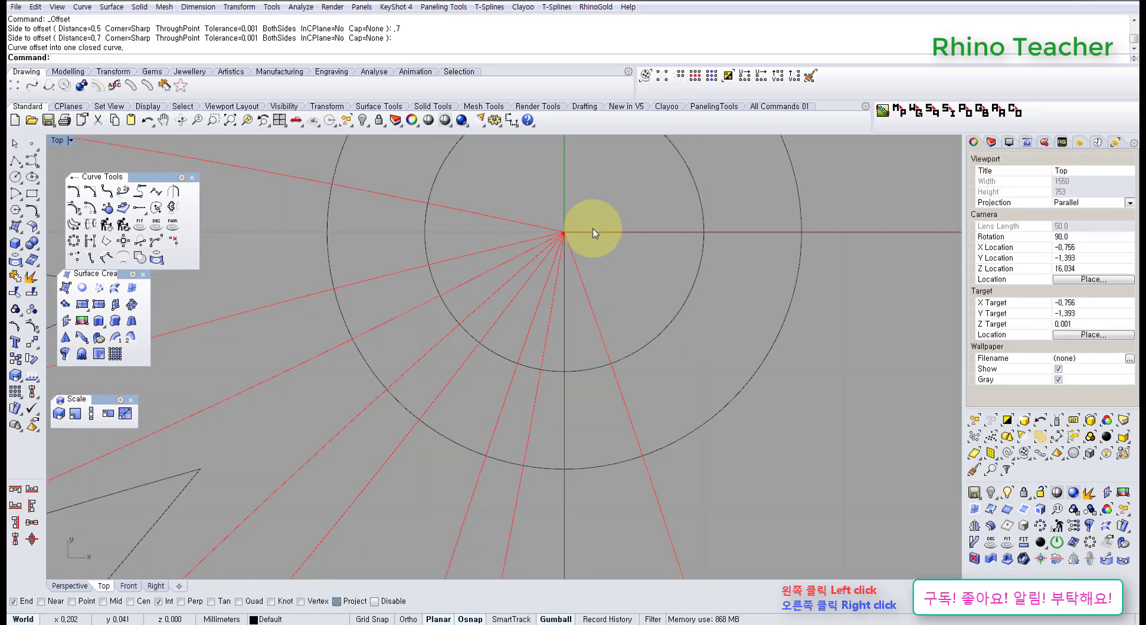
{"action": "left_click_drag", "start_coordinate": [595, 221], "coordinate": [527, 270]}
{"action": "scroll", "coordinate": [527, 270], "scroll_direction": "down", "scroll_amount": 6}
{"action": "right_click_drag", "start_coordinate": [536, 288], "coordinate": [553, 315]}
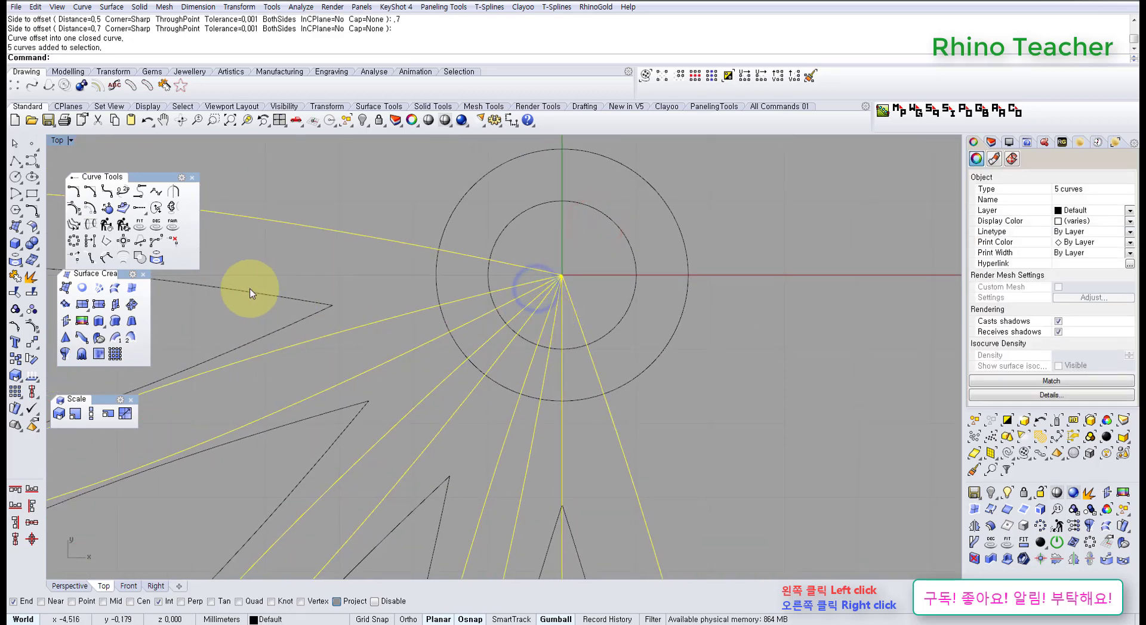
{"action": "scroll", "coordinate": [257, 307], "scroll_direction": "down", "scroll_amount": 8}
{"action": "right_click_drag", "start_coordinate": [365, 322], "coordinate": [546, 292]}
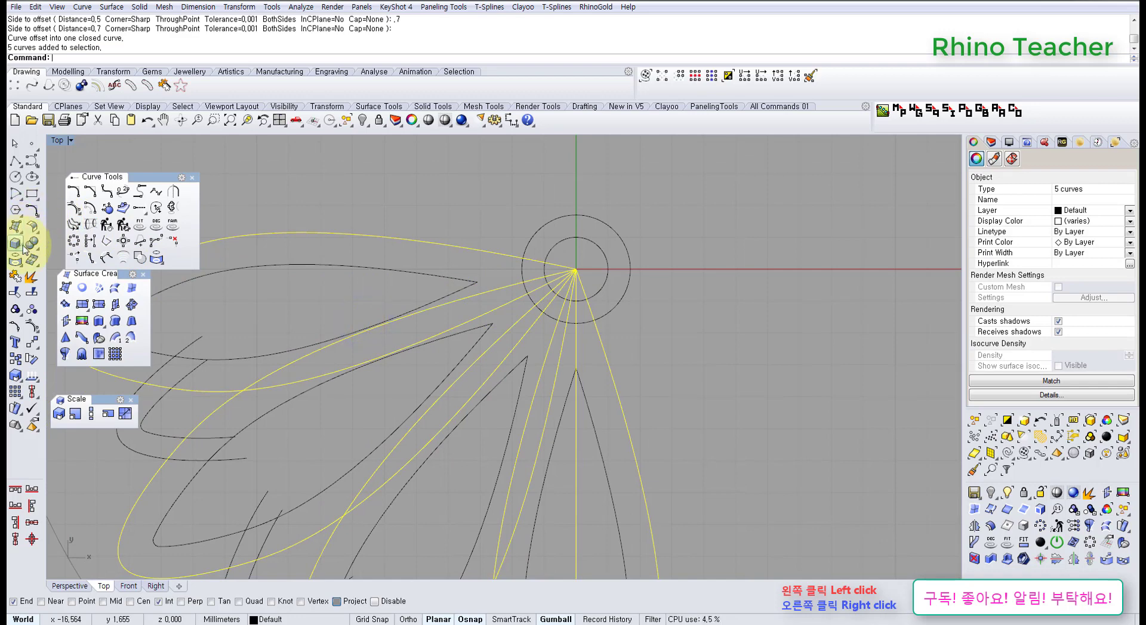
{"action": "scroll", "coordinate": [564, 251], "scroll_direction": "up", "scroll_amount": 3}
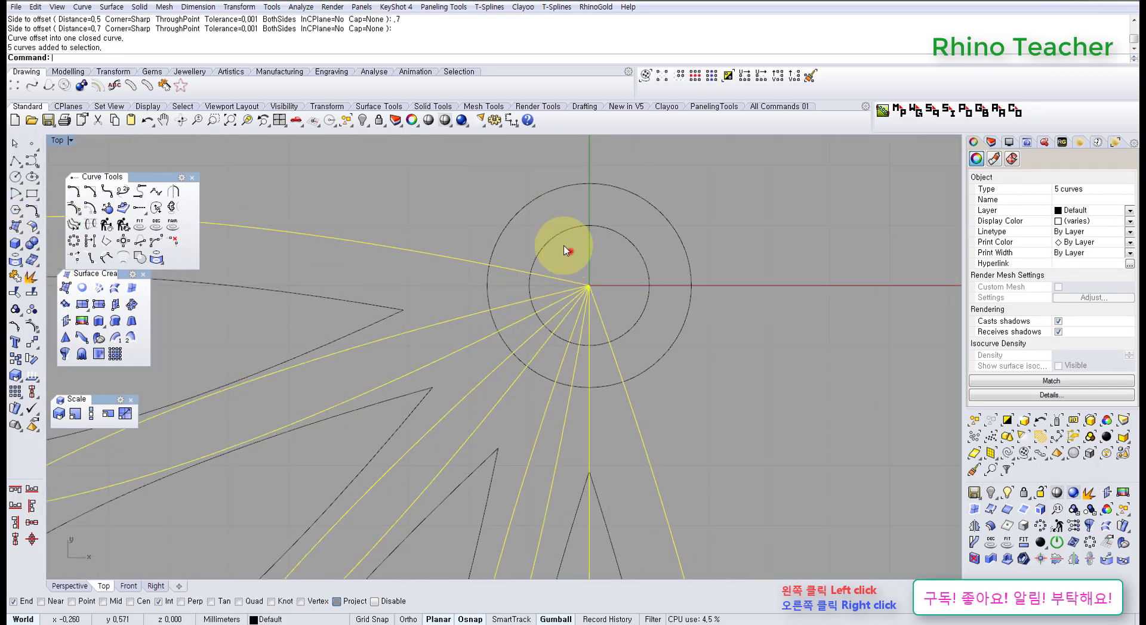
{"action": "left_click", "coordinate": [17, 292]}
{"action": "scroll", "coordinate": [604, 287], "scroll_direction": "up", "scroll_amount": 4}
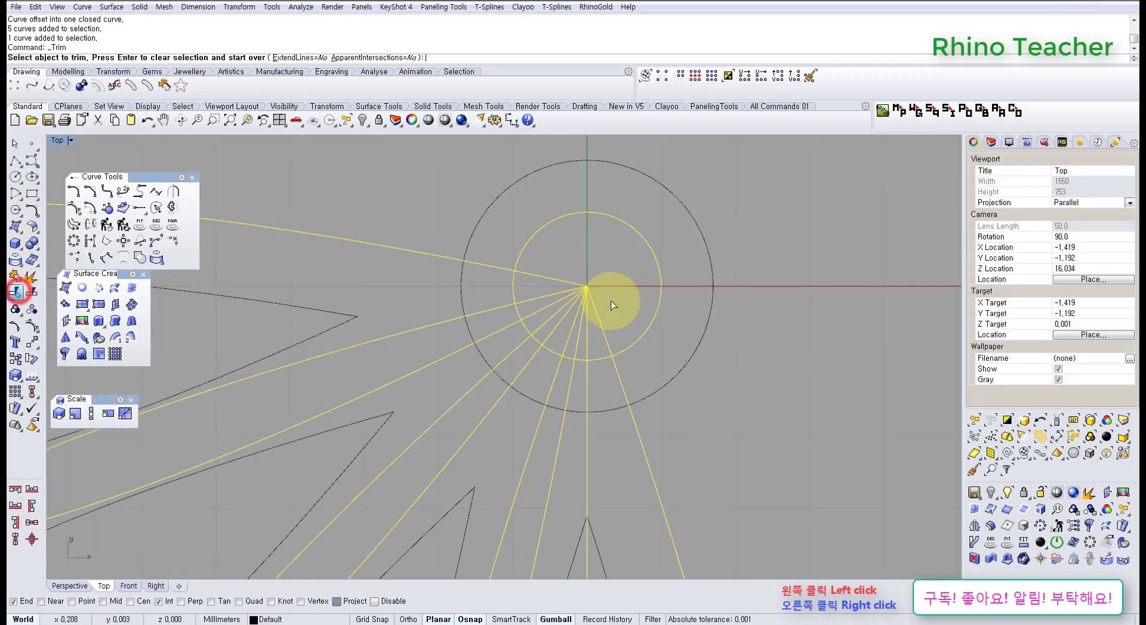
{"action": "left_click_drag", "start_coordinate": [595, 318], "coordinate": [535, 267]}
{"action": "scroll", "coordinate": [543, 267], "scroll_direction": "down", "scroll_amount": 5}
{"action": "right_click", "coordinate": [544, 268]}
{"action": "left_click", "coordinate": [762, 250]}
{"action": "left_click_drag", "start_coordinate": [670, 359], "coordinate": [393, 240]}
{"action": "scroll", "coordinate": [431, 243], "scroll_direction": "down", "scroll_amount": 10}
{"action": "scroll", "coordinate": [459, 258], "scroll_direction": "up", "scroll_amount": 14}
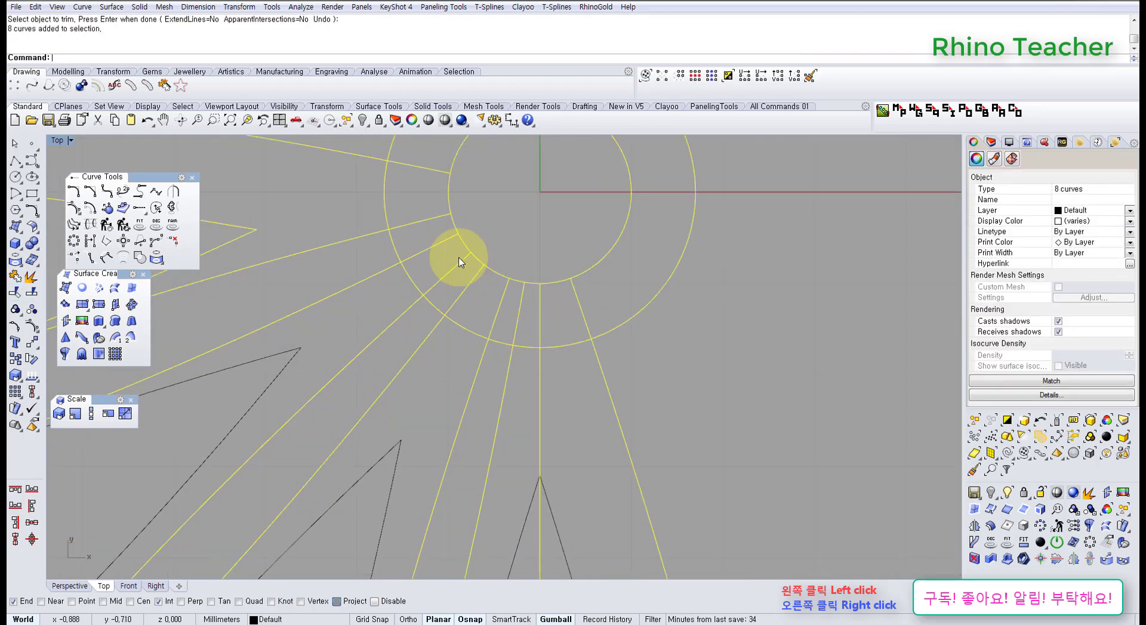
{"action": "left_click", "coordinate": [698, 315]}
{"action": "scroll", "coordinate": [688, 388], "scroll_direction": "down", "scroll_amount": 3}
{"action": "right_click_drag", "start_coordinate": [682, 405], "coordinate": [676, 359]}
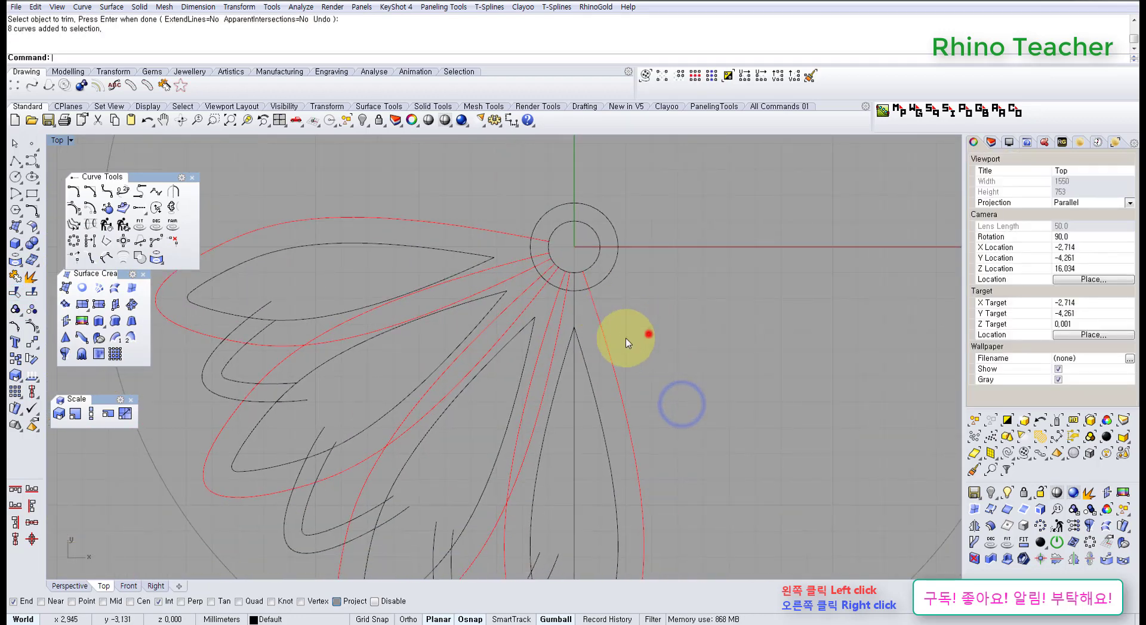
Step: Trim away the petal outline ends between the two centre circles, using the outer circle as the cutting boundary
{"action": "left_click_drag", "start_coordinate": [648, 334], "coordinate": [422, 263]}
{"action": "left_click", "coordinate": [440, 220], "text": "shift"}
{"action": "scroll", "coordinate": [583, 253], "scroll_direction": "up", "scroll_amount": 3}
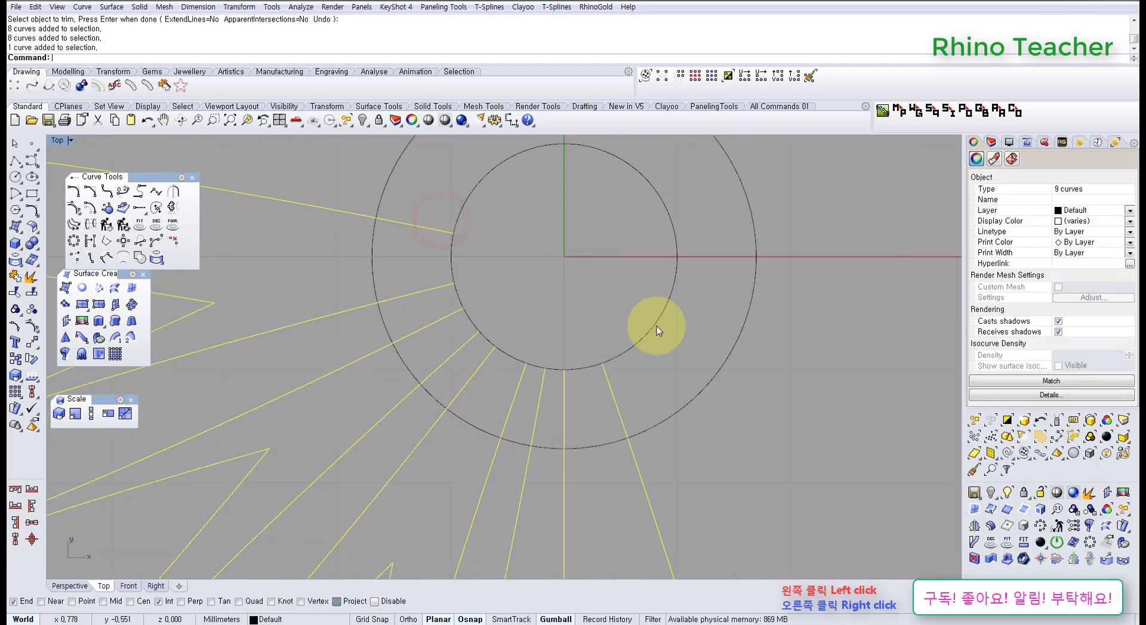
{"action": "left_click", "coordinate": [737, 398], "text": "shift"}
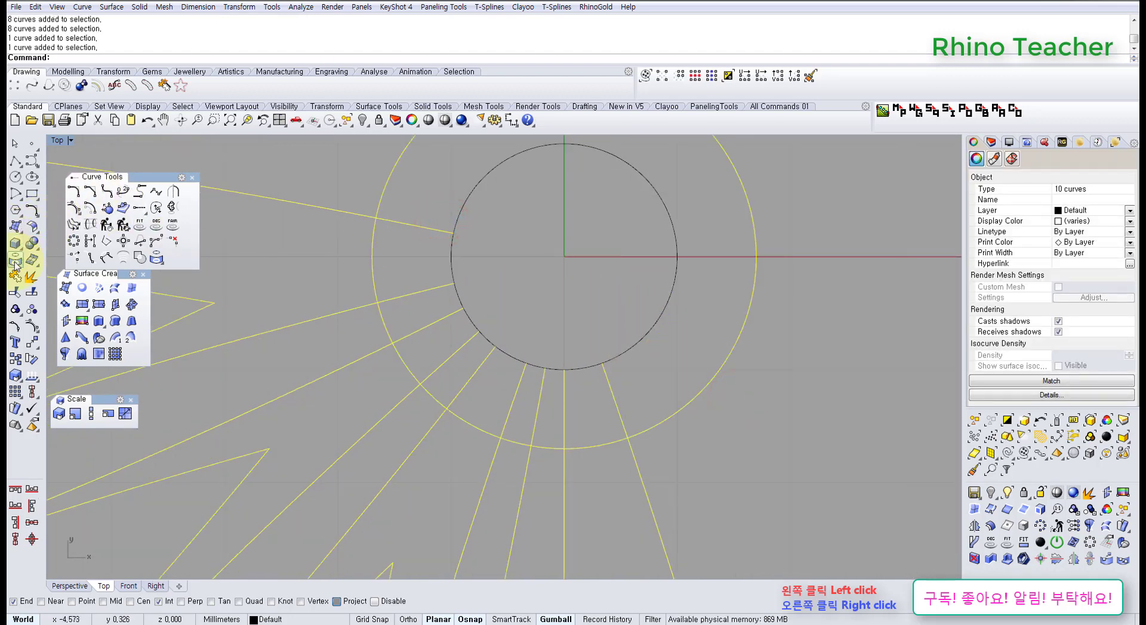
{"action": "left_click", "coordinate": [15, 293]}
{"action": "scroll", "coordinate": [625, 387], "scroll_direction": "up", "scroll_amount": 2}
{"action": "left_click", "coordinate": [625, 417]}
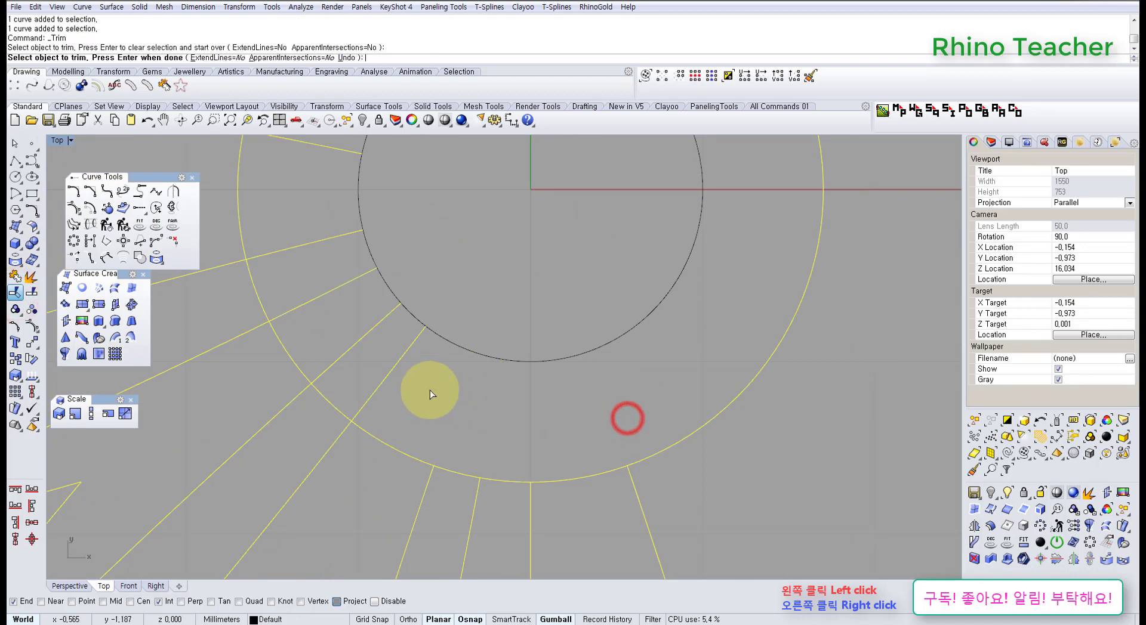
{"action": "left_click_drag", "start_coordinate": [413, 388], "coordinate": [343, 332]}
{"action": "right_click_drag", "start_coordinate": [299, 284], "coordinate": [375, 400]}
{"action": "left_click_drag", "start_coordinate": [408, 427], "coordinate": [381, 366]}
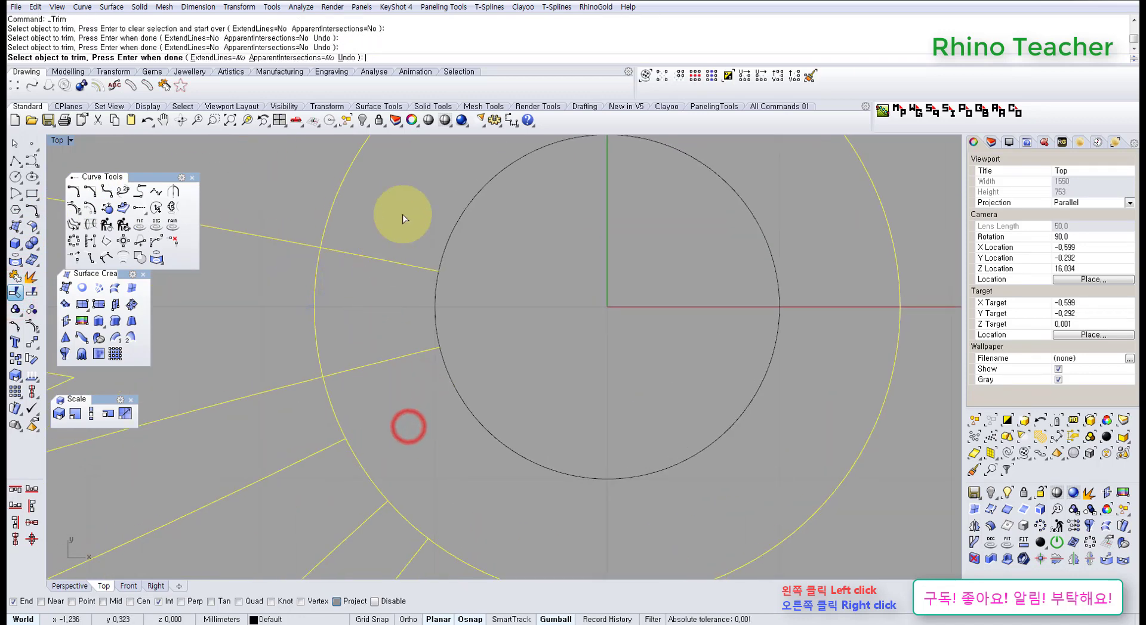
{"action": "left_click_drag", "start_coordinate": [391, 233], "coordinate": [392, 336]}
{"action": "left_click_drag", "start_coordinate": [407, 396], "coordinate": [367, 323]}
{"action": "scroll", "coordinate": [385, 331], "scroll_direction": "down", "scroll_amount": 3}
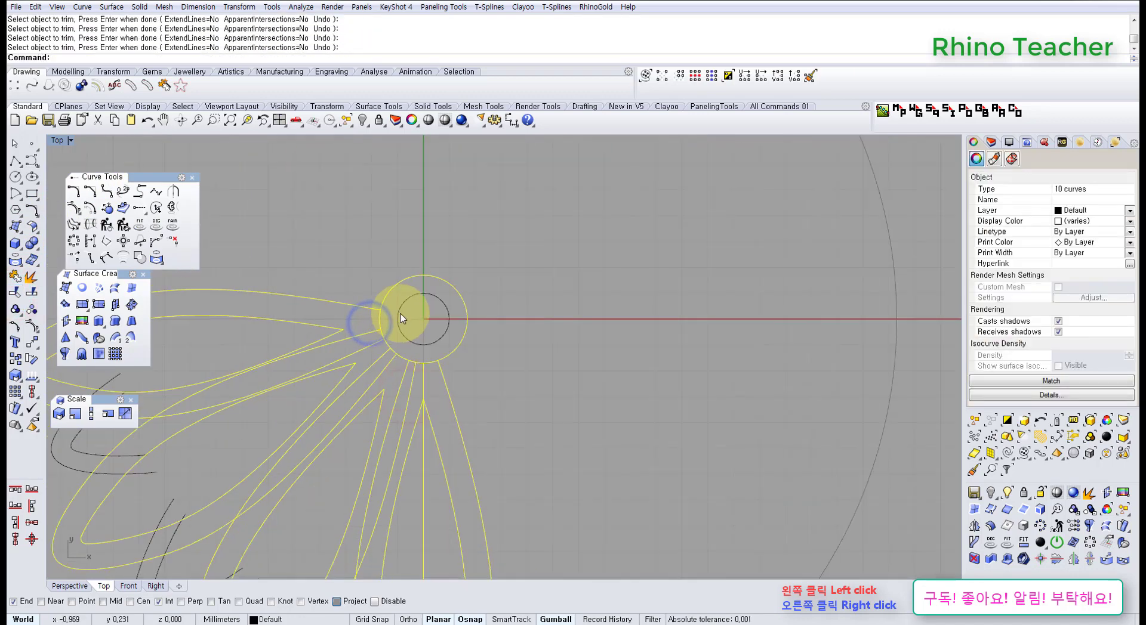
{"action": "left_click", "coordinate": [652, 291]}
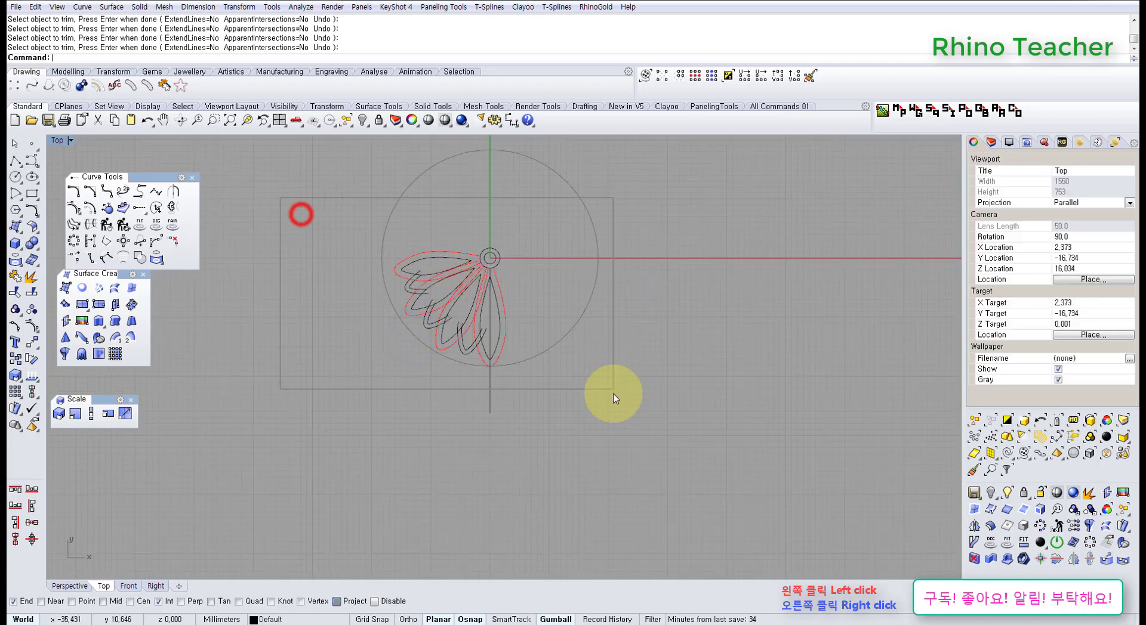
Step: Try a curve Boolean on the petal and ring curves without the centre hole, keeping the outer silhouette and petal openings, and undo it
{"action": "left_click_drag", "start_coordinate": [614, 394], "coordinate": [615, 394]}
{"action": "scroll", "coordinate": [485, 315], "scroll_direction": "up", "scroll_amount": 2}
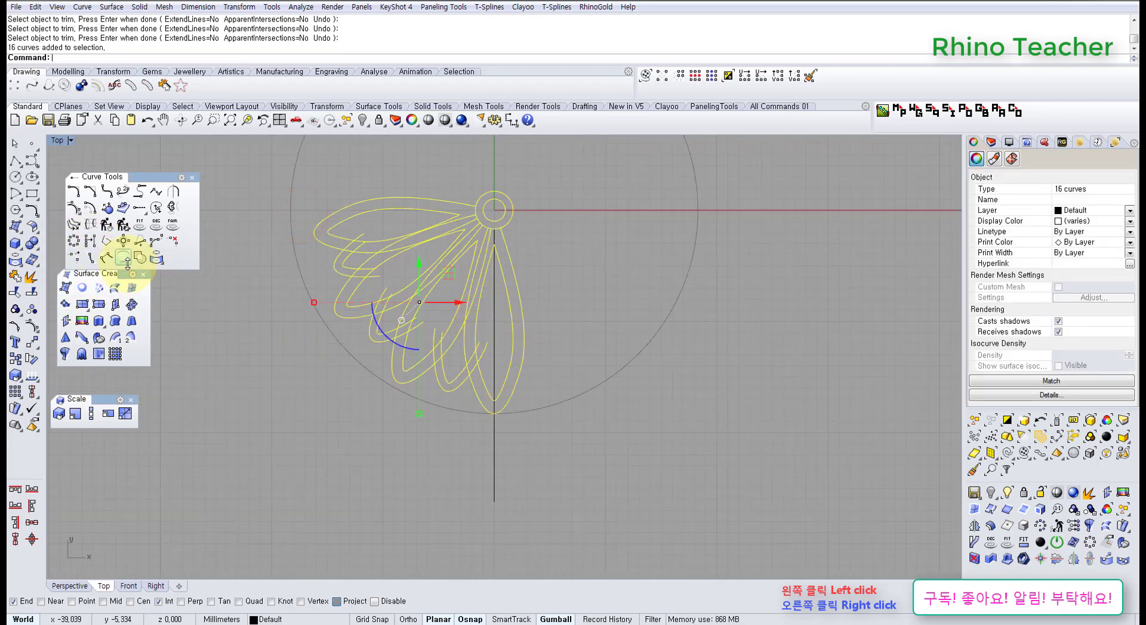
{"action": "left_click", "coordinate": [139, 258]}
{"action": "left_click", "coordinate": [320, 416]}
{"action": "scroll", "coordinate": [418, 238], "scroll_direction": "up", "scroll_amount": 4}
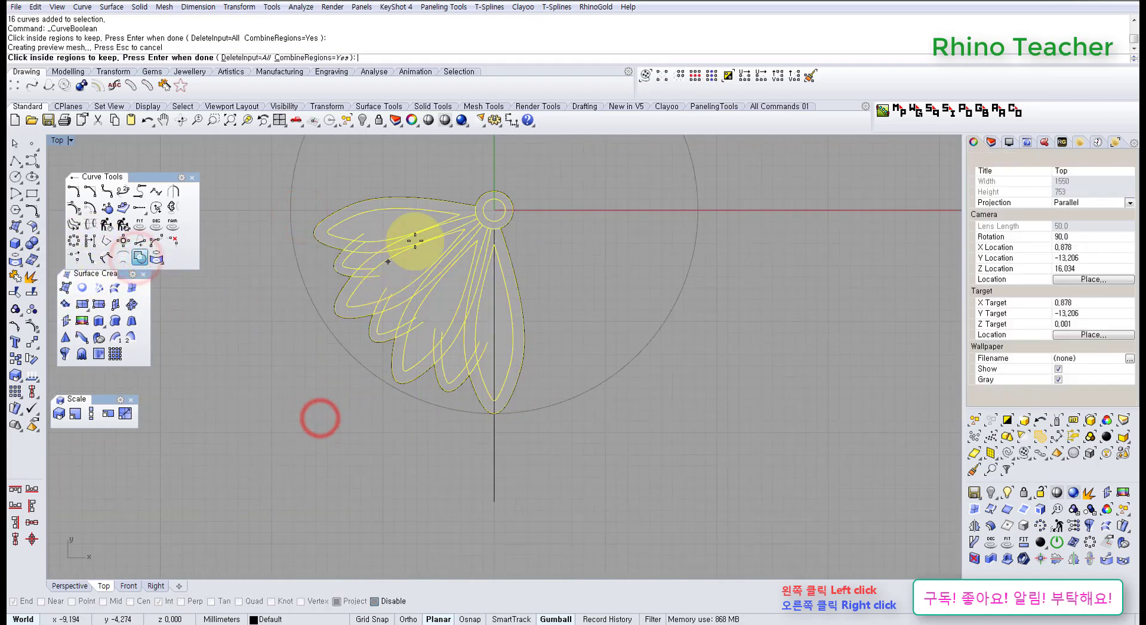
{"action": "left_click", "coordinate": [367, 255]}
{"action": "scroll", "coordinate": [342, 298], "scroll_direction": "up", "scroll_amount": 4}
{"action": "left_click", "coordinate": [304, 327]}
{"action": "left_click", "coordinate": [453, 371]}
{"action": "right_click_drag", "start_coordinate": [477, 383], "coordinate": [472, 328]}
{"action": "left_click", "coordinate": [394, 419]}
{"action": "left_click", "coordinate": [522, 413]}
{"action": "right_click_drag", "start_coordinate": [599, 419], "coordinate": [545, 259]}
{"action": "left_click", "coordinate": [526, 364]}
{"action": "scroll", "coordinate": [615, 297], "scroll_direction": "down", "scroll_amount": 3}
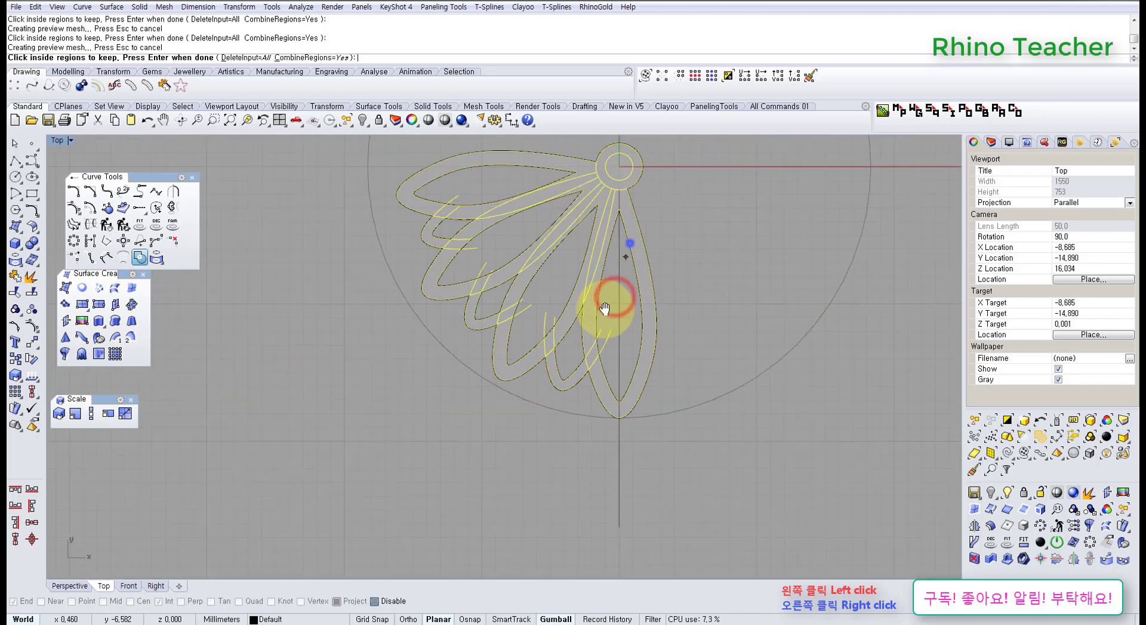
{"action": "right_click_drag", "start_coordinate": [626, 248], "coordinate": [583, 350]}
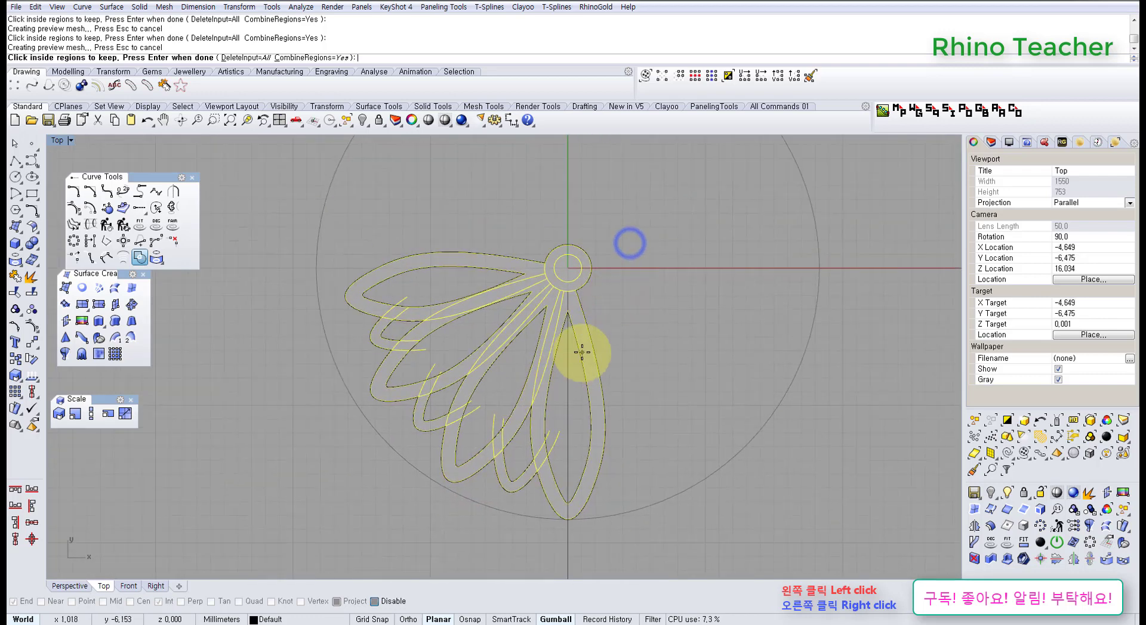
{"action": "right_click", "coordinate": [639, 368]}
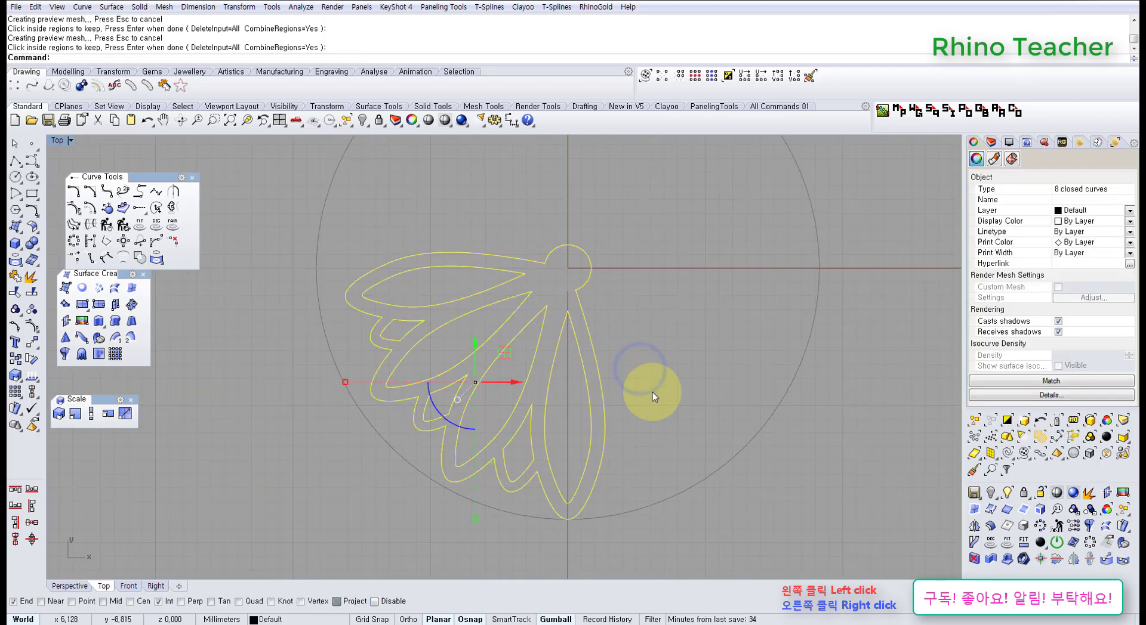
{"action": "right_click_drag", "start_coordinate": [653, 392], "coordinate": [634, 346]}
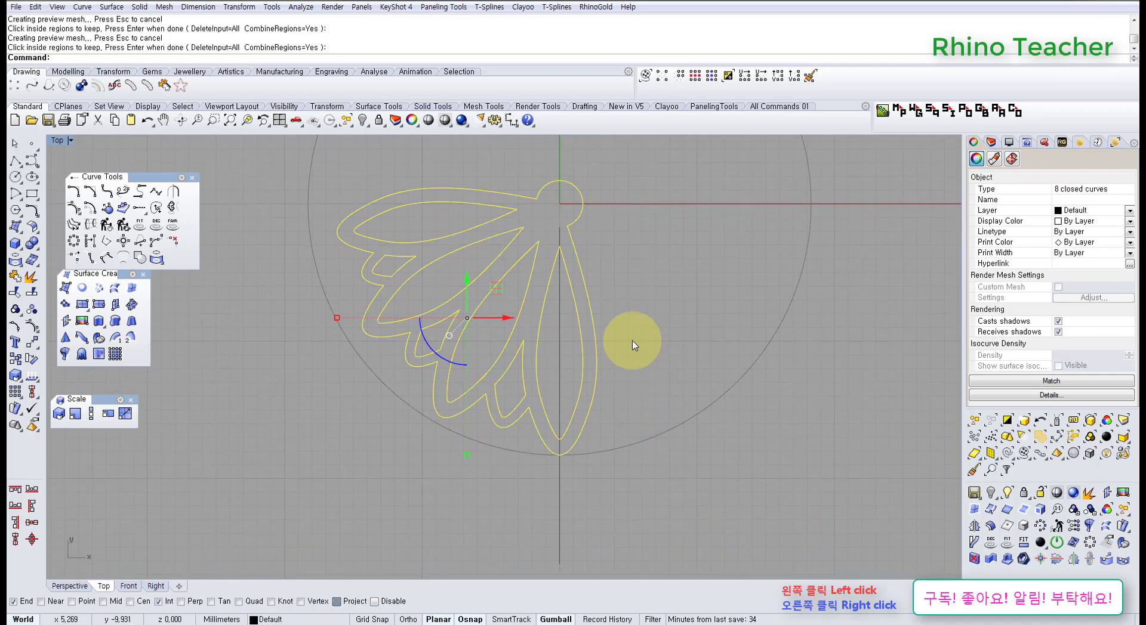
{"action": "key", "text": "ctrl+z"}
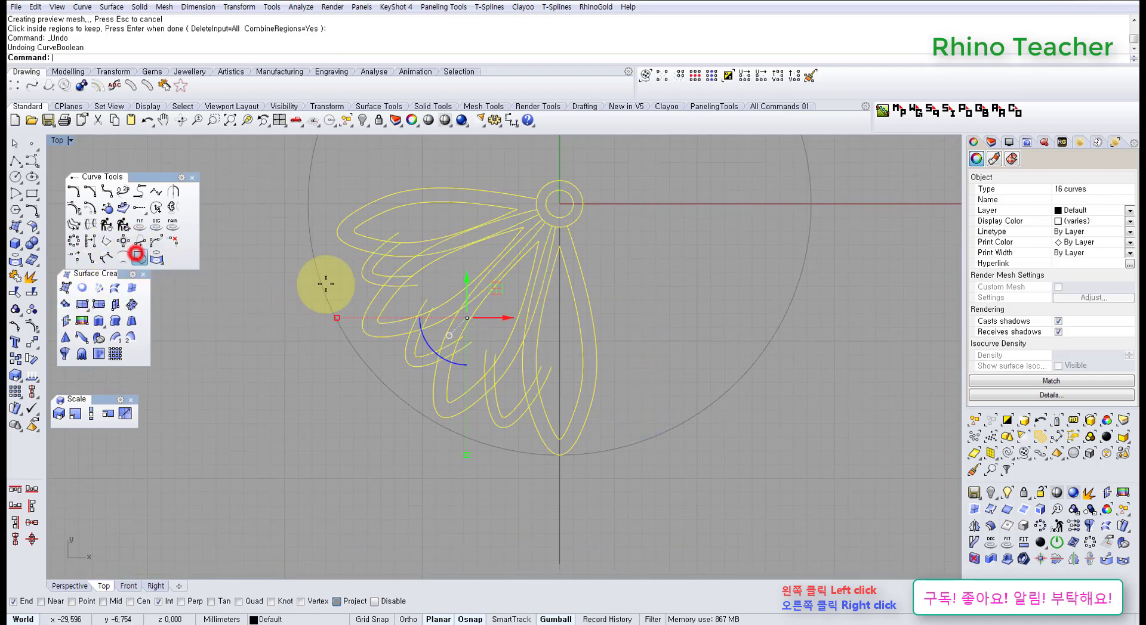
Step: Combine the petal and ring curves with CurveBoolean into an outer silhouette, the centre hole and the individual petal openings
{"action": "left_click", "coordinate": [340, 263]}
{"action": "scroll", "coordinate": [552, 200], "scroll_direction": "up", "scroll_amount": 5}
{"action": "left_click", "coordinate": [547, 201]}
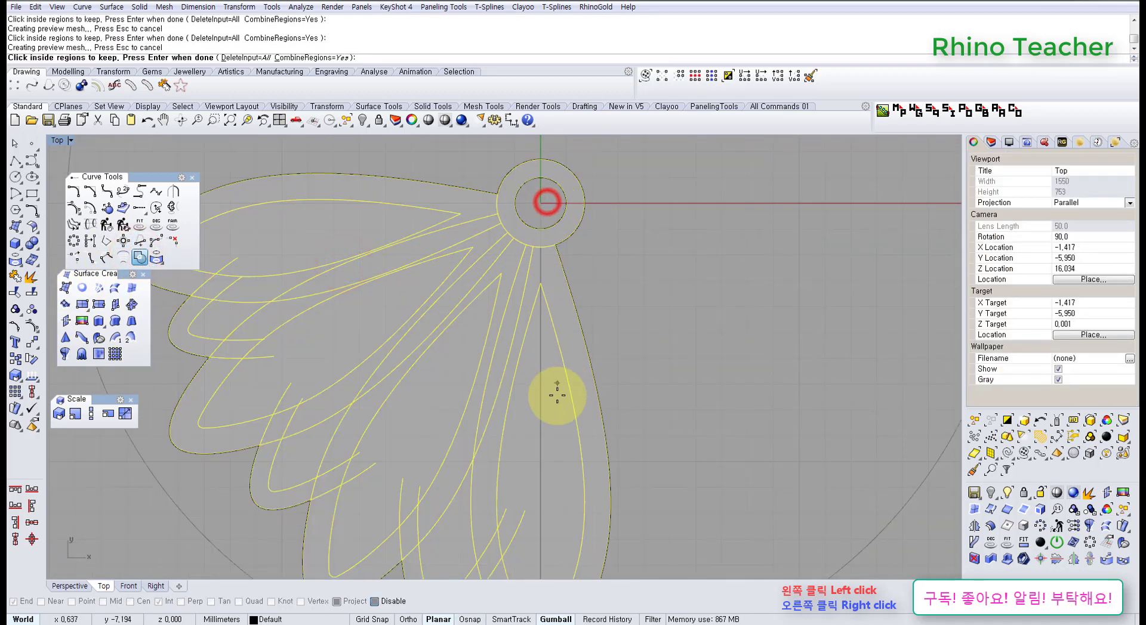
{"action": "left_click", "coordinate": [557, 395]}
{"action": "left_click", "coordinate": [455, 538]}
{"action": "left_click", "coordinate": [425, 408]}
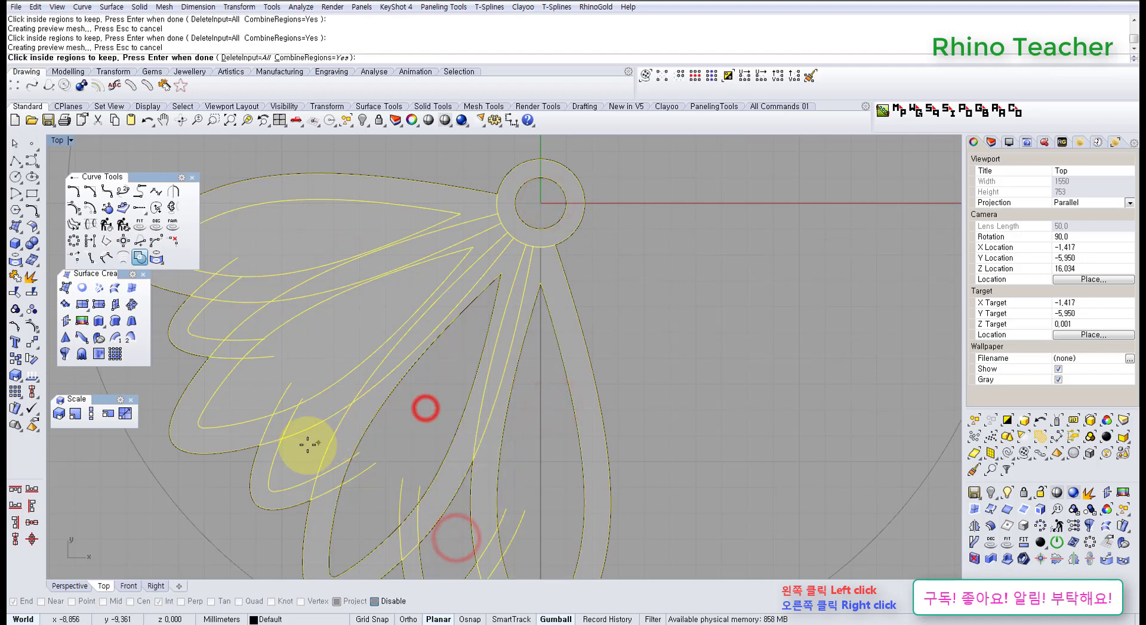
{"action": "left_click", "coordinate": [308, 445]}
{"action": "left_click", "coordinate": [344, 342]}
{"action": "left_click", "coordinate": [225, 315]}
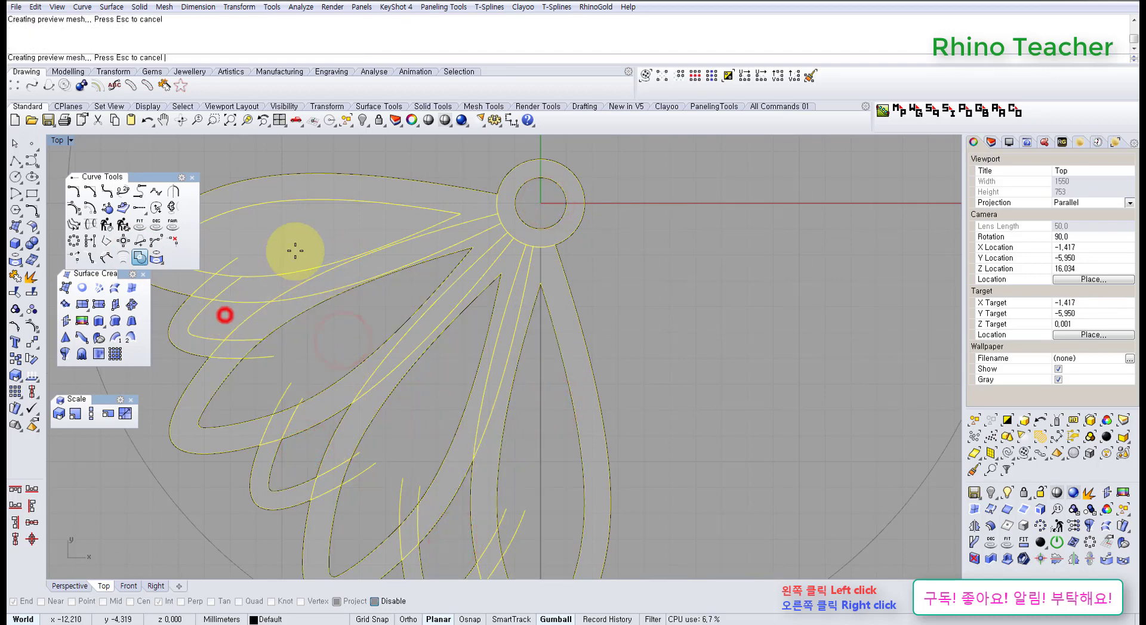
{"action": "left_click", "coordinate": [299, 238]}
{"action": "scroll", "coordinate": [391, 251], "scroll_direction": "down", "scroll_amount": 6}
{"action": "right_click_drag", "start_coordinate": [438, 305], "coordinate": [531, 266]}
{"action": "right_click", "coordinate": [623, 249]}
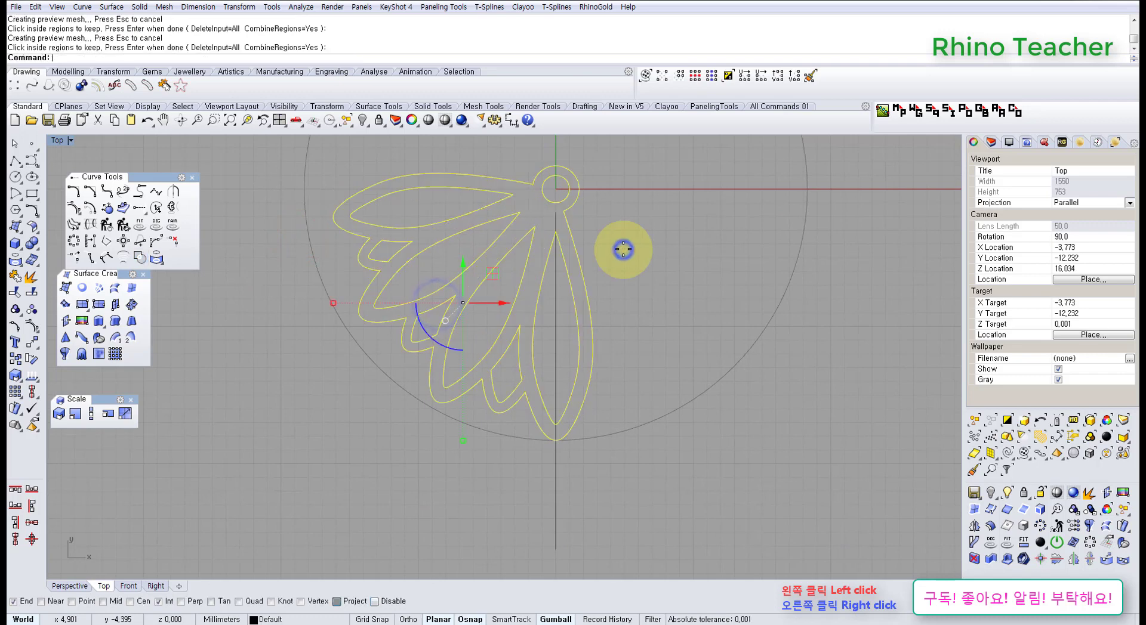
{"action": "left_click", "coordinate": [669, 274]}
Step: Move the vertical centre line up along Y until it crosses the ring circles and the whole lowest petal
{"action": "right_click_drag", "start_coordinate": [628, 294], "coordinate": [600, 339]}
{"action": "left_click_drag", "start_coordinate": [568, 551], "coordinate": [501, 513]}
{"action": "right_click_drag", "start_coordinate": [499, 476], "coordinate": [498, 446]}
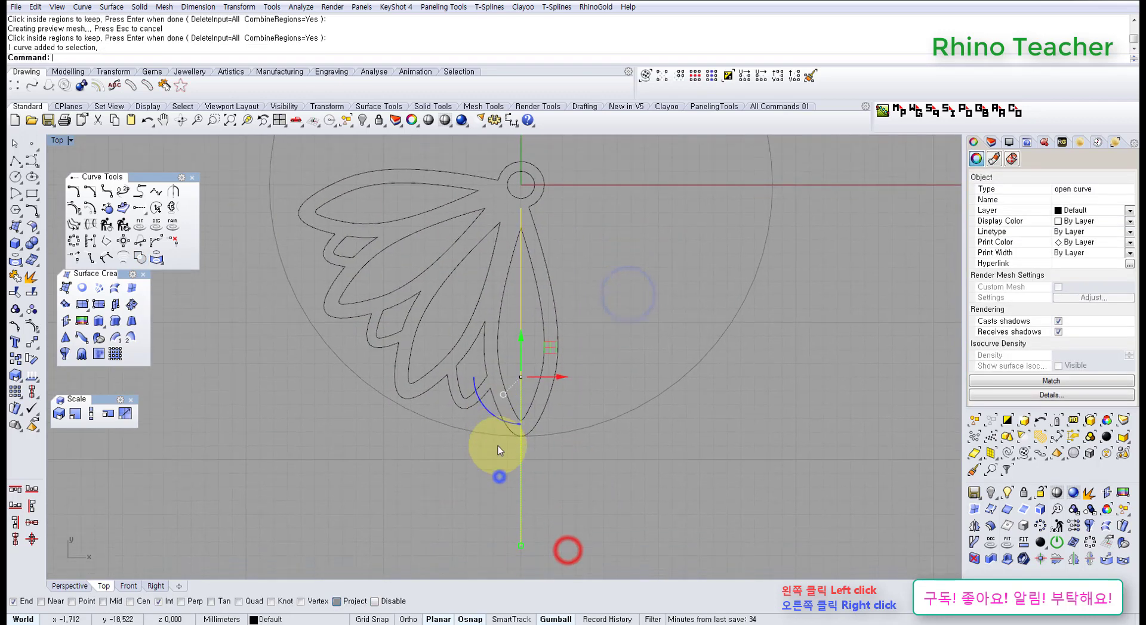
{"action": "left_click_drag", "start_coordinate": [519, 327], "coordinate": [519, 325]}
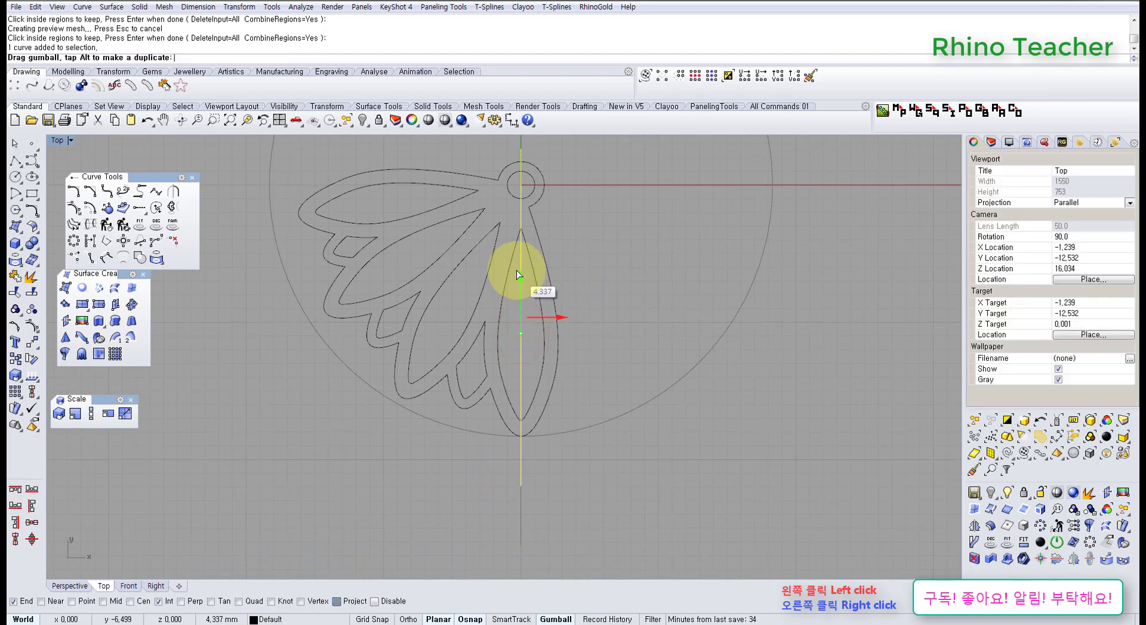
{"action": "left_click_drag", "start_coordinate": [517, 270], "coordinate": [517, 268]}
Step: Split the outer silhouette, the centre hole and the lowest petal's opening along the vertical centre line
{"action": "left_click", "coordinate": [33, 294]}
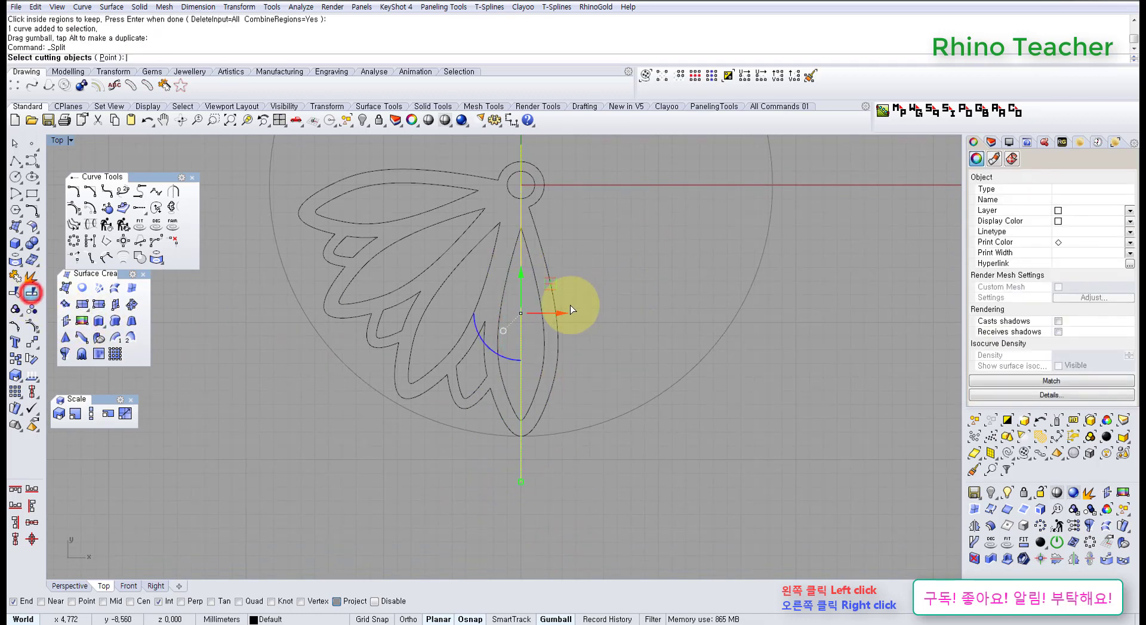
{"action": "key", "text": "Escape"}
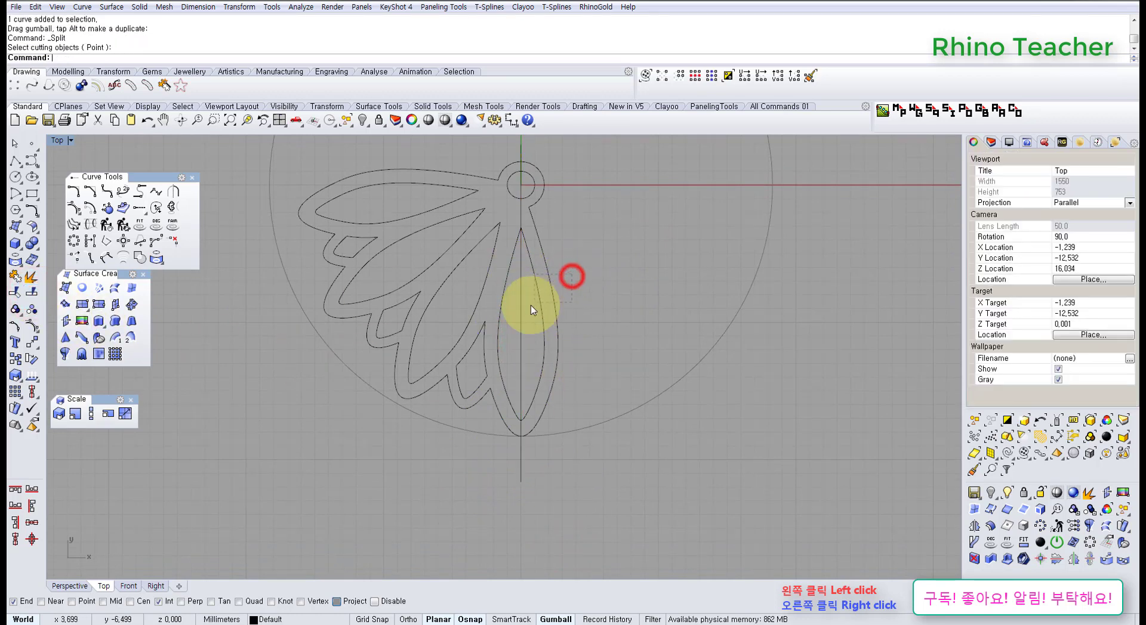
{"action": "left_click", "coordinate": [543, 226]}
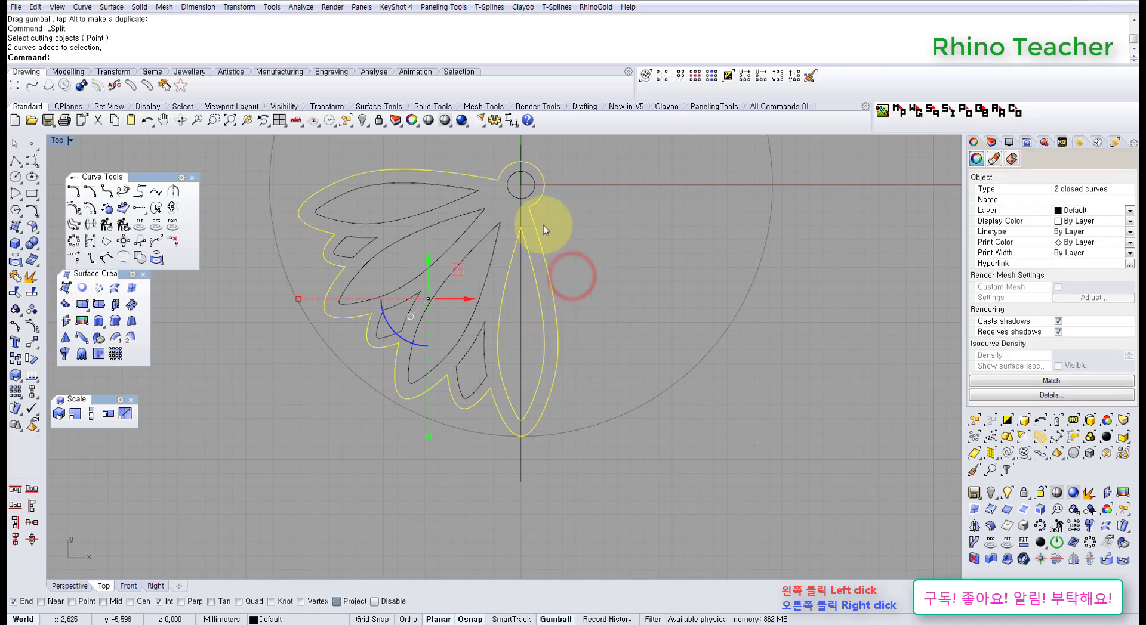
{"action": "left_click", "coordinate": [33, 293]}
{"action": "right_click", "coordinate": [438, 468]}
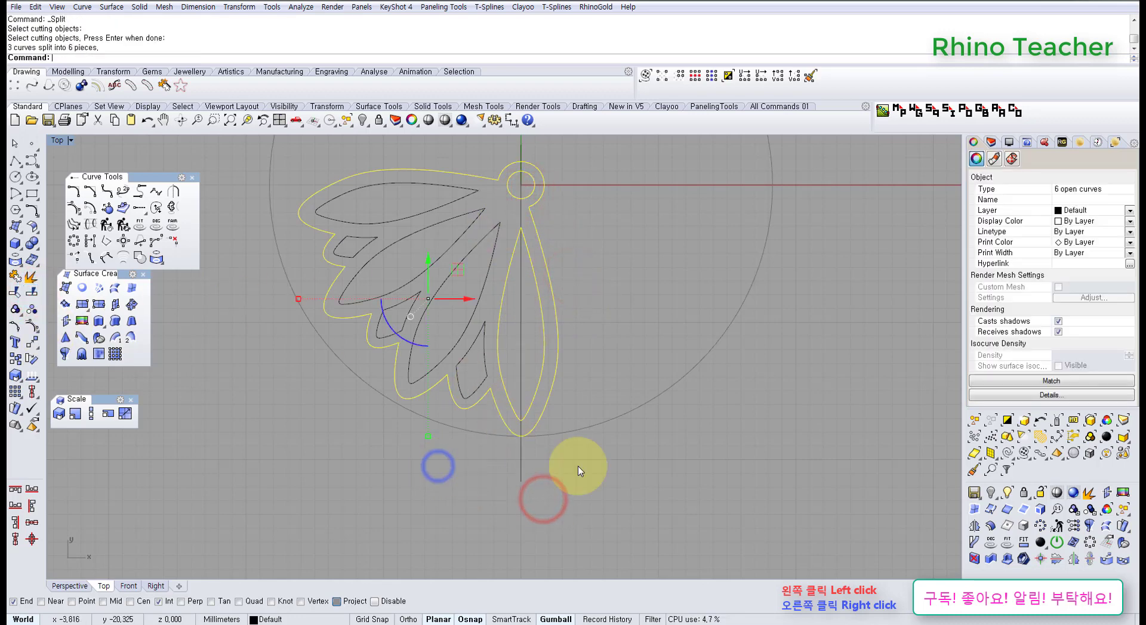
{"action": "left_click", "coordinate": [666, 500]}
Step: Delete the split curve halves on the positive X side together with the vertical centre line
{"action": "left_click", "coordinate": [531, 181]}
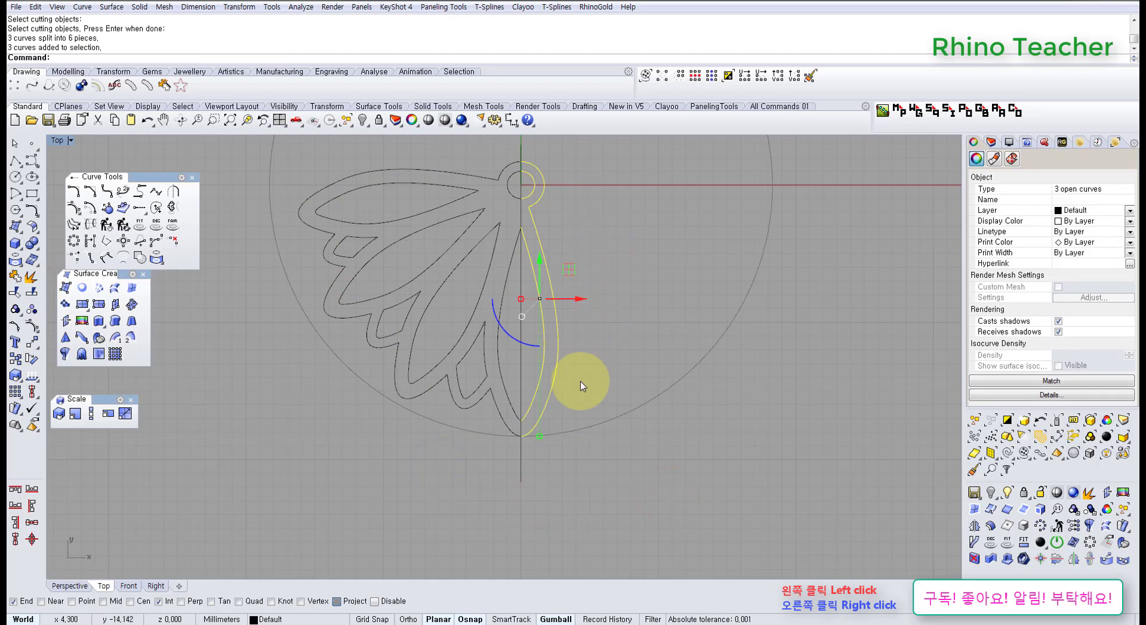
{"action": "key", "text": "Delete"}
{"action": "left_click_drag", "start_coordinate": [525, 499], "coordinate": [473, 470]}
{"action": "key", "text": "Delete"}
Step: Mirror all the half-flower curves across the vertical axis, starting the mirror plane at 0
{"action": "scroll", "coordinate": [522, 453], "scroll_direction": "down", "scroll_amount": 6}
{"action": "left_click_drag", "start_coordinate": [578, 489], "coordinate": [357, 255]}
{"action": "middle_click", "coordinate": [590, 341]}
{"action": "left_click", "coordinate": [518, 340]}
{"action": "type", "text": "0"}
{"action": "key", "text": "Return"}
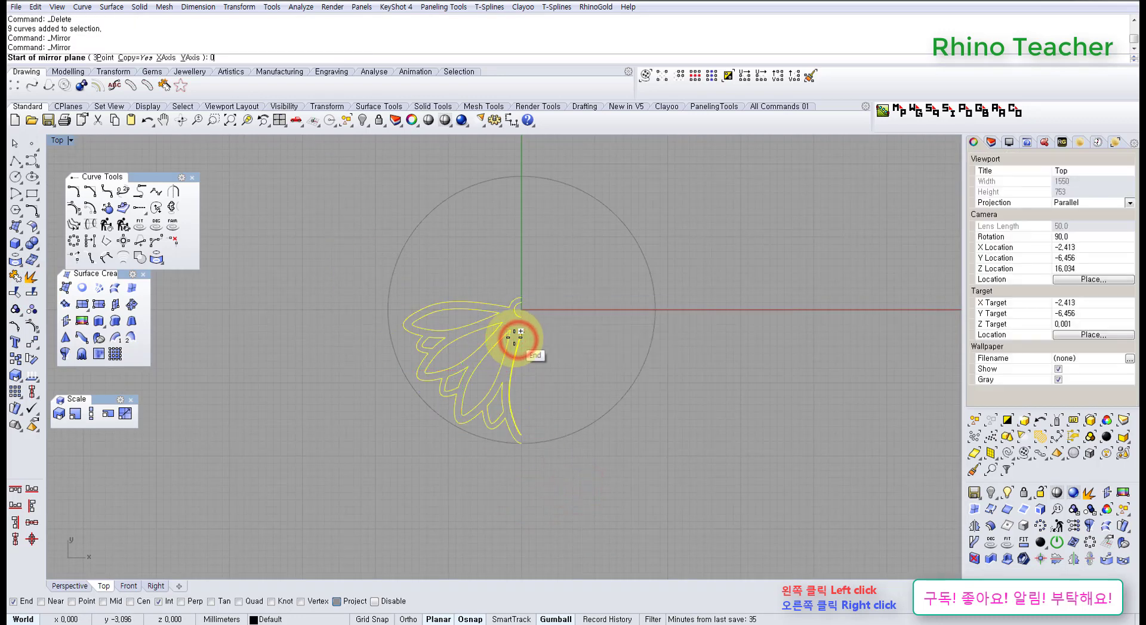
{"action": "left_click", "coordinate": [553, 504]}
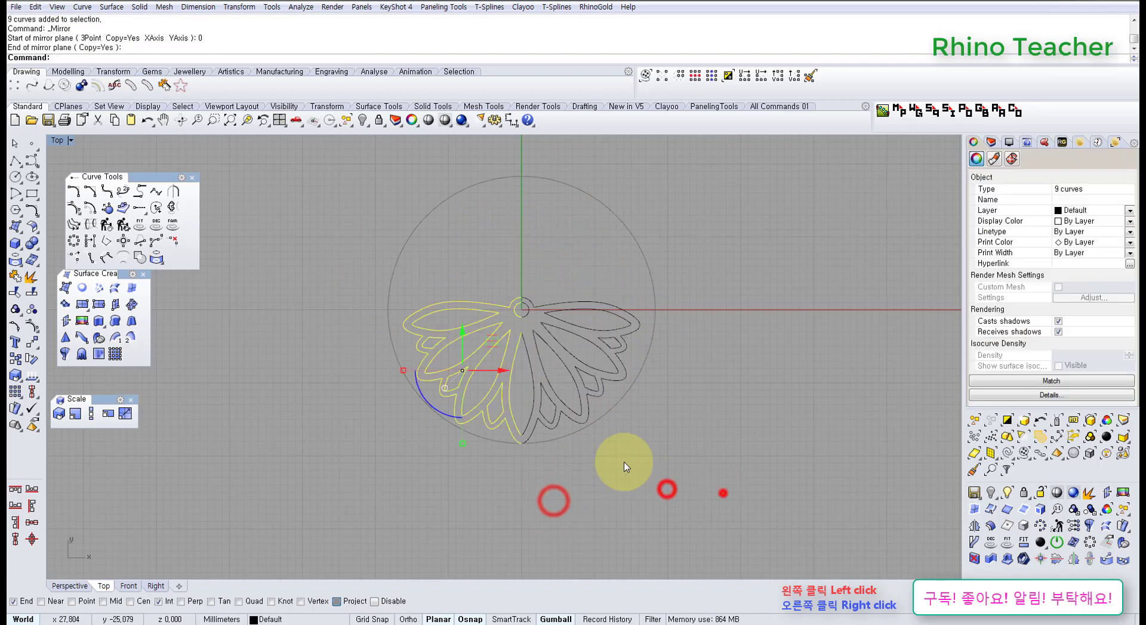
Step: Join the original and mirrored flower curves into closed curves
{"action": "left_click", "coordinate": [15, 277]}
{"action": "left_click", "coordinate": [316, 421]}
{"action": "scroll", "coordinate": [452, 370], "scroll_direction": "up", "scroll_amount": 3}
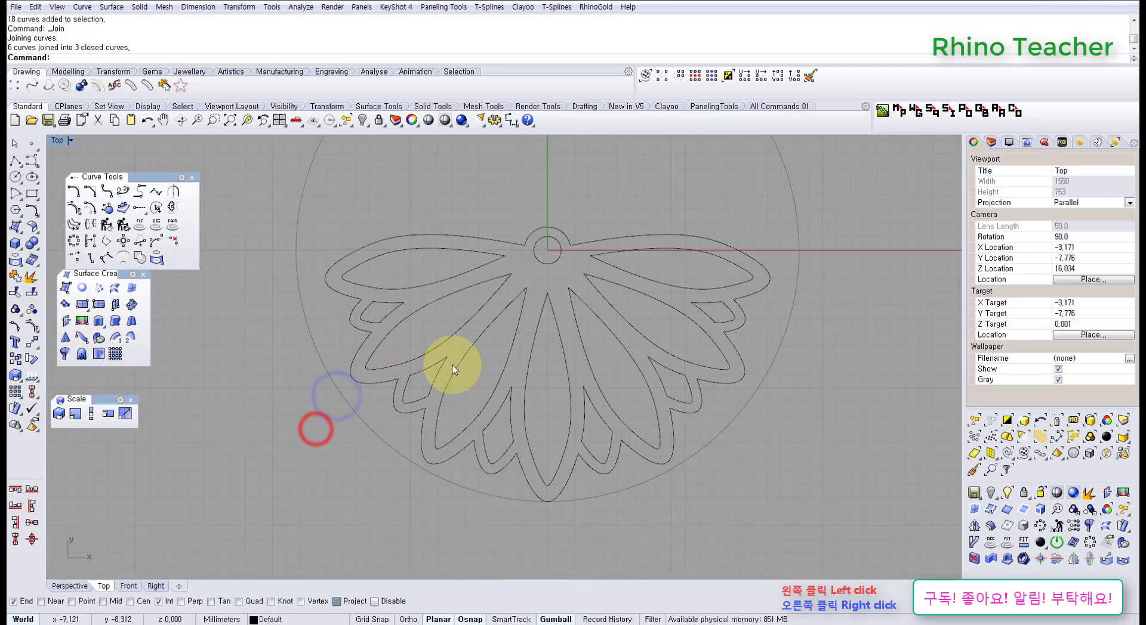
{"action": "scroll", "coordinate": [524, 381], "scroll_direction": "down", "scroll_amount": 3}
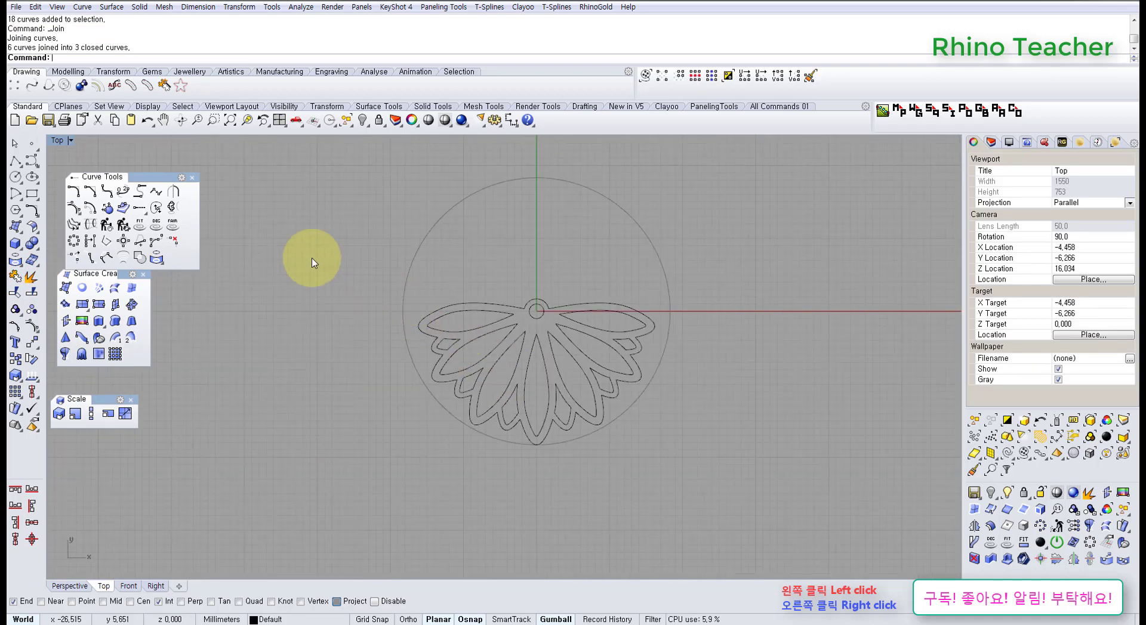
Step: Extrude all the closed flower curves as a one-sided solid by a distance of -1.2 mm
{"action": "left_click_drag", "start_coordinate": [353, 293], "coordinate": [720, 451]}
{"action": "key", "text": "ctrl+F2"}
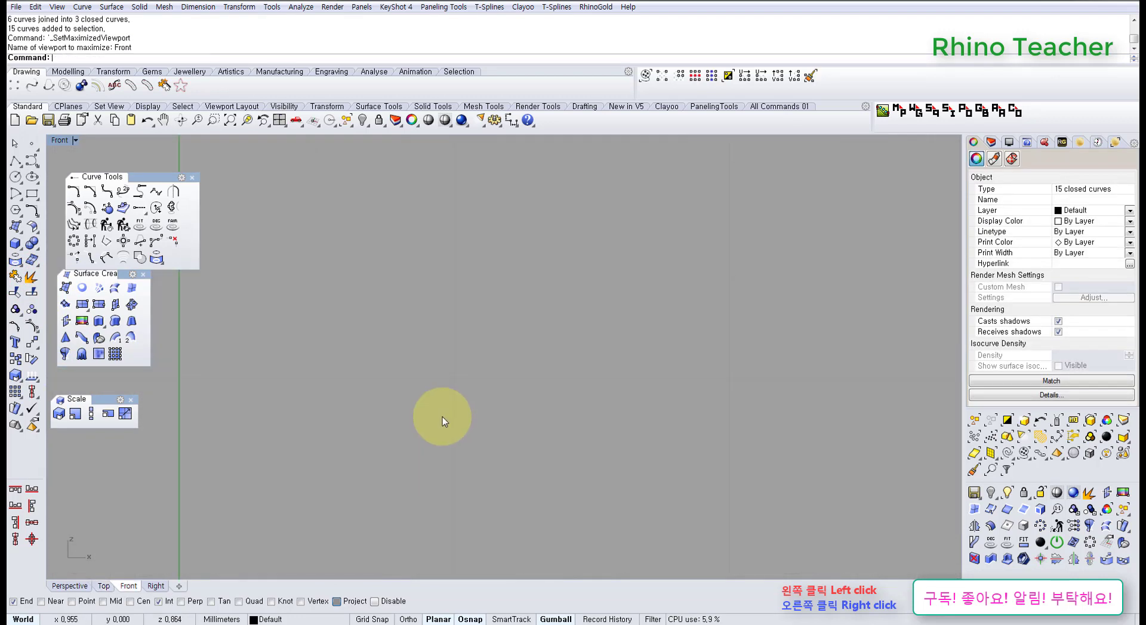
{"action": "scroll", "coordinate": [478, 419], "scroll_direction": "down", "scroll_amount": 4}
{"action": "right_click_drag", "start_coordinate": [389, 486], "coordinate": [493, 428]}
{"action": "scroll", "coordinate": [499, 427], "scroll_direction": "down", "scroll_amount": 8}
{"action": "right_click_drag", "start_coordinate": [366, 397], "coordinate": [428, 362]}
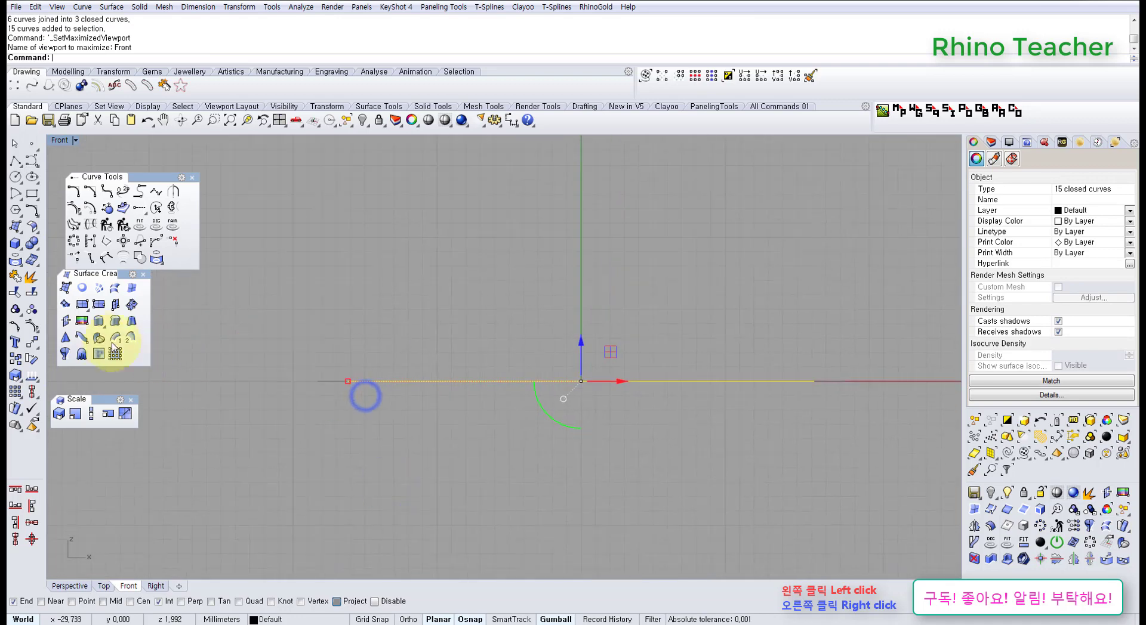
{"action": "left_click", "coordinate": [98, 322]}
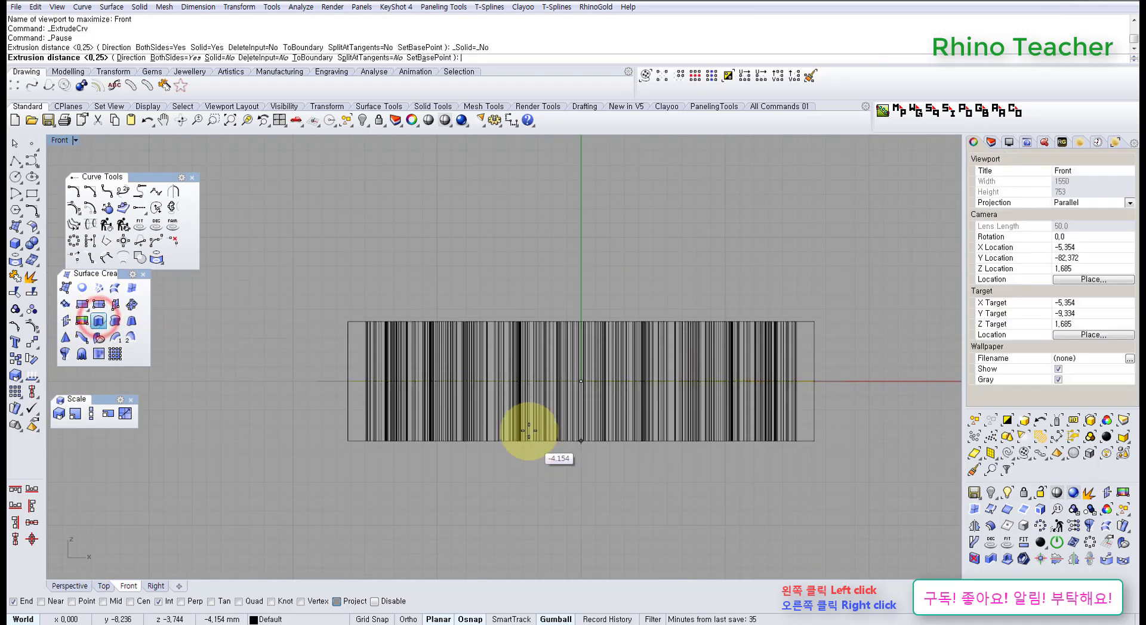
{"action": "left_click", "coordinate": [189, 58]}
{"action": "left_click", "coordinate": [216, 58]}
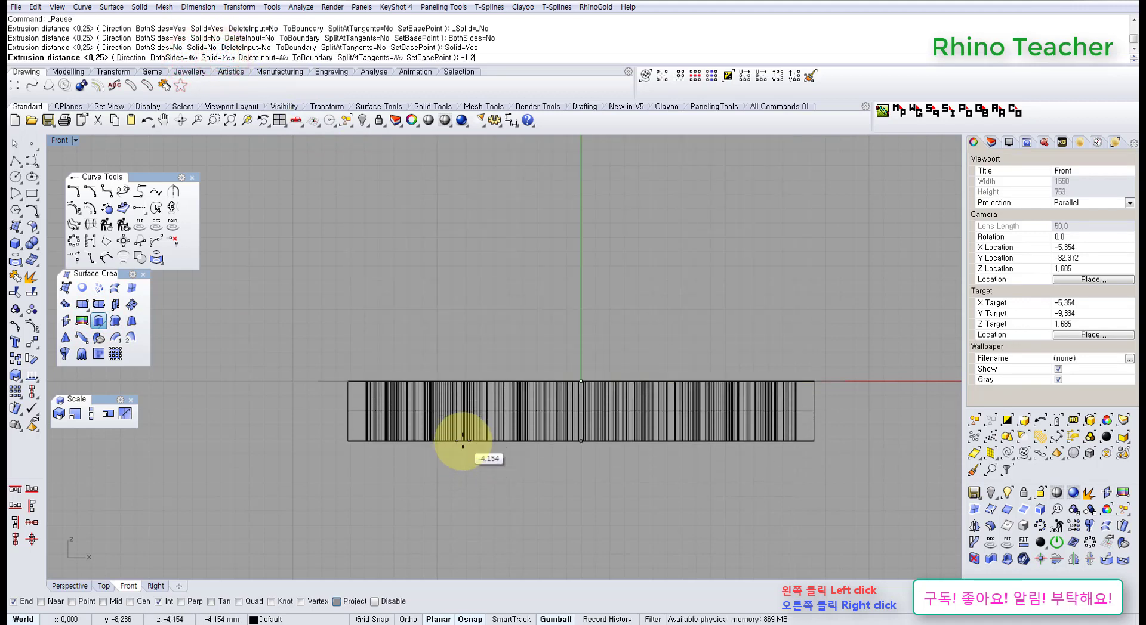
{"action": "key", "text": "Return"}
Step: Hide the selected flower curves, leaving the extruded solid in the perspective view
{"action": "key", "text": "ctrl+F4"}
{"action": "right_click_drag", "start_coordinate": [473, 311], "coordinate": [452, 237]}
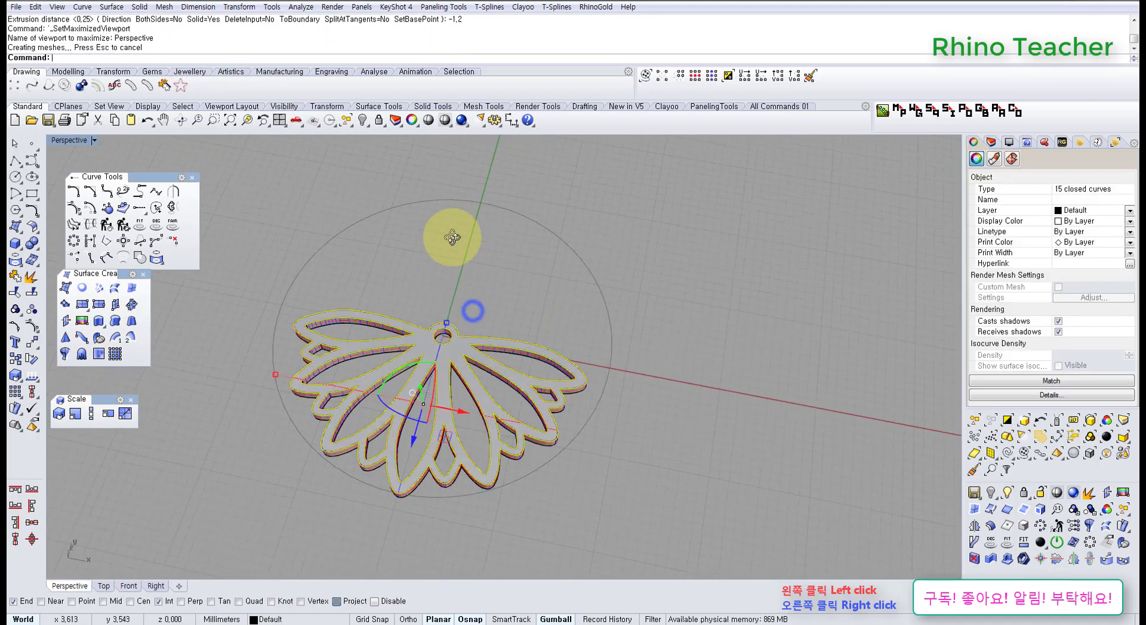
{"action": "scroll", "coordinate": [390, 281], "scroll_direction": "up", "scroll_amount": 4}
{"action": "left_click", "coordinate": [362, 120]}
{"action": "scroll", "coordinate": [545, 413], "scroll_direction": "down", "scroll_amount": 3}
{"action": "right_click_drag", "start_coordinate": [545, 414], "coordinate": [591, 362]}
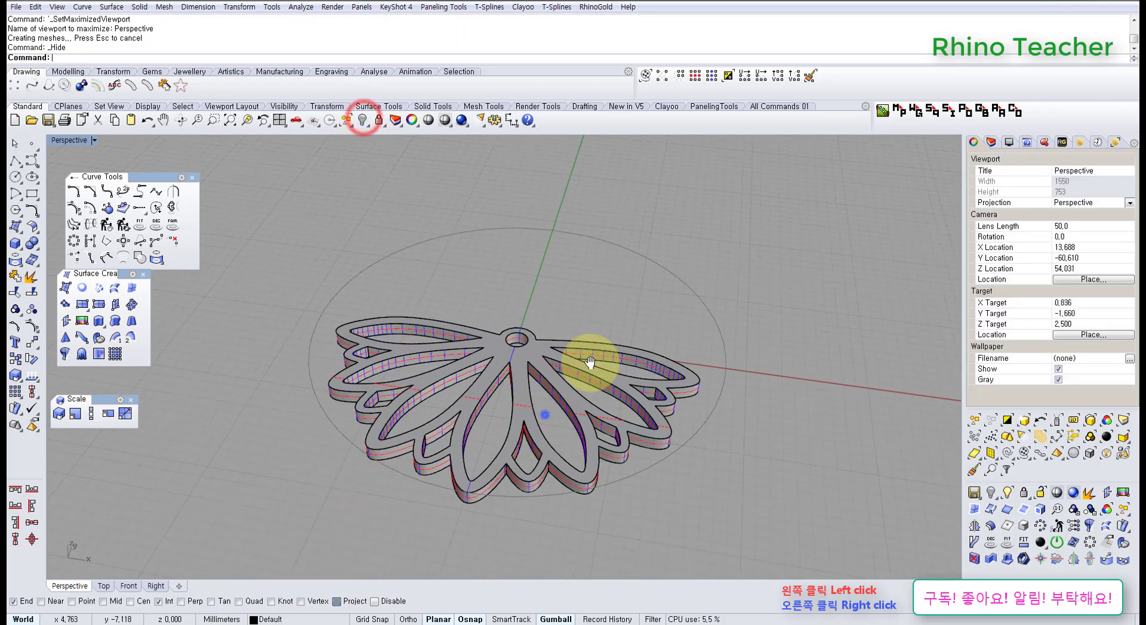
{"action": "mouse_move", "coordinate": [514, 390]}
{"action": "right_mouse_down"}
{"action": "mouse_move", "coordinate": [537, 327]}
{"action": "mouse_move", "coordinate": [500, 405]}
{"action": "right_mouse_up"}
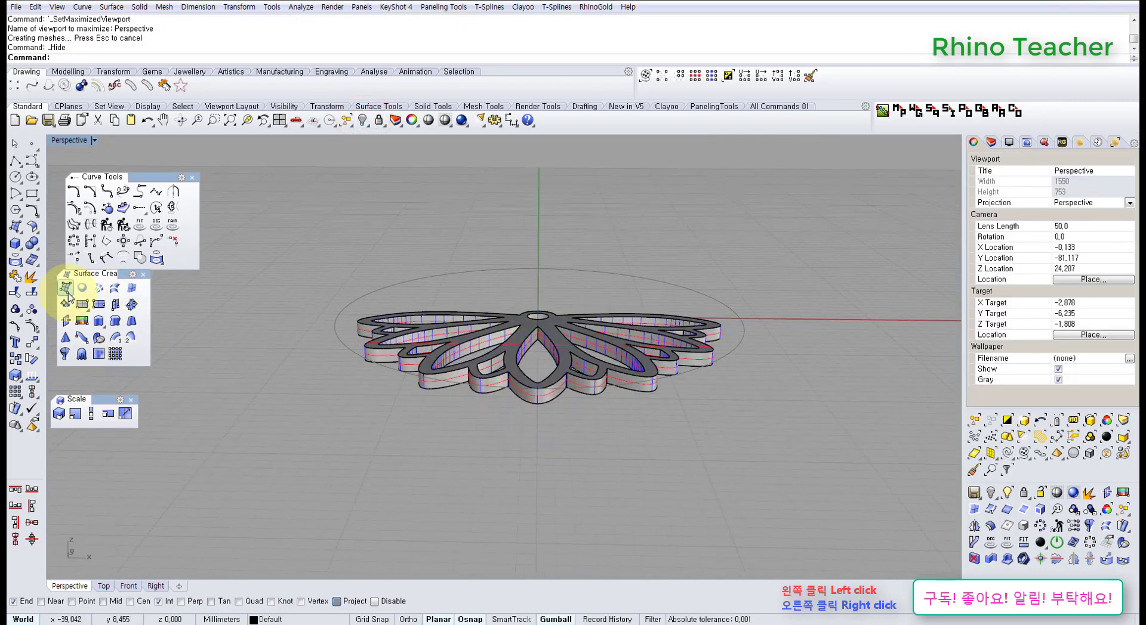
Step: Try to fillet all upper and lower edges of the flower solid with a 0.2 mm radius
{"action": "left_click", "coordinate": [30, 242]}
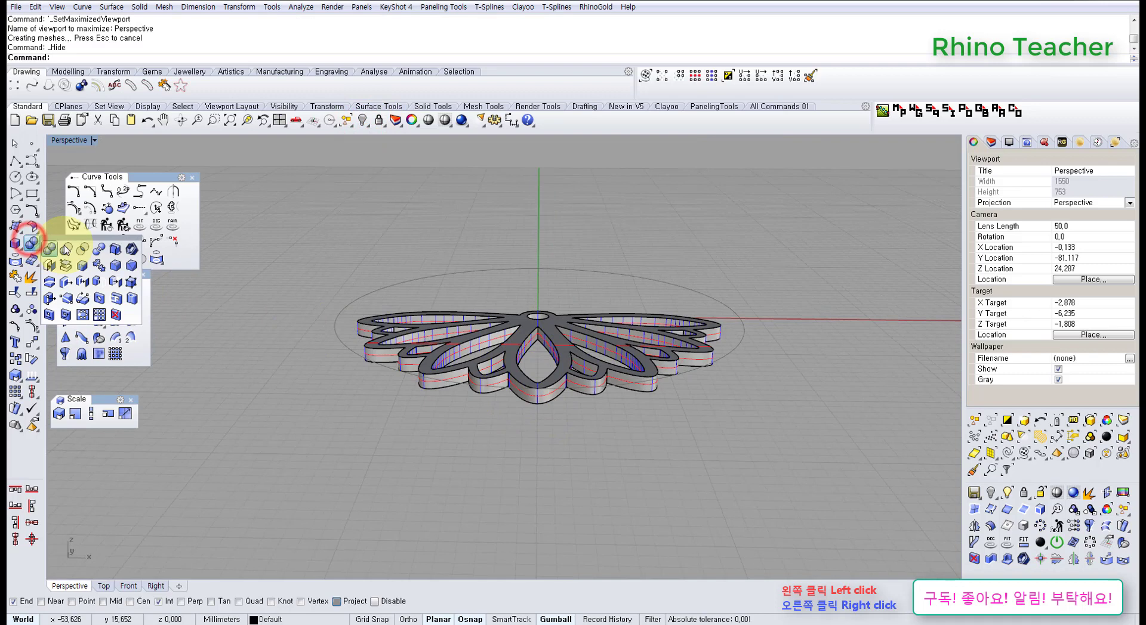
{"action": "left_click", "coordinate": [115, 266]}
{"action": "right_click_drag", "start_coordinate": [478, 403], "coordinate": [491, 370]}
{"action": "key", "text": "ctrl+F2"}
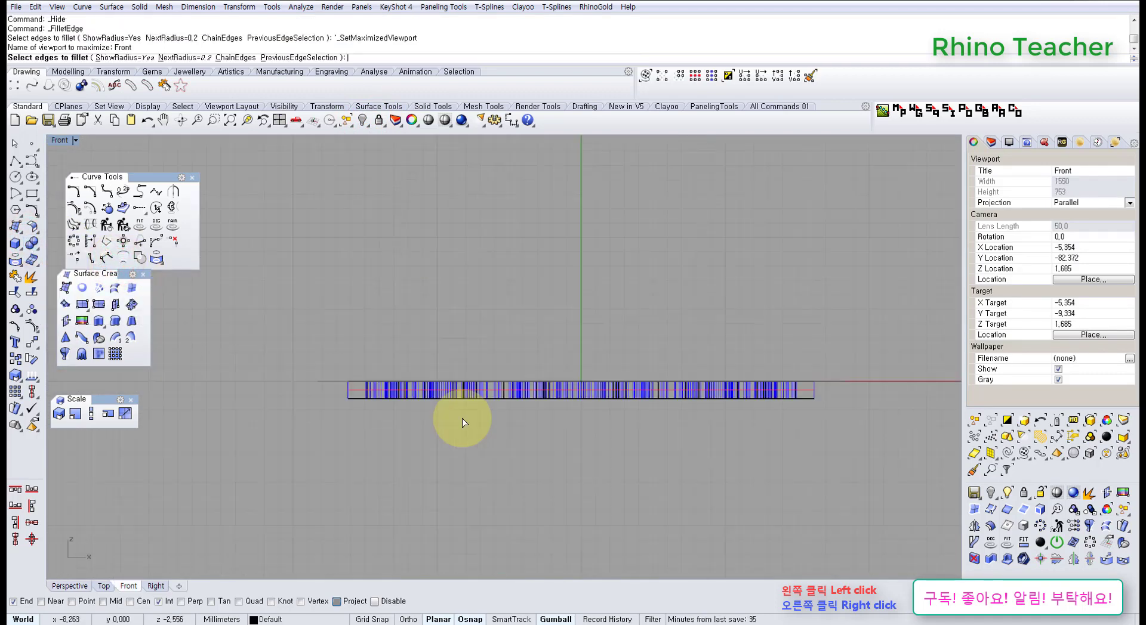
{"action": "scroll", "coordinate": [462, 417], "scroll_direction": "down", "scroll_amount": 4}
{"action": "scroll", "coordinate": [456, 412], "scroll_direction": "up", "scroll_amount": 4}
{"action": "right_click_drag", "start_coordinate": [512, 411], "coordinate": [405, 453]}
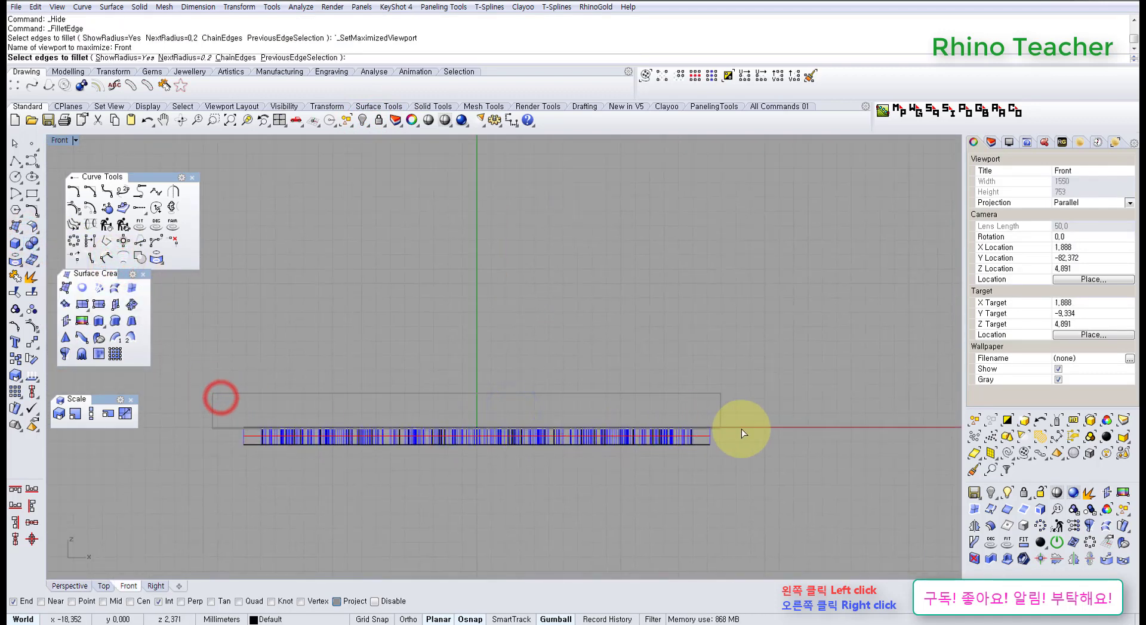
{"action": "left_click_drag", "start_coordinate": [741, 429], "coordinate": [751, 431]}
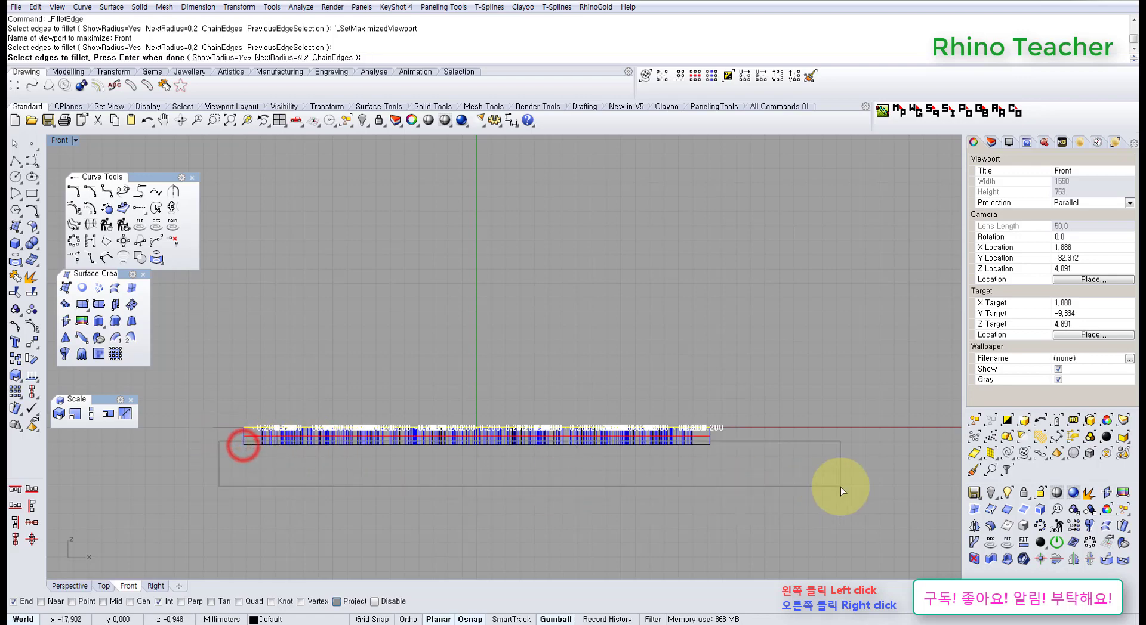
{"action": "key", "text": "ctrl+F4"}
{"action": "right_click_drag", "start_coordinate": [593, 285], "coordinate": [536, 328]}
{"action": "right_click", "coordinate": [536, 328]}
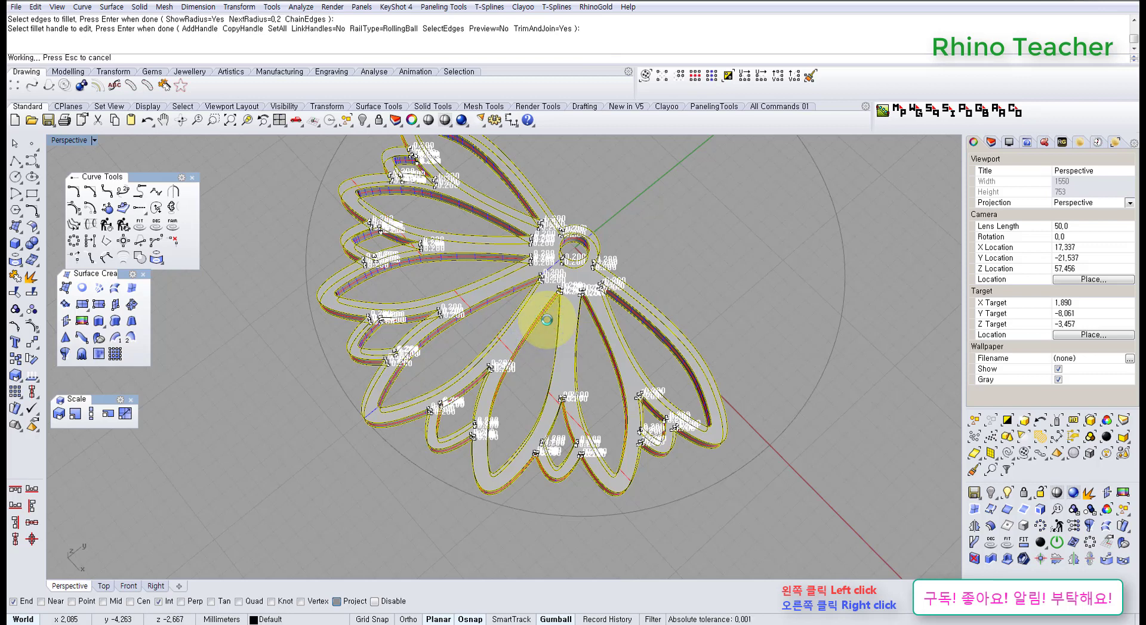
Step: Check the filleted petal edges close up and undo the 0.2 mm edge fillet
{"action": "mouse_move", "coordinate": [556, 409]}
{"action": "right_mouse_down"}
{"action": "mouse_move", "coordinate": [586, 349]}
{"action": "mouse_move", "coordinate": [675, 310]}
{"action": "right_mouse_up"}
{"action": "scroll", "coordinate": [716, 335], "scroll_direction": "up", "scroll_amount": 10}
{"action": "right_click_drag", "start_coordinate": [713, 401], "coordinate": [534, 345]}
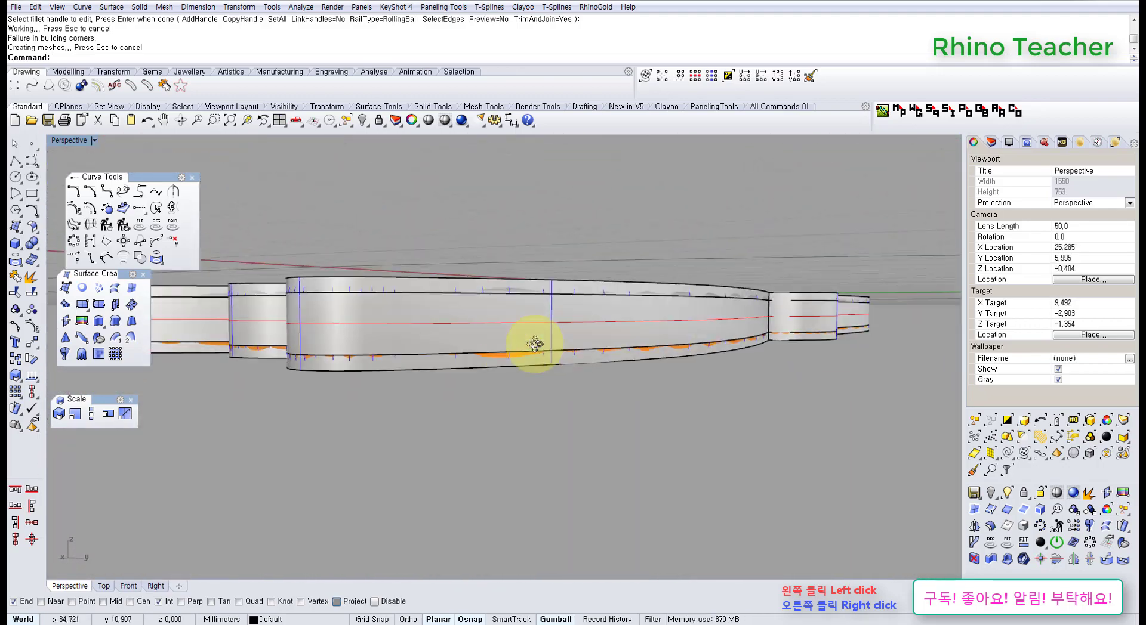
{"action": "key", "text": "ctrl+z"}
{"action": "scroll", "coordinate": [535, 344], "scroll_direction": "down", "scroll_amount": 6}
{"action": "right_click_drag", "start_coordinate": [468, 371], "coordinate": [585, 442]}
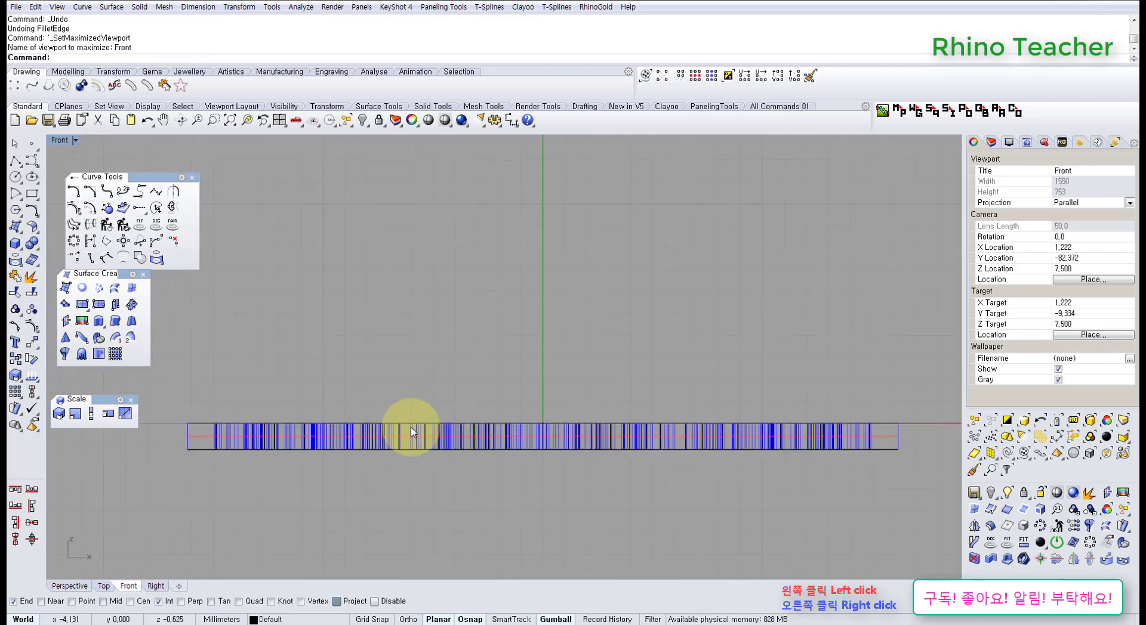
Step: Try to fillet all upper edges of the flower solid with a 0.15 mm radius
{"action": "left_click", "coordinate": [25, 245]}
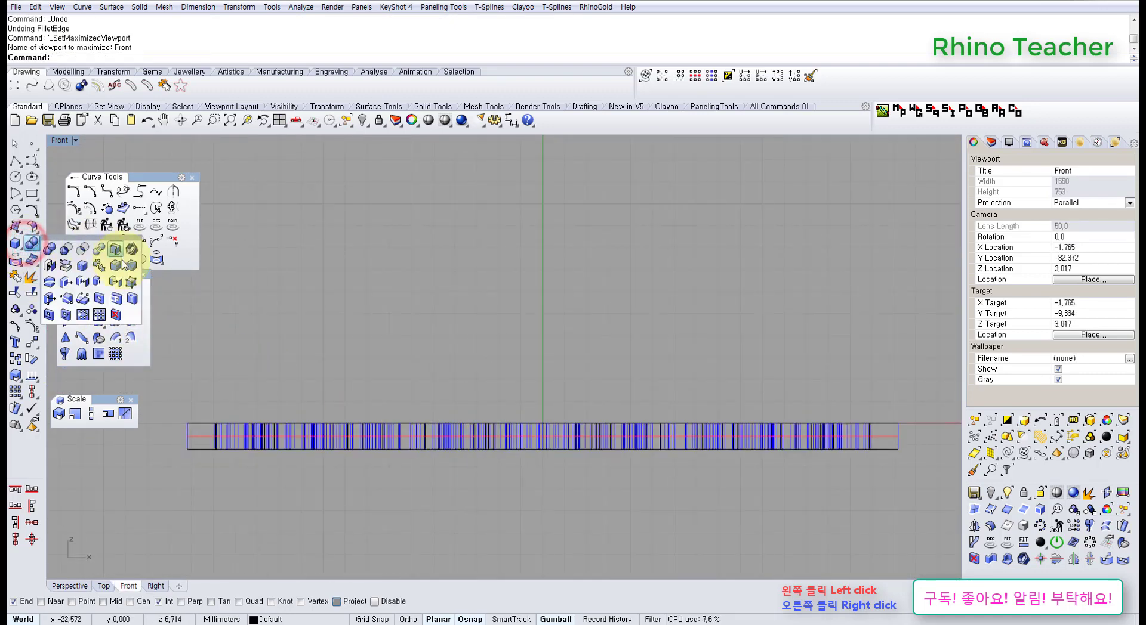
{"action": "left_click", "coordinate": [114, 267]}
{"action": "right_click_drag", "start_coordinate": [439, 358], "coordinate": [363, 418]}
{"action": "type", "text": ",15"}
{"action": "key", "text": "Return"}
{"action": "scroll", "coordinate": [385, 324], "scroll_direction": "down", "scroll_amount": 2}
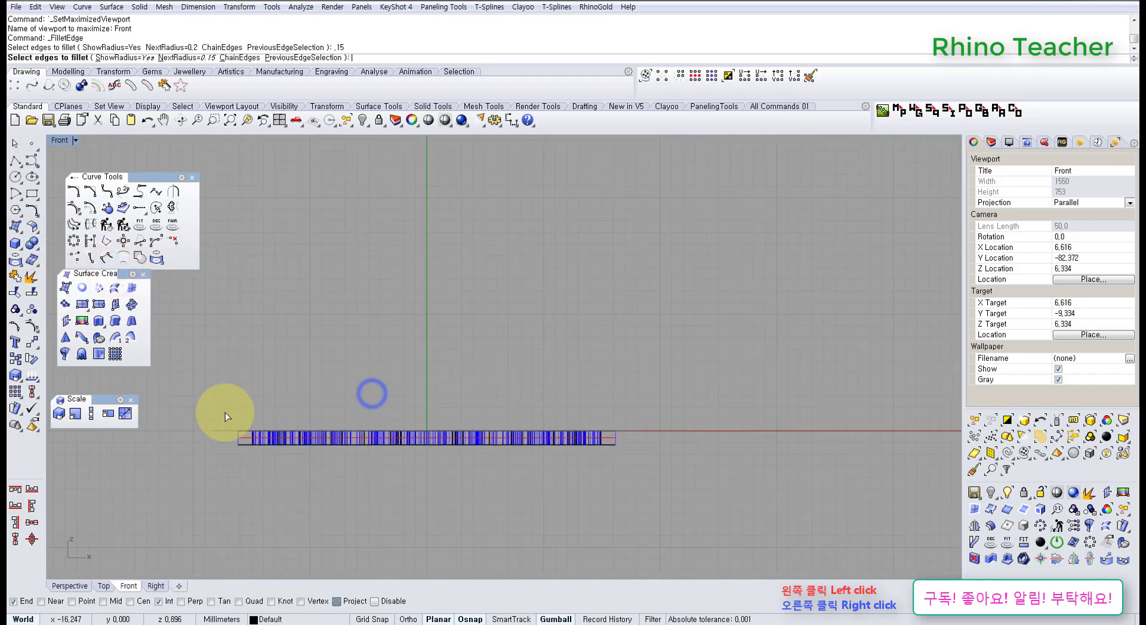
{"action": "left_click_drag", "start_coordinate": [202, 417], "coordinate": [635, 435]}
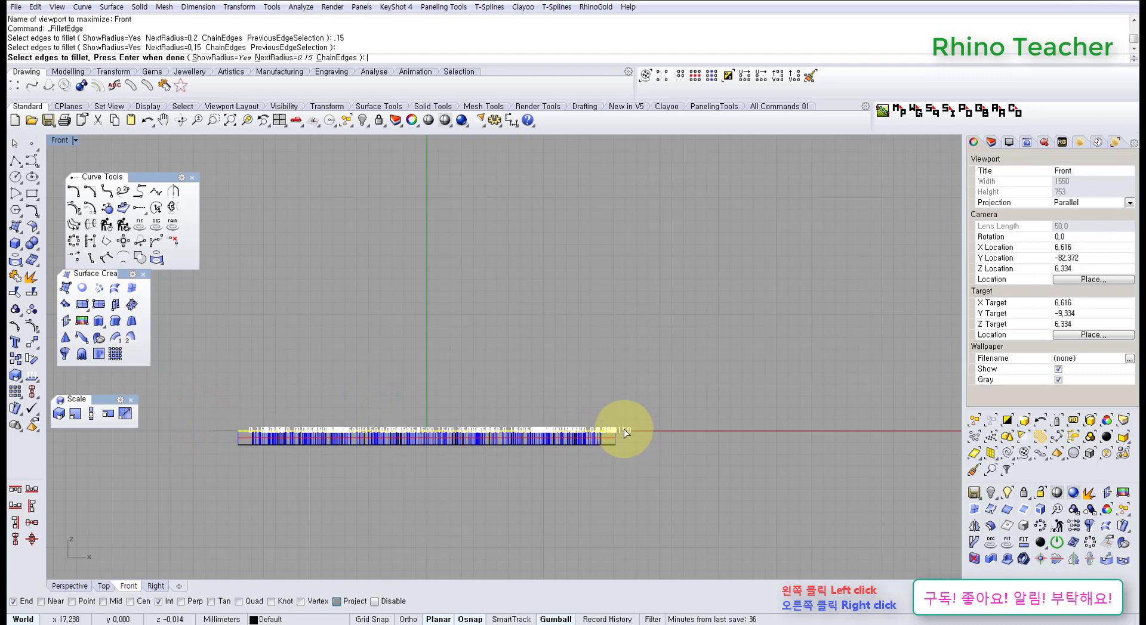
{"action": "key", "text": "ctrl+F4"}
{"action": "right_click_drag", "start_coordinate": [556, 332], "coordinate": [518, 283]}
{"action": "right_click_drag", "start_coordinate": [518, 283], "coordinate": [530, 353], "text": "shift"}
{"action": "right_click", "coordinate": [530, 352]}
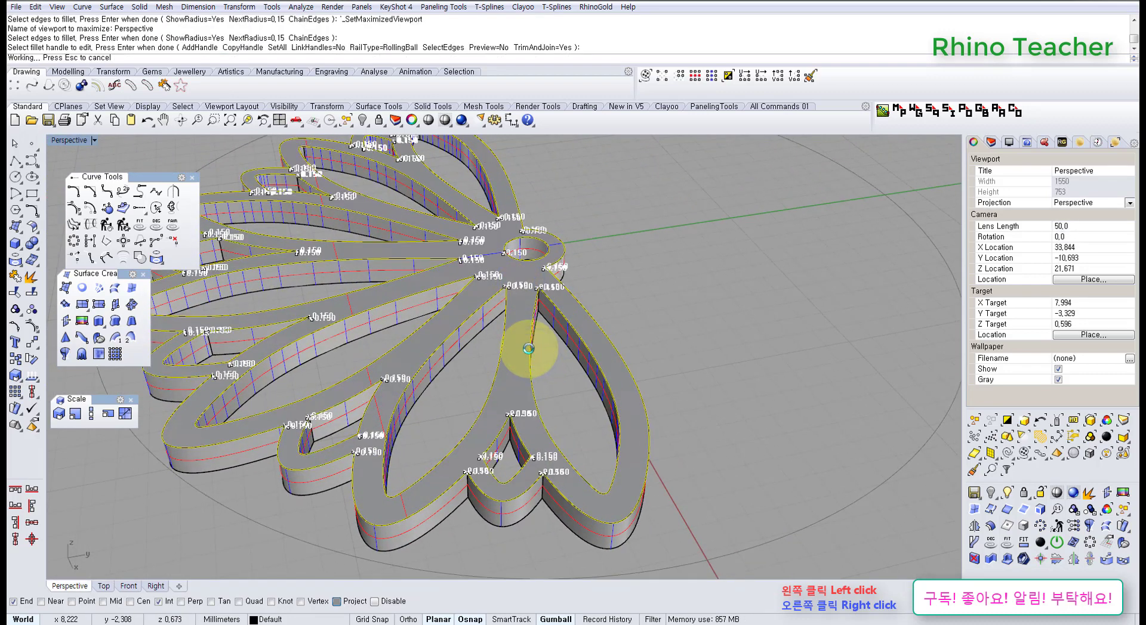
Step: Examine the filleted upper edges around the petals and undo the 0.15 mm edge fillet
{"action": "scroll", "coordinate": [495, 428], "scroll_direction": "up", "scroll_amount": 8}
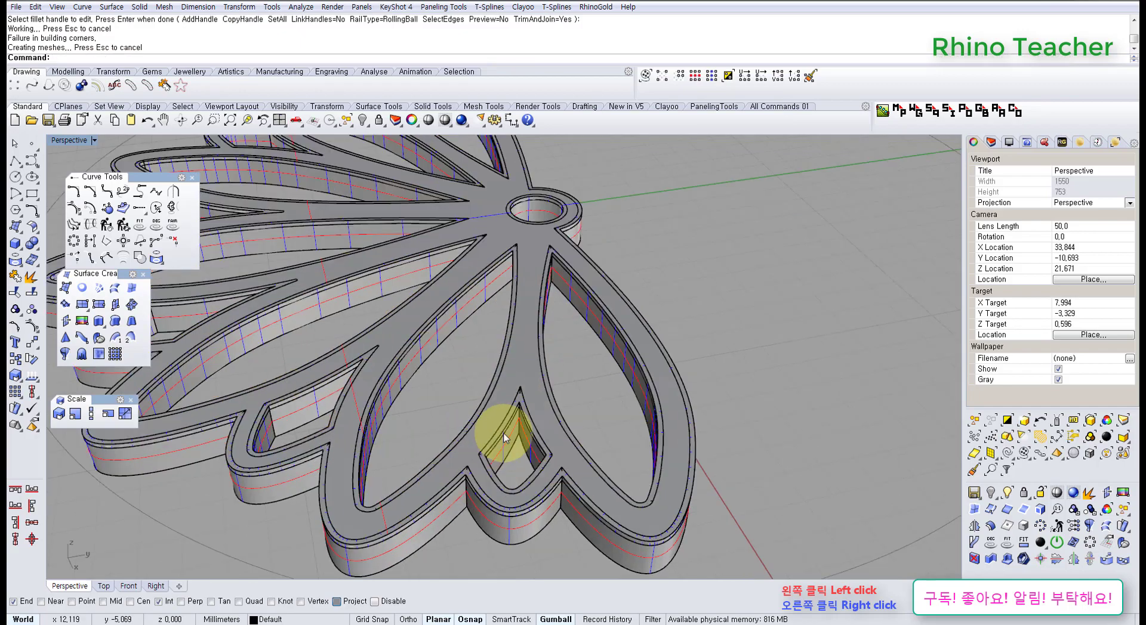
{"action": "scroll", "coordinate": [525, 375], "scroll_direction": "down", "scroll_amount": 10}
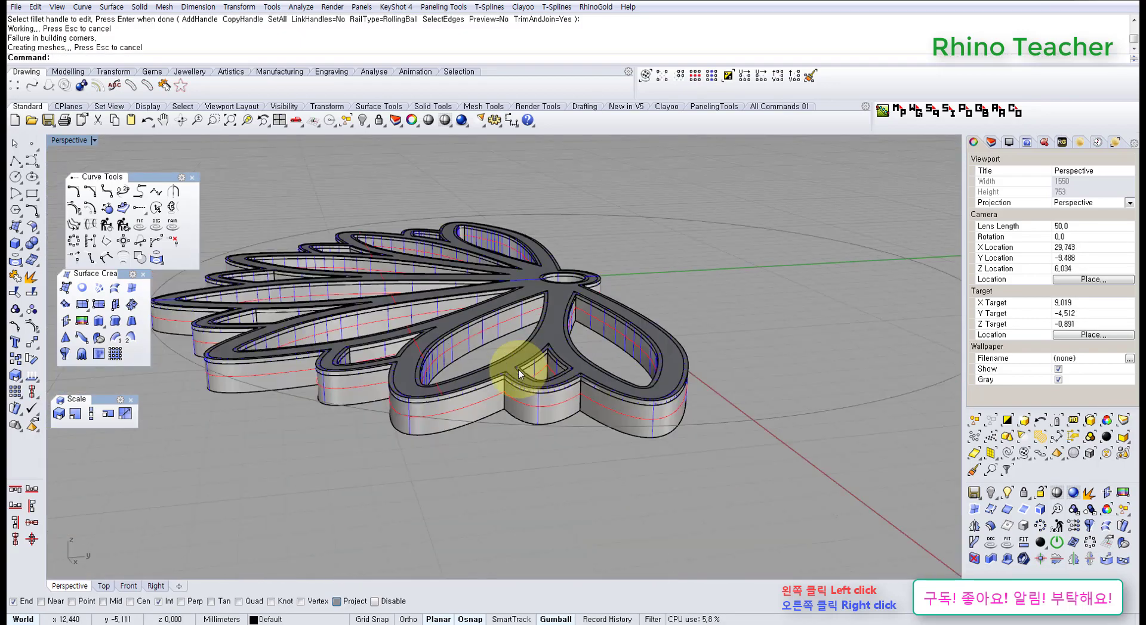
{"action": "right_click_drag", "start_coordinate": [523, 377], "coordinate": [604, 422]}
{"action": "key", "text": "ctrl+z"}
{"action": "scroll", "coordinate": [600, 422], "scroll_direction": "down", "scroll_amount": 4}
{"action": "right_click_drag", "start_coordinate": [447, 416], "coordinate": [397, 491]}
{"action": "scroll", "coordinate": [396, 503], "scroll_direction": "up", "scroll_amount": 8}
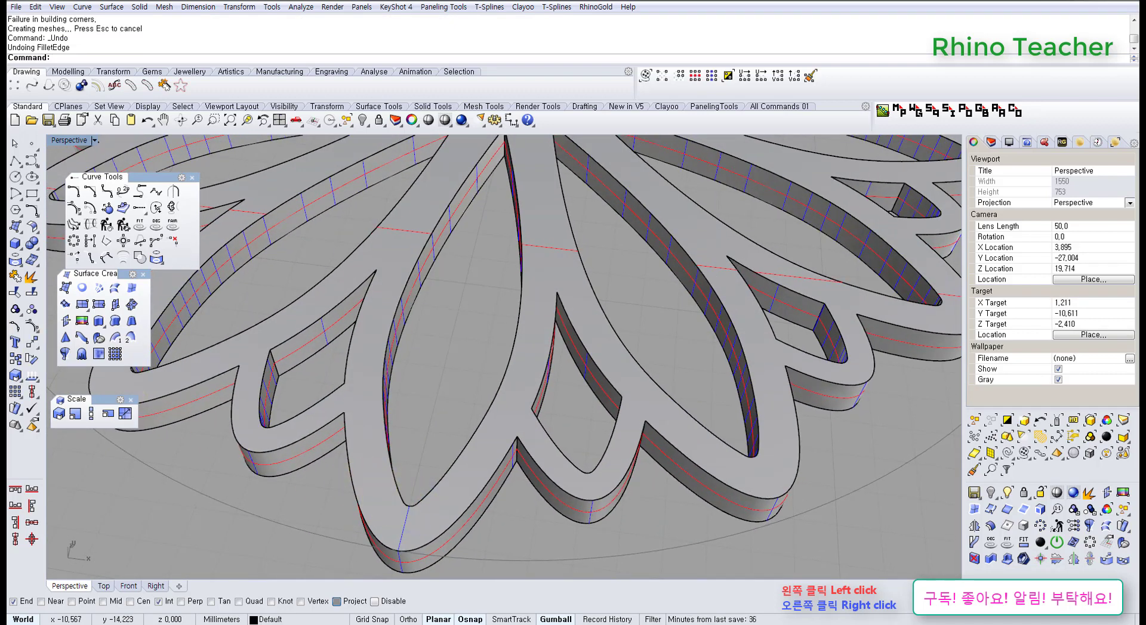
Step: Detach the Solid Tools palette so it floats in the workspace below the Scale palette
{"action": "left_click", "coordinate": [312, 531]}
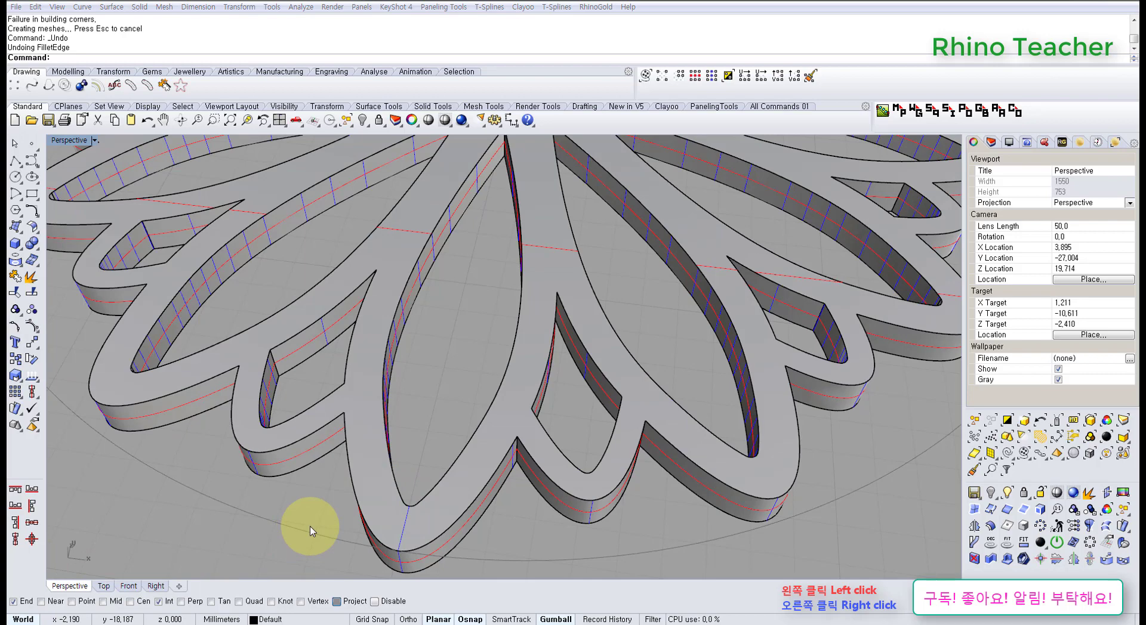
{"action": "left_click", "coordinate": [279, 516]}
{"action": "scroll", "coordinate": [299, 507], "scroll_direction": "down", "scroll_amount": 12}
{"action": "right_click_drag", "start_coordinate": [364, 506], "coordinate": [513, 481], "text": "shift"}
{"action": "right_click_drag", "start_coordinate": [475, 500], "coordinate": [501, 506]}
{"action": "scroll", "coordinate": [473, 475], "scroll_direction": "up", "scroll_amount": 10}
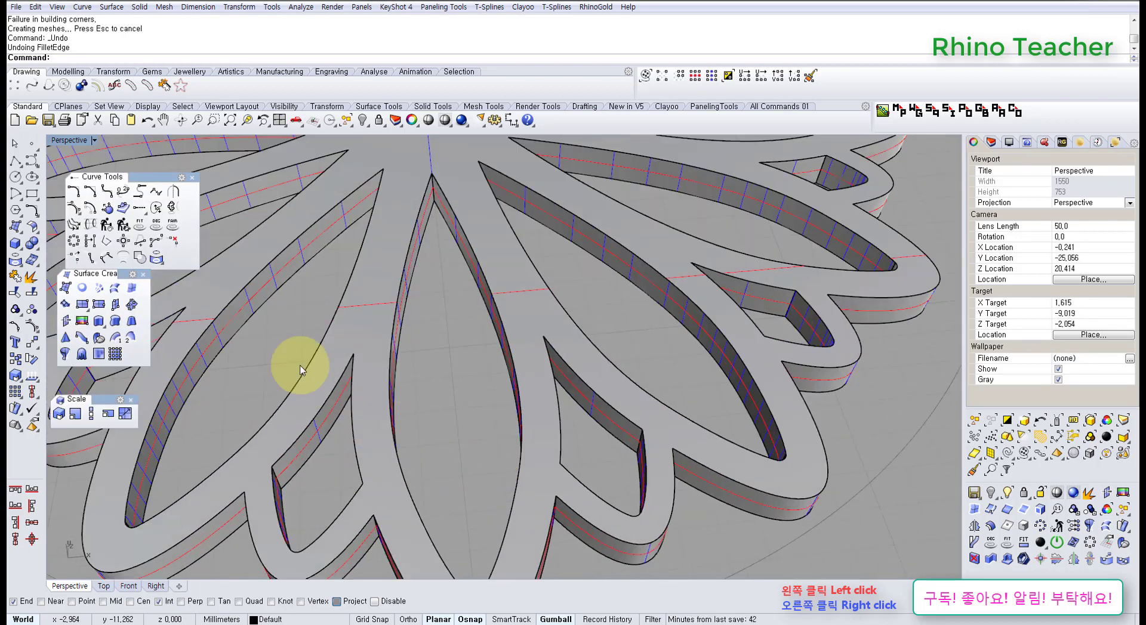
{"action": "left_click", "coordinate": [30, 243]}
{"action": "left_click_drag", "start_coordinate": [73, 241], "coordinate": [113, 443]}
Step: Try a 0.2 mm fillet on both upper edges of the lowest central petal's opening
{"action": "left_click", "coordinate": [153, 474]}
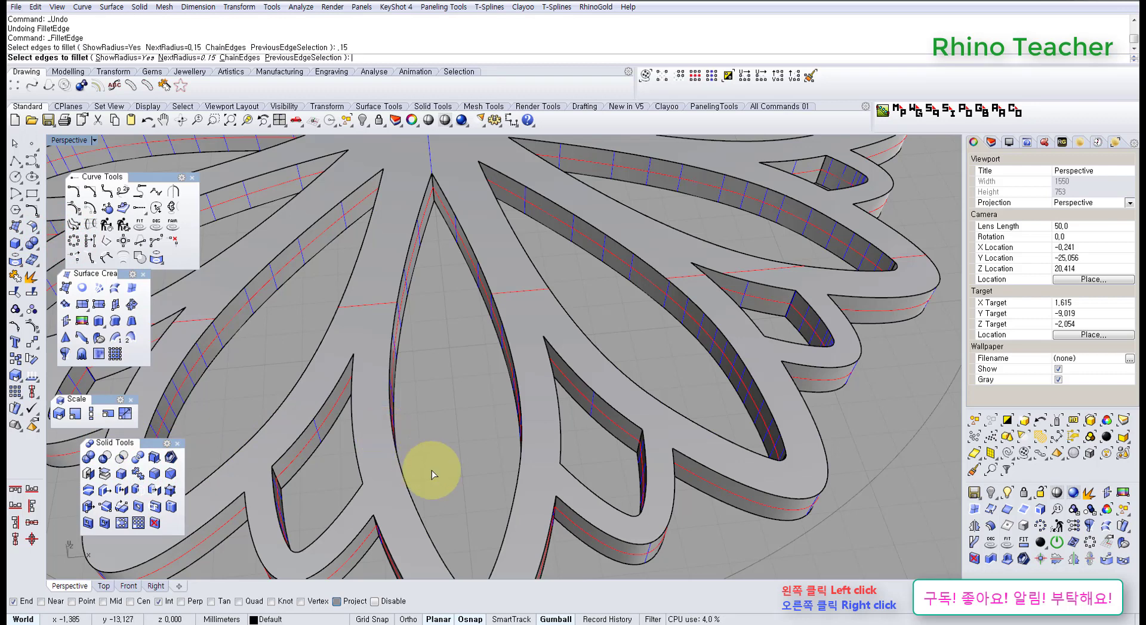
{"action": "right_click_drag", "start_coordinate": [428, 469], "coordinate": [405, 461]}
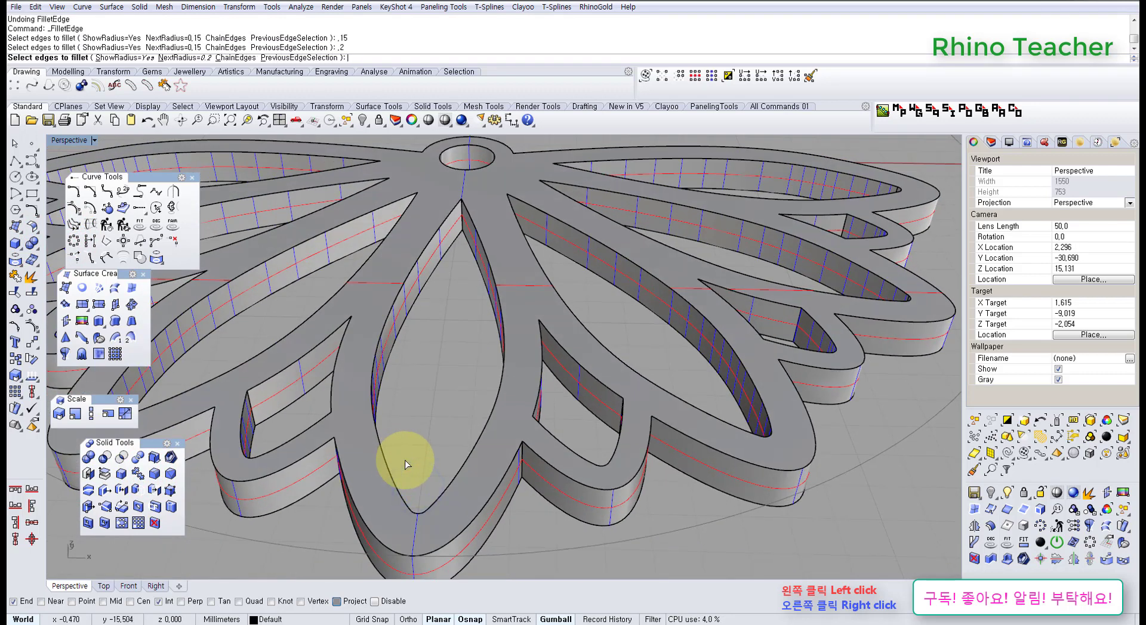
{"action": "left_click", "coordinate": [403, 492]}
{"action": "left_click", "coordinate": [442, 493]}
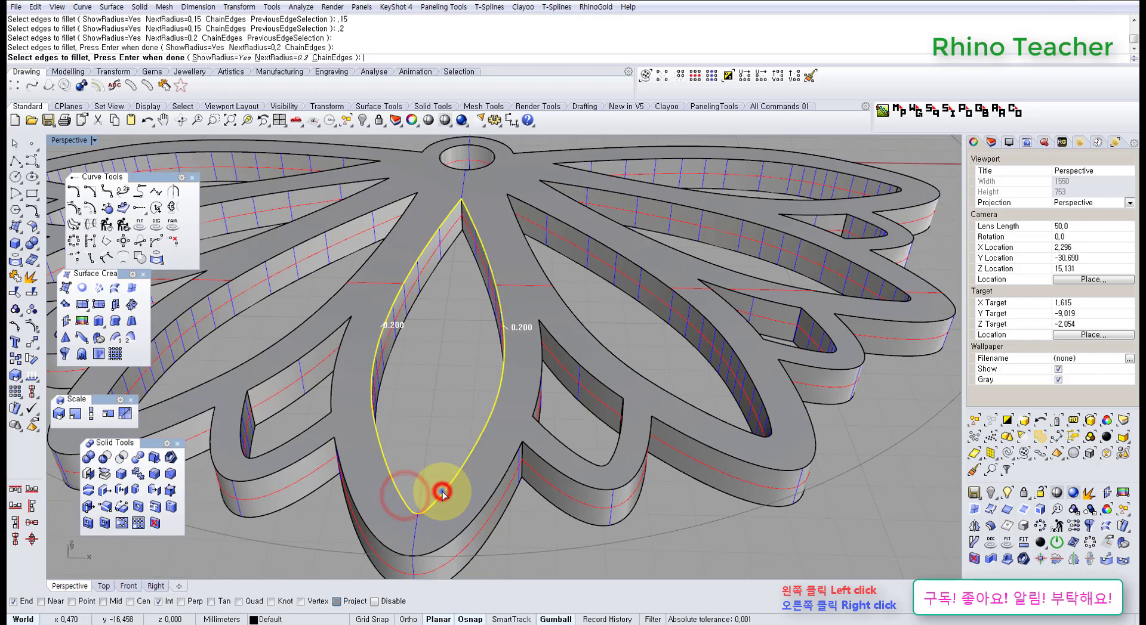
{"action": "right_click", "coordinate": [443, 492]}
{"action": "right_click", "coordinate": [442, 490]}
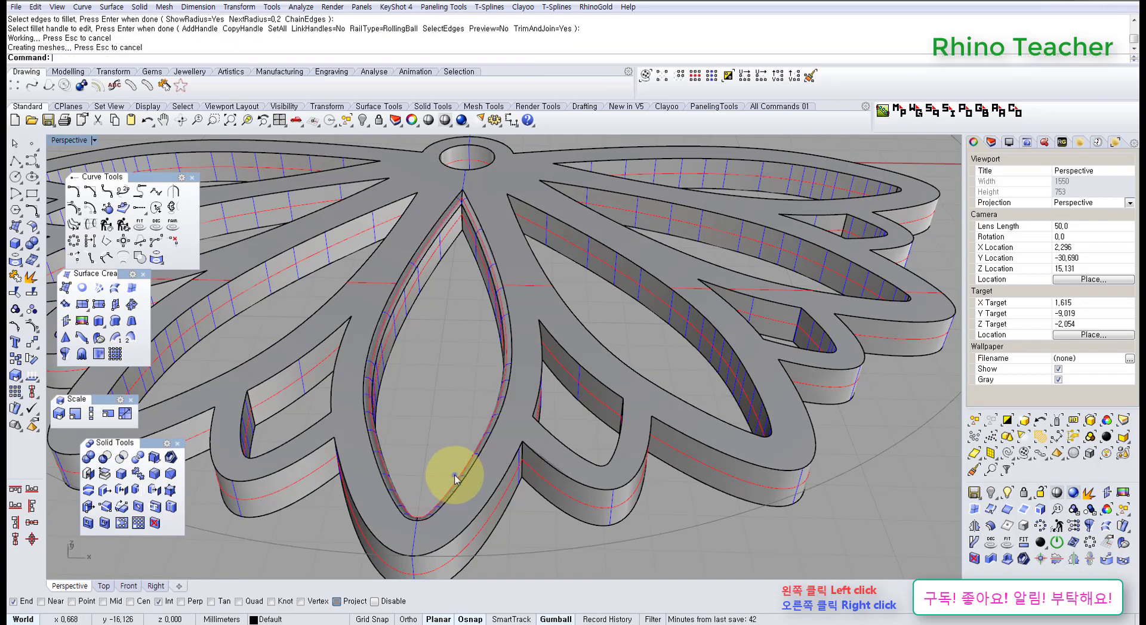
Step: Inspect the rounded central petal opening and undo its edge fillet
{"action": "right_click_drag", "start_coordinate": [455, 476], "coordinate": [430, 475]}
{"action": "scroll", "coordinate": [431, 474], "scroll_direction": "down", "scroll_amount": 5}
{"action": "right_click_drag", "start_coordinate": [474, 440], "coordinate": [501, 501]}
{"action": "scroll", "coordinate": [460, 434], "scroll_direction": "up", "scroll_amount": 5}
{"action": "mouse_move", "coordinate": [455, 423]}
{"action": "right_mouse_down"}
{"action": "mouse_move", "coordinate": [454, 356]}
{"action": "mouse_move", "coordinate": [472, 421]}
{"action": "right_mouse_up"}
{"action": "key", "text": "ctrl+z"}
Step: Fillet the upper edges of the large petal opening immediately left of the central petal with a 0.2 mm radius, working in the Top view
{"action": "key", "text": "ctrl+F1"}
{"action": "scroll", "coordinate": [493, 382], "scroll_direction": "up", "scroll_amount": 4}
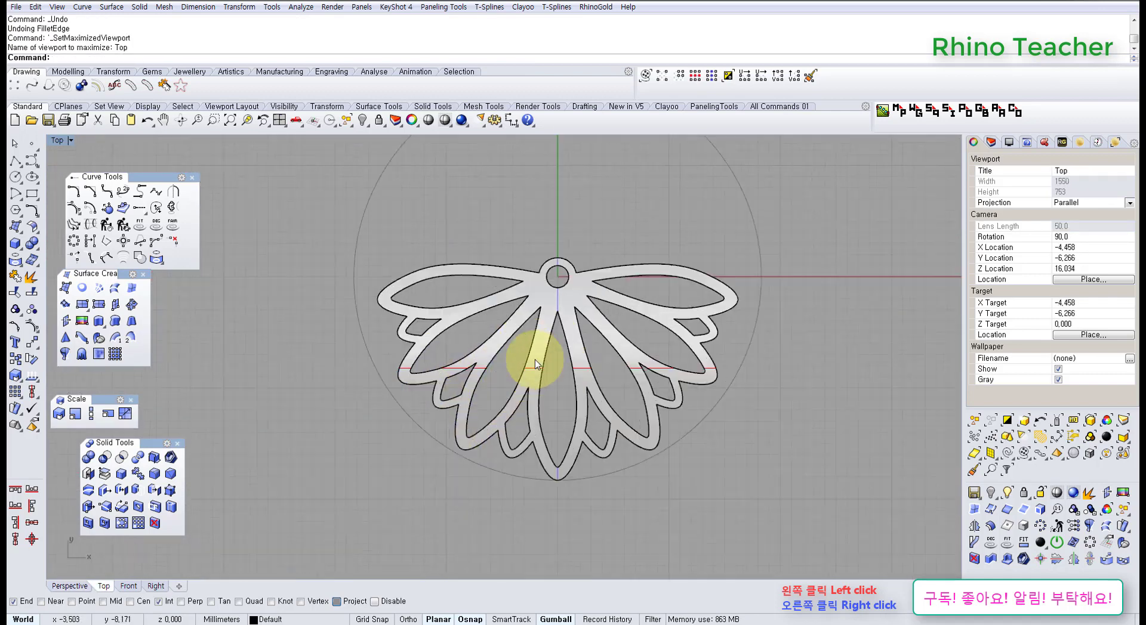
{"action": "scroll", "coordinate": [535, 364], "scroll_direction": "up", "scroll_amount": 10}
{"action": "right_click_drag", "start_coordinate": [533, 375], "coordinate": [438, 306]}
{"action": "left_click", "coordinate": [154, 475]}
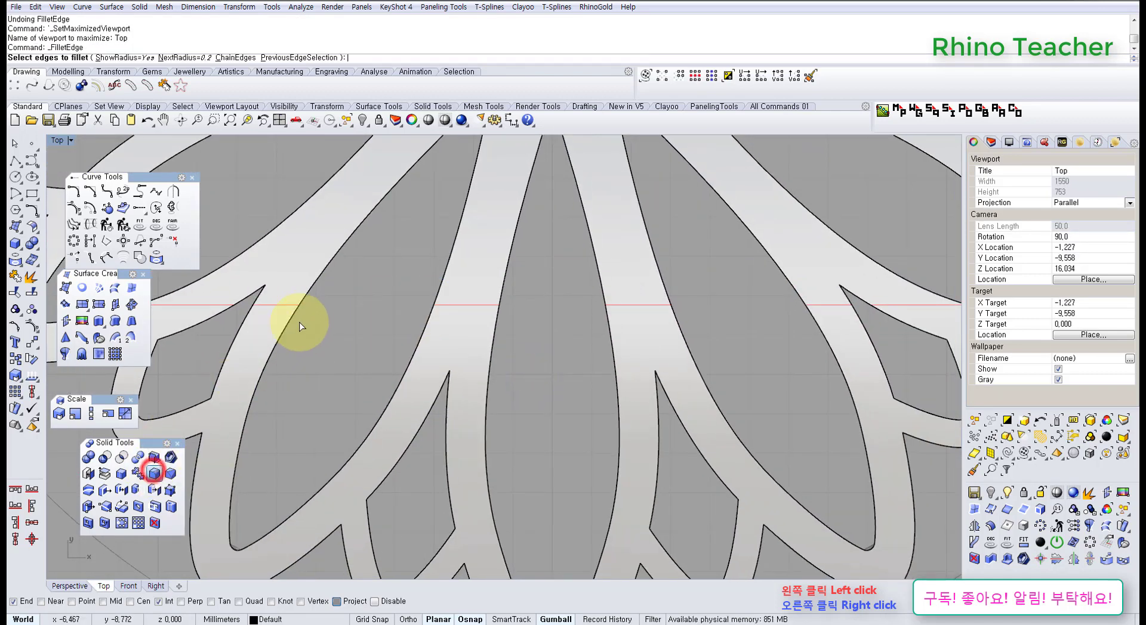
{"action": "left_click_drag", "start_coordinate": [296, 290], "coordinate": [294, 289]}
{"action": "scroll", "coordinate": [337, 300], "scroll_direction": "down", "scroll_amount": 2}
{"action": "right_click_drag", "start_coordinate": [393, 338], "coordinate": [406, 367]}
{"action": "left_click_drag", "start_coordinate": [469, 313], "coordinate": [426, 299]}
{"action": "right_click", "coordinate": [426, 299]}
{"action": "right_click", "coordinate": [425, 299]}
{"action": "right_click", "coordinate": [425, 299]}
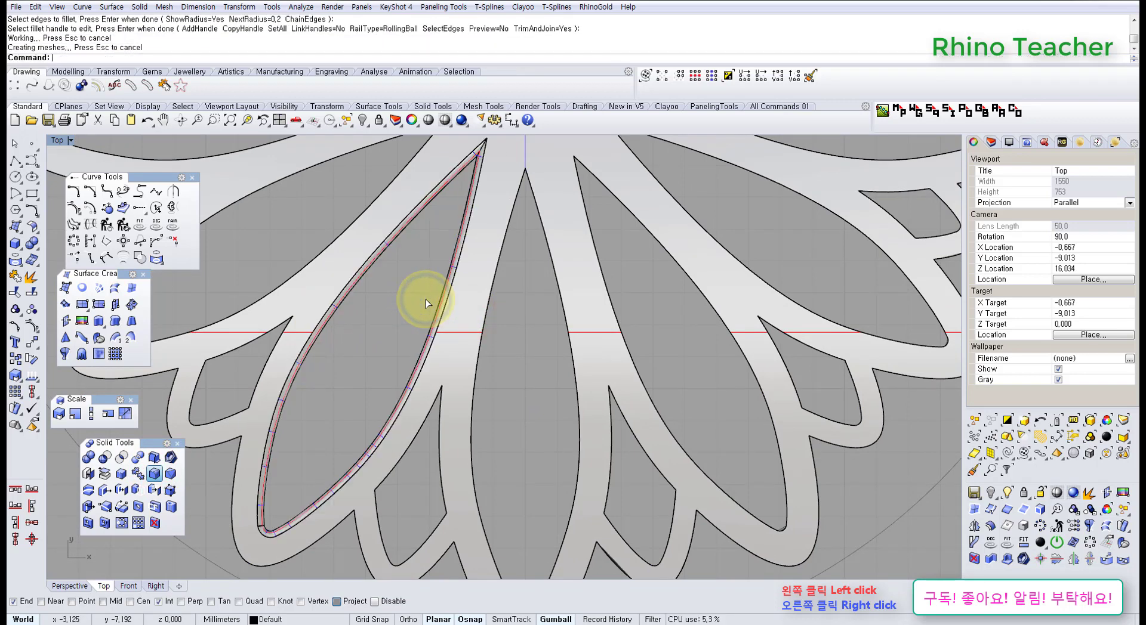
Step: Fillet both upper edges of the central petal's opening with a 0.2 mm radius
{"action": "right_click", "coordinate": [497, 327]}
{"action": "left_click_drag", "start_coordinate": [488, 346], "coordinate": [469, 345]}
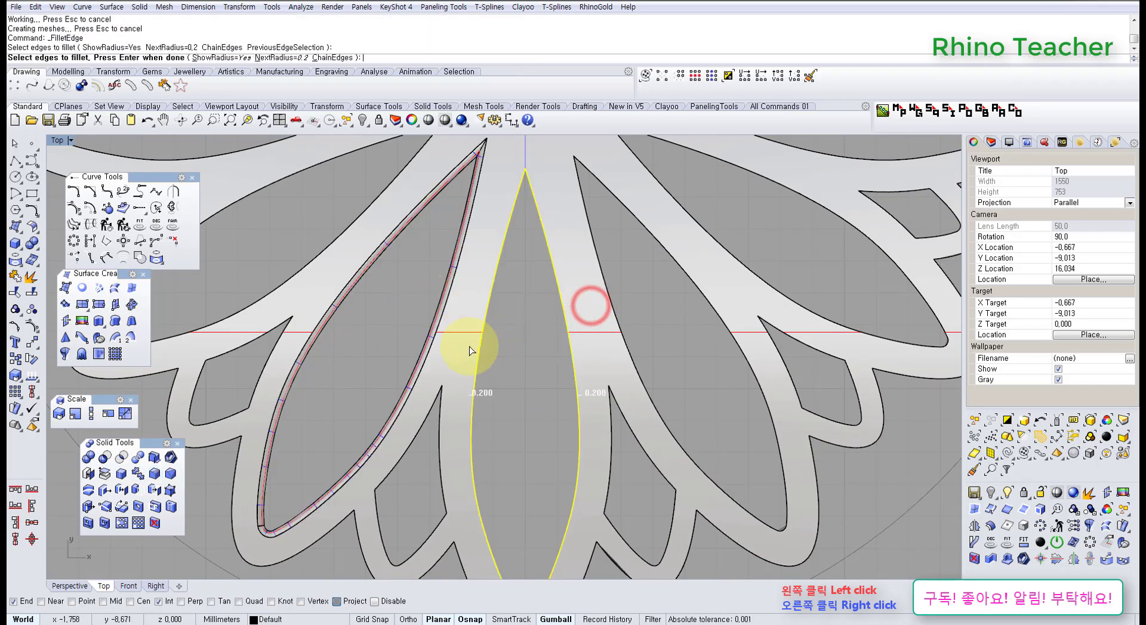
{"action": "right_click", "coordinate": [468, 345]}
{"action": "right_click", "coordinate": [472, 345]}
Step: Fillet the upper edges of the second large petal opening left of the centre with a 0.2 mm radius
{"action": "scroll", "coordinate": [507, 352], "scroll_direction": "down", "scroll_amount": 5}
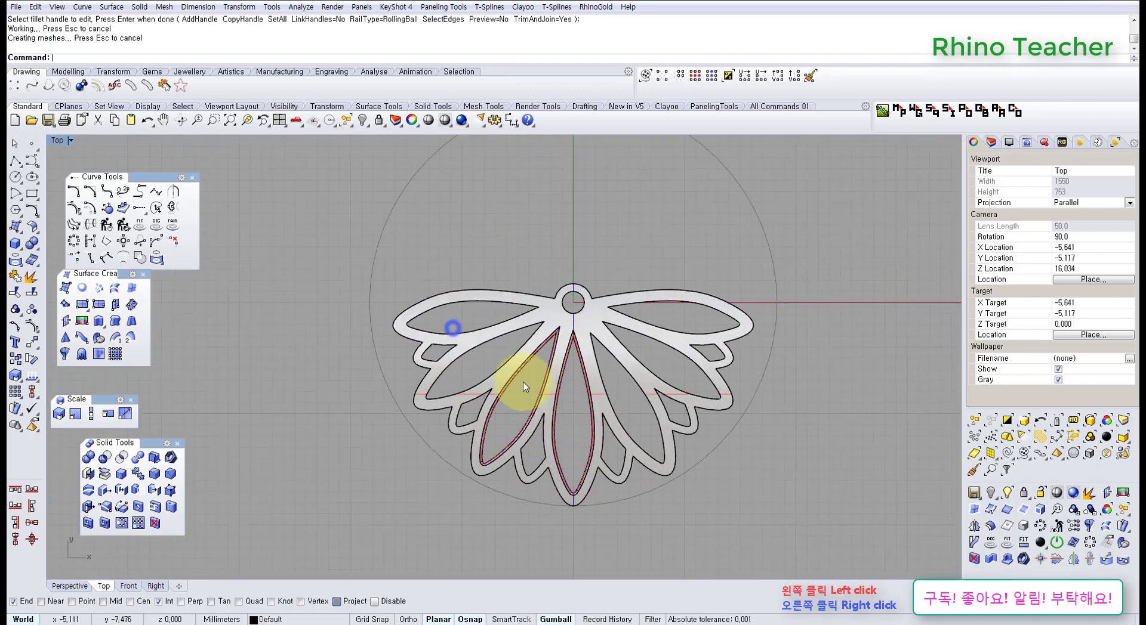
{"action": "right_click", "coordinate": [503, 358]}
{"action": "scroll", "coordinate": [503, 358], "scroll_direction": "up", "scroll_amount": 5}
{"action": "left_click_drag", "start_coordinate": [452, 302], "coordinate": [448, 299]}
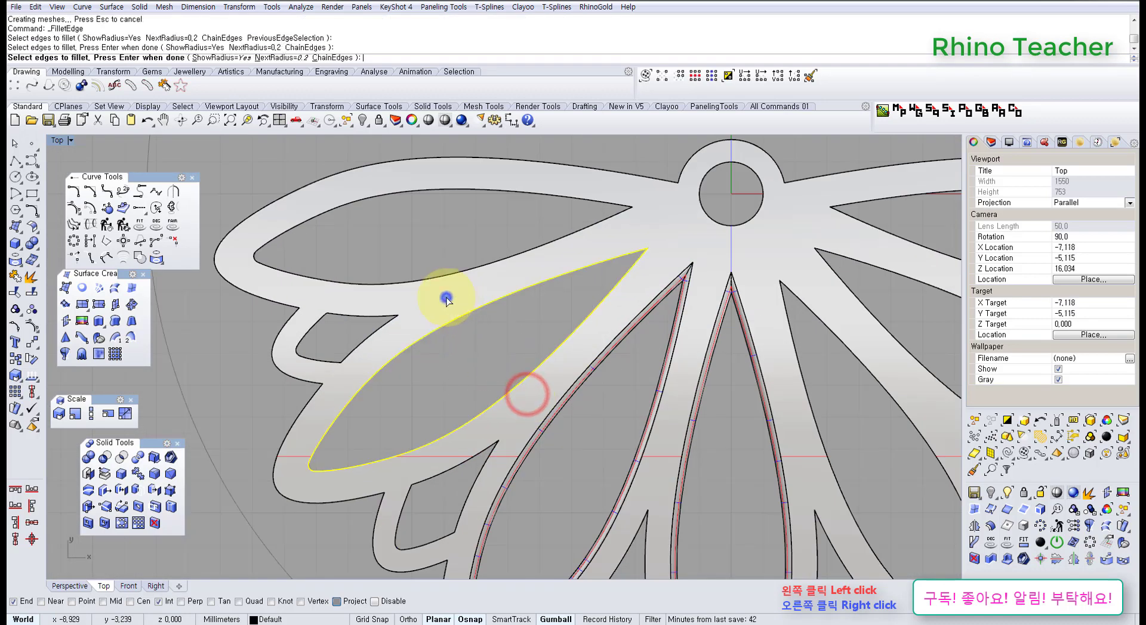
{"action": "right_click", "coordinate": [449, 299]}
{"action": "right_click", "coordinate": [448, 299]}
Step: Fillet the upper edges of the uppermost left petal's opening with a 0.2 mm radius
{"action": "right_click_drag", "start_coordinate": [448, 300], "coordinate": [450, 348]}
{"action": "left_click_drag", "start_coordinate": [439, 232], "coordinate": [432, 241]}
{"action": "right_click", "coordinate": [431, 238]}
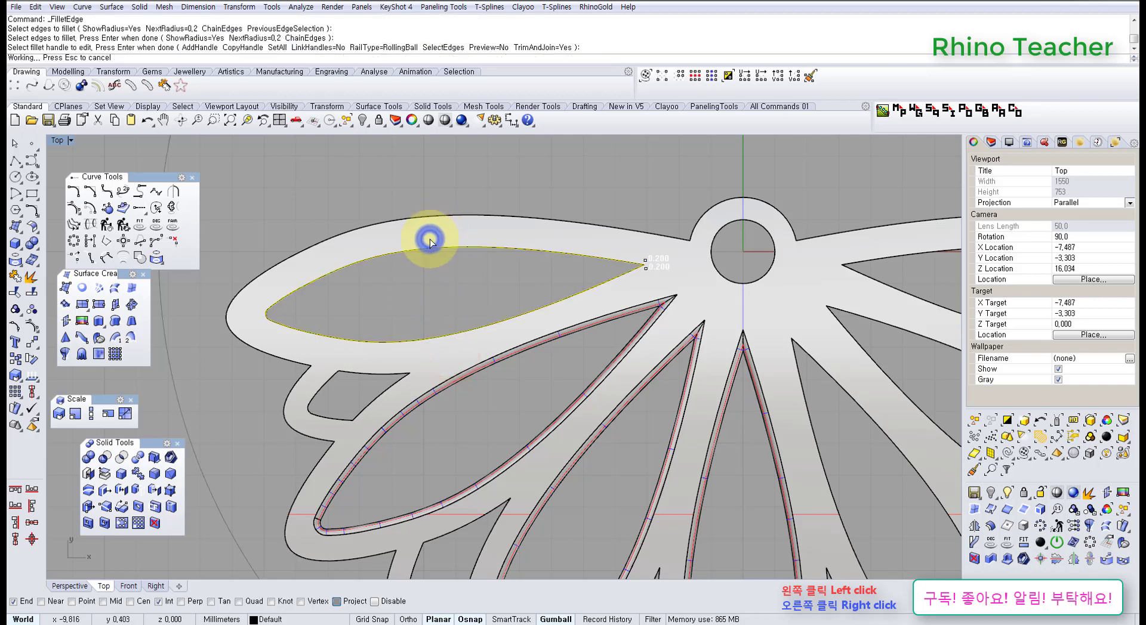
{"action": "right_click", "coordinate": [431, 238]}
{"action": "scroll", "coordinate": [447, 312], "scroll_direction": "down", "scroll_amount": 4}
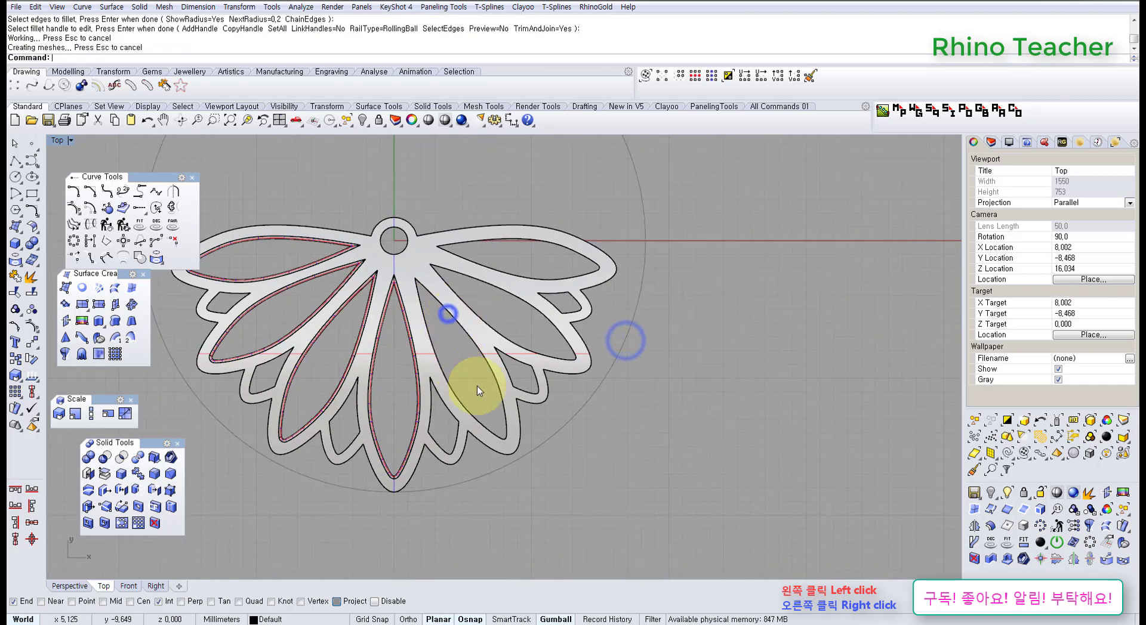
Step: Fillet the edges of the large petal opening immediately right of the central petal with a 0.2 mm radius
{"action": "scroll", "coordinate": [478, 385], "scroll_direction": "up", "scroll_amount": 4}
{"action": "right_click", "coordinate": [499, 303]}
{"action": "left_click_drag", "start_coordinate": [414, 323], "coordinate": [385, 327]}
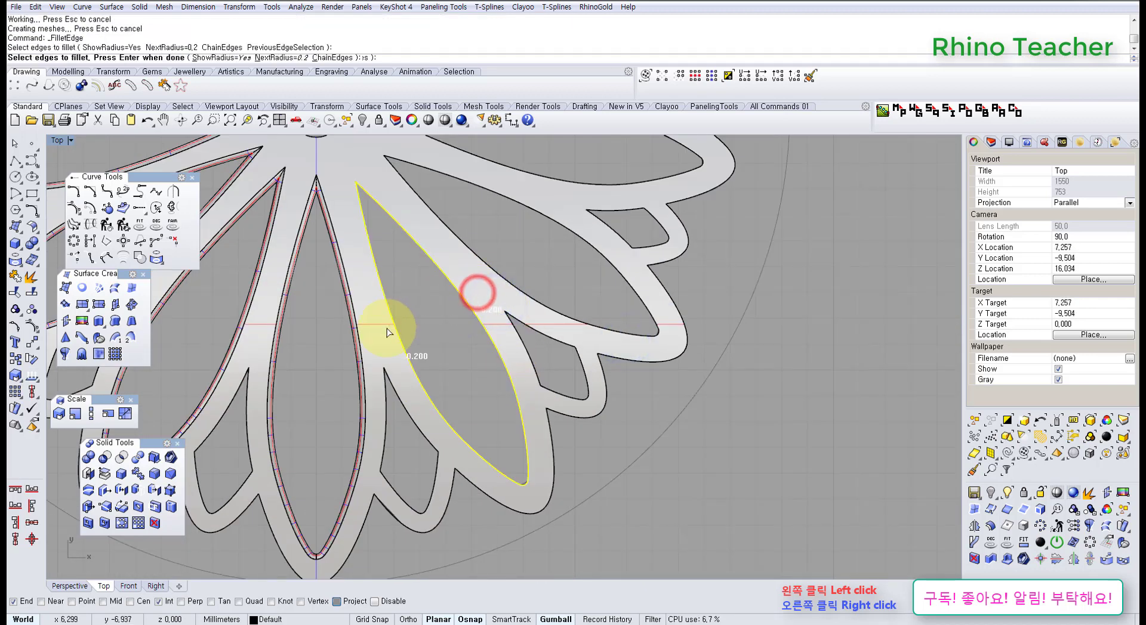
{"action": "right_click", "coordinate": [385, 327]}
{"action": "right_click", "coordinate": [388, 327]}
Step: Fillet the edges of the second large petal opening right of the centre with a 0.2 mm radius
{"action": "scroll", "coordinate": [418, 320], "scroll_direction": "down", "scroll_amount": 1}
{"action": "scroll", "coordinate": [417, 316], "scroll_direction": "down", "scroll_amount": 4}
{"action": "right_click_drag", "start_coordinate": [424, 317], "coordinate": [441, 360]}
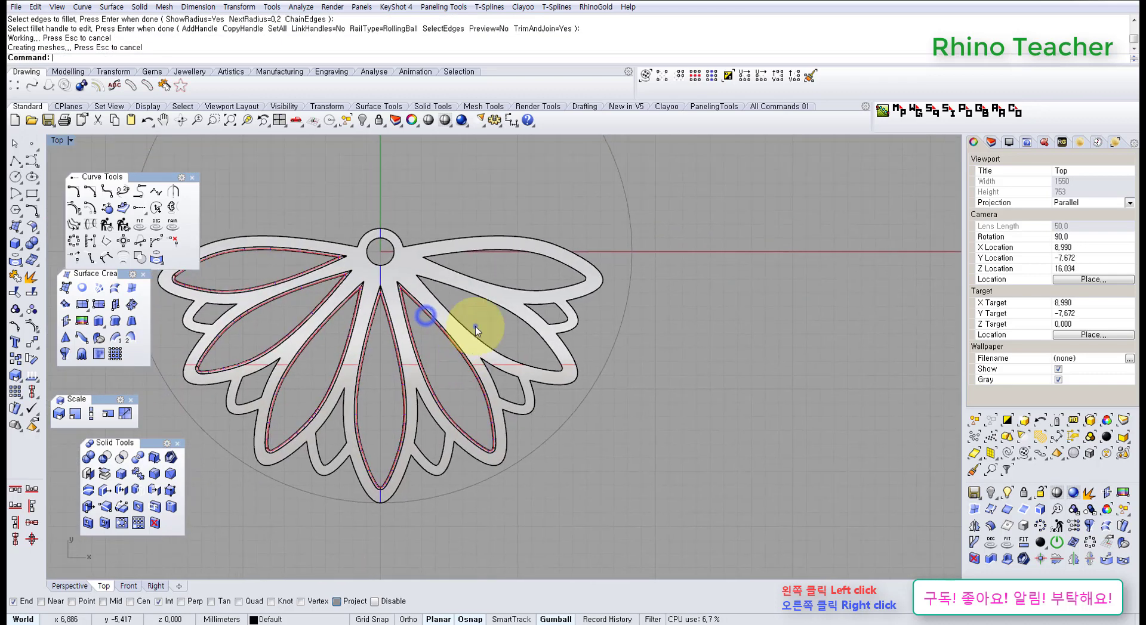
{"action": "right_click", "coordinate": [475, 326]}
{"action": "scroll", "coordinate": [478, 309], "scroll_direction": "up", "scroll_amount": 6}
{"action": "left_click_drag", "start_coordinate": [442, 362], "coordinate": [445, 359]}
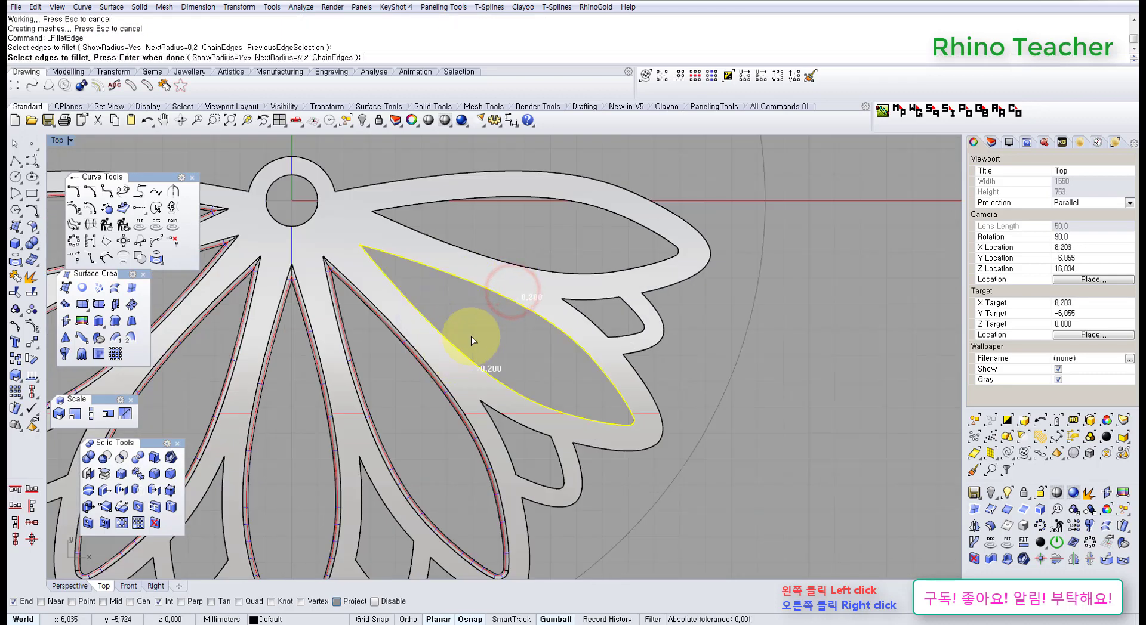
{"action": "right_click", "coordinate": [471, 335]}
Step: Fillet the edges of the uppermost right petal's opening with a 0.2 mm radius
{"action": "right_click_drag", "start_coordinate": [499, 263], "coordinate": [494, 332]}
{"action": "right_click", "coordinate": [492, 289]}
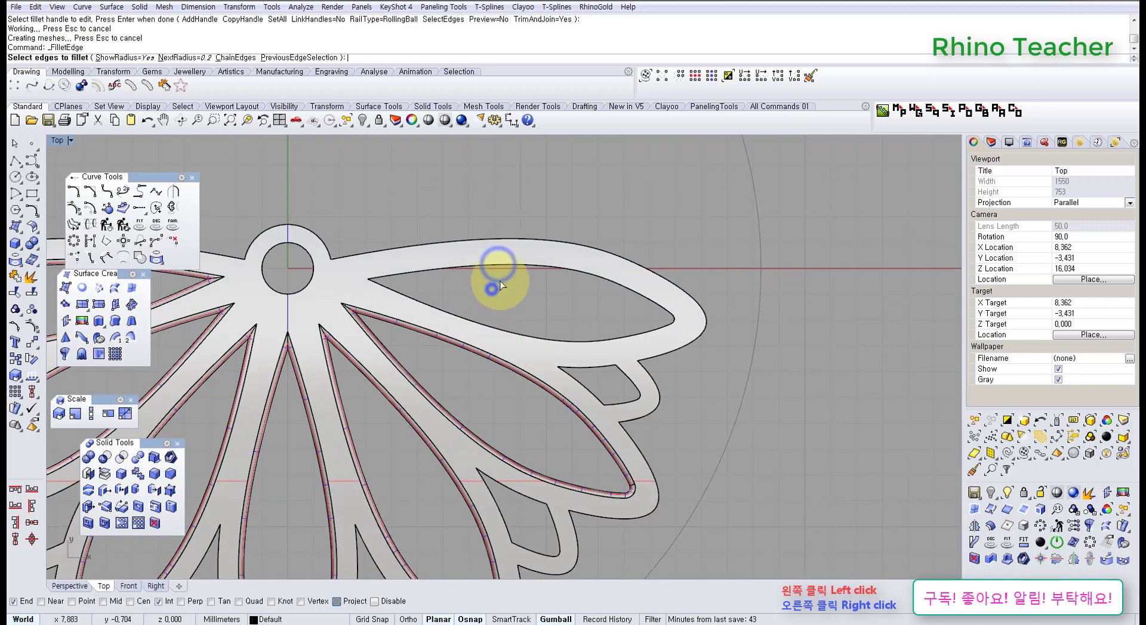
{"action": "right_click", "coordinate": [465, 326]}
{"action": "right_click", "coordinate": [466, 322]}
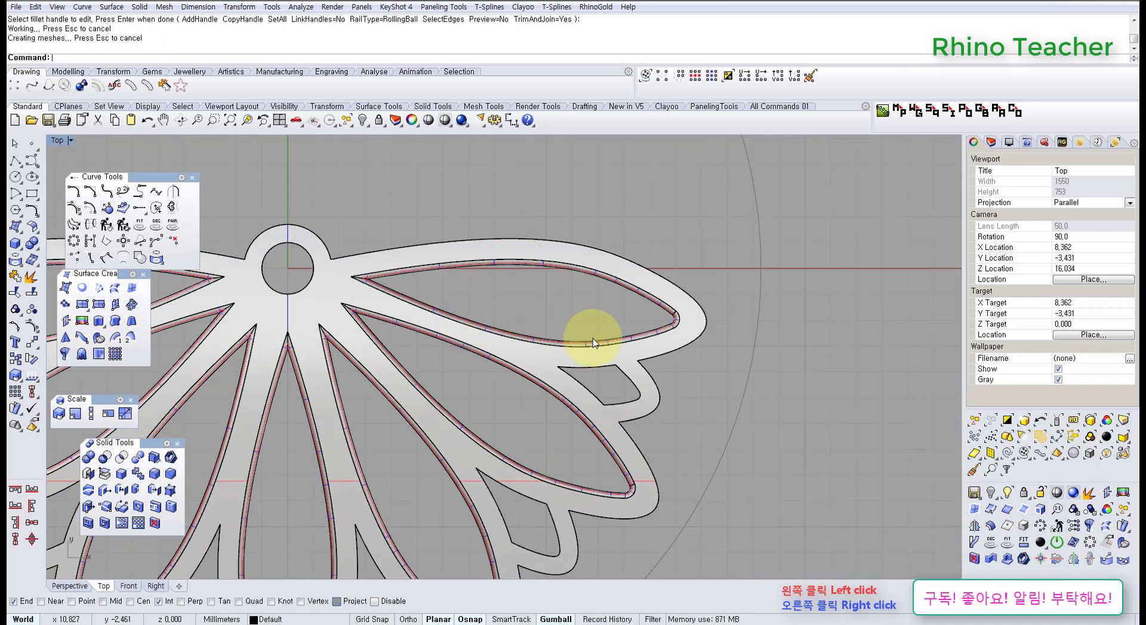
Step: Try to fillet all edges of the small opening just left of the central petal at 0.2 mm, and undo it
{"action": "scroll", "coordinate": [594, 341], "scroll_direction": "down", "scroll_amount": 4}
{"action": "right_click_drag", "start_coordinate": [583, 402], "coordinate": [709, 309]}
{"action": "scroll", "coordinate": [414, 442], "scroll_direction": "up", "scroll_amount": 2}
{"action": "scroll", "coordinate": [393, 460], "scroll_direction": "up", "scroll_amount": 2}
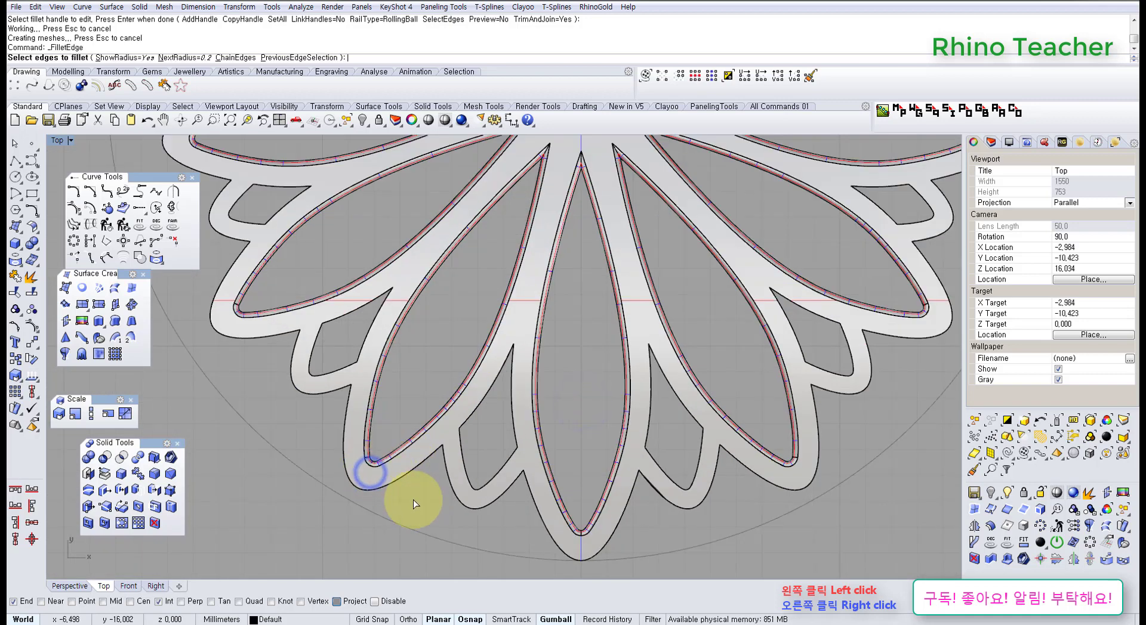
{"action": "scroll", "coordinate": [474, 406], "scroll_direction": "up", "scroll_amount": 5}
{"action": "left_click", "coordinate": [486, 422]}
{"action": "right_click_drag", "start_coordinate": [508, 435], "coordinate": [485, 376]}
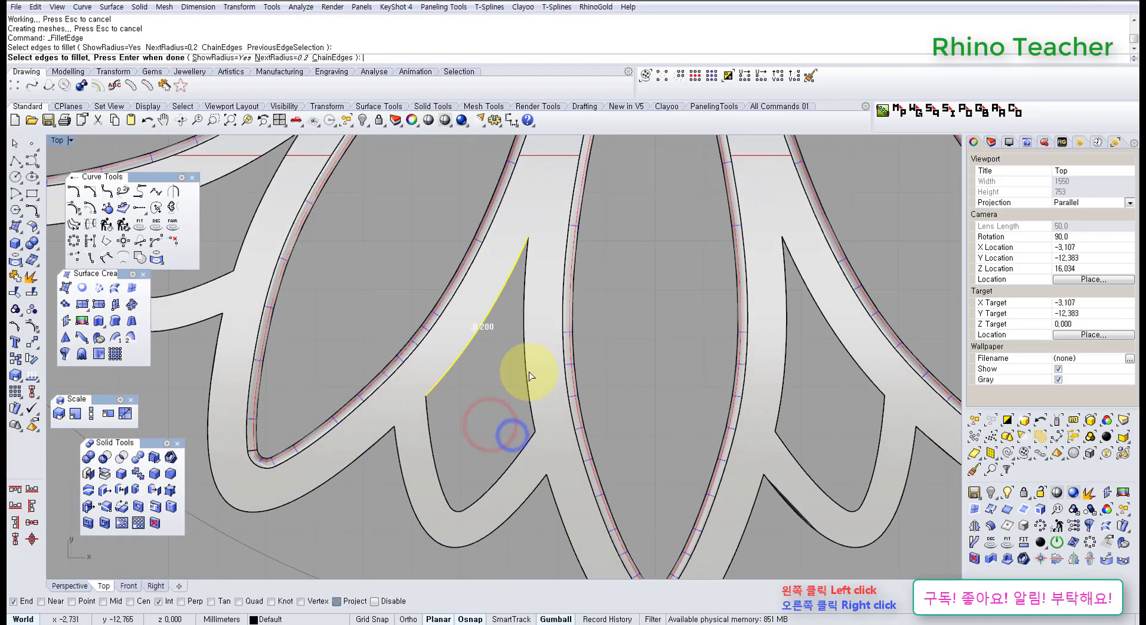
{"action": "left_click", "coordinate": [529, 372]}
{"action": "right_click", "coordinate": [463, 441]}
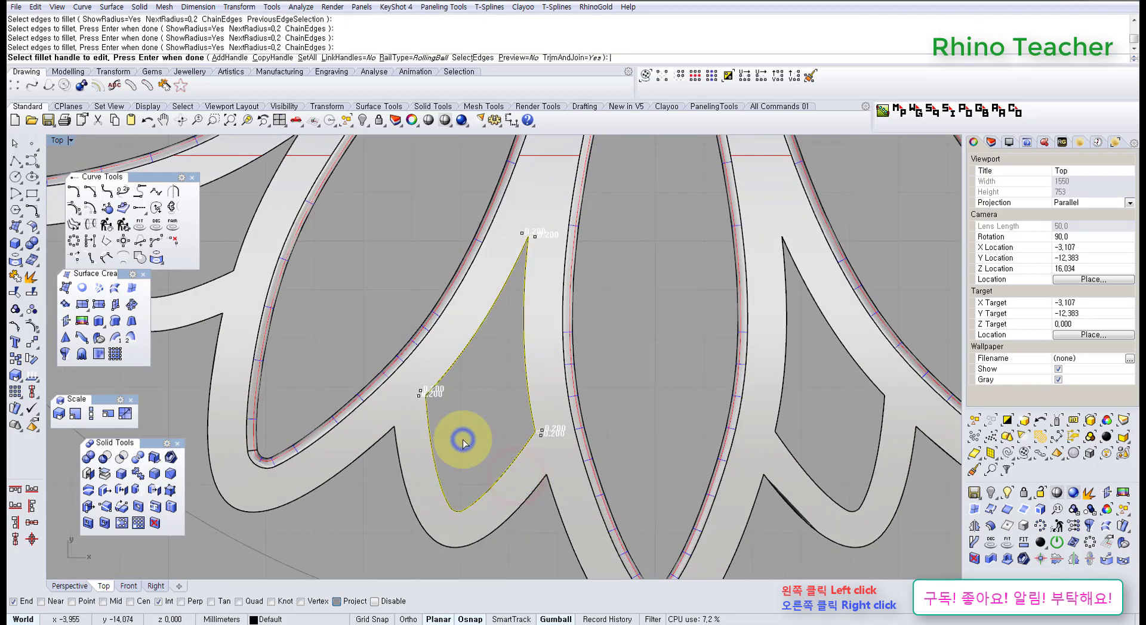
{"action": "right_click", "coordinate": [463, 442]}
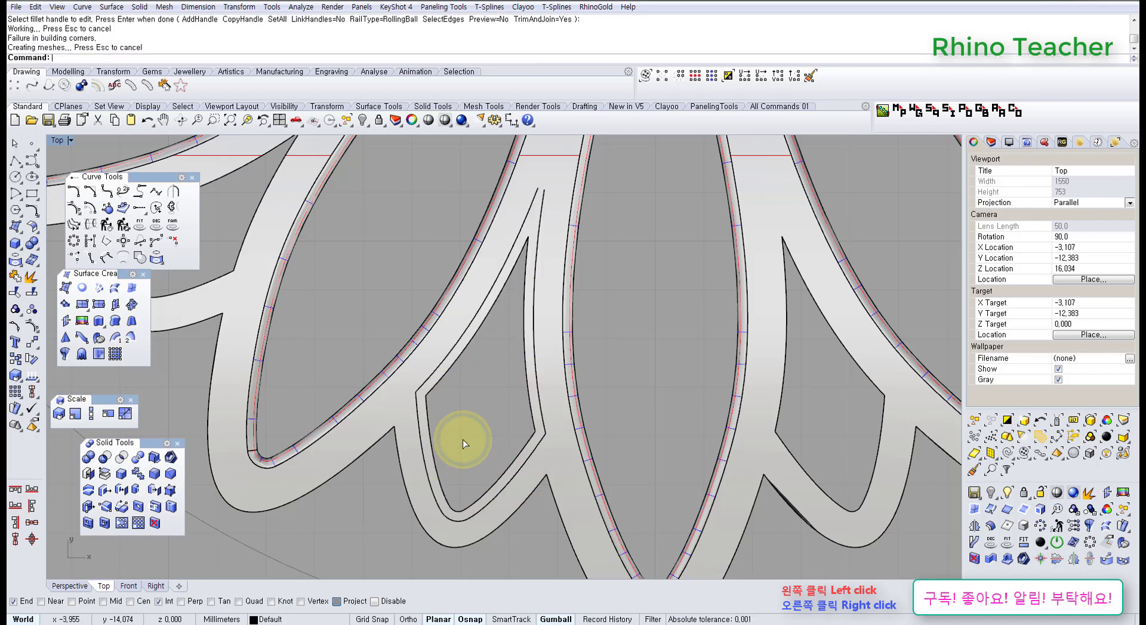
{"action": "key", "text": "ctrl+z"}
{"action": "scroll", "coordinate": [478, 433], "scroll_direction": "down", "scroll_amount": 4}
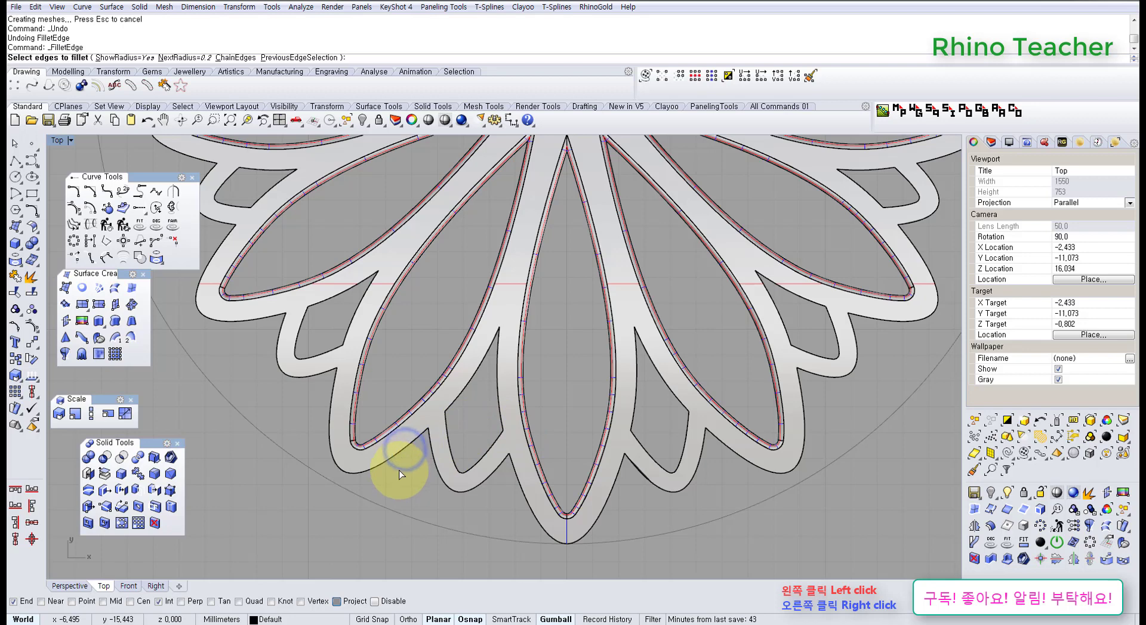
{"action": "left_click", "coordinate": [381, 458]}
{"action": "left_click_drag", "start_coordinate": [495, 506], "coordinate": [458, 489]}
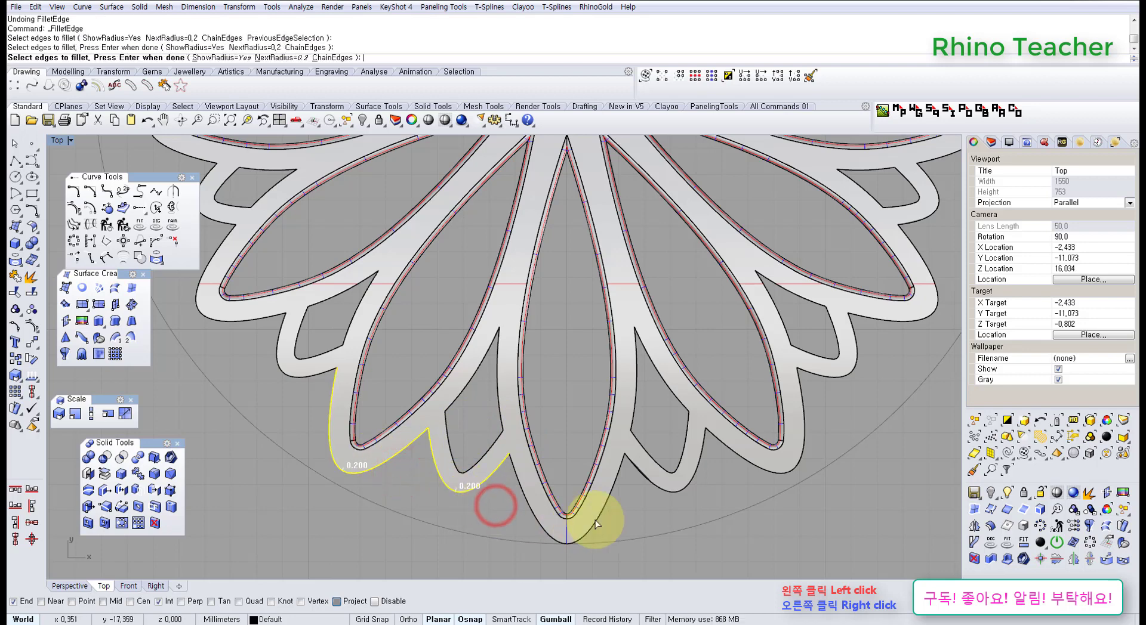
{"action": "right_click_drag", "start_coordinate": [595, 520], "coordinate": [511, 454]}
{"action": "left_click_drag", "start_coordinate": [525, 504], "coordinate": [464, 474]}
{"action": "left_click", "coordinate": [625, 443]}
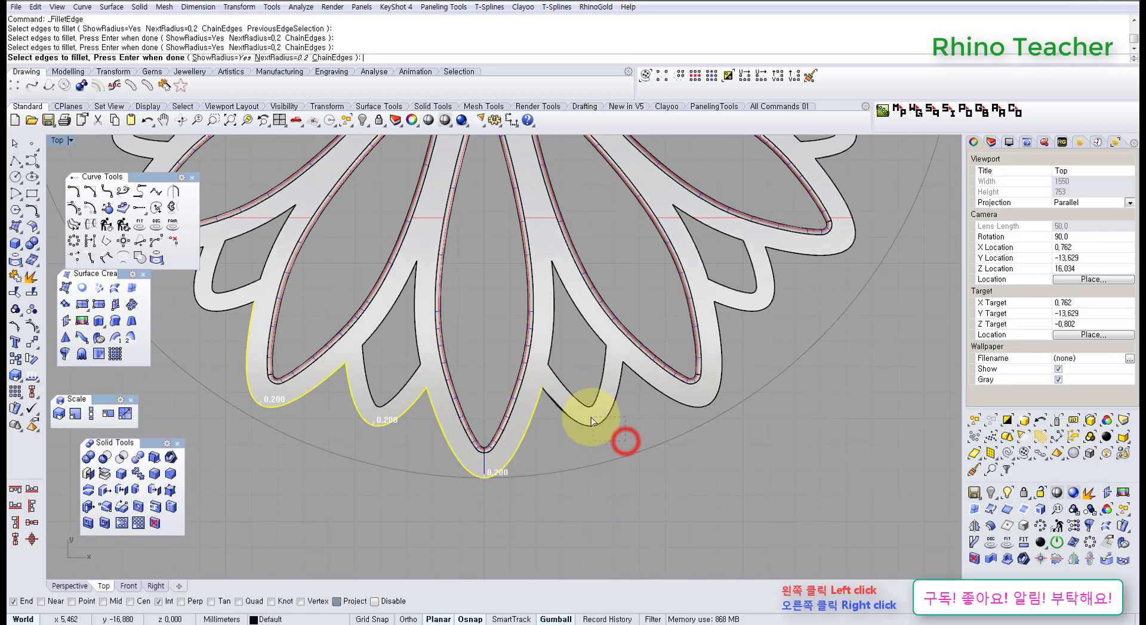
{"action": "scroll", "coordinate": [579, 410], "scroll_direction": "up", "scroll_amount": 5}
{"action": "scroll", "coordinate": [625, 412], "scroll_direction": "down", "scroll_amount": 4}
{"action": "right_click_drag", "start_coordinate": [755, 414], "coordinate": [577, 447]}
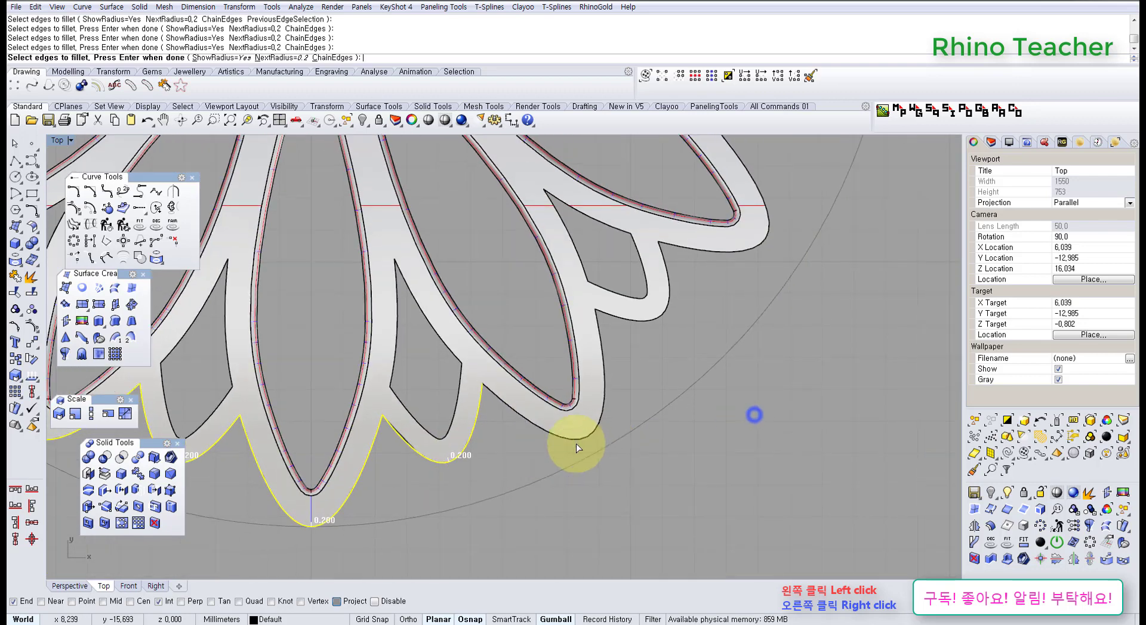
{"action": "left_click_drag", "start_coordinate": [591, 429], "coordinate": [590, 430]}
{"action": "right_click_drag", "start_coordinate": [668, 368], "coordinate": [620, 444]}
{"action": "left_click_drag", "start_coordinate": [647, 406], "coordinate": [617, 383]}
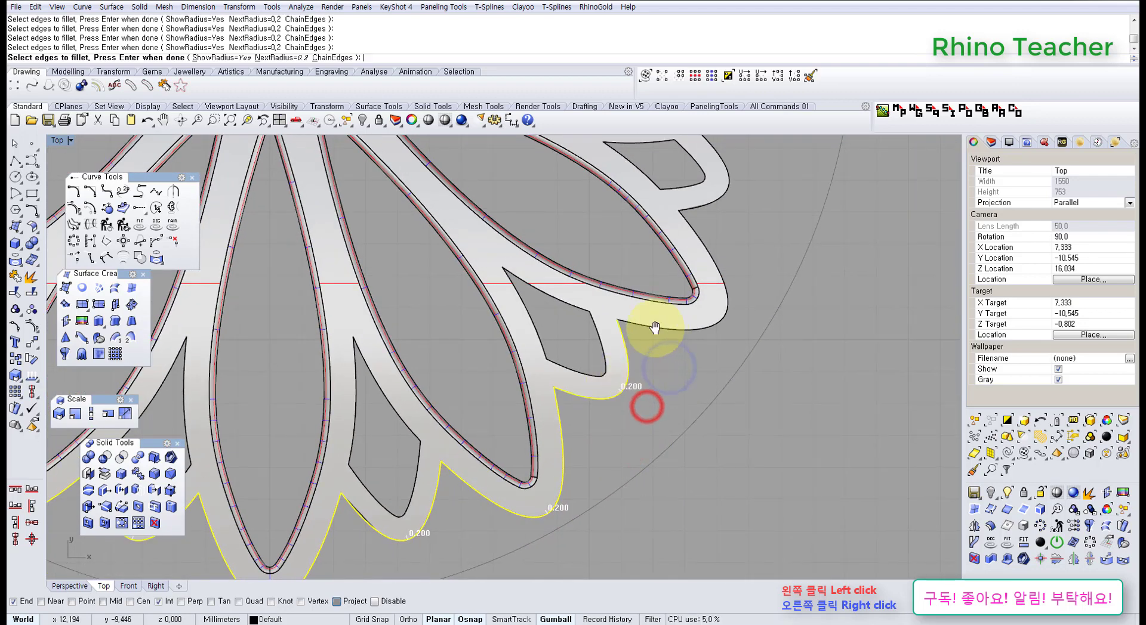
{"action": "right_click_drag", "start_coordinate": [655, 328], "coordinate": [602, 398]}
{"action": "scroll", "coordinate": [651, 385], "scroll_direction": "down", "scroll_amount": 4}
{"action": "left_click", "coordinate": [659, 368]}
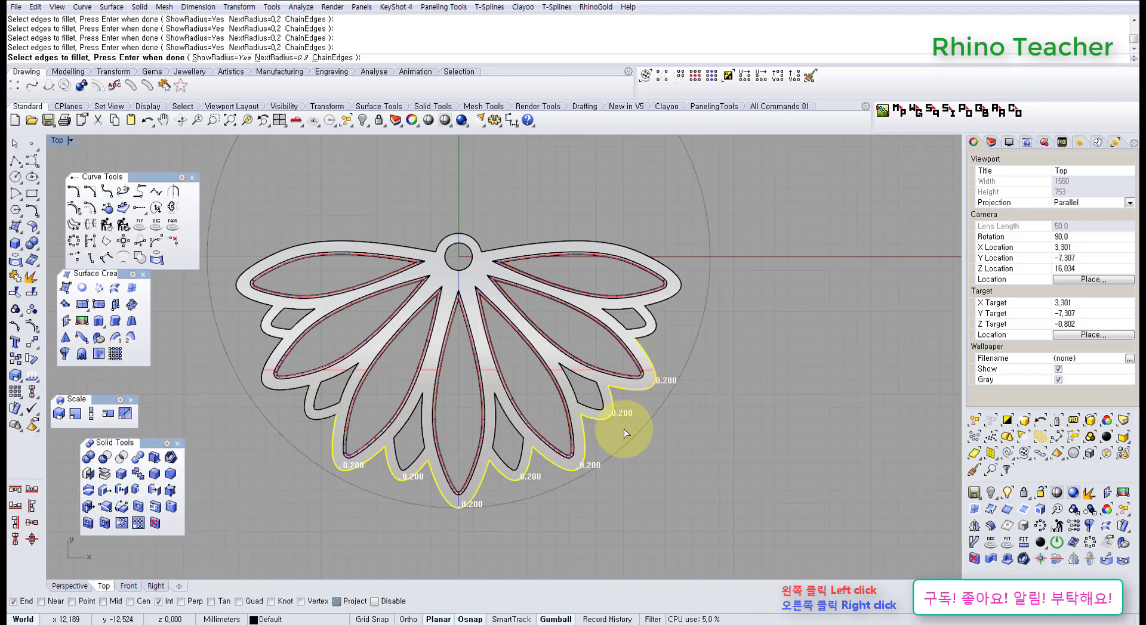
Step: Draw a vertical line about 23.6 mm long downward from the origin and shift it up so it crosses the whole flower
{"action": "left_click", "coordinate": [21, 167]}
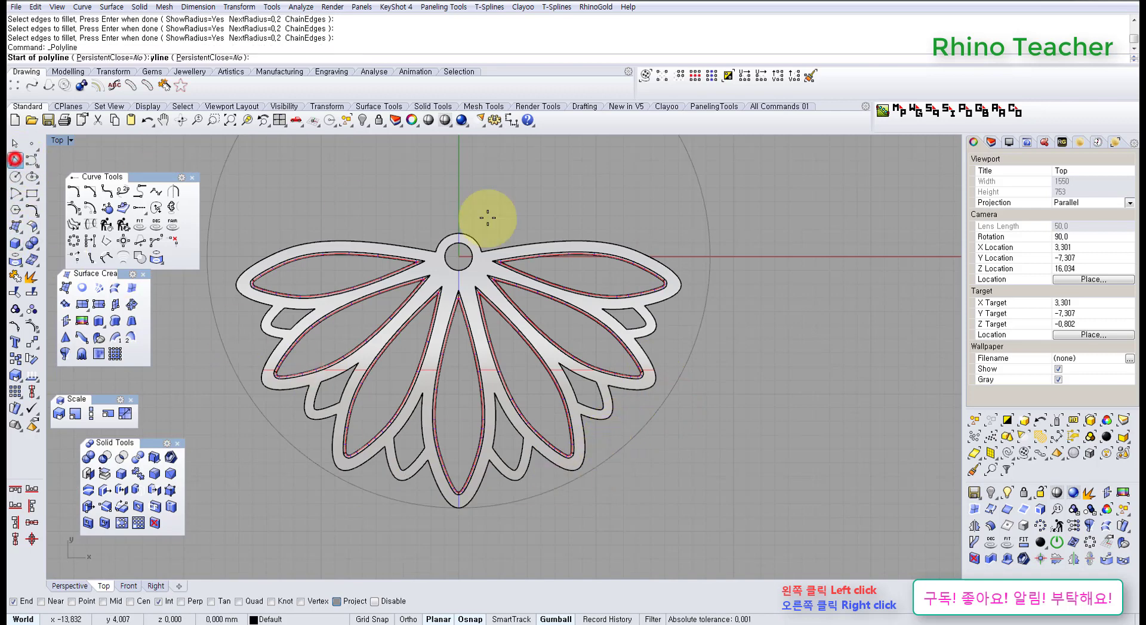
{"action": "type", "text": "0"}
{"action": "key", "text": "Return"}
{"action": "scroll", "coordinate": [484, 322], "scroll_direction": "down", "scroll_amount": 1}
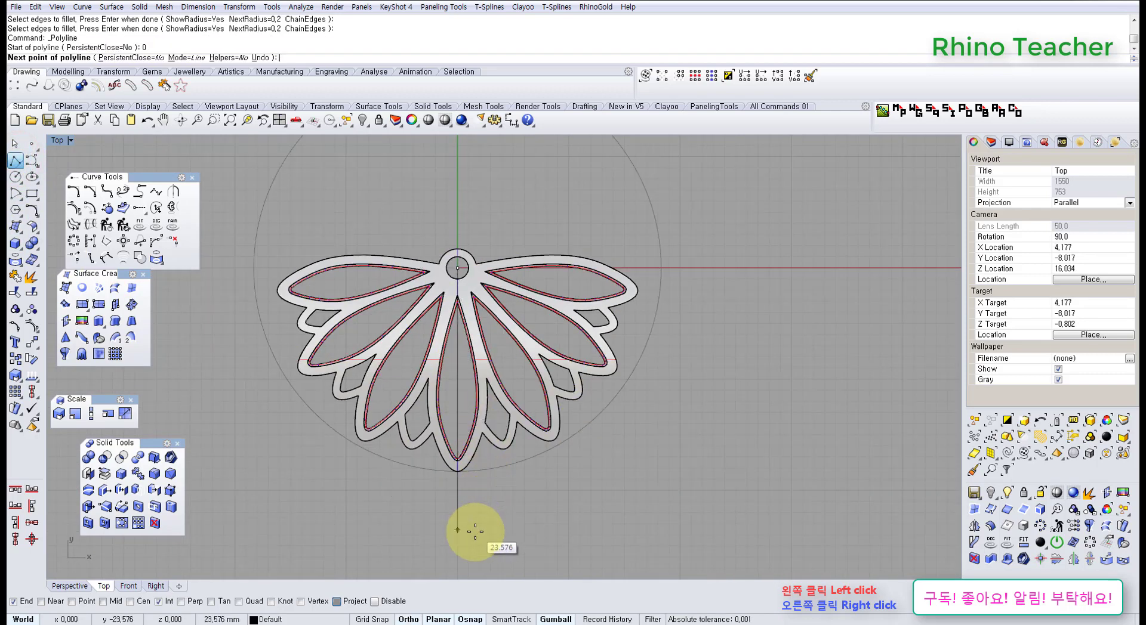
{"action": "left_click", "coordinate": [471, 532]}
{"action": "right_click", "coordinate": [475, 532]}
{"action": "left_click", "coordinate": [478, 440]}
{"action": "left_click_drag", "start_coordinate": [458, 361], "coordinate": [458, 333]}
Step: Split the flower solid with the vertical centre line and delete its right half
{"action": "left_click_drag", "start_coordinate": [686, 421], "coordinate": [468, 294]}
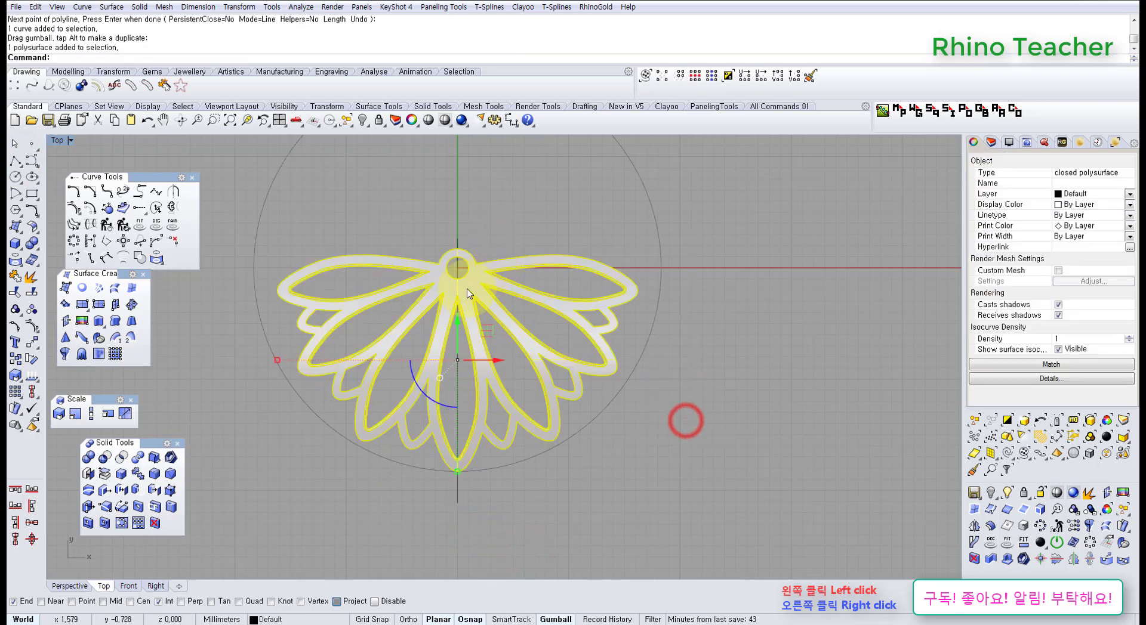
{"action": "left_click", "coordinate": [35, 294]}
{"action": "left_click_drag", "start_coordinate": [519, 519], "coordinate": [384, 493]}
{"action": "right_click", "coordinate": [386, 490]}
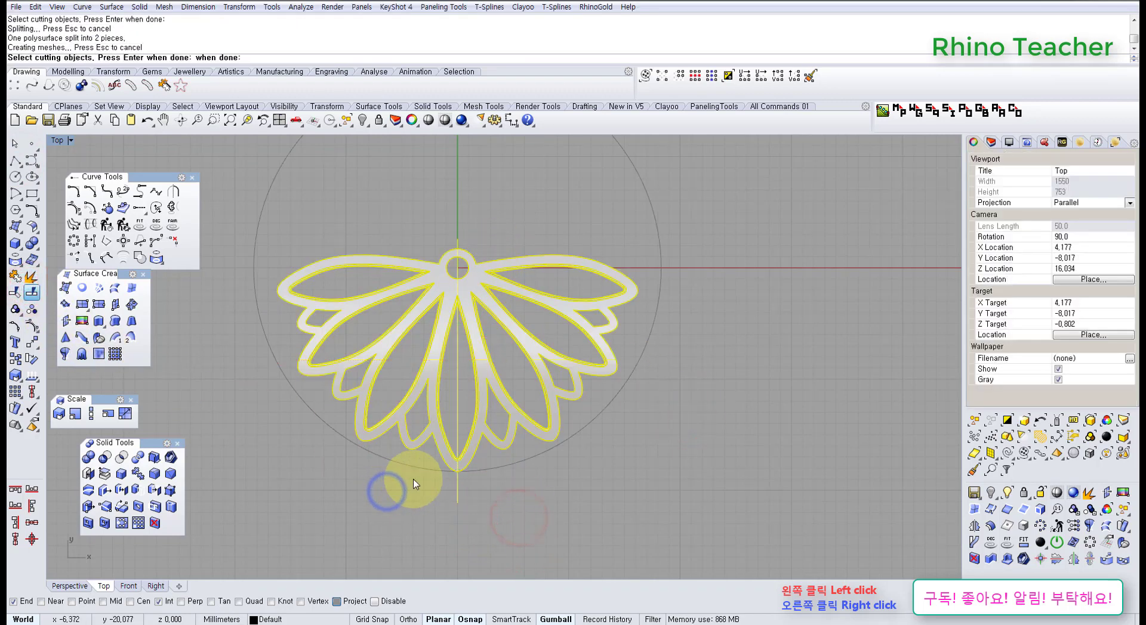
{"action": "left_click", "coordinate": [625, 481]}
{"action": "left_click", "coordinate": [523, 255]}
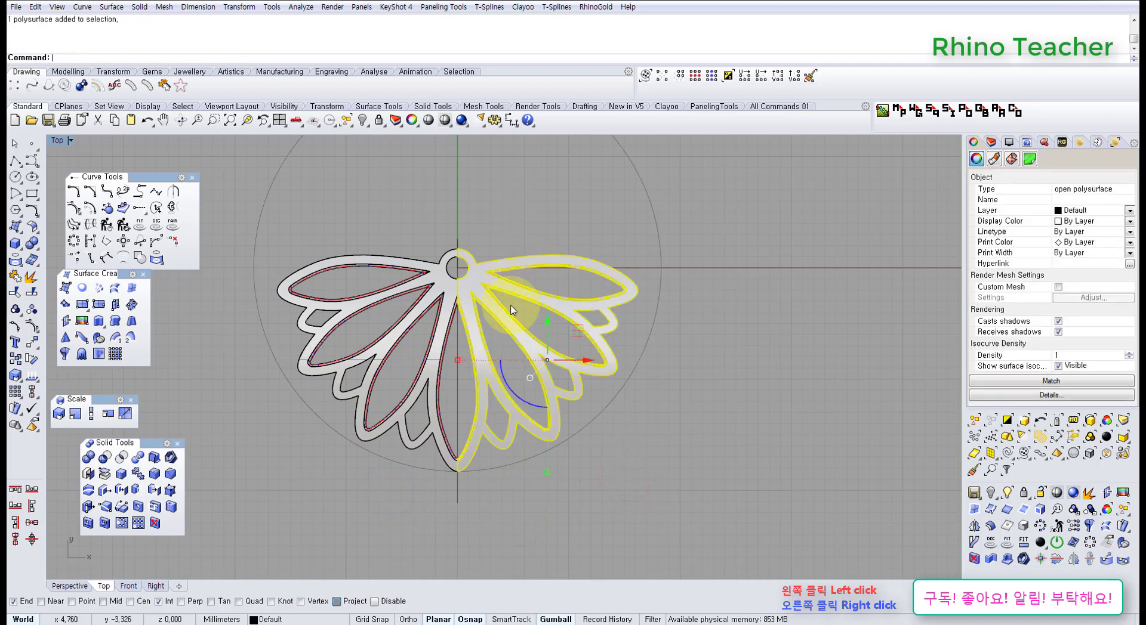
{"action": "key", "text": "Delete"}
Step: In the Front view, draw a horizontal line through mid-thickness from the cut edge's midpoint and shift it past both ends of the half flower
{"action": "scroll", "coordinate": [458, 373], "scroll_direction": "up", "scroll_amount": 5}
{"action": "scroll", "coordinate": [440, 333], "scroll_direction": "down", "scroll_amount": 2}
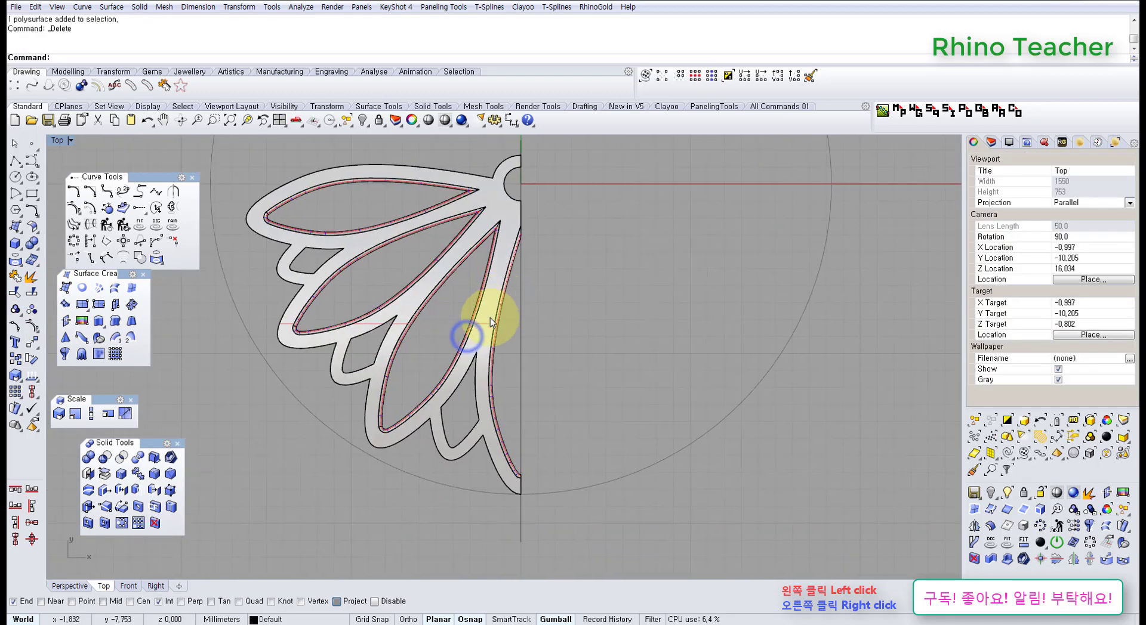
{"action": "scroll", "coordinate": [466, 352], "scroll_direction": "down", "scroll_amount": 3}
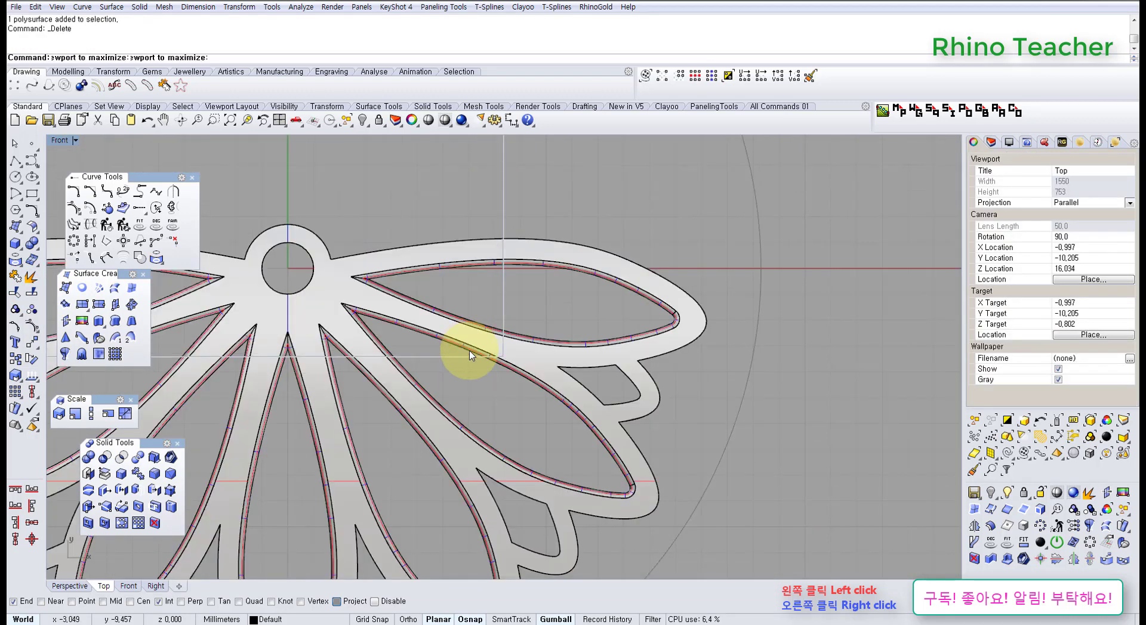
{"action": "key", "text": "ctrl+F2"}
{"action": "scroll", "coordinate": [299, 460], "scroll_direction": "up", "scroll_amount": 4}
{"action": "right_click_drag", "start_coordinate": [300, 457], "coordinate": [452, 369]}
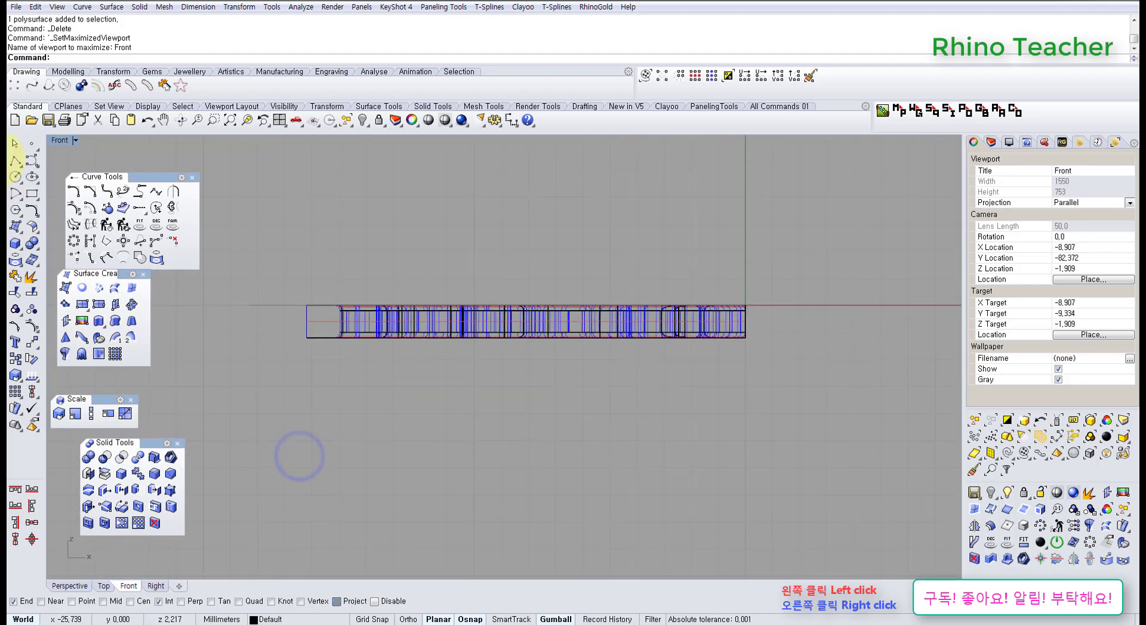
{"action": "left_click", "coordinate": [19, 162]}
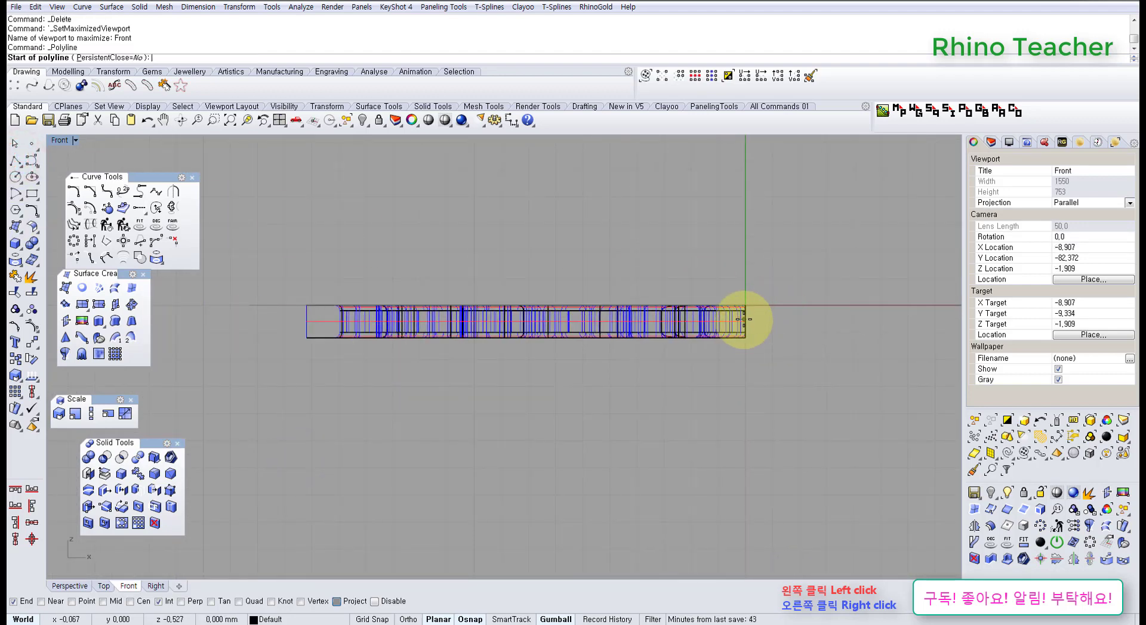
{"action": "scroll", "coordinate": [824, 339], "scroll_direction": "up", "scroll_amount": 3}
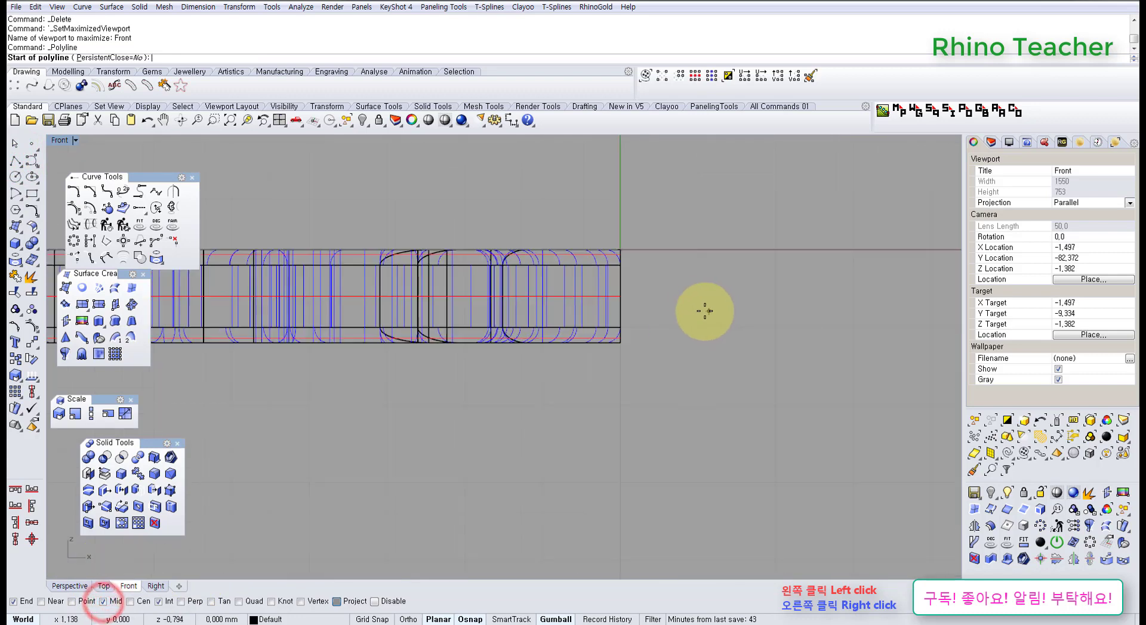
{"action": "left_click", "coordinate": [623, 297]}
{"action": "scroll", "coordinate": [621, 298], "scroll_direction": "down", "scroll_amount": 4}
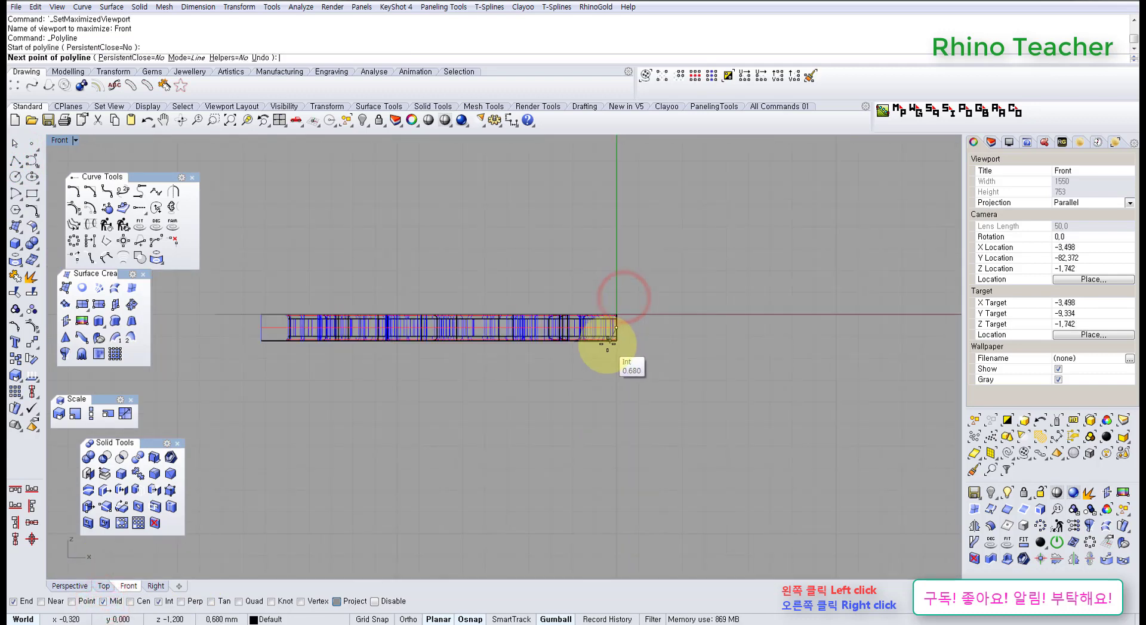
{"action": "right_click", "coordinate": [293, 363]}
{"action": "scroll", "coordinate": [403, 341], "scroll_direction": "up", "scroll_amount": 4}
{"action": "left_click", "coordinate": [360, 346]}
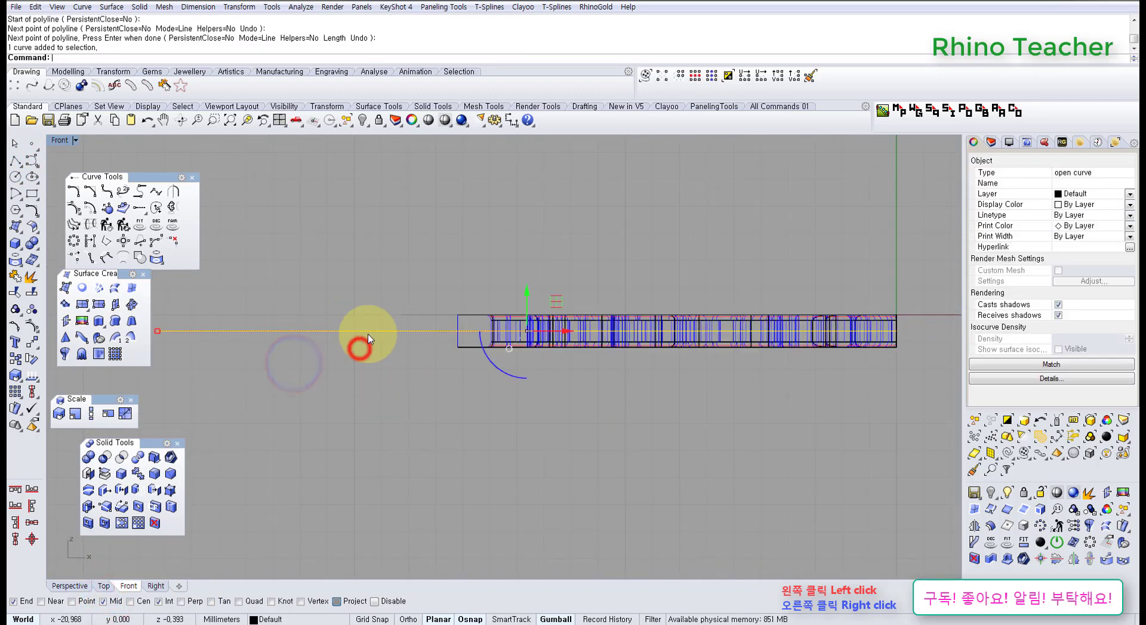
{"action": "scroll", "coordinate": [471, 342], "scroll_direction": "up", "scroll_amount": 4}
{"action": "left_click_drag", "start_coordinate": [642, 319], "coordinate": [651, 319]}
Step: Split the half flower with the horizontal mid-thickness line, and delete the lower part together with that line
{"action": "left_click", "coordinate": [563, 404]}
{"action": "left_click_drag", "start_coordinate": [582, 392], "coordinate": [436, 327]}
{"action": "scroll", "coordinate": [576, 344], "scroll_direction": "down", "scroll_amount": 6}
{"action": "right_click_drag", "start_coordinate": [576, 345], "coordinate": [417, 350]}
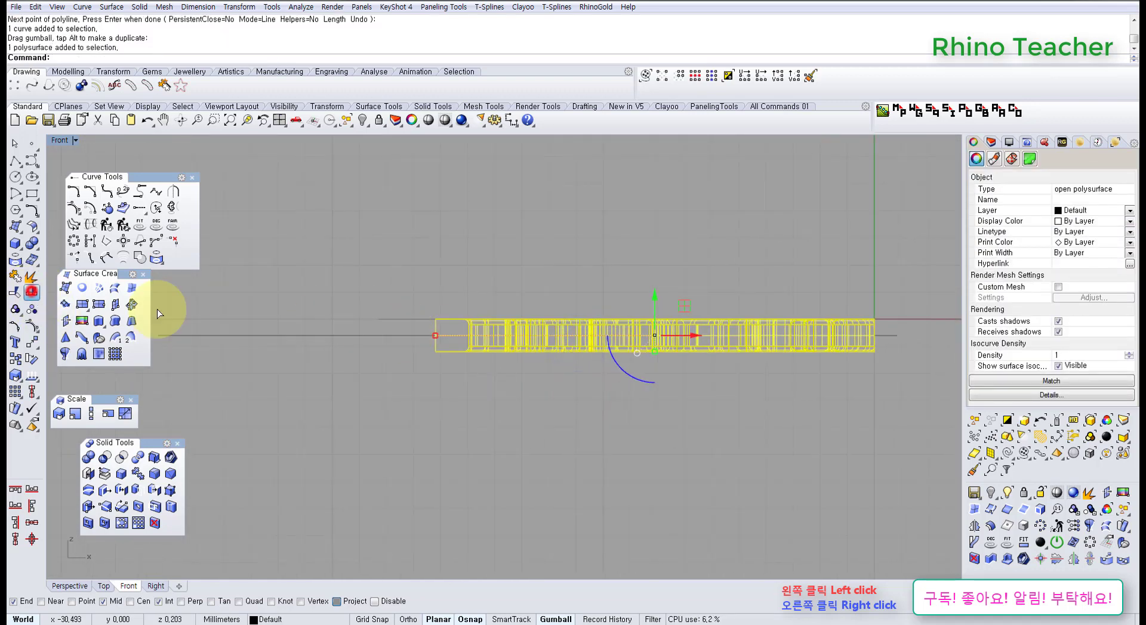
{"action": "left_click", "coordinate": [359, 404]}
{"action": "right_click", "coordinate": [301, 295]}
{"action": "left_click", "coordinate": [387, 327]}
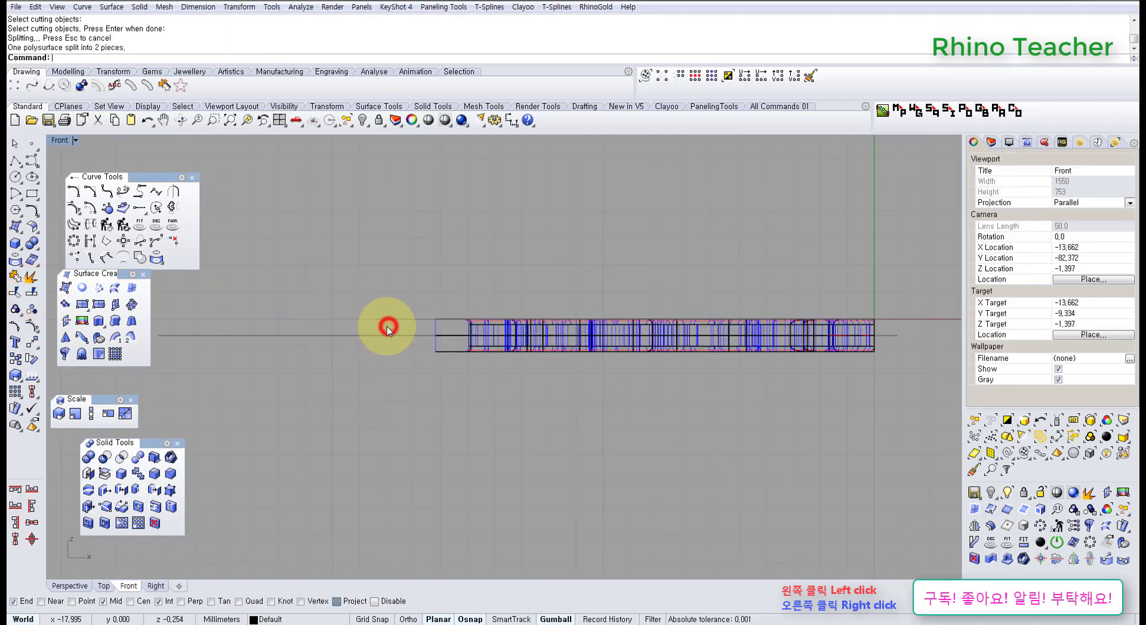
{"action": "left_click_drag", "start_coordinate": [938, 399], "coordinate": [937, 397]}
{"action": "left_click_drag", "start_coordinate": [903, 350], "coordinate": [880, 333], "text": "shift"}
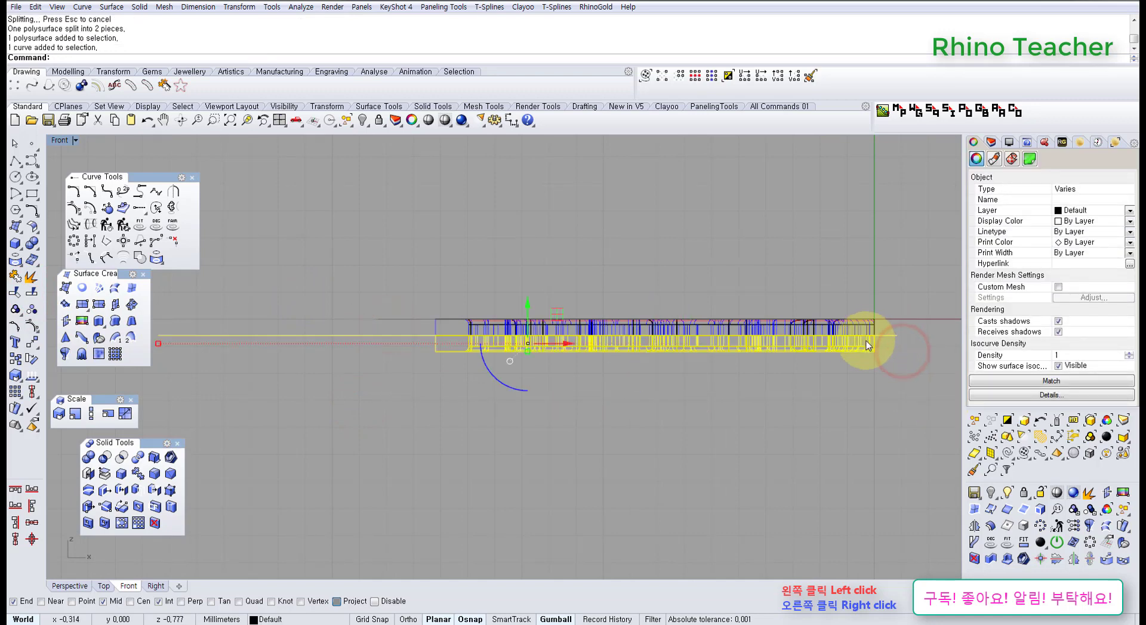
{"action": "key", "text": "Delete"}
Step: Delete the remaining vertical centre line in the Perspective view
{"action": "right_click_drag", "start_coordinate": [803, 330], "coordinate": [384, 390]}
{"action": "key", "text": "ctrl+F4"}
{"action": "scroll", "coordinate": [553, 345], "scroll_direction": "up", "scroll_amount": 3}
{"action": "left_click", "coordinate": [496, 361]}
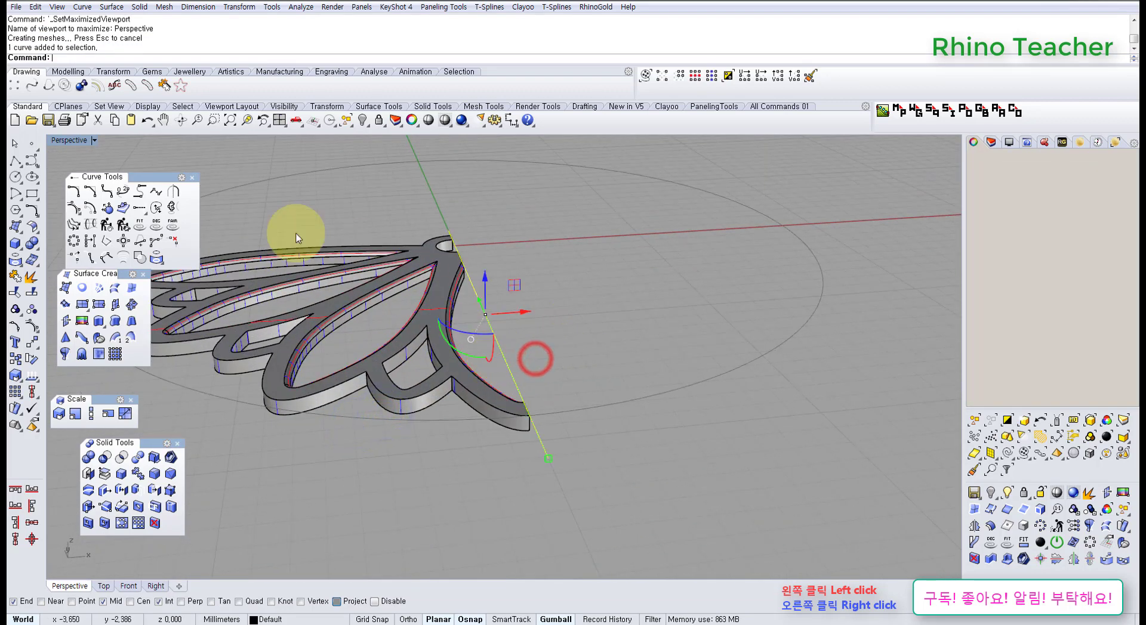
{"action": "key", "text": "Escape"}
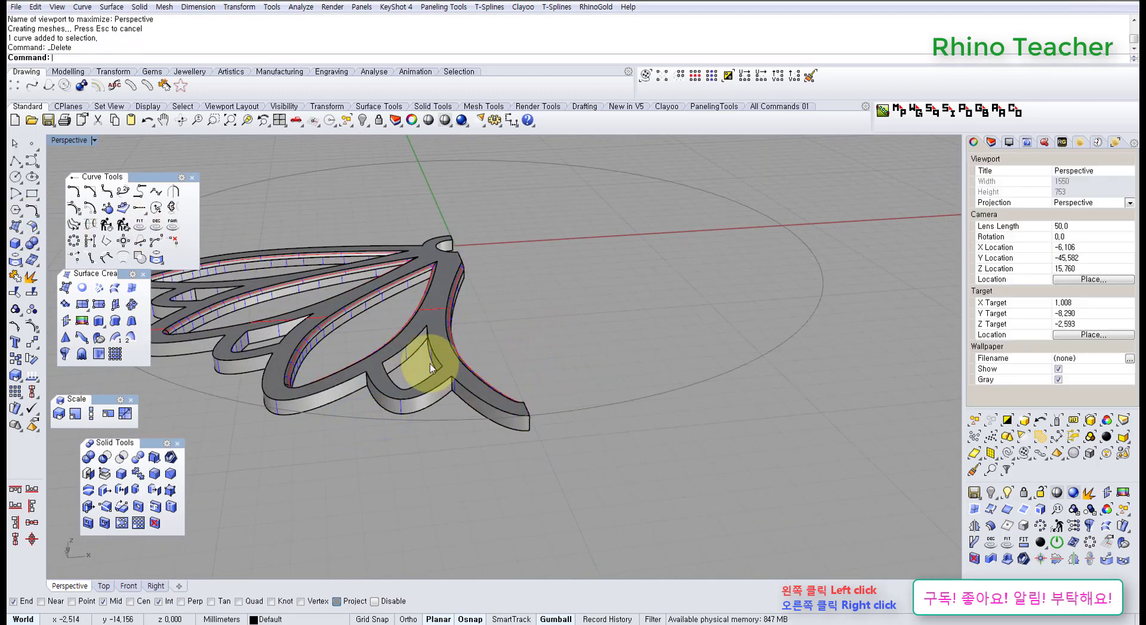
Step: Examine the small opening beside the central petal in the Perspective view, and return to the Top view
{"action": "right_click_drag", "start_coordinate": [422, 358], "coordinate": [520, 408]}
{"action": "scroll", "coordinate": [537, 409], "scroll_direction": "up", "scroll_amount": 5}
{"action": "scroll", "coordinate": [495, 394], "scroll_direction": "down", "scroll_amount": 6}
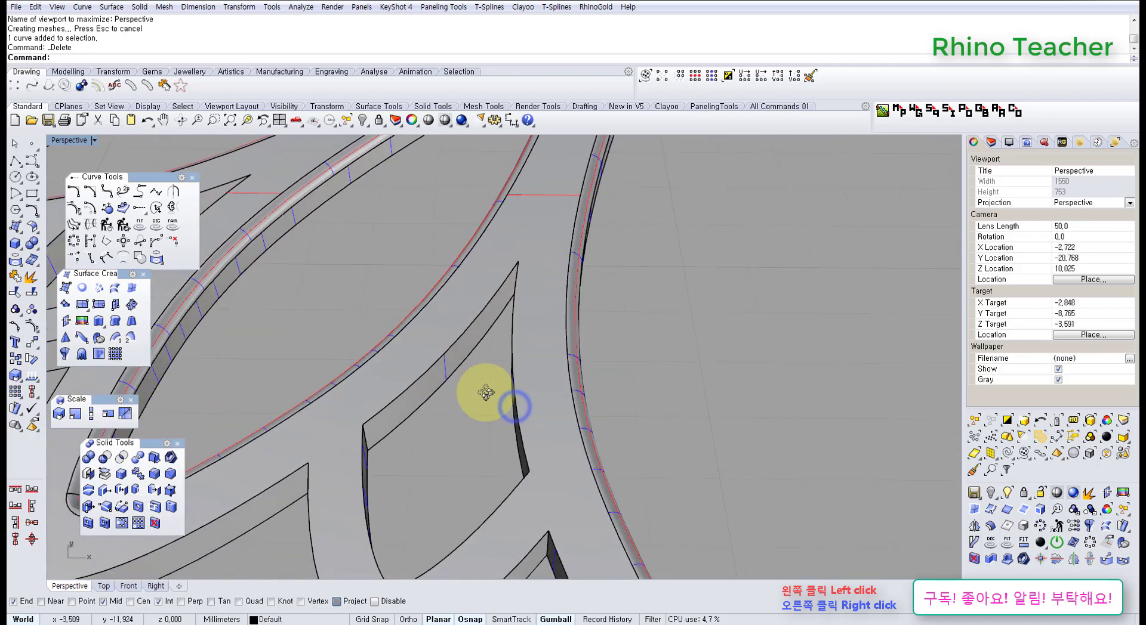
{"action": "key", "text": "ctrl+F1"}
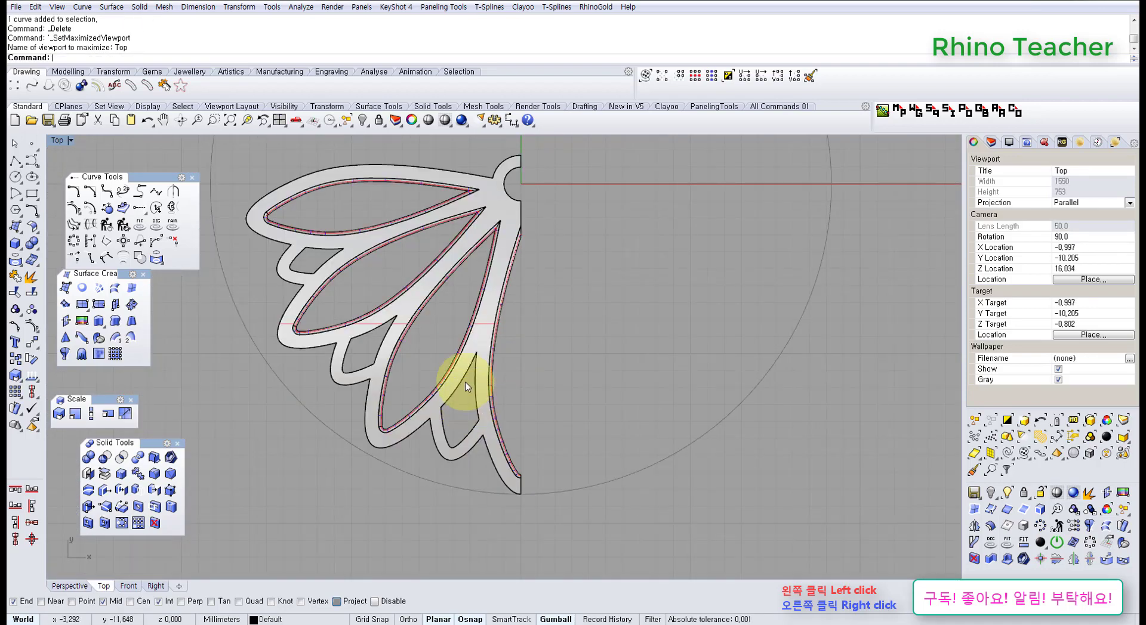
{"action": "scroll", "coordinate": [453, 394], "scroll_direction": "up", "scroll_amount": 5}
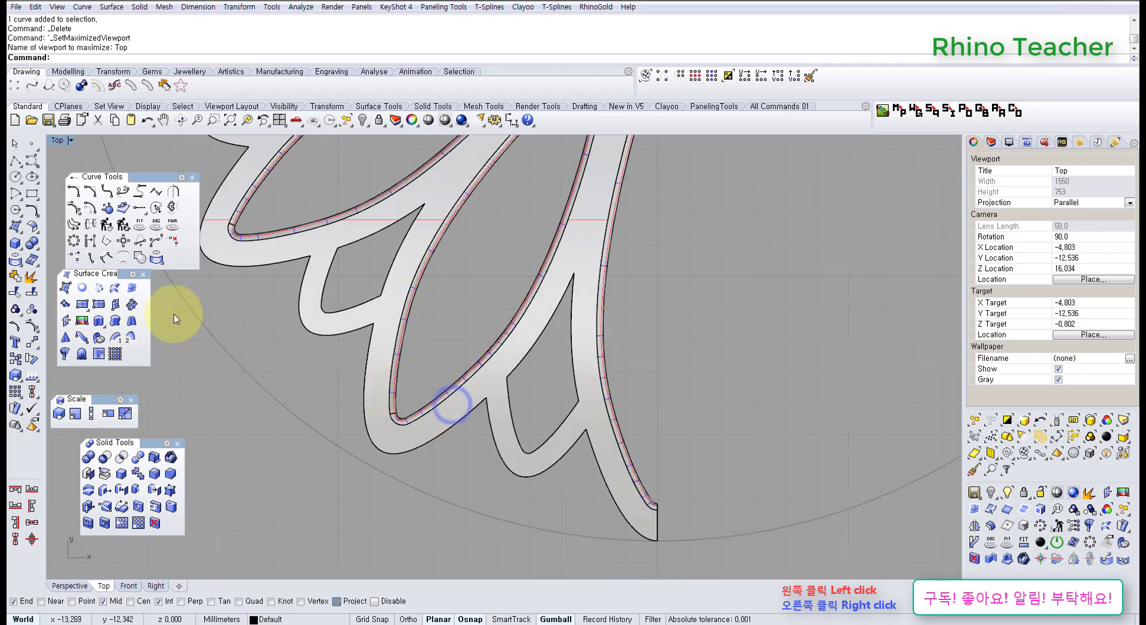
Step: Start an edge fillet with a 0.2 radius on the half flower's outer contour edges, selecting petal by petal from the central petal's tip
{"action": "left_click", "coordinate": [154, 476]}
{"action": "right_click_drag", "start_coordinate": [562, 453], "coordinate": [552, 366]}
{"action": "scroll", "coordinate": [651, 438], "scroll_direction": "up", "scroll_amount": 4}
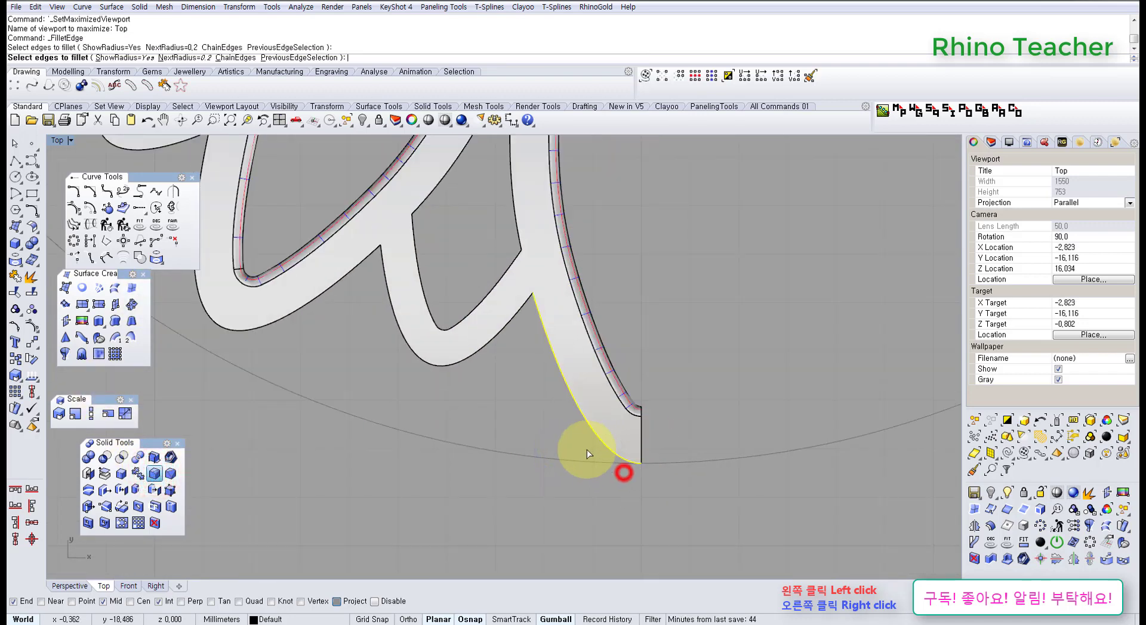
{"action": "left_click", "coordinate": [588, 453]}
{"action": "left_click", "coordinate": [409, 398]}
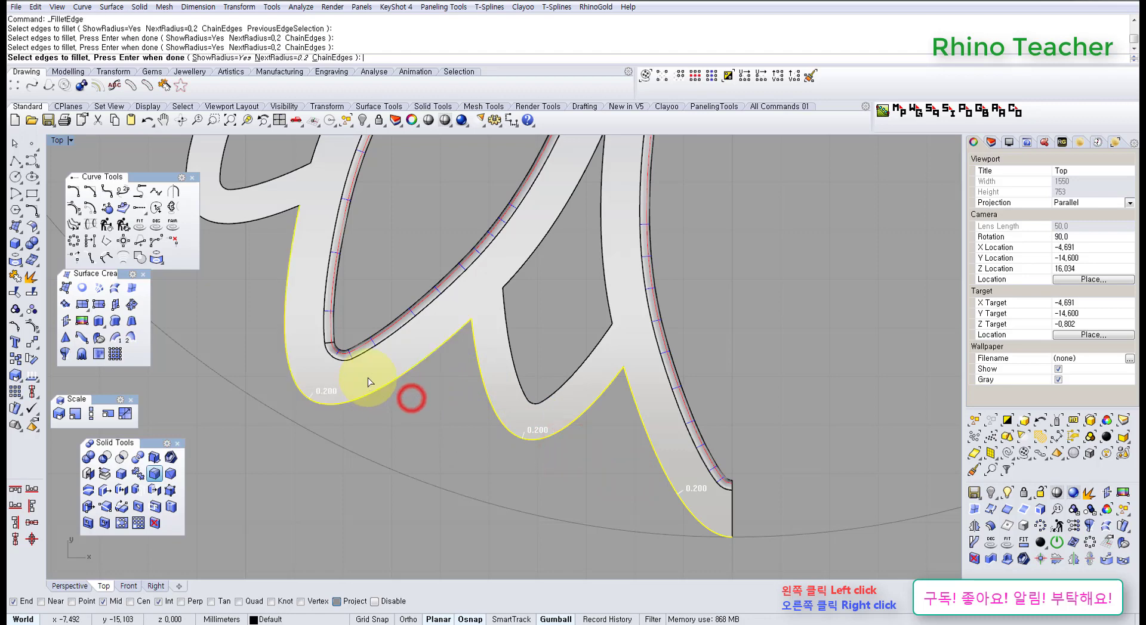
{"action": "right_click_drag", "start_coordinate": [289, 345], "coordinate": [560, 485]}
{"action": "left_click", "coordinate": [496, 382]}
{"action": "left_click_drag", "start_coordinate": [366, 279], "coordinate": [327, 238]}
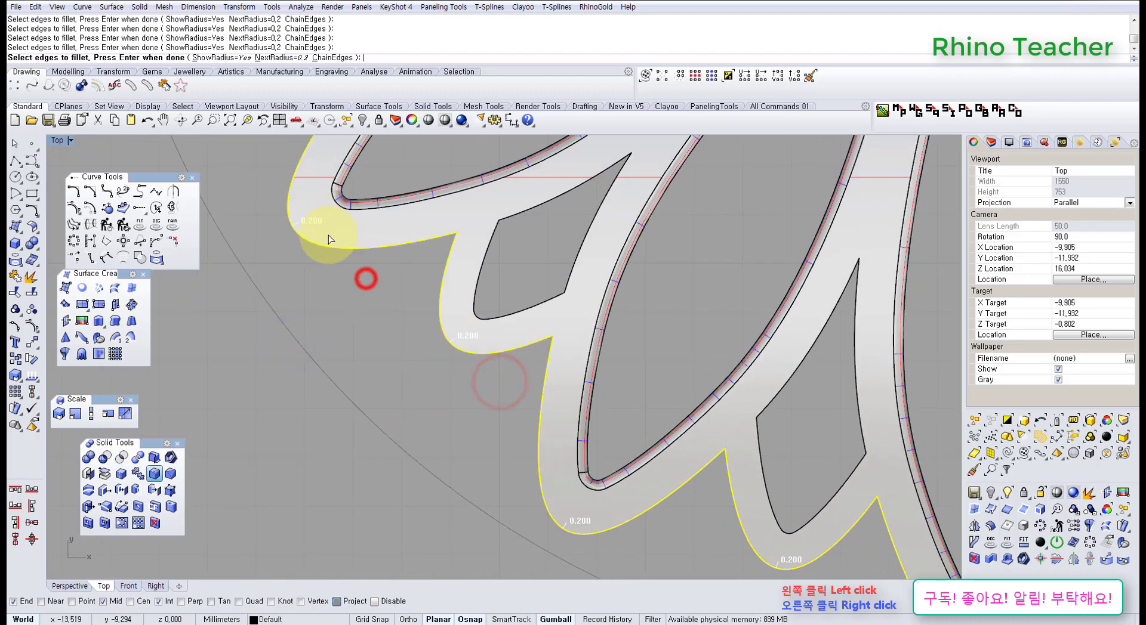
Step: Add the remaining outer contour edges up to the centre ring's outer arc, and apply the 0.2 fillet
{"action": "scroll", "coordinate": [310, 238], "scroll_direction": "down", "scroll_amount": 5}
{"action": "right_click_drag", "start_coordinate": [284, 225], "coordinate": [418, 412]}
{"action": "scroll", "coordinate": [435, 337], "scroll_direction": "up", "scroll_amount": 3}
{"action": "right_click_drag", "start_coordinate": [347, 203], "coordinate": [395, 342]}
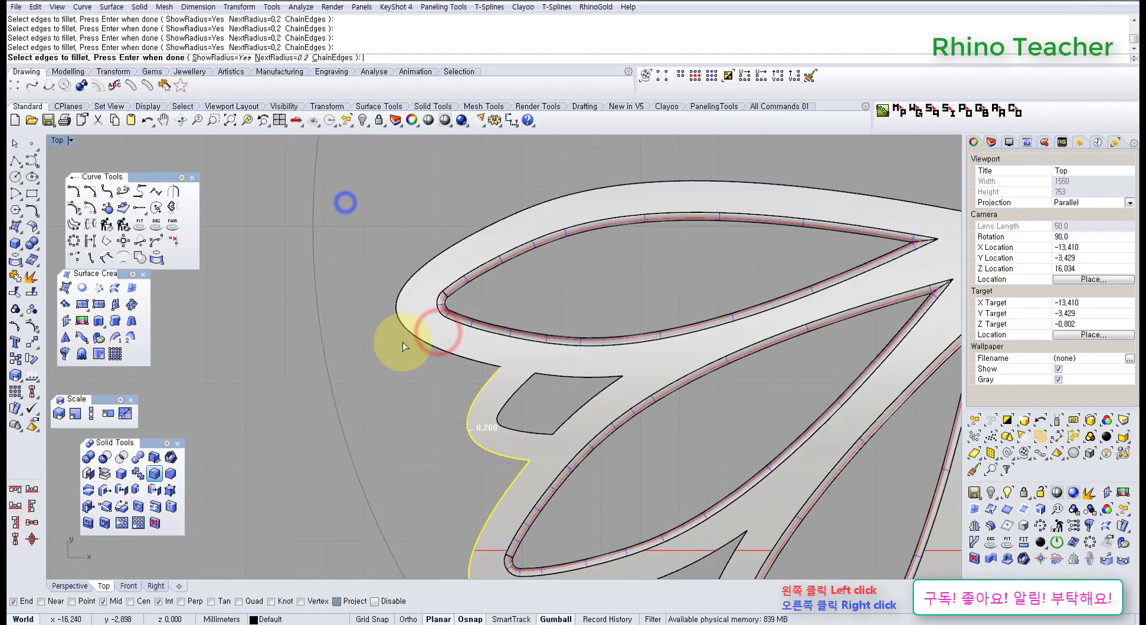
{"action": "left_click_drag", "start_coordinate": [413, 350], "coordinate": [387, 318]}
{"action": "scroll", "coordinate": [388, 313], "scroll_direction": "down", "scroll_amount": 6}
{"action": "right_click_drag", "start_coordinate": [640, 321], "coordinate": [501, 349]}
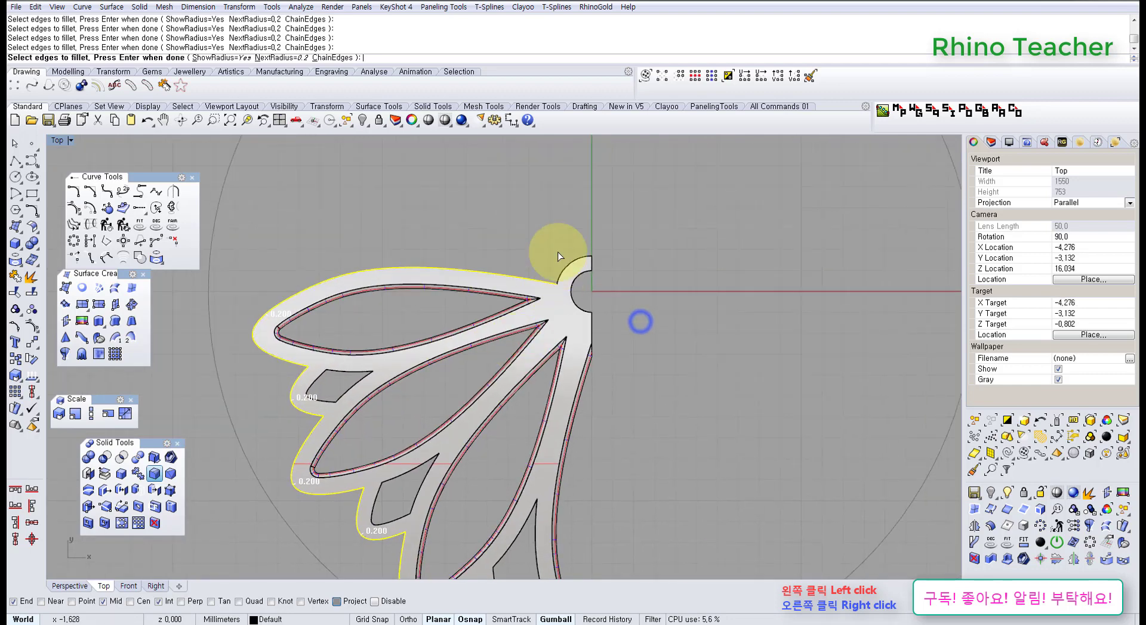
{"action": "scroll", "coordinate": [560, 254], "scroll_direction": "up", "scroll_amount": 6}
{"action": "left_click_drag", "start_coordinate": [591, 243], "coordinate": [572, 279]}
{"action": "scroll", "coordinate": [574, 278], "scroll_direction": "down", "scroll_amount": 6}
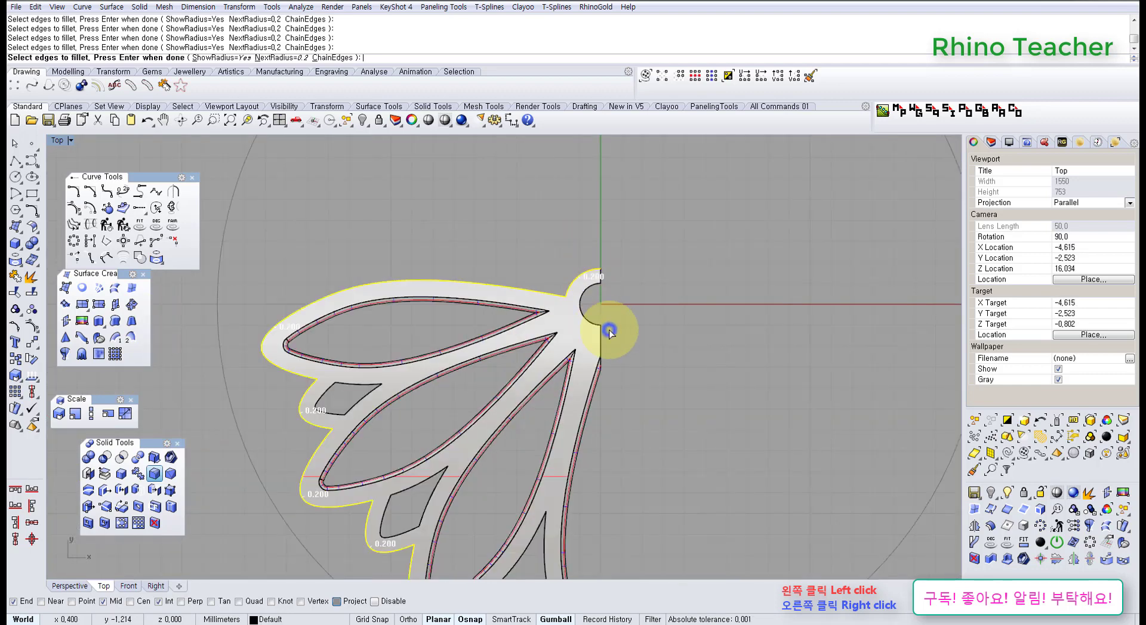
{"action": "right_click", "coordinate": [607, 331]}
{"action": "right_click", "coordinate": [609, 331]}
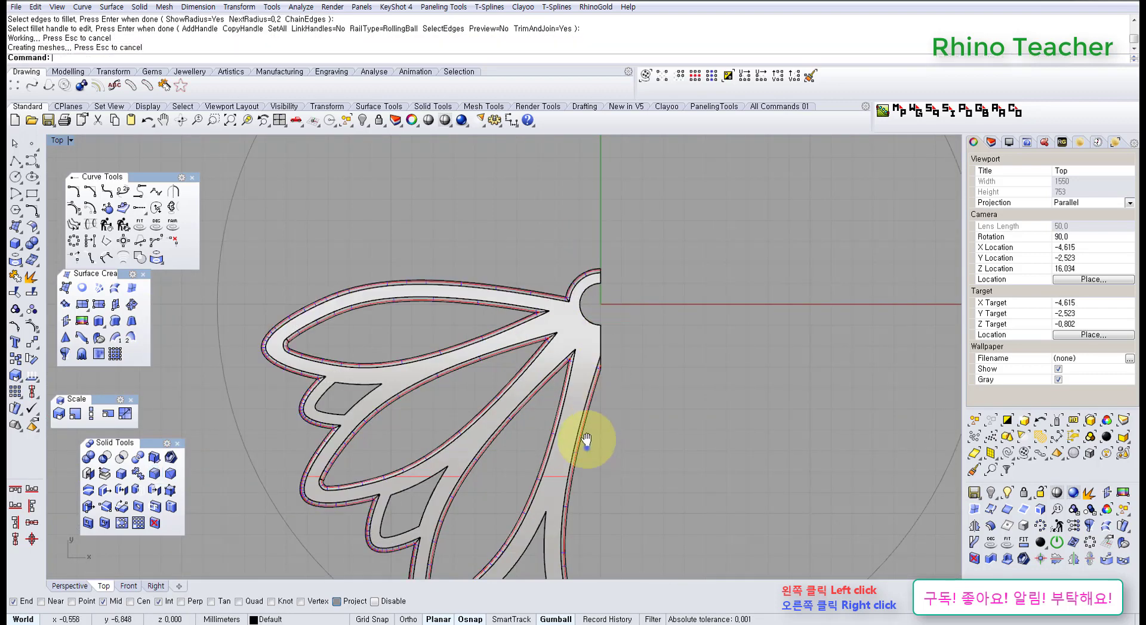
Step: Try to fillet the edges of the small opening beside the central petal with a 0.15 radius in the Top view, and undo it
{"action": "scroll", "coordinate": [568, 448], "scroll_direction": "up", "scroll_amount": 5}
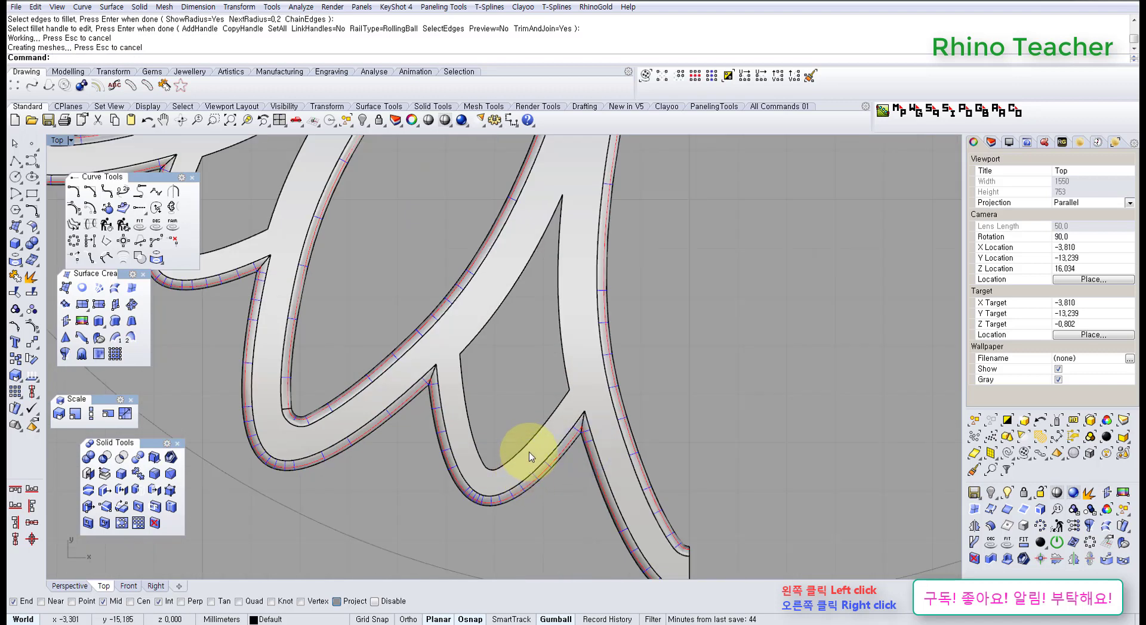
{"action": "right_click", "coordinate": [476, 396]}
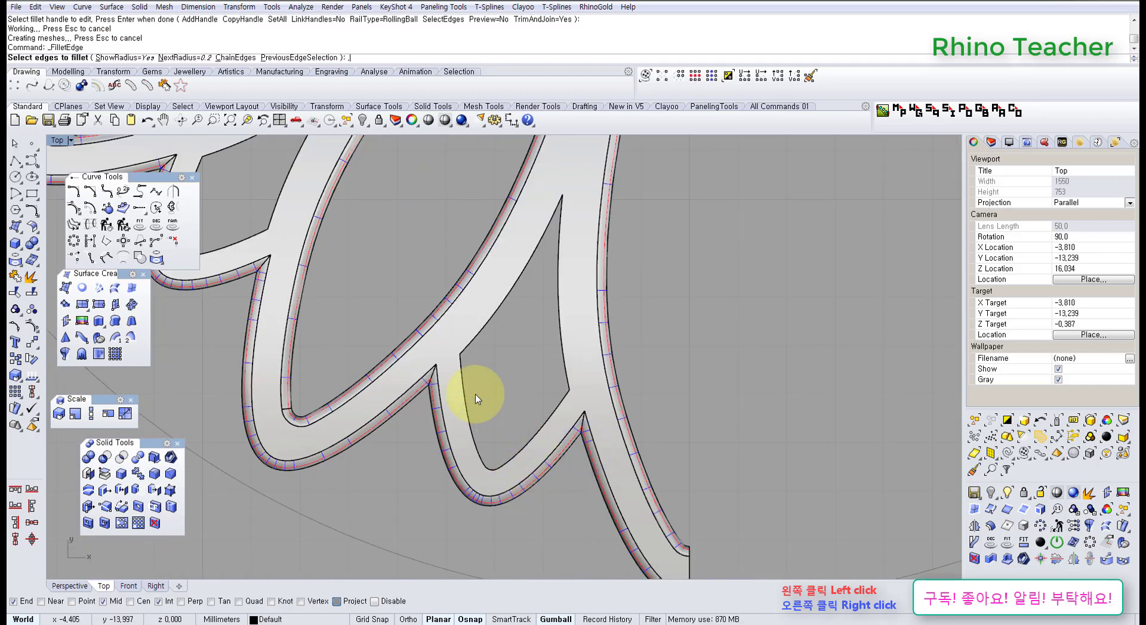
{"action": "type", "text": ".15"}
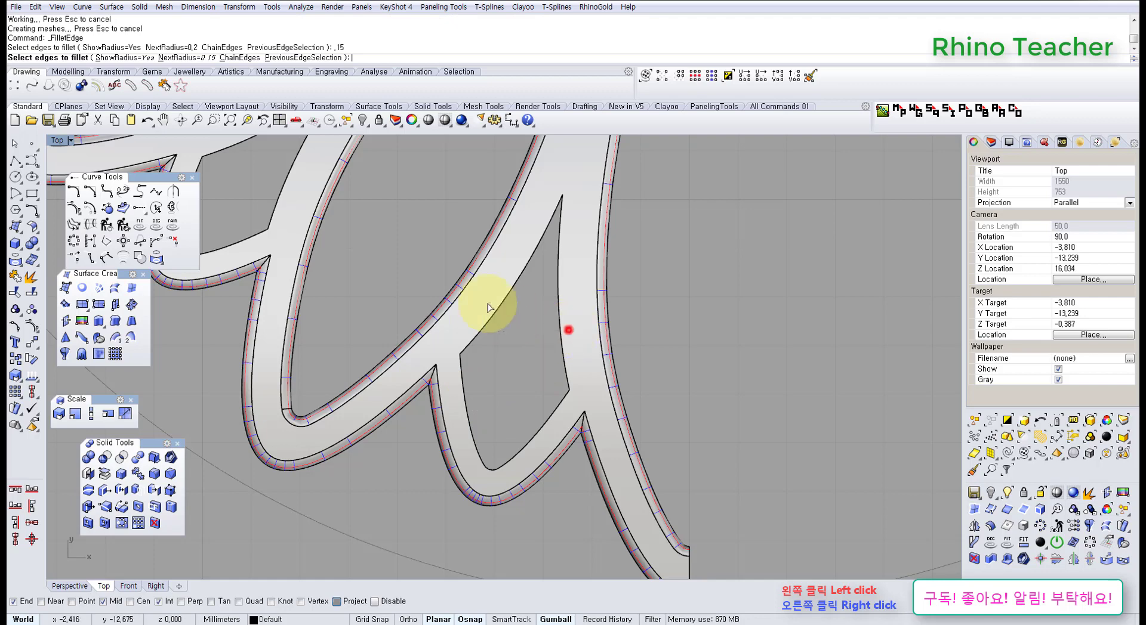
{"action": "left_click", "coordinate": [568, 330]}
{"action": "left_click", "coordinate": [480, 414]}
{"action": "right_click", "coordinate": [527, 428]}
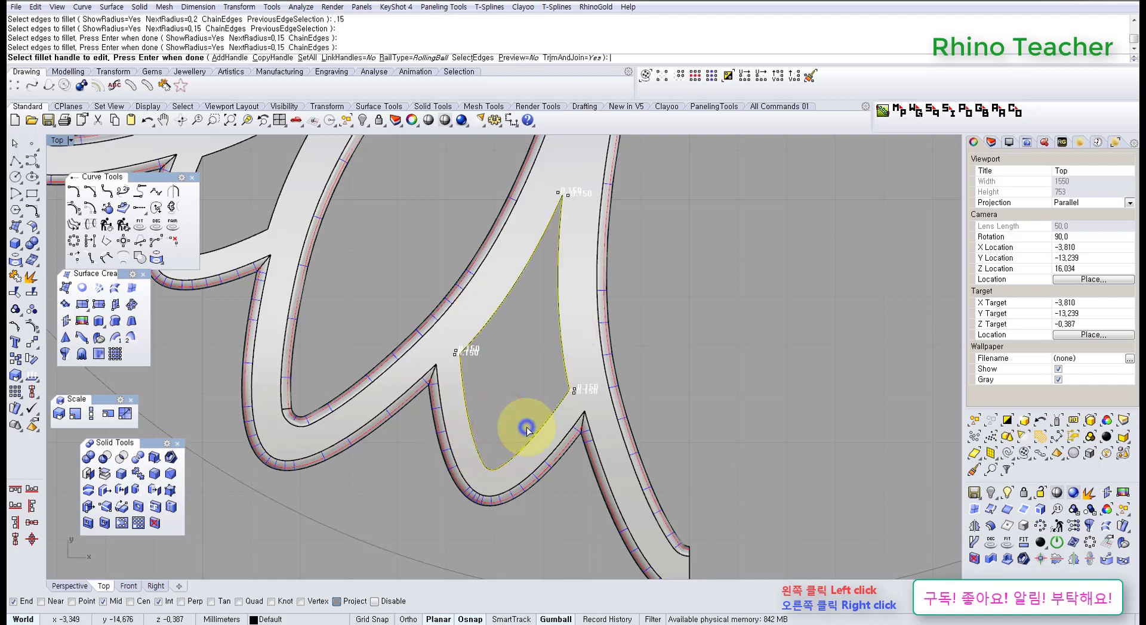
{"action": "right_click", "coordinate": [525, 428]}
{"action": "scroll", "coordinate": [547, 381], "scroll_direction": "down", "scroll_amount": 3}
{"action": "key", "text": "ctrl+z"}
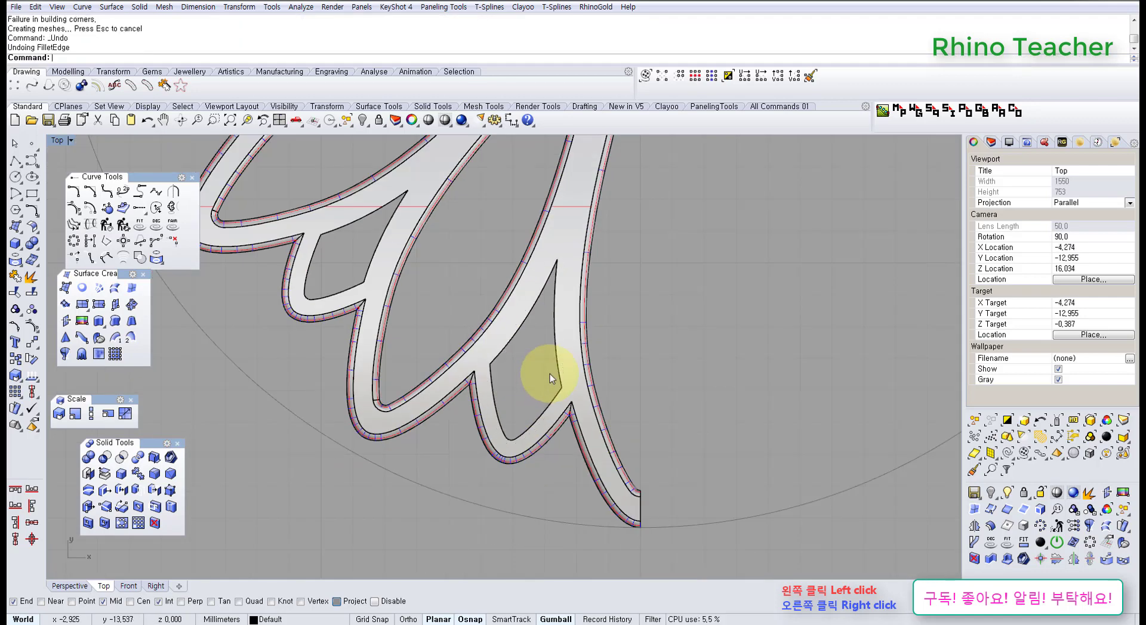
Step: Try to fillet the upper-face edges of the small opening beside the central petal with a 0.2 radius in the Perspective view, and undo it
{"action": "key", "text": "ctrl+F4"}
{"action": "right_click_drag", "start_coordinate": [520, 397], "coordinate": [482, 370]}
{"action": "scroll", "coordinate": [536, 330], "scroll_direction": "up", "scroll_amount": 5}
{"action": "right_click", "coordinate": [518, 298]}
{"action": "scroll", "coordinate": [500, 358], "scroll_direction": "down", "scroll_amount": 7}
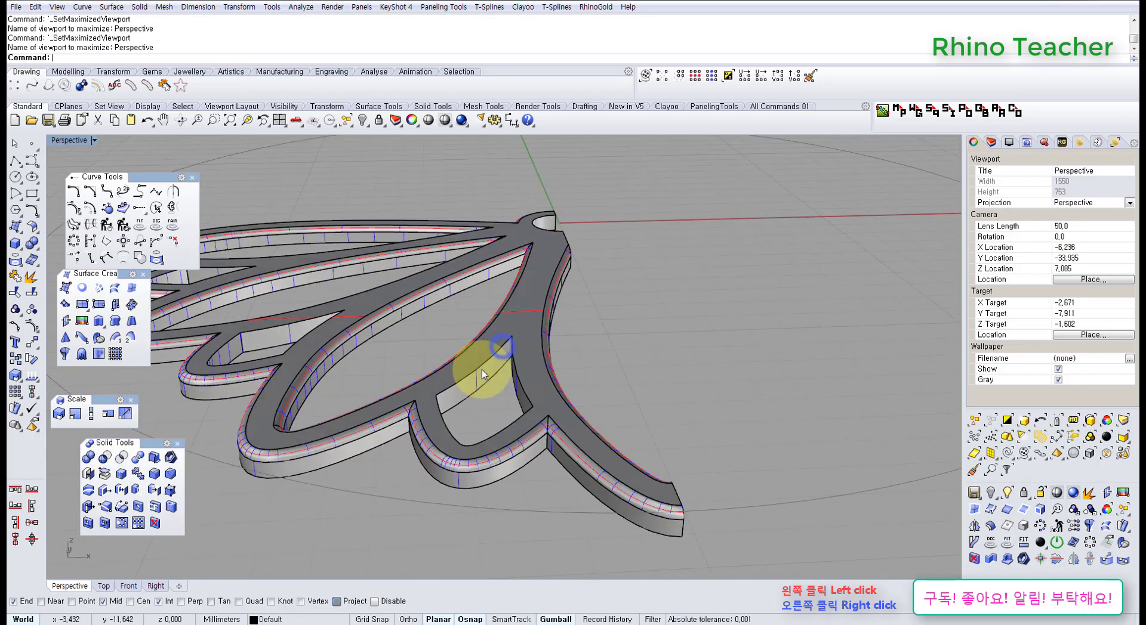
{"action": "scroll", "coordinate": [481, 370], "scroll_direction": "up", "scroll_amount": 5}
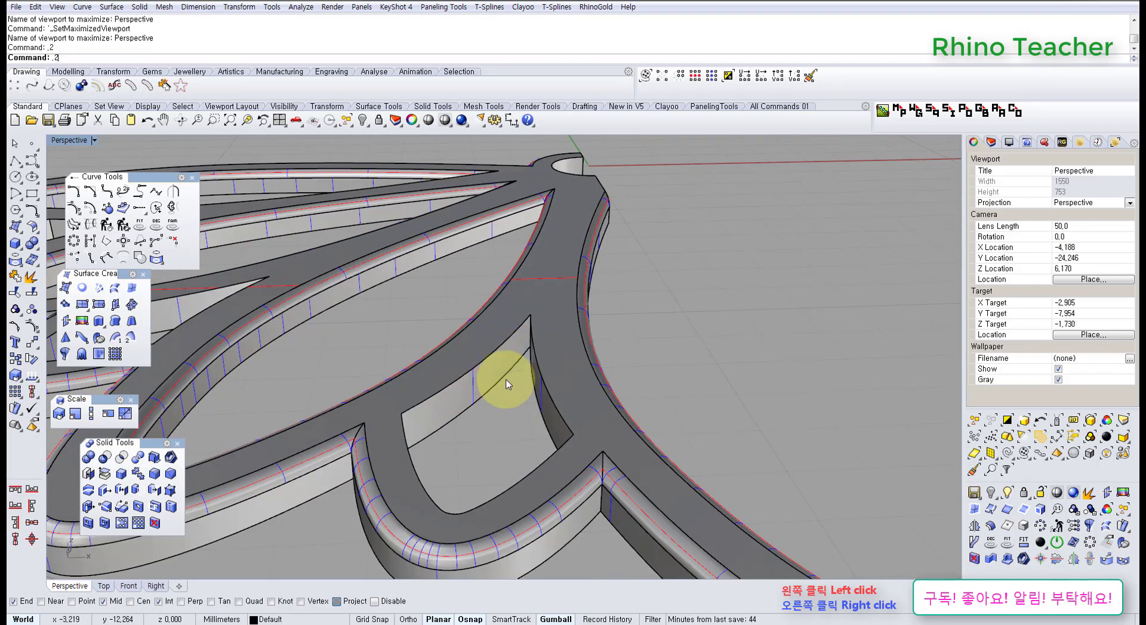
{"action": "left_click", "coordinate": [150, 480]}
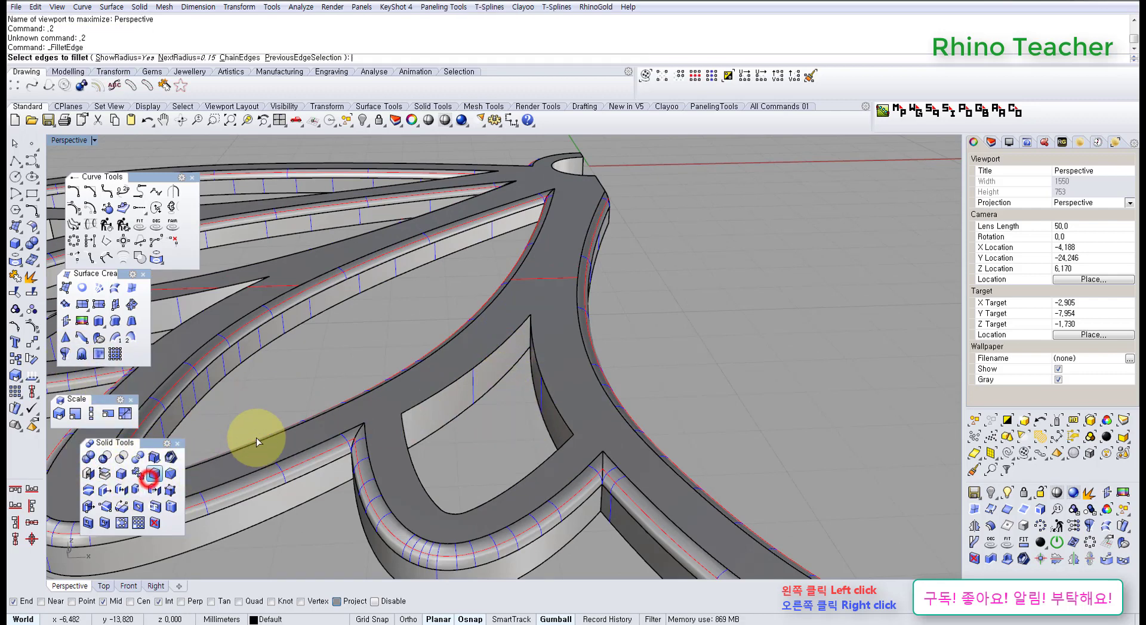
{"action": "type", "text": ",2"}
{"action": "key", "text": "Return"}
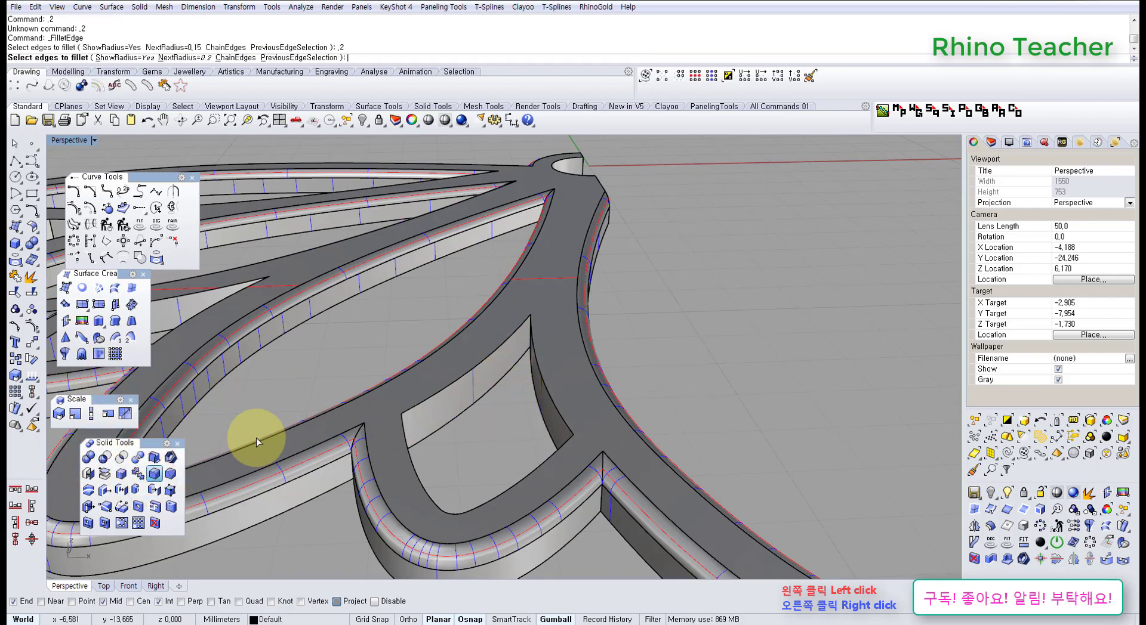
{"action": "left_click", "coordinate": [422, 402]}
{"action": "left_click", "coordinate": [401, 435]}
{"action": "left_click", "coordinate": [562, 417]}
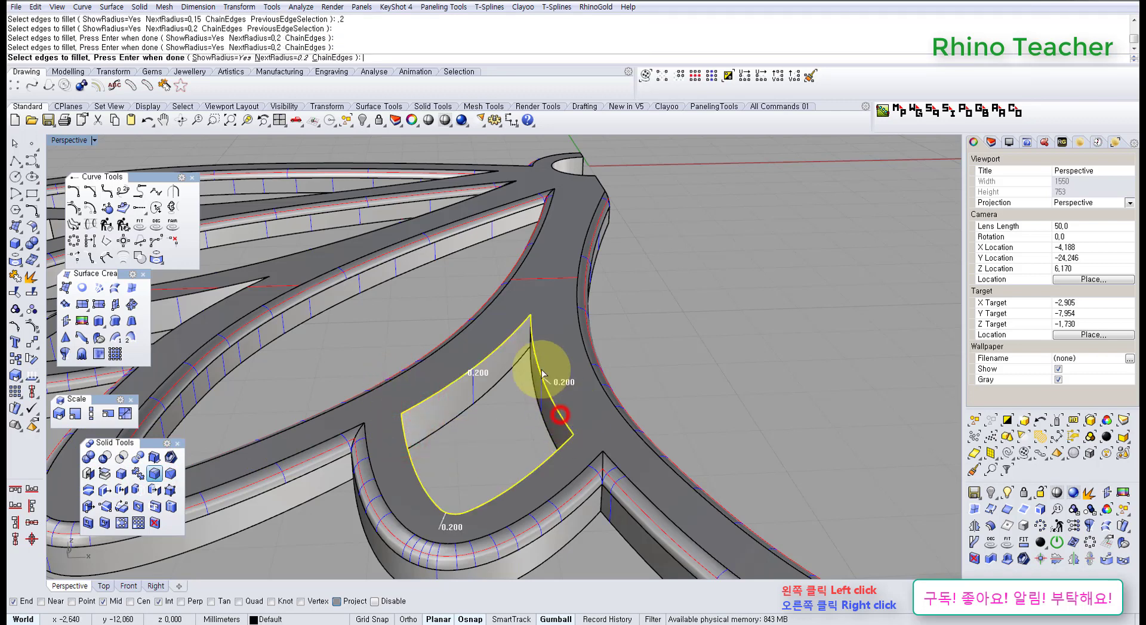
{"action": "mouse_move", "coordinate": [537, 357]}
{"action": "right_mouse_down"}
{"action": "mouse_move", "coordinate": [591, 357]}
{"action": "mouse_move", "coordinate": [543, 312]}
{"action": "mouse_move", "coordinate": [522, 310]}
{"action": "mouse_move", "coordinate": [500, 417]}
{"action": "mouse_move", "coordinate": [504, 389]}
{"action": "mouse_move", "coordinate": [583, 335]}
{"action": "mouse_move", "coordinate": [509, 306]}
{"action": "mouse_move", "coordinate": [468, 389]}
{"action": "mouse_move", "coordinate": [524, 346]}
{"action": "right_mouse_up"}
{"action": "scroll", "coordinate": [555, 352], "scroll_direction": "up", "scroll_amount": 6}
{"action": "left_click", "coordinate": [527, 281]}
{"action": "right_click", "coordinate": [511, 335]}
{"action": "right_click", "coordinate": [509, 334]}
{"action": "key", "text": "ctrl+z"}
Step: Try the fillet on the small opening's upper-face edges again with a 0.15 radius in the Perspective view, and undo it
{"action": "right_click", "coordinate": [417, 388]}
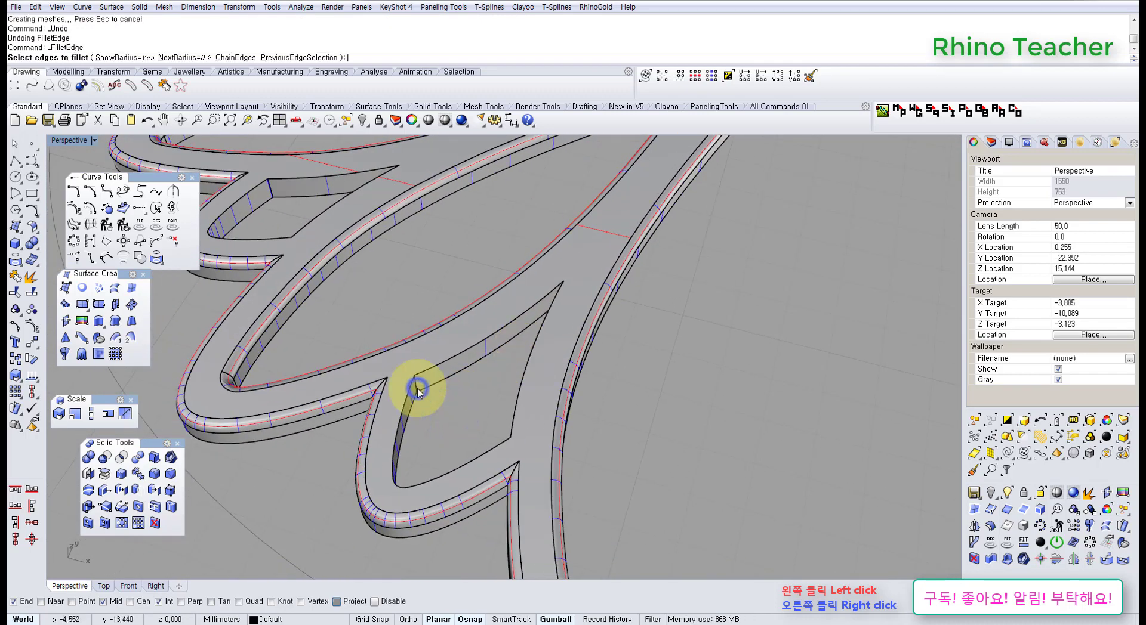
{"action": "type", "text": ".15"}
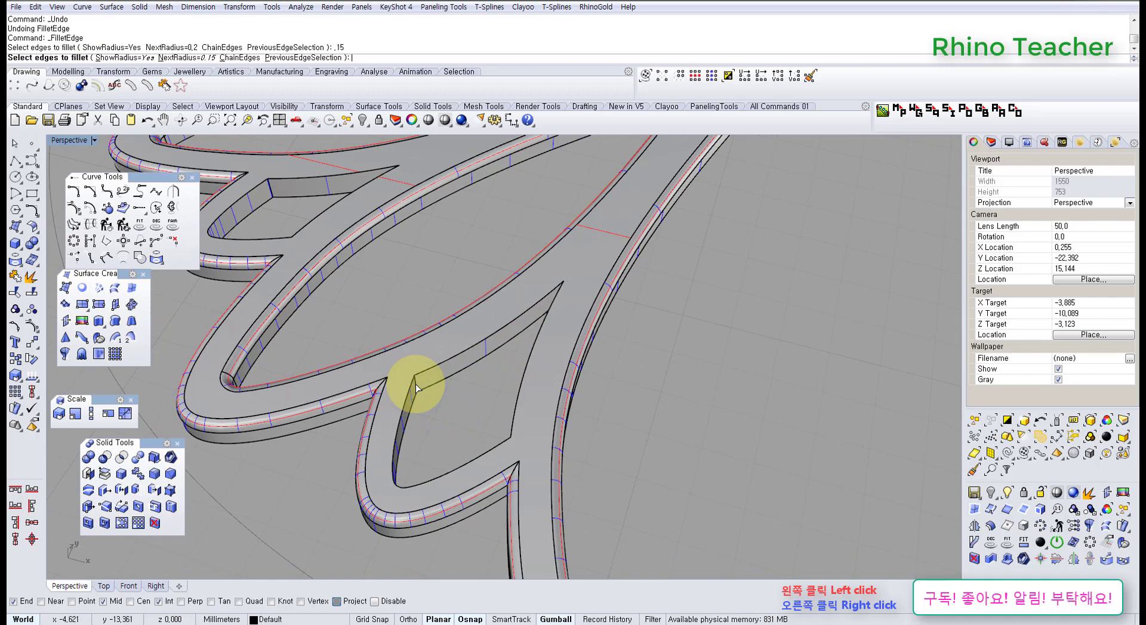
{"action": "left_click", "coordinate": [435, 371]}
{"action": "left_click", "coordinate": [404, 404]}
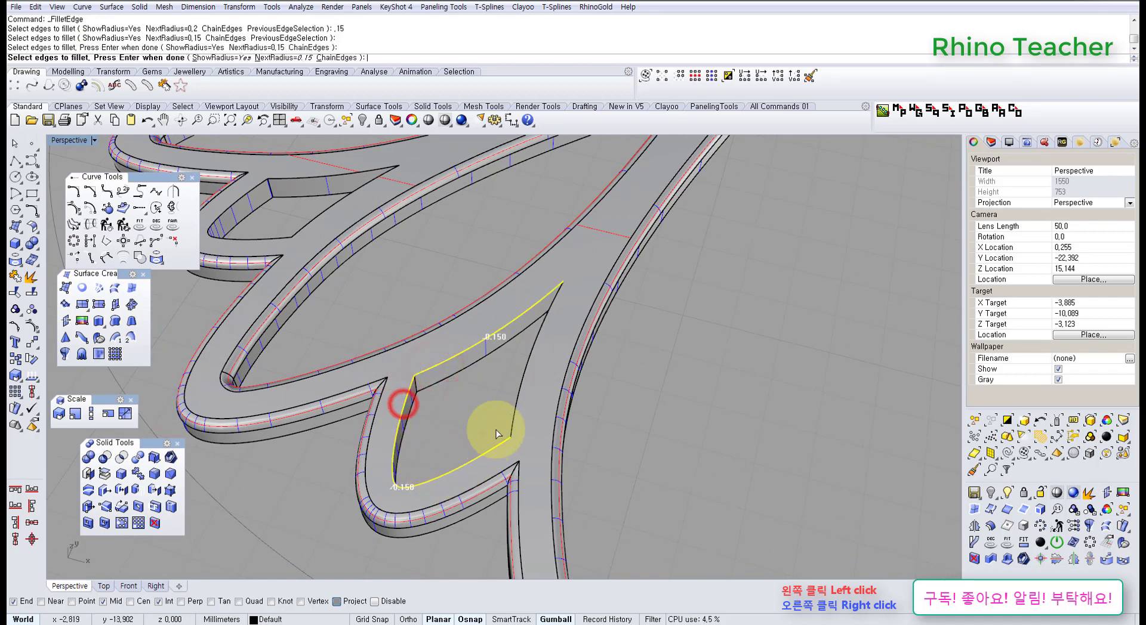
{"action": "left_click", "coordinate": [512, 430]}
{"action": "right_click", "coordinate": [513, 430]}
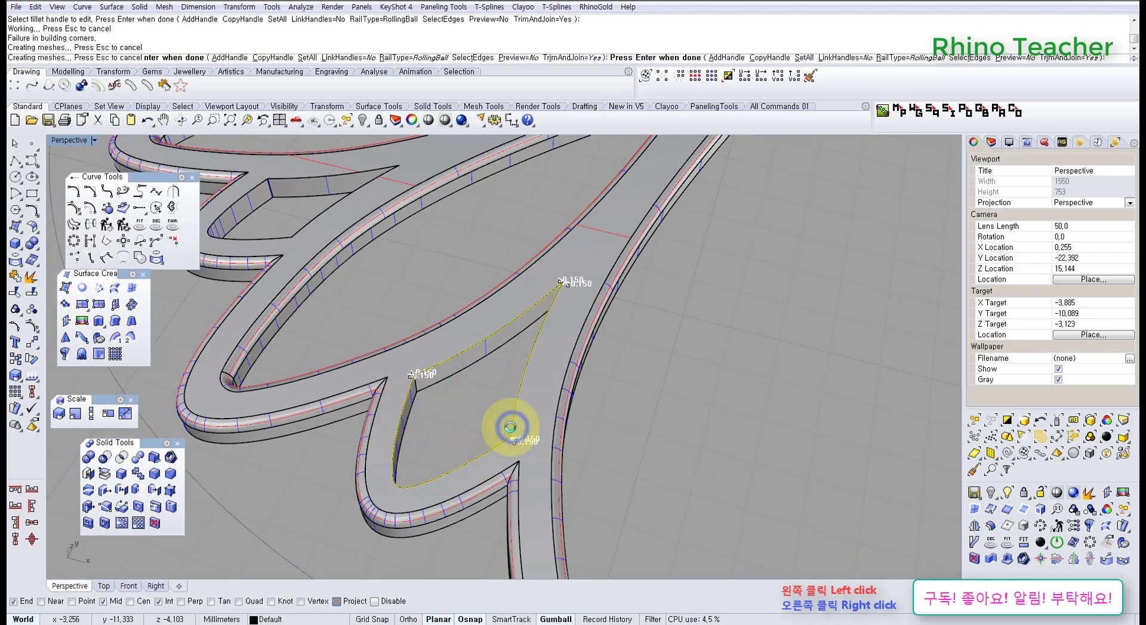
{"action": "right_click_drag", "start_coordinate": [532, 346], "coordinate": [538, 422]}
{"action": "key", "text": "ctrl+z"}
Step: Examine the pointed corner of the small opening beside the central petal in the Top view, and return to the Perspective view
{"action": "key", "text": "ctrl+F1"}
{"action": "scroll", "coordinate": [454, 345], "scroll_direction": "down", "scroll_amount": 3}
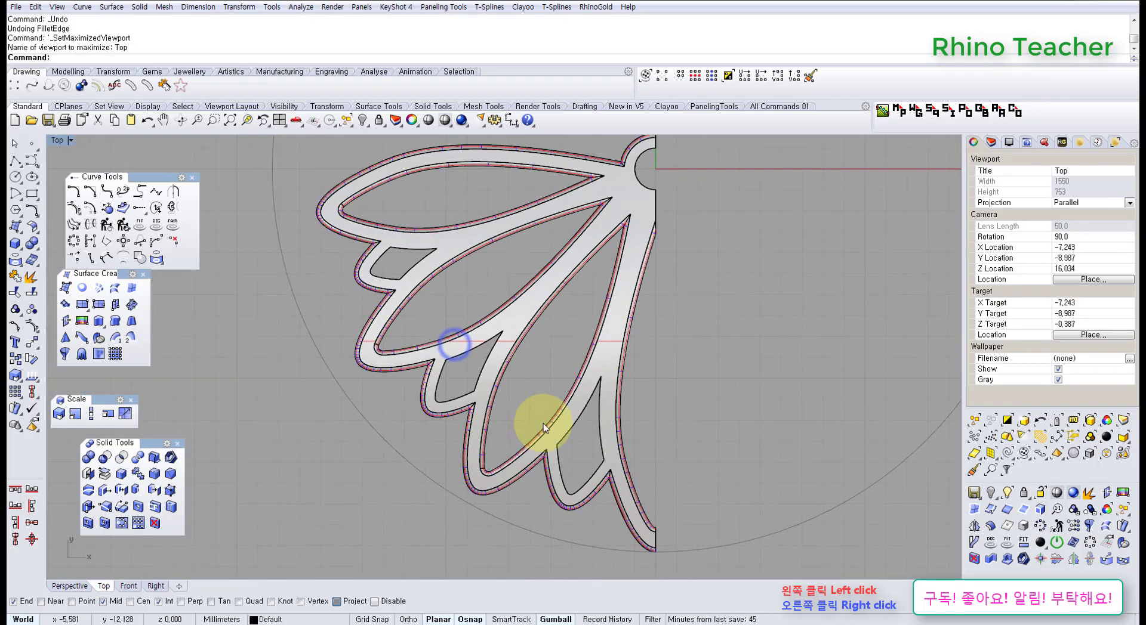
{"action": "scroll", "coordinate": [593, 373], "scroll_direction": "up", "scroll_amount": 5}
{"action": "right_click_drag", "start_coordinate": [547, 368], "coordinate": [607, 271]}
{"action": "scroll", "coordinate": [582, 308], "scroll_direction": "down", "scroll_amount": 5}
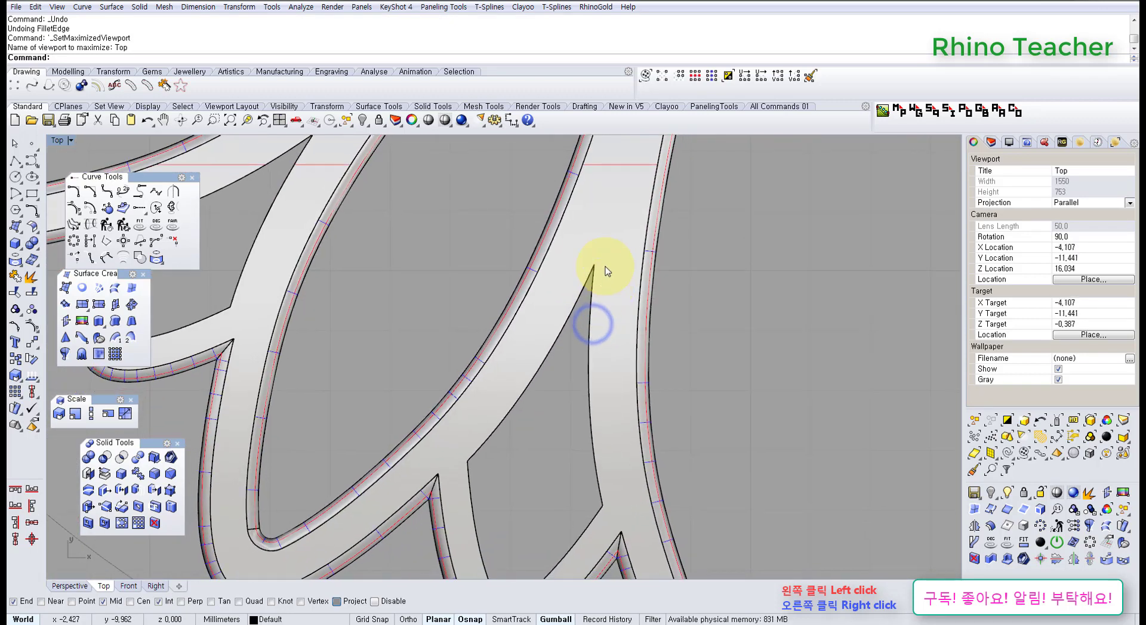
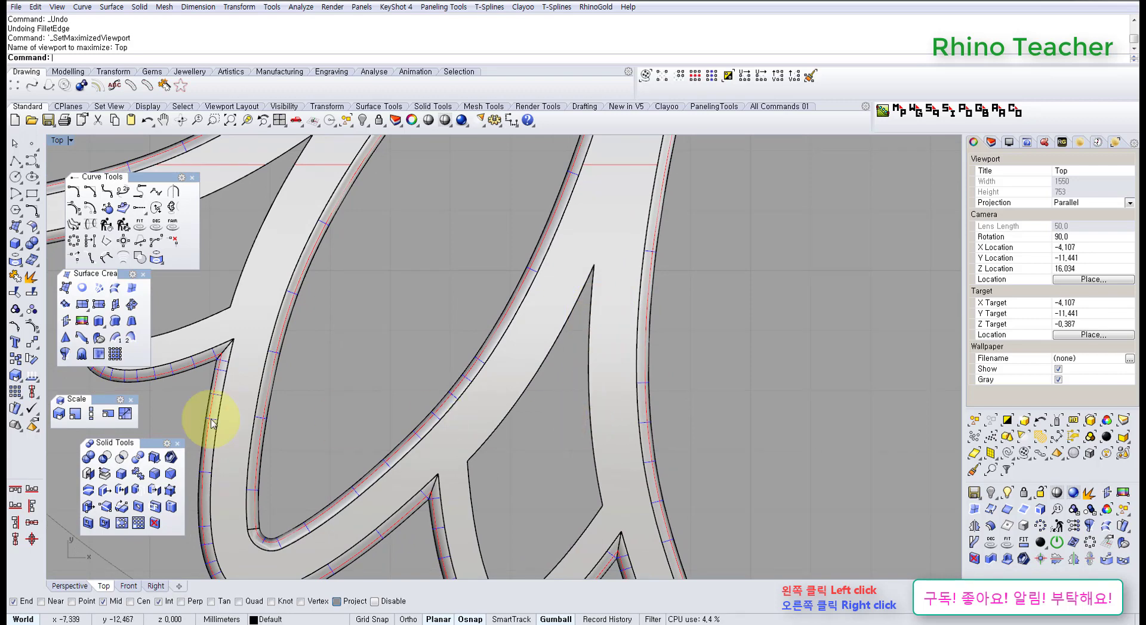
{"action": "key", "text": "ctrl+F4"}
{"action": "right_click_drag", "start_coordinate": [457, 408], "coordinate": [411, 349]}
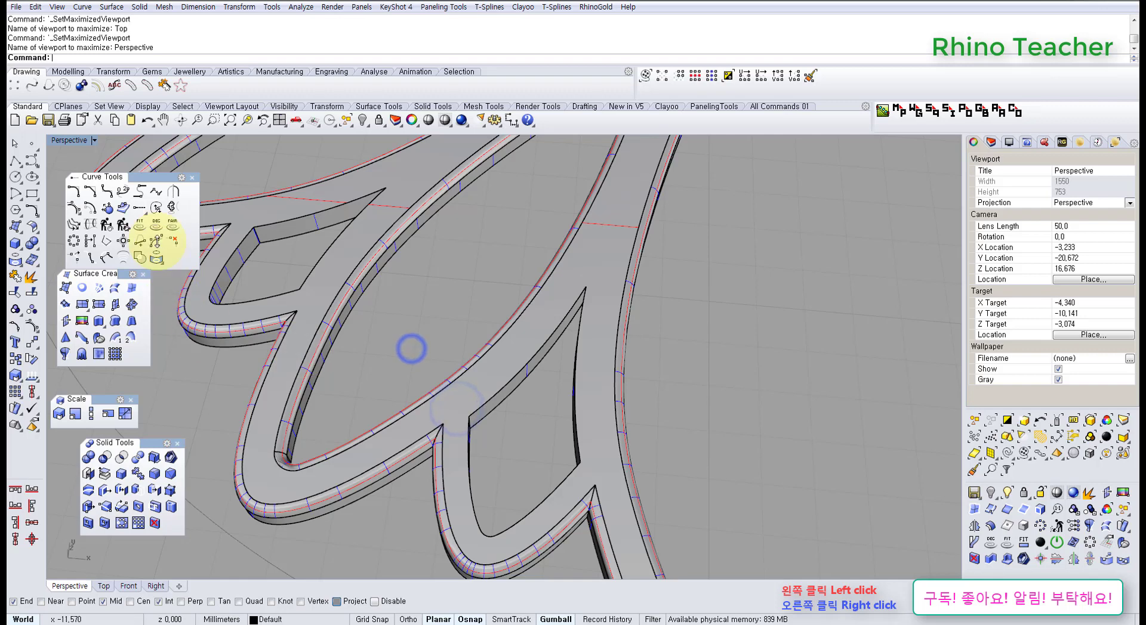
Step: Try to offset the small opening's long inner edge 0.15 outward on the surface with the direction flipped, and undo the offset
{"action": "left_click", "coordinate": [123, 208]}
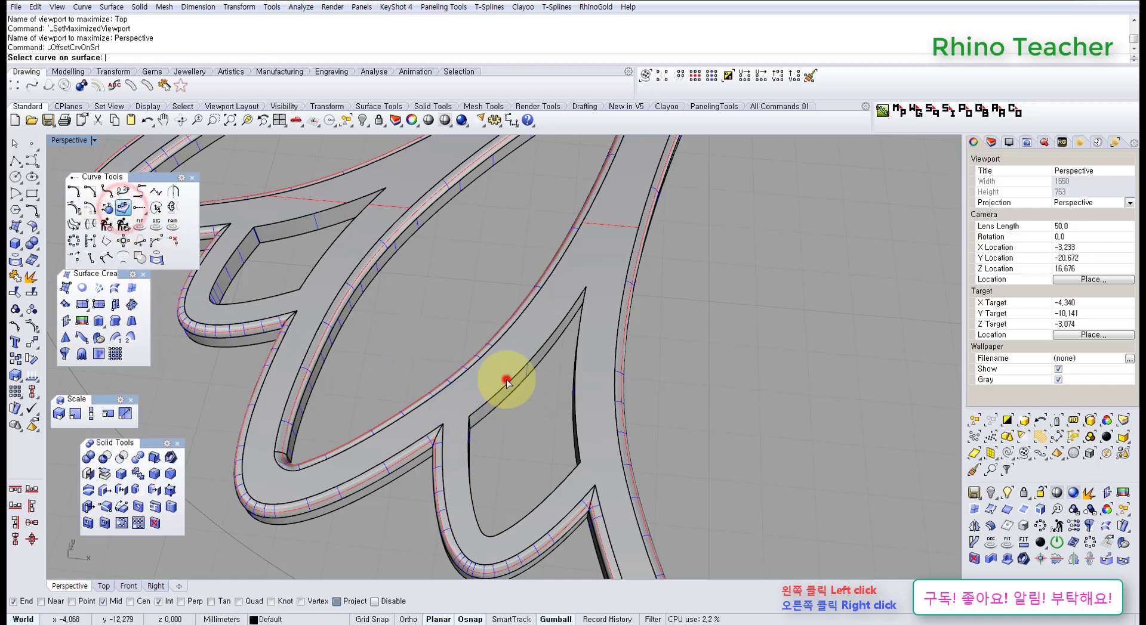
{"action": "left_click", "coordinate": [507, 382]}
{"action": "left_click", "coordinate": [544, 421]}
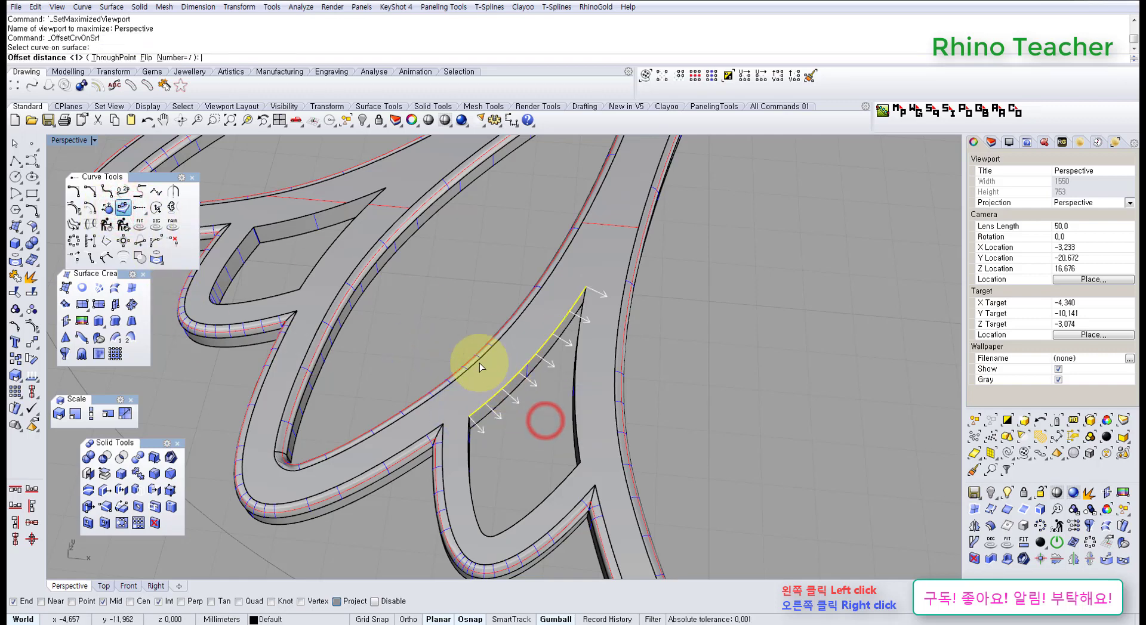
{"action": "left_click", "coordinate": [147, 58]}
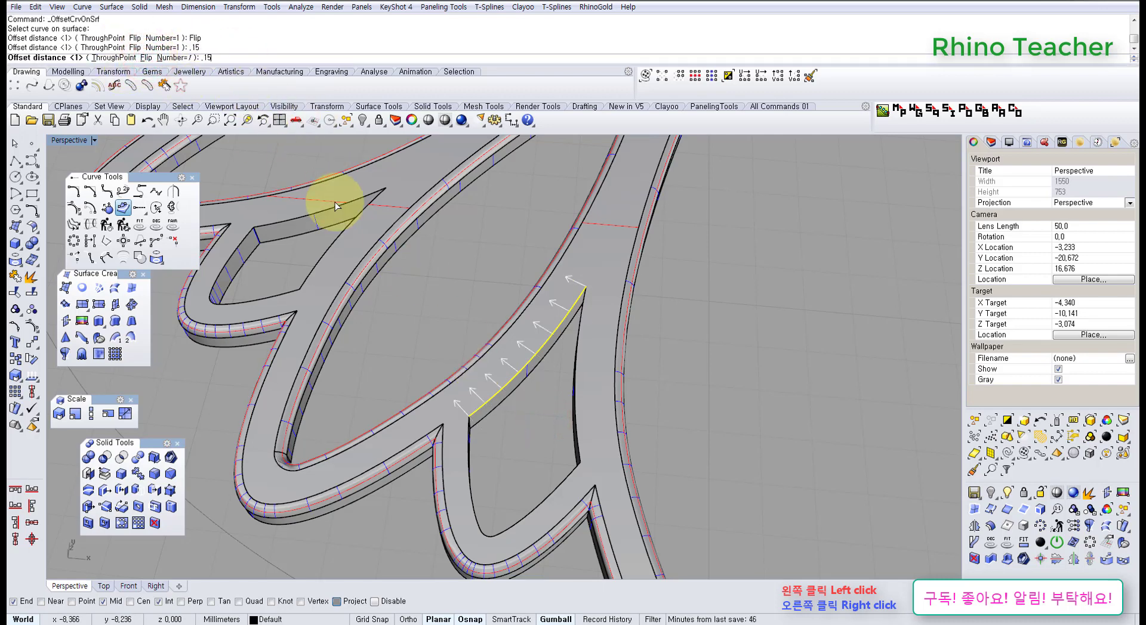
{"action": "key", "text": "Return"}
{"action": "right_click", "coordinate": [527, 410]}
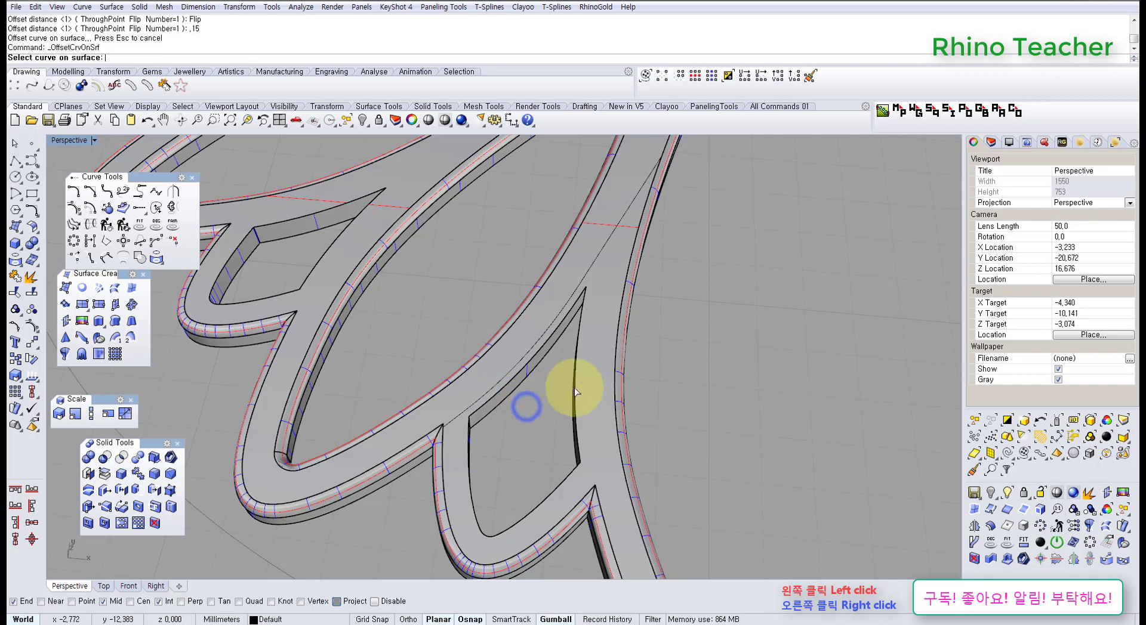
{"action": "key", "text": "ctrl+z"}
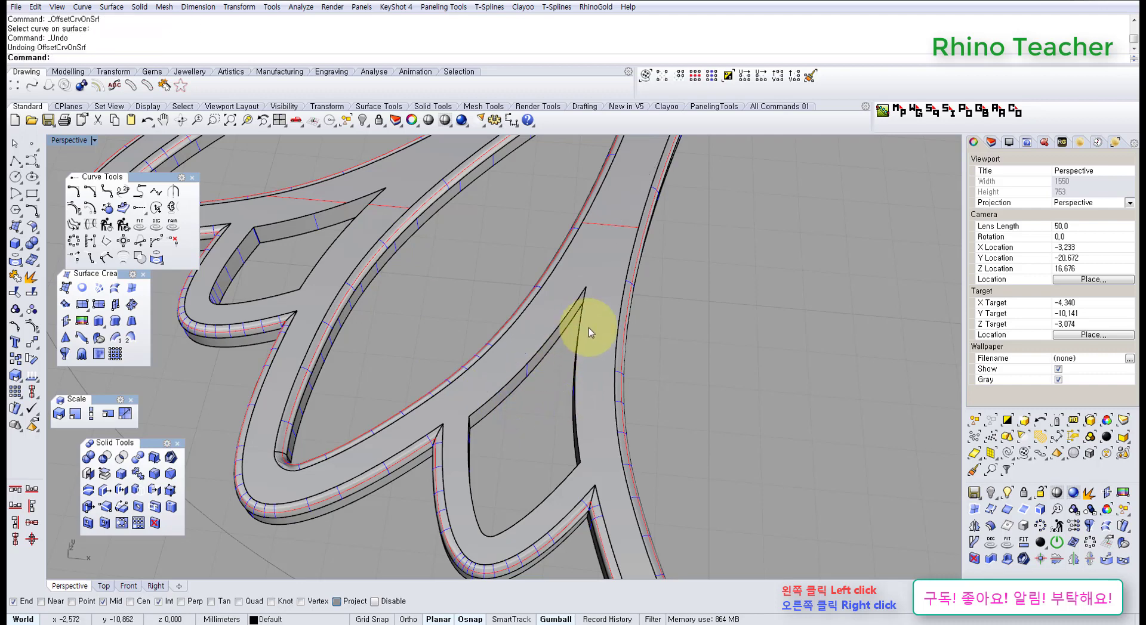
{"action": "left_click", "coordinate": [723, 341]}
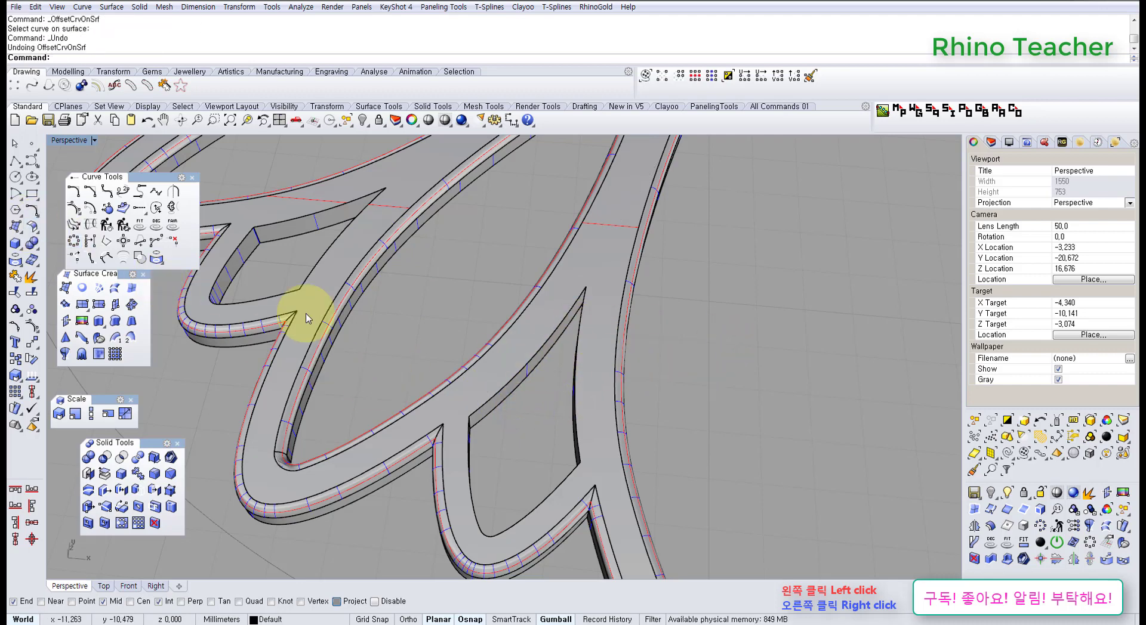
Step: Duplicate the three upper-face edges of the small opening beside the central petal as separate curves
{"action": "left_click", "coordinate": [15, 260]}
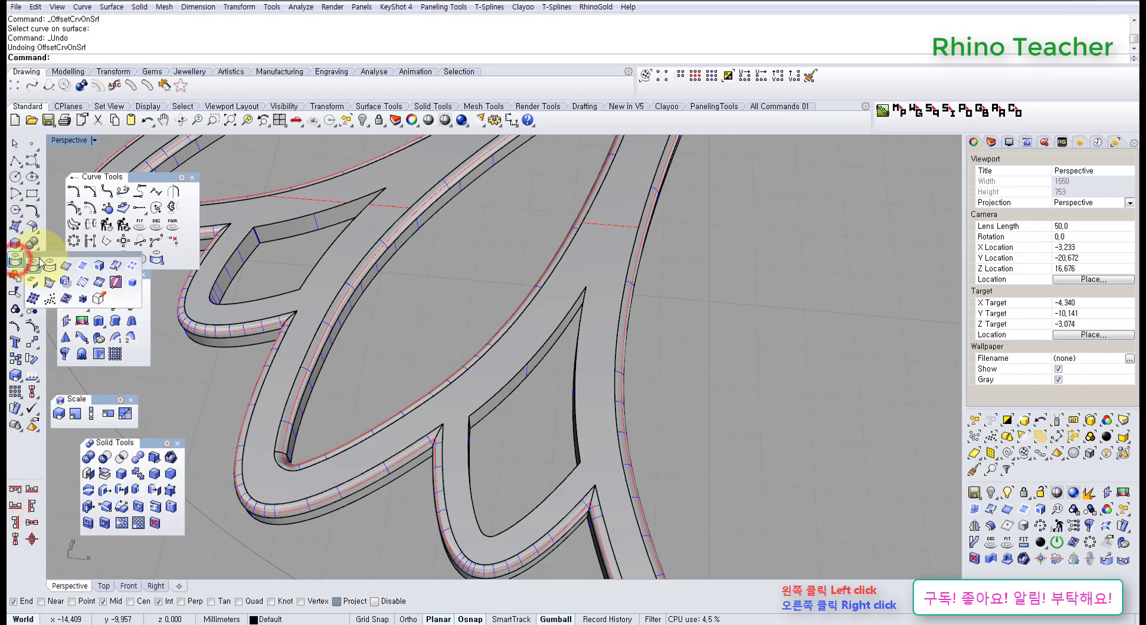
{"action": "left_click_drag", "start_coordinate": [52, 256], "coordinate": [164, 350]}
{"action": "left_click", "coordinate": [177, 362]}
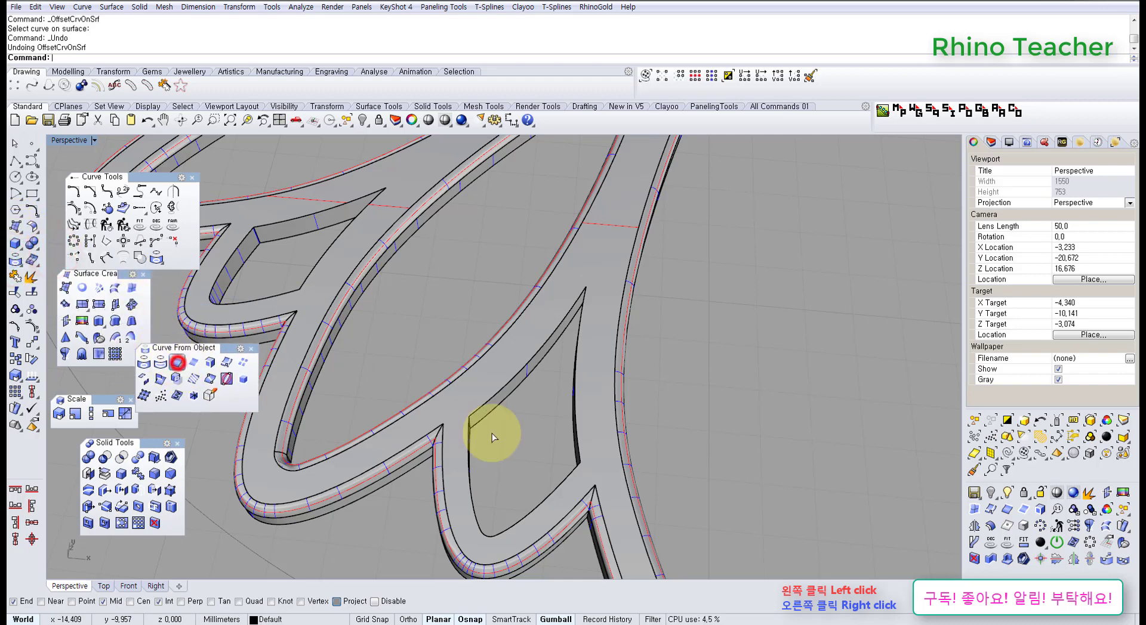
{"action": "left_click", "coordinate": [502, 386]}
{"action": "left_click", "coordinate": [468, 425]}
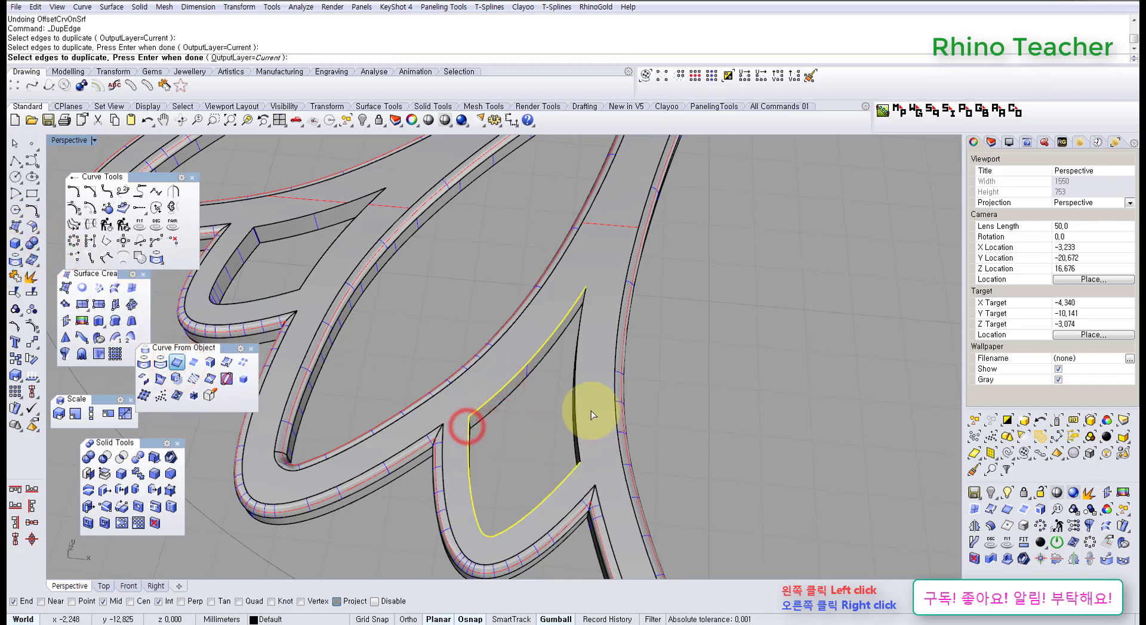
{"action": "right_click", "coordinate": [576, 412]}
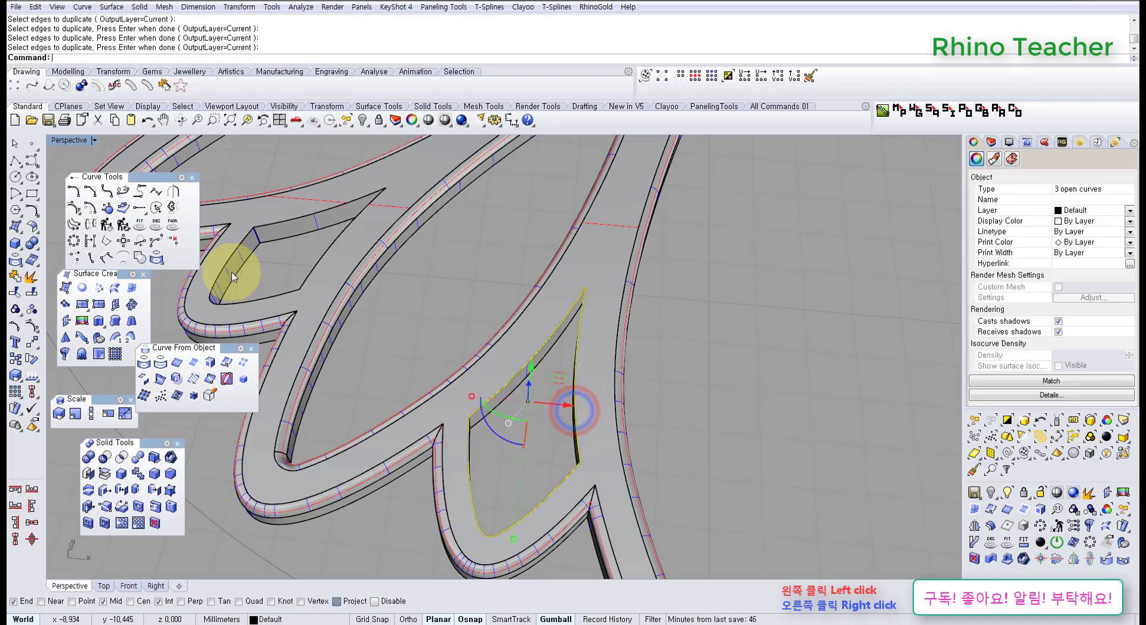
Step: Join the three duplicated opening edges into a closed curve and offset it 0.15 outward on the upper face with the direction flipped
{"action": "left_click", "coordinate": [15, 276]}
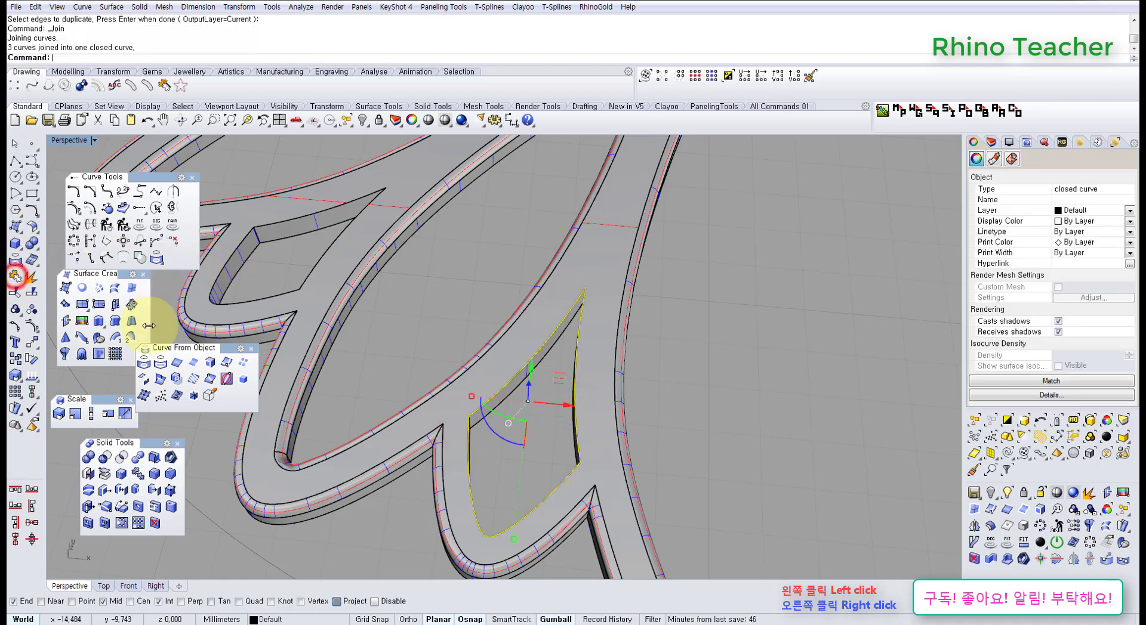
{"action": "left_click", "coordinate": [123, 208]}
{"action": "left_click", "coordinate": [540, 325]}
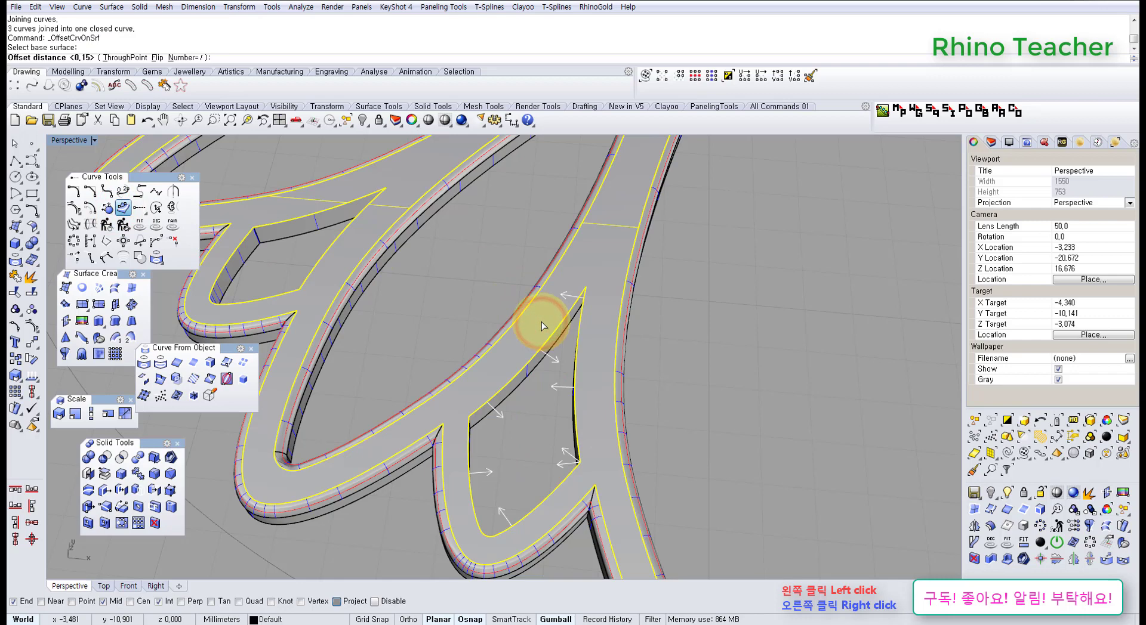
{"action": "left_click", "coordinate": [157, 58]}
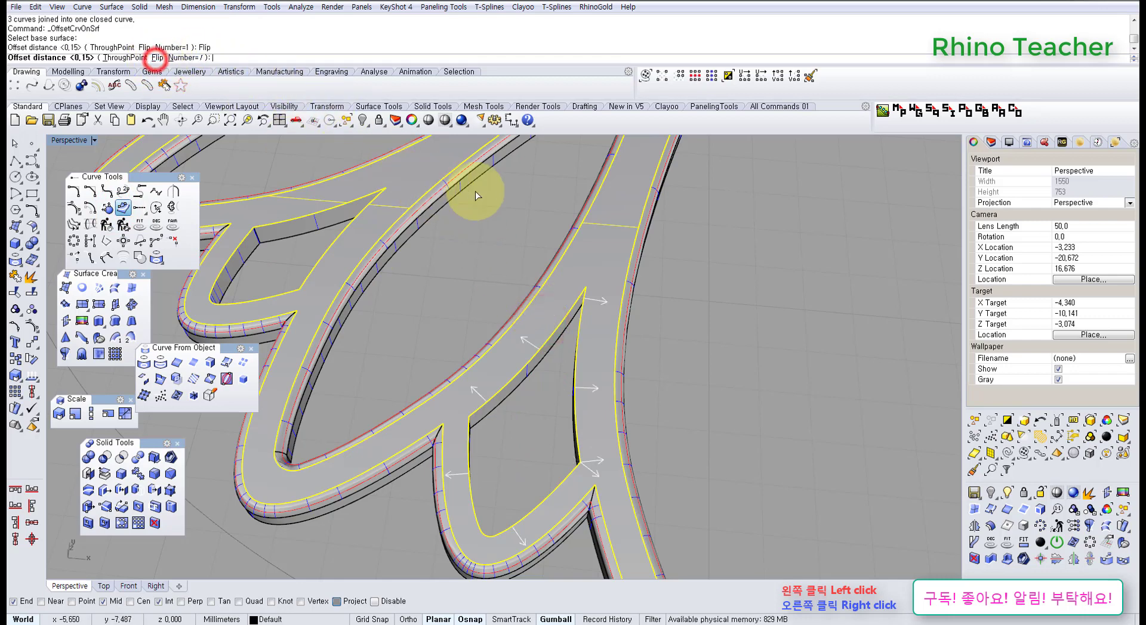
{"action": "right_click_drag", "start_coordinate": [560, 224], "coordinate": [559, 230]}
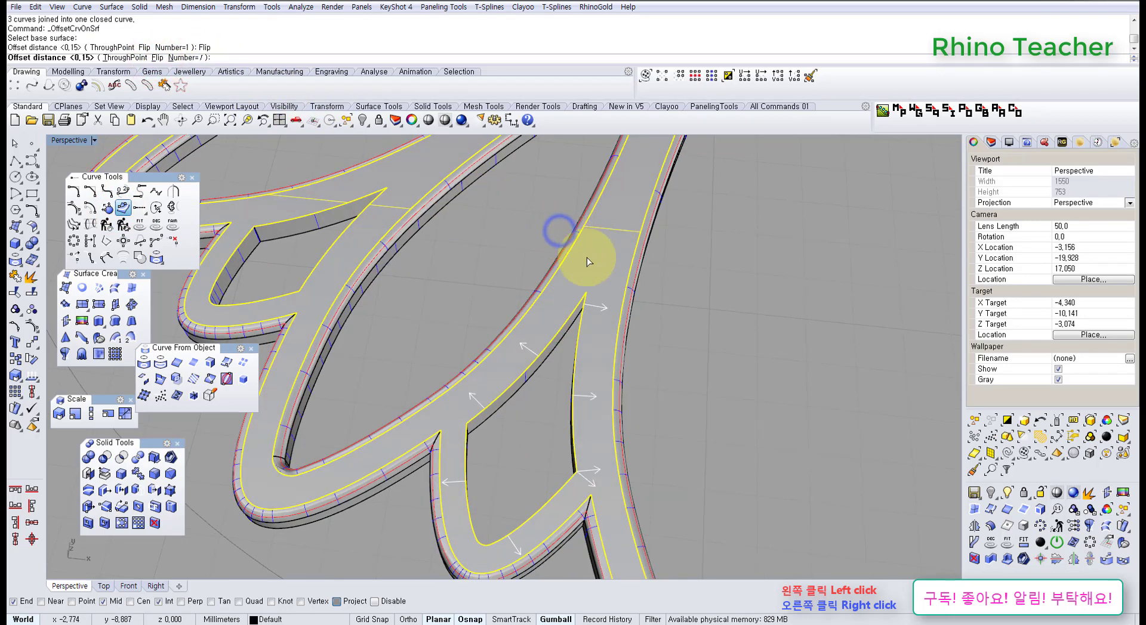
{"action": "right_click", "coordinate": [586, 257]}
{"action": "left_click", "coordinate": [733, 325]}
Step: Delete the joined curve on the small opening's inner edge and undo the deletion
{"action": "right_click_drag", "start_coordinate": [607, 325], "coordinate": [429, 224]}
{"action": "scroll", "coordinate": [353, 228], "scroll_direction": "up", "scroll_amount": 6}
{"action": "right_click_drag", "start_coordinate": [393, 260], "coordinate": [545, 282], "text": "shift"}
{"action": "left_click", "coordinate": [489, 281]}
{"action": "scroll", "coordinate": [568, 287], "scroll_direction": "down", "scroll_amount": 3}
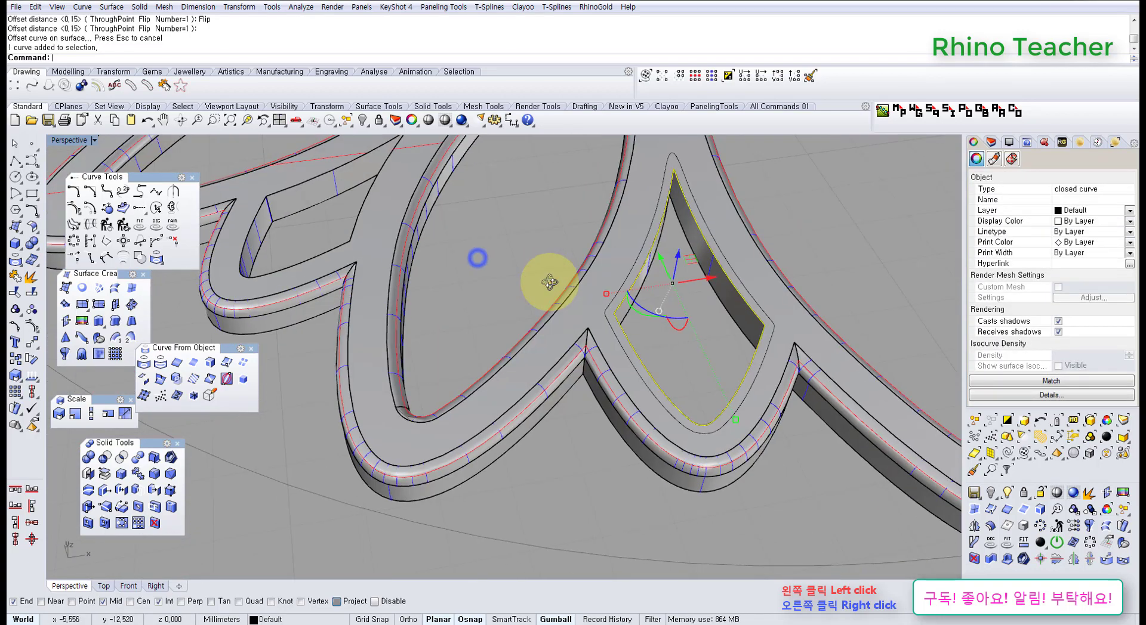
{"action": "key", "text": "Delete"}
{"action": "right_click_drag", "start_coordinate": [649, 294], "coordinate": [463, 305]}
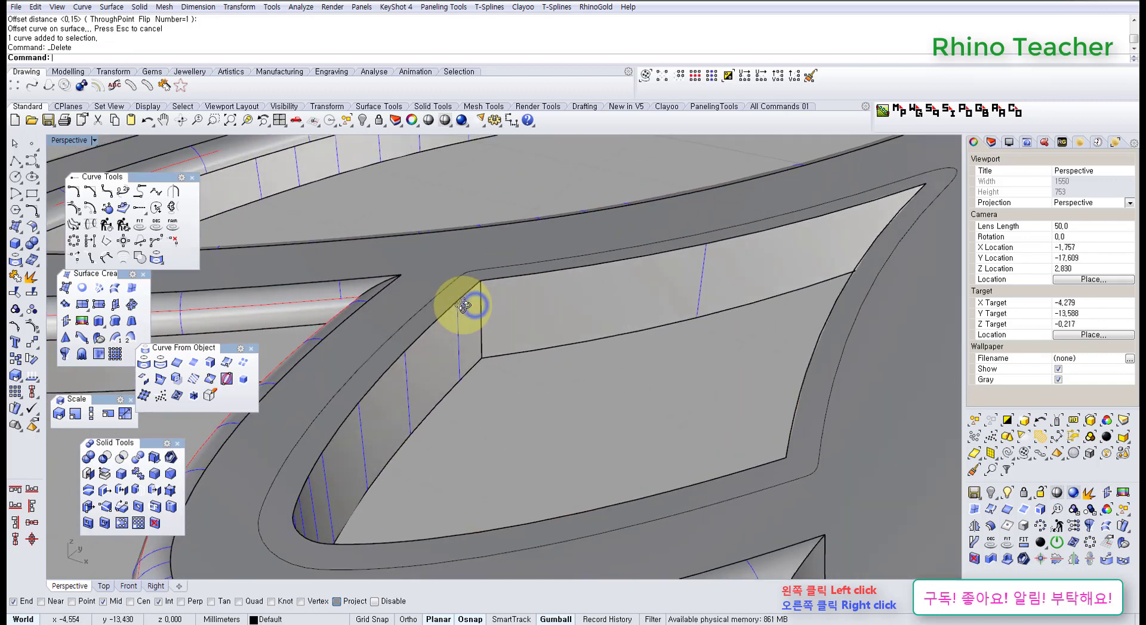
{"action": "key", "text": "ctrl+z"}
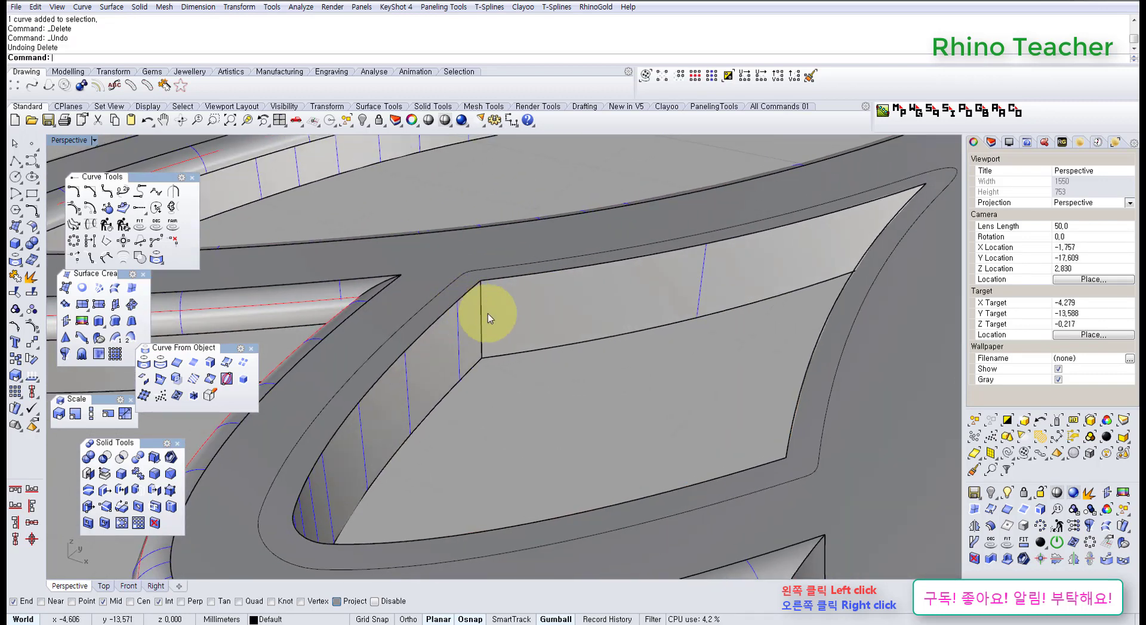
Step: Move the closed curve on the opening's inner edge vertically down onto the opening's walls
{"action": "scroll", "coordinate": [621, 302], "scroll_direction": "down", "scroll_amount": 6}
{"action": "right_click_drag", "start_coordinate": [649, 333], "coordinate": [686, 309]}
{"action": "left_click_drag", "start_coordinate": [628, 263], "coordinate": [629, 258]}
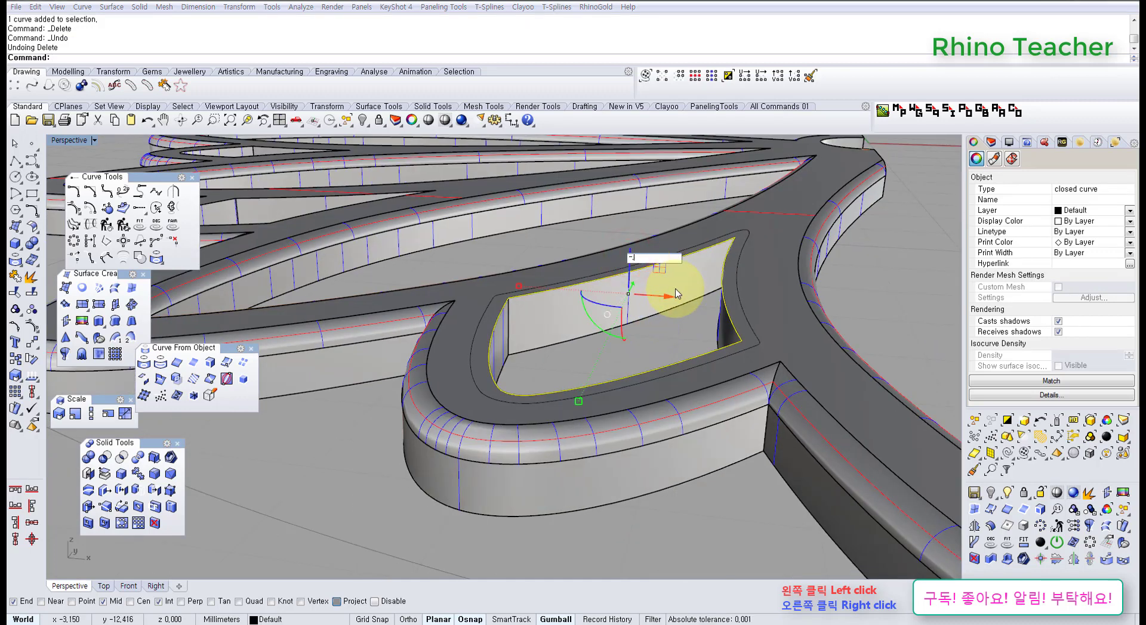
{"action": "left_click", "coordinate": [626, 311]}
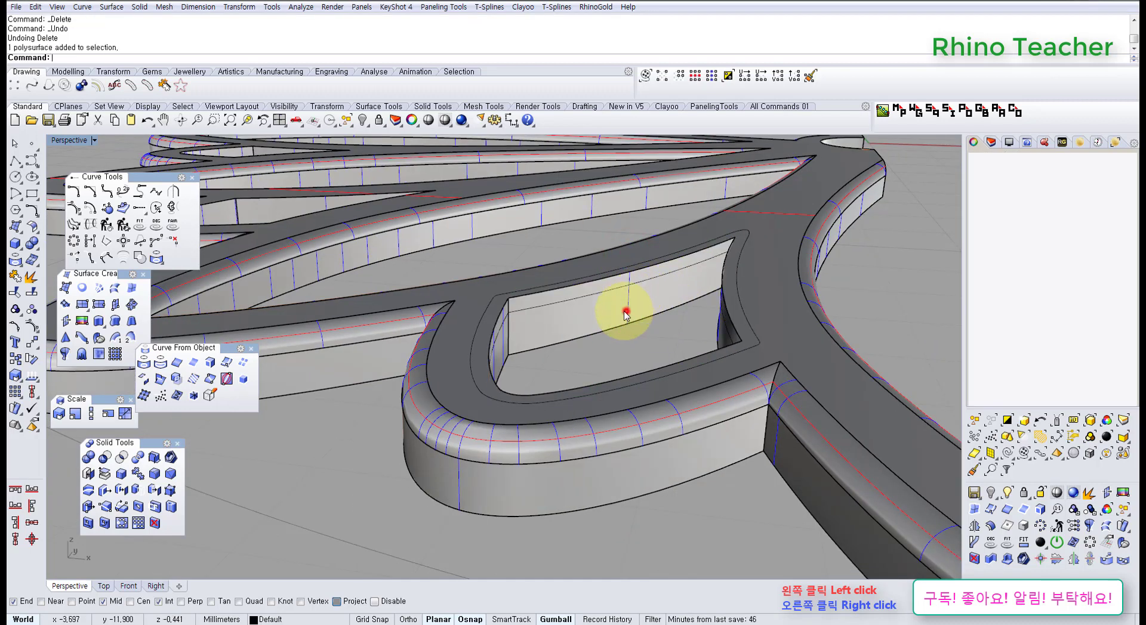
{"action": "left_click", "coordinate": [297, 514]}
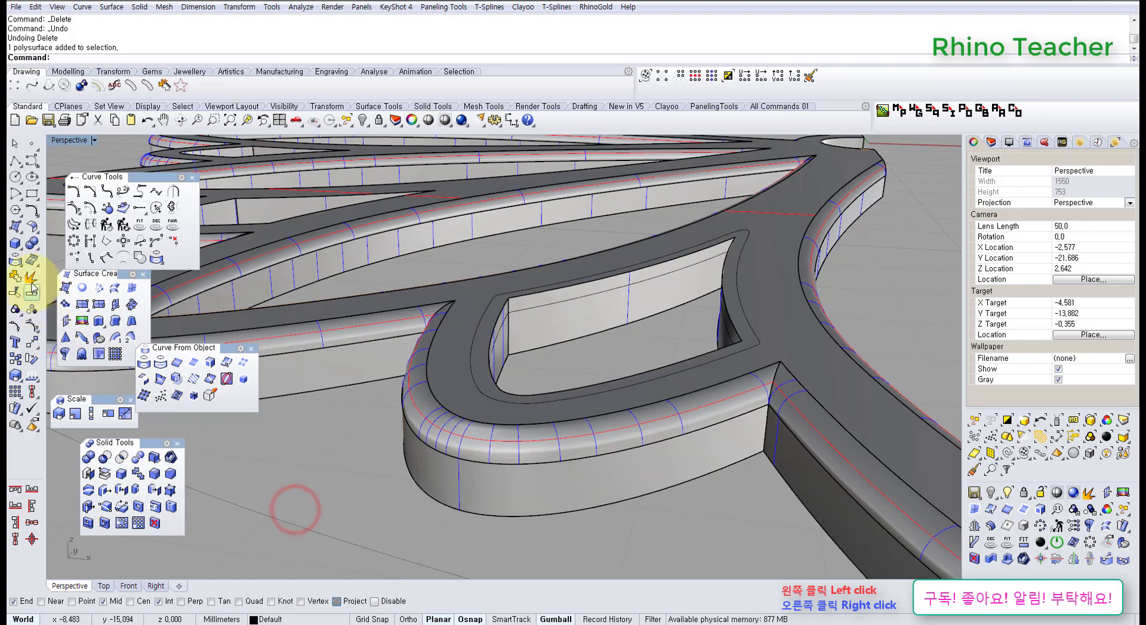
Step: Extract the small opening's three inner wall surfaces from the flower body and join them into one polysurface
{"action": "left_click", "coordinate": [15, 277]}
{"action": "left_click", "coordinate": [647, 305]}
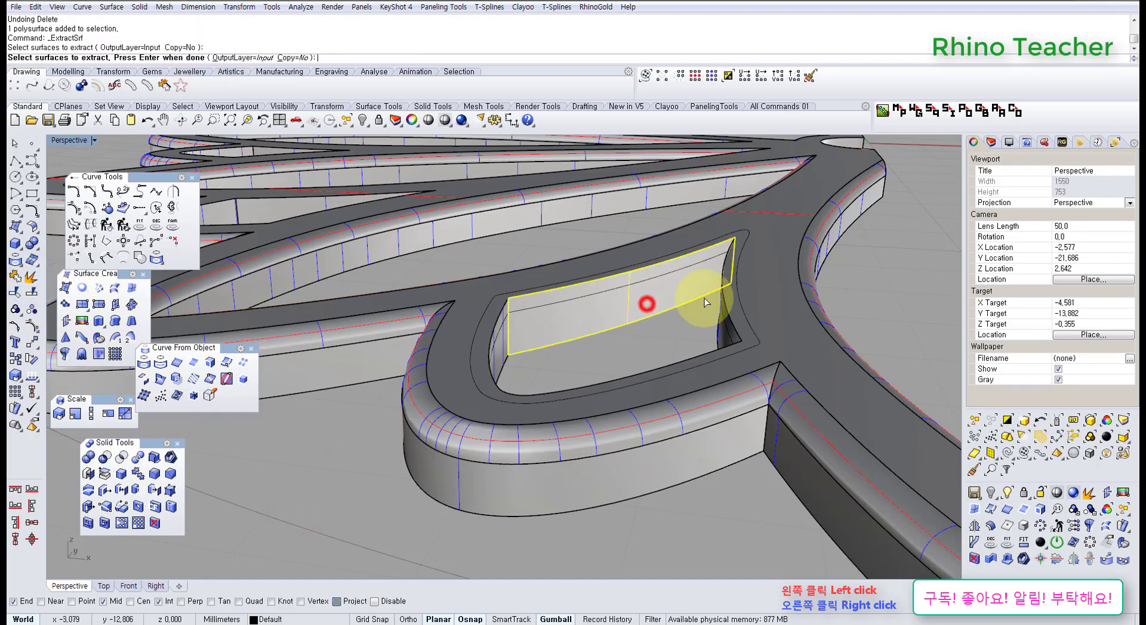
{"action": "right_click_drag", "start_coordinate": [746, 311], "coordinate": [618, 284]}
{"action": "left_click", "coordinate": [618, 281]}
{"action": "right_click_drag", "start_coordinate": [525, 299], "coordinate": [866, 302]}
{"action": "left_click", "coordinate": [462, 360]}
{"action": "right_click", "coordinate": [462, 359]}
{"action": "right_click_drag", "start_coordinate": [636, 259], "coordinate": [7, 251]}
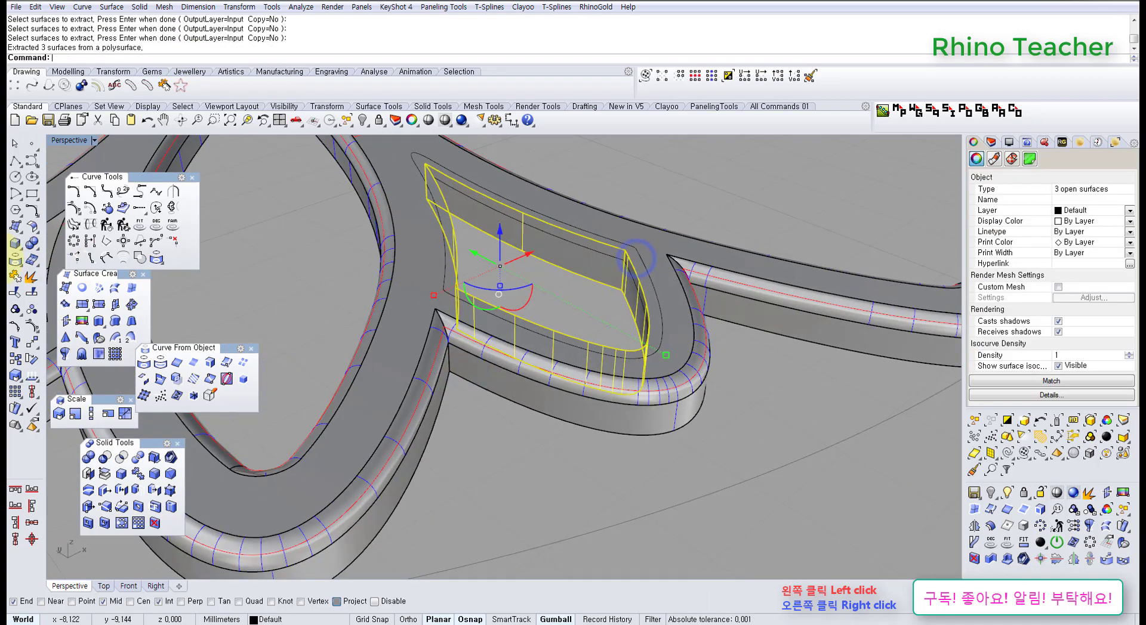
{"action": "left_click", "coordinate": [17, 275]}
Step: Split the joined wall surfaces with the lowered closed curve and delete the upper wall strip
{"action": "right_click_drag", "start_coordinate": [601, 282], "coordinate": [576, 364]}
{"action": "left_click", "coordinate": [27, 288]}
{"action": "scroll", "coordinate": [555, 317], "scroll_direction": "up", "scroll_amount": 3}
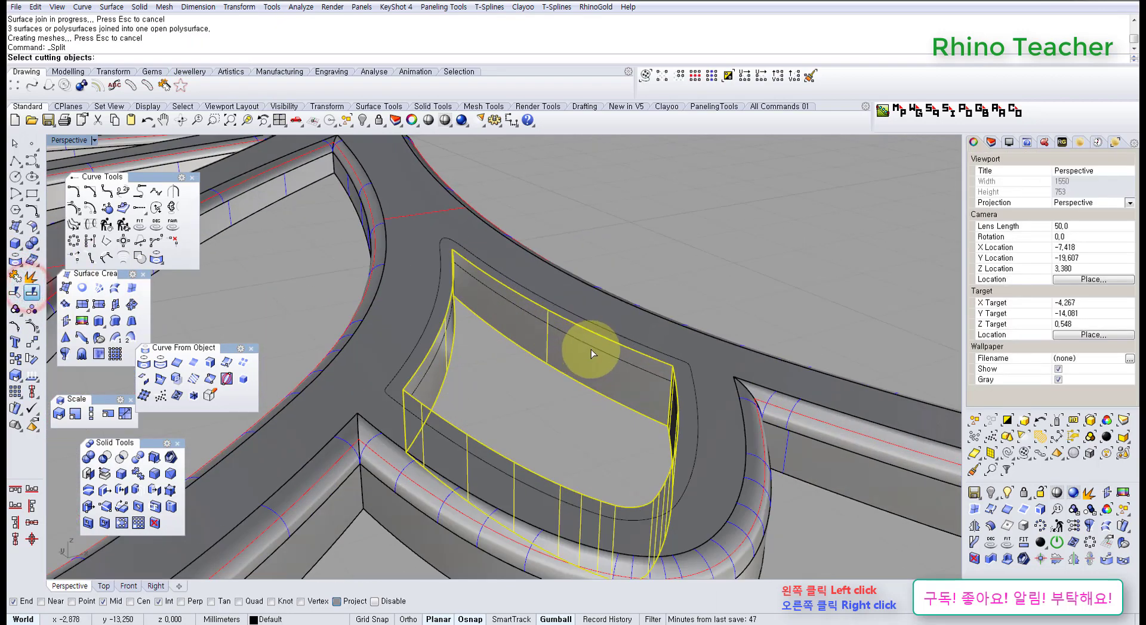
{"action": "left_click", "coordinate": [591, 350]}
{"action": "right_click", "coordinate": [591, 350]}
{"action": "left_click", "coordinate": [578, 418]}
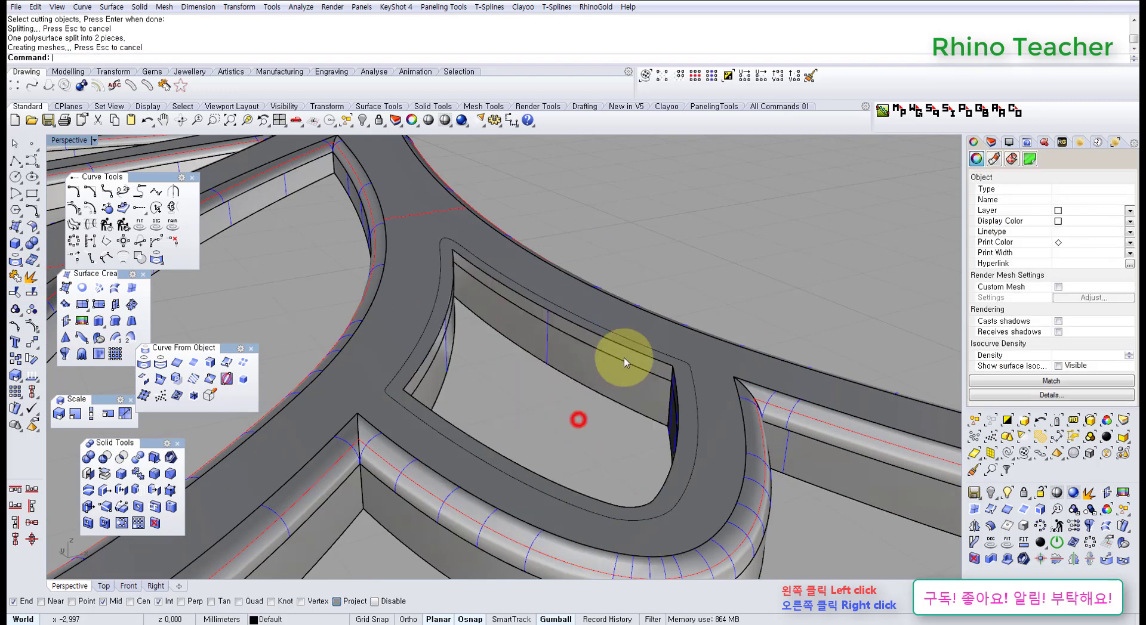
{"action": "scroll", "coordinate": [626, 361], "scroll_direction": "up", "scroll_amount": 4}
{"action": "left_click", "coordinate": [632, 354]}
{"action": "key", "text": "Delete"}
Step: Split the flower body's upper face with the offset curve and delete the narrow strip around the small opening
{"action": "right_click_drag", "start_coordinate": [691, 325], "coordinate": [652, 335]}
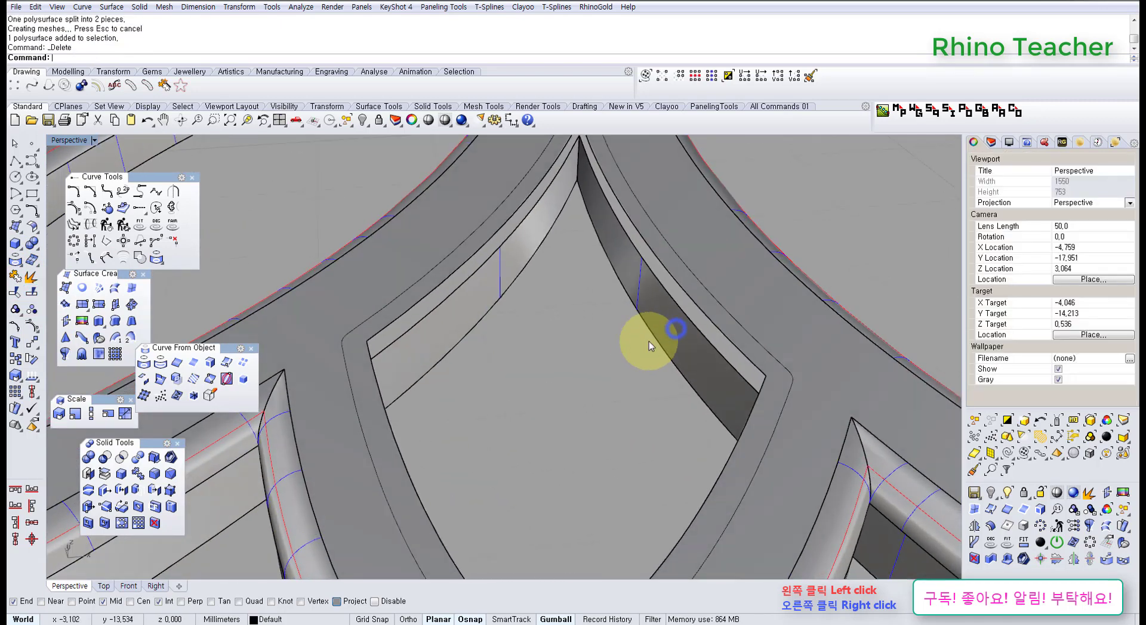
{"action": "left_click", "coordinate": [727, 259]}
{"action": "left_click", "coordinate": [31, 292]}
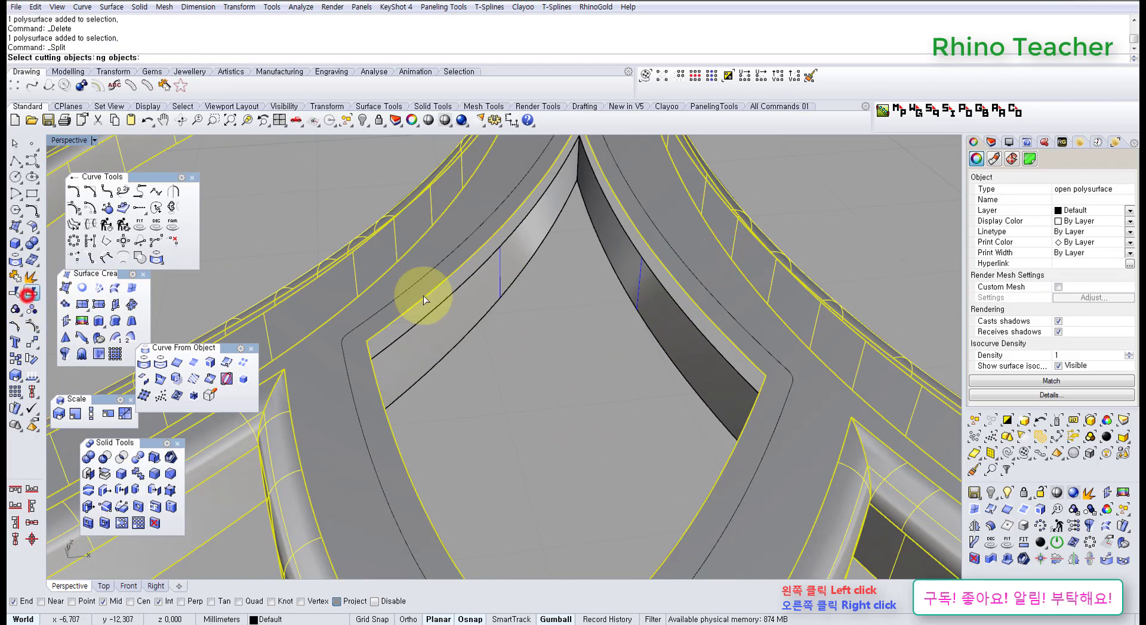
{"action": "left_click", "coordinate": [419, 282]}
{"action": "right_click", "coordinate": [421, 282]}
{"action": "left_click", "coordinate": [567, 351]}
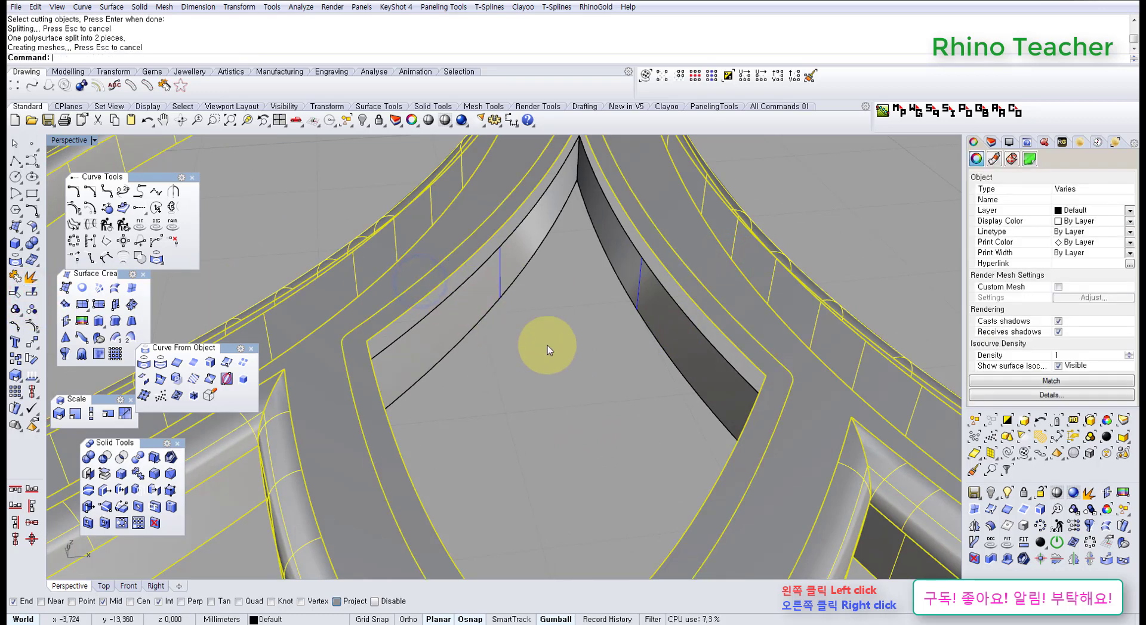
{"action": "key", "text": "Delete"}
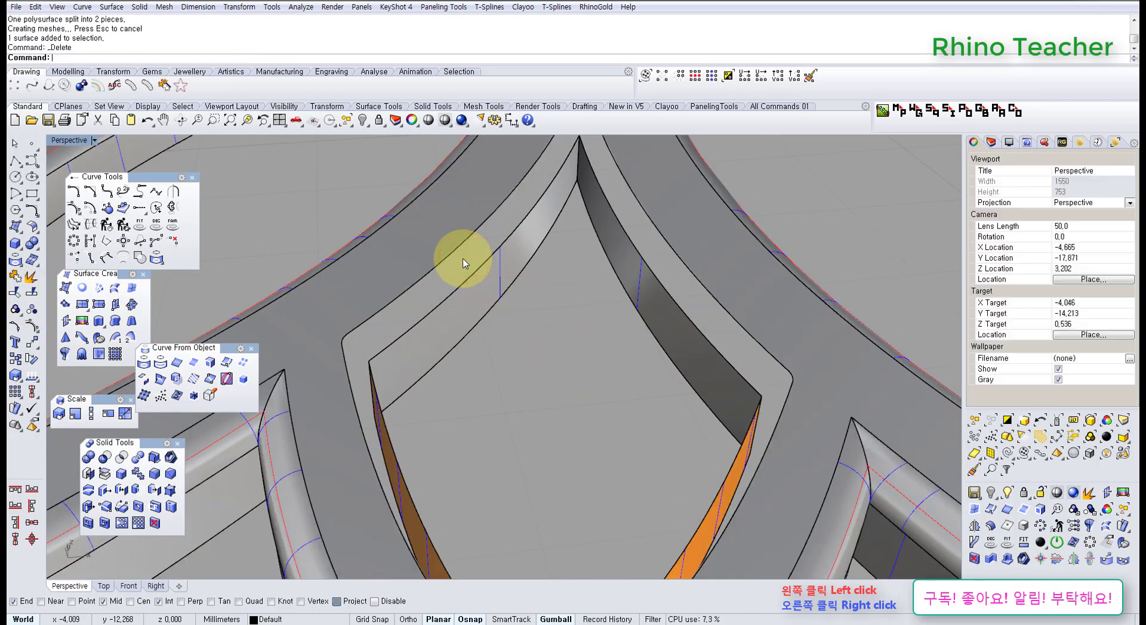
Step: Try to blend a surface between the small opening's trimmed upper-face edge and the trimmed top edge of its walls
{"action": "right_click_drag", "start_coordinate": [460, 256], "coordinate": [562, 268]}
{"action": "right_click_drag", "start_coordinate": [630, 334], "coordinate": [597, 364]}
{"action": "right_click_drag", "start_coordinate": [324, 312], "coordinate": [468, 324]}
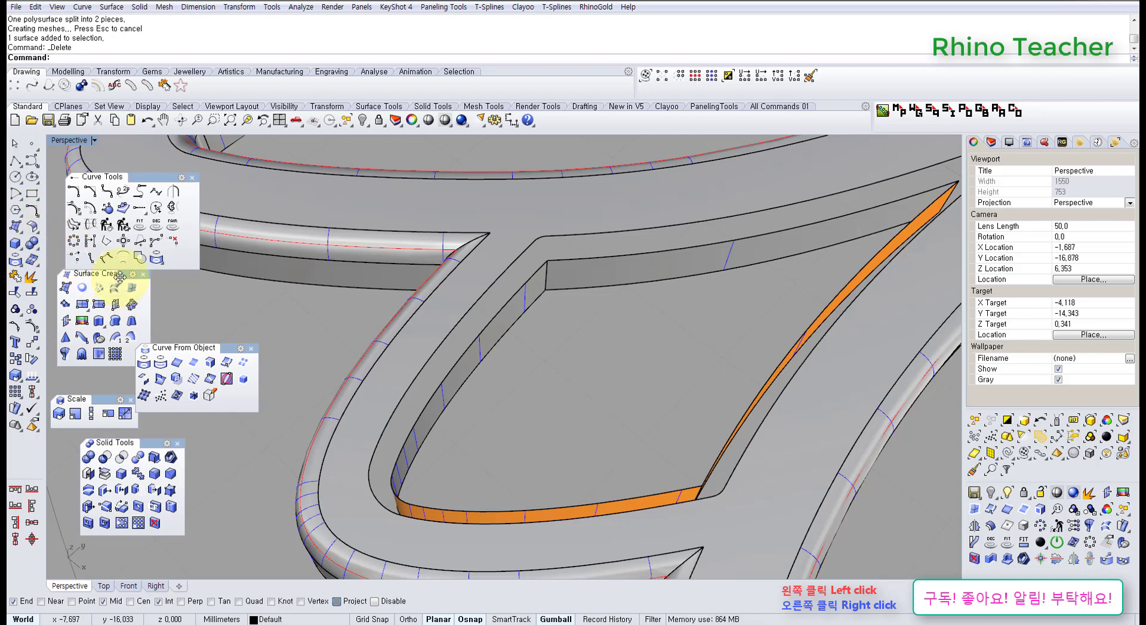
{"action": "left_click", "coordinate": [34, 228]}
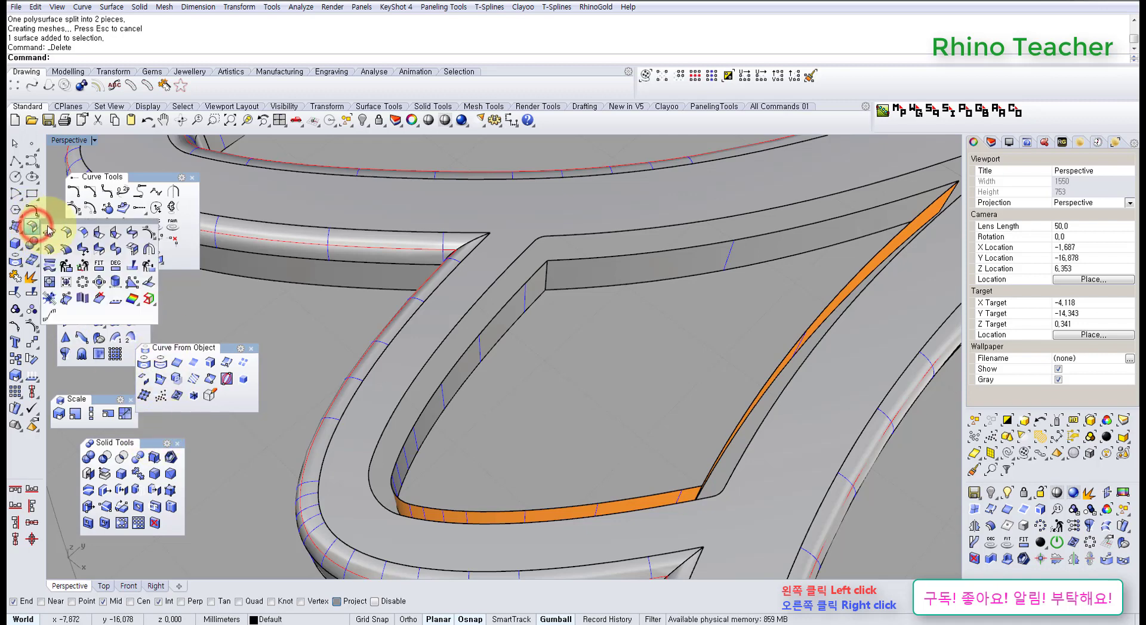
{"action": "left_click_drag", "start_coordinate": [71, 224], "coordinate": [206, 191]}
{"action": "left_click", "coordinate": [266, 205]}
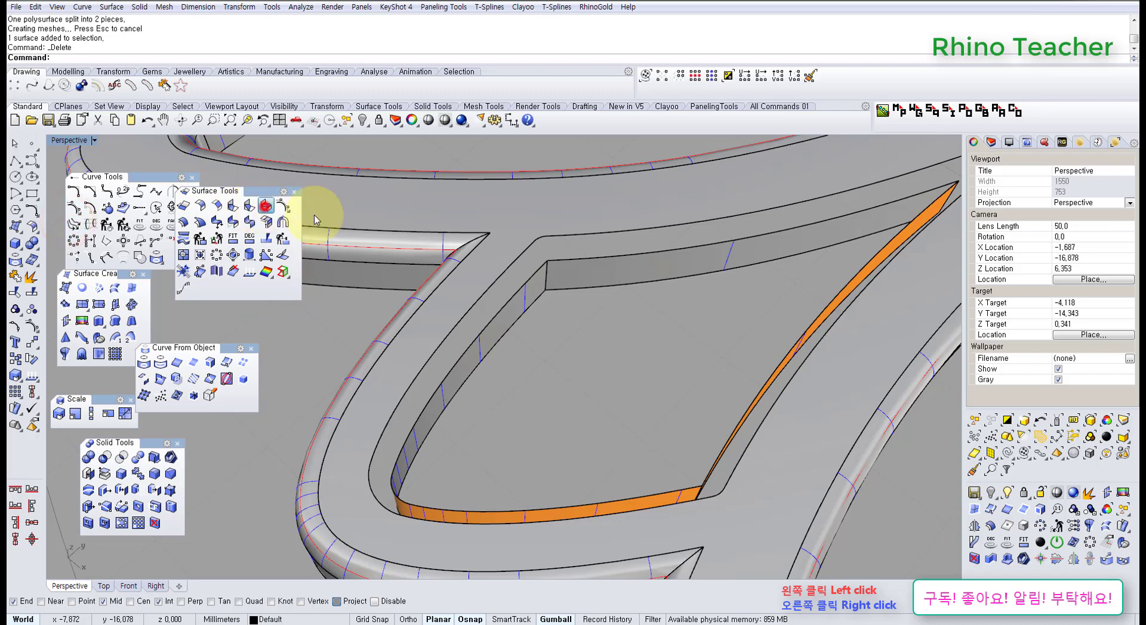
{"action": "left_click", "coordinate": [571, 234]}
{"action": "right_click_drag", "start_coordinate": [644, 297], "coordinate": [494, 284]}
{"action": "left_click", "coordinate": [495, 288]}
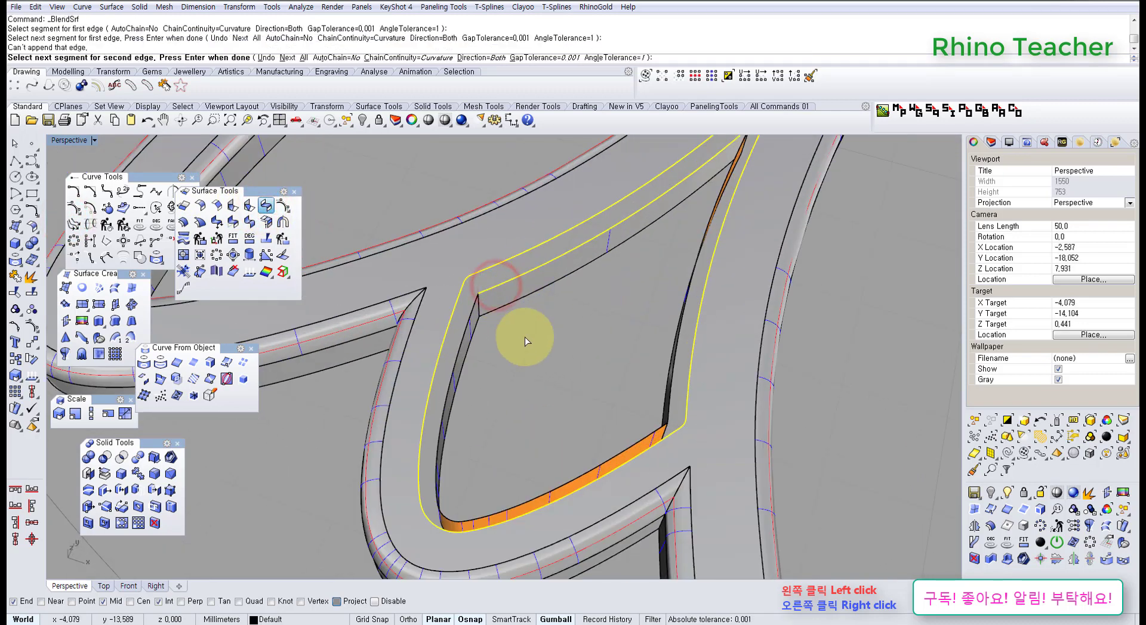
{"action": "key", "text": "Escape"}
Step: Check that separate closed curves lie along the opening's trimmed upper-face edge and its trimmed wall edge
{"action": "left_click", "coordinate": [576, 376]}
{"action": "right_click_drag", "start_coordinate": [540, 350], "coordinate": [493, 311]}
{"action": "left_click", "coordinate": [510, 296]}
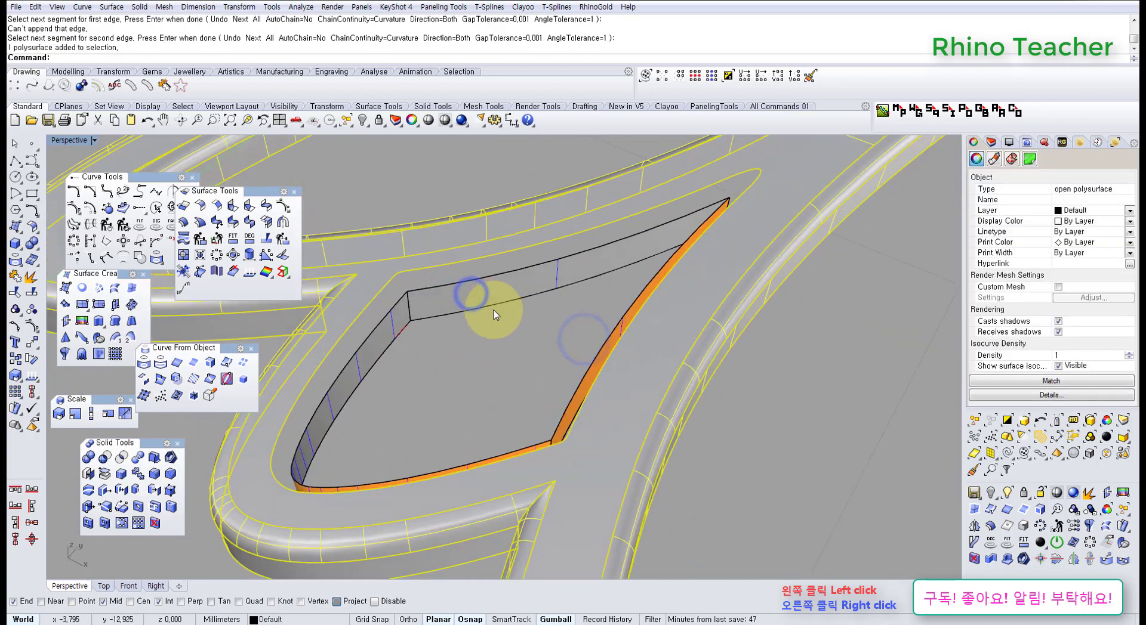
{"action": "left_click", "coordinate": [493, 310]}
{"action": "left_click", "coordinate": [450, 263]}
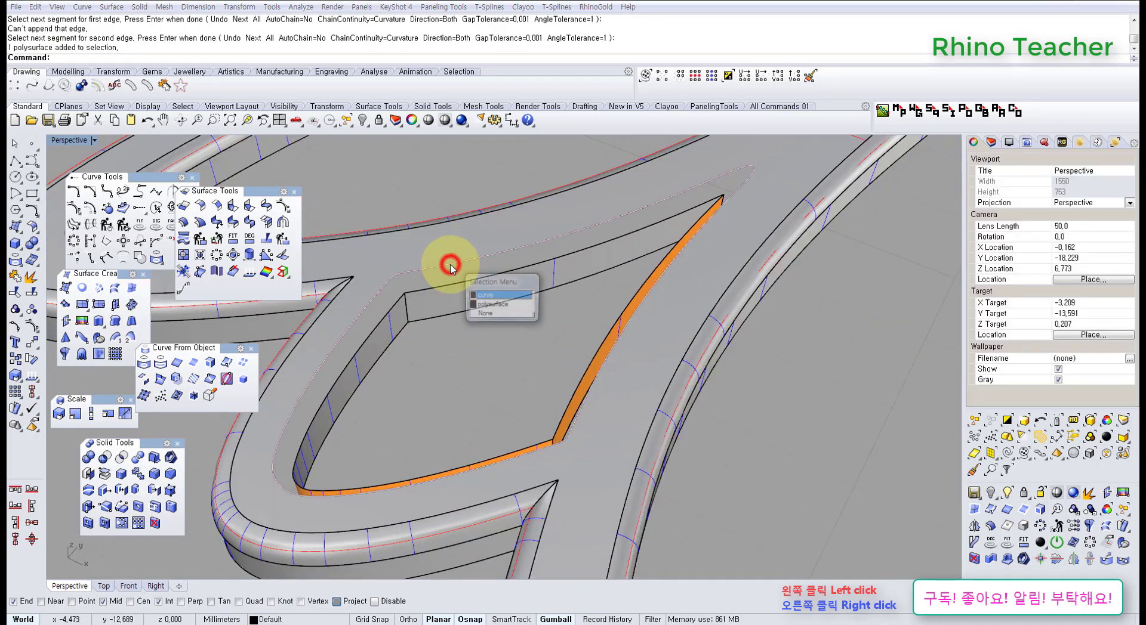
{"action": "left_click", "coordinate": [437, 334]}
{"action": "left_click", "coordinate": [438, 286]}
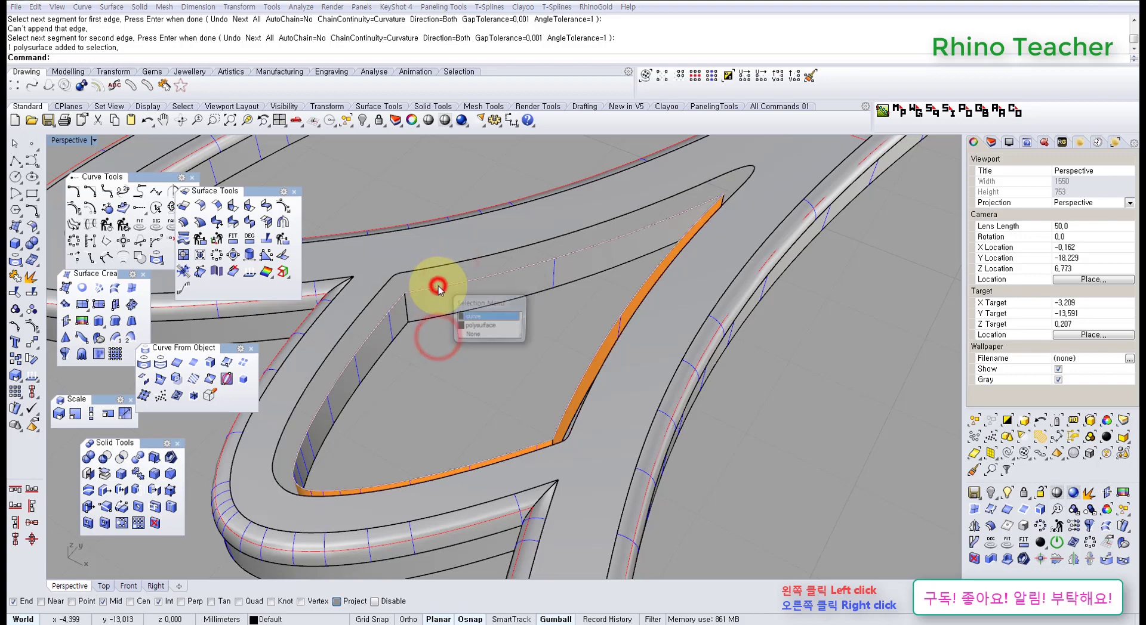
{"action": "left_click", "coordinate": [474, 315]}
{"action": "left_click", "coordinate": [435, 370]}
{"action": "mouse_move", "coordinate": [432, 345]}
{"action": "right_mouse_down"}
{"action": "mouse_move", "coordinate": [332, 340]}
{"action": "mouse_move", "coordinate": [465, 339]}
{"action": "right_mouse_up"}
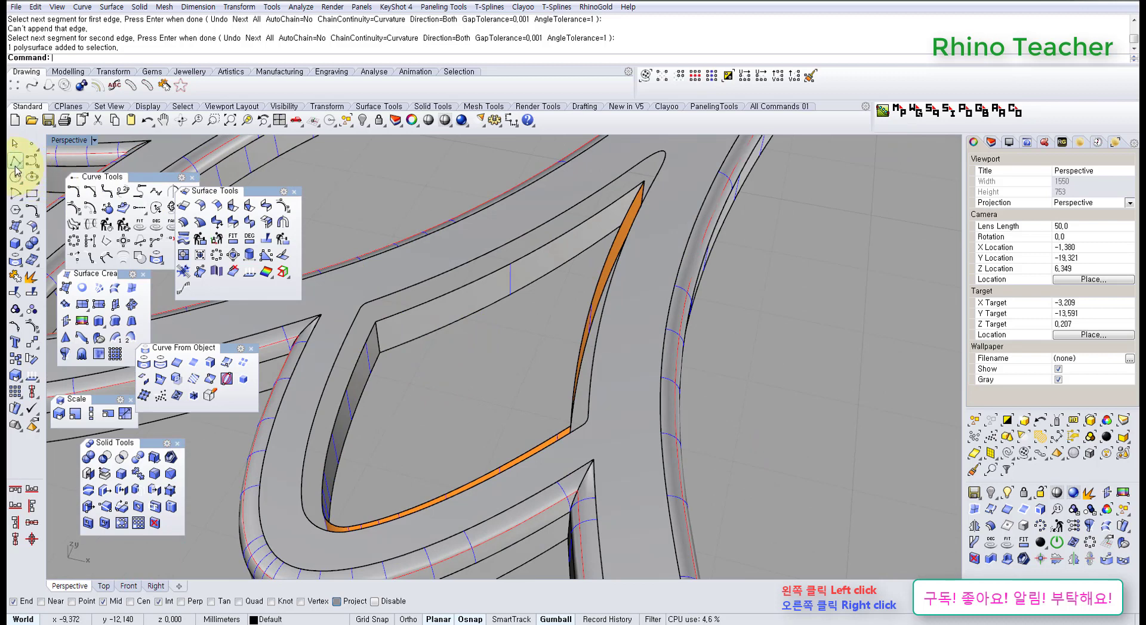
{"action": "left_click", "coordinate": [16, 165]}
{"action": "right_click_drag", "start_coordinate": [615, 251], "coordinate": [585, 325]}
{"action": "right_click", "coordinate": [467, 299]}
{"action": "right_click_drag", "start_coordinate": [600, 430], "coordinate": [574, 288], "text": "shift"}
{"action": "right_click_drag", "start_coordinate": [583, 378], "coordinate": [734, 388]}
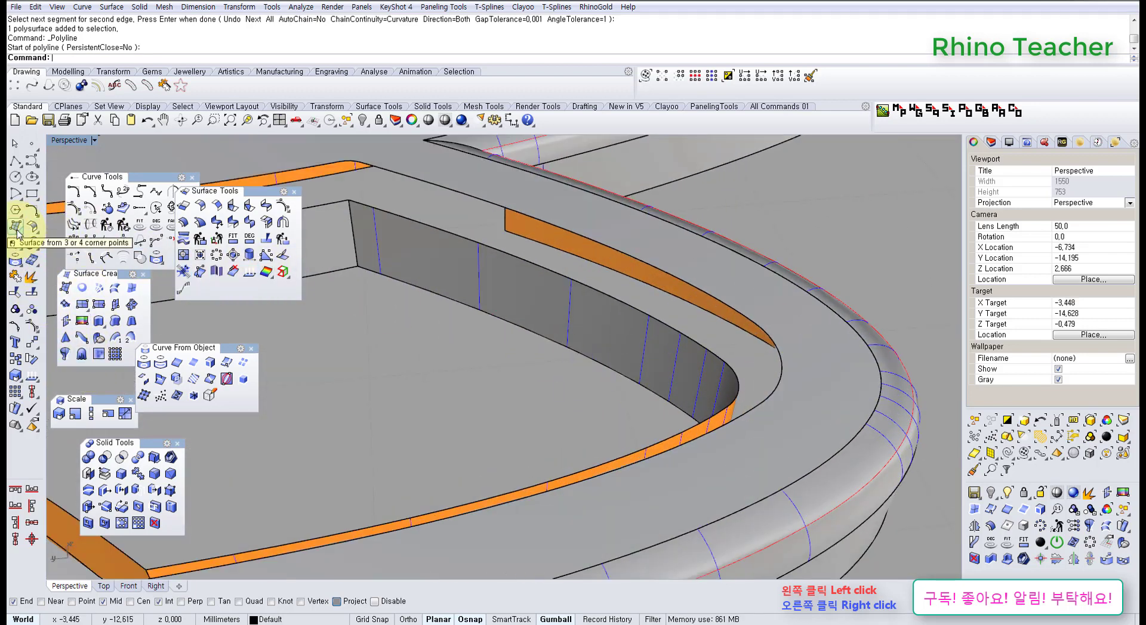
Step: Start a perpendicular blend curve with tangency continuity on the outer offset curve, placing its start at the opening's rounded tip in the Top view
{"action": "left_click_drag", "start_coordinate": [155, 176], "coordinate": [133, 159]}
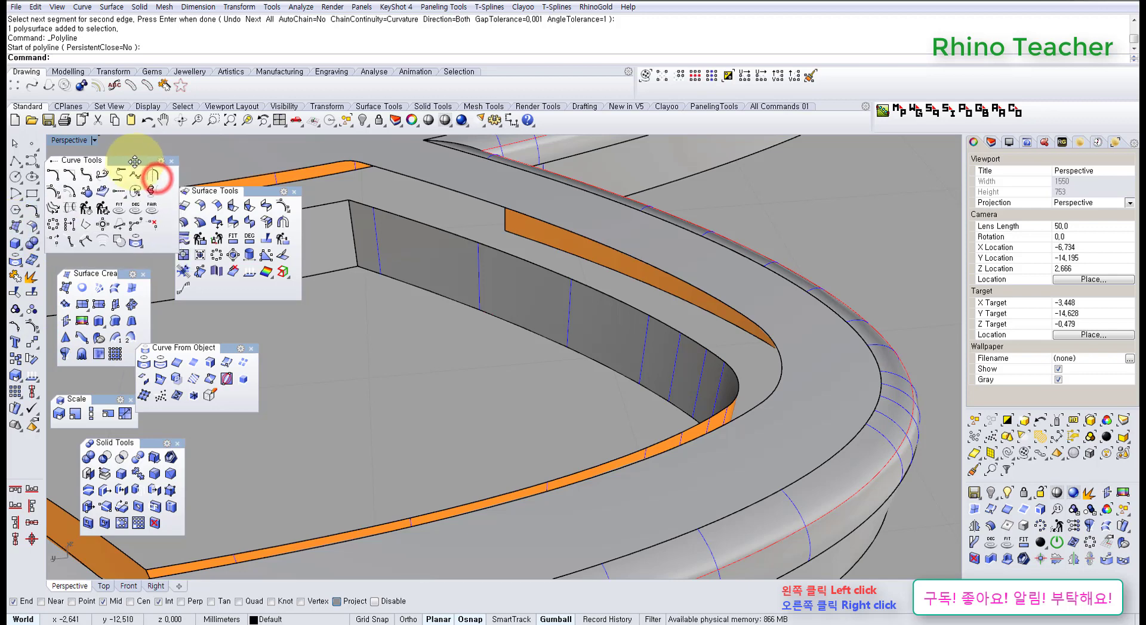
{"action": "left_click", "coordinate": [18, 259]}
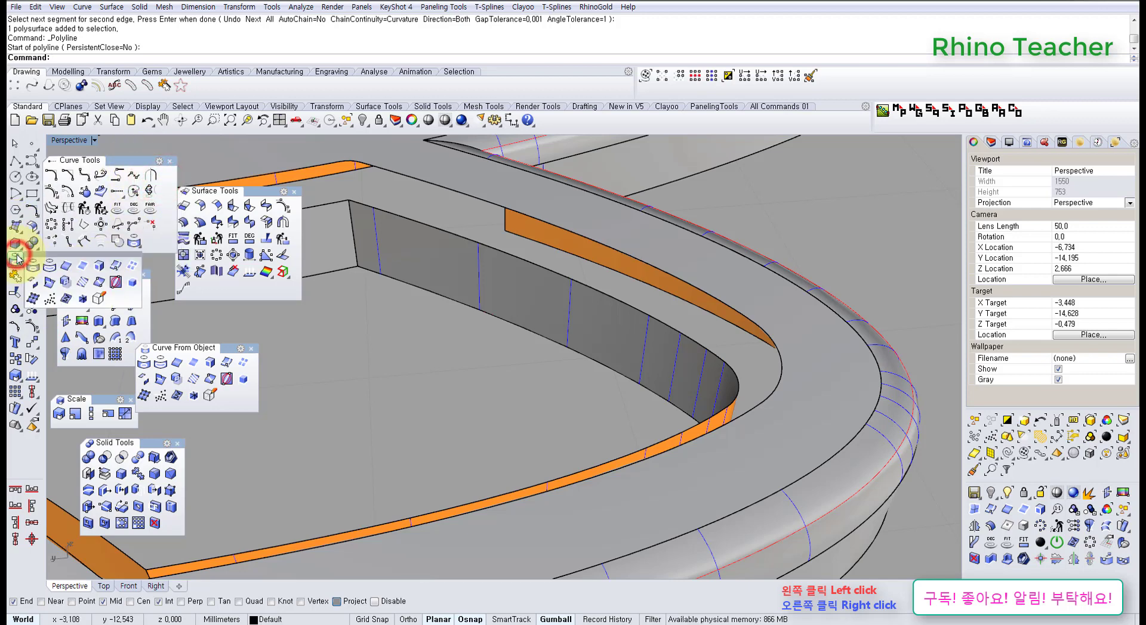
{"action": "left_click", "coordinate": [144, 379]}
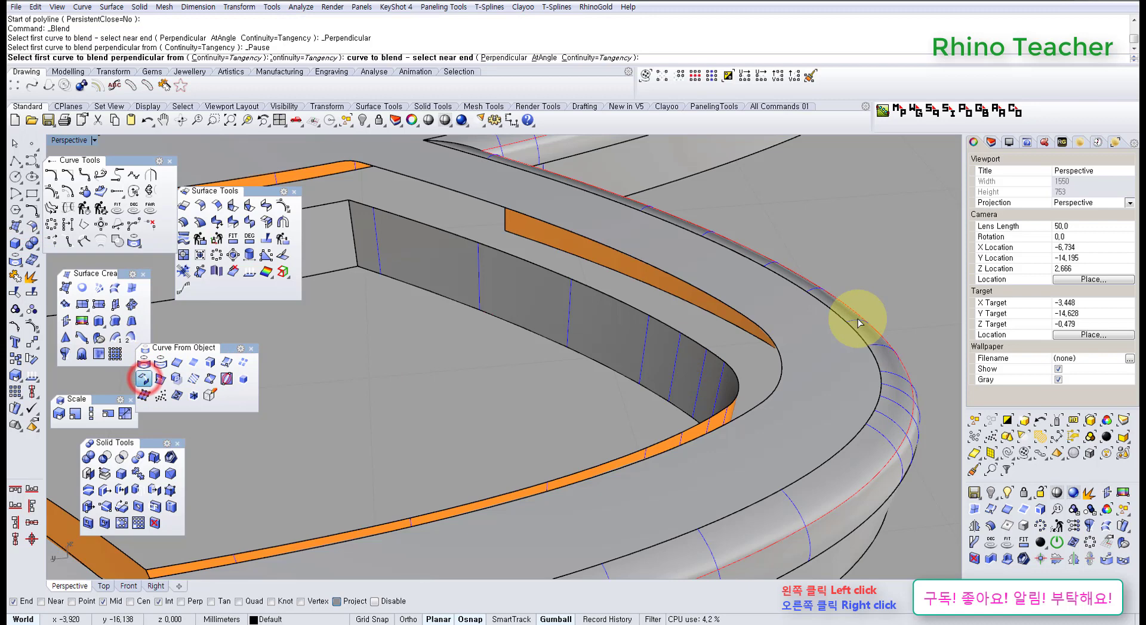
{"action": "left_click", "coordinate": [781, 375]}
{"action": "left_click", "coordinate": [813, 413]}
{"action": "right_click_drag", "start_coordinate": [778, 360], "coordinate": [782, 391]}
{"action": "key", "text": "ctrl+F1"}
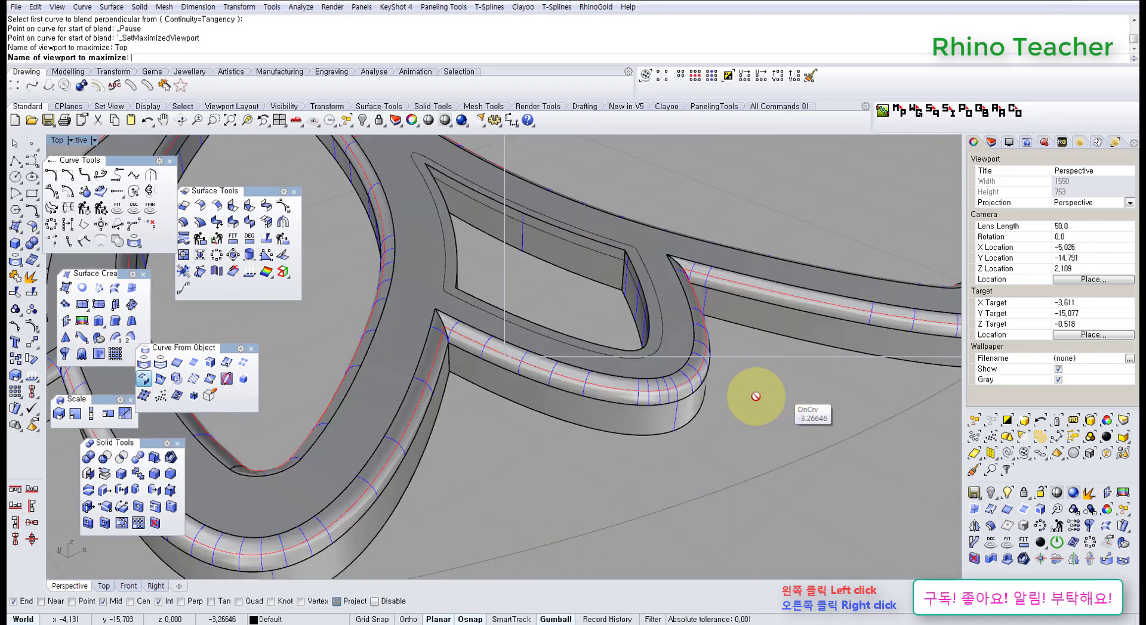
{"action": "scroll", "coordinate": [675, 390], "scroll_direction": "down", "scroll_amount": 5}
{"action": "right_click_drag", "start_coordinate": [692, 419], "coordinate": [598, 233]}
{"action": "scroll", "coordinate": [512, 385], "scroll_direction": "up", "scroll_amount": 5}
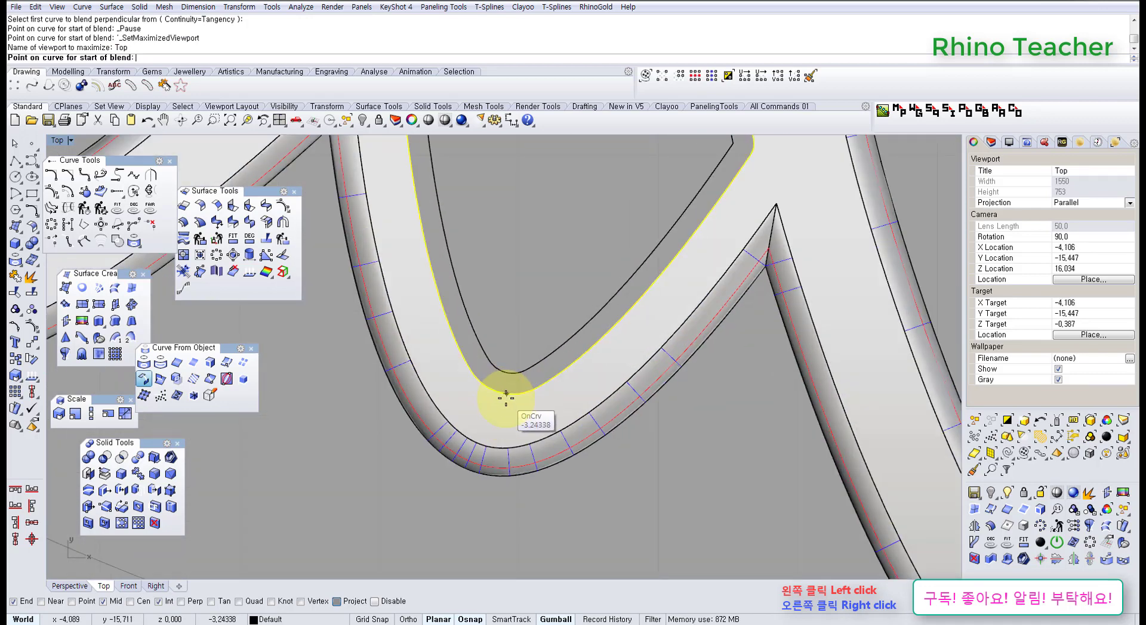
{"action": "left_click", "coordinate": [500, 396]}
Step: Finish the blend curve perpendicular to the lowered inner curve, placing its end opposite the start in the Perspective view
{"action": "scroll", "coordinate": [501, 394], "scroll_direction": "up", "scroll_amount": 3}
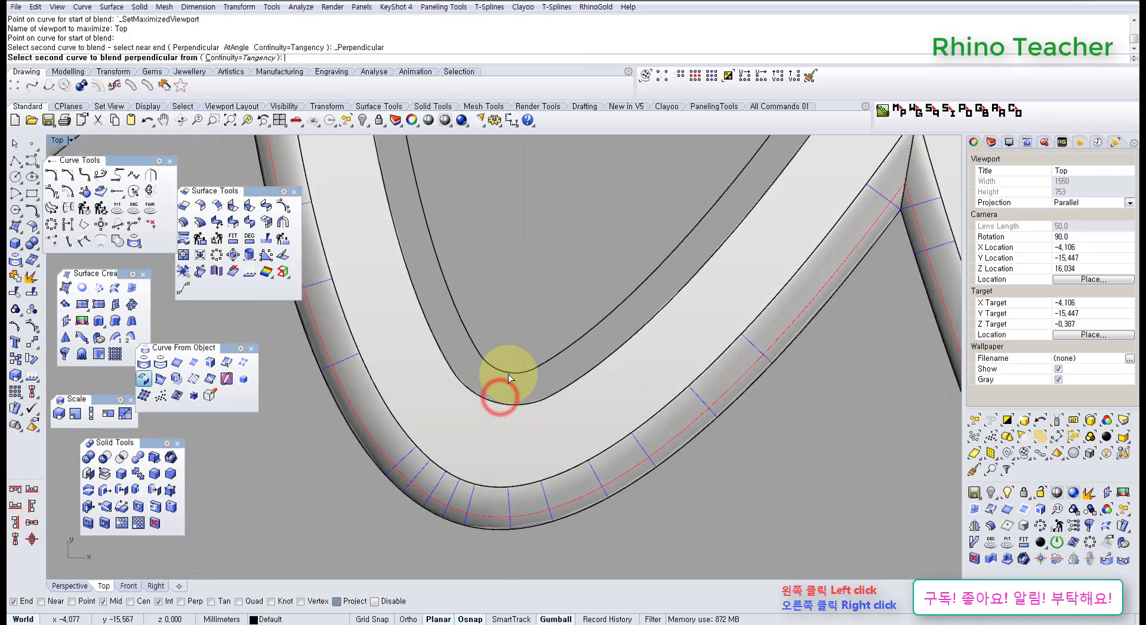
{"action": "left_click", "coordinate": [507, 374]}
{"action": "left_click", "coordinate": [543, 416]}
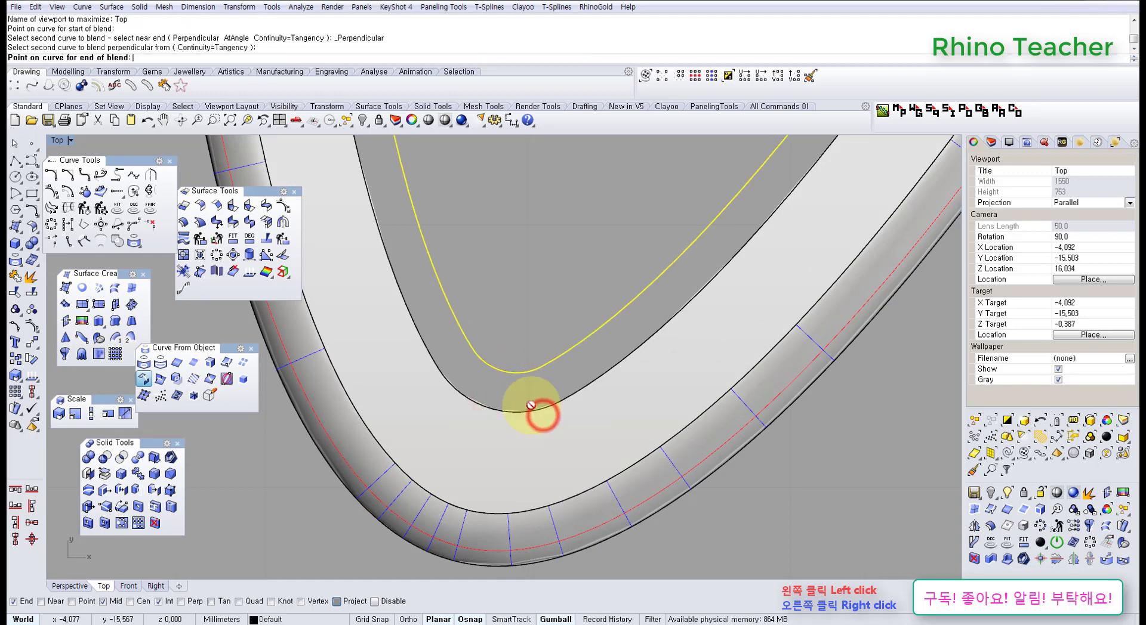
{"action": "key", "text": "ctrl+F3"}
{"action": "right_click_drag", "start_coordinate": [541, 381], "coordinate": [695, 314]}
{"action": "left_click", "coordinate": [635, 376]}
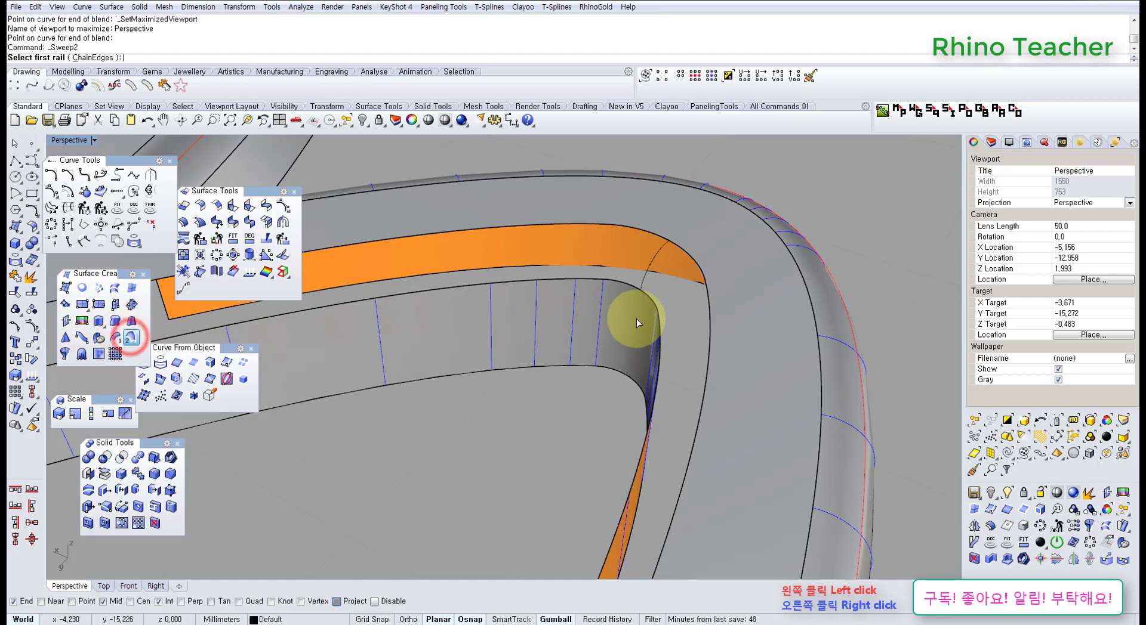
Step: Try a closed two-rail sweep of the blend curve along the opening's trimmed wall edge and upper-face edge
{"action": "left_click", "coordinate": [692, 339]}
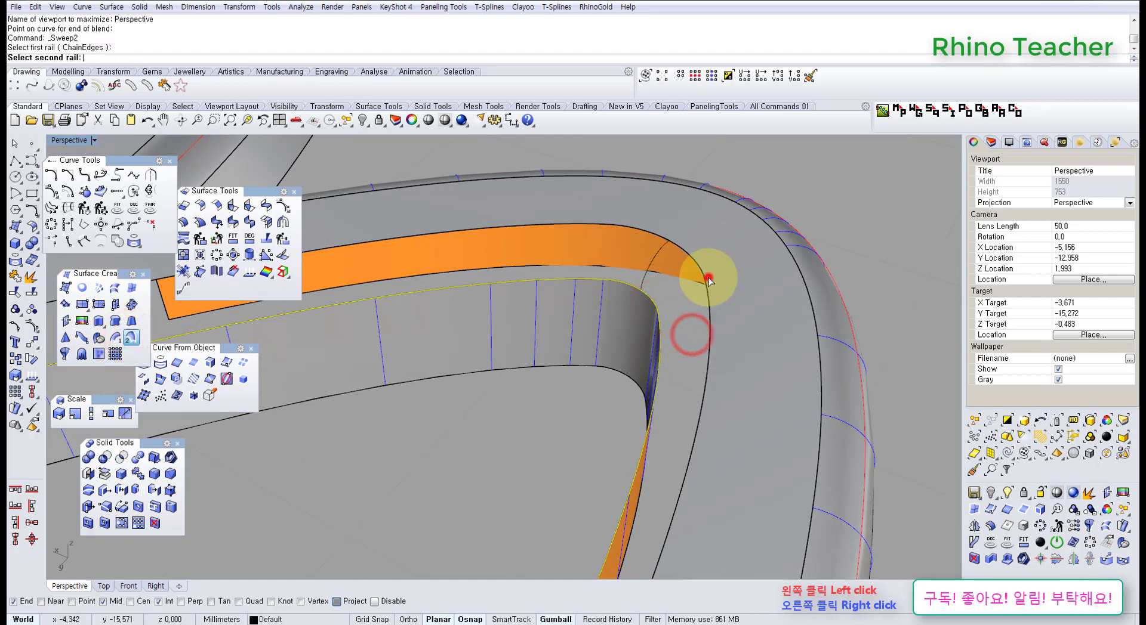
{"action": "left_click", "coordinate": [708, 277]}
{"action": "left_click", "coordinate": [725, 309]}
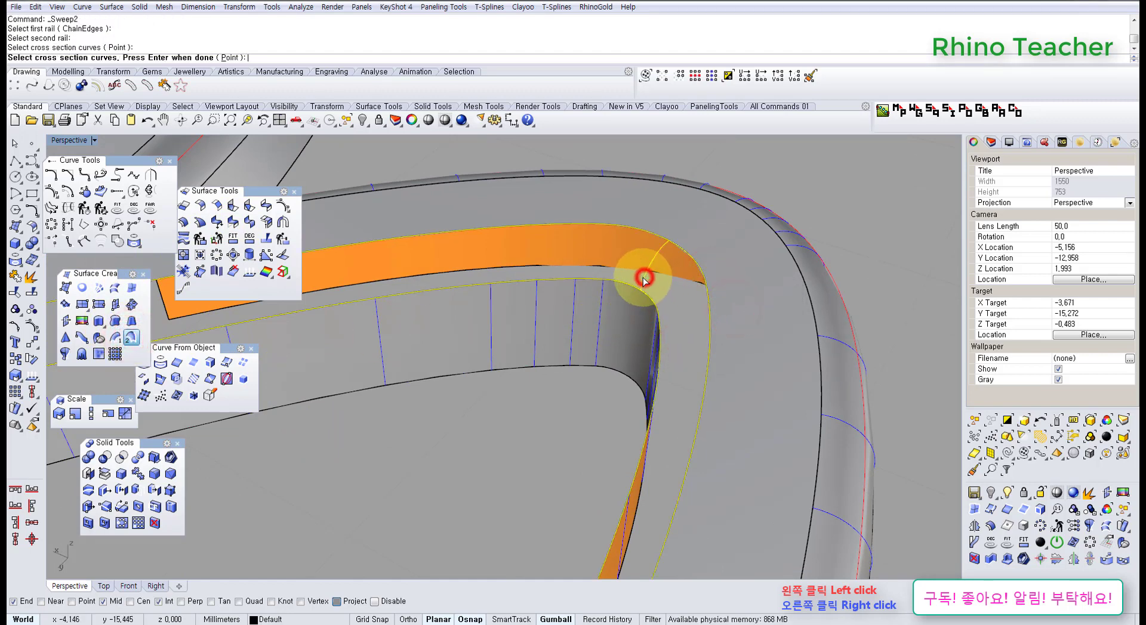
{"action": "right_click", "coordinate": [643, 277]}
{"action": "right_click_drag", "start_coordinate": [595, 356], "coordinate": [637, 279], "text": "shift"}
{"action": "scroll", "coordinate": [627, 302], "scroll_direction": "down", "scroll_amount": 8}
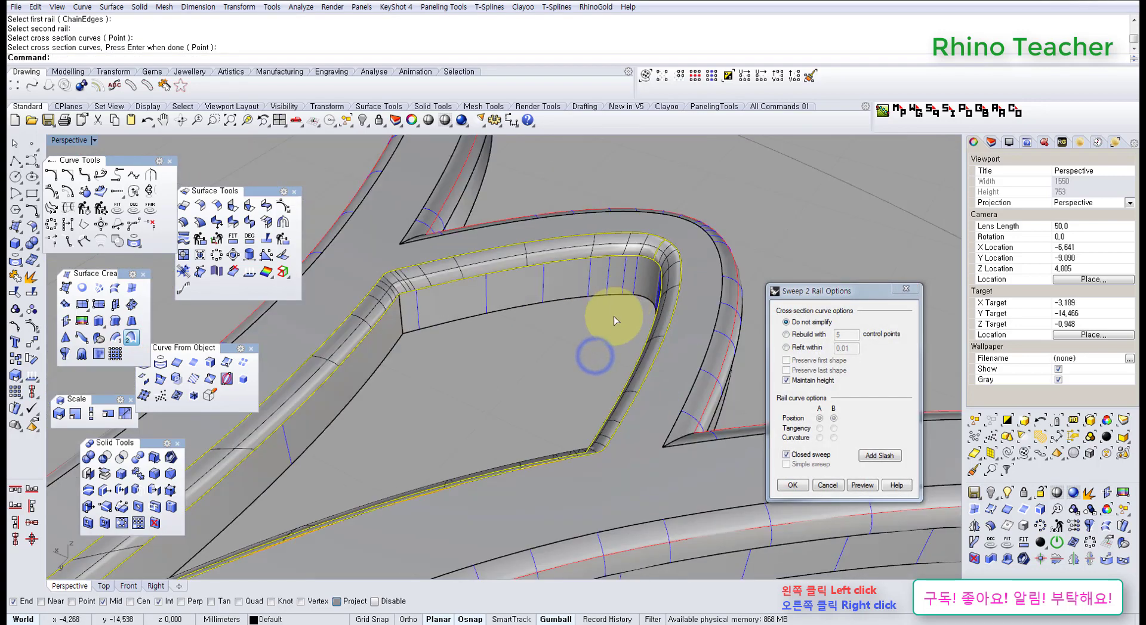
{"action": "right_click_drag", "start_coordinate": [614, 317], "coordinate": [456, 359]}
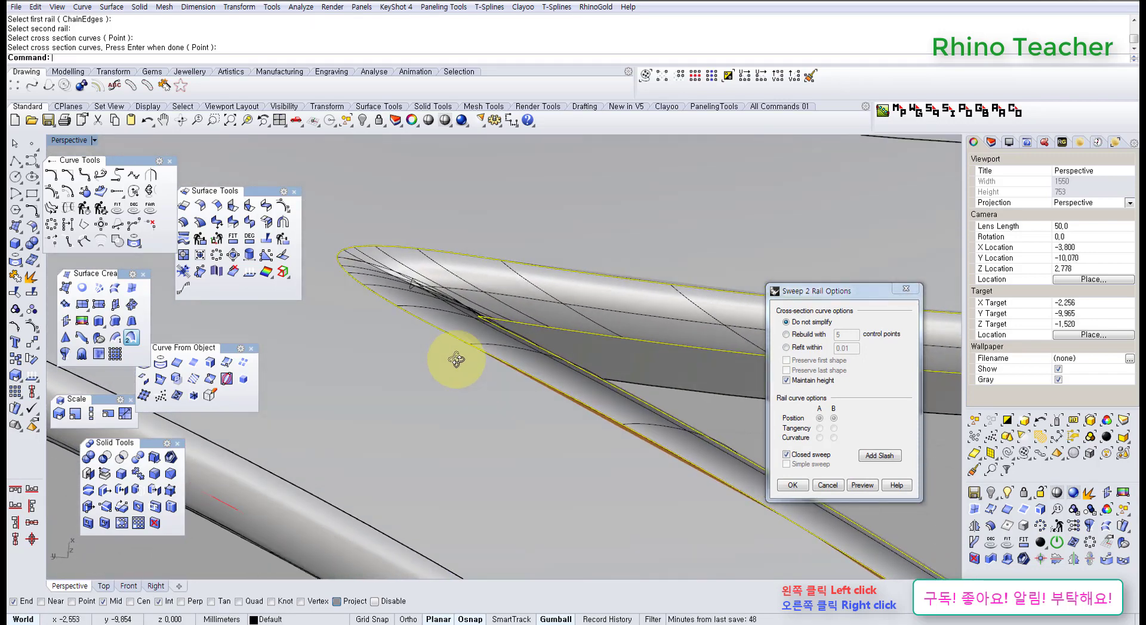
{"action": "left_click", "coordinate": [830, 485]}
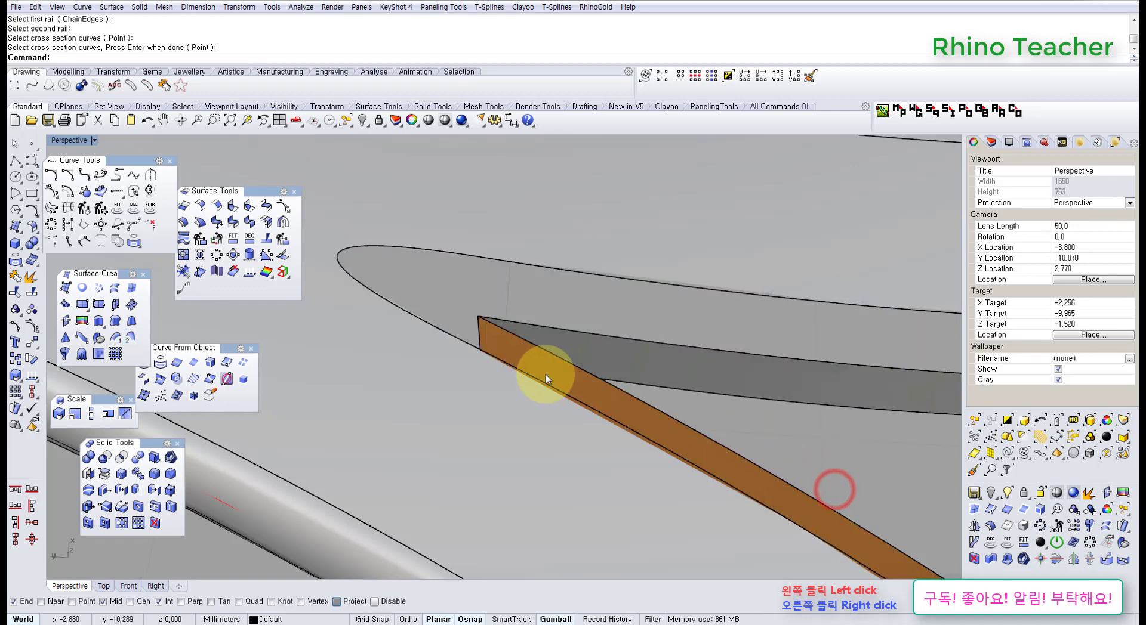
Step: Try to draw a perpendicular blend curve with tangency continuity from the upper-face edge's narrow tip to the walls' sharp corner
{"action": "right_click_drag", "start_coordinate": [474, 345], "coordinate": [504, 388]}
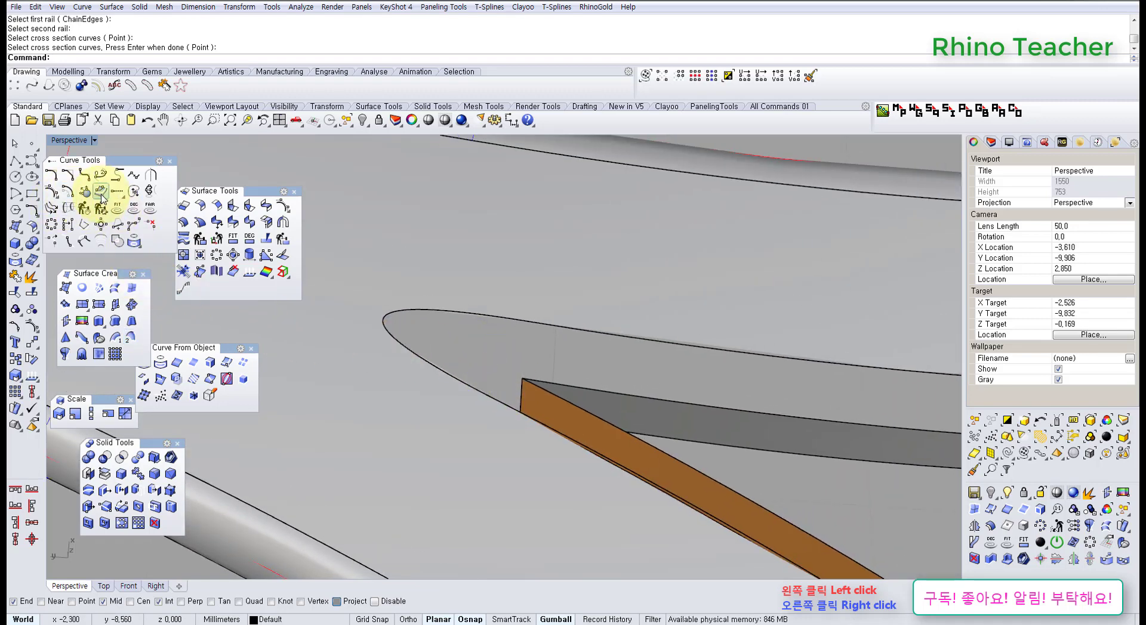
{"action": "left_click", "coordinate": [144, 379]}
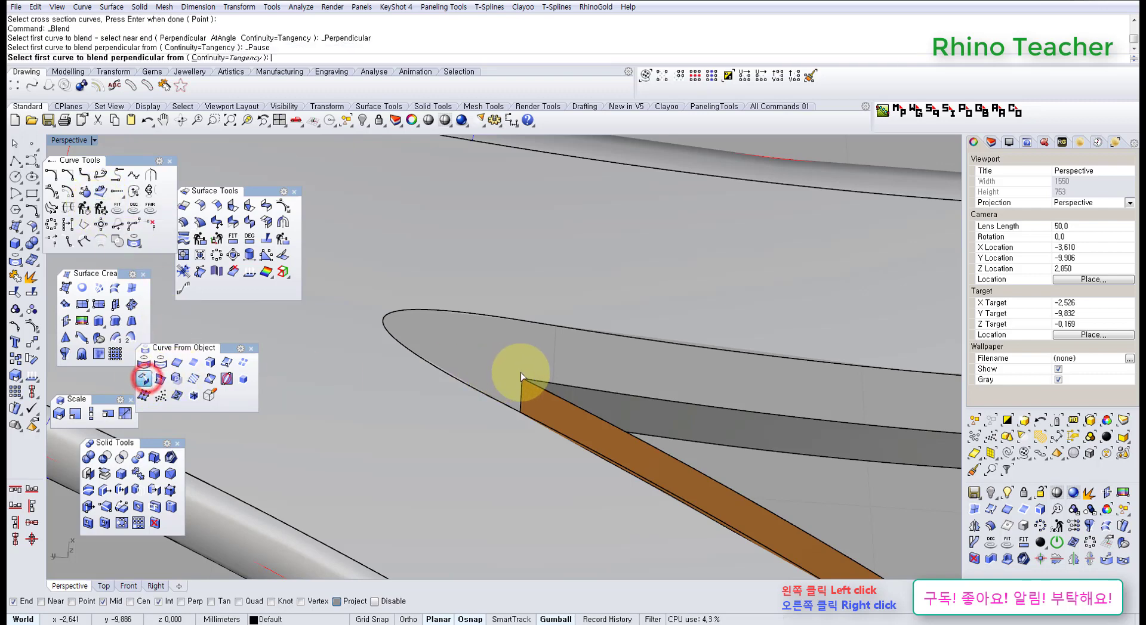
{"action": "left_click", "coordinate": [407, 310]}
{"action": "left_click", "coordinate": [445, 348]}
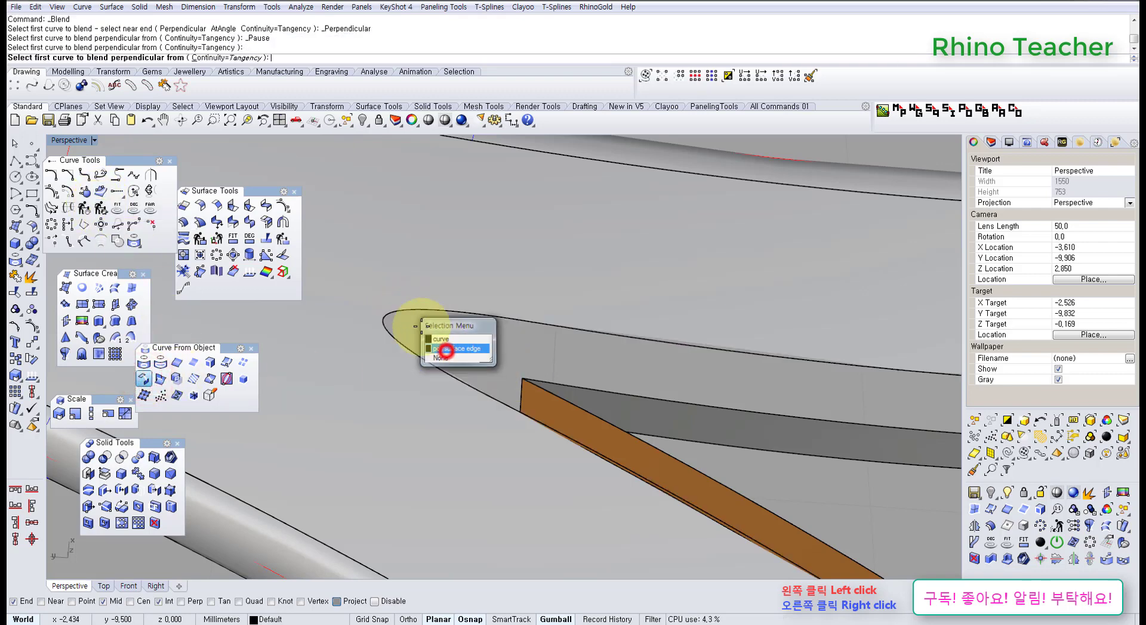
{"action": "left_click", "coordinate": [386, 320]}
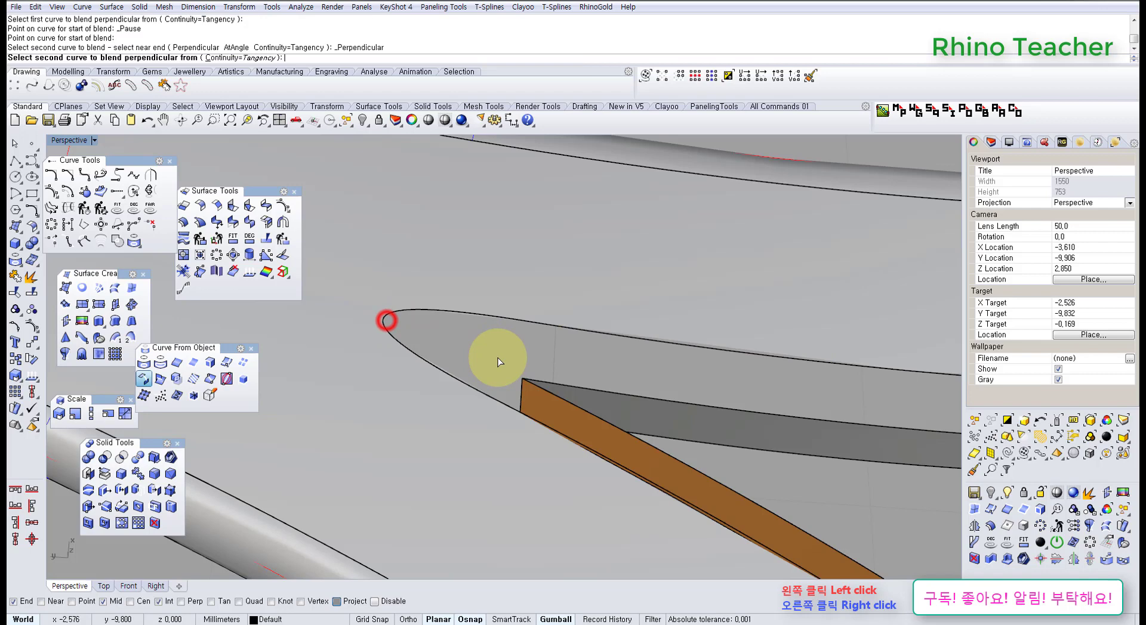
{"action": "left_click", "coordinate": [522, 387]}
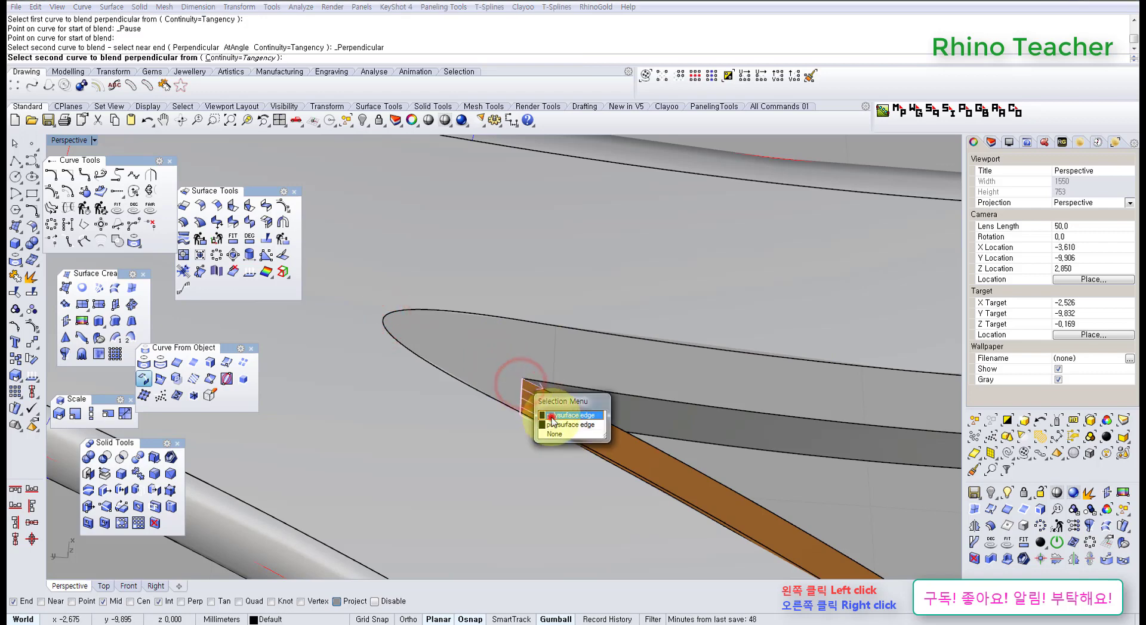
{"action": "left_click", "coordinate": [552, 419]}
{"action": "left_click", "coordinate": [524, 382]}
Step: Delete the new blend curve at the opening's narrow tip
{"action": "right_click_drag", "start_coordinate": [542, 361], "coordinate": [517, 370]}
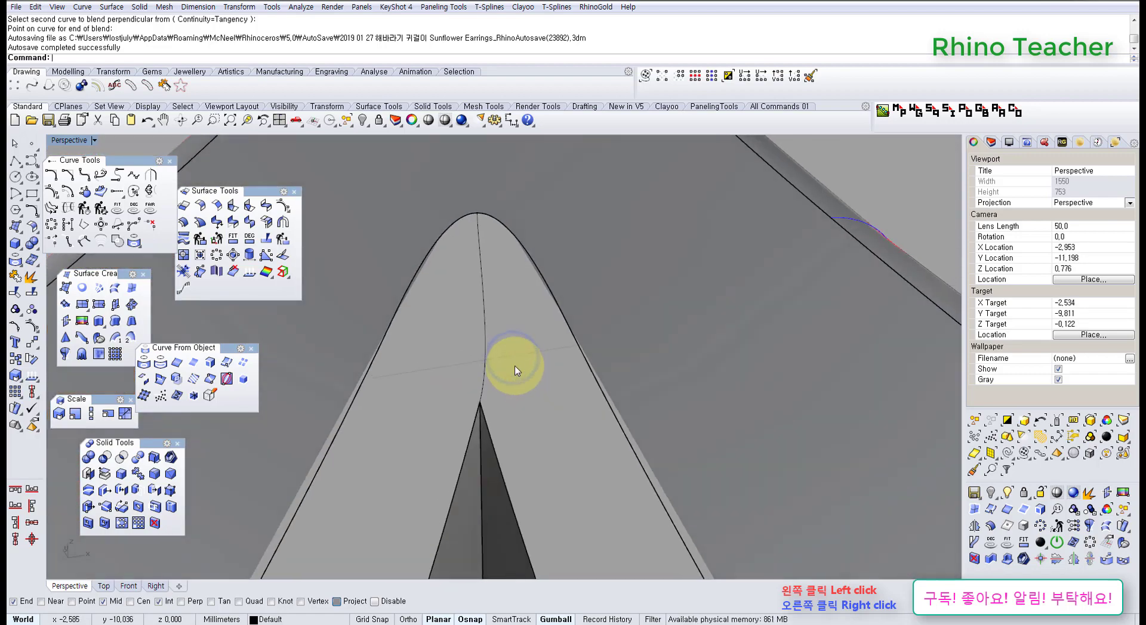
{"action": "scroll", "coordinate": [517, 366], "scroll_direction": "up", "scroll_amount": 3}
{"action": "left_click_drag", "start_coordinate": [520, 365], "coordinate": [436, 328]}
{"action": "right_click_drag", "start_coordinate": [522, 346], "coordinate": [485, 341]}
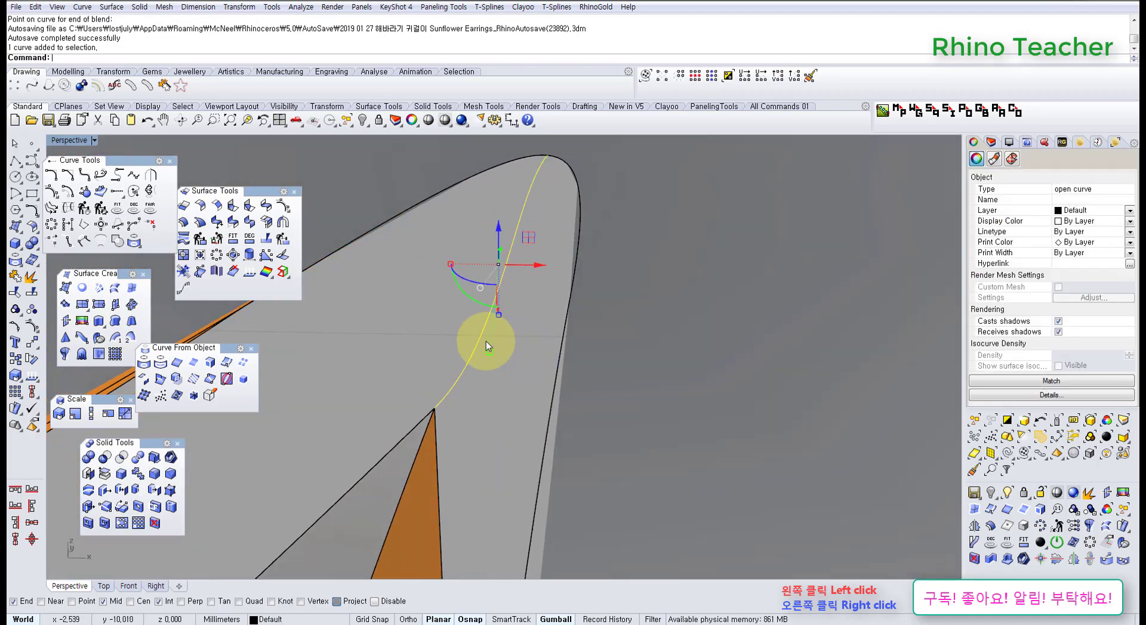
{"action": "key", "text": "Delete"}
Step: Draw a straight polyline from the upper-face edge's narrow tip to the walls' sharp corner with projected snapping off
{"action": "left_click", "coordinate": [15, 162]}
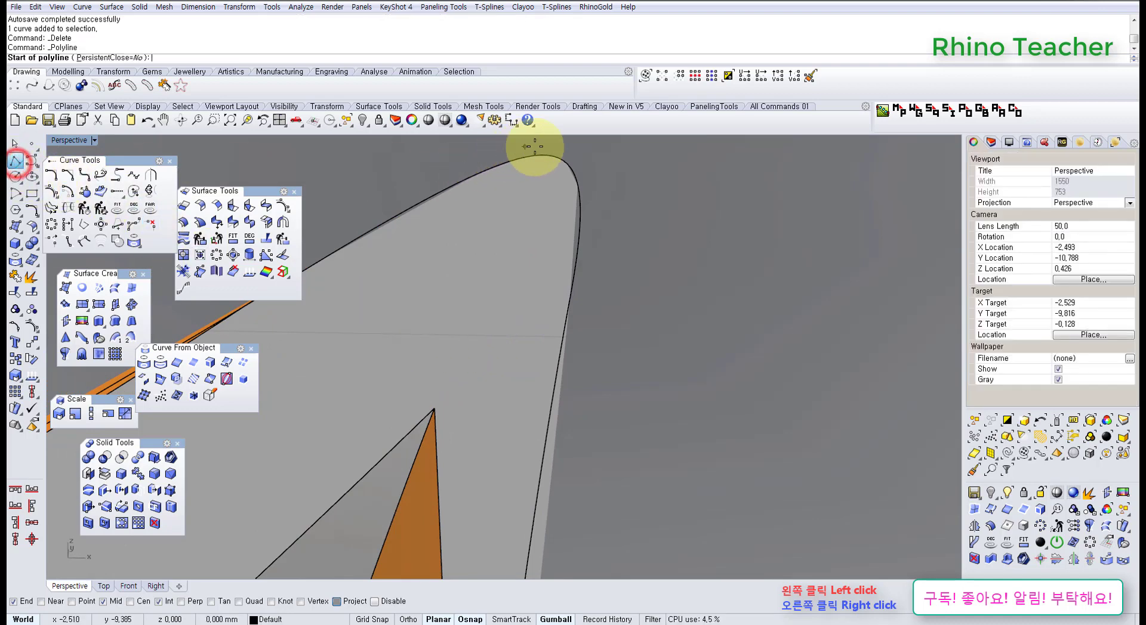
{"action": "left_click", "coordinate": [549, 155]}
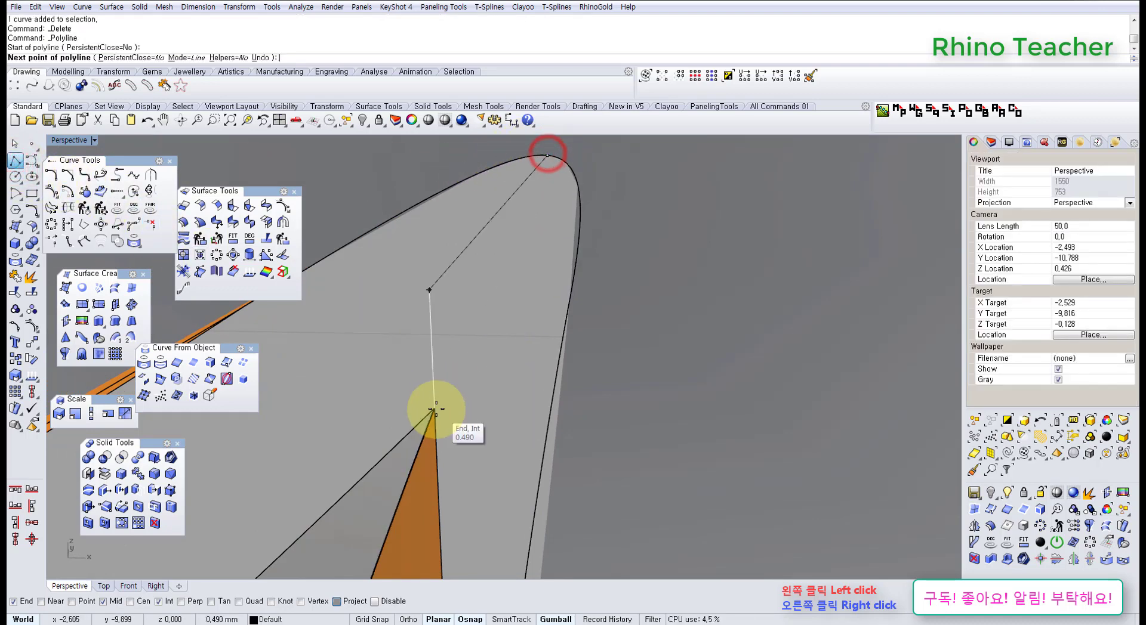
{"action": "left_click", "coordinate": [343, 603]}
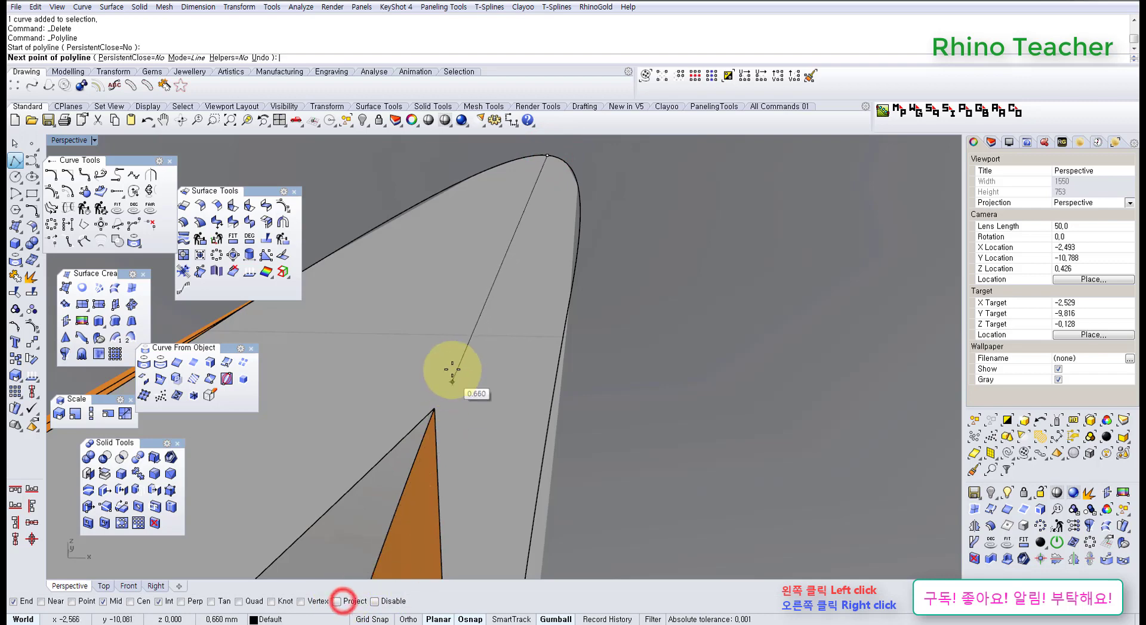
{"action": "left_click", "coordinate": [434, 408]}
{"action": "right_click", "coordinate": [430, 391]}
Step: Change the degree of the new tip line to 3
{"action": "left_click_drag", "start_coordinate": [477, 371], "coordinate": [434, 336]}
{"action": "scroll", "coordinate": [435, 334], "scroll_direction": "down", "scroll_amount": 2}
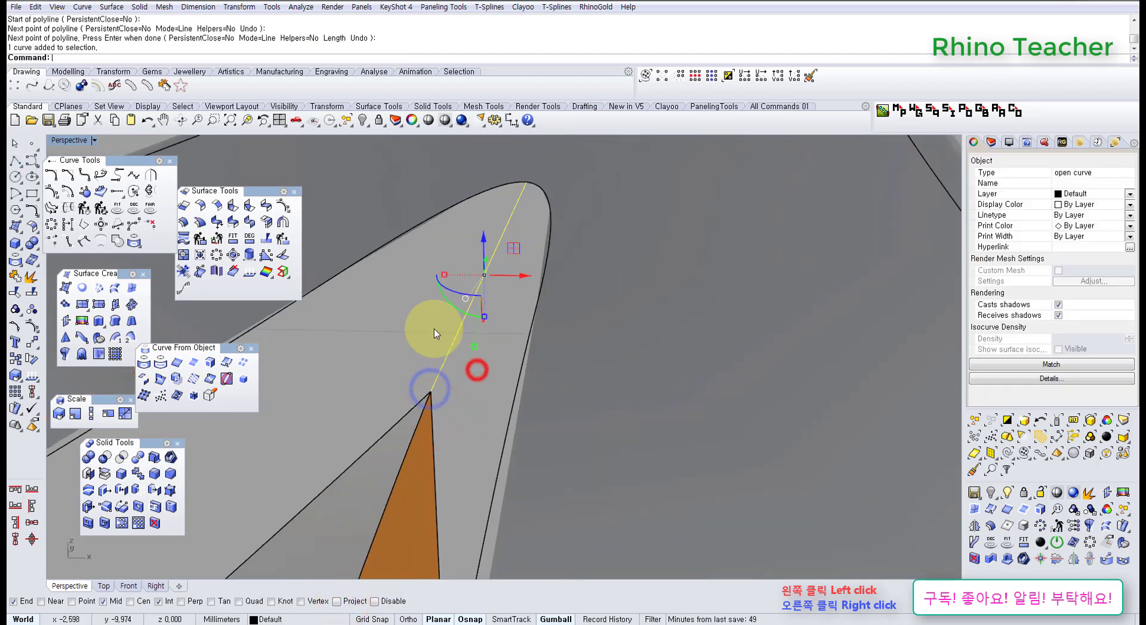
{"action": "right_click_drag", "start_coordinate": [433, 338], "coordinate": [451, 337]}
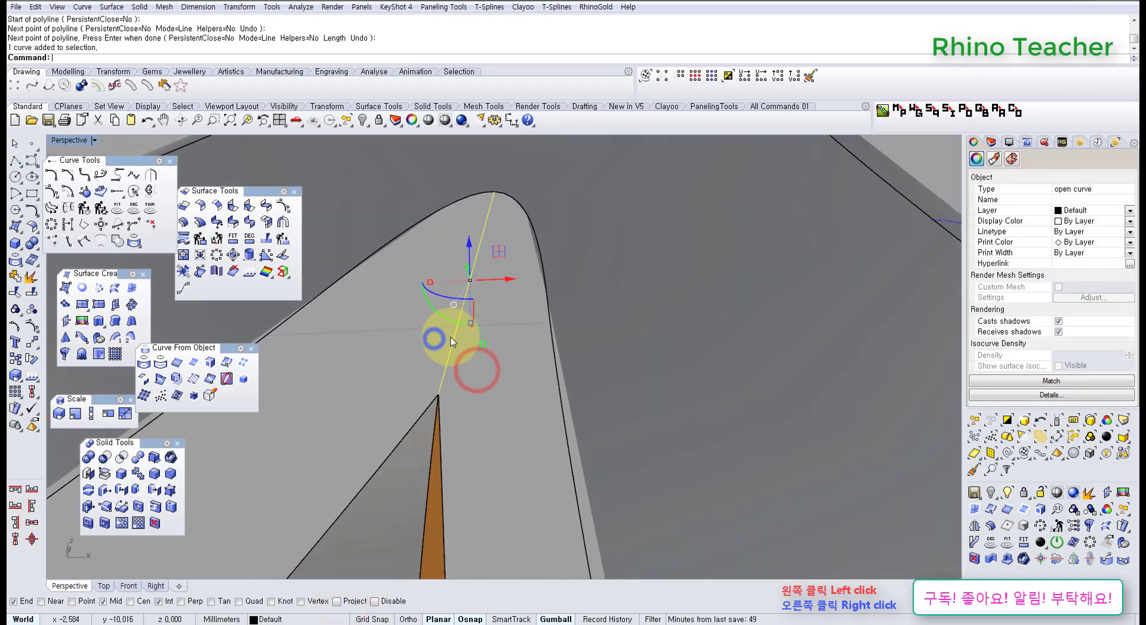
{"action": "left_click", "coordinate": [133, 210]}
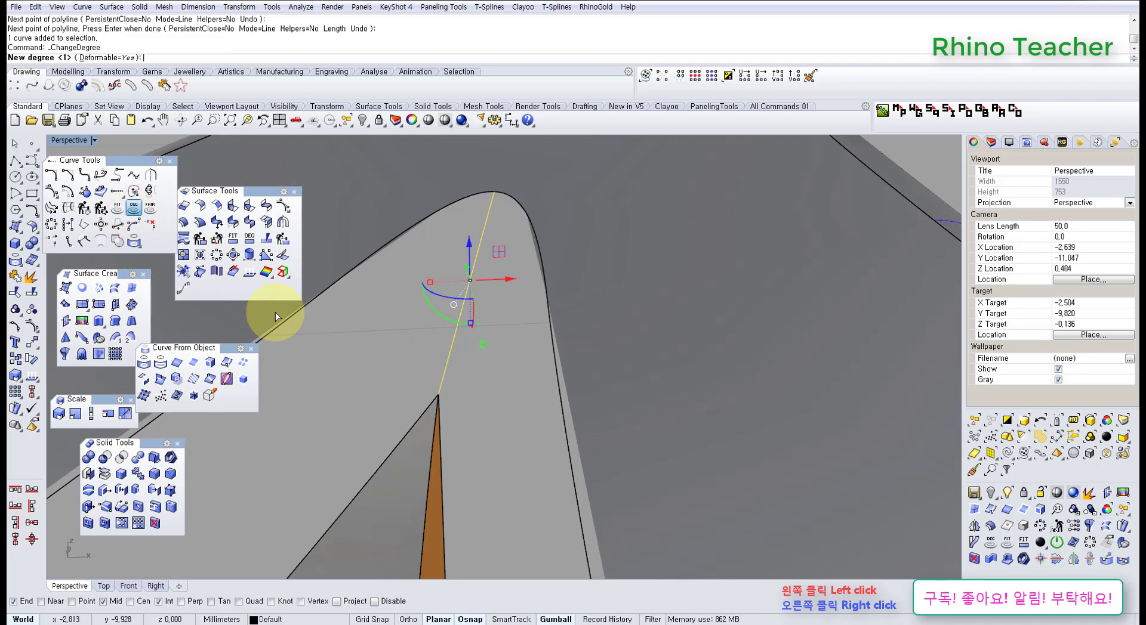
{"action": "type", "text": "3"}
{"action": "key", "text": "Return"}
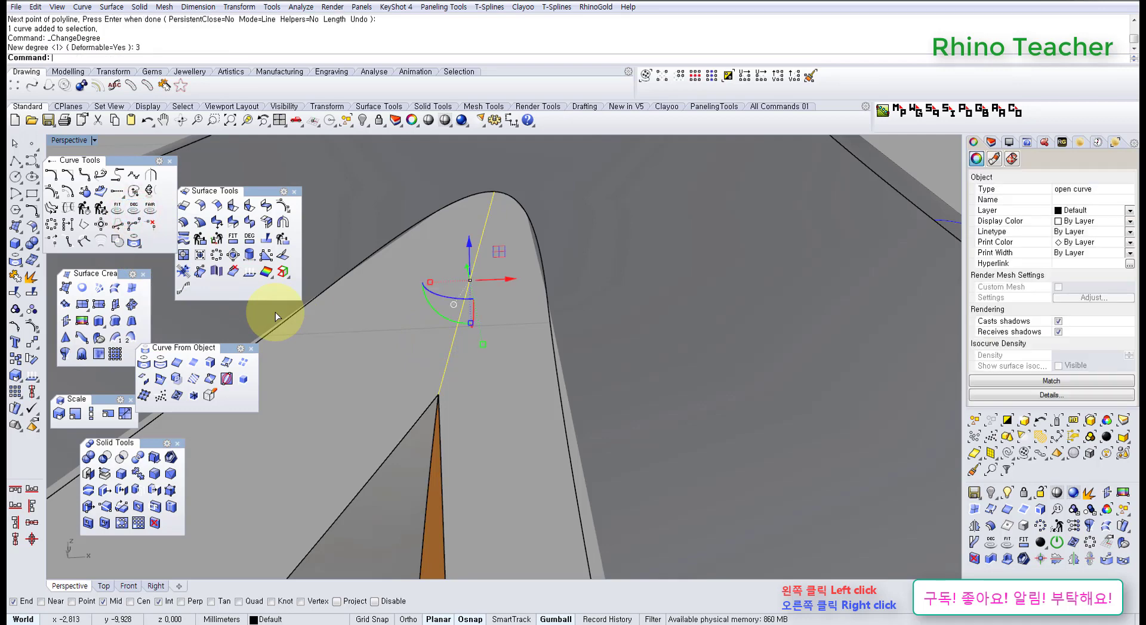
Step: Show the line's control points and move the lower inner one directly above the walls' sharp corner using projected point snapping
{"action": "right_click_drag", "start_coordinate": [530, 440], "coordinate": [454, 291]}
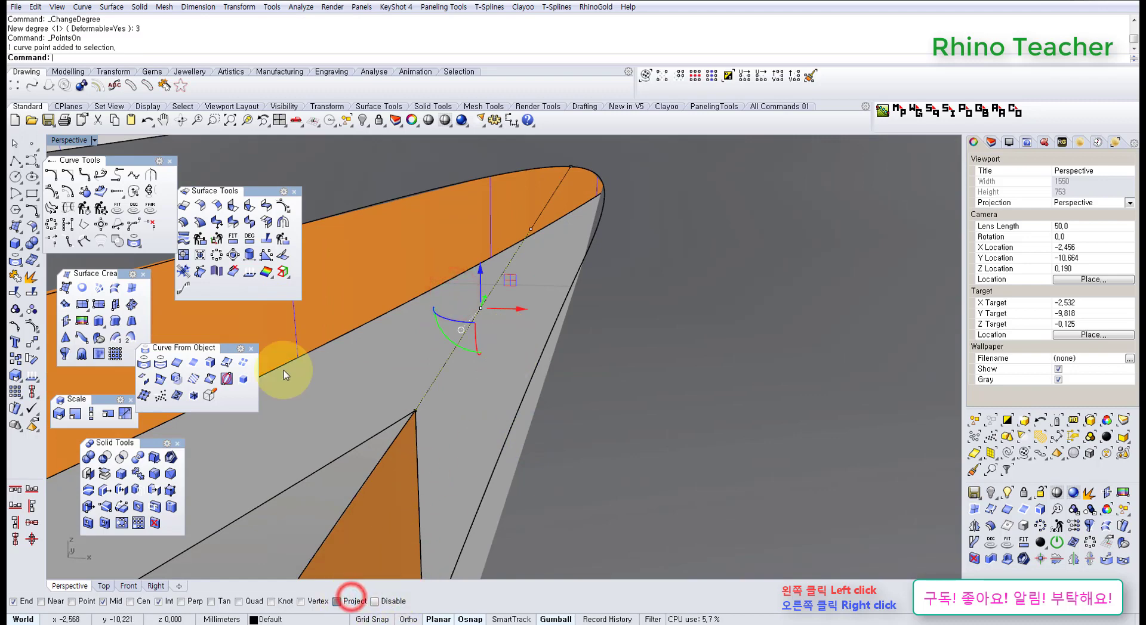
{"action": "left_click", "coordinate": [33, 341]}
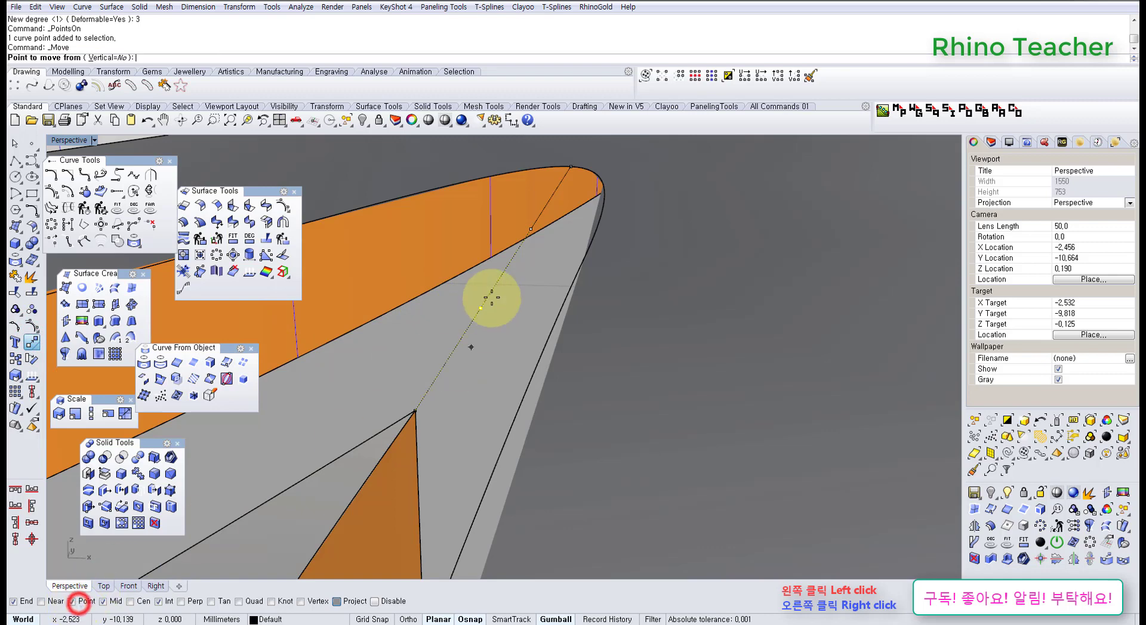
{"action": "left_click", "coordinate": [481, 307]}
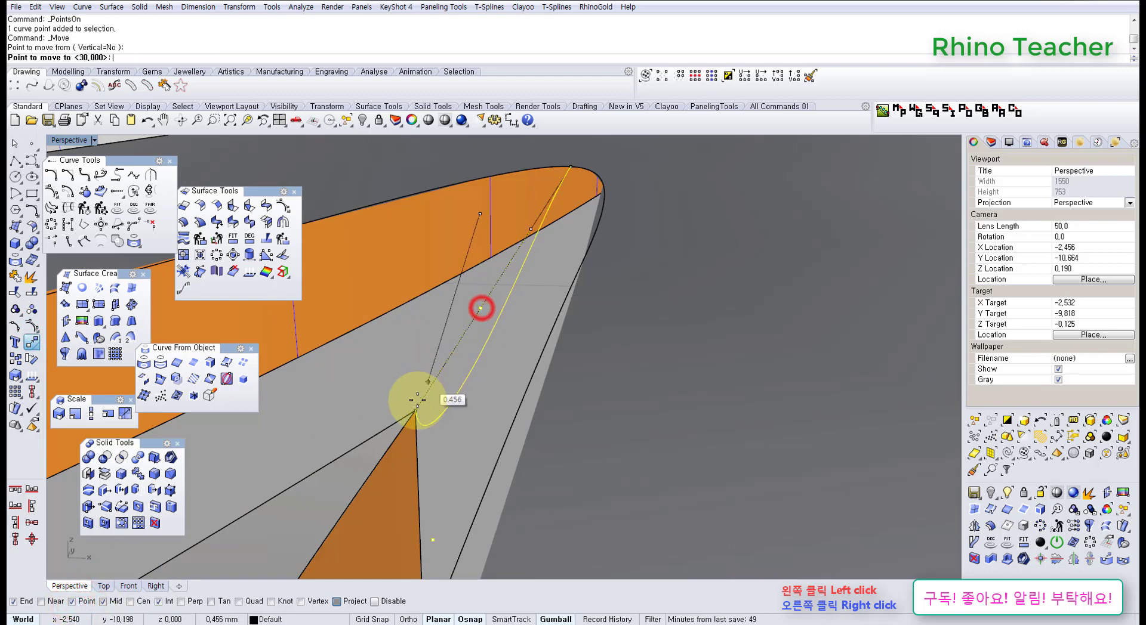
{"action": "left_click", "coordinate": [418, 412]}
Step: Align the upper inner control point in world Z only with the curve's upper end, using Set Points in the Front view
{"action": "right_click_drag", "start_coordinate": [503, 256], "coordinate": [620, 288]}
{"action": "left_click", "coordinate": [512, 242]}
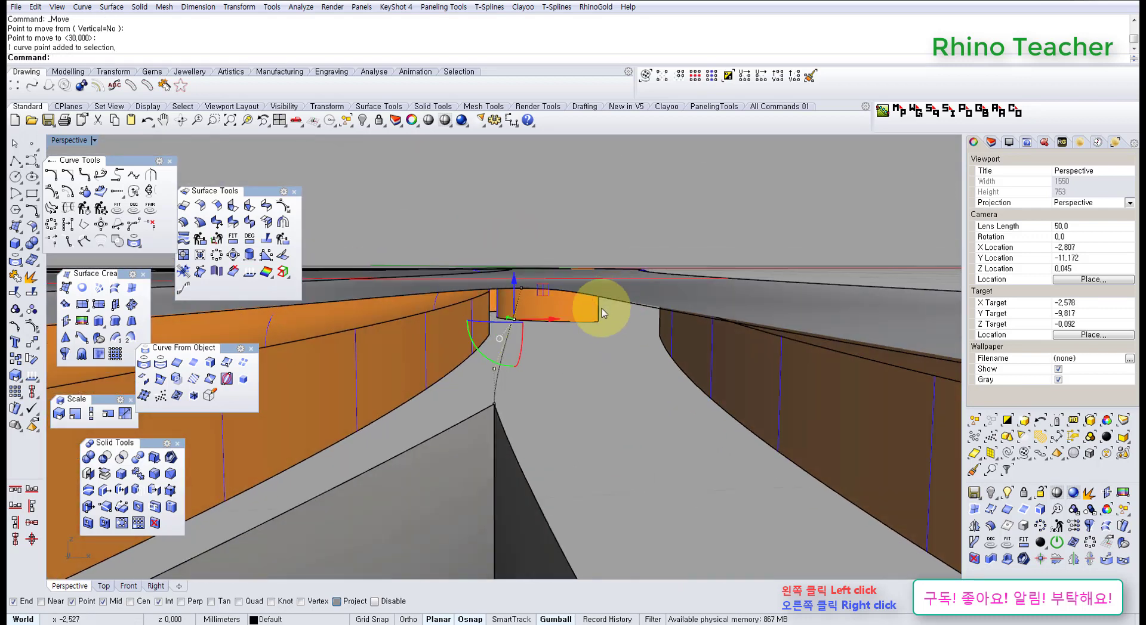
{"action": "key", "text": "ctrl+F2"}
{"action": "scroll", "coordinate": [614, 345], "scroll_direction": "up", "scroll_amount": 5}
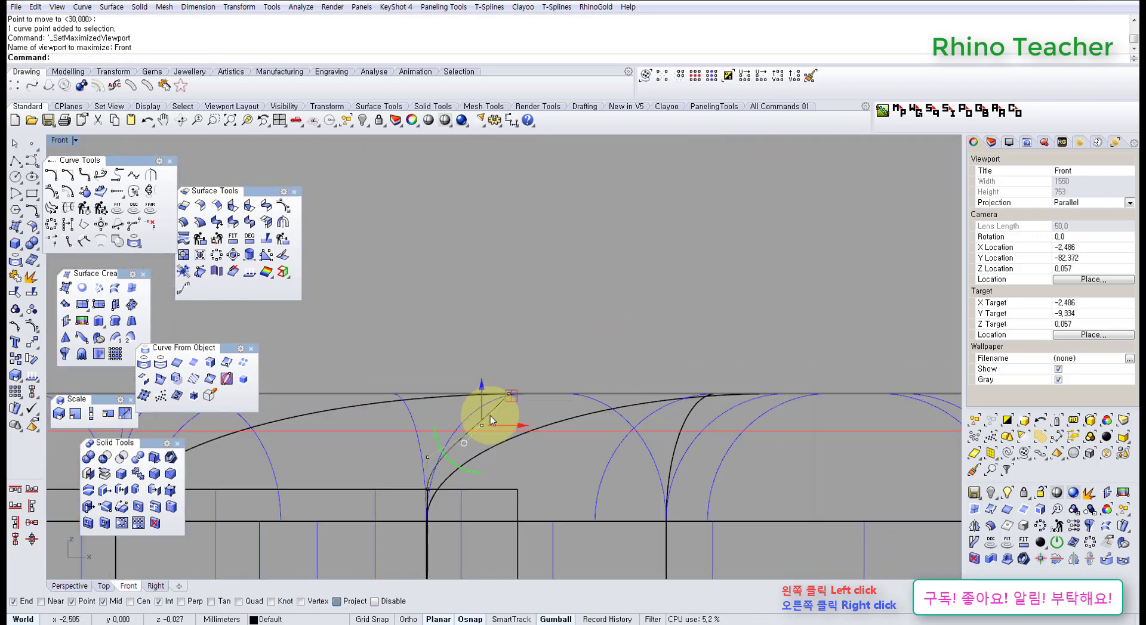
{"action": "scroll", "coordinate": [438, 456], "scroll_direction": "up", "scroll_amount": 4}
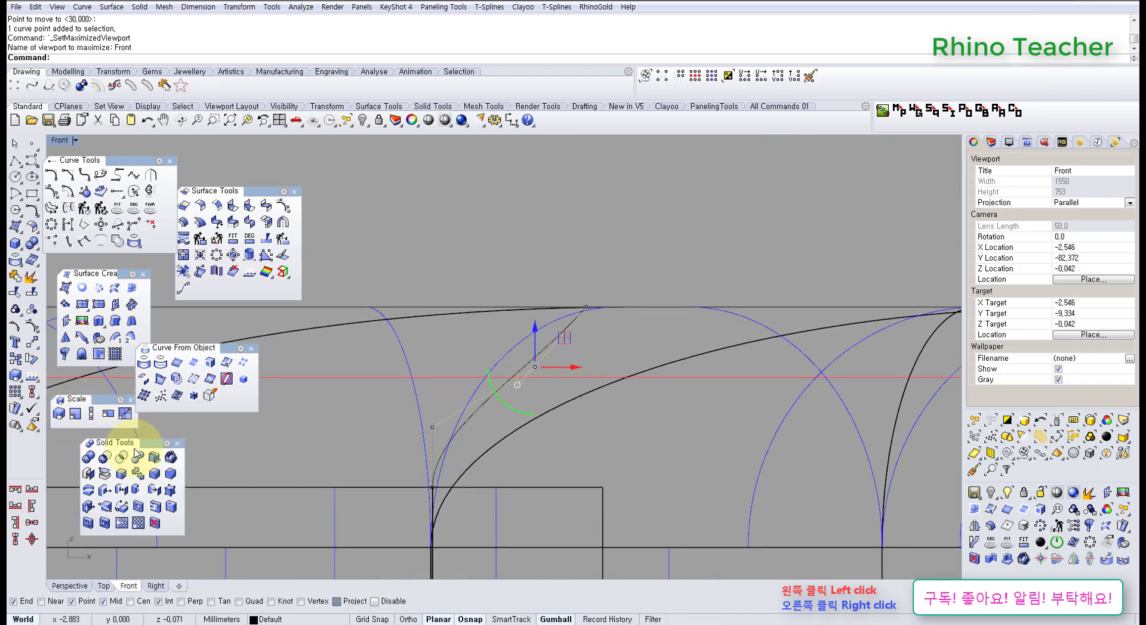
{"action": "left_click", "coordinate": [31, 343]}
{"action": "left_click", "coordinate": [98, 385]}
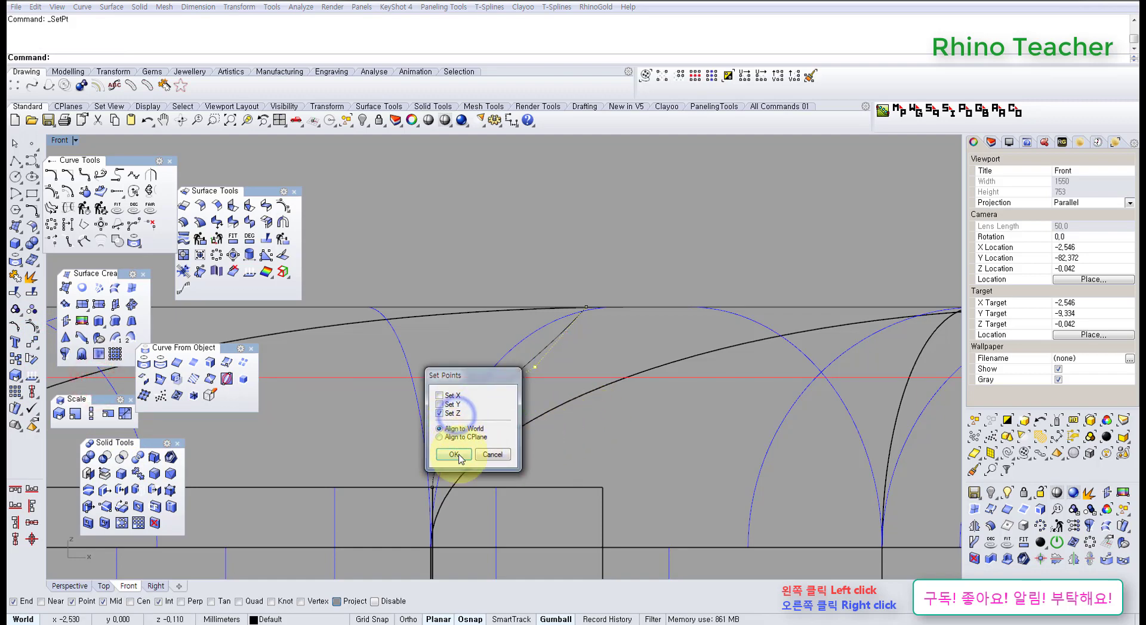
{"action": "left_click", "coordinate": [455, 455]}
{"action": "right_click_drag", "start_coordinate": [563, 386], "coordinate": [624, 332]}
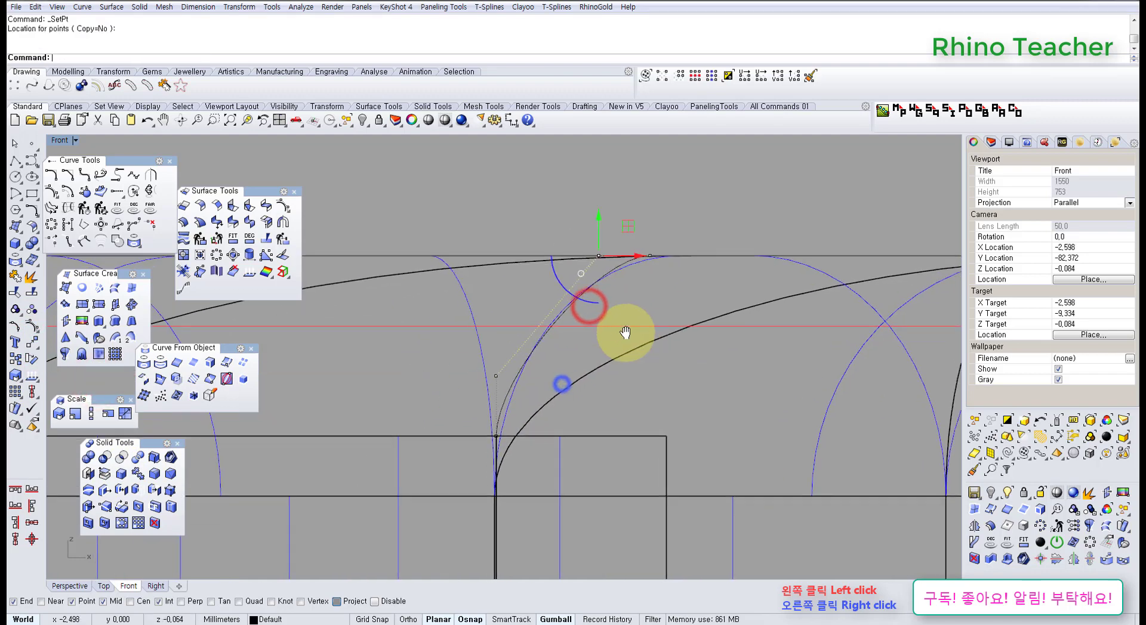
Step: Raise the curve's lower inner control point vertically in the Front view to make the profile rounder
{"action": "scroll", "coordinate": [518, 391], "scroll_direction": "up", "scroll_amount": 6}
{"action": "left_click_drag", "start_coordinate": [362, 326], "coordinate": [524, 386]}
{"action": "scroll", "coordinate": [515, 390], "scroll_direction": "down", "scroll_amount": 4}
{"action": "right_click_drag", "start_coordinate": [512, 391], "coordinate": [517, 462]}
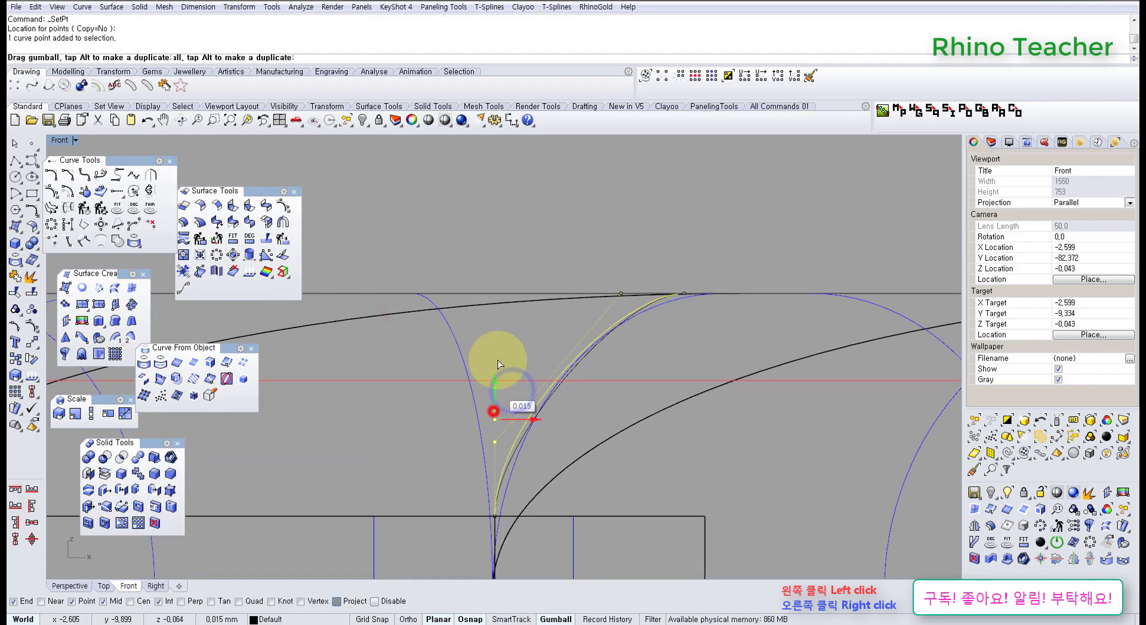
{"action": "left_click_drag", "start_coordinate": [497, 337], "coordinate": [498, 345]}
Step: Check the tip profile curve and its upper inner control point in the Top and Perspective views
{"action": "left_click_drag", "start_coordinate": [583, 252], "coordinate": [642, 320]}
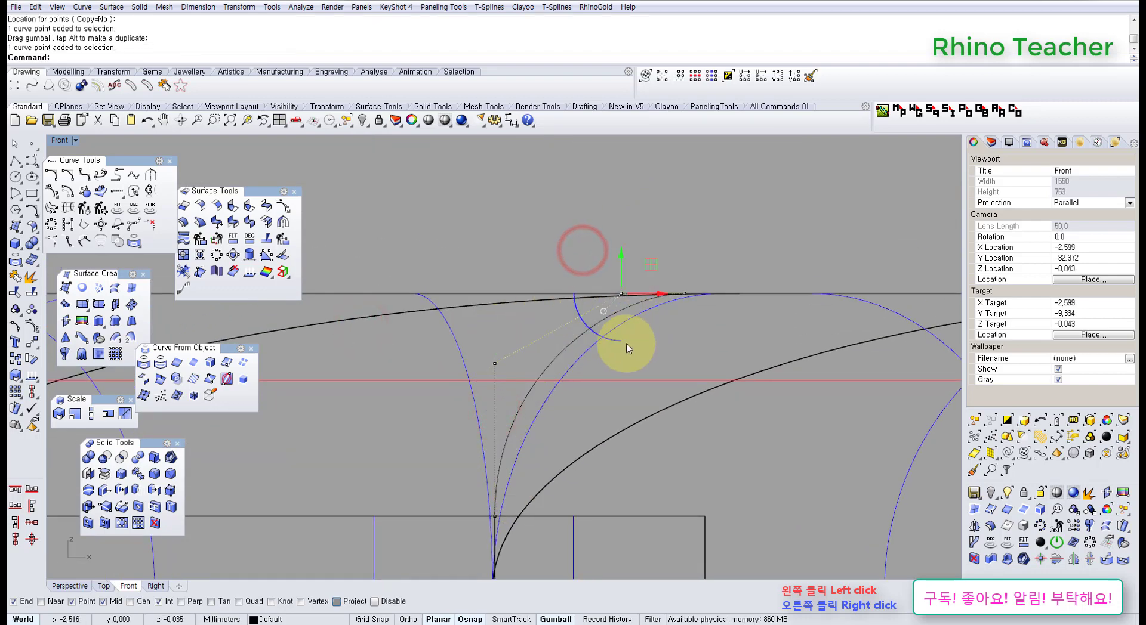
{"action": "key", "text": "ctrl+F1"}
{"action": "scroll", "coordinate": [627, 352], "scroll_direction": "down", "scroll_amount": 9}
{"action": "right_click_drag", "start_coordinate": [776, 218], "coordinate": [695, 279]}
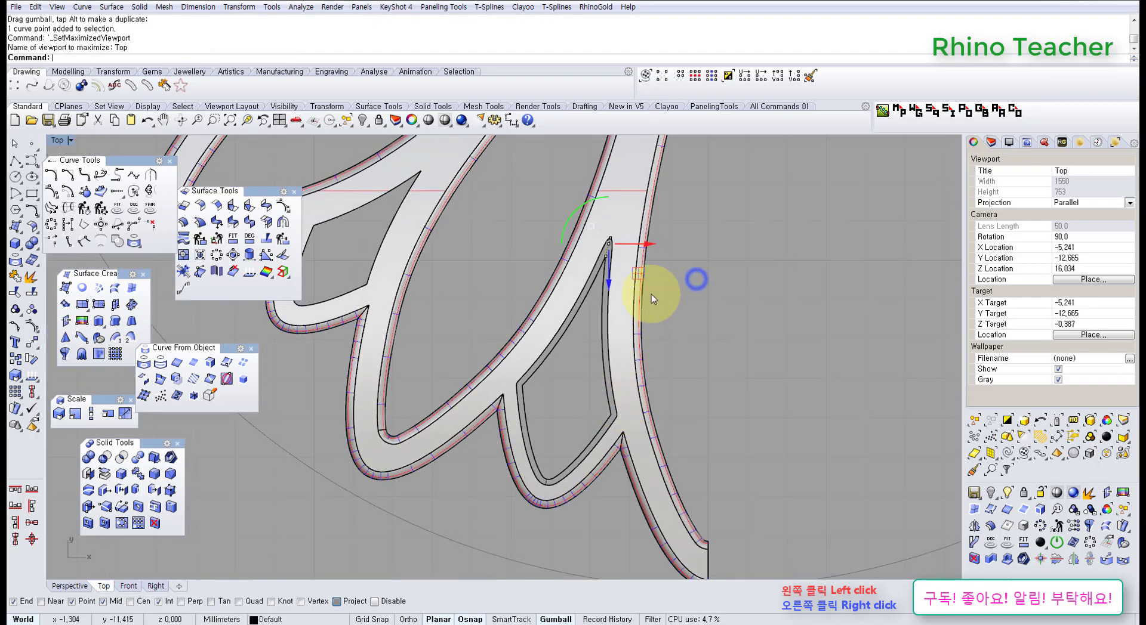
{"action": "scroll", "coordinate": [626, 250], "scroll_direction": "up", "scroll_amount": 6}
{"action": "scroll", "coordinate": [574, 231], "scroll_direction": "up", "scroll_amount": 5}
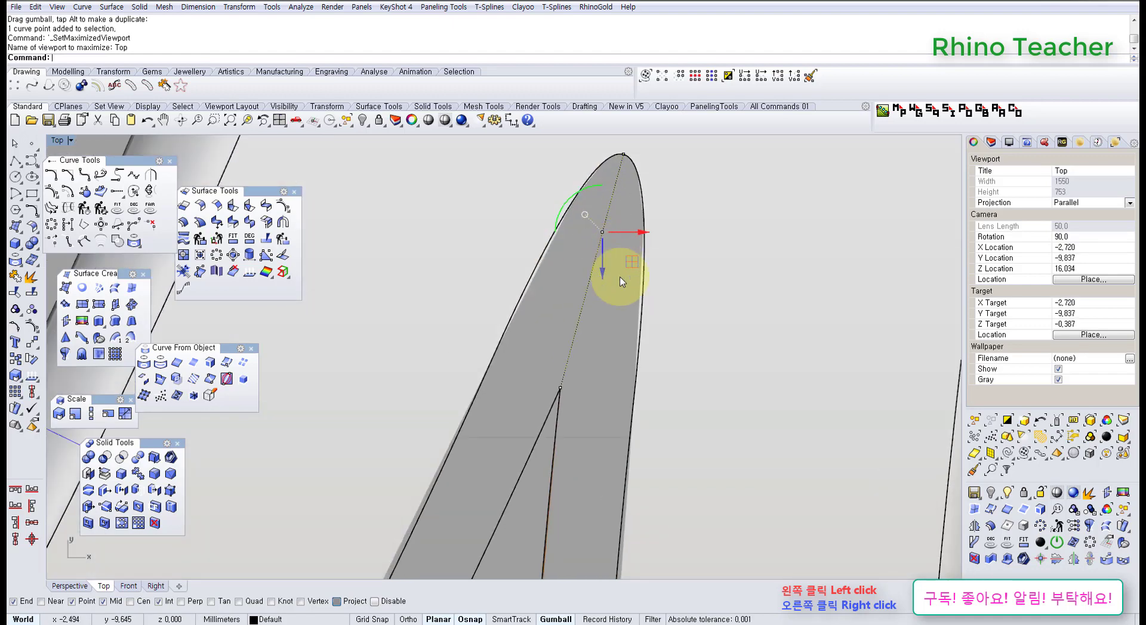
{"action": "key", "text": "ctrl+F3"}
{"action": "right_click_drag", "start_coordinate": [647, 320], "coordinate": [467, 357]}
{"action": "key", "text": "ctrl+F1"}
{"action": "scroll", "coordinate": [532, 379], "scroll_direction": "down", "scroll_amount": 4}
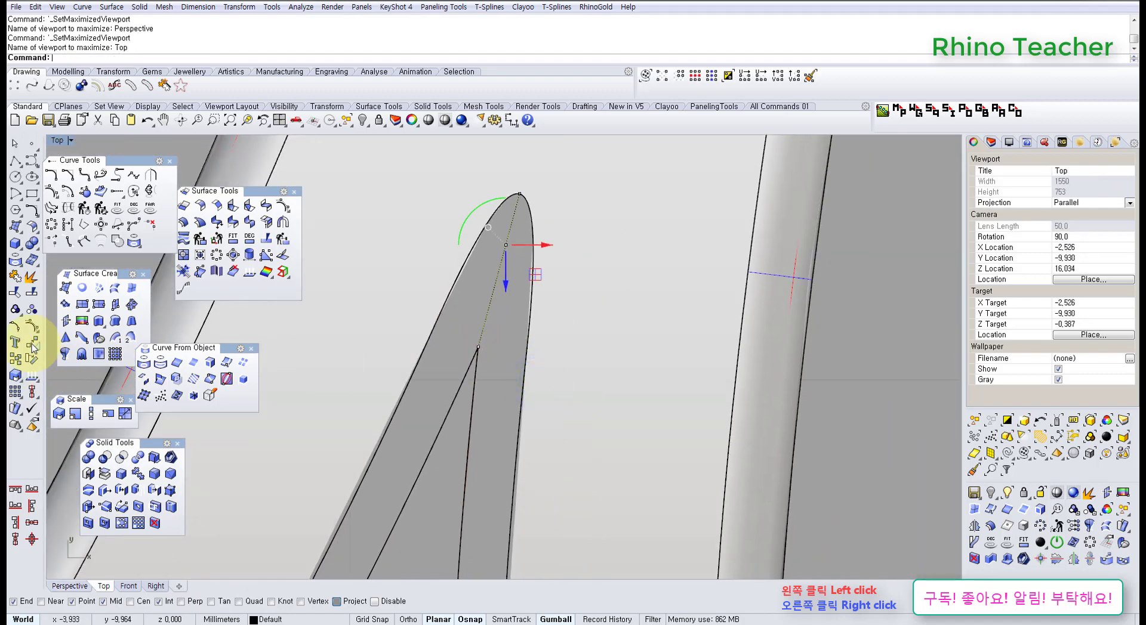
Step: Try to move the upper inner control point along the curve toward the walls' corner in the Top view
{"action": "scroll", "coordinate": [486, 269], "scroll_direction": "up", "scroll_amount": 2}
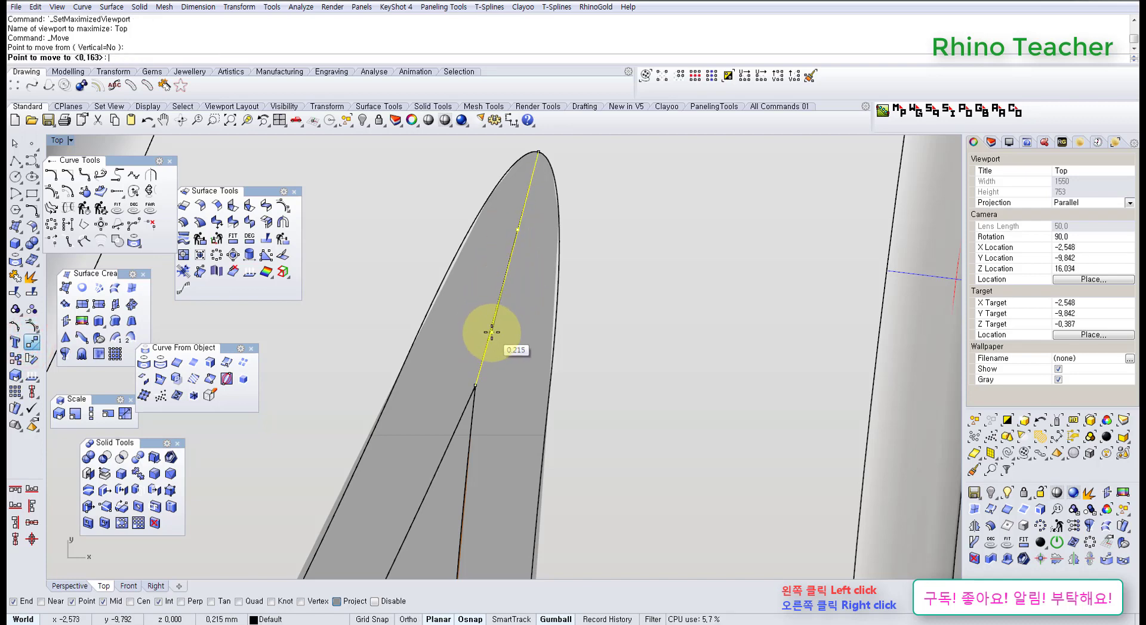
{"action": "key", "text": "ctrl+F4"}
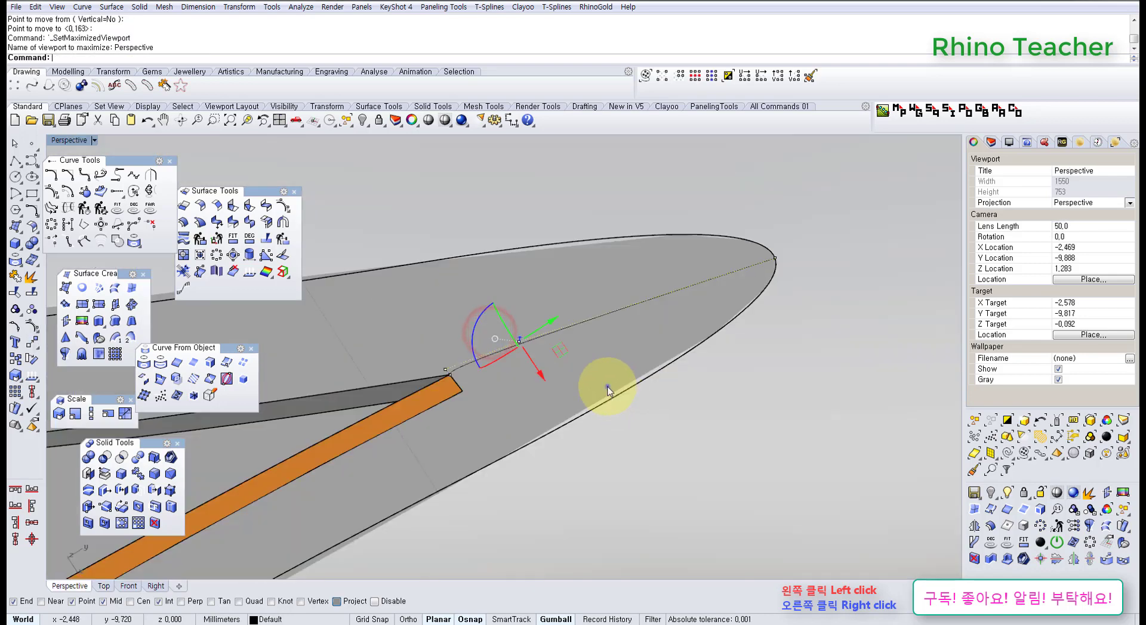
{"action": "right_click_drag", "start_coordinate": [606, 386], "coordinate": [666, 373]}
Step: Undo the last control point move and turn off the profile curve's control points
{"action": "key", "text": "Escape"}
{"action": "key", "text": "Escape"}
{"action": "scroll", "coordinate": [660, 364], "scroll_direction": "down", "scroll_amount": 6}
{"action": "scroll", "coordinate": [659, 364], "scroll_direction": "down", "scroll_amount": 8}
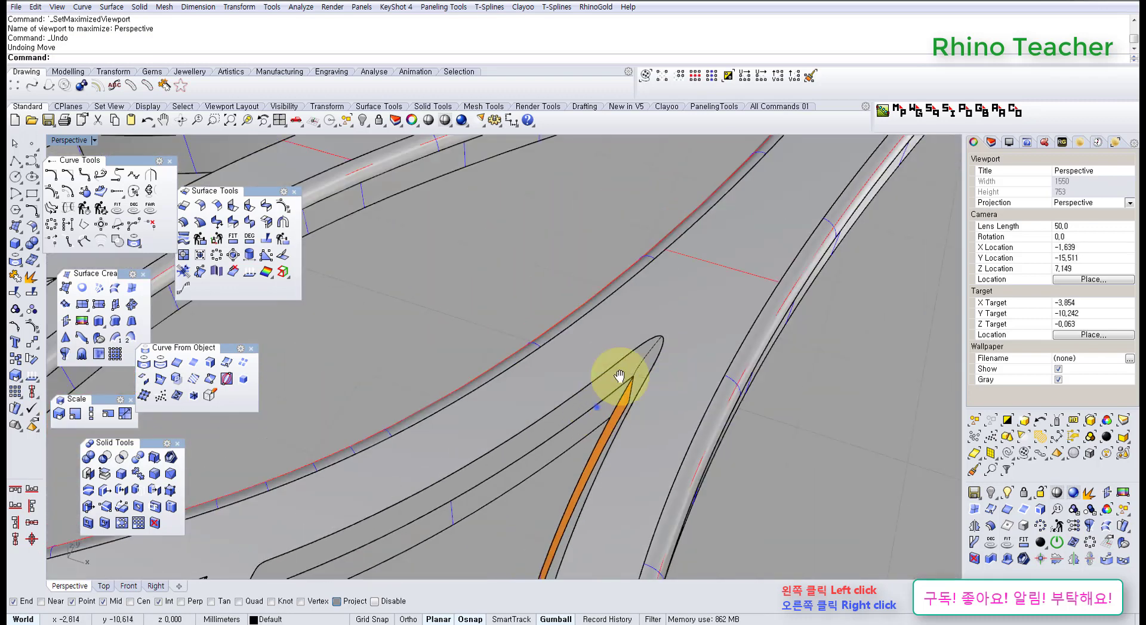
Step: Start a two-rail sweep around the opening, using the two curves along the trimmed upper face and the walls as rails
{"action": "right_click_drag", "start_coordinate": [596, 407], "coordinate": [610, 348], "text": "shift"}
{"action": "right_click_drag", "start_coordinate": [610, 348], "coordinate": [746, 318]}
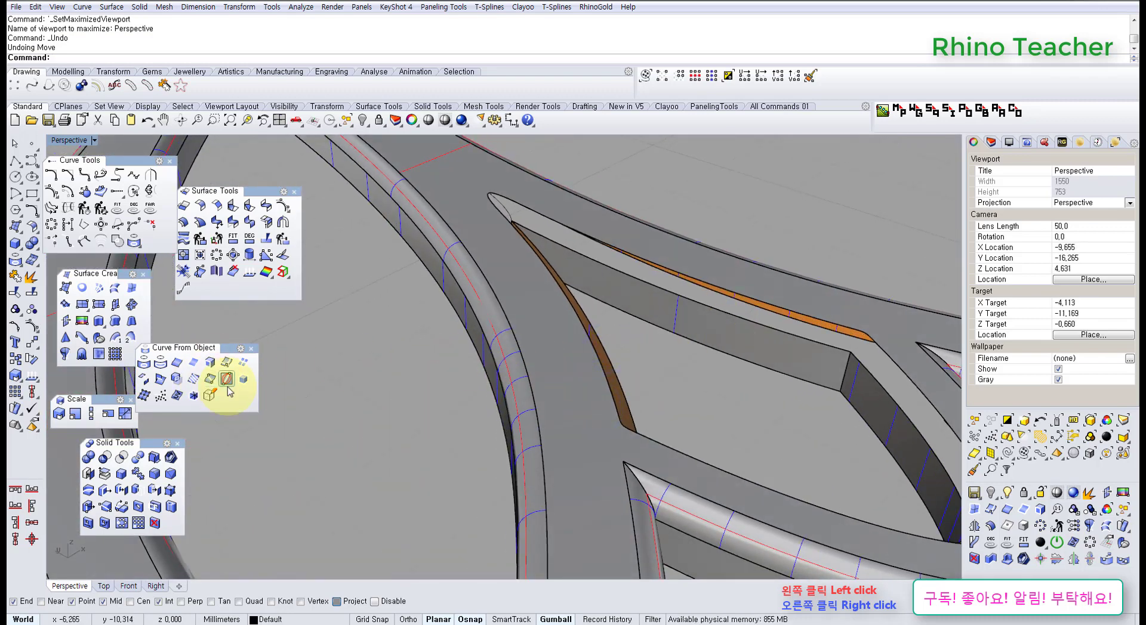
{"action": "left_click", "coordinate": [131, 338]}
{"action": "left_click", "coordinate": [758, 299]}
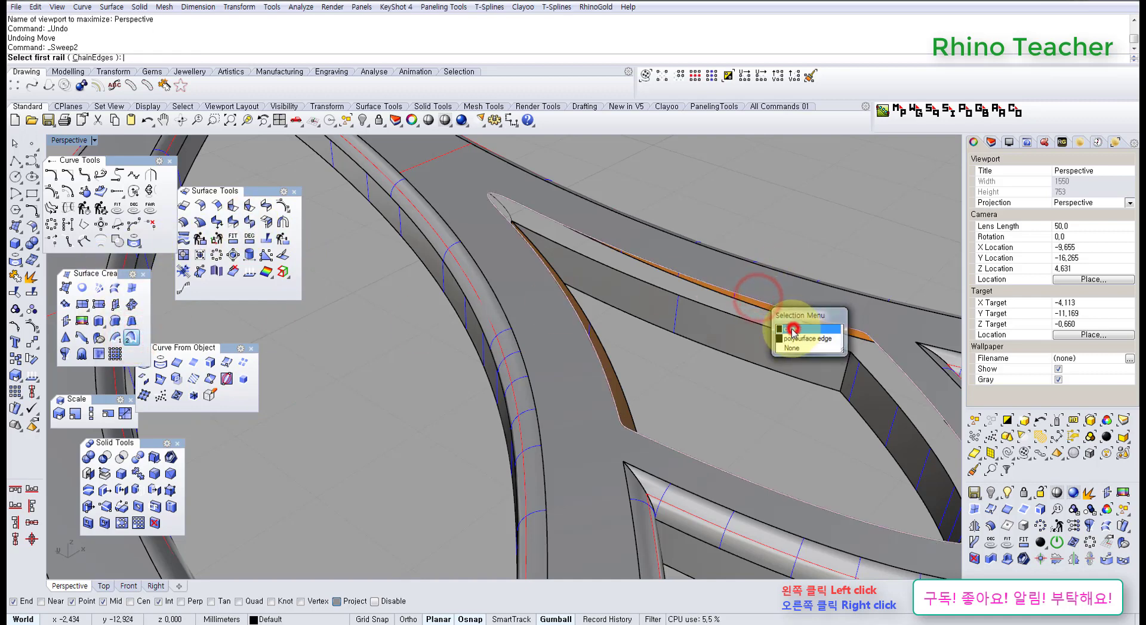
{"action": "left_click", "coordinate": [792, 330]}
{"action": "left_click", "coordinate": [787, 330]}
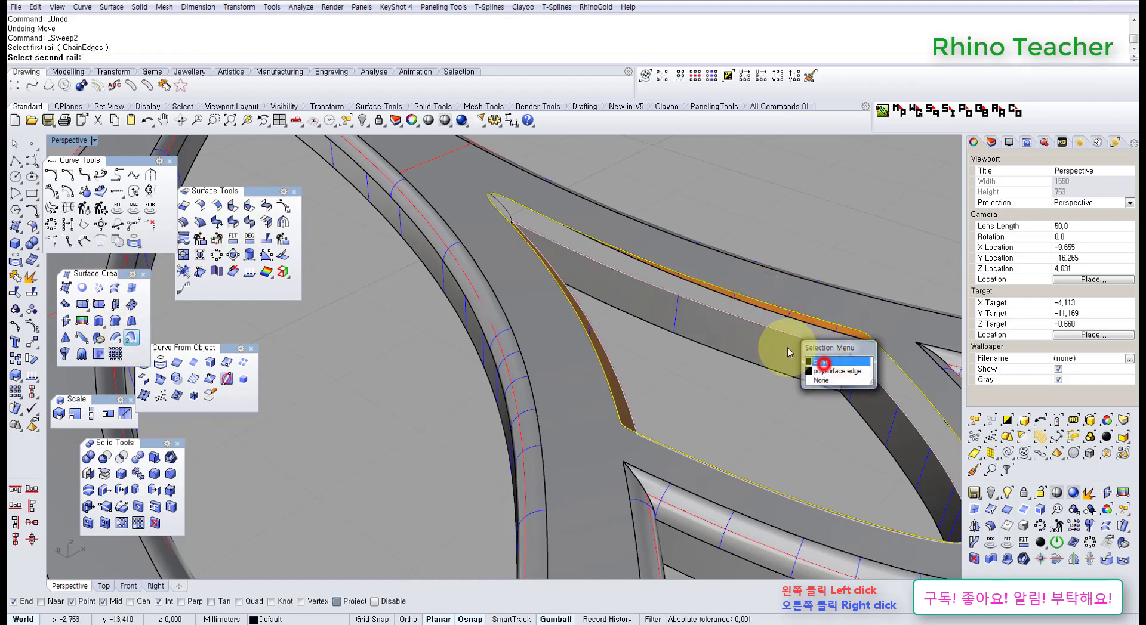
{"action": "left_click", "coordinate": [822, 361]}
Step: Pick the tip profile and the rounded end profile of the opening as the sweep's cross-section curves
{"action": "right_click_drag", "start_coordinate": [588, 222], "coordinate": [602, 245]}
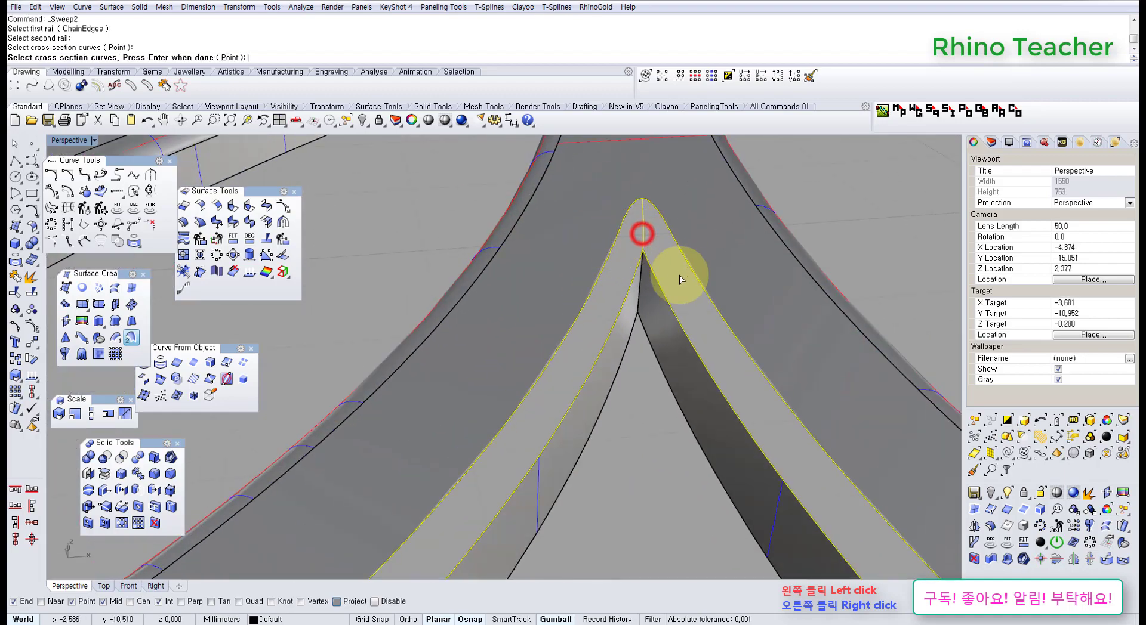
{"action": "scroll", "coordinate": [680, 275], "scroll_direction": "down", "scroll_amount": 8}
{"action": "right_click_drag", "start_coordinate": [731, 386], "coordinate": [486, 352], "text": "shift"}
{"action": "right_click_drag", "start_coordinate": [486, 353], "coordinate": [660, 363]}
{"action": "scroll", "coordinate": [795, 284], "scroll_direction": "up", "scroll_amount": 5}
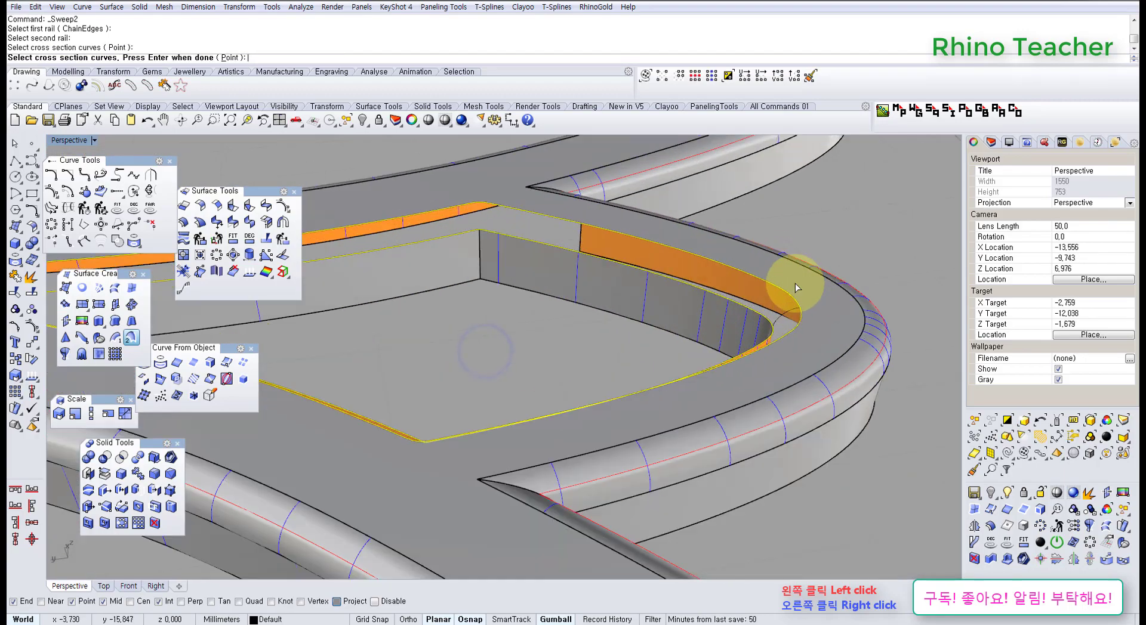
{"action": "right_click_drag", "start_coordinate": [779, 317], "coordinate": [701, 334]}
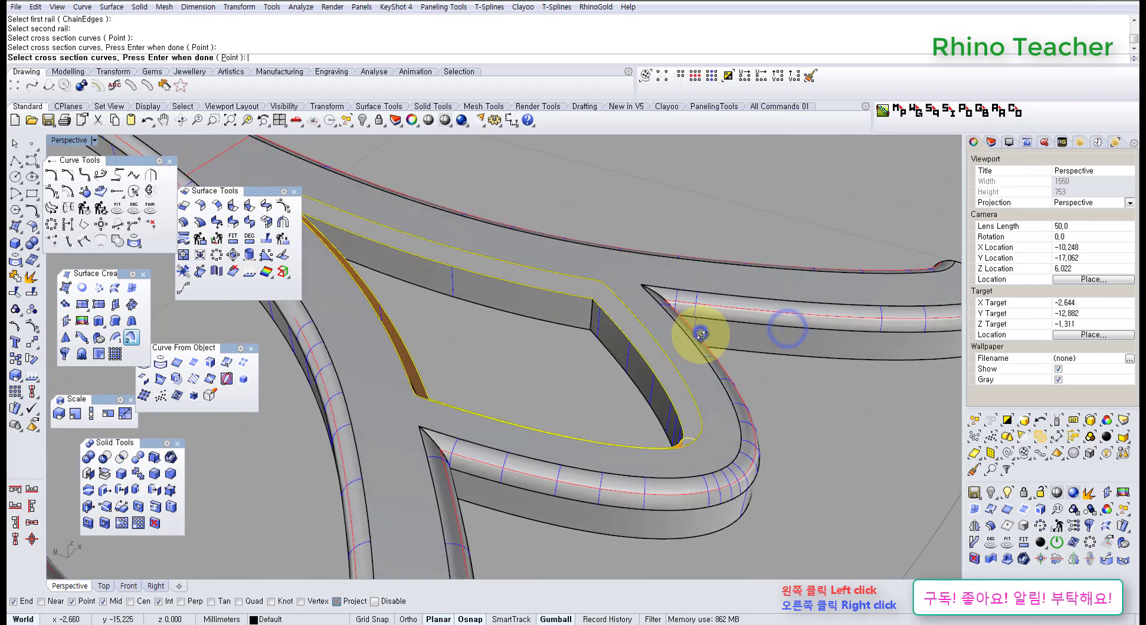
{"action": "right_click", "coordinate": [612, 349]}
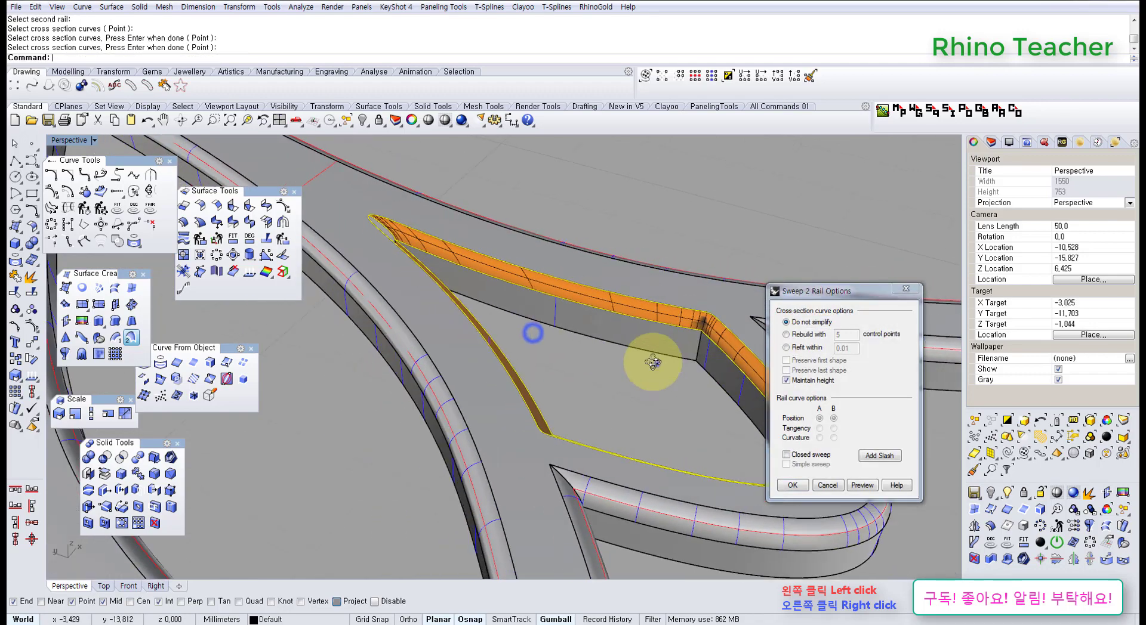
Step: Preview the two-rail sweep with Closed sweep on and with it off, checking the surface at the opening's tip
{"action": "right_click_drag", "start_coordinate": [653, 363], "coordinate": [579, 324]}
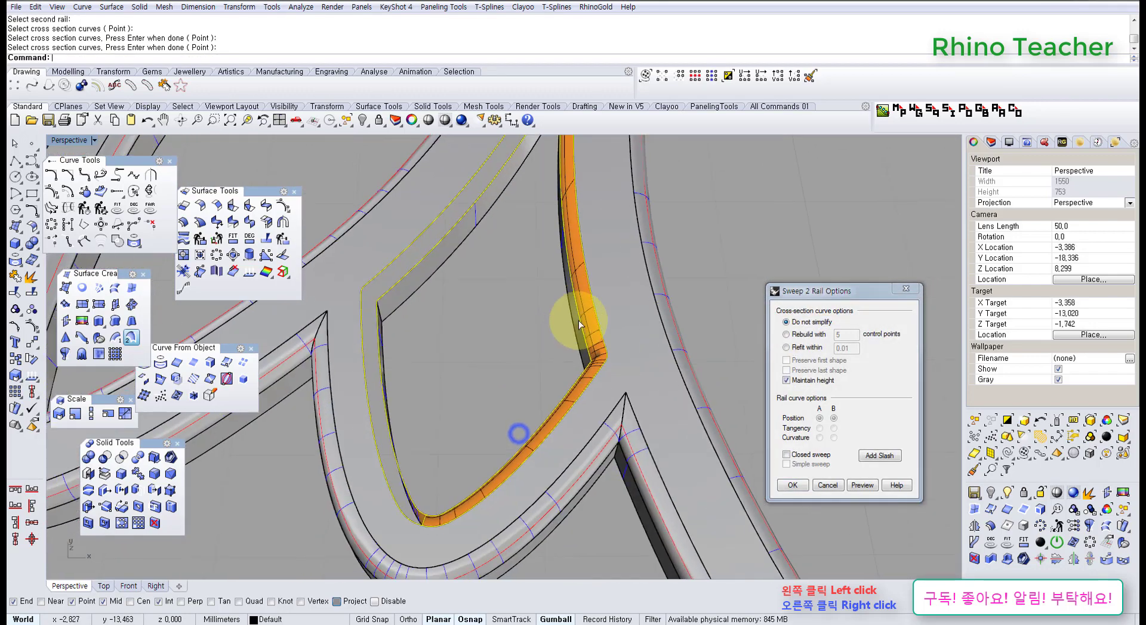
{"action": "left_click", "coordinate": [787, 454]}
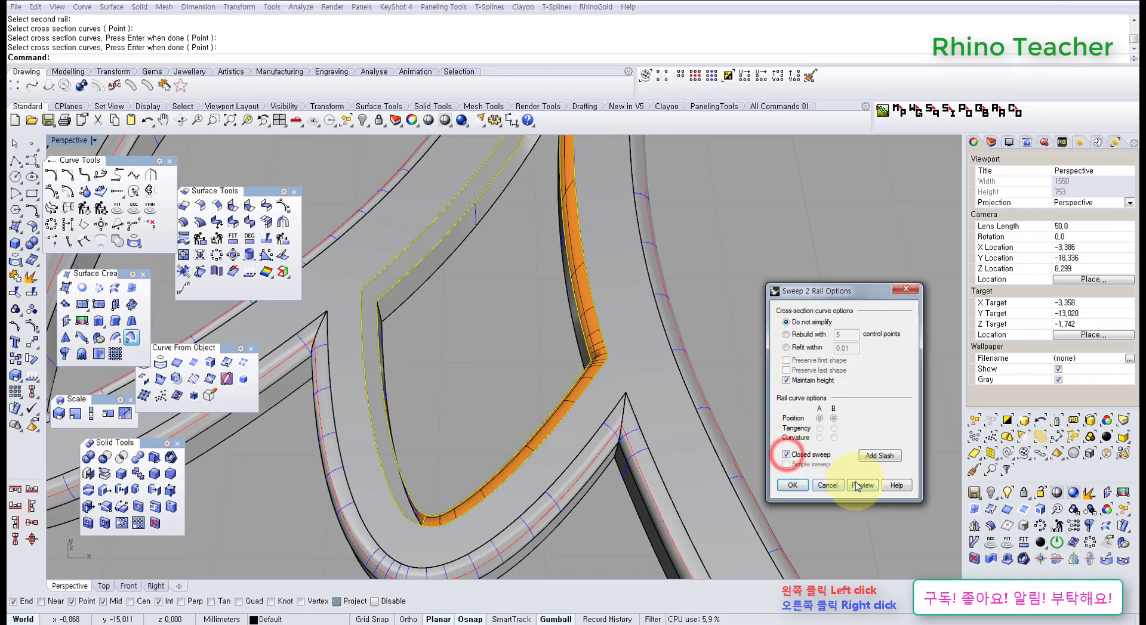
{"action": "left_click", "coordinate": [857, 486]}
{"action": "right_click_drag", "start_coordinate": [639, 358], "coordinate": [849, 469]}
{"action": "left_click", "coordinate": [787, 456]}
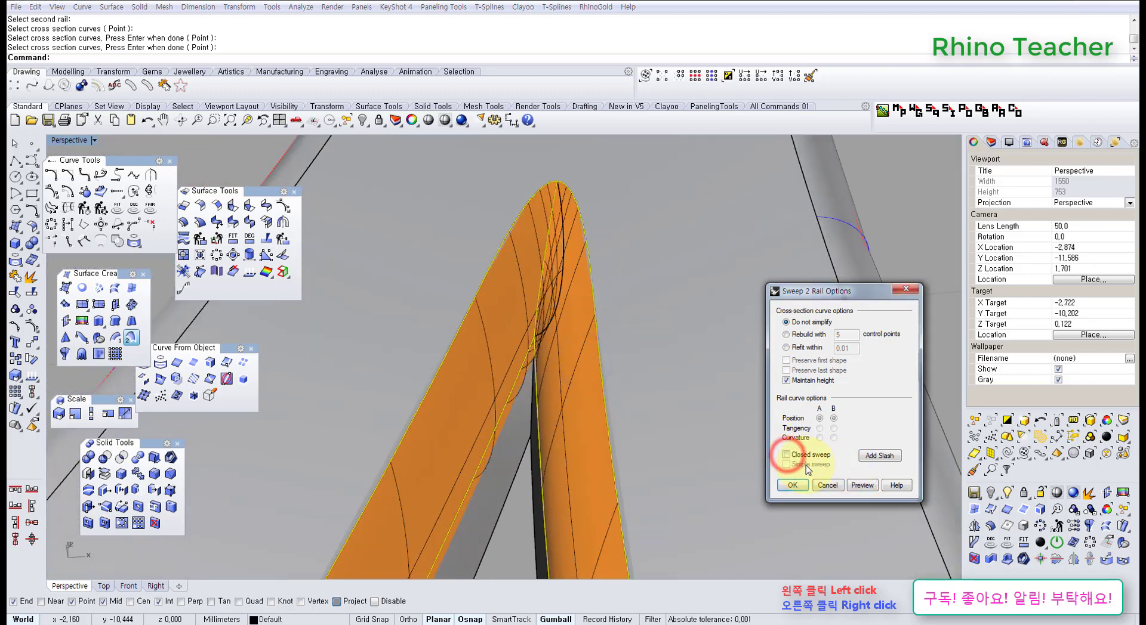
{"action": "left_click", "coordinate": [855, 487]}
{"action": "right_click_drag", "start_coordinate": [724, 415], "coordinate": [451, 463]}
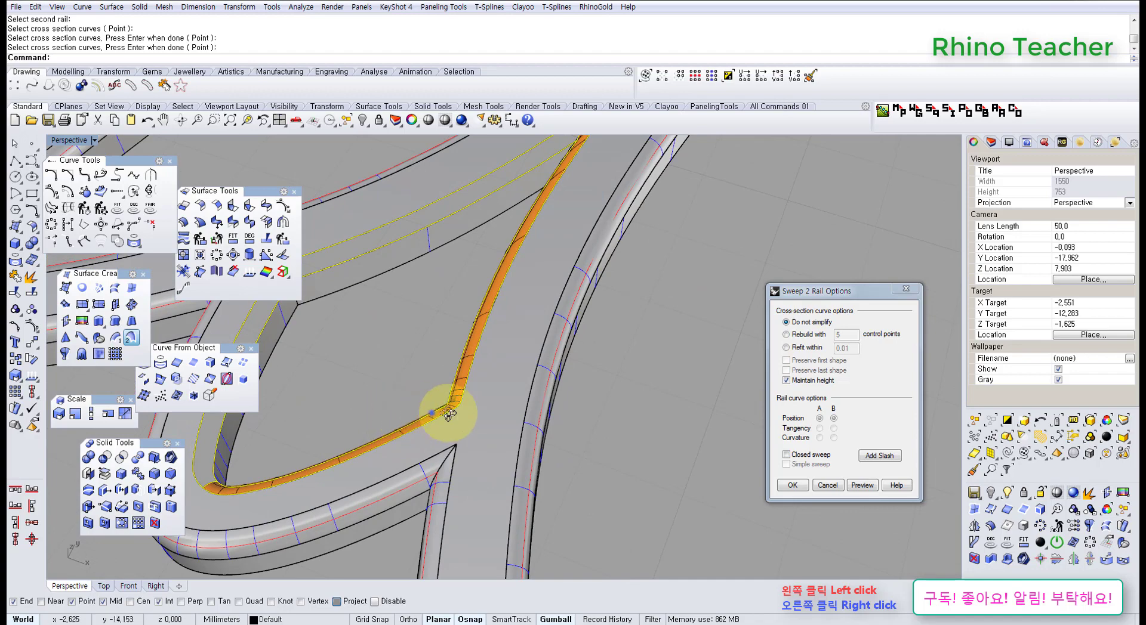
Step: Accept the open two-rail sweep and delete its surface from the opening
{"action": "right_click_drag", "start_coordinate": [448, 414], "coordinate": [603, 375]}
{"action": "scroll", "coordinate": [644, 384], "scroll_direction": "up", "scroll_amount": 8}
{"action": "right_click", "coordinate": [622, 379]}
{"action": "left_click", "coordinate": [647, 387]}
{"action": "key", "text": "Delete"}
Step: Delete the leftover rail and profile curves around the opening, keeping the flower body and the opening's walls
{"action": "left_click_drag", "start_coordinate": [584, 417], "coordinate": [519, 289]}
{"action": "left_click", "coordinate": [697, 360], "text": "ctrl"}
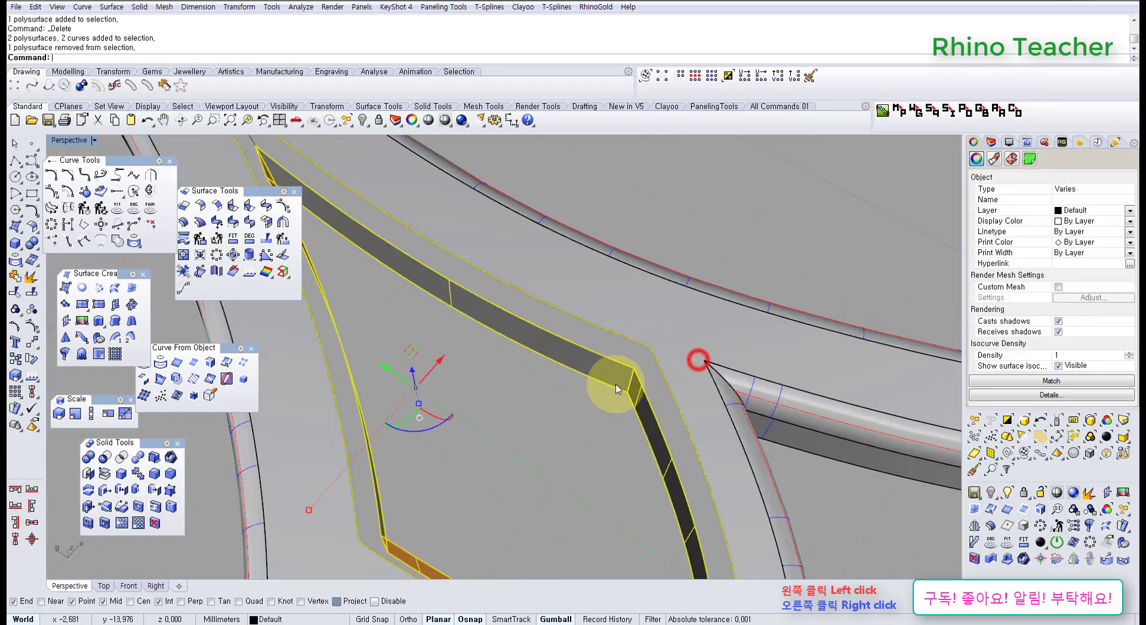
{"action": "scroll", "coordinate": [599, 371], "scroll_direction": "down", "scroll_amount": 5}
{"action": "right_click_drag", "start_coordinate": [550, 389], "coordinate": [543, 478]}
{"action": "key", "text": "Delete"}
{"action": "left_click", "coordinate": [572, 516]}
{"action": "key", "text": "Delete"}
Step: Show the naked edges of the flower body and the opening's walls with Edge Analysis
{"action": "right_click_drag", "start_coordinate": [527, 386], "coordinate": [493, 228]}
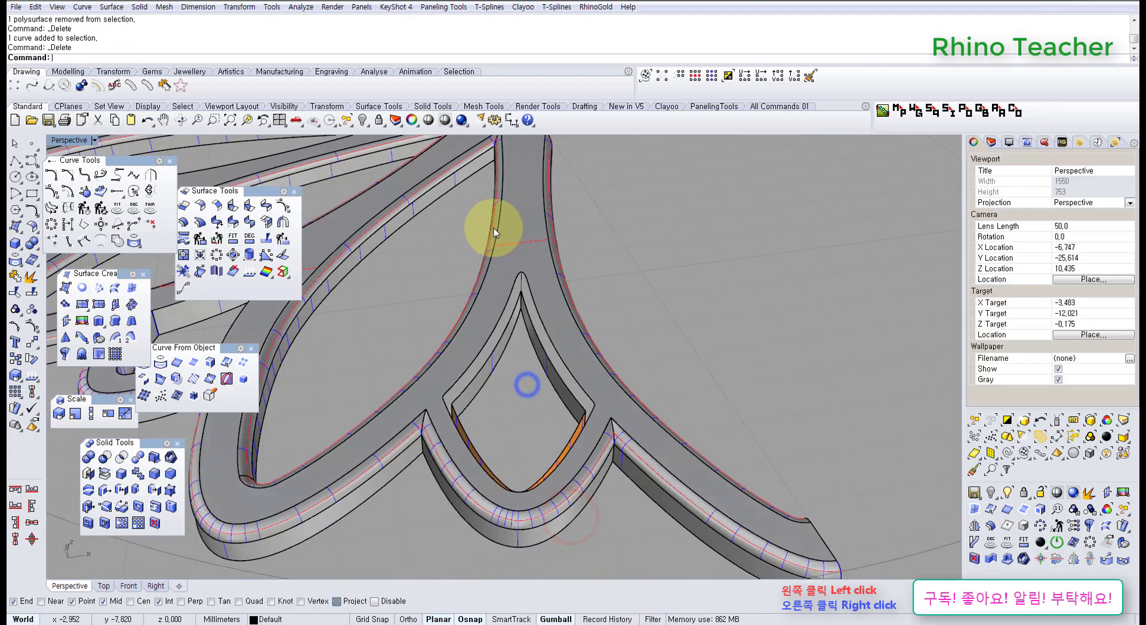
{"action": "scroll", "coordinate": [495, 239], "scroll_direction": "up", "scroll_amount": 7}
{"action": "left_click", "coordinate": [558, 336]}
{"action": "right_click_drag", "start_coordinate": [556, 336], "coordinate": [596, 335]}
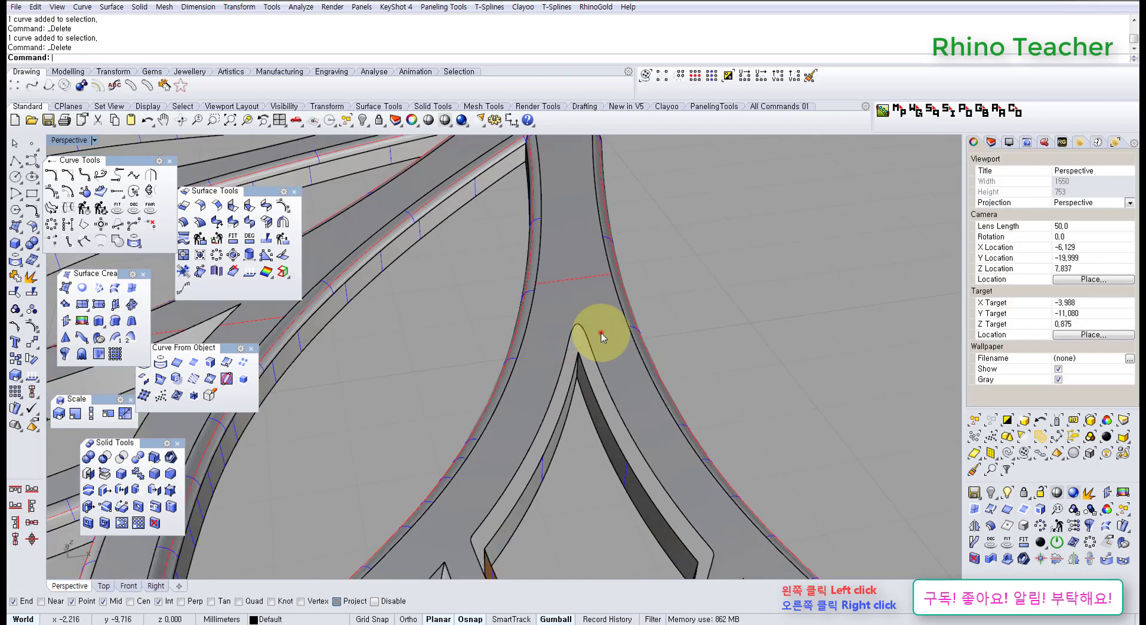
{"action": "left_click", "coordinate": [601, 332]}
{"action": "right_click_drag", "start_coordinate": [603, 424], "coordinate": [600, 338]}
{"action": "left_click", "coordinate": [600, 336]}
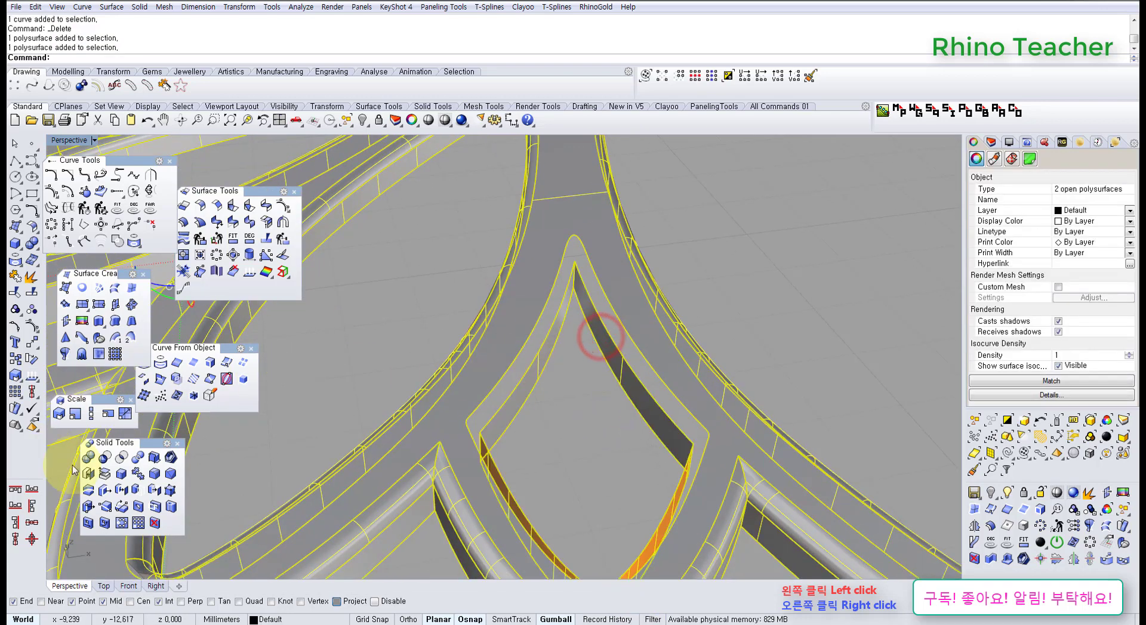
{"action": "left_click", "coordinate": [284, 273]}
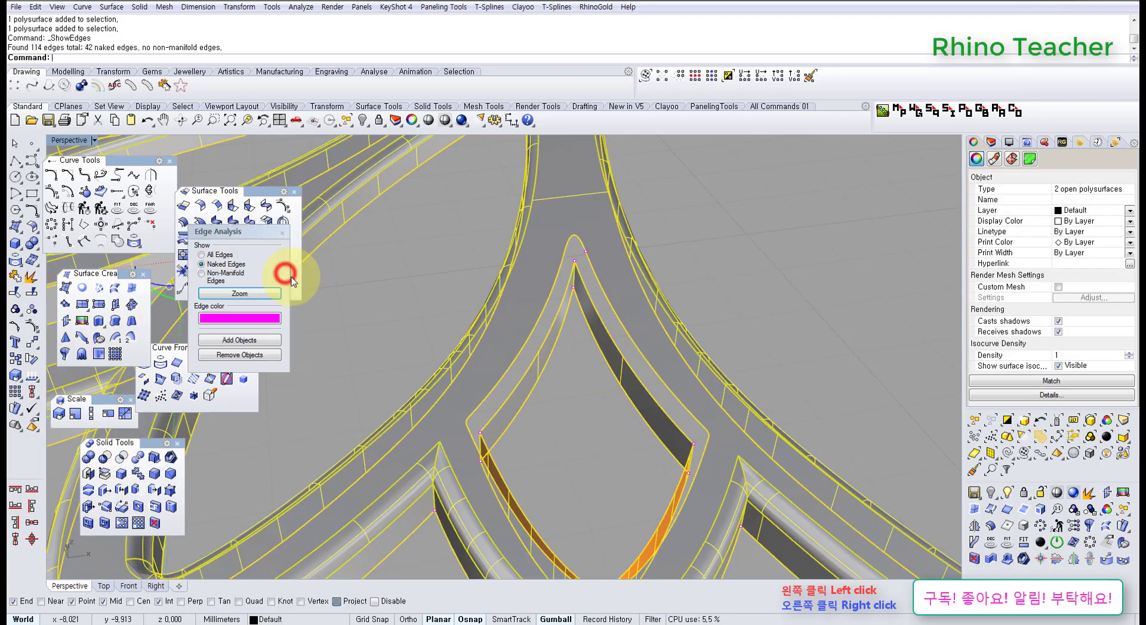
{"action": "left_click_drag", "start_coordinate": [262, 237], "coordinate": [400, 261]}
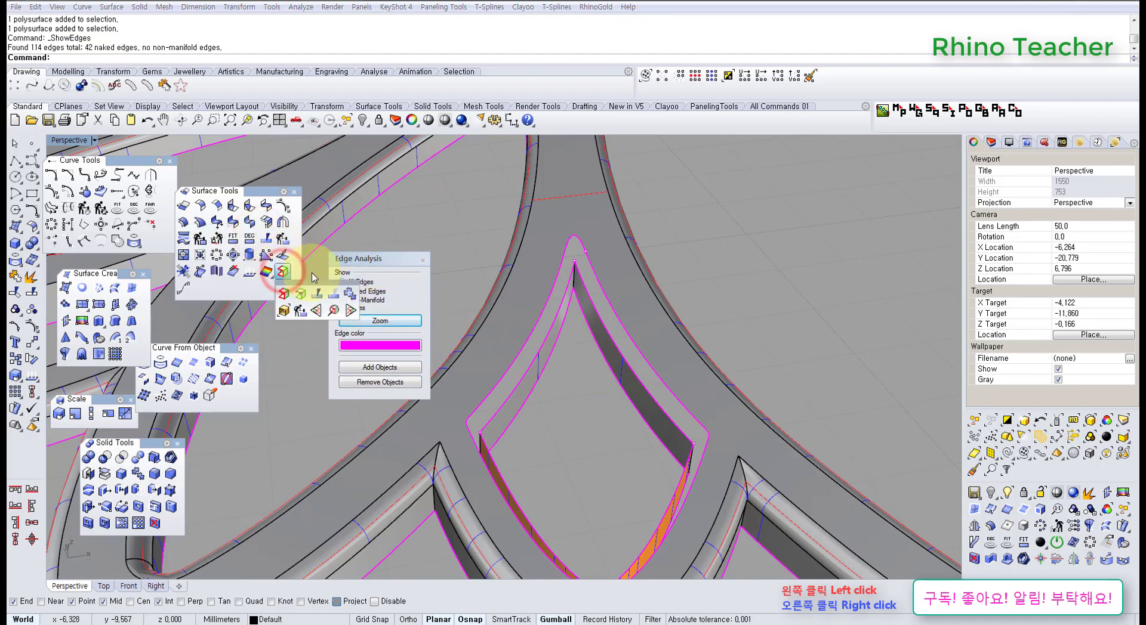
Step: Split the upper face's edge around the opening near its pointed tip, using the walls' tip corner as reference
{"action": "left_click_drag", "start_coordinate": [324, 286], "coordinate": [273, 307]}
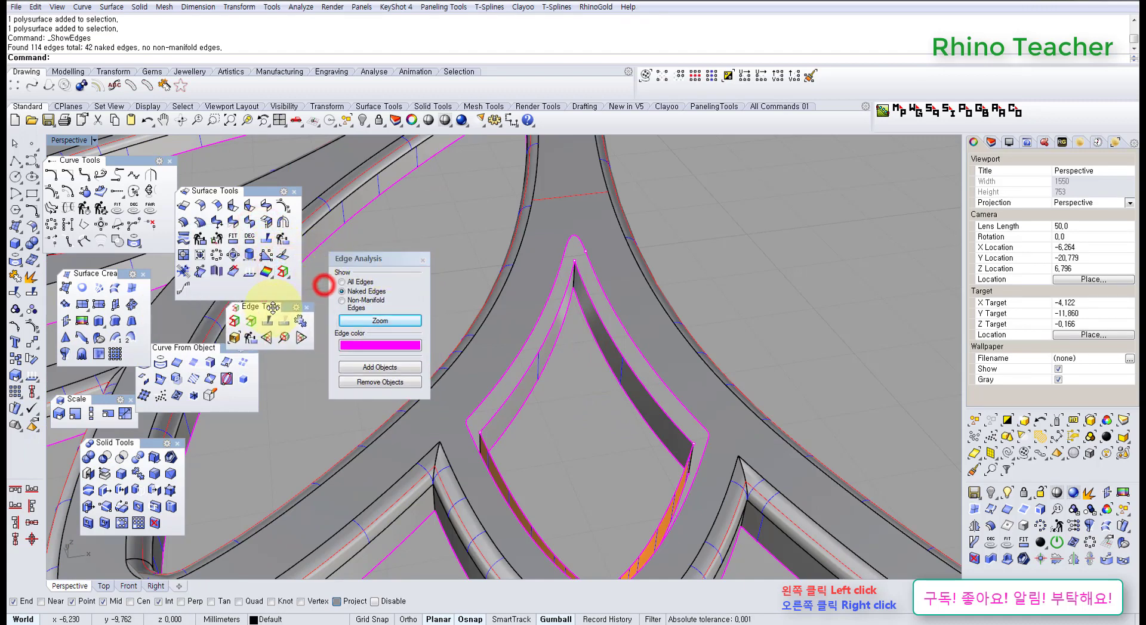
{"action": "left_click", "coordinate": [293, 191]}
{"action": "left_click_drag", "start_coordinate": [383, 258], "coordinate": [318, 166]}
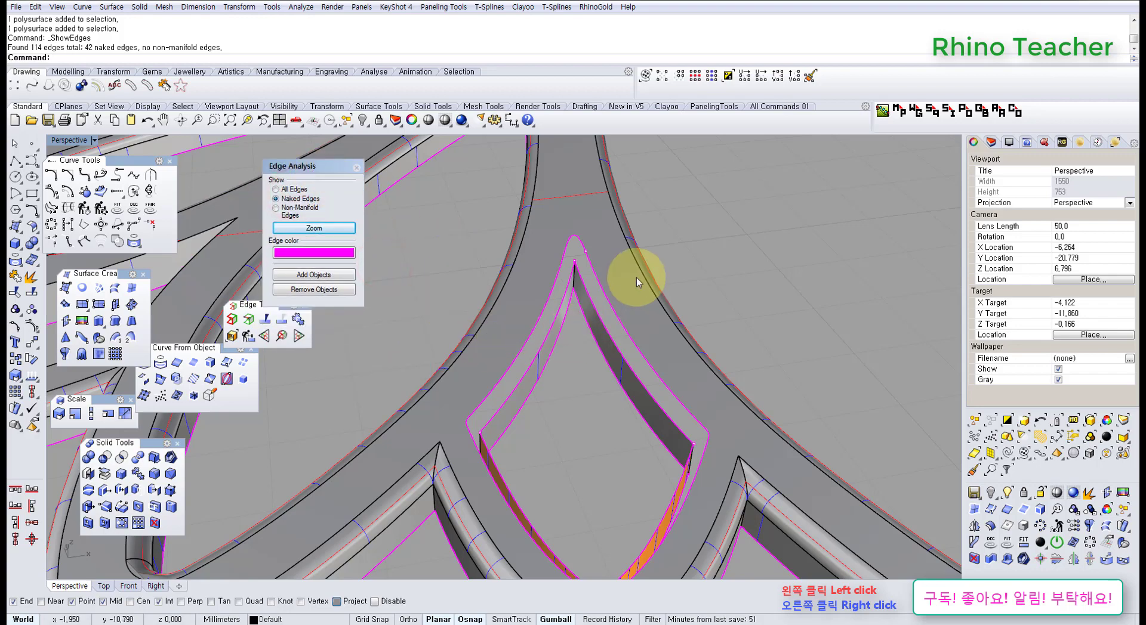
{"action": "right_click_drag", "start_coordinate": [627, 284], "coordinate": [682, 399], "text": "shift"}
{"action": "scroll", "coordinate": [669, 407], "scroll_direction": "up", "scroll_amount": 8}
{"action": "right_click_drag", "start_coordinate": [563, 420], "coordinate": [606, 395]}
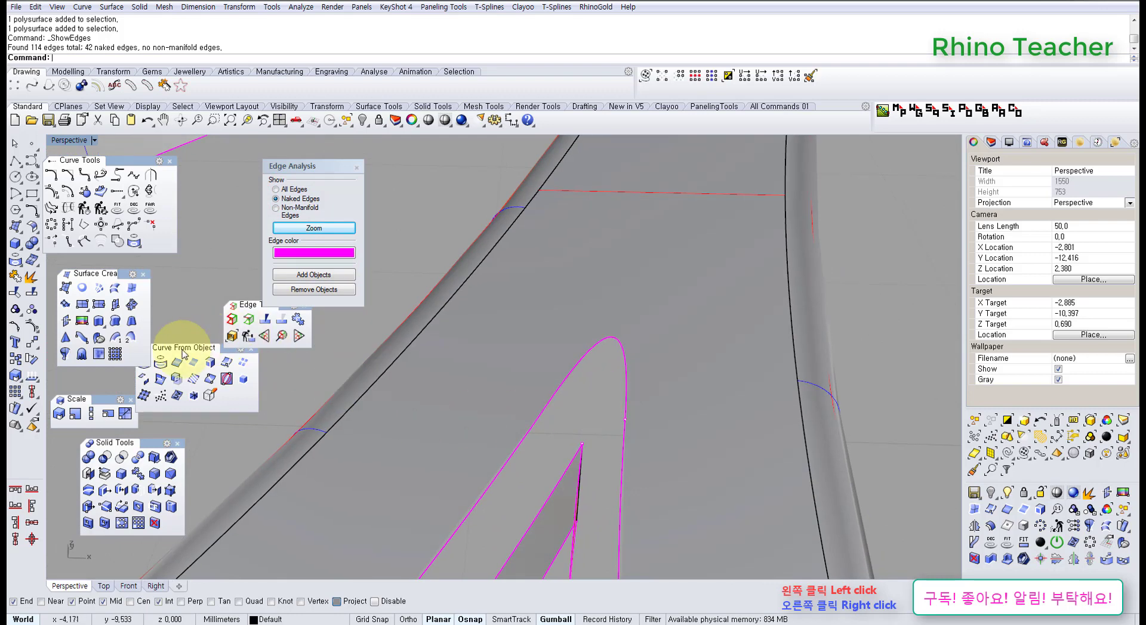
{"action": "left_click", "coordinate": [264, 320]}
{"action": "left_click", "coordinate": [581, 358]}
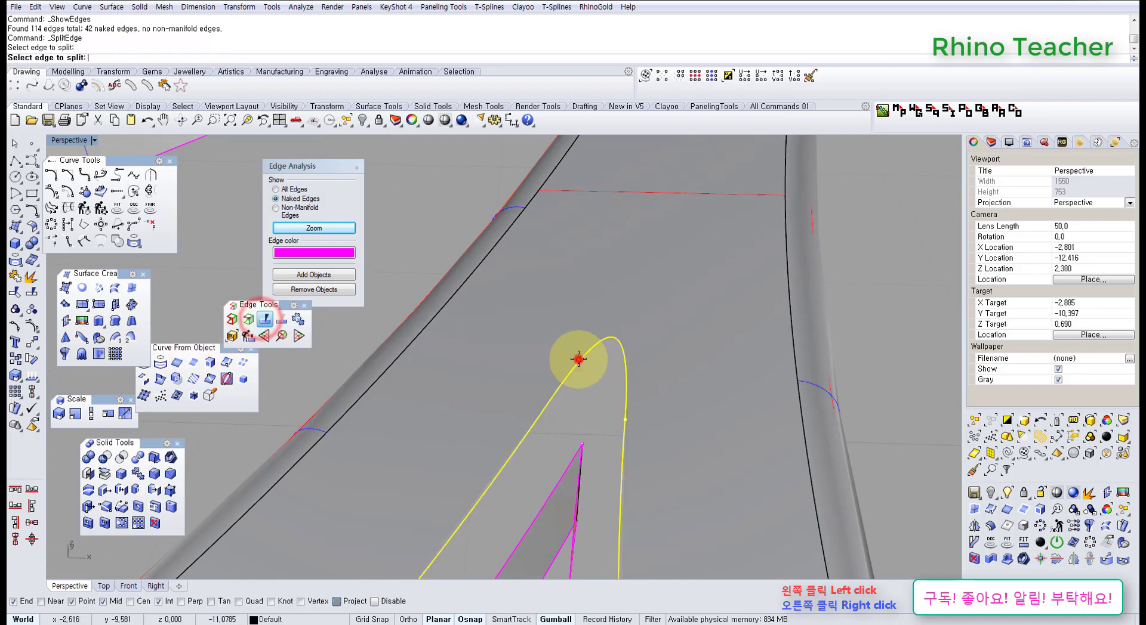
{"action": "left_click", "coordinate": [582, 446]}
{"action": "right_click", "coordinate": [558, 451]}
{"action": "scroll", "coordinate": [578, 441], "scroll_direction": "down", "scroll_amount": 10}
Step: Split the opening's upper edge at its two side corners, snapping to the wall corner end points
{"action": "right_click_drag", "start_coordinate": [579, 514], "coordinate": [616, 318], "text": "shift"}
{"action": "right_click_drag", "start_coordinate": [613, 385], "coordinate": [742, 301]}
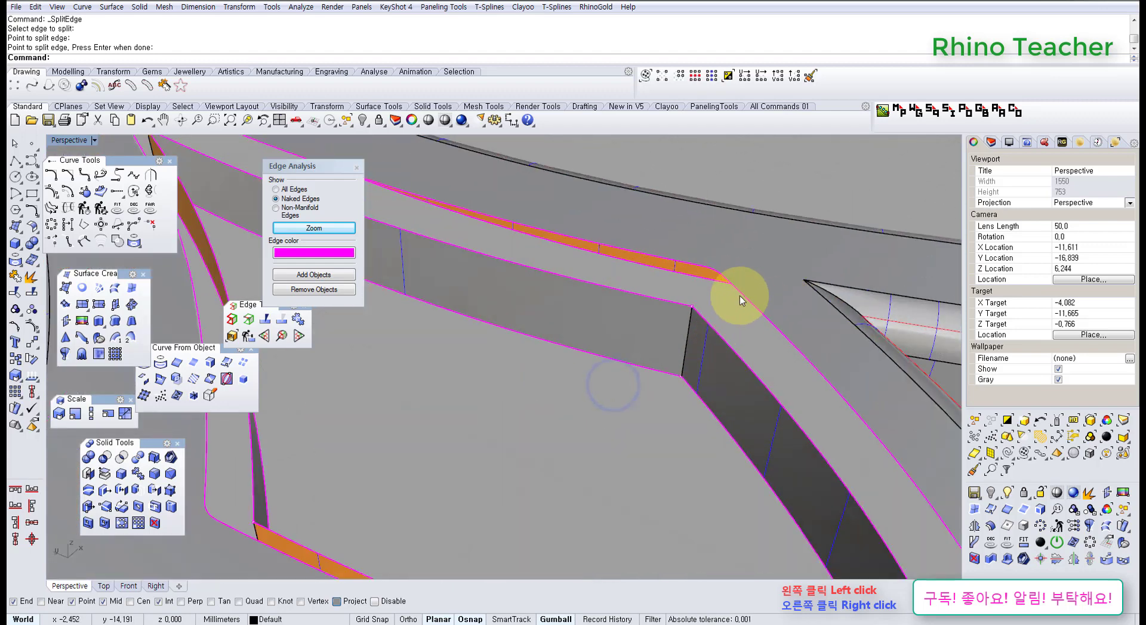
{"action": "left_click", "coordinate": [699, 268]}
{"action": "right_click", "coordinate": [709, 270]}
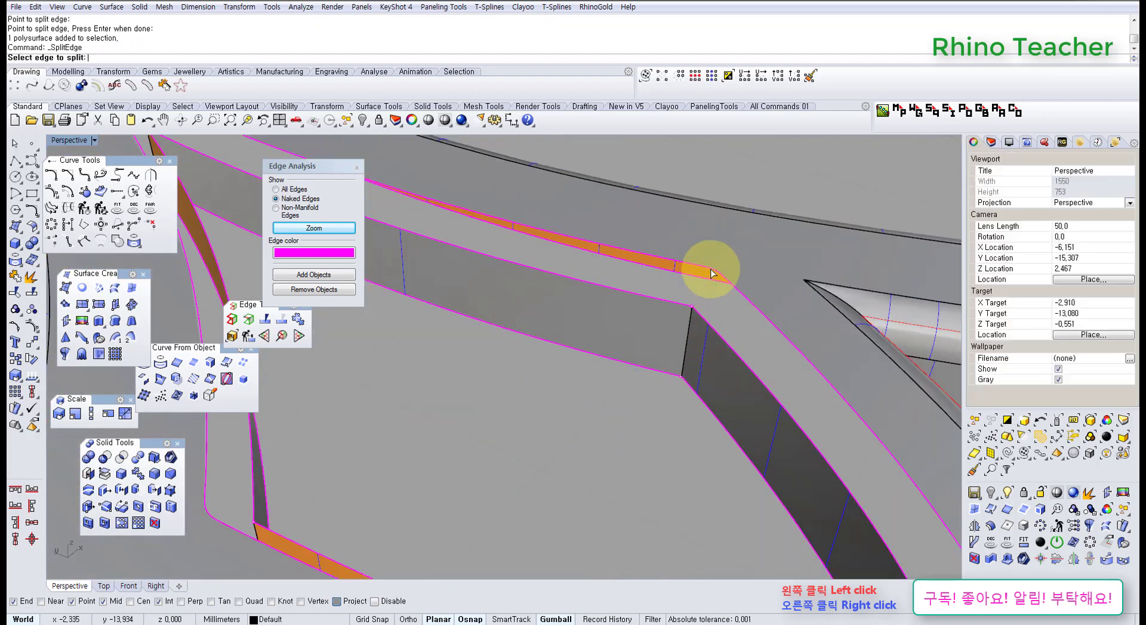
{"action": "left_click", "coordinate": [710, 271]}
{"action": "left_click", "coordinate": [692, 309]}
{"action": "scroll", "coordinate": [767, 396], "scroll_direction": "down", "scroll_amount": 8}
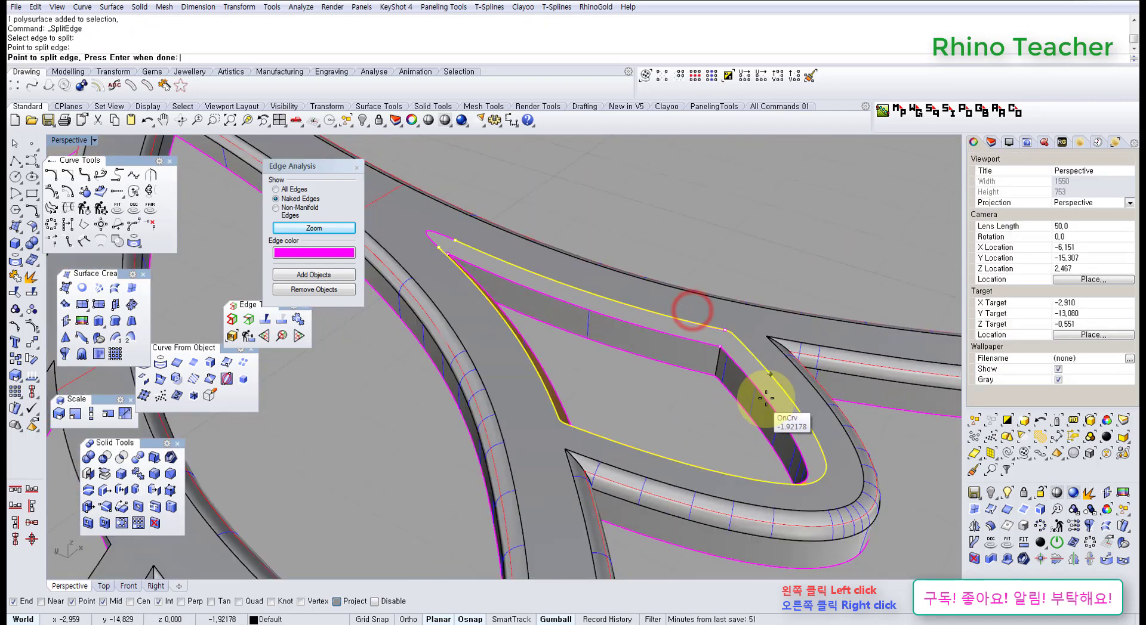
{"action": "mouse_move", "coordinate": [766, 397]}
{"action": "right_mouse_down"}
{"action": "mouse_move", "coordinate": [625, 315]}
{"action": "mouse_move", "coordinate": [729, 329]}
{"action": "mouse_move", "coordinate": [746, 395]}
{"action": "right_mouse_up"}
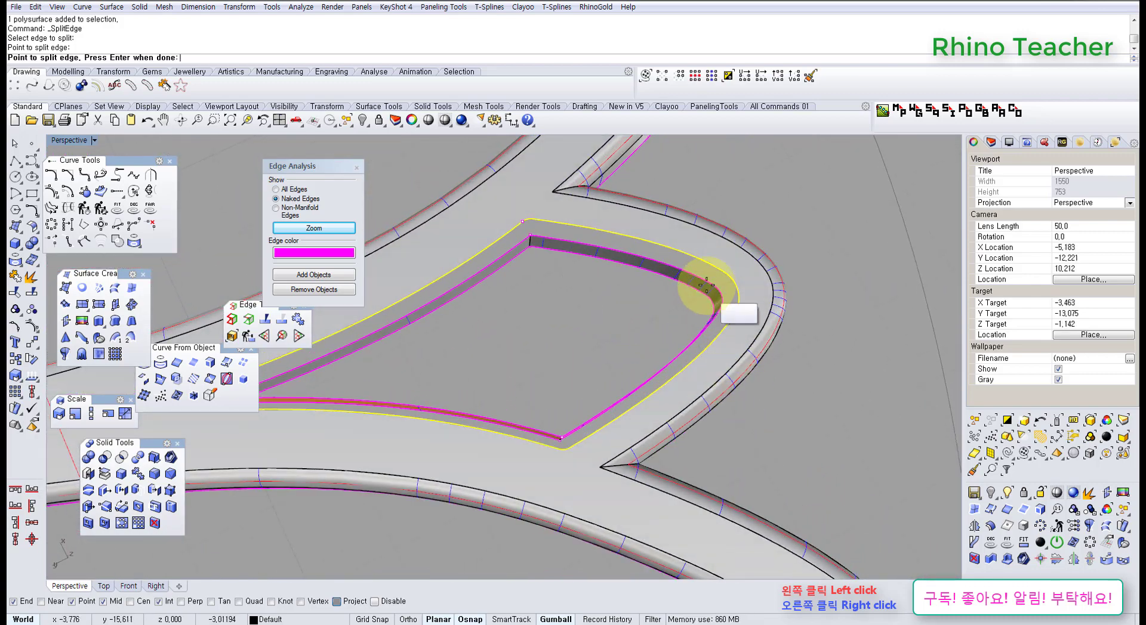
{"action": "scroll", "coordinate": [707, 285], "scroll_direction": "up", "scroll_amount": 7}
{"action": "scroll", "coordinate": [753, 303], "scroll_direction": "down", "scroll_amount": 5}
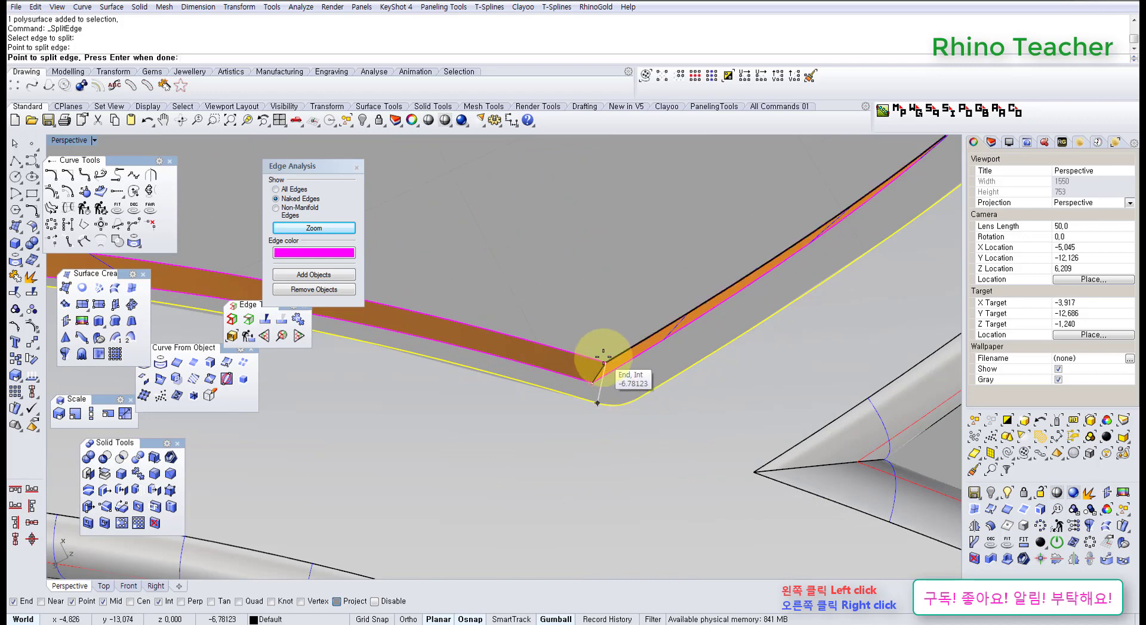
{"action": "left_click", "coordinate": [603, 358]}
{"action": "right_click", "coordinate": [655, 367]}
Step: Split the remaining upper edge again just past both rounded side corners, on the side of the rounded lobe end
{"action": "right_click_drag", "start_coordinate": [647, 380], "coordinate": [609, 398]}
{"action": "scroll", "coordinate": [641, 409], "scroll_direction": "down", "scroll_amount": 8}
{"action": "right_click", "coordinate": [609, 397]}
{"action": "scroll", "coordinate": [603, 437], "scroll_direction": "up", "scroll_amount": 8}
{"action": "right_click_drag", "start_coordinate": [599, 453], "coordinate": [581, 517]}
{"action": "left_click", "coordinate": [550, 520]}
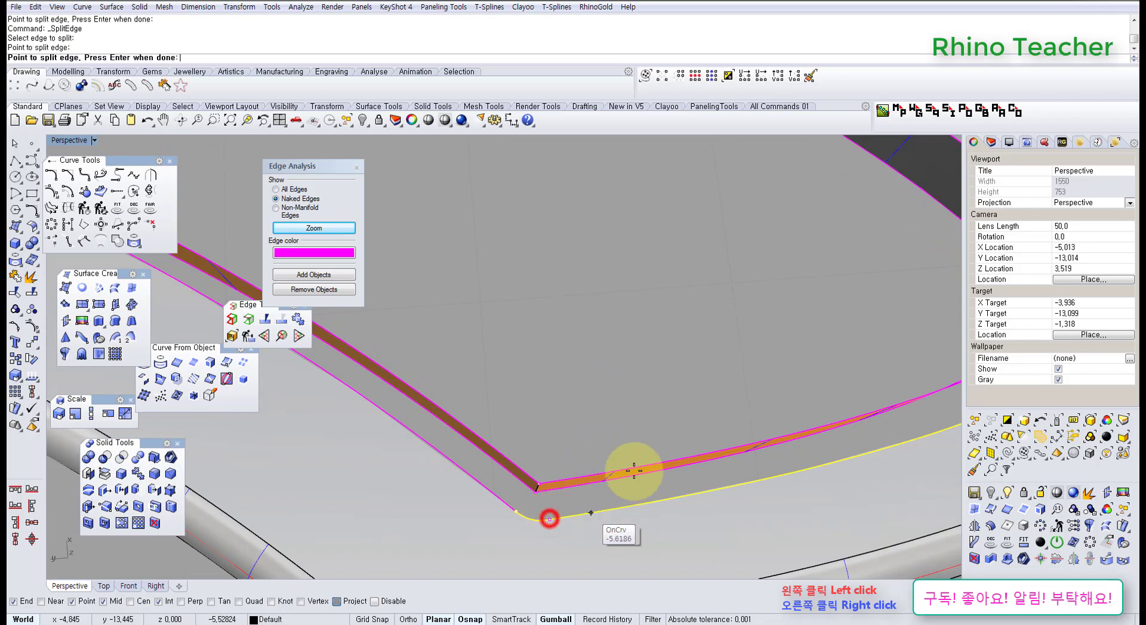
{"action": "scroll", "coordinate": [651, 425], "scroll_direction": "down", "scroll_amount": 10}
{"action": "scroll", "coordinate": [660, 276], "scroll_direction": "up", "scroll_amount": 10}
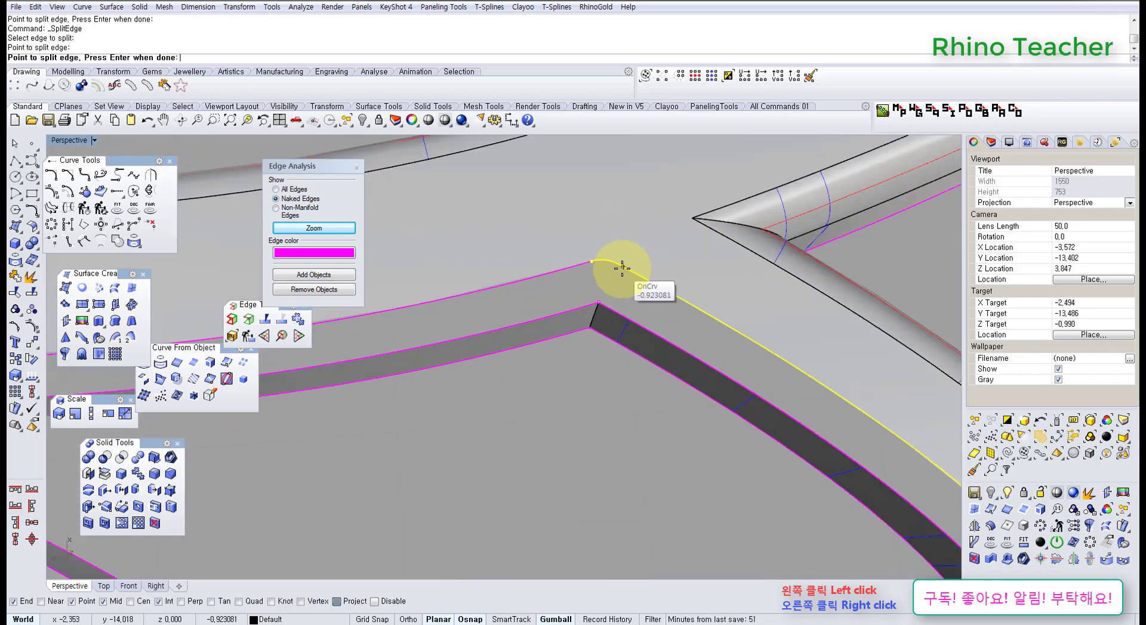
{"action": "right_click", "coordinate": [630, 289]}
{"action": "scroll", "coordinate": [631, 294], "scroll_direction": "down", "scroll_amount": 8}
{"action": "right_click_drag", "start_coordinate": [683, 416], "coordinate": [687, 361]}
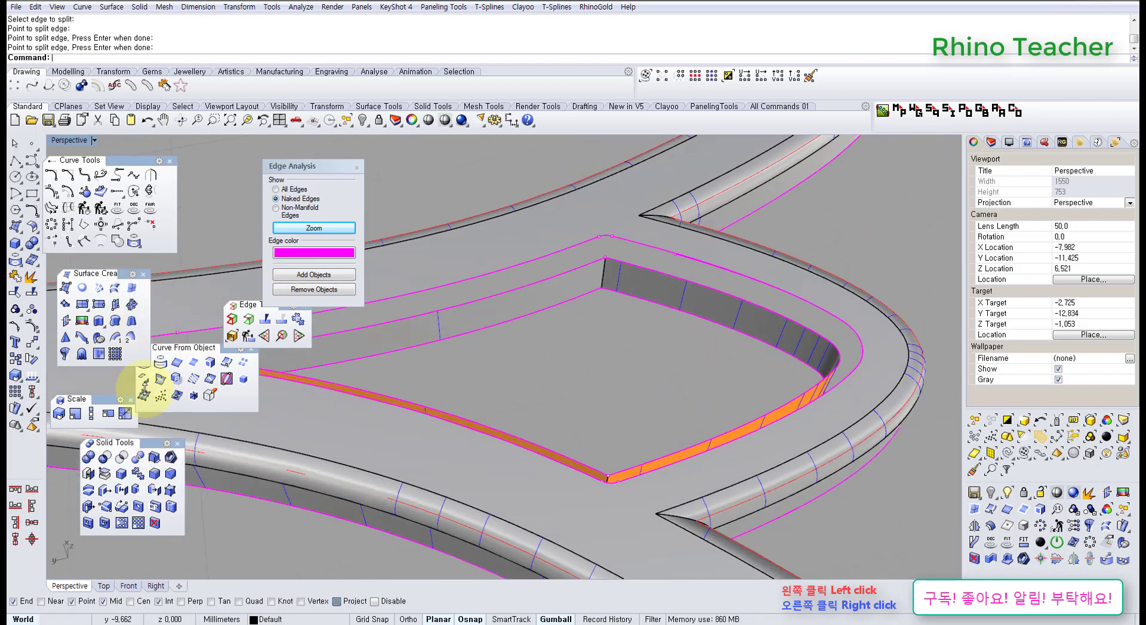
Step: Blend the upper face and the wall edges around the opening's rounded end, with Tangency continuity on both sides
{"action": "left_click", "coordinate": [171, 161]}
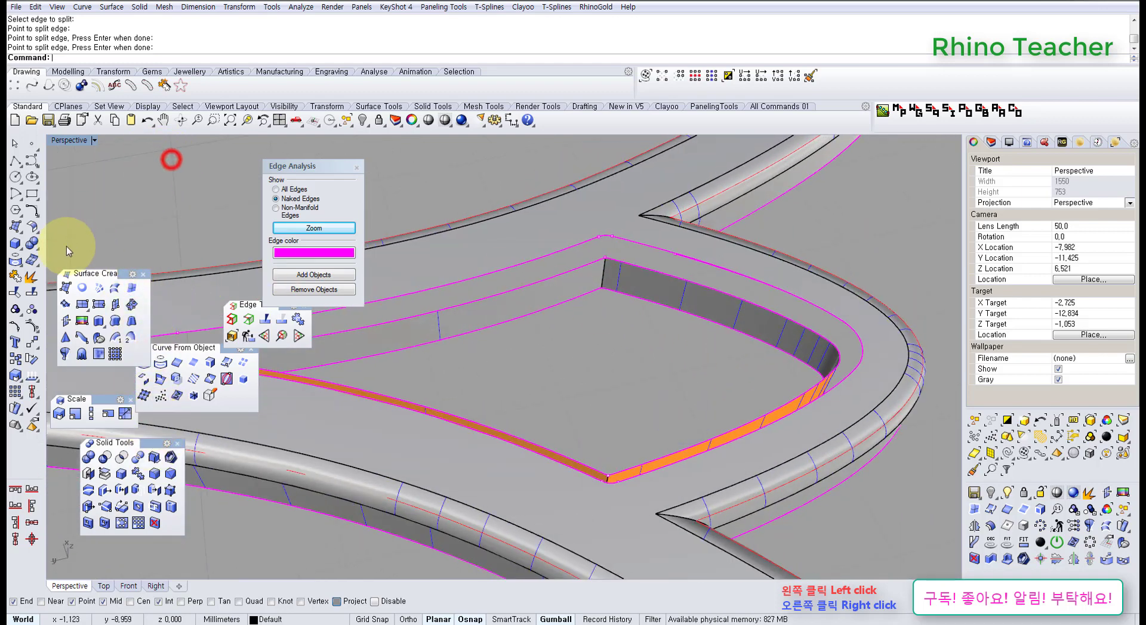
{"action": "left_click", "coordinate": [33, 228]}
{"action": "left_click_drag", "start_coordinate": [73, 222], "coordinate": [151, 167]}
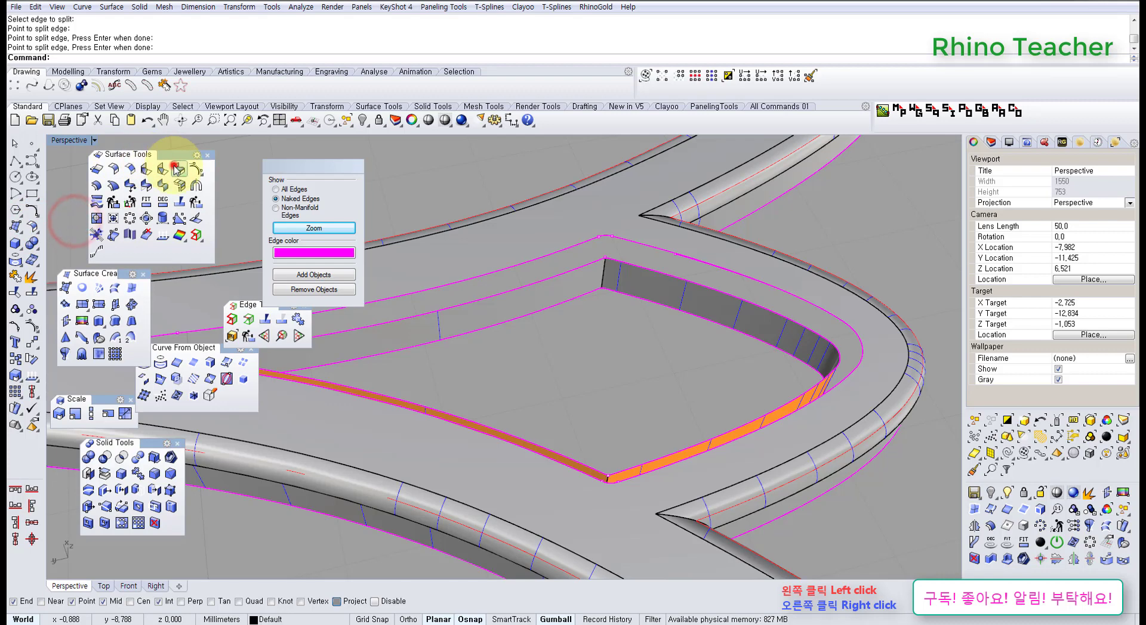
{"action": "left_click", "coordinate": [174, 169]}
{"action": "left_click", "coordinate": [613, 259]}
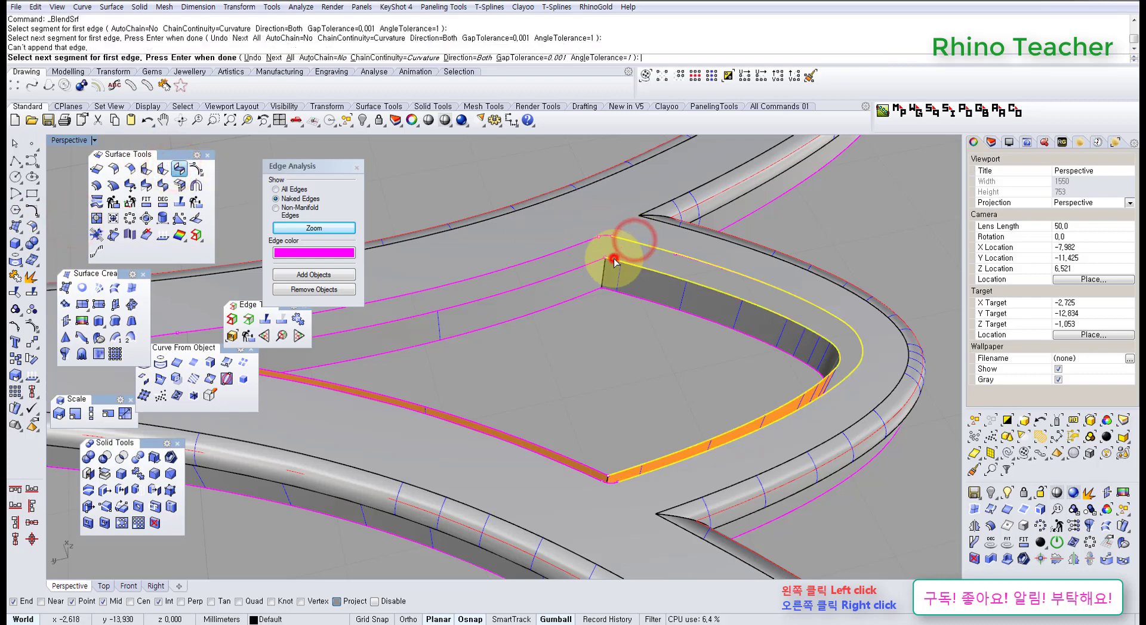
{"action": "right_click", "coordinate": [613, 259]}
{"action": "left_click", "coordinate": [724, 270]}
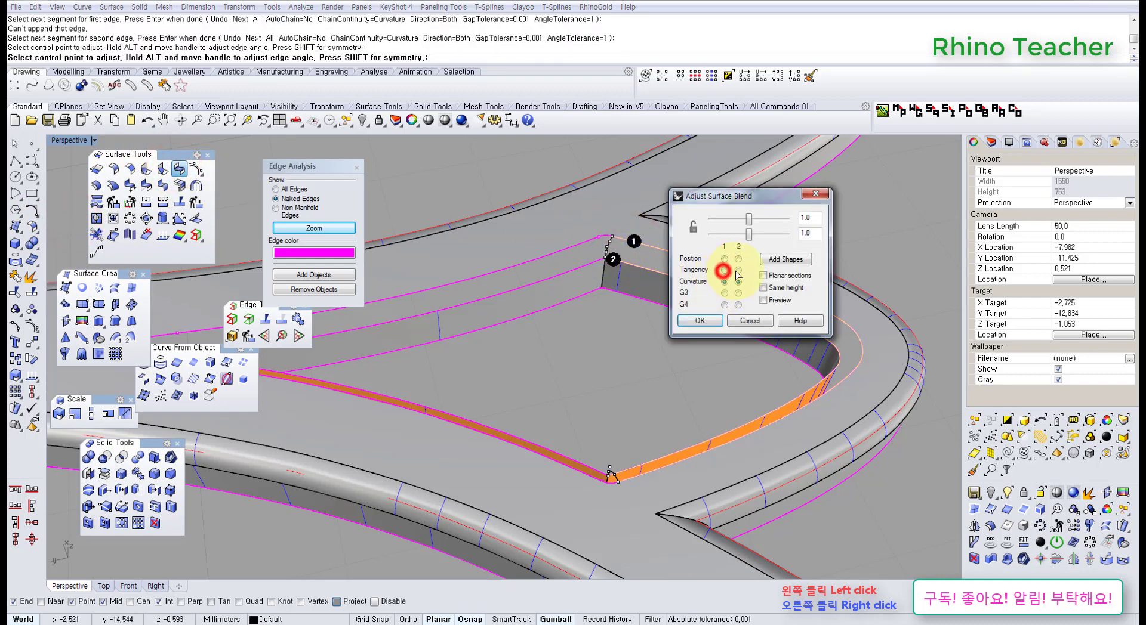
{"action": "left_click", "coordinate": [737, 270]}
{"action": "left_click", "coordinate": [710, 323]}
Step: Blend the upper face's edge with the wall's top edge along one long side of the opening, from its side corner towards the pointed tip
{"action": "right_click_drag", "start_coordinate": [627, 319], "coordinate": [601, 340]}
{"action": "right_click", "coordinate": [604, 340]}
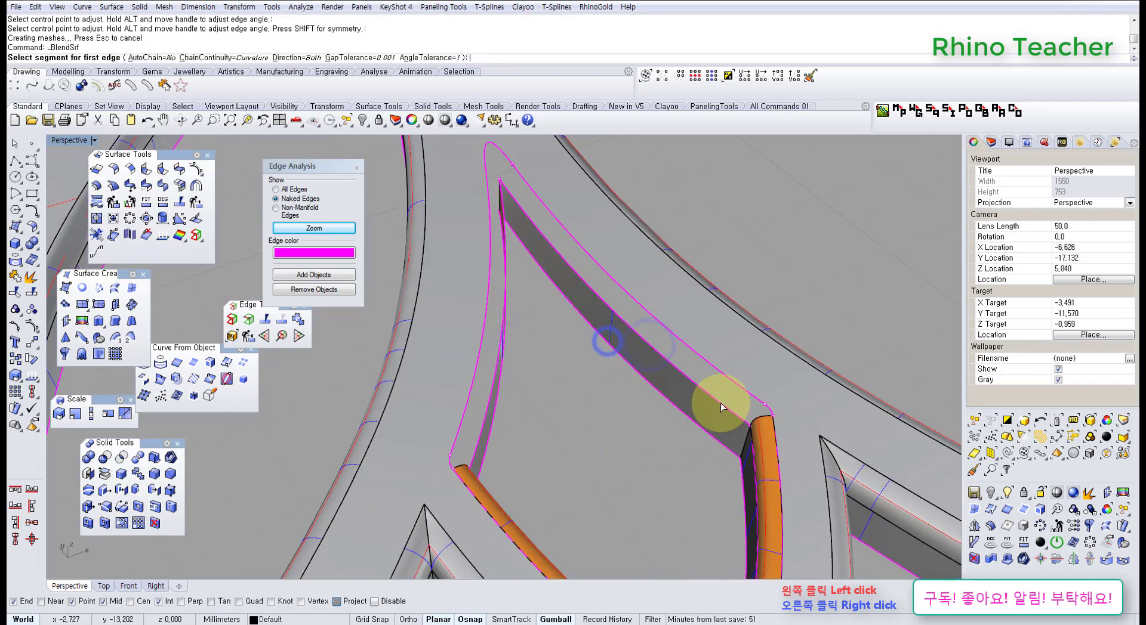
{"action": "left_click", "coordinate": [724, 406]}
{"action": "right_click", "coordinate": [746, 397]}
{"action": "left_click", "coordinate": [743, 396]}
{"action": "right_click", "coordinate": [741, 396]}
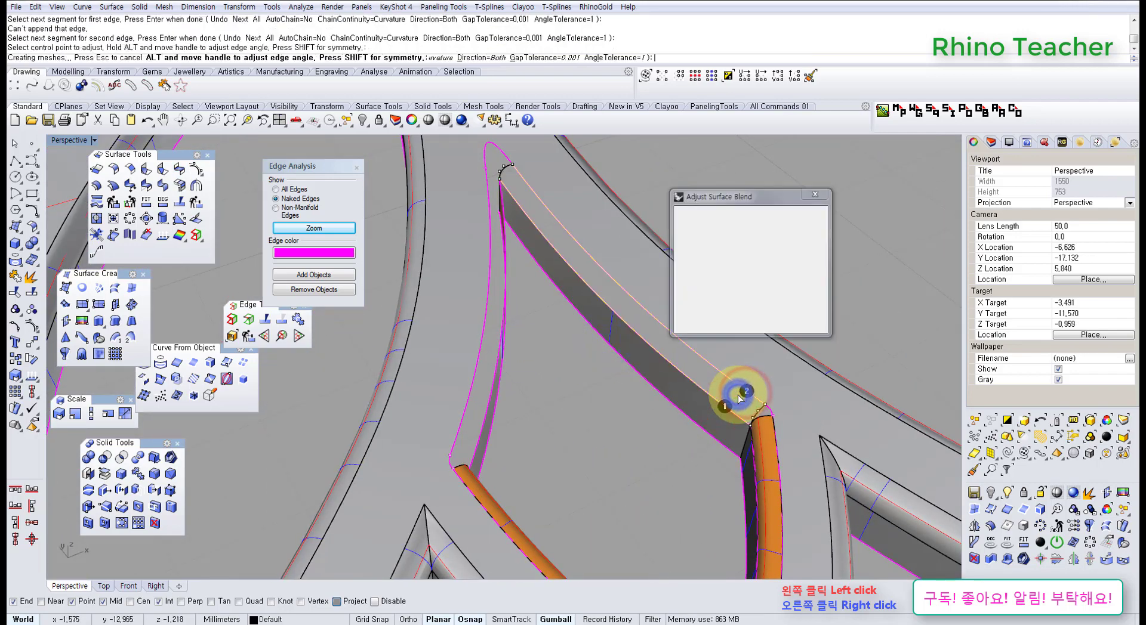
{"action": "right_click", "coordinate": [663, 397]}
Step: Blend the upper face and wall edges along the remaining long side of the opening, between the pointed tip and the other side corner
{"action": "mouse_move", "coordinate": [663, 397]}
{"action": "right_mouse_down"}
{"action": "mouse_move", "coordinate": [494, 356]}
{"action": "mouse_move", "coordinate": [393, 375]}
{"action": "right_mouse_up"}
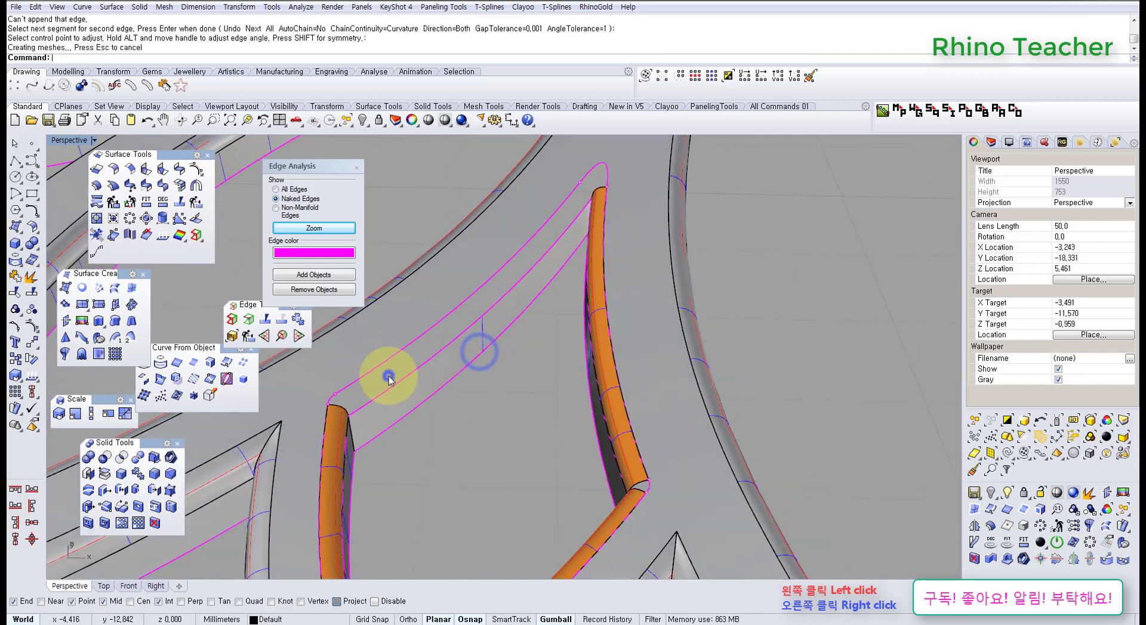
{"action": "right_click", "coordinate": [389, 377]}
{"action": "left_click", "coordinate": [375, 398]}
{"action": "left_click", "coordinate": [357, 380]}
{"action": "right_click", "coordinate": [357, 380]}
{"action": "right_click", "coordinate": [357, 380]}
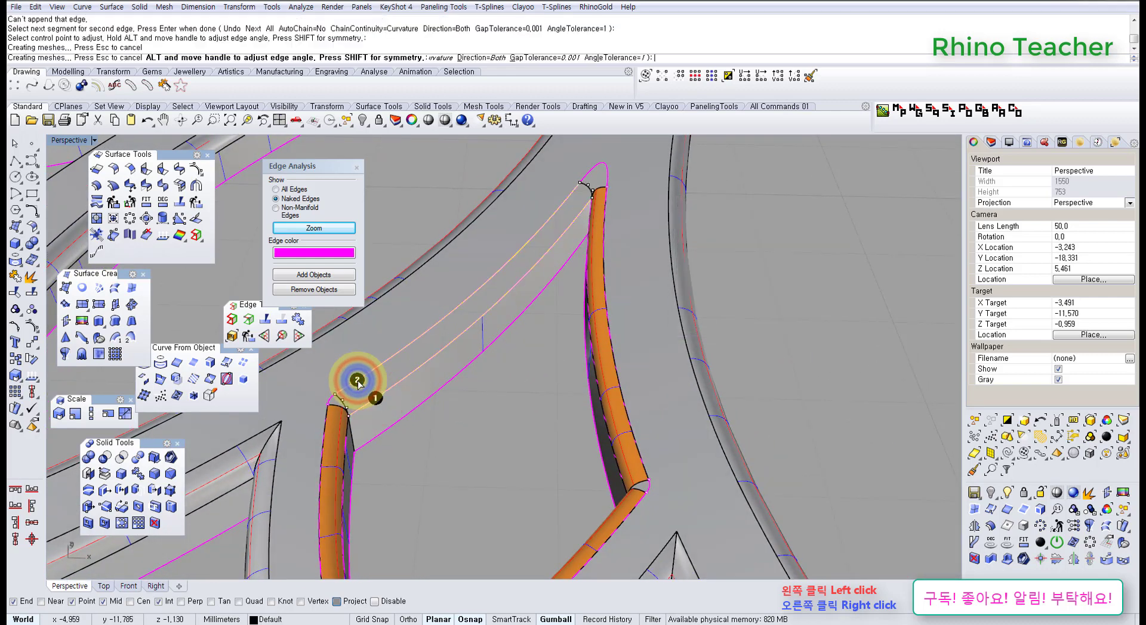
{"action": "right_click_drag", "start_coordinate": [678, 258], "coordinate": [573, 266]}
{"action": "scroll", "coordinate": [719, 259], "scroll_direction": "up", "scroll_amount": 5}
{"action": "right_click_drag", "start_coordinate": [734, 260], "coordinate": [638, 348], "text": "shift"}
{"action": "right_click_drag", "start_coordinate": [492, 364], "coordinate": [559, 327]}
{"action": "scroll", "coordinate": [595, 308], "scroll_direction": "up", "scroll_amount": 8}
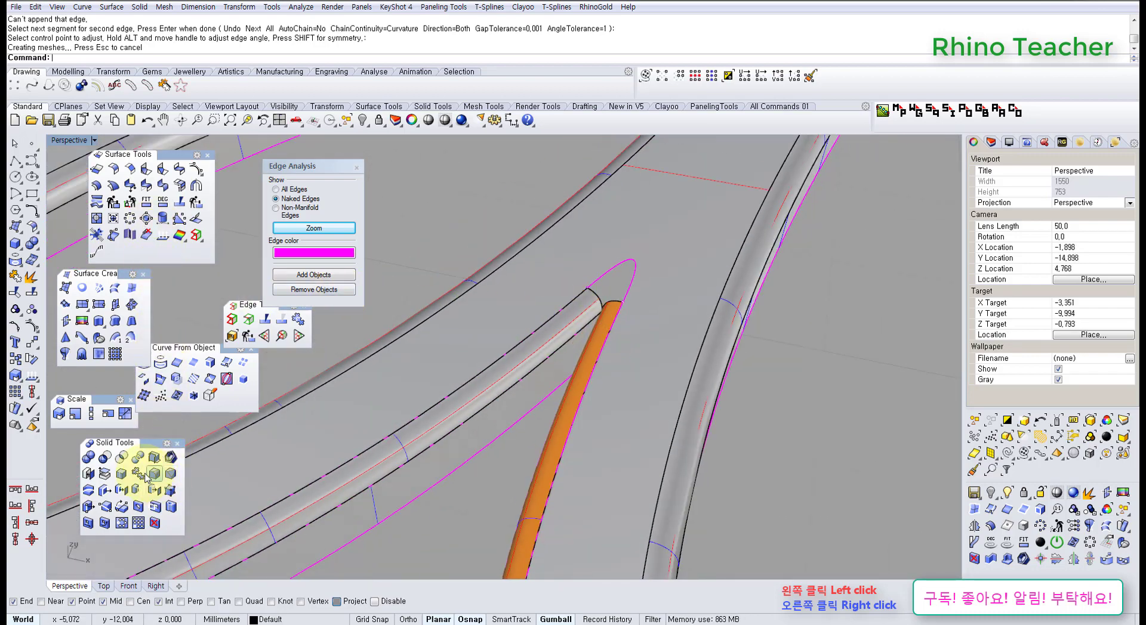
{"action": "left_click", "coordinate": [116, 339]}
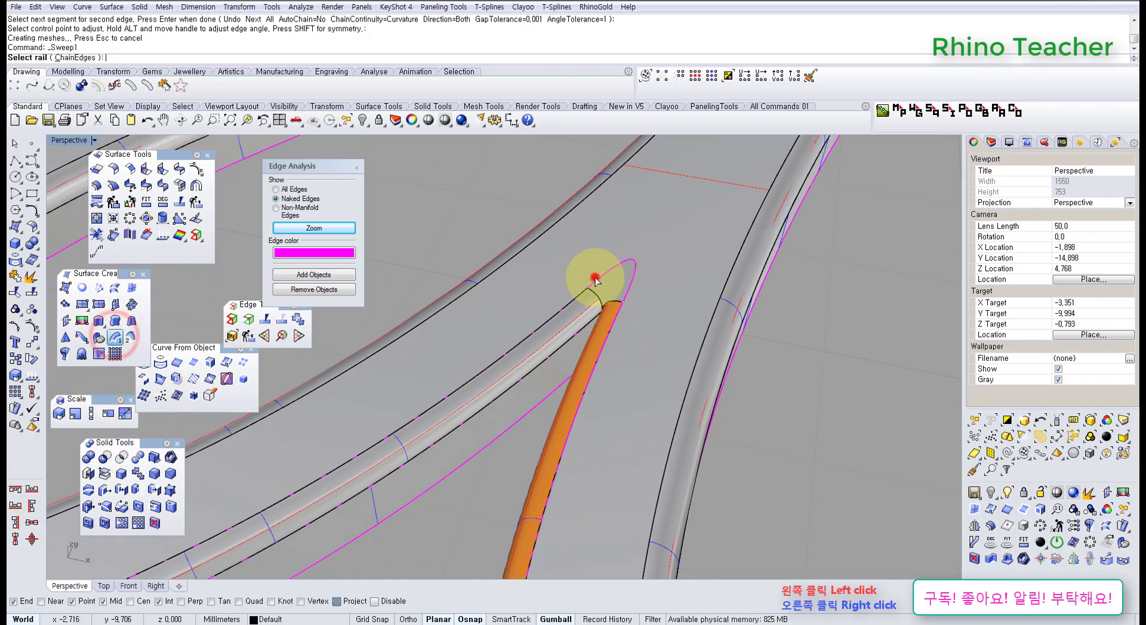
{"action": "left_click", "coordinate": [595, 279]}
{"action": "scroll", "coordinate": [597, 287], "scroll_direction": "up", "scroll_amount": 3}
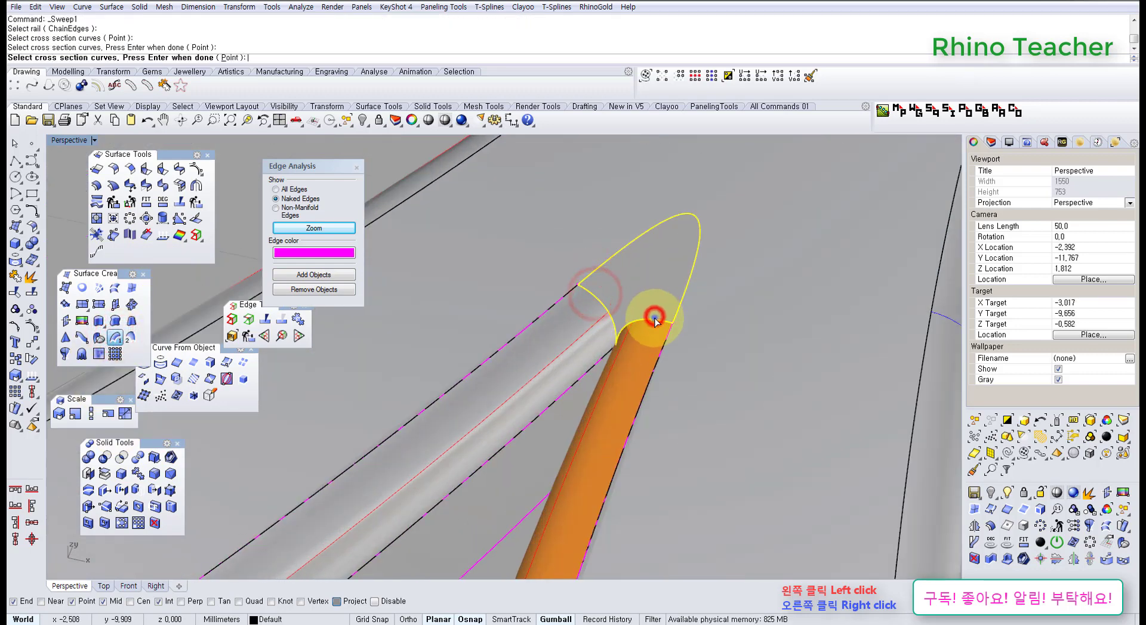
{"action": "right_click", "coordinate": [655, 319]}
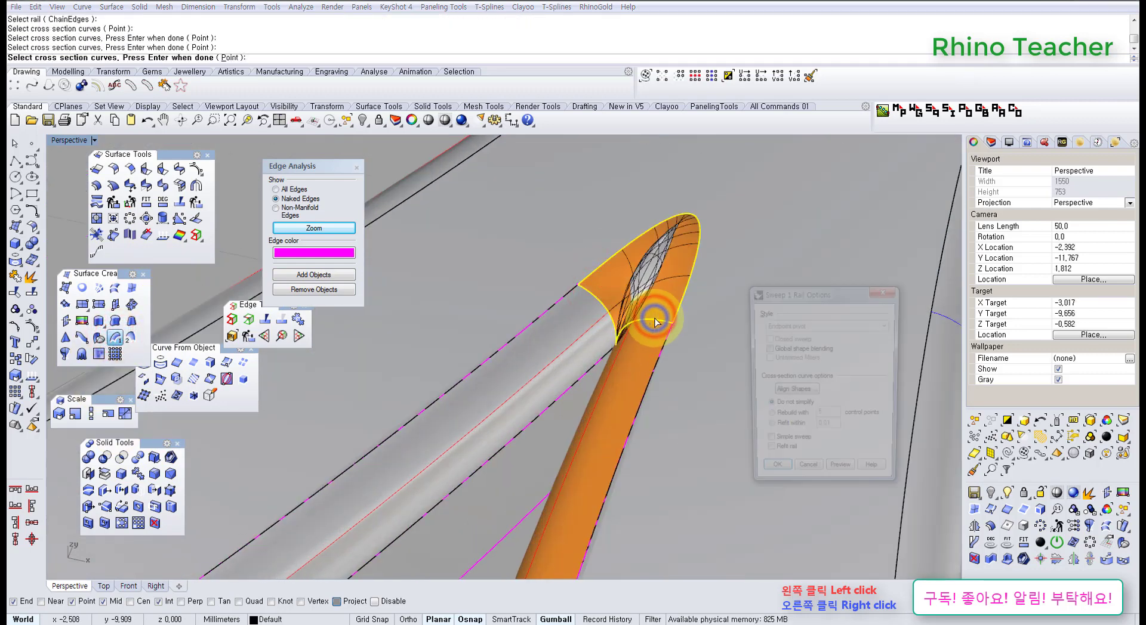
{"action": "left_click", "coordinate": [804, 476]}
{"action": "right_click_drag", "start_coordinate": [591, 370], "coordinate": [630, 360]}
{"action": "scroll", "coordinate": [650, 318], "scroll_direction": "down", "scroll_amount": 14}
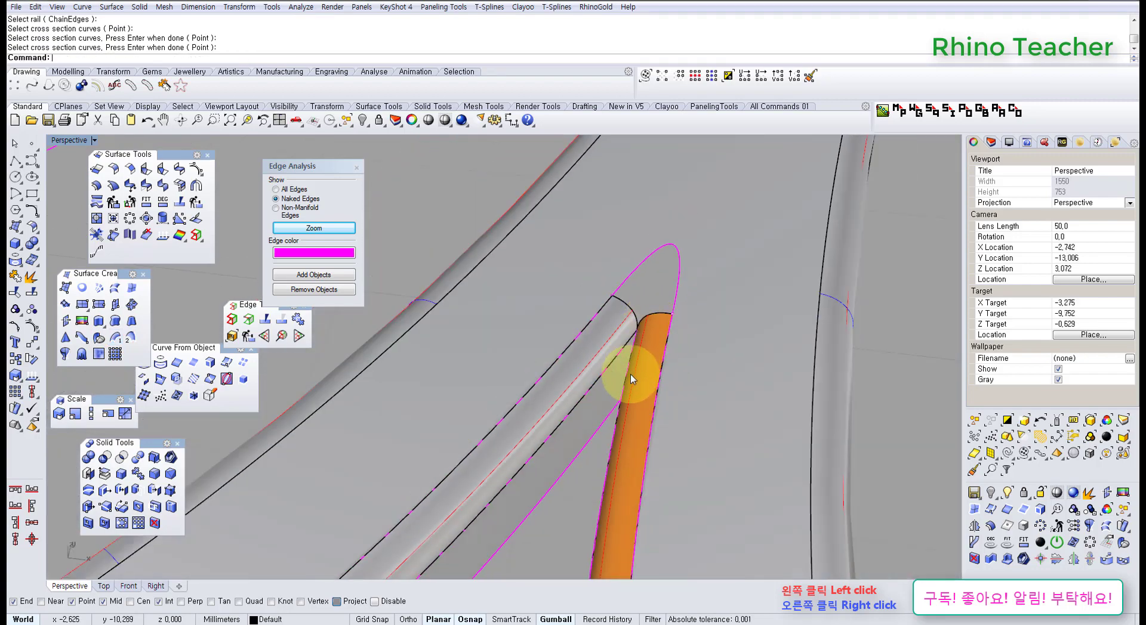
{"action": "right_click_drag", "start_coordinate": [591, 473], "coordinate": [632, 329], "text": "shift"}
{"action": "right_click_drag", "start_coordinate": [552, 337], "coordinate": [432, 312]}
{"action": "scroll", "coordinate": [430, 314], "scroll_direction": "up", "scroll_amount": 8}
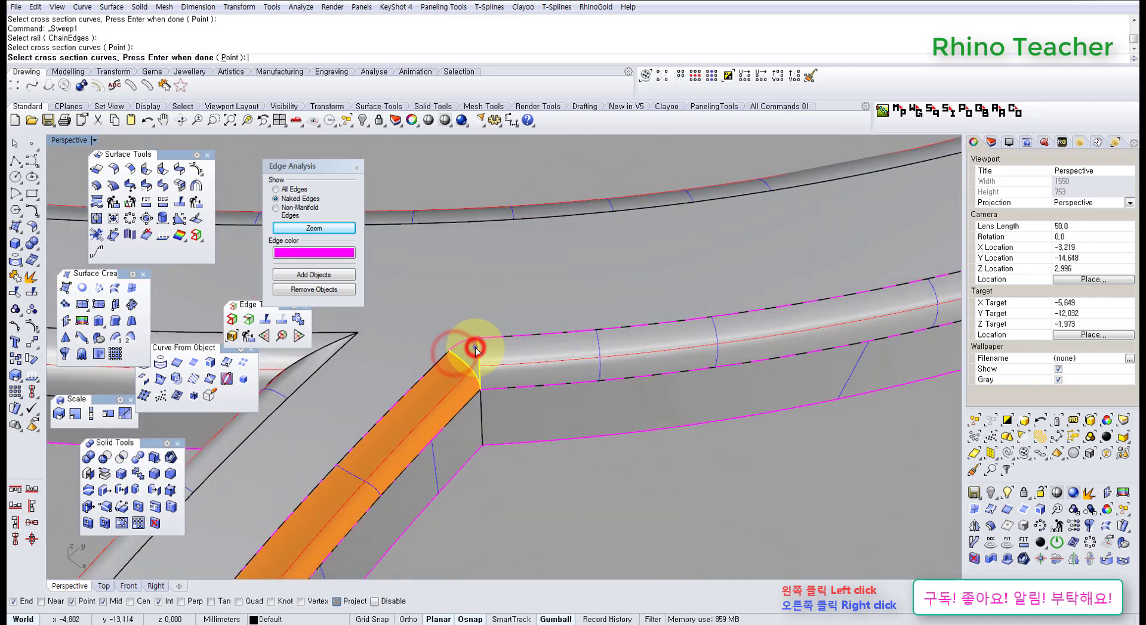
{"action": "right_click", "coordinate": [474, 349]}
{"action": "left_click", "coordinate": [802, 478]}
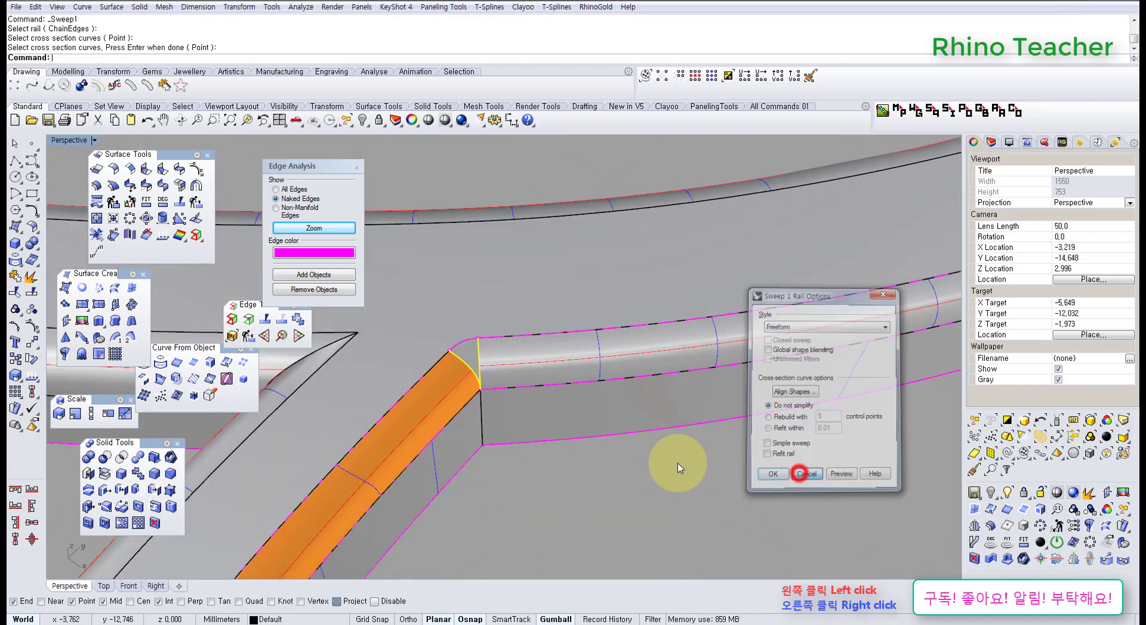
Step: Try to fill the gap at one side corner with a curve network surface, and delete that patch
{"action": "scroll", "coordinate": [430, 340], "scroll_direction": "up", "scroll_amount": 5}
{"action": "right_click_drag", "start_coordinate": [514, 398], "coordinate": [275, 415]}
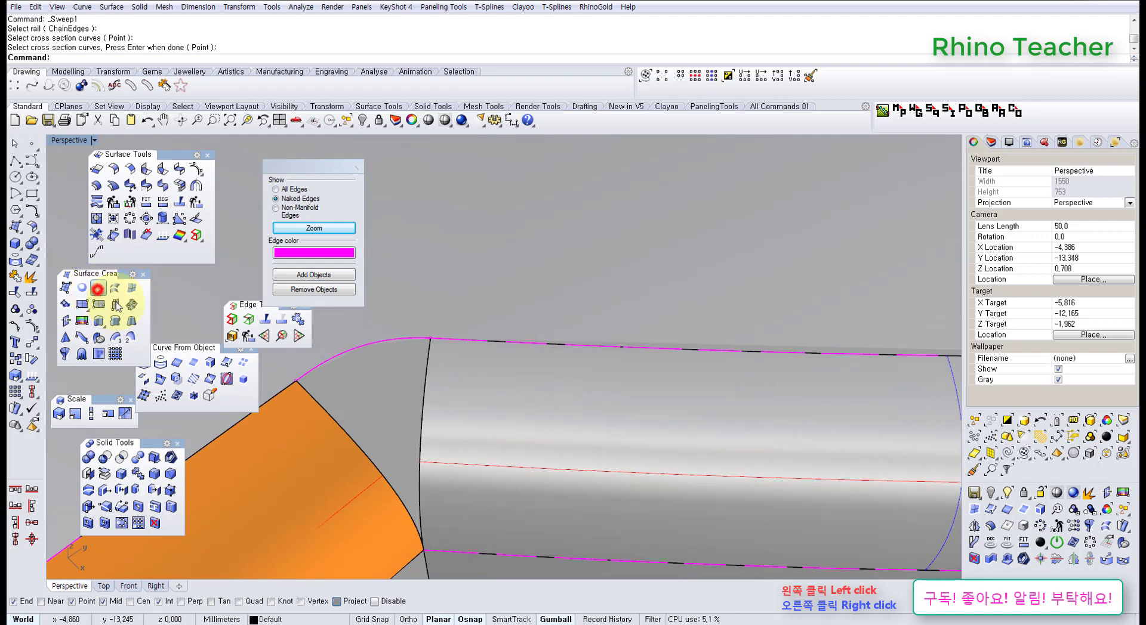
{"action": "left_click", "coordinate": [98, 289]}
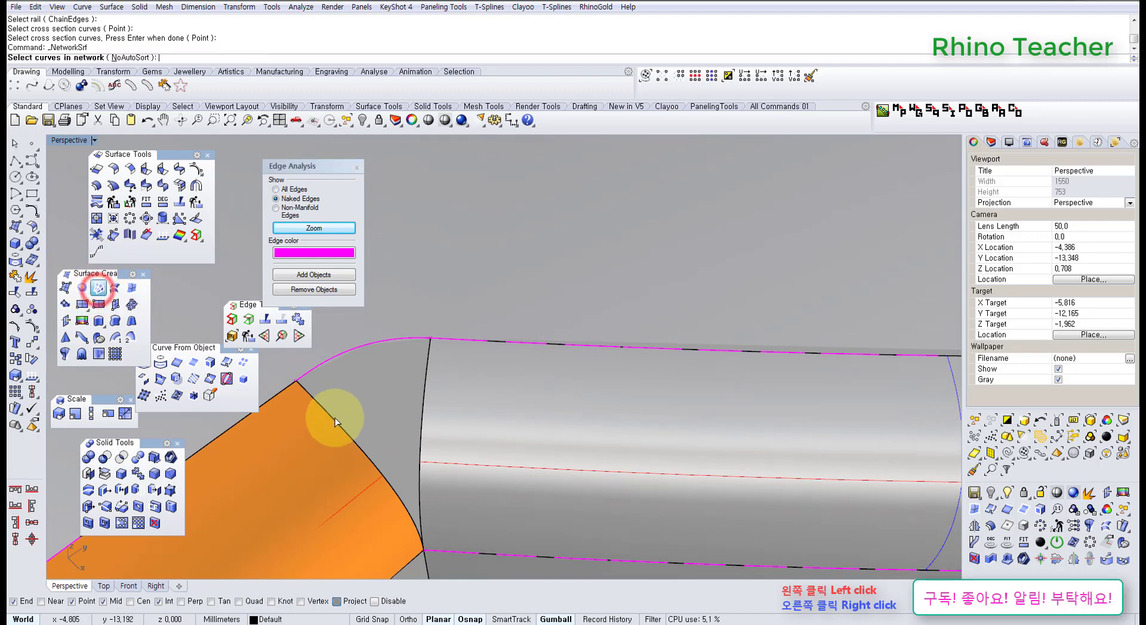
{"action": "right_click", "coordinate": [423, 380]}
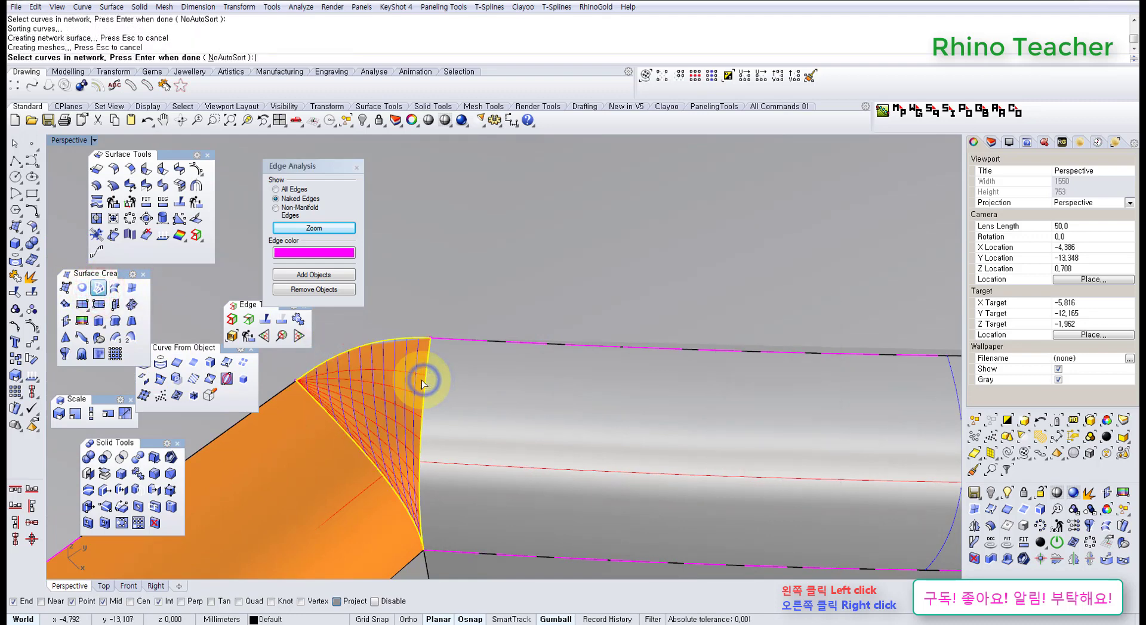
{"action": "right_click_drag", "start_coordinate": [422, 380], "coordinate": [442, 369]}
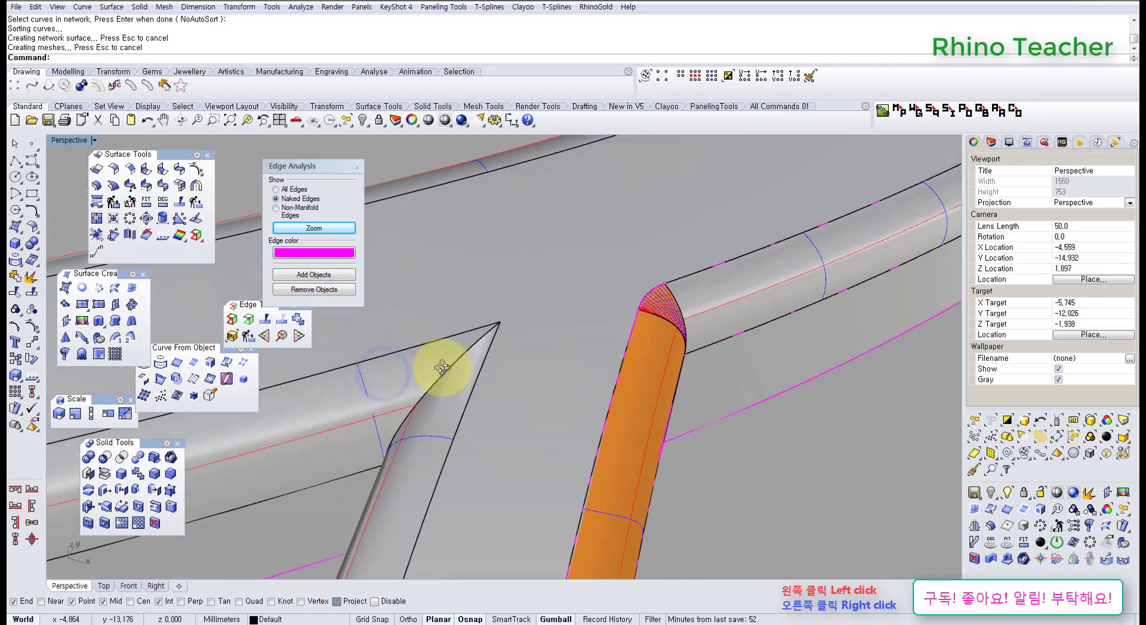
{"action": "scroll", "coordinate": [612, 348], "scroll_direction": "up", "scroll_amount": 6}
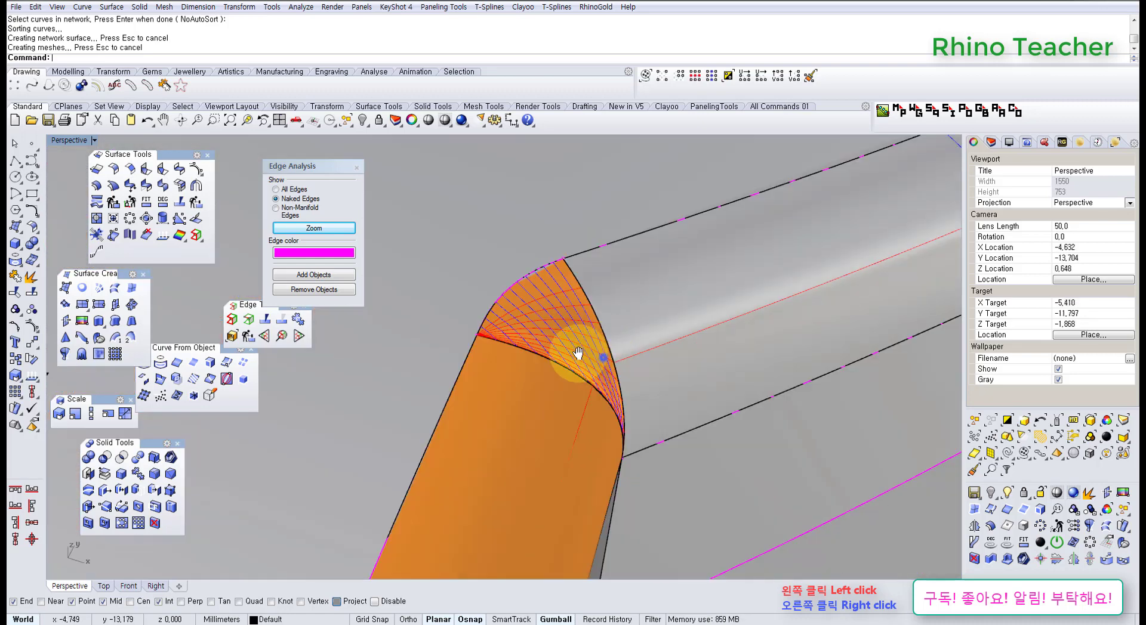
{"action": "right_click_drag", "start_coordinate": [578, 353], "coordinate": [537, 364], "text": "shift"}
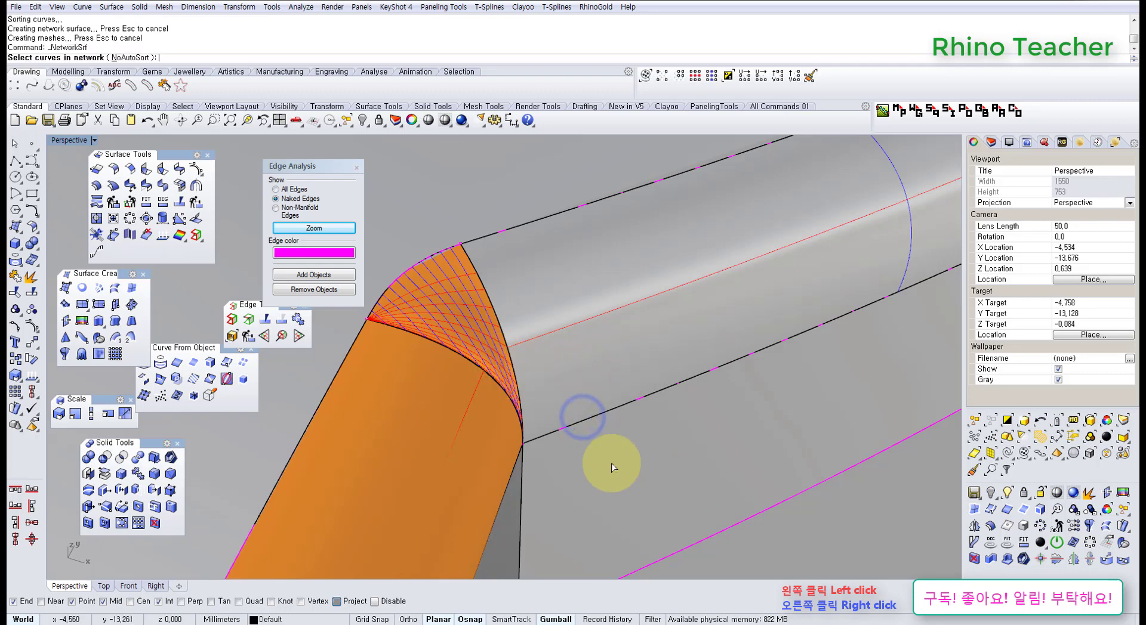
{"action": "left_click", "coordinate": [473, 341]}
Step: Fill the same side corner with a two-rail sweep, using the two blends' end edges as rails and the upper face's edge as cross section
{"action": "left_click", "coordinate": [105, 377]}
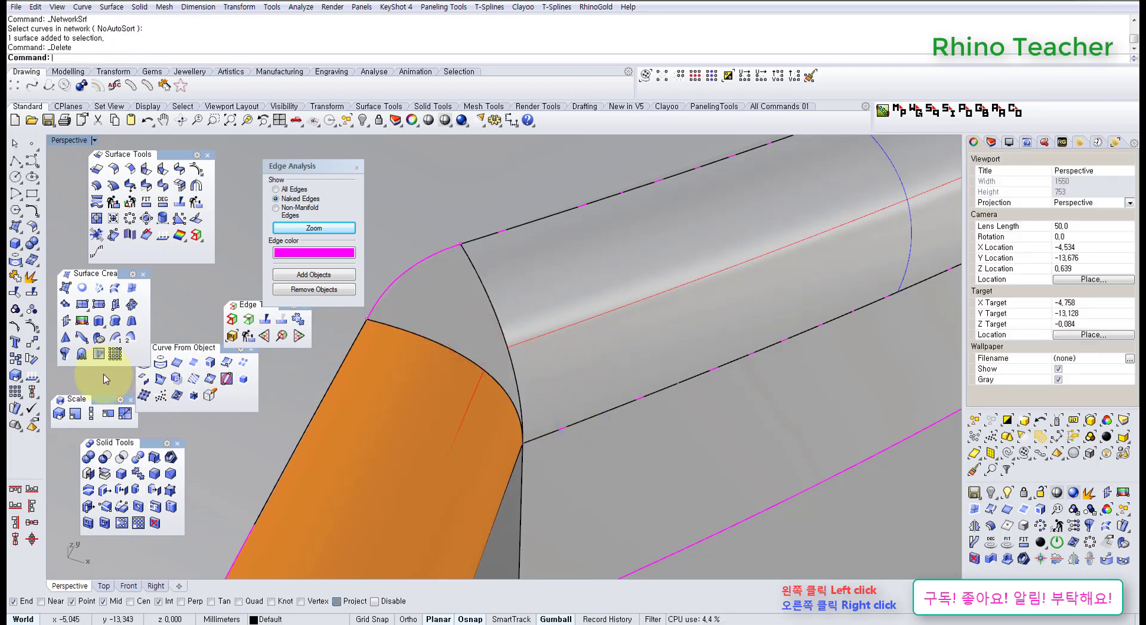
{"action": "left_click", "coordinate": [379, 324]}
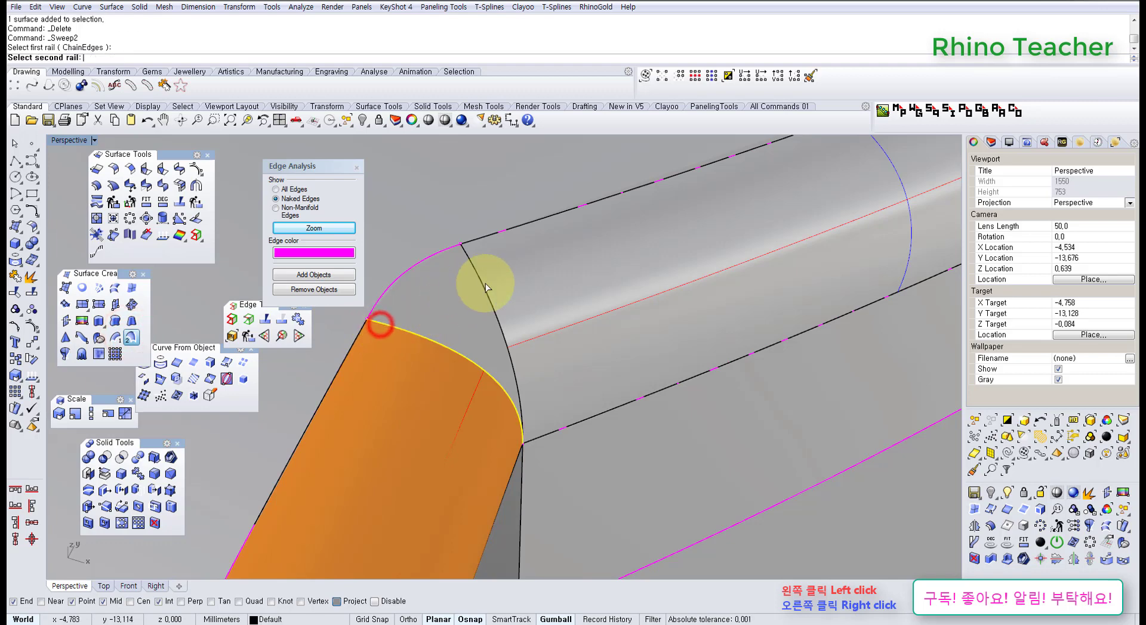
{"action": "left_click", "coordinate": [484, 284]}
{"action": "right_click", "coordinate": [463, 291]}
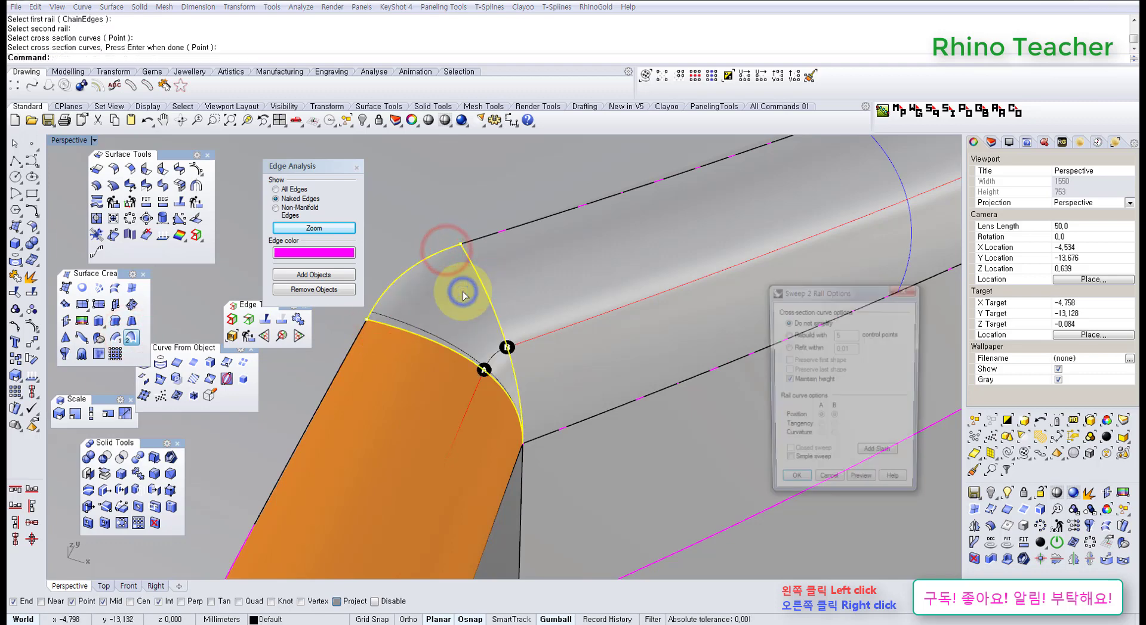
{"action": "right_click", "coordinate": [463, 293]}
Step: Fill the opposite side corner gap with a two-rail sweep along the adjoining blends' end edges, using the upper edge as cross section
{"action": "right_click_drag", "start_coordinate": [482, 333], "coordinate": [594, 249]}
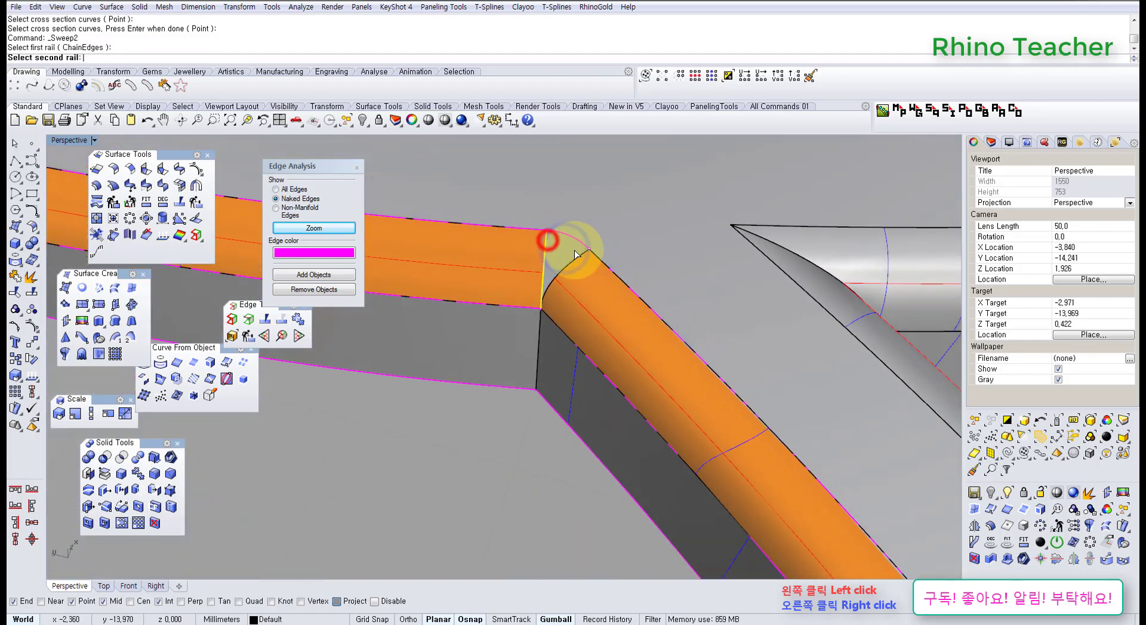
{"action": "right_click", "coordinate": [582, 246]}
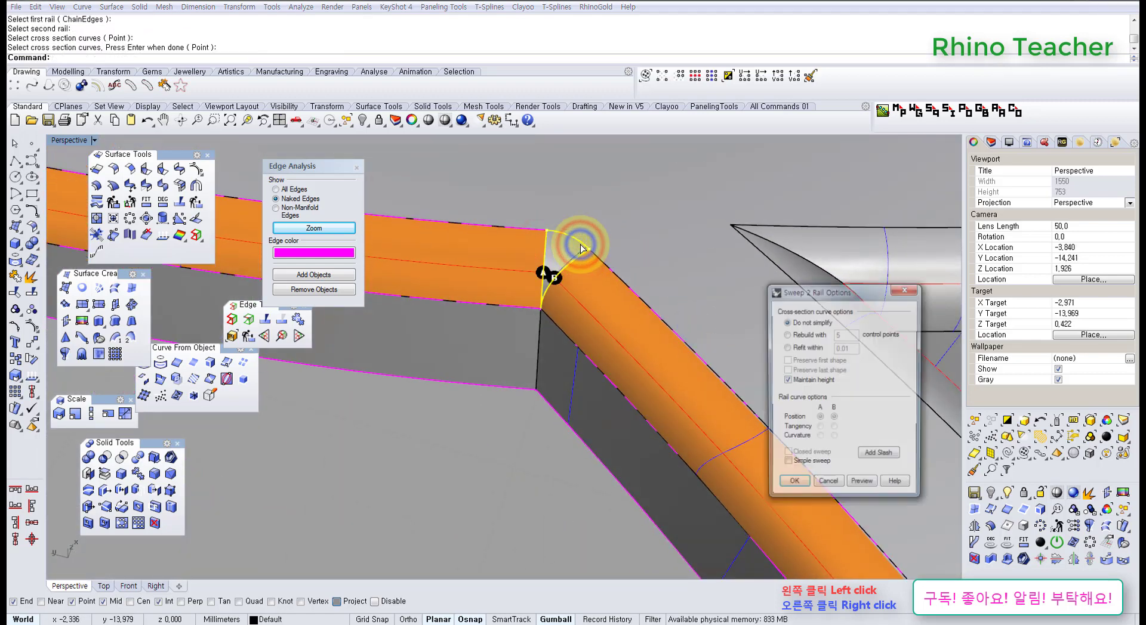
{"action": "key", "text": "Return"}
{"action": "right_click_drag", "start_coordinate": [579, 243], "coordinate": [559, 400]}
{"action": "scroll", "coordinate": [539, 467], "scroll_direction": "up", "scroll_amount": 15}
{"action": "right_click_drag", "start_coordinate": [514, 495], "coordinate": [568, 392], "text": "shift"}
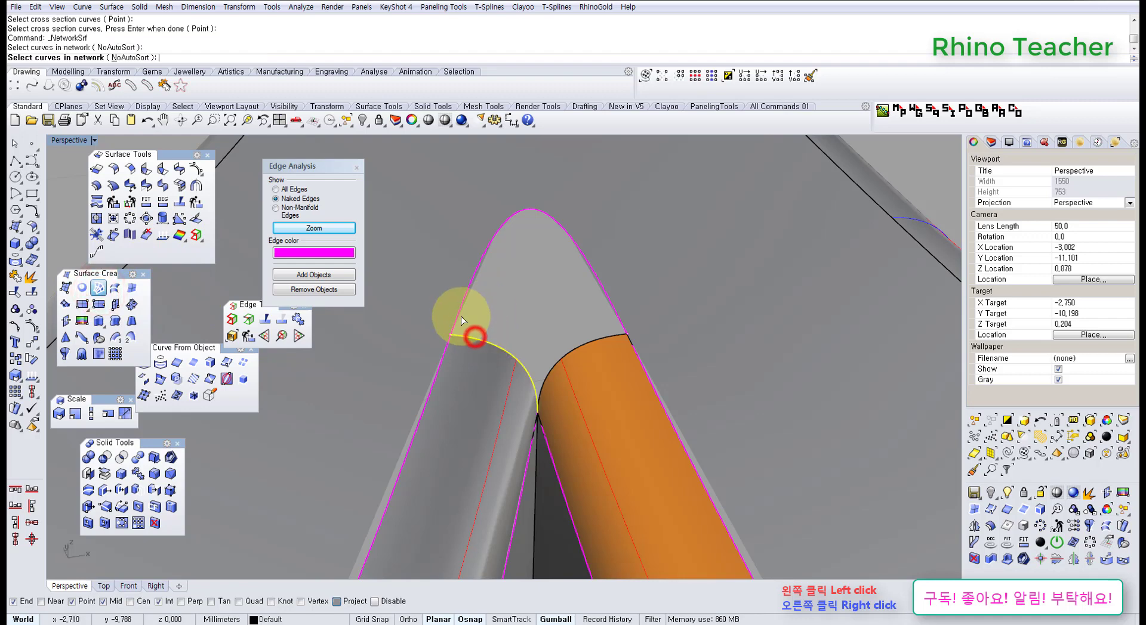
{"action": "right_click", "coordinate": [561, 332]}
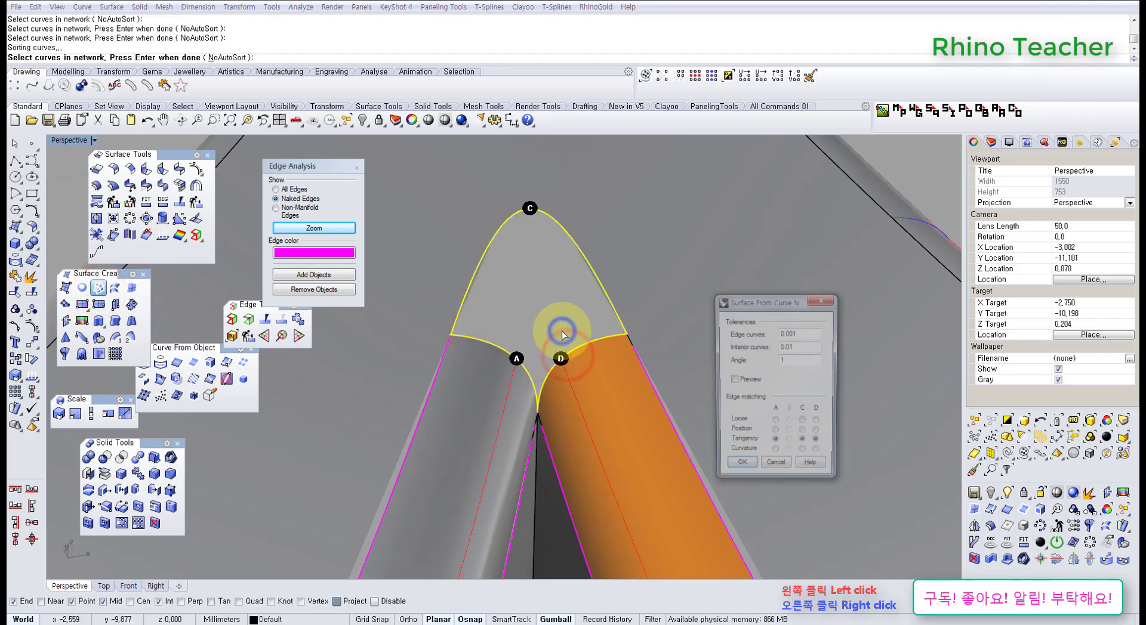
{"action": "left_click", "coordinate": [740, 380]}
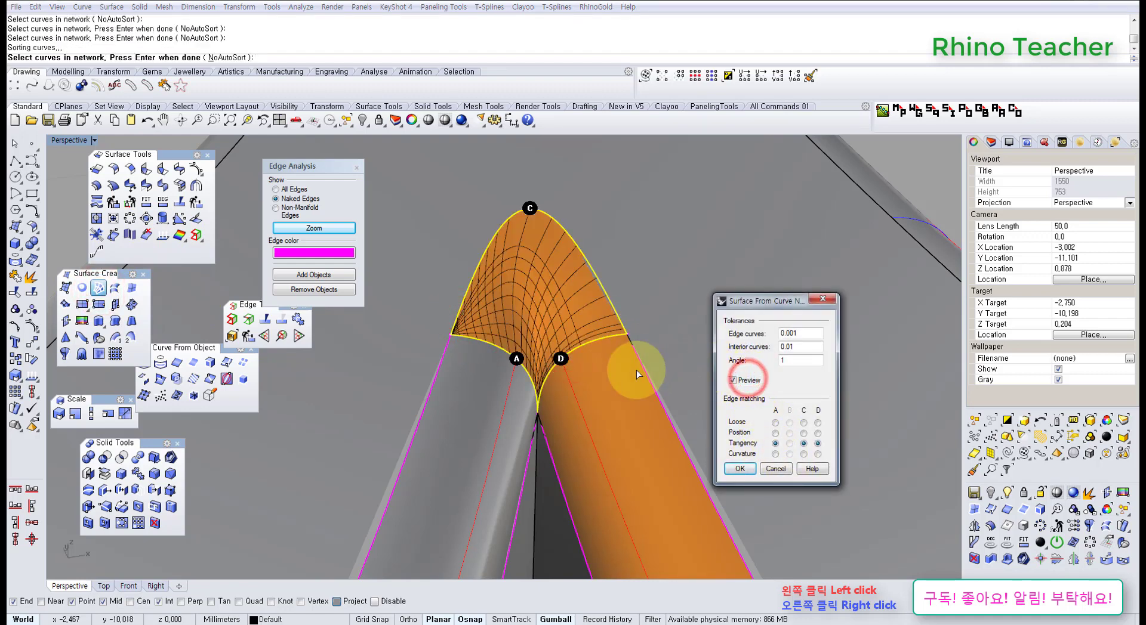
{"action": "mouse_move", "coordinate": [635, 371]}
{"action": "right_mouse_down"}
{"action": "mouse_move", "coordinate": [597, 409]}
{"action": "mouse_move", "coordinate": [561, 337]}
{"action": "mouse_move", "coordinate": [651, 361]}
{"action": "right_mouse_up"}
{"action": "left_click", "coordinate": [776, 468]}
Step: Fill the opening's pointed tip with a curve network surface from its three boundary edges, with Tangency matching on all three
{"action": "right_click", "coordinate": [554, 308]}
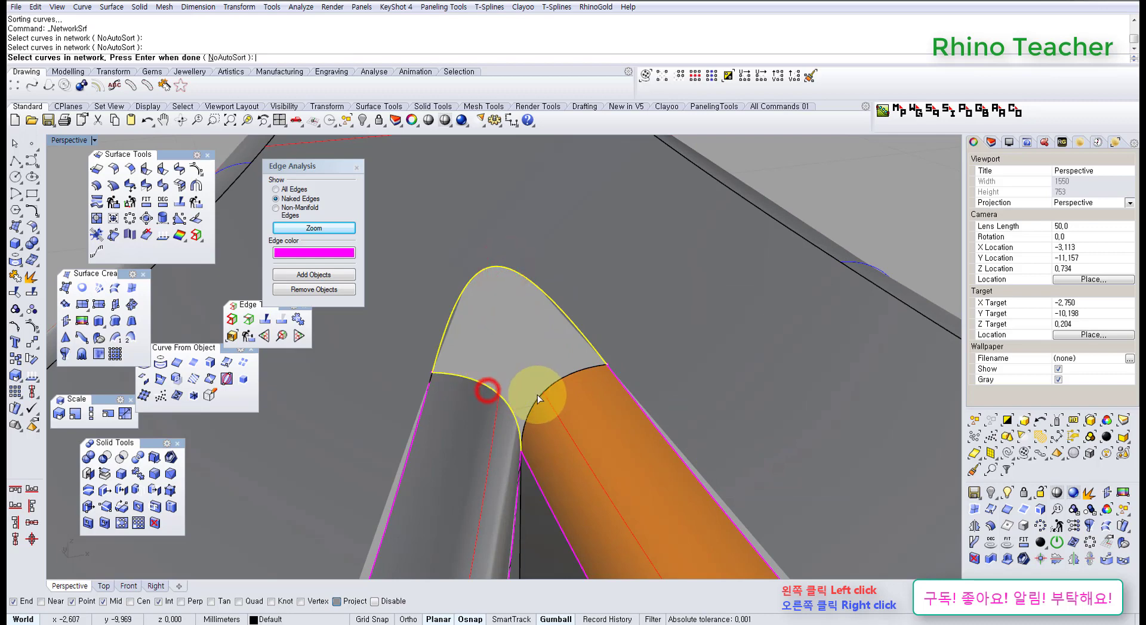
{"action": "right_click", "coordinate": [533, 373]}
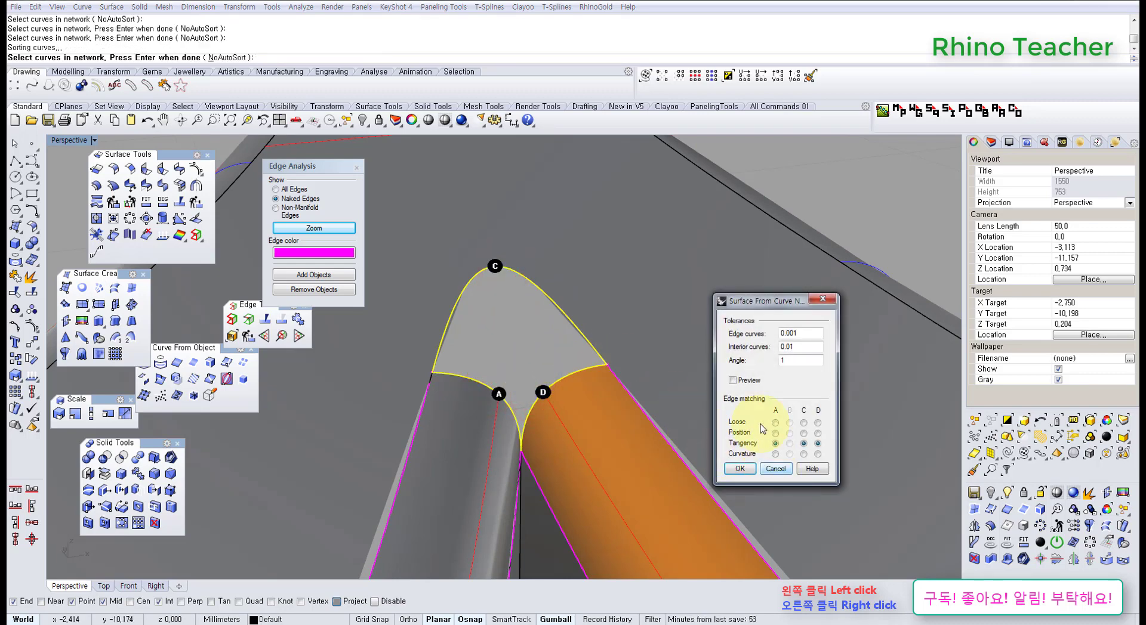
{"action": "left_click", "coordinate": [738, 381]}
{"action": "right_click_drag", "start_coordinate": [636, 373], "coordinate": [552, 356]}
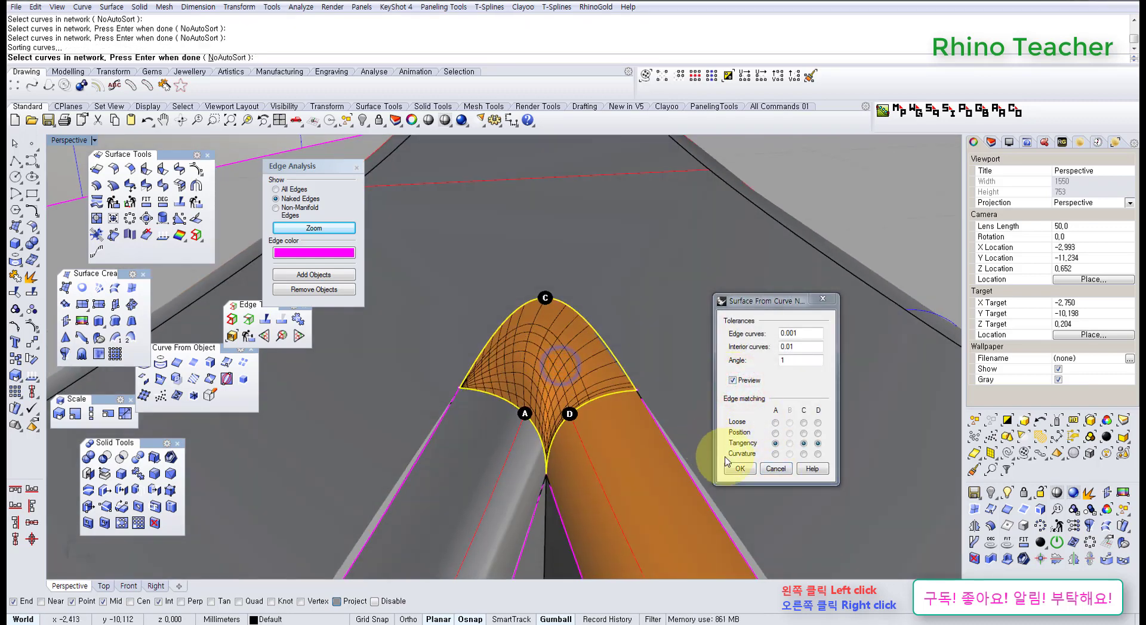
{"action": "left_click", "coordinate": [738, 468]}
Step: Join the blends, corner patches and flower section polysurfaces into one polysurface
{"action": "right_click_drag", "start_coordinate": [665, 435], "coordinate": [555, 340]}
{"action": "mouse_move", "coordinate": [608, 376]}
{"action": "right_mouse_down"}
{"action": "mouse_move", "coordinate": [696, 409]}
{"action": "mouse_move", "coordinate": [647, 349]}
{"action": "mouse_move", "coordinate": [656, 416]}
{"action": "mouse_move", "coordinate": [628, 388]}
{"action": "mouse_move", "coordinate": [563, 396]}
{"action": "right_mouse_up"}
{"action": "right_click", "coordinate": [657, 416]}
{"action": "scroll", "coordinate": [657, 415], "scroll_direction": "down", "scroll_amount": 10}
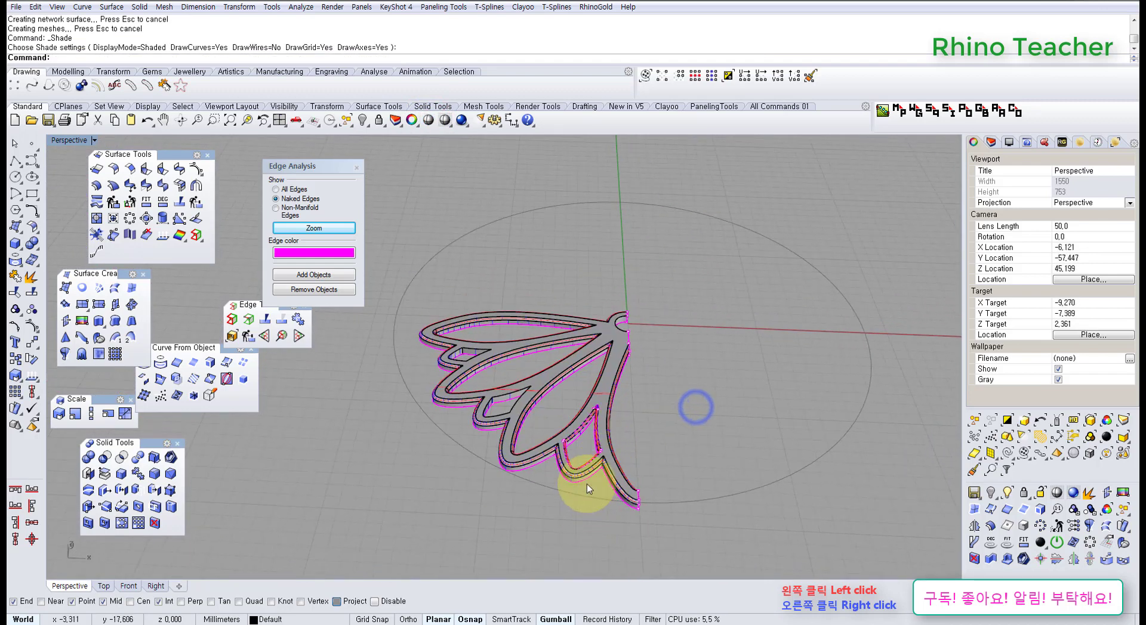
{"action": "scroll", "coordinate": [586, 485], "scroll_direction": "up", "scroll_amount": 6}
{"action": "left_click_drag", "start_coordinate": [642, 535], "coordinate": [586, 443]}
{"action": "left_click_drag", "start_coordinate": [506, 309], "coordinate": [505, 310]}
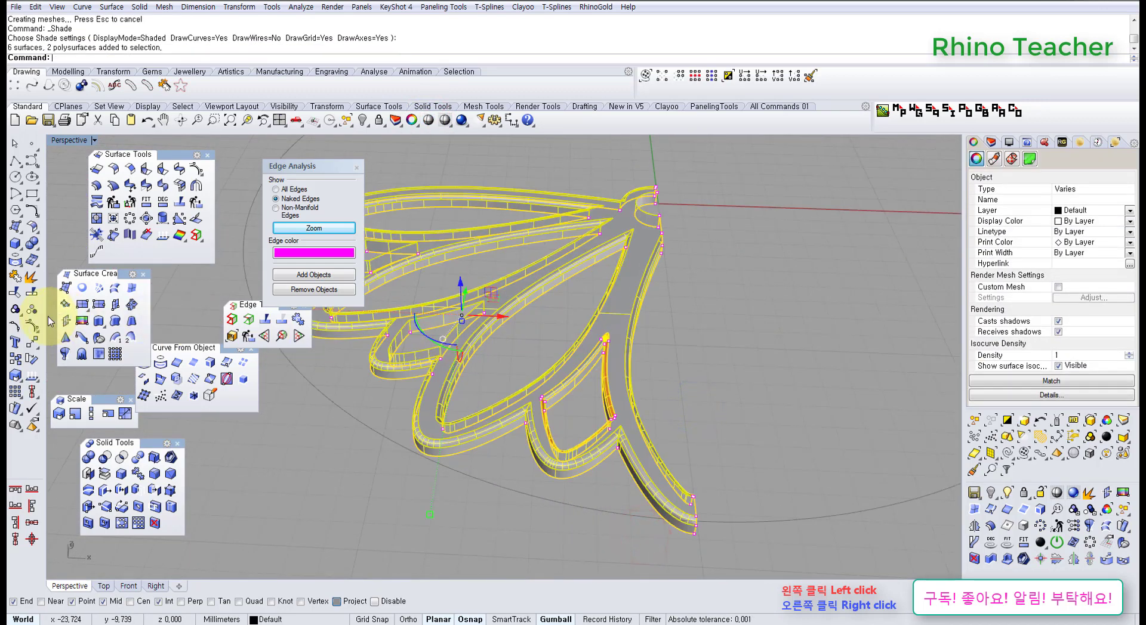
{"action": "left_click", "coordinate": [21, 280]}
{"action": "left_click", "coordinate": [685, 380]}
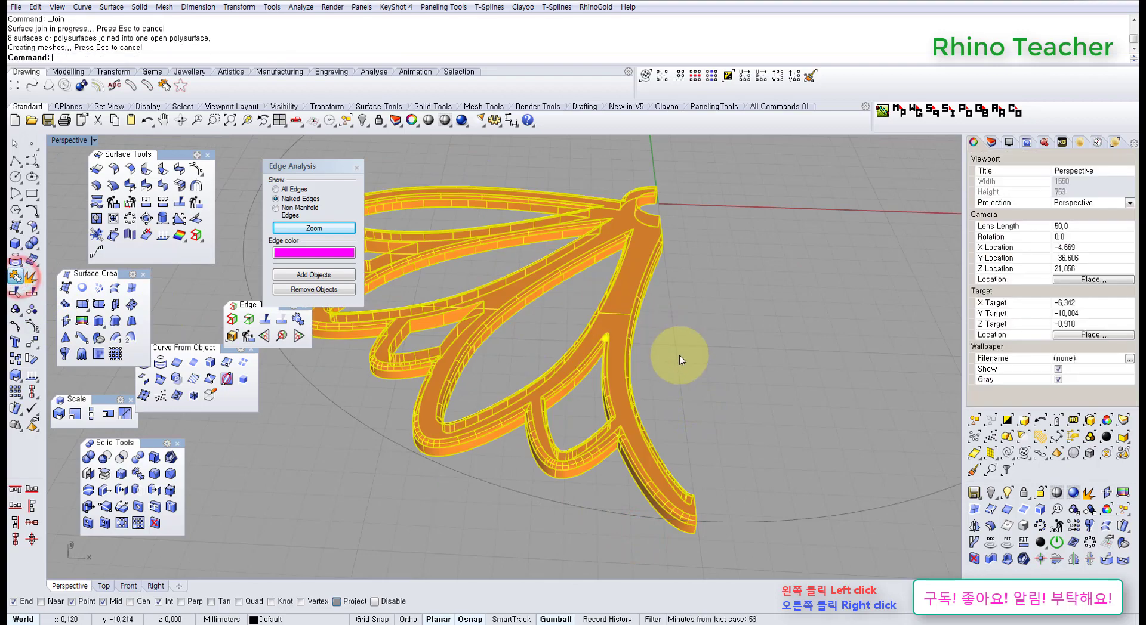
Step: Add the joined flower section to the naked-edge analysis and examine the rounded opening's edges for remaining gaps
{"action": "scroll", "coordinate": [624, 393], "scroll_direction": "up", "scroll_amount": 5}
{"action": "left_click", "coordinate": [589, 404]}
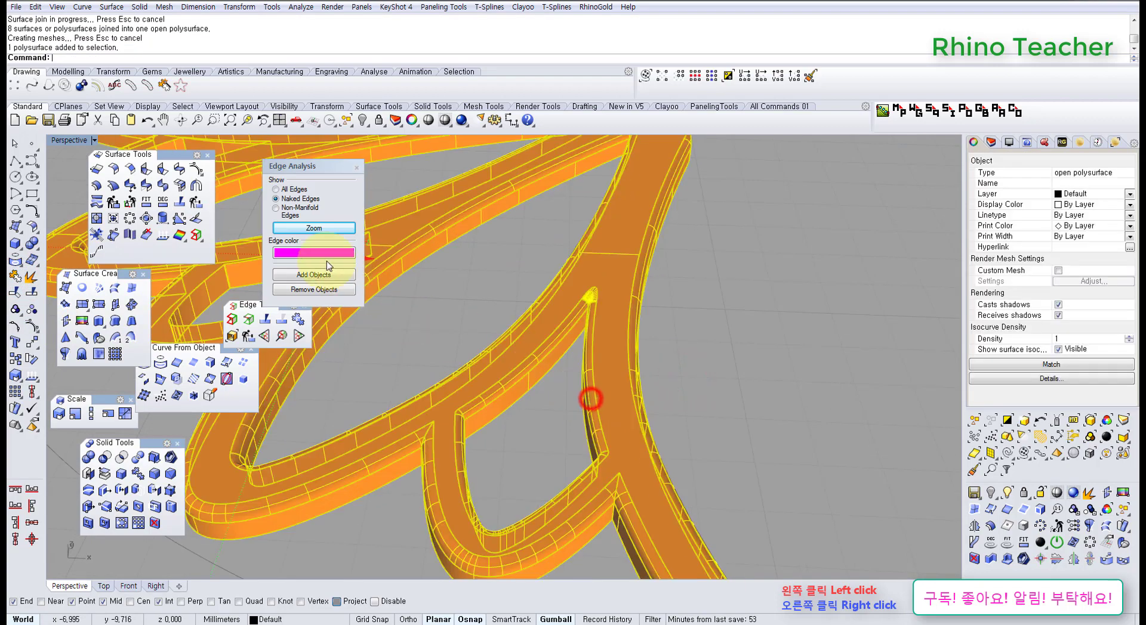
{"action": "left_click", "coordinate": [315, 274]}
{"action": "left_click", "coordinate": [475, 287]}
{"action": "mouse_move", "coordinate": [512, 333]}
{"action": "right_mouse_down"}
{"action": "mouse_move", "coordinate": [593, 299]}
{"action": "mouse_move", "coordinate": [568, 263]}
{"action": "mouse_move", "coordinate": [593, 347]}
{"action": "mouse_move", "coordinate": [597, 329]}
{"action": "mouse_move", "coordinate": [585, 411]}
{"action": "mouse_move", "coordinate": [701, 454]}
{"action": "mouse_move", "coordinate": [772, 414]}
{"action": "mouse_move", "coordinate": [670, 374]}
{"action": "mouse_move", "coordinate": [711, 452]}
{"action": "mouse_move", "coordinate": [695, 388]}
{"action": "mouse_move", "coordinate": [712, 359]}
{"action": "mouse_move", "coordinate": [394, 165]}
{"action": "right_mouse_up"}
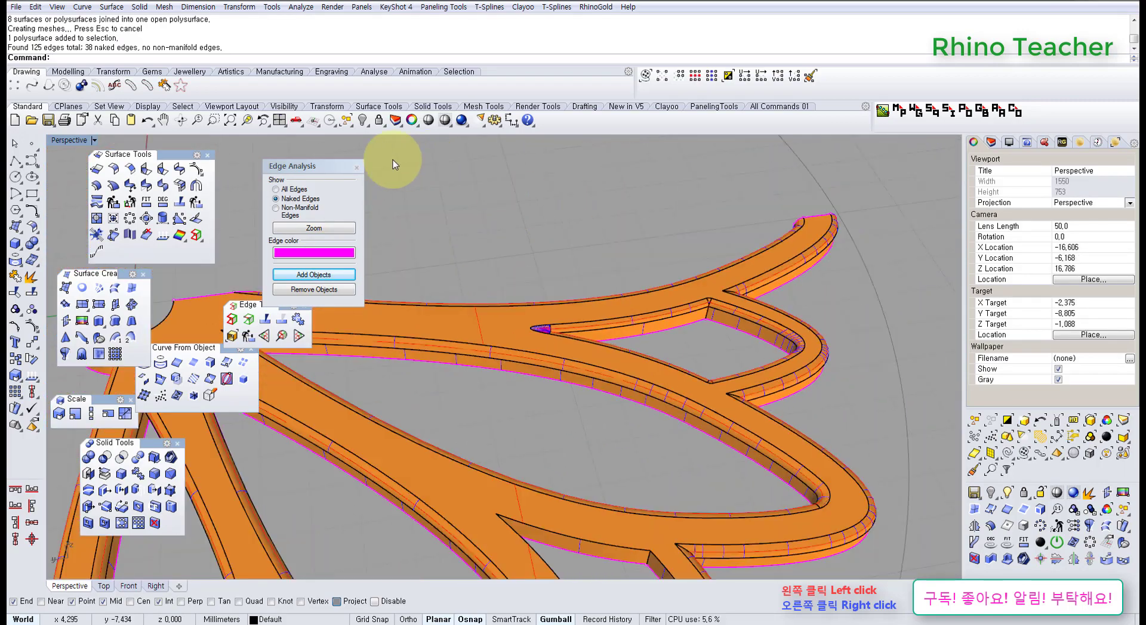
Step: Close the edge analysis and the floating Edge, Curve From Object, Surface, Scale and Solid Tools toolbars, and clear the selection
{"action": "left_click", "coordinate": [357, 170]}
{"action": "left_click", "coordinate": [301, 305]}
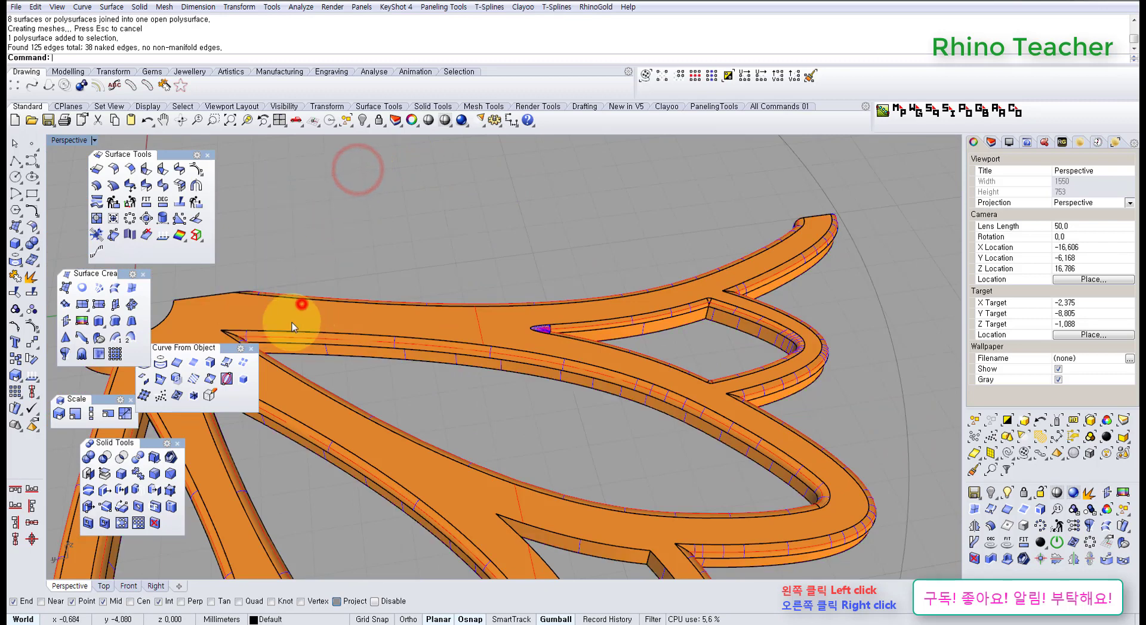
{"action": "left_click", "coordinate": [250, 347]}
{"action": "left_click", "coordinate": [207, 156]}
{"action": "left_click", "coordinate": [143, 275]}
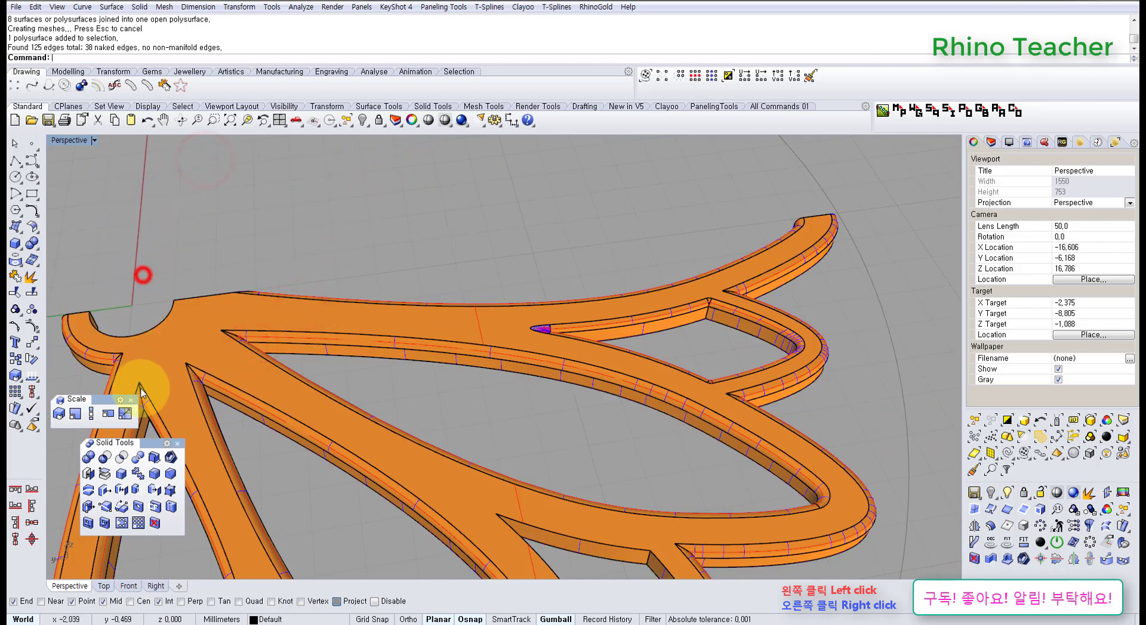
{"action": "left_click", "coordinate": [131, 401]}
{"action": "left_click", "coordinate": [175, 444]}
{"action": "left_click", "coordinate": [287, 259]}
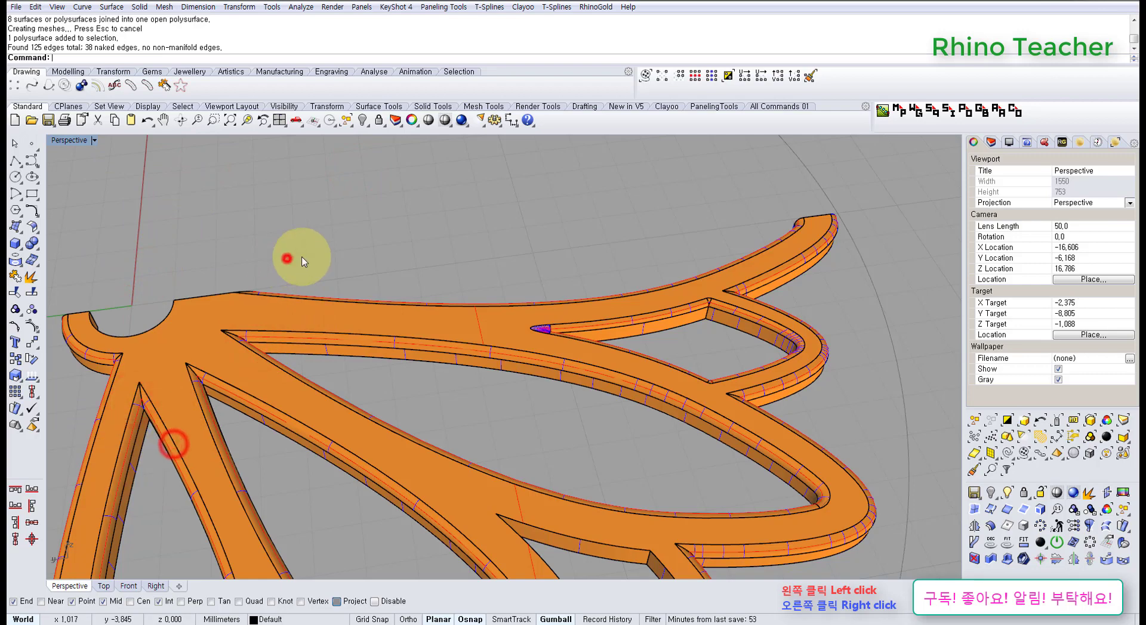
Step: In the Top view, mirror a copy of the half flower across the Y axis, starting the mirror plane at the origin (0)
{"action": "scroll", "coordinate": [382, 261], "scroll_direction": "down", "scroll_amount": 6}
{"action": "right_click_drag", "start_coordinate": [594, 338], "coordinate": [502, 388]}
{"action": "left_click", "coordinate": [502, 392]}
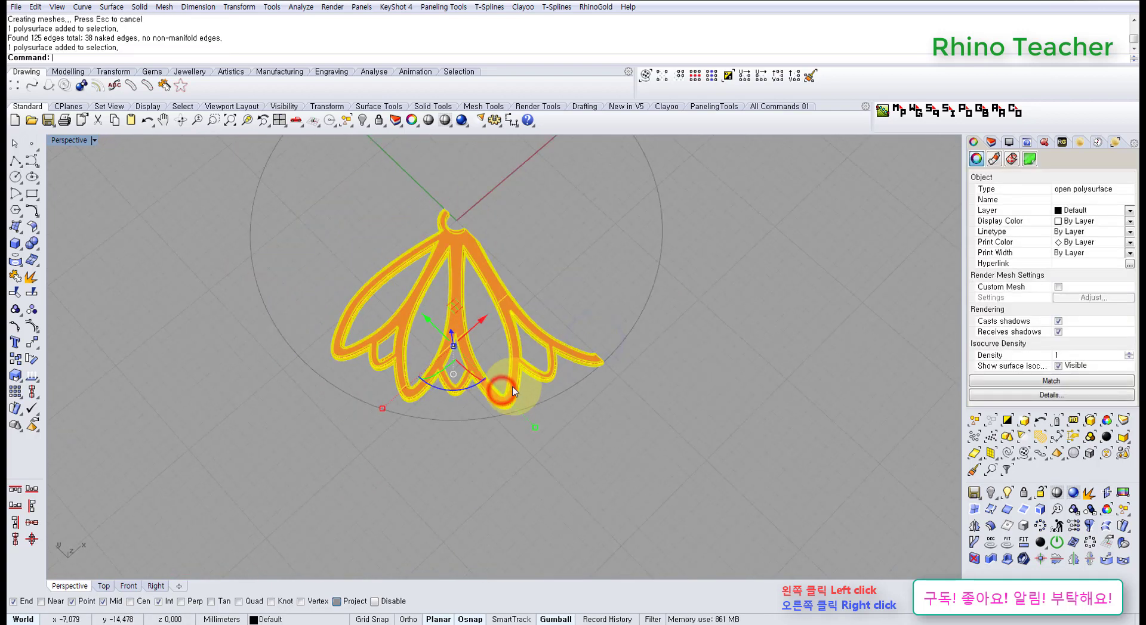
{"action": "key", "text": "ctrl+F1"}
{"action": "scroll", "coordinate": [553, 358], "scroll_direction": "down", "scroll_amount": 10}
{"action": "scroll", "coordinate": [563, 357], "scroll_direction": "down", "scroll_amount": 6}
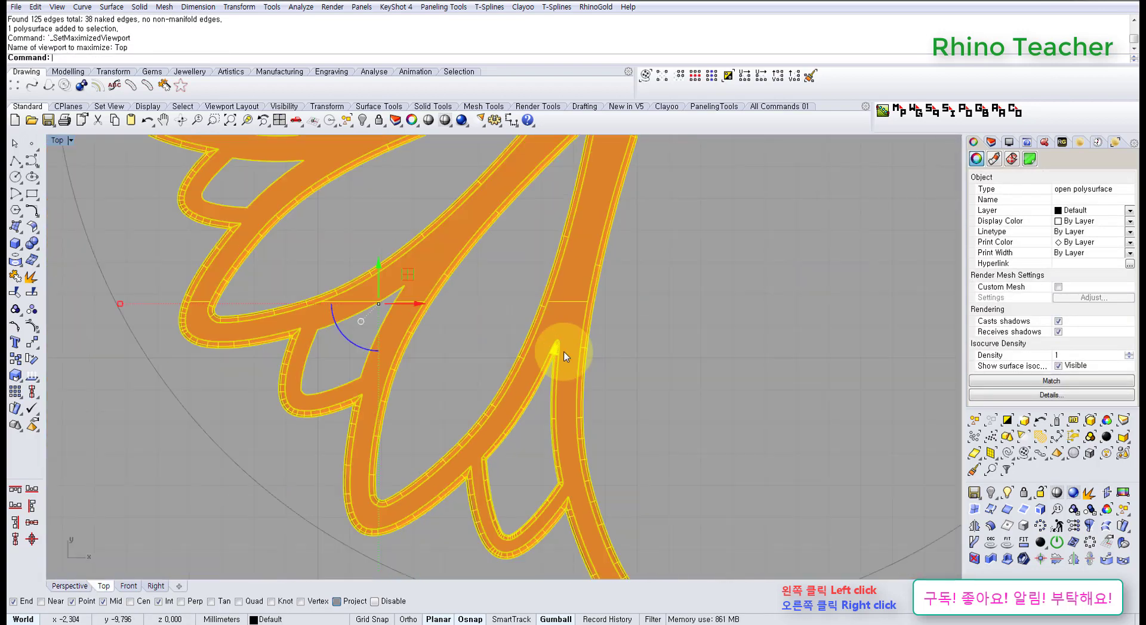
{"action": "middle_click", "coordinate": [646, 356]}
{"action": "left_click", "coordinate": [455, 367]}
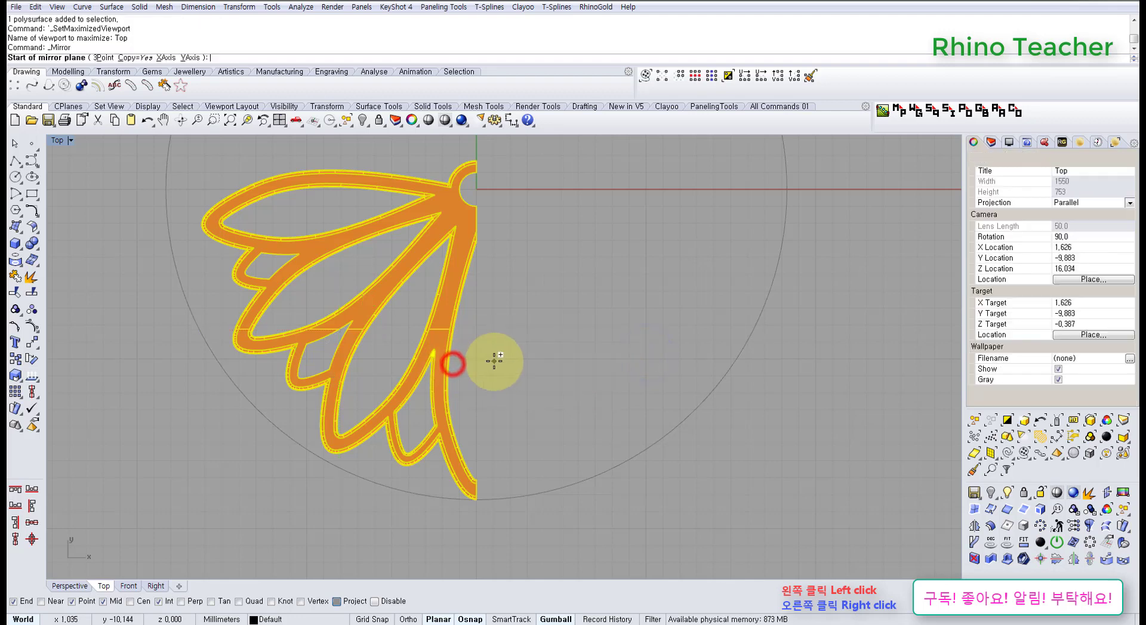
{"action": "type", "text": "0"}
{"action": "key", "text": "Return"}
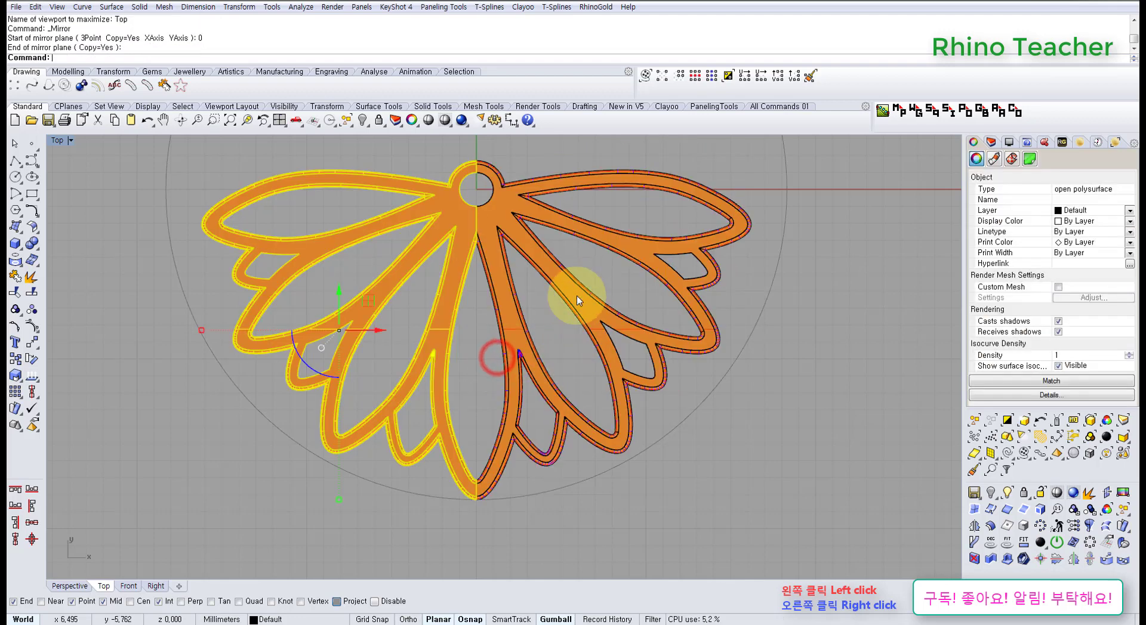
Step: Join the original half flower and its mirrored copy into one polysurface
{"action": "scroll", "coordinate": [582, 290], "scroll_direction": "up", "scroll_amount": 4}
{"action": "left_click", "coordinate": [532, 353], "text": "shift"}
{"action": "key", "text": "ctrl+j"}
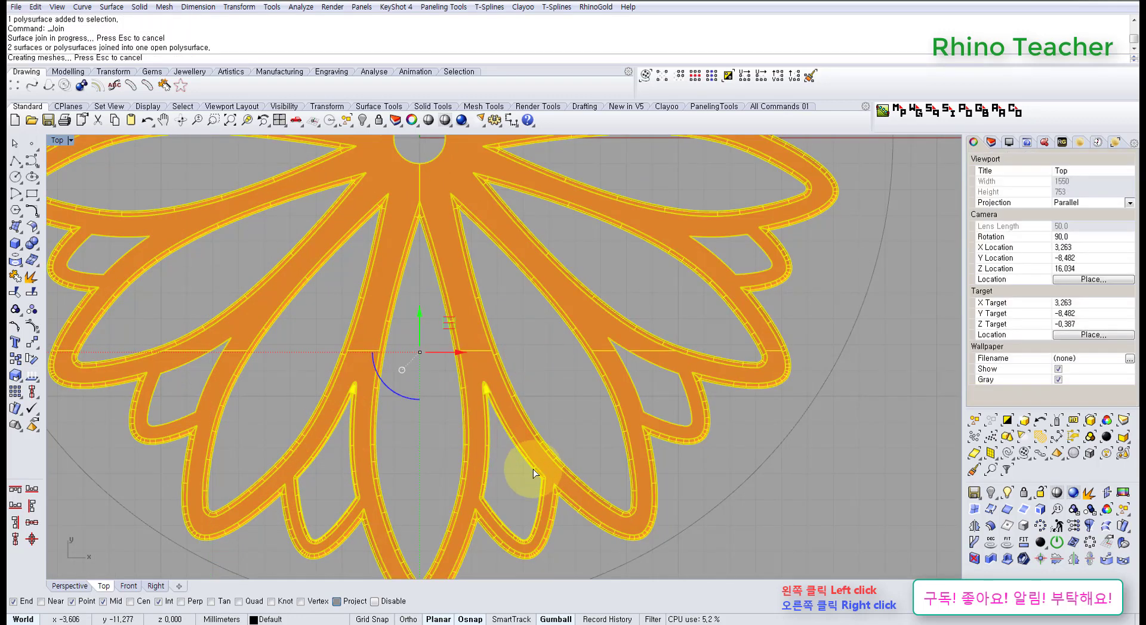
Step: In the Front view, mirror a copy of the flower across its flat lower edge and join both layers into one polysurface
{"action": "key", "text": "ctrl+F2"}
{"action": "scroll", "coordinate": [477, 460], "scroll_direction": "down", "scroll_amount": 6}
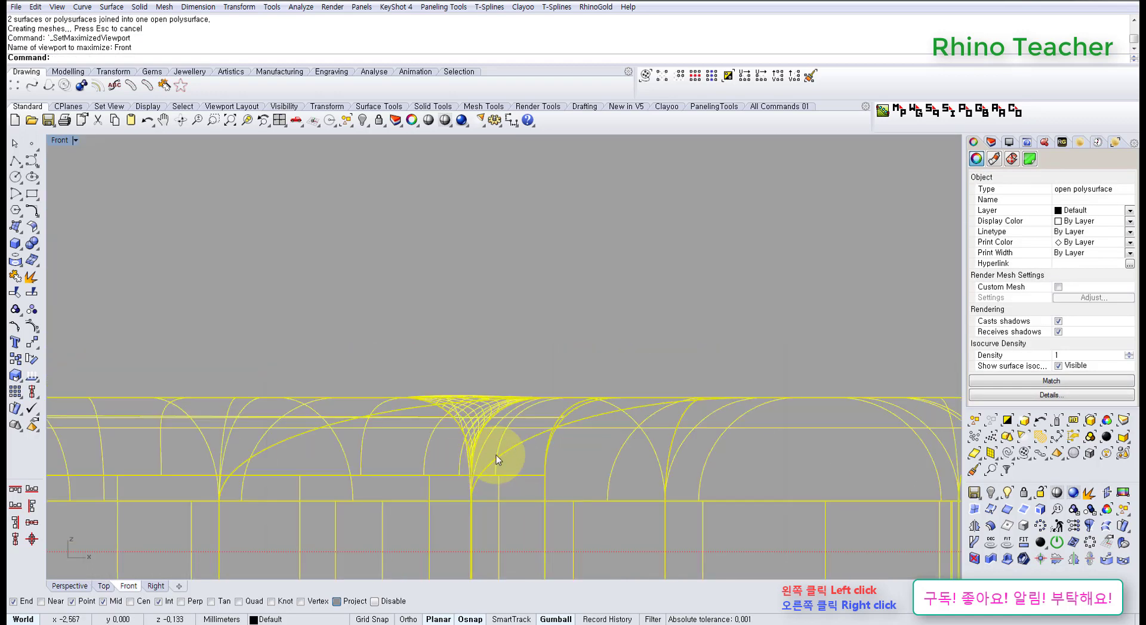
{"action": "middle_click", "coordinate": [478, 355]}
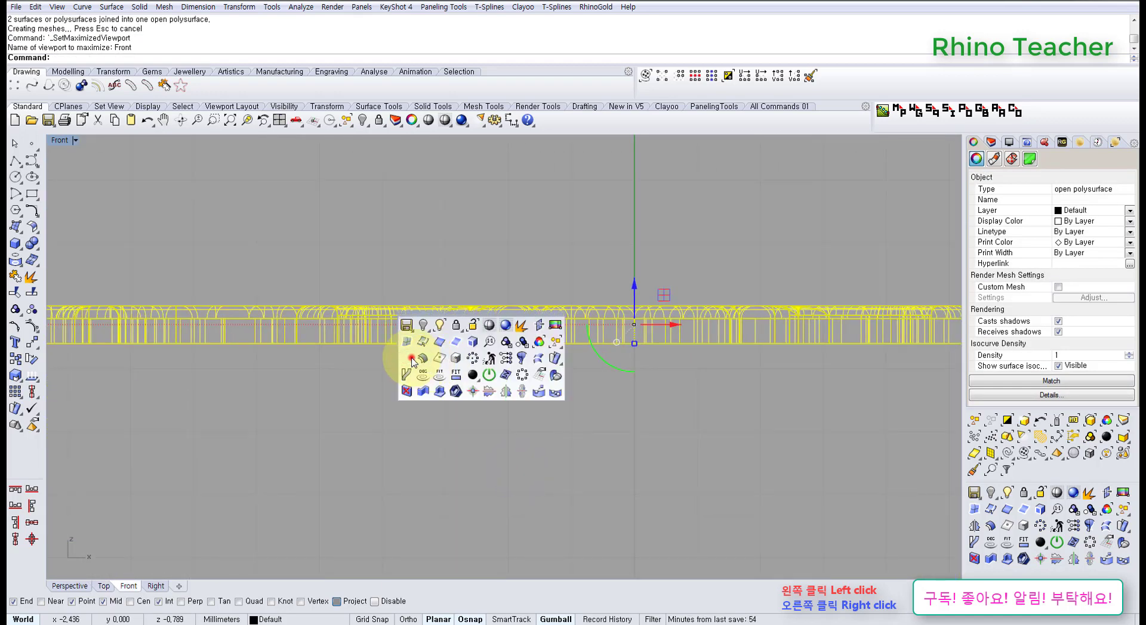
{"action": "left_click", "coordinate": [412, 359]}
{"action": "scroll", "coordinate": [455, 375], "scroll_direction": "down", "scroll_amount": 5}
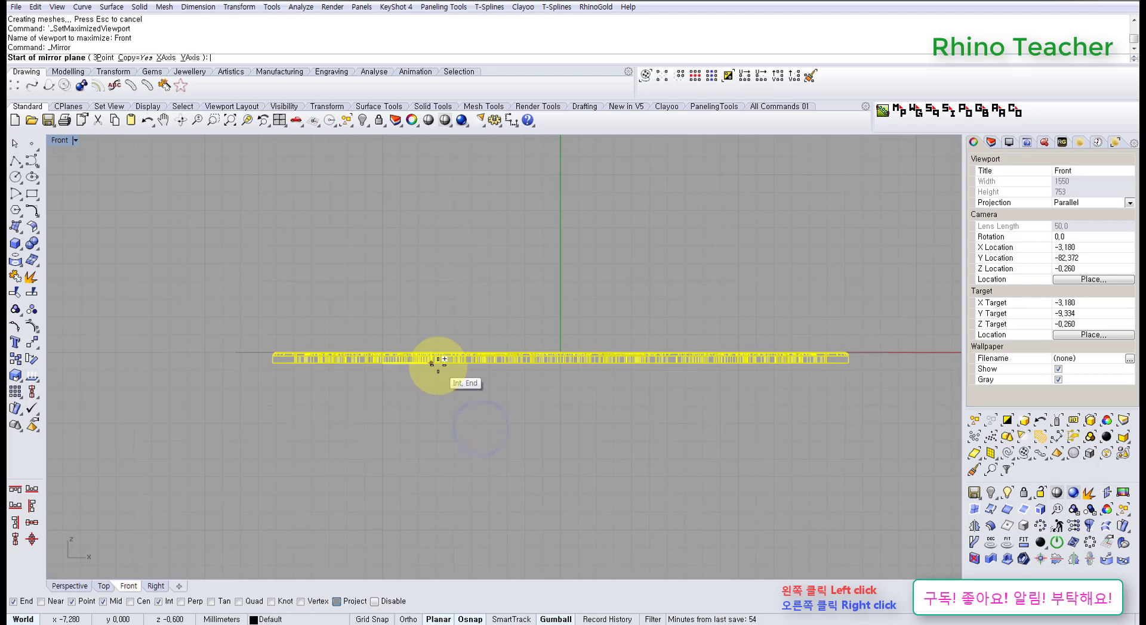
{"action": "left_click", "coordinate": [442, 360]}
{"action": "left_click", "coordinate": [217, 380]}
{"action": "scroll", "coordinate": [278, 364], "scroll_direction": "up", "scroll_amount": 4}
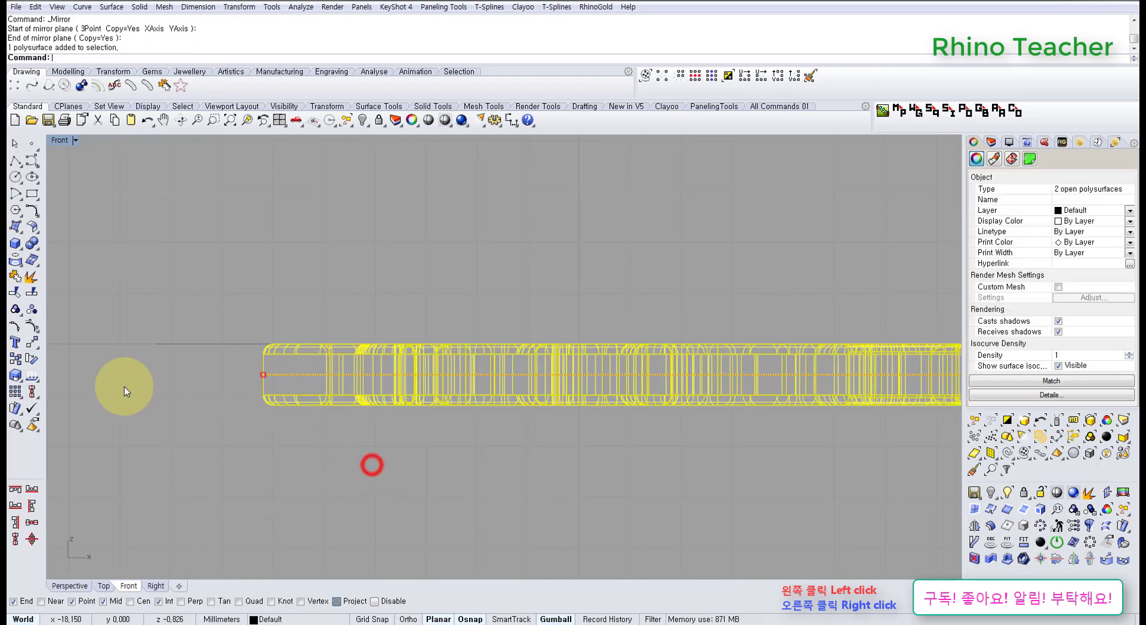
{"action": "left_click", "coordinate": [321, 284]}
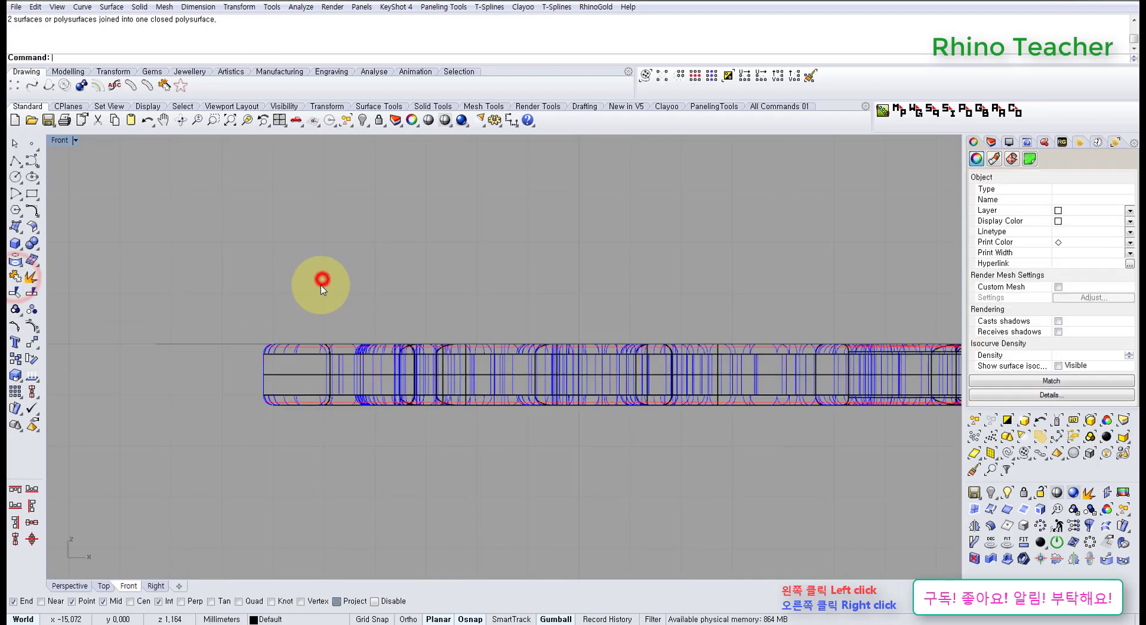
Step: In the Top view, show the hidden cluster of spheres at the flower's centre with Show Selected
{"action": "key", "text": "ctrl+F1"}
{"action": "scroll", "coordinate": [455, 331], "scroll_direction": "down", "scroll_amount": 6}
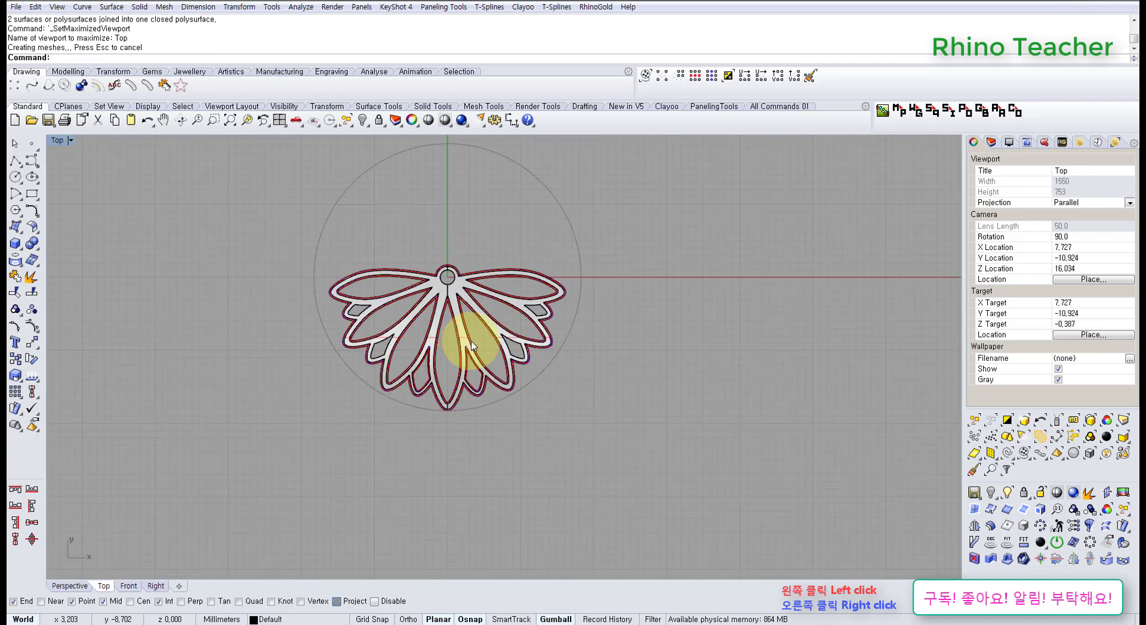
{"action": "middle_click", "coordinate": [450, 328]}
{"action": "left_click", "coordinate": [438, 320]}
{"action": "scroll", "coordinate": [454, 284], "scroll_direction": "up", "scroll_amount": 8}
{"action": "left_click", "coordinate": [460, 286]}
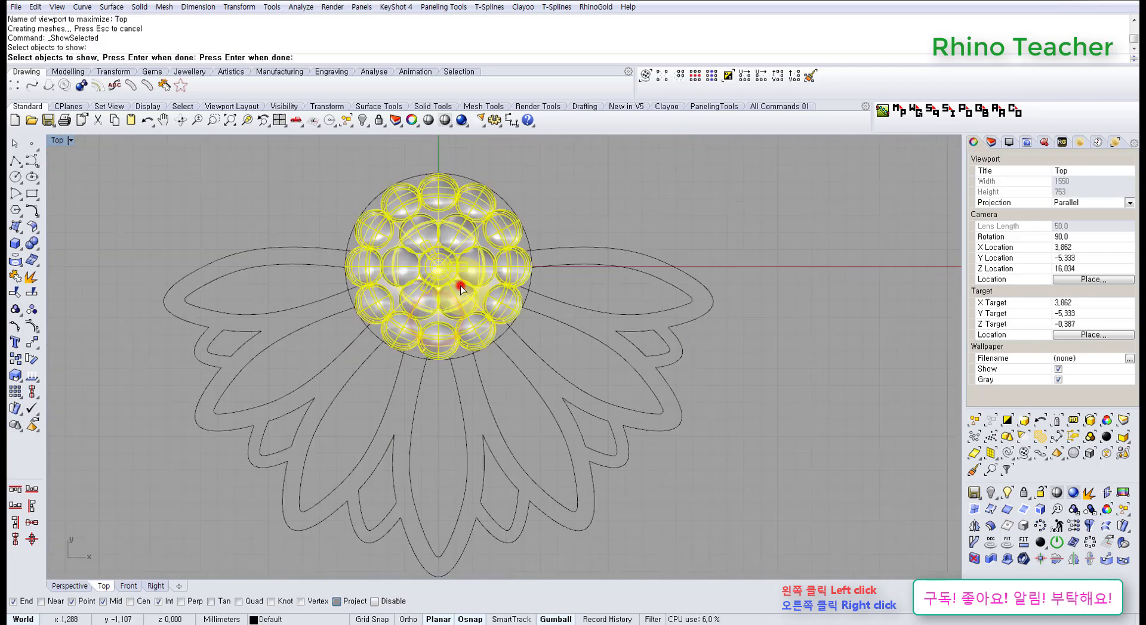
{"action": "right_click", "coordinate": [460, 286]}
Step: Examine the completed flower in the Perspective view, especially the rounded petal edges, small openings and pointed tips
{"action": "mouse_move", "coordinate": [480, 360]}
{"action": "right_mouse_down"}
{"action": "mouse_move", "coordinate": [510, 344]}
{"action": "mouse_move", "coordinate": [493, 359]}
{"action": "right_mouse_up"}
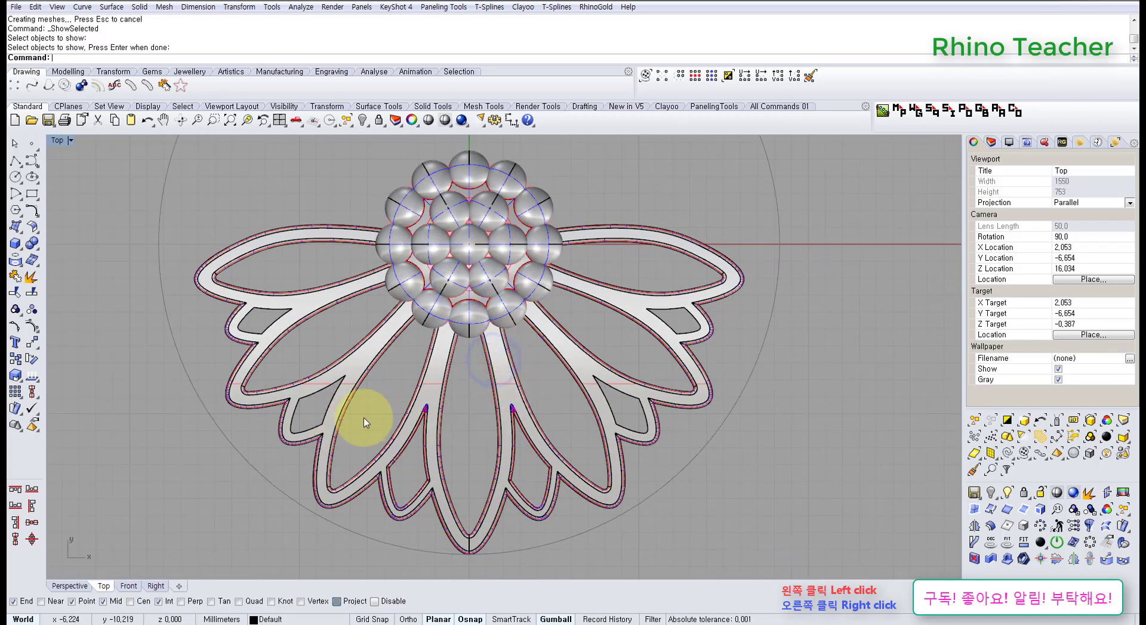
{"action": "key", "text": "ctrl+F4"}
{"action": "right_click_drag", "start_coordinate": [557, 410], "coordinate": [430, 440]}
{"action": "scroll", "coordinate": [608, 416], "scroll_direction": "up", "scroll_amount": 5}
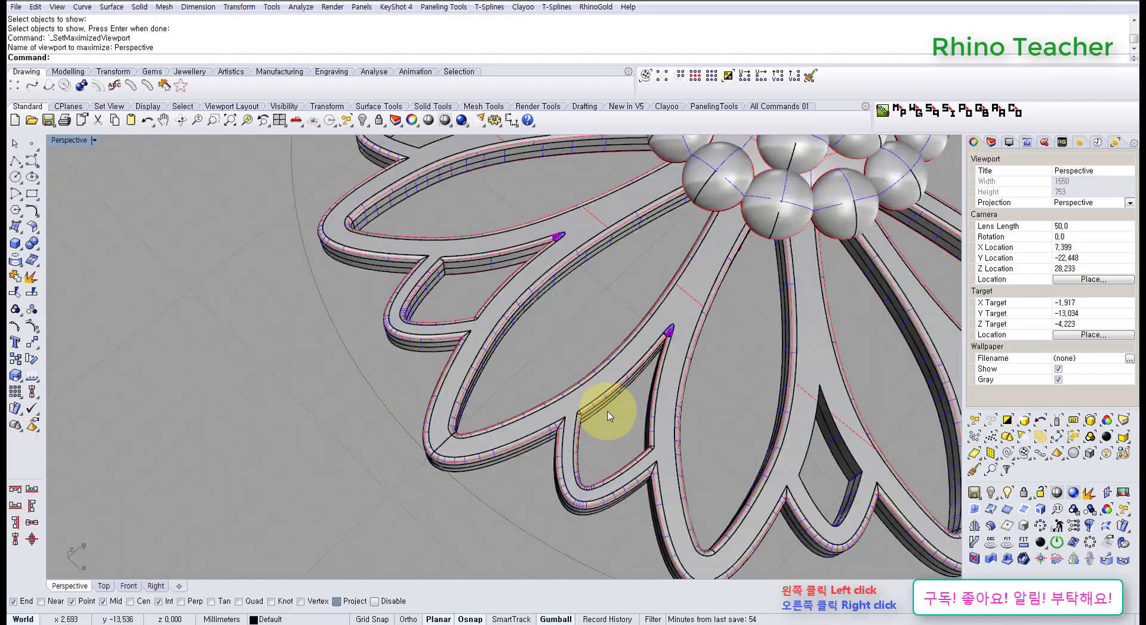
{"action": "scroll", "coordinate": [609, 417], "scroll_direction": "up", "scroll_amount": 3}
{"action": "right_click_drag", "start_coordinate": [689, 448], "coordinate": [573, 482]}
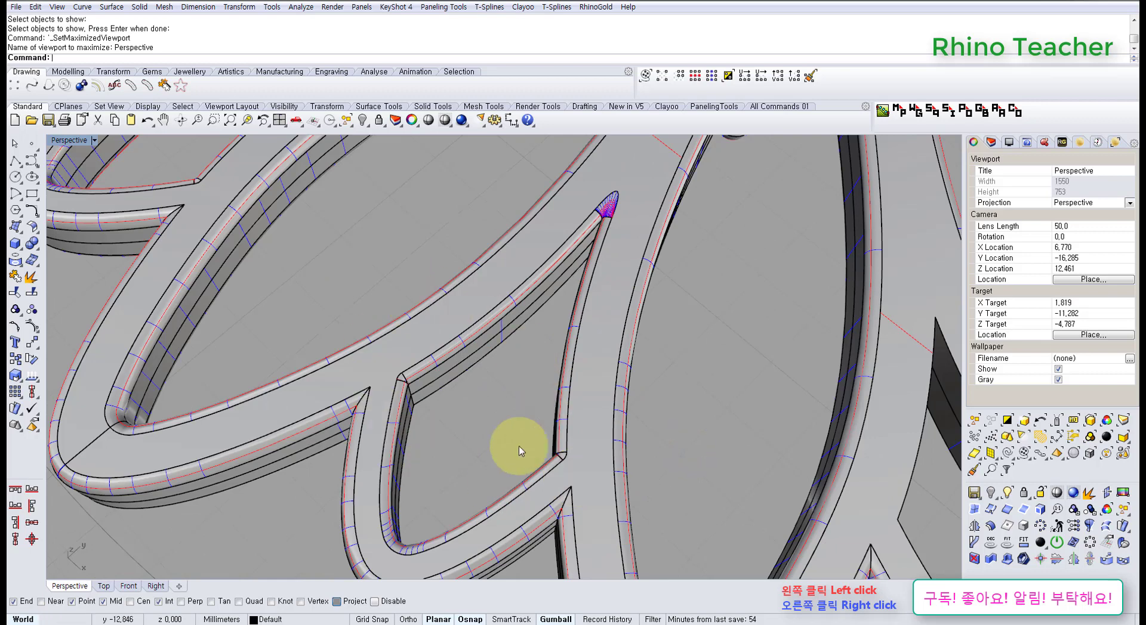
{"action": "scroll", "coordinate": [474, 411], "scroll_direction": "down", "scroll_amount": 3}
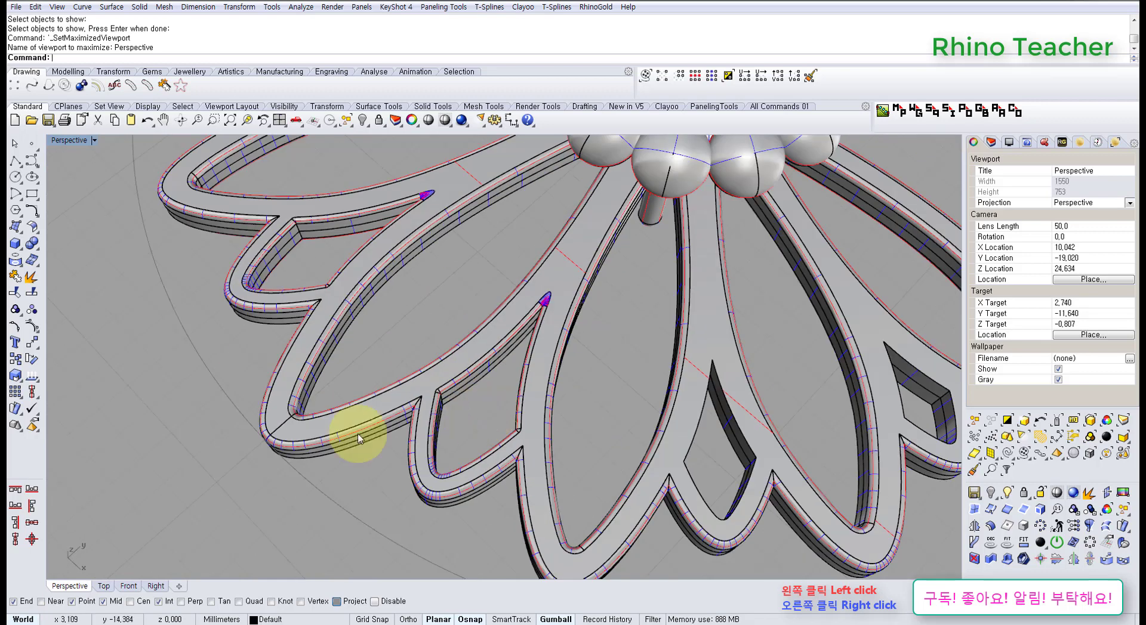